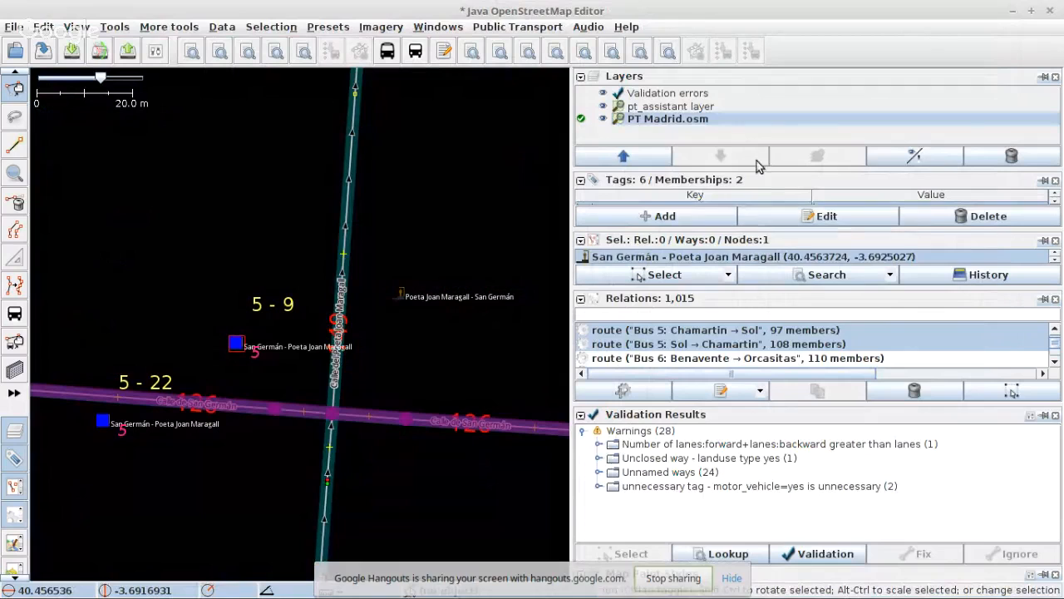
# - Enlarge the tag list and review the tags and route memberships of the selected San Germán - Poeta Joan Maragall bus stop
pyautogui.moveTo(765, 177); pyautogui.dragTo(770, 121)
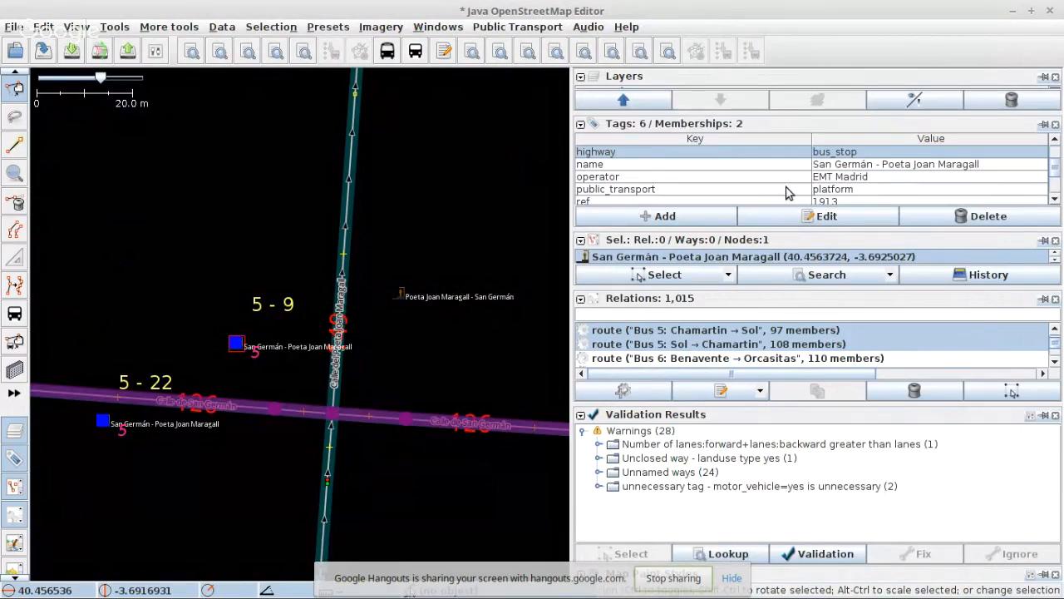
pyautogui.scroll(-2, 788, 193)
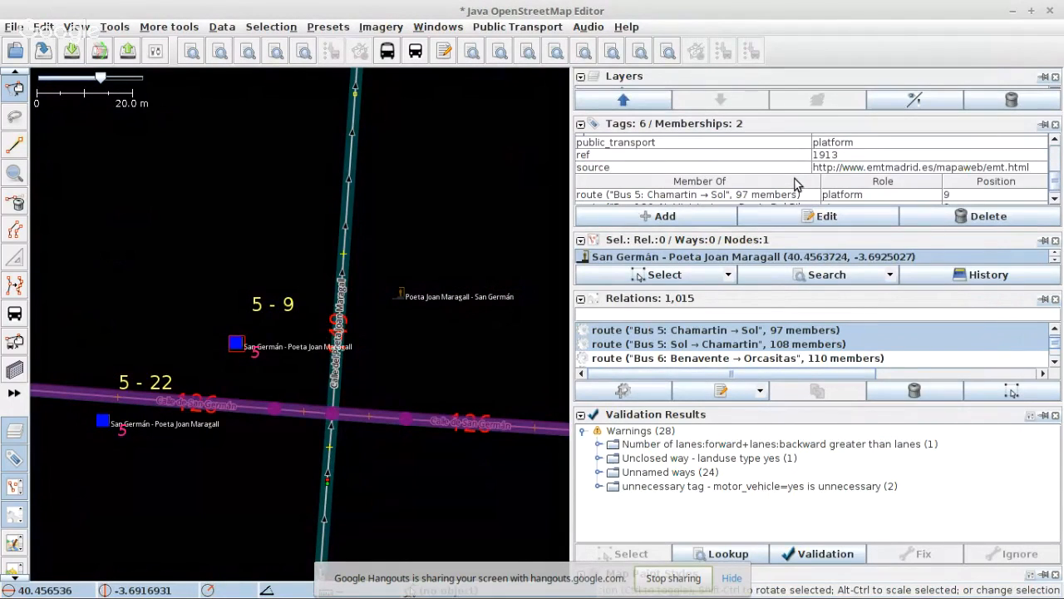
pyautogui.scroll(3, 795, 183)
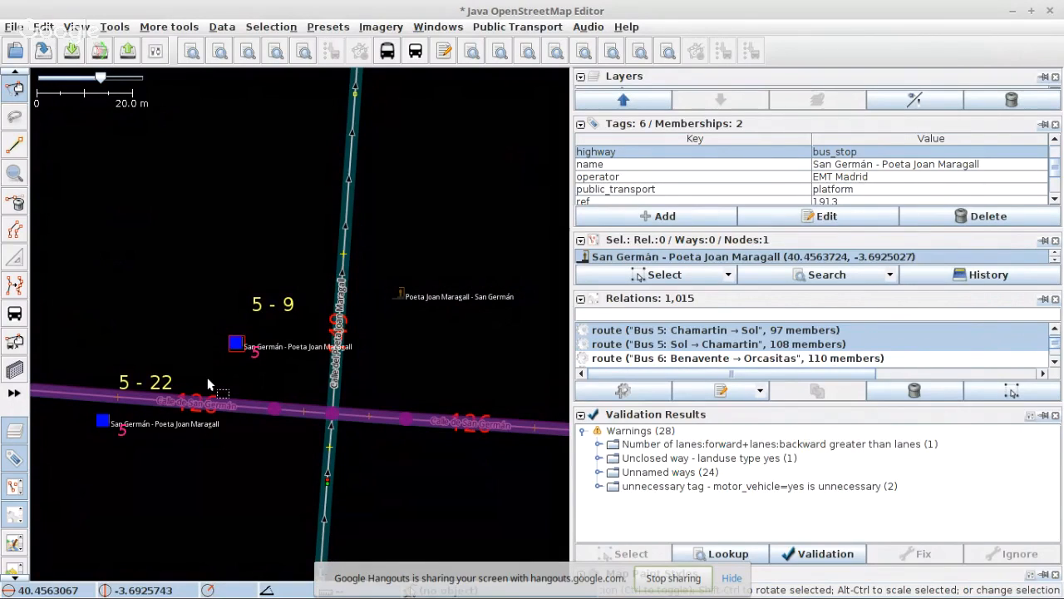
# - Search for relations with the stored search and narrow the selection to the two Bus 42 routes between Bº Peñagrande and Plaza Castilla
pyautogui.click(276, 52)
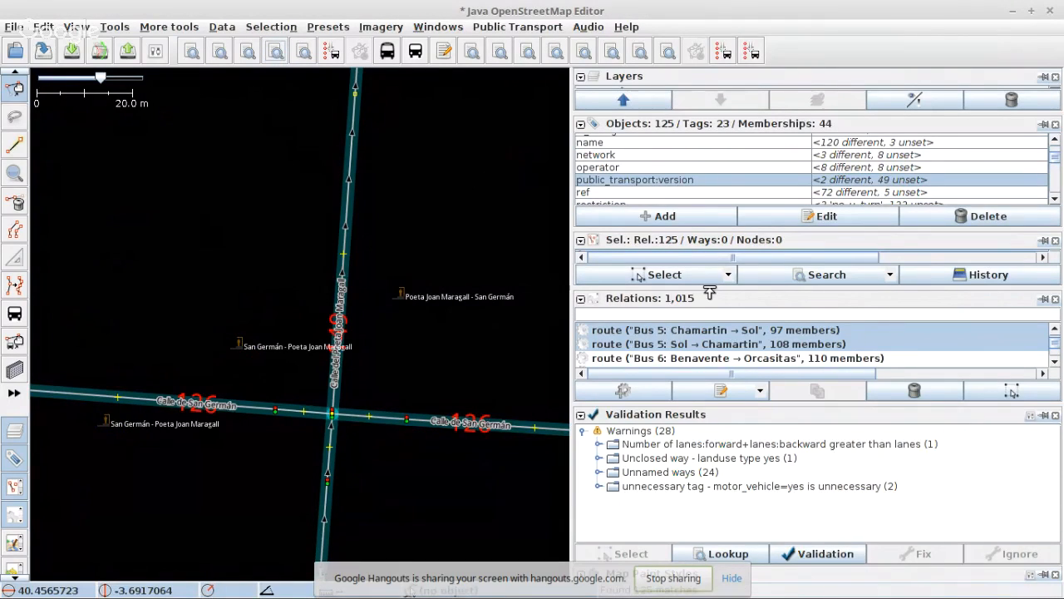
pyautogui.moveTo(710, 292); pyautogui.dragTo(708, 325)
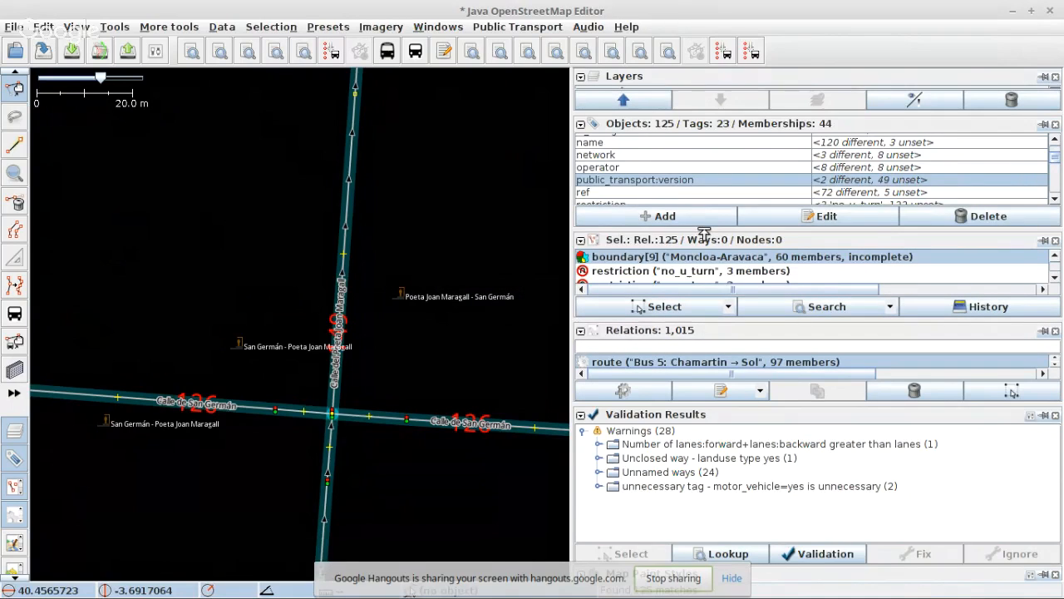
pyautogui.moveTo(704, 235); pyautogui.dragTo(703, 193)
pyautogui.scroll(-5, 666, 264)
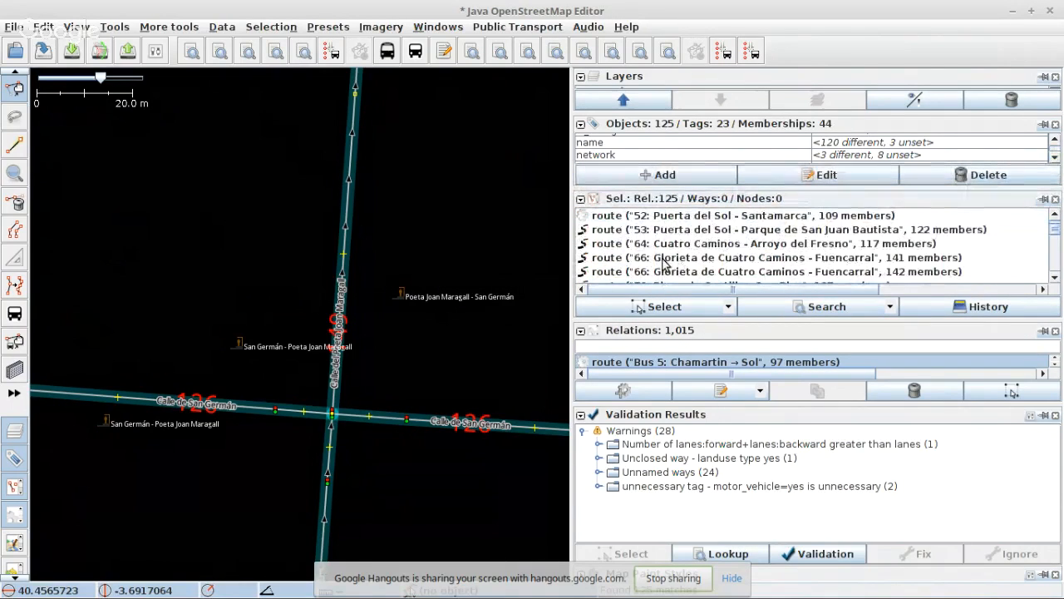
pyautogui.scroll(-5, 665, 264)
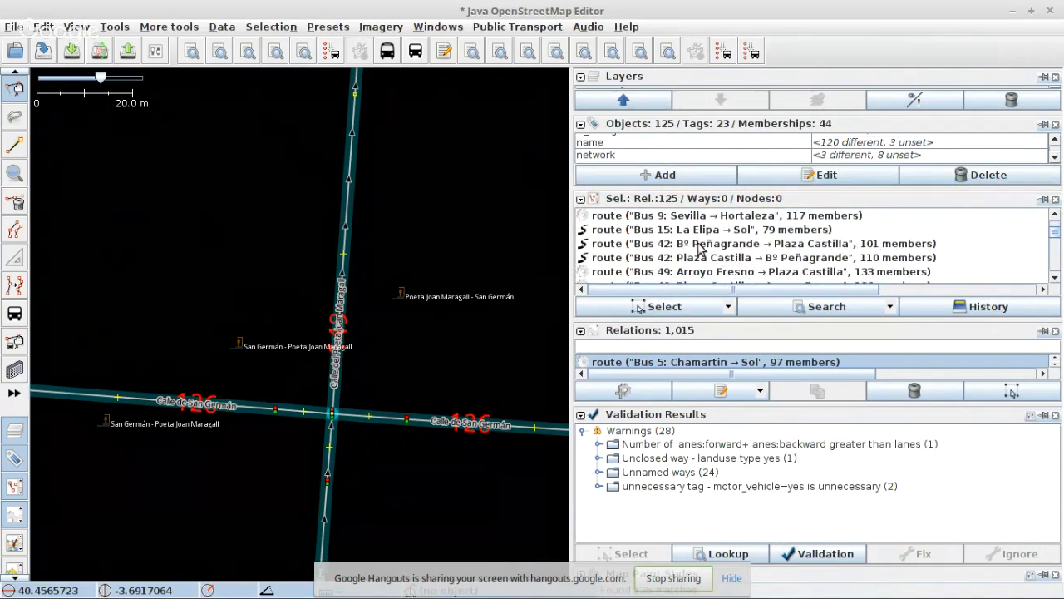
pyautogui.moveTo(689, 248); pyautogui.dragTo(687, 261)
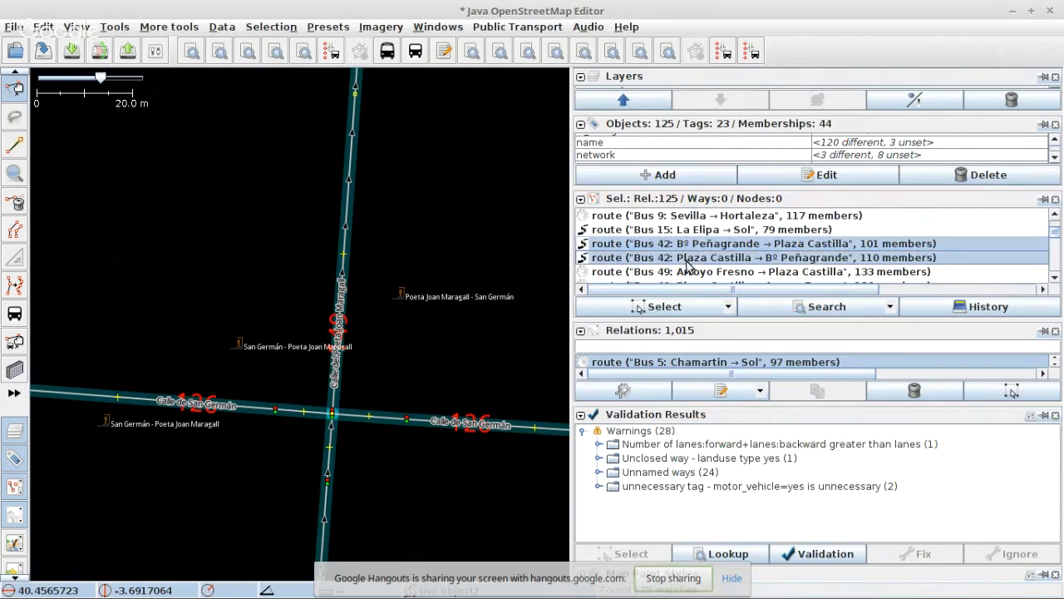
pyautogui.click(675, 307)
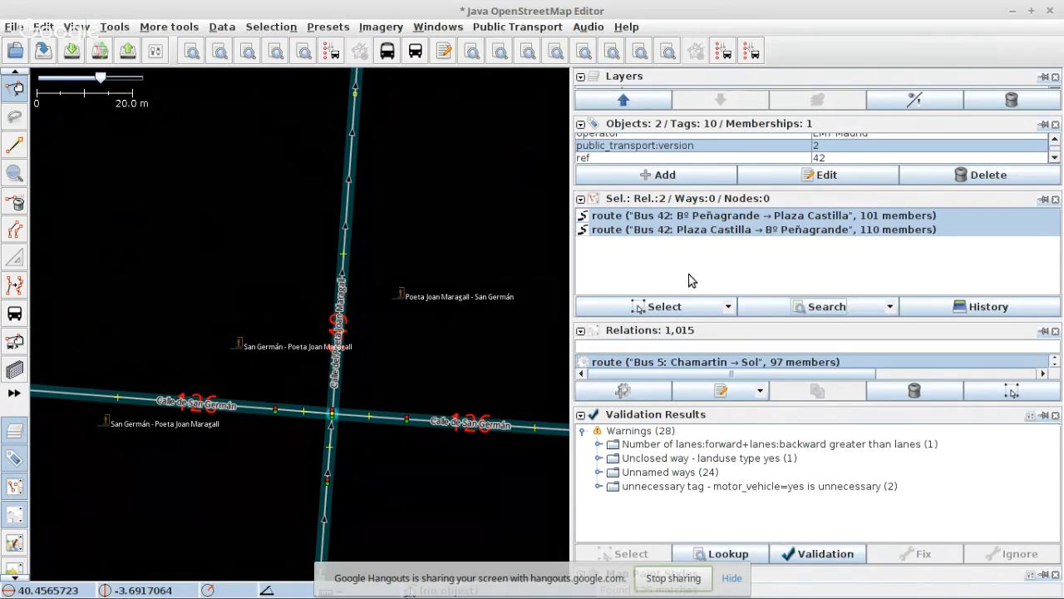
# - Review the edit histories of both Bus 42 route relations and close them
pyautogui.hotkey('ctrl', 'h')
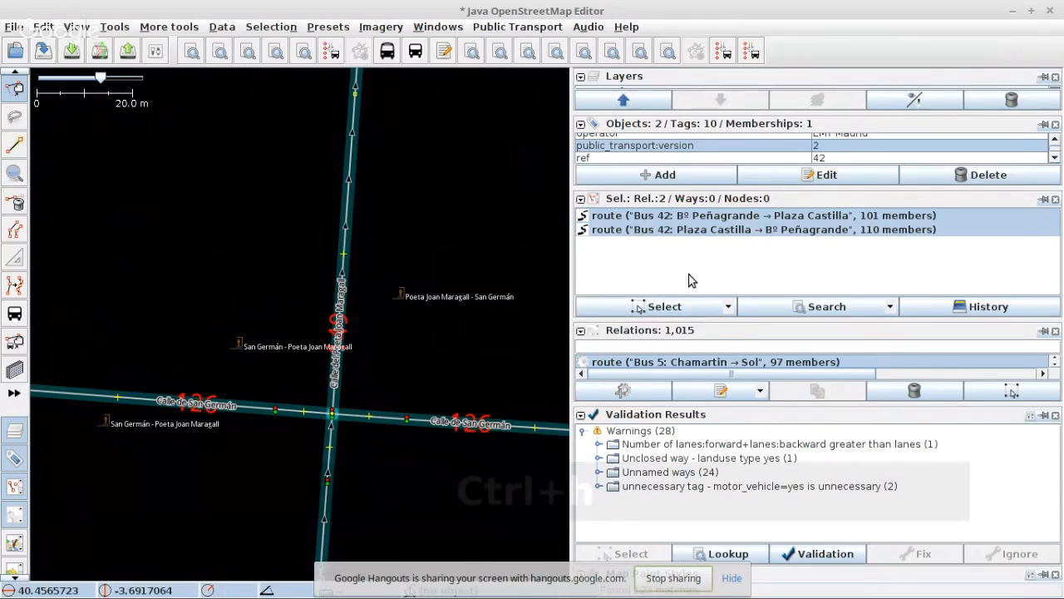
pyautogui.scroll(-3, 529, 384)
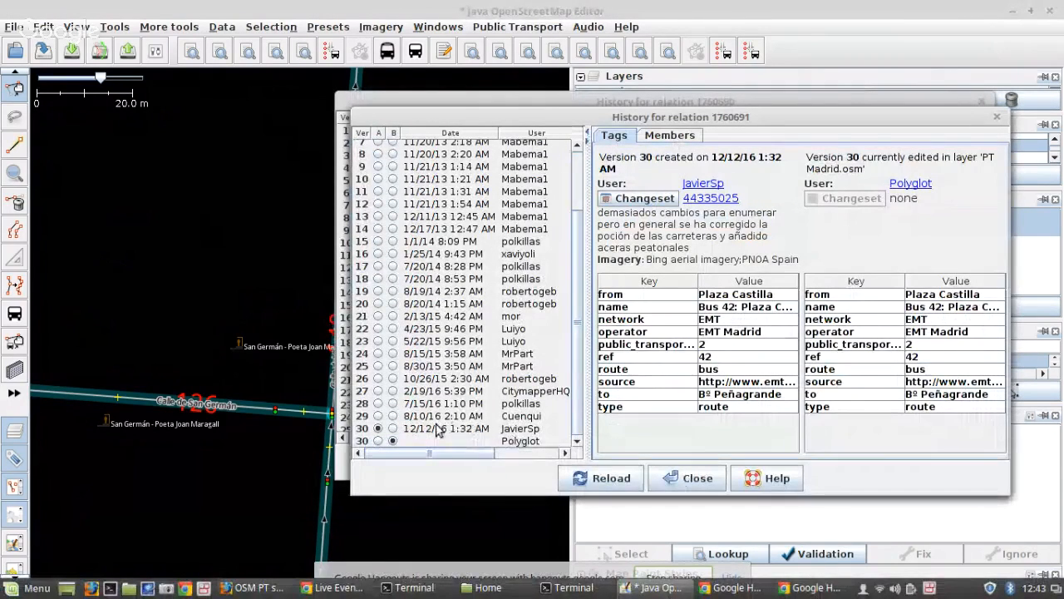
pyautogui.click(686, 481)
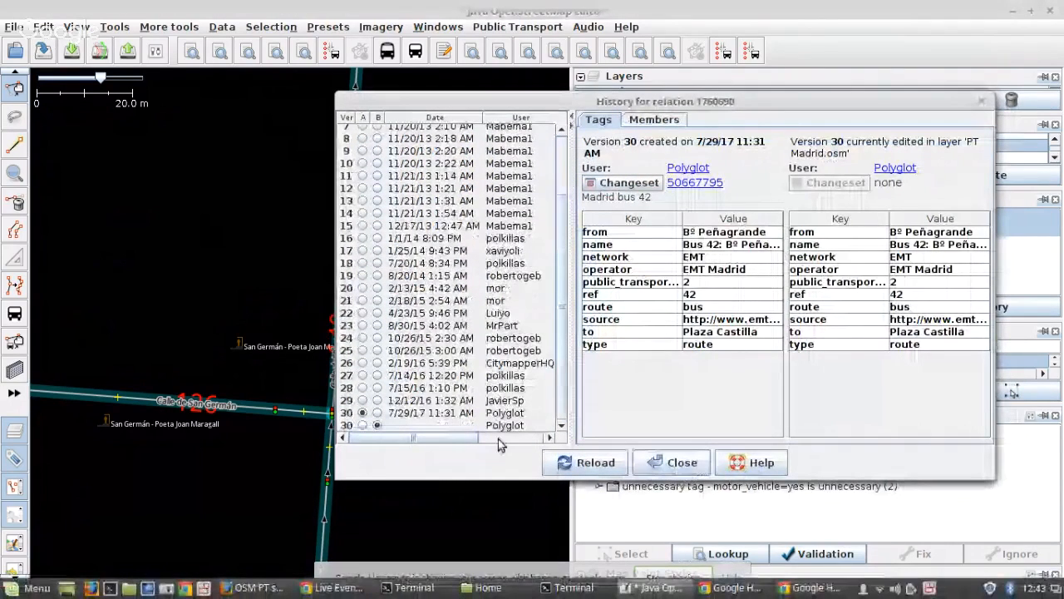
pyautogui.click(665, 459)
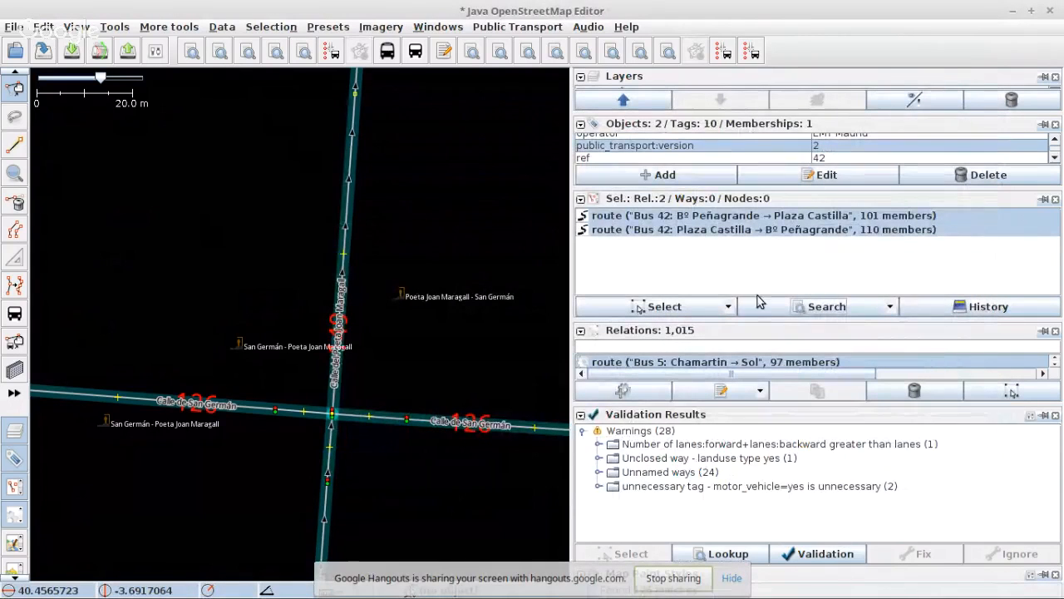
# - Validate the two Bus 42 routes and open the Plaza Castilla → Bº Peñagrande relation flagged for a route segment problem for editing
pyautogui.click(817, 562)
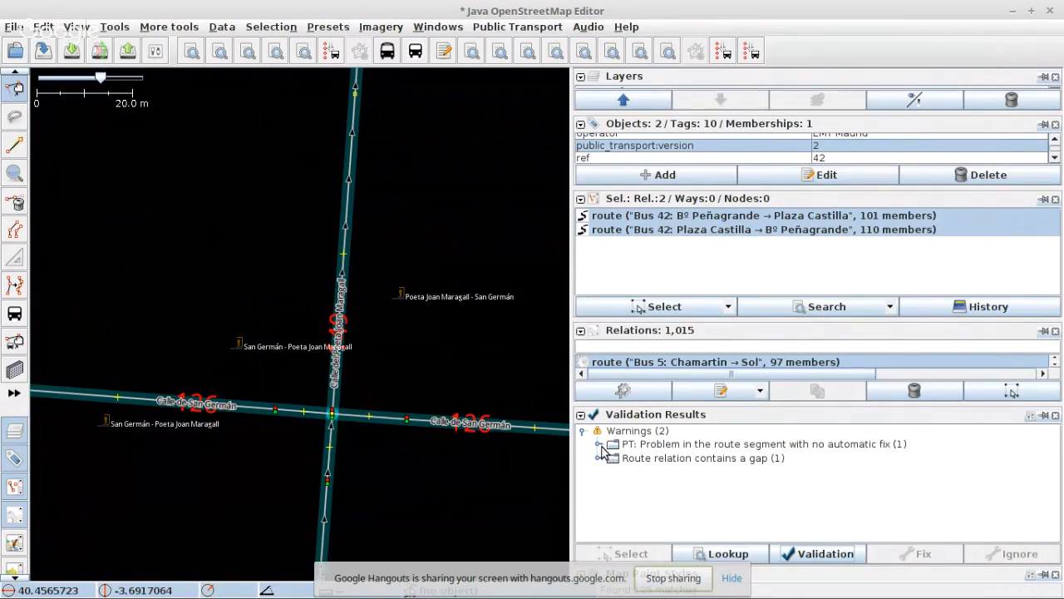
pyautogui.click(598, 444)
pyautogui.click(720, 462)
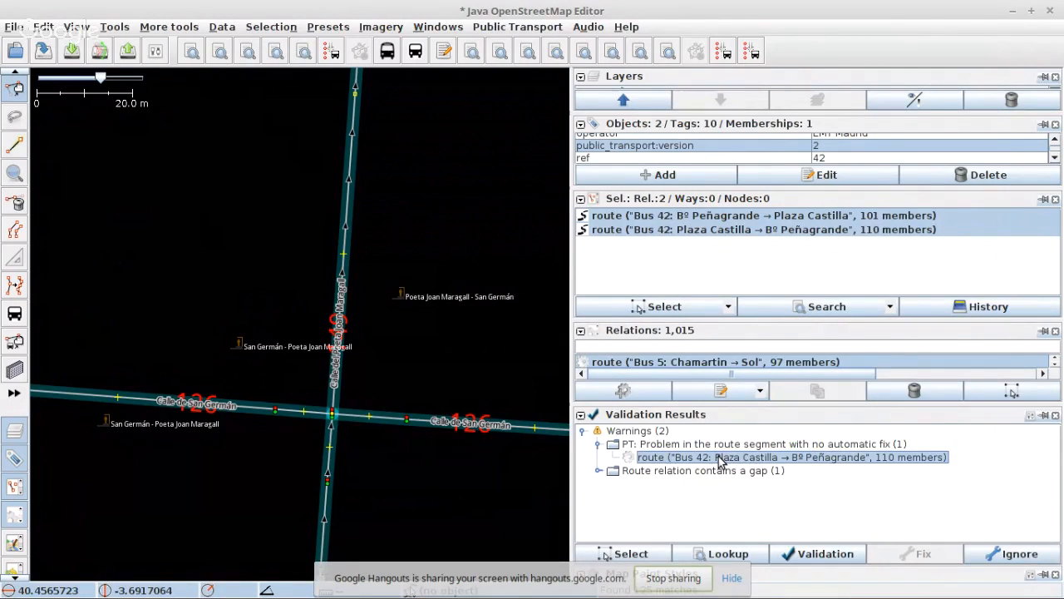
pyautogui.rightClick(720, 463)
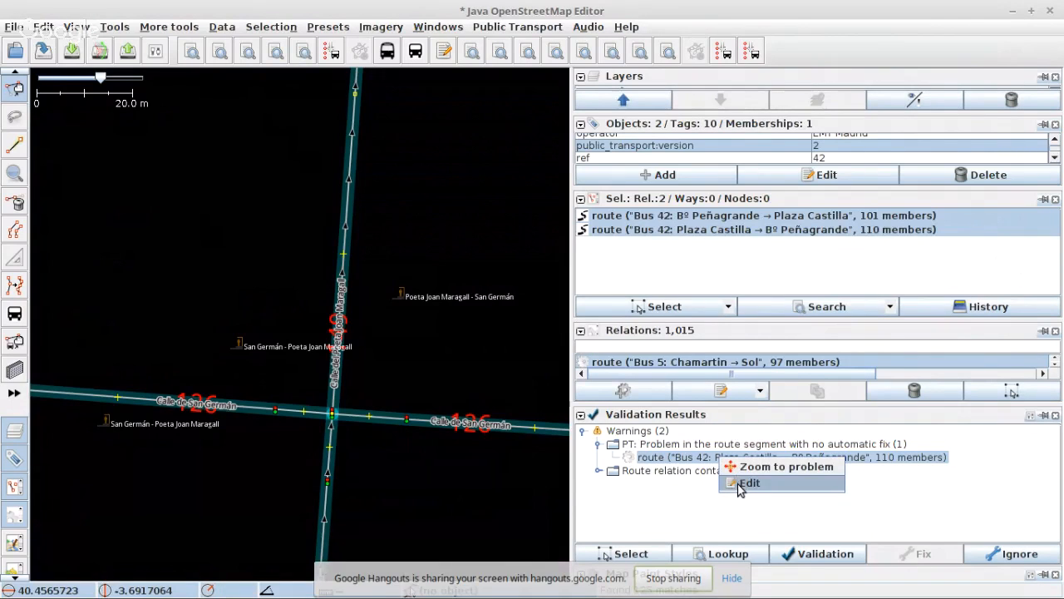
pyautogui.click(749, 483)
# - Locate the gap at the two-node Paseo de la Castellana member on the map and examine the route around the Plaza de Castilla roundabout
pyautogui.scroll(-3, 659, 355)
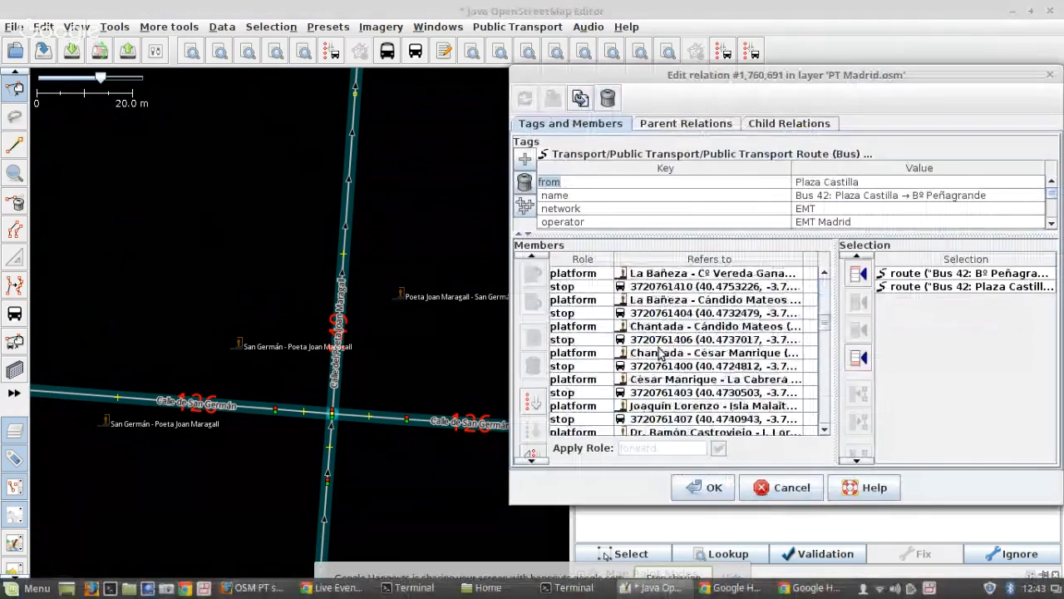
pyautogui.scroll(-10, 659, 355)
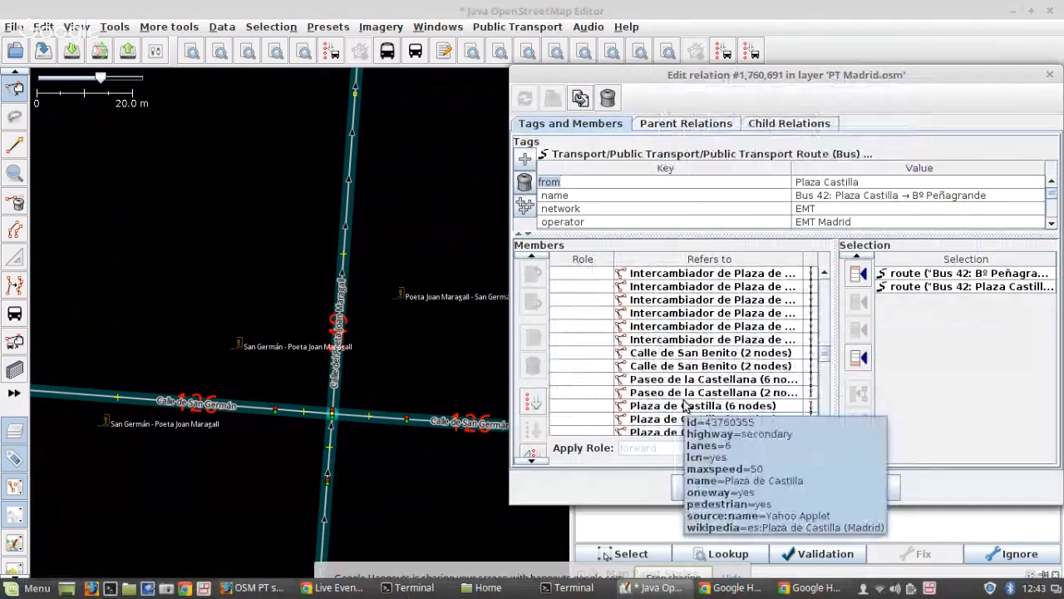
pyautogui.rightClick(686, 392)
pyautogui.click(713, 422)
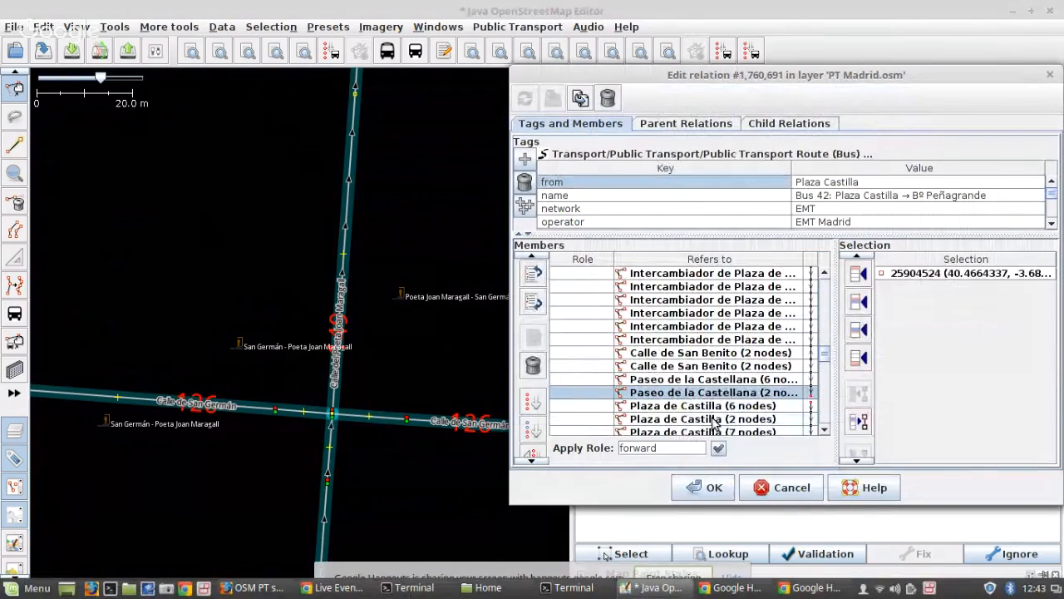
pyautogui.scroll(-3, 237, 308)
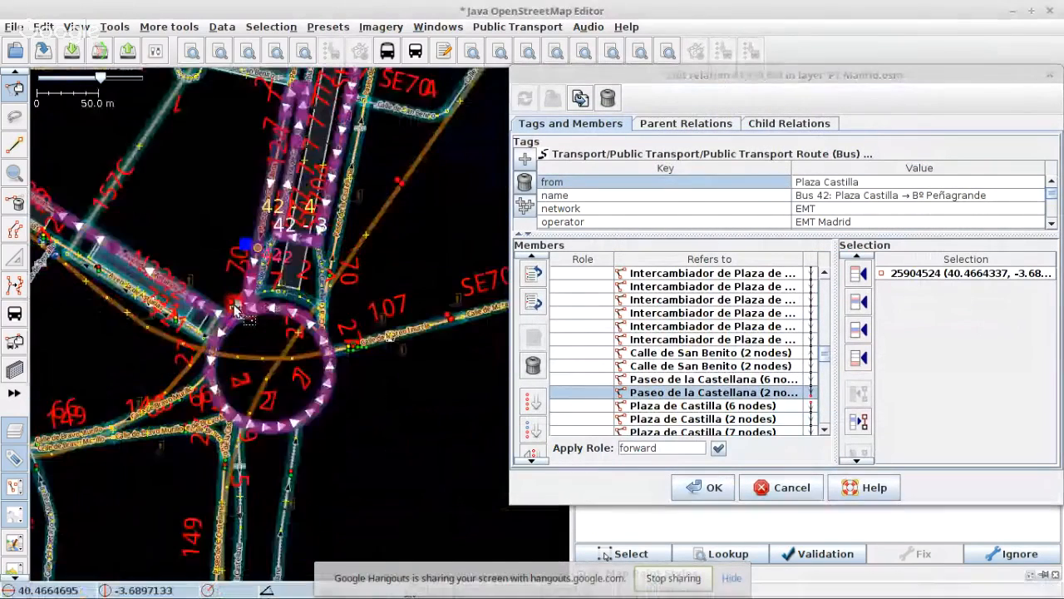
pyautogui.scroll(1, 237, 309)
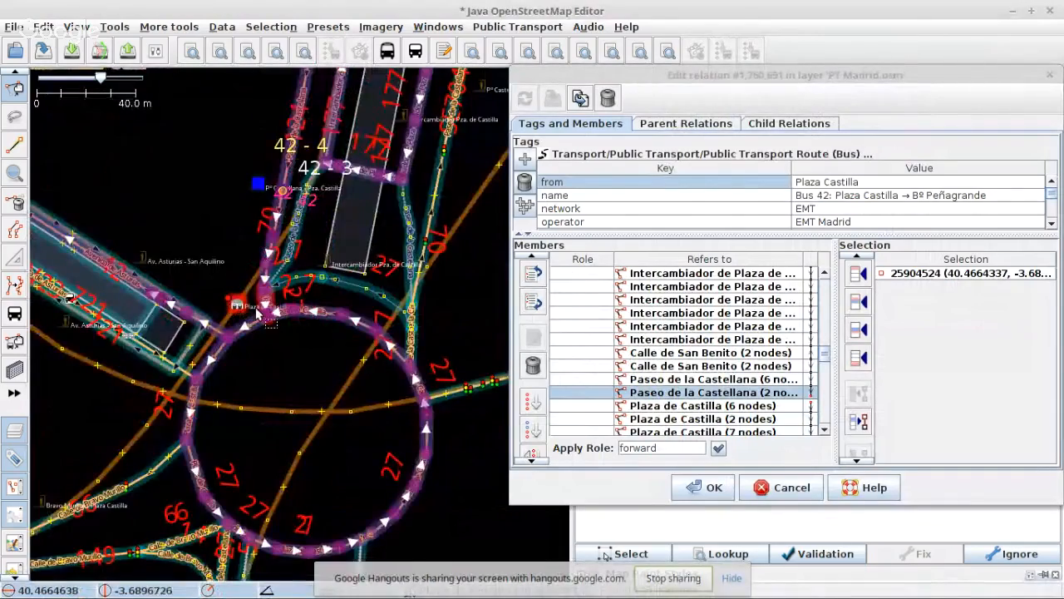
pyautogui.scroll(-2, 254, 313)
pyautogui.scroll(1, 297, 196)
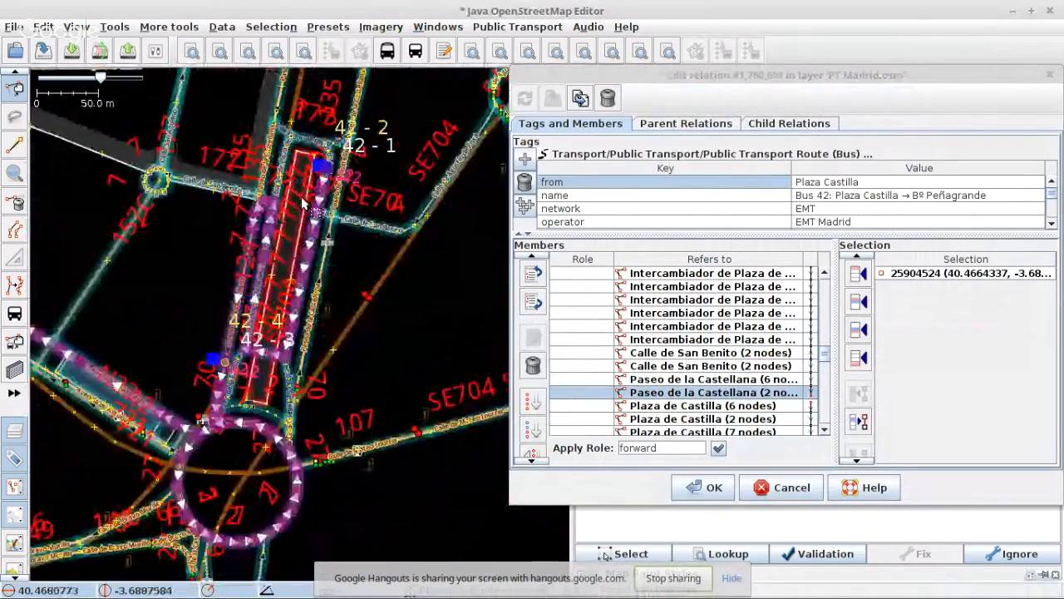
pyautogui.scroll(1, 285, 233)
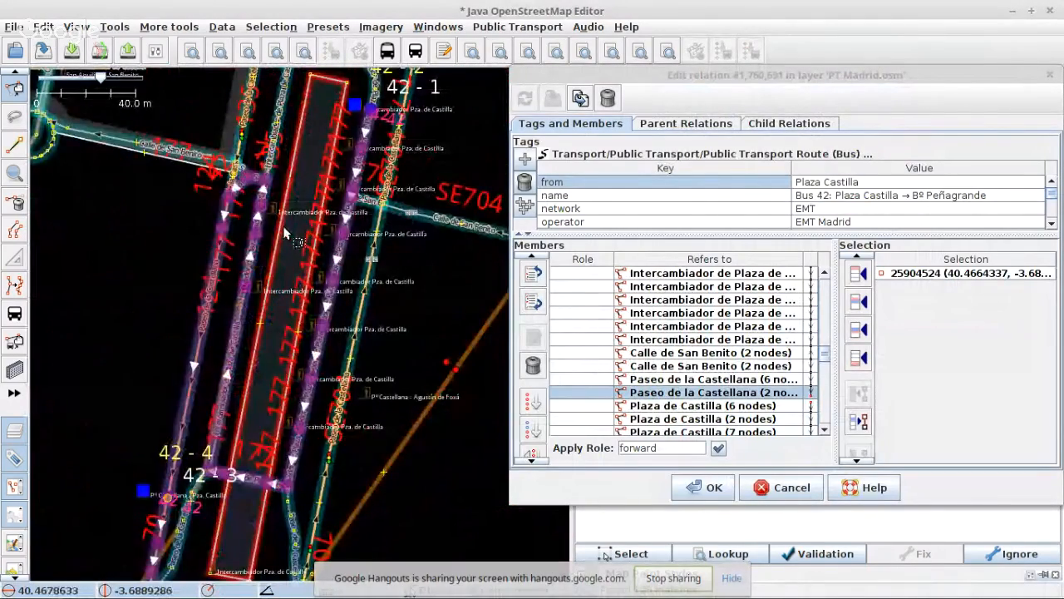
pyautogui.scroll(-2, 251, 350)
pyautogui.scroll(4, 252, 349)
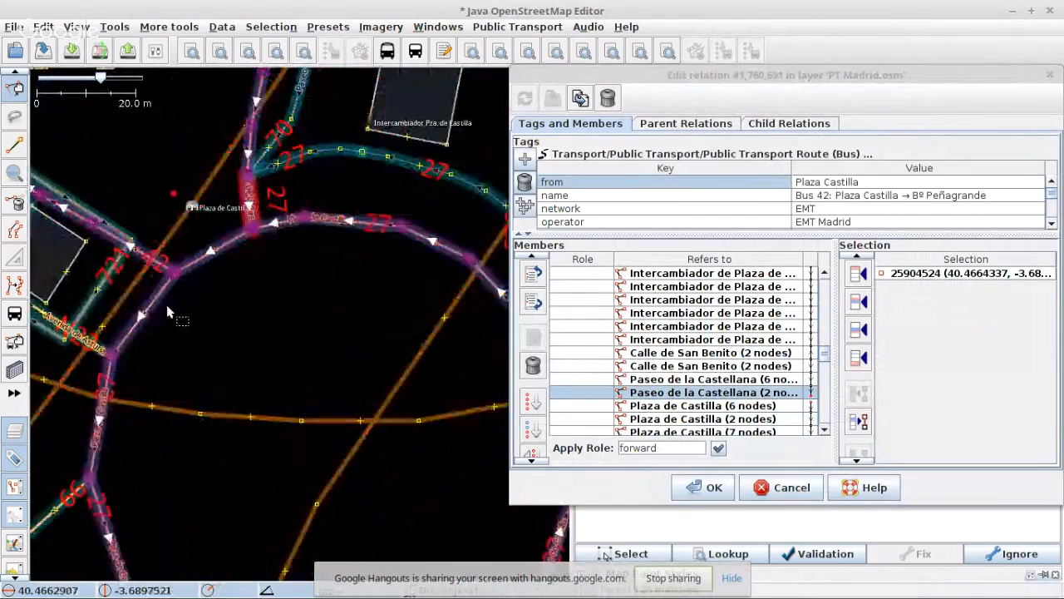
# - Try to select the Plaza de Castilla roundabout segments individually and with the stored search for roundabouts in view
pyautogui.click(259, 275)
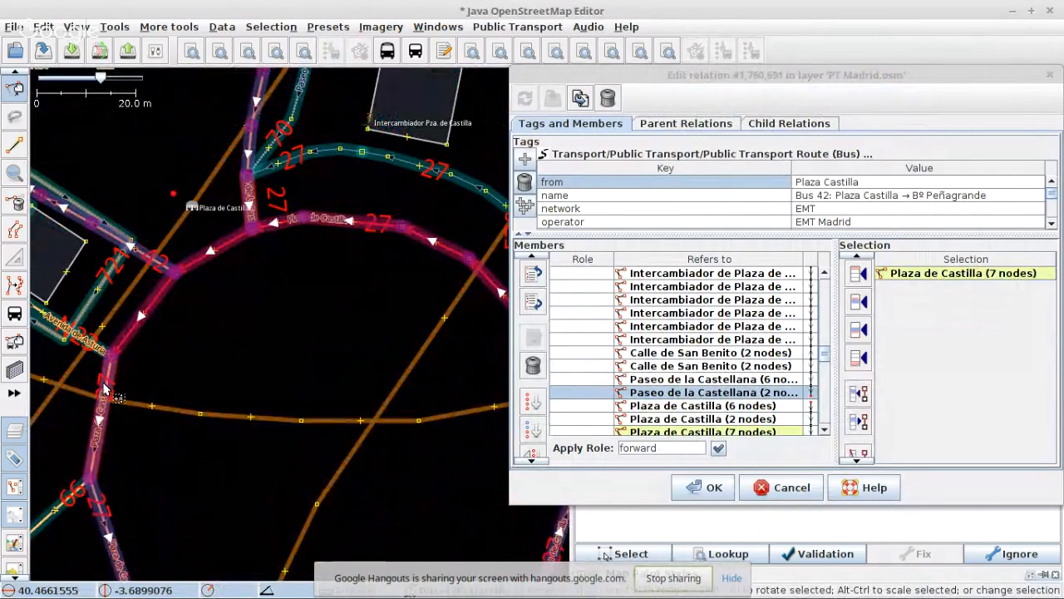
pyautogui.keyDown('shift'); pyautogui.click(81, 511); pyautogui.keyUp('shift')
pyautogui.keyDown('shift'); pyautogui.click(104, 517); pyautogui.keyUp('shift')
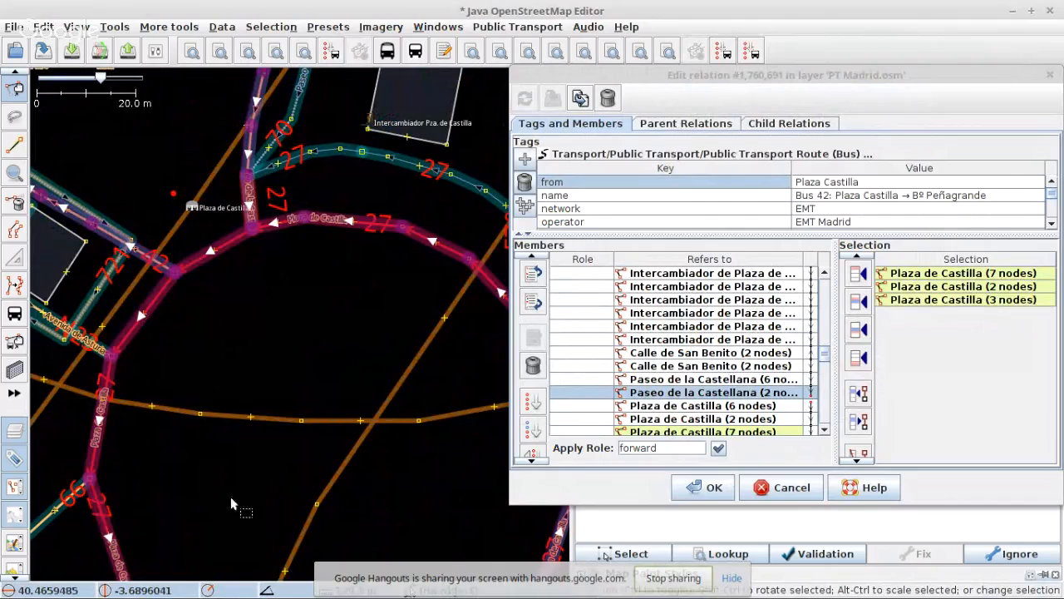
pyautogui.moveTo(231, 503); pyautogui.dragTo(119, 305)
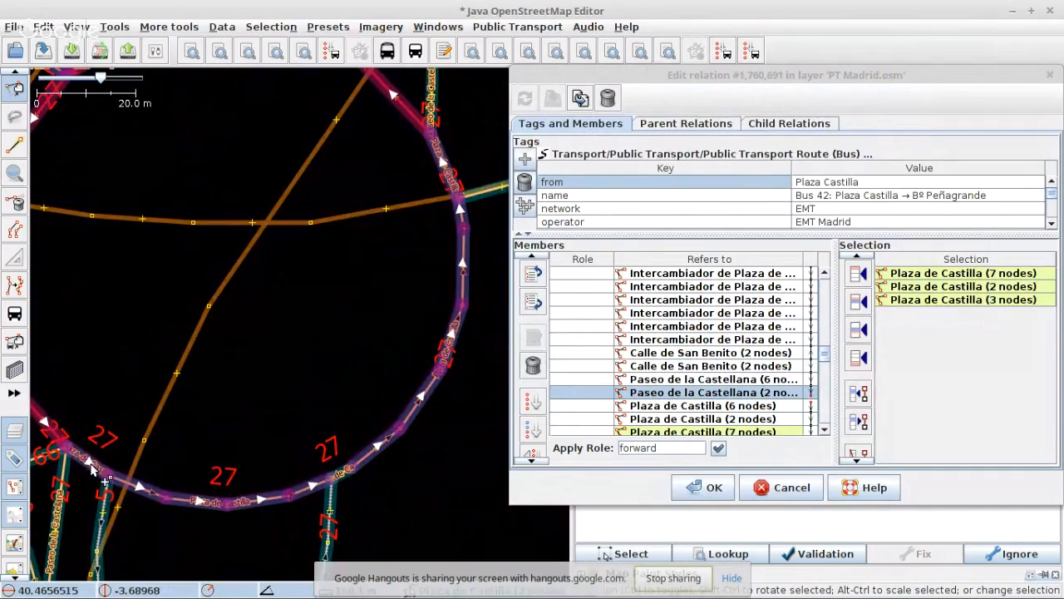
pyautogui.moveTo(262, 391); pyautogui.dragTo(339, 429)
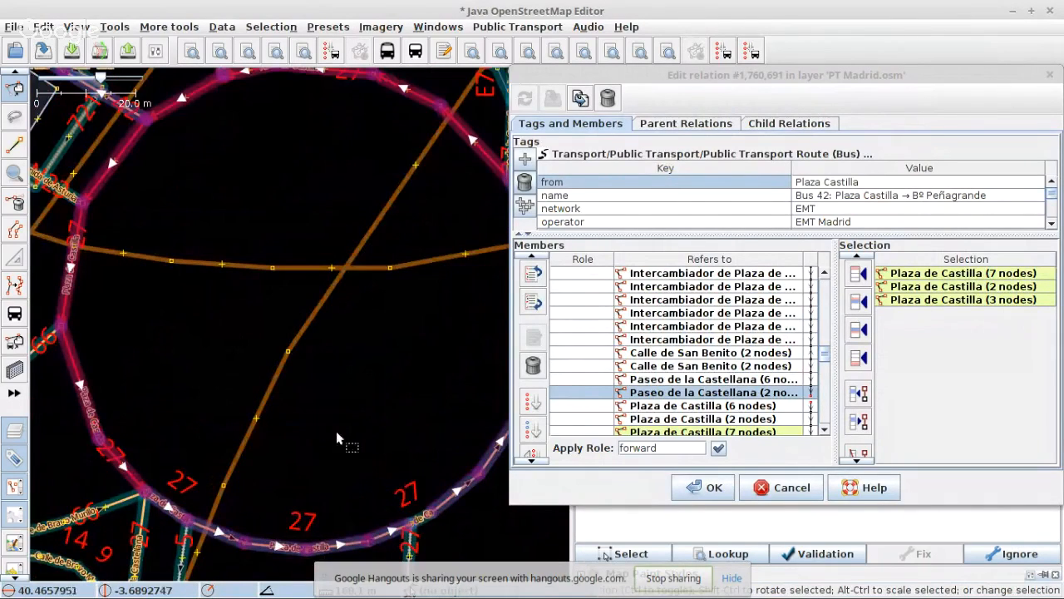
pyautogui.scroll(-2, 335, 439)
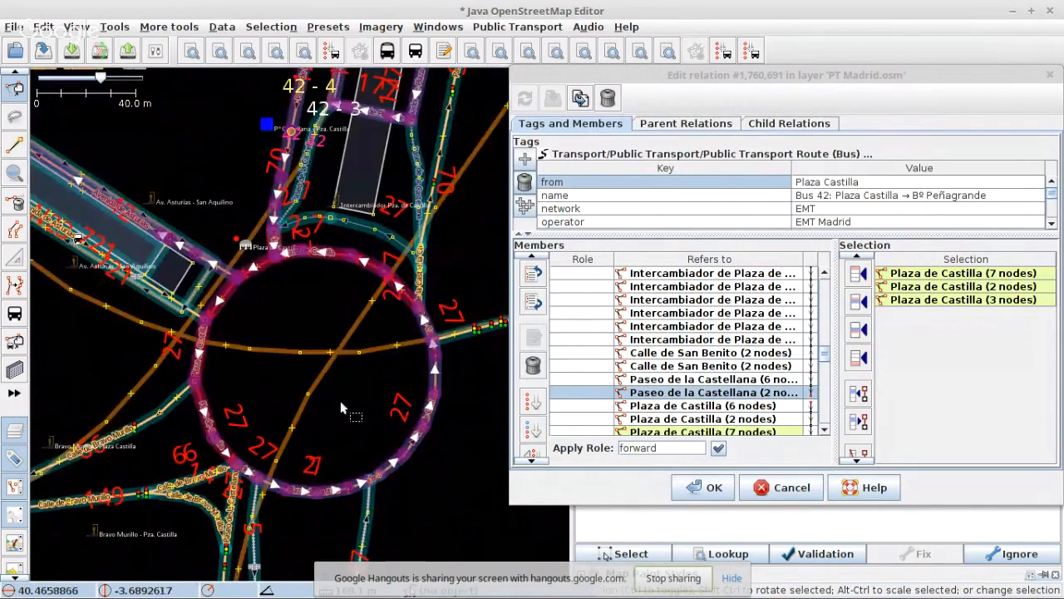
pyautogui.click(220, 52)
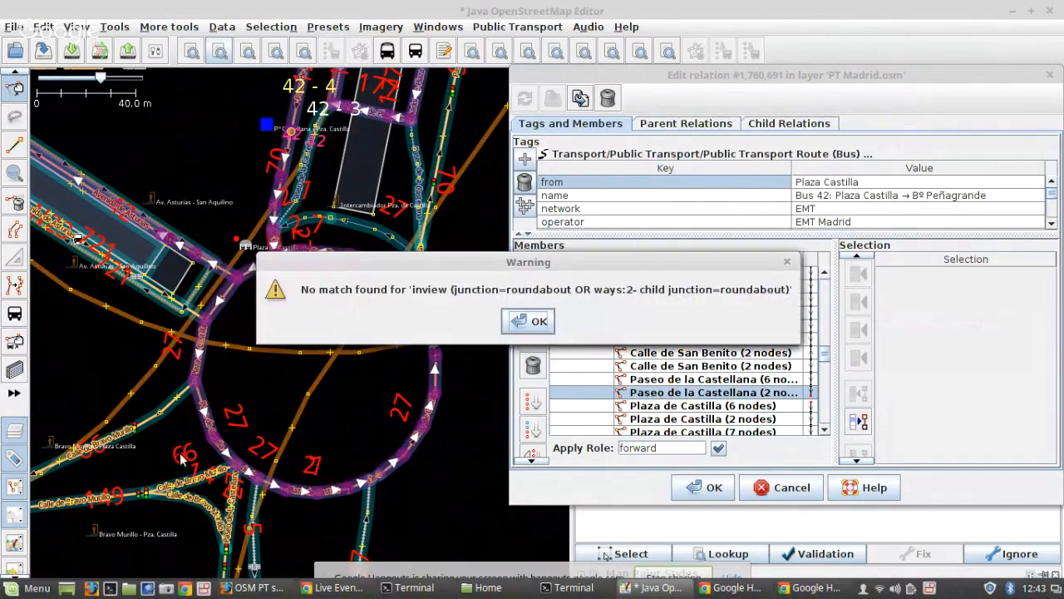
pyautogui.click(539, 323)
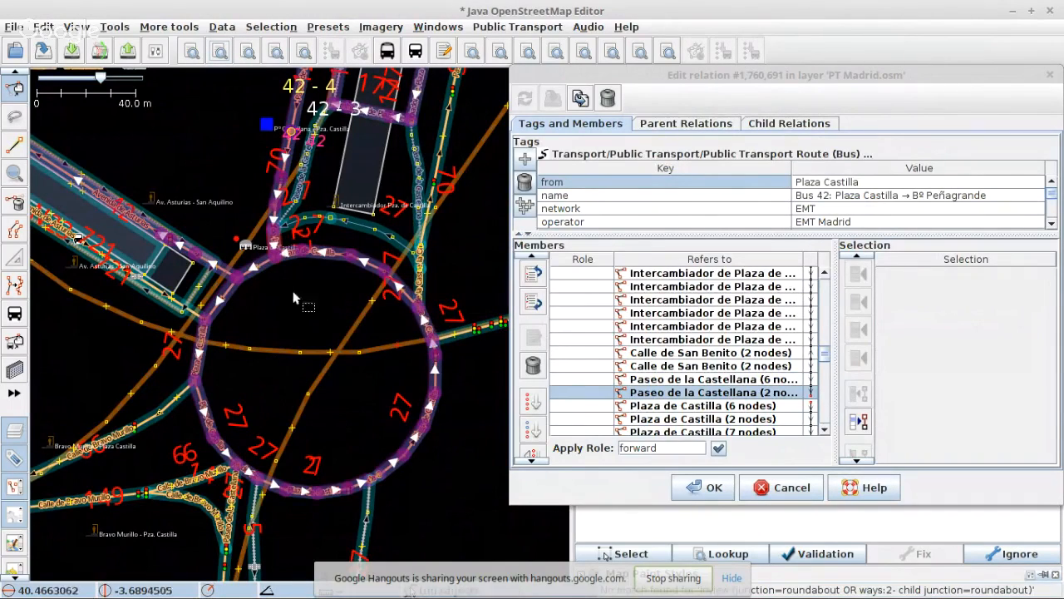
# - Select all seven Plaza de Castilla way segments around the full roundabout on the map
pyautogui.click(239, 308)
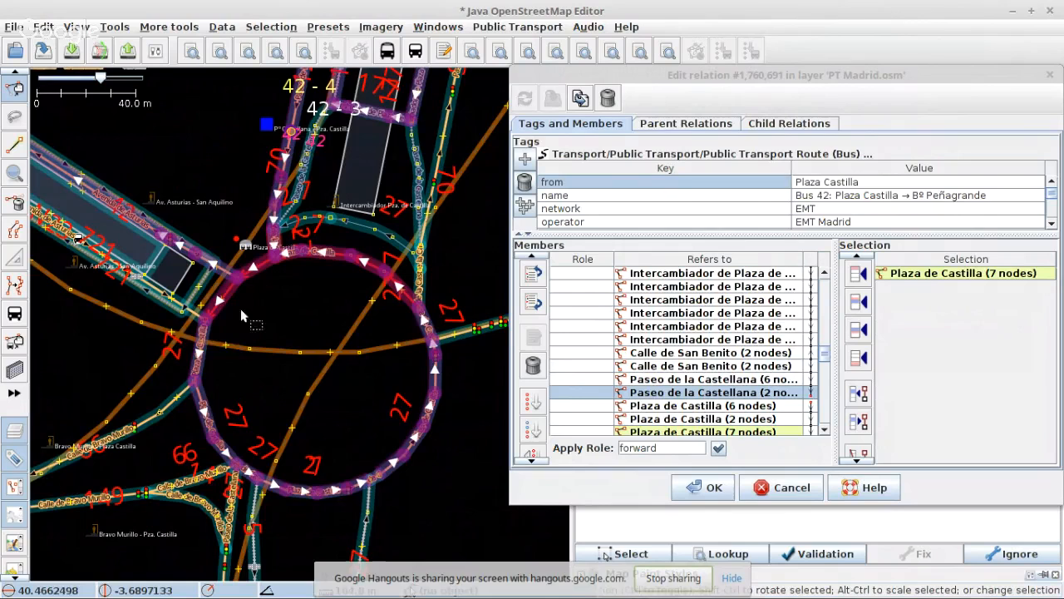
pyautogui.scroll(2, 210, 340)
pyautogui.keyDown('shift'); pyautogui.click(207, 340); pyautogui.keyUp('shift')
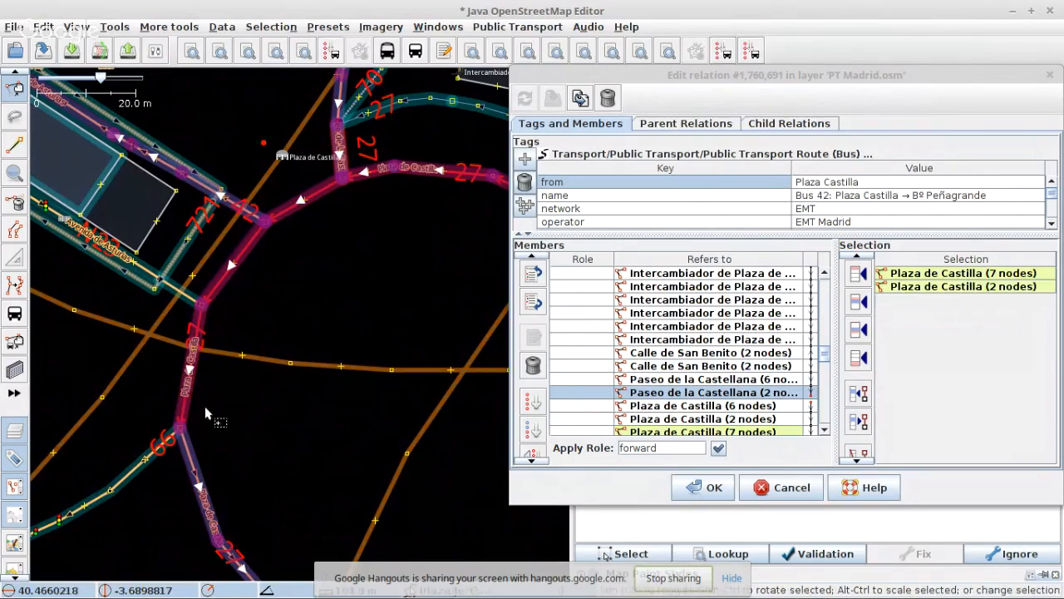
pyautogui.keyDown('shift'); pyautogui.click(197, 456); pyautogui.keyUp('shift')
pyautogui.moveTo(489, 477); pyautogui.dragTo(315, 294)
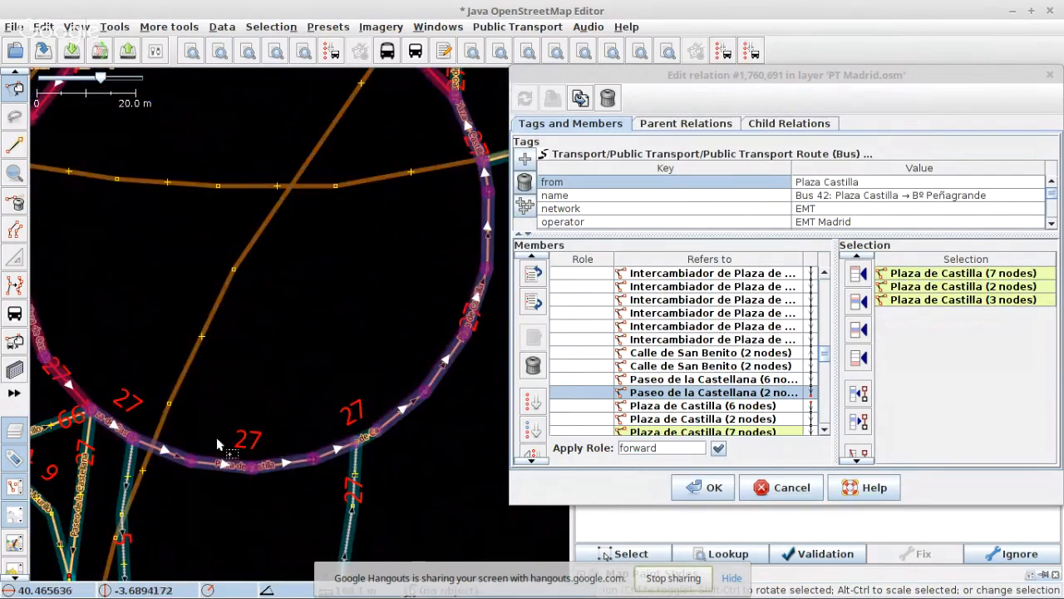
pyautogui.keyDown('shift'); pyautogui.click(112, 428); pyautogui.keyUp('shift')
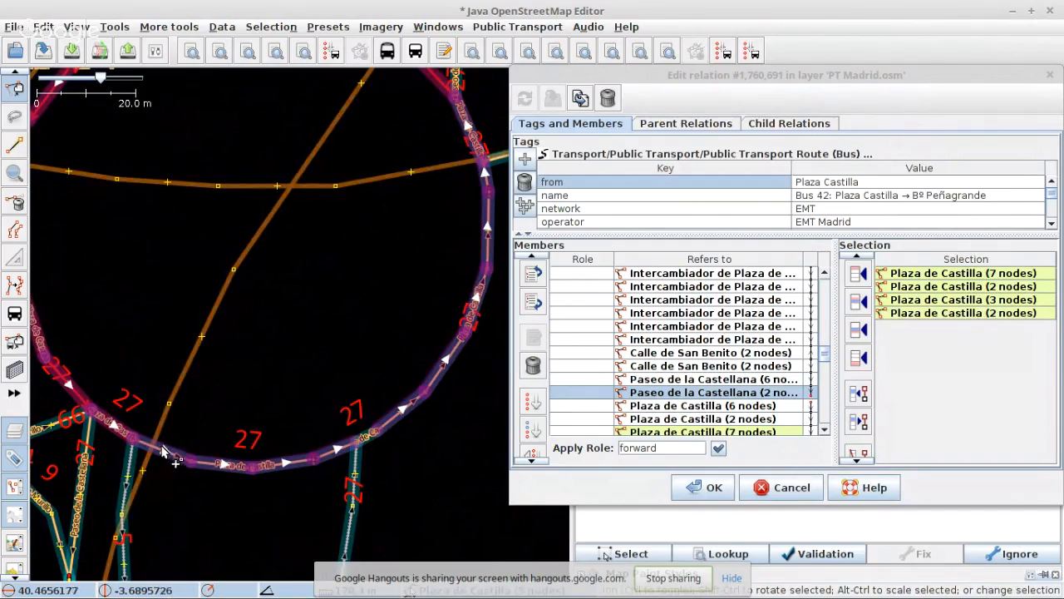
pyautogui.keyDown('shift'); pyautogui.click(169, 459); pyautogui.keyUp('shift')
pyautogui.keyDown('shift'); pyautogui.click(394, 425); pyautogui.keyUp('shift')
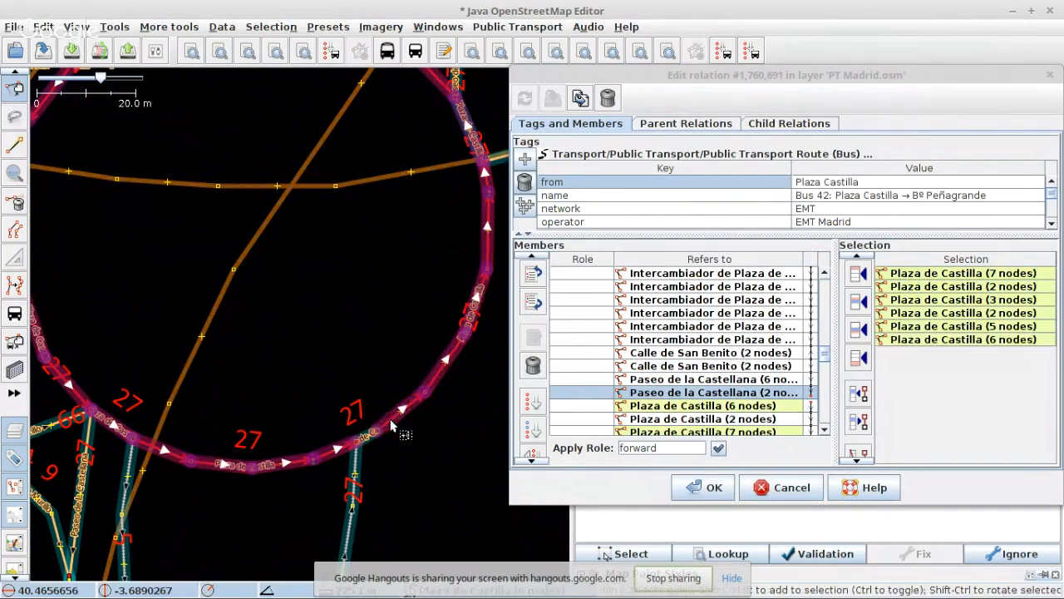
pyautogui.scroll(3, 374, 449)
pyautogui.scroll(-3, 341, 449)
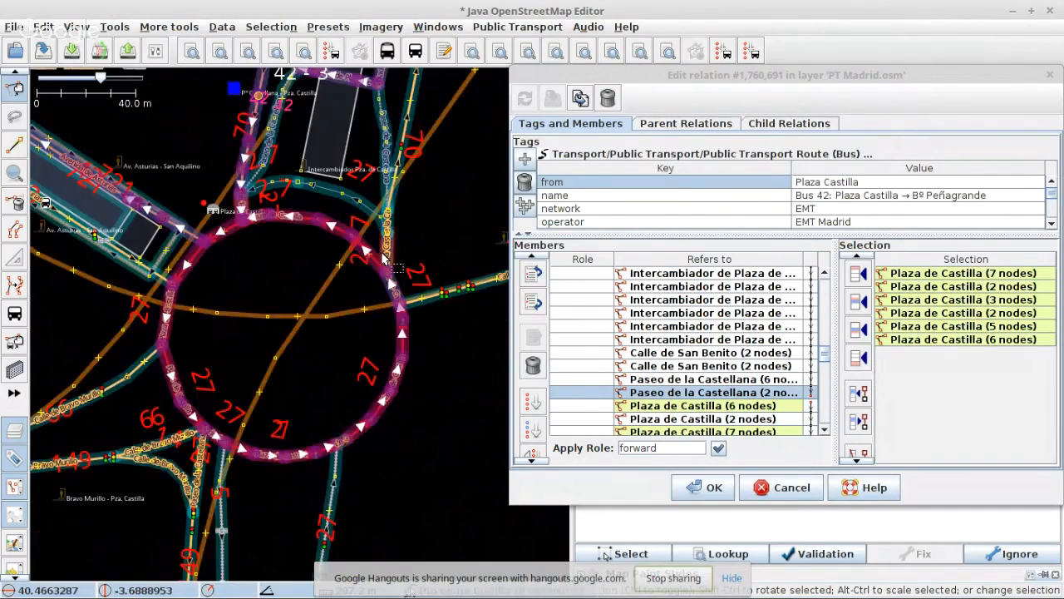
pyautogui.scroll(2, 383, 268)
pyautogui.keyDown('shift'); pyautogui.click(426, 367); pyautogui.keyUp('shift')
# - Remove all selected Plaza de Castilla segments from the route's members and save the relation changes
pyautogui.scroll(-4, 732, 366)
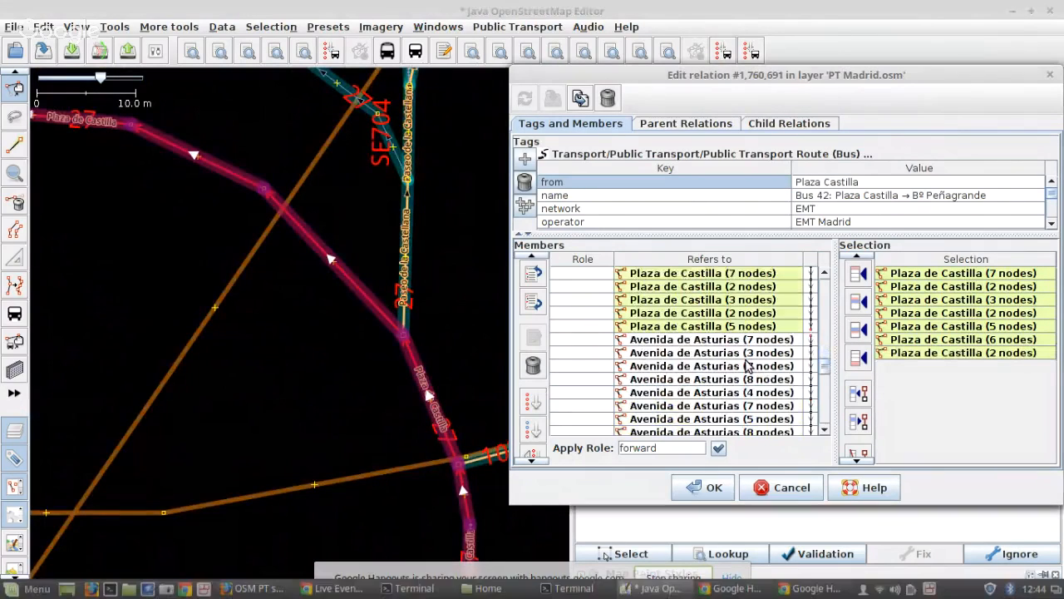
pyautogui.scroll(1, 699, 368)
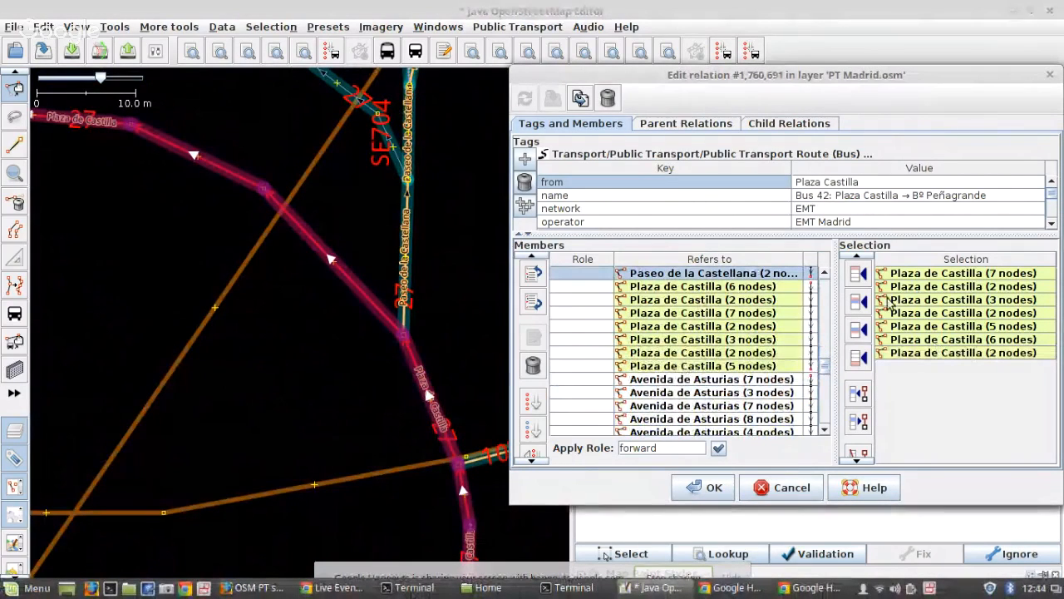
pyautogui.scroll(-1, 860, 433)
pyautogui.click(859, 442)
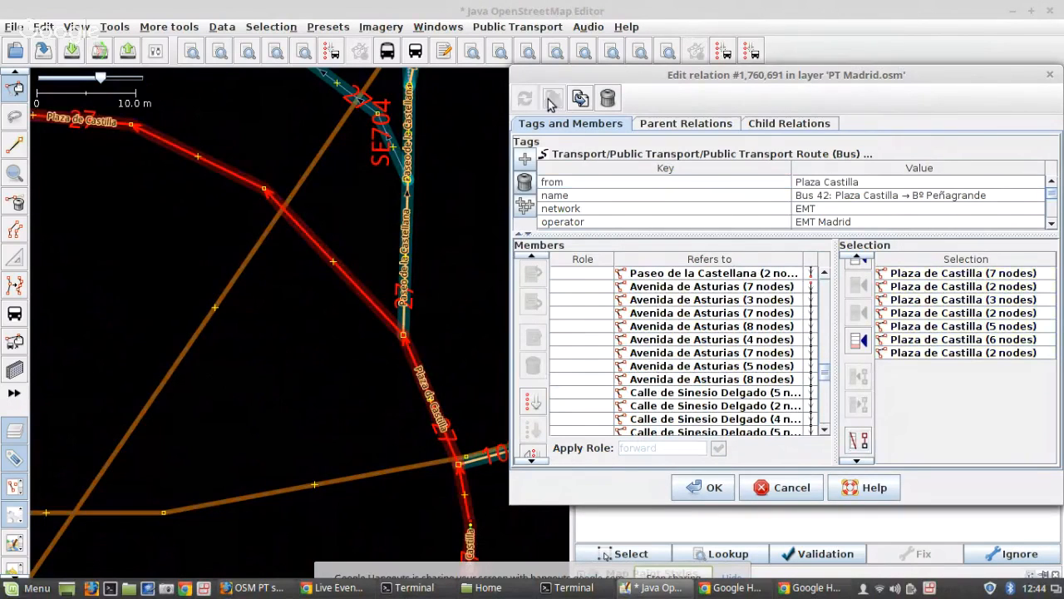
# - Split the seven-node Plaza de Castilla way at its junctions with Paseo de la Castellana and Avenida de Asturias
pyautogui.scroll(-2, 402, 336)
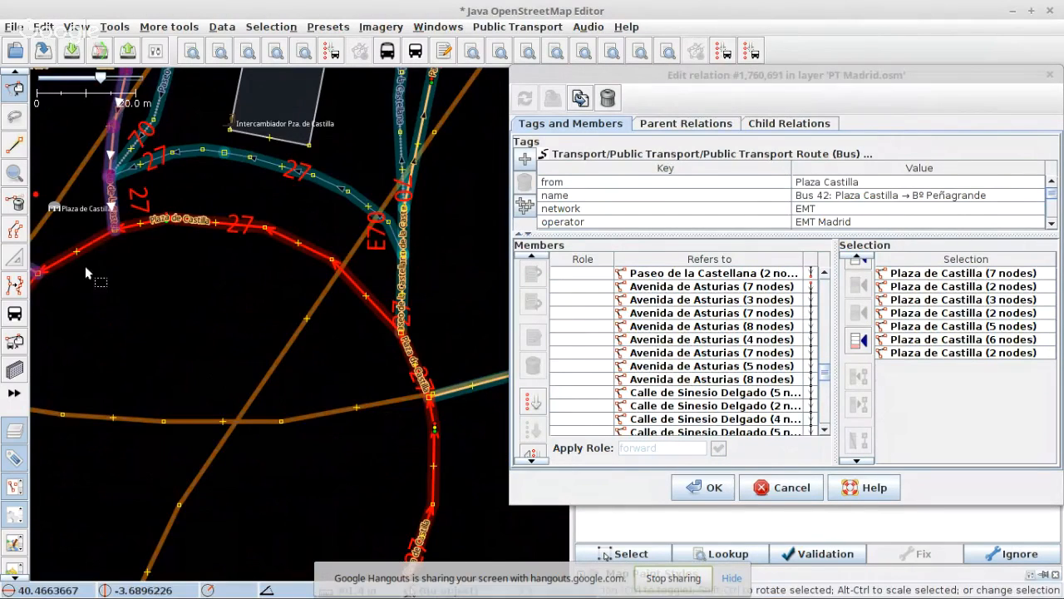
pyautogui.moveTo(85, 266); pyautogui.dragTo(253, 309)
pyautogui.click(236, 301)
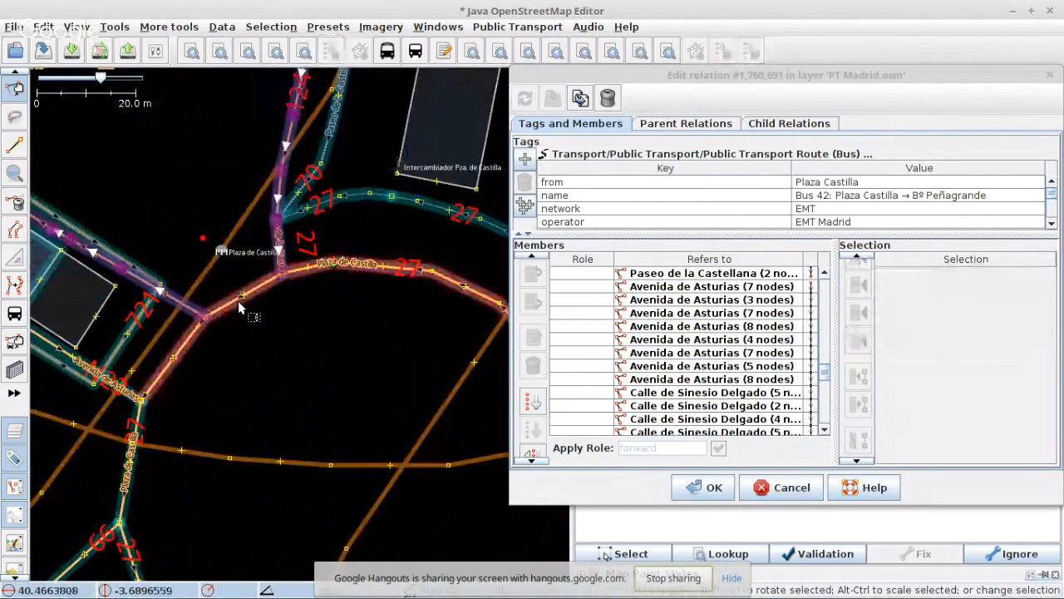
pyautogui.click(221, 318)
pyautogui.keyDown('shift'); pyautogui.click(210, 323); pyautogui.keyUp('shift')
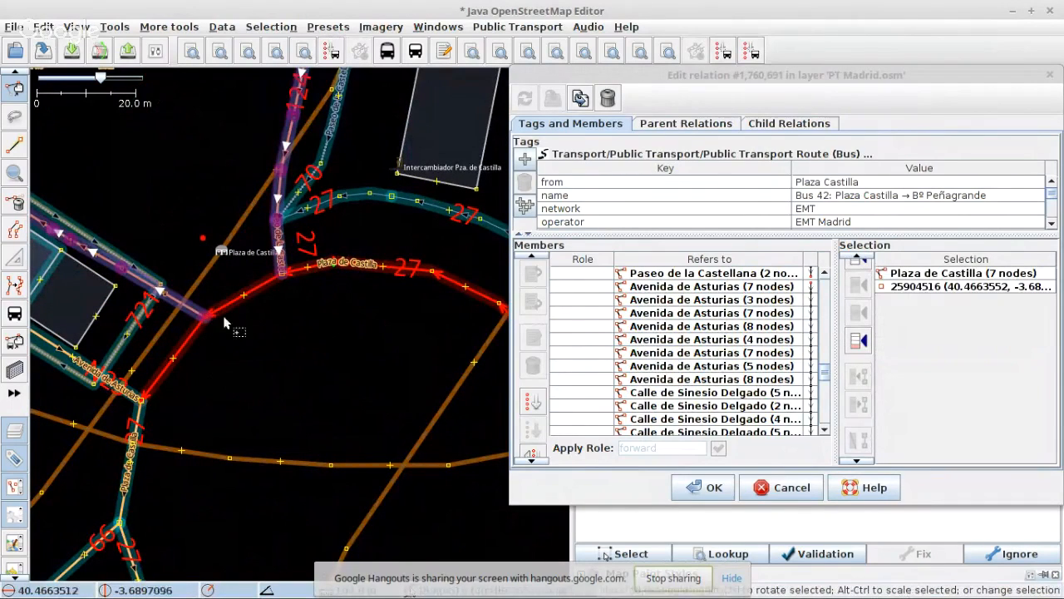
pyautogui.keyDown('shift'); pyautogui.click(282, 278); pyautogui.keyUp('shift')
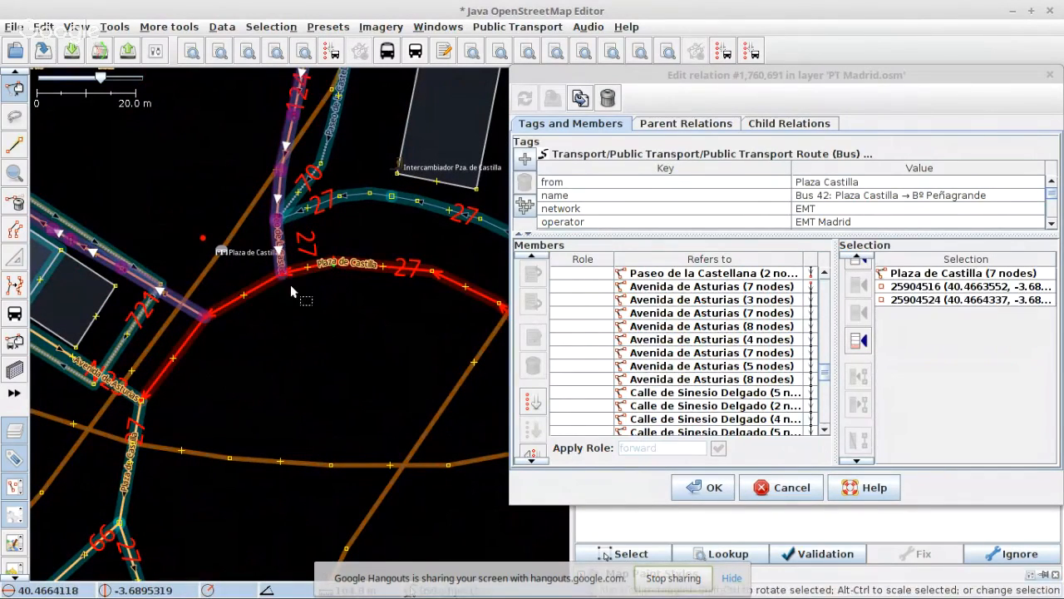
pyautogui.press('p')
pyautogui.click(496, 374)
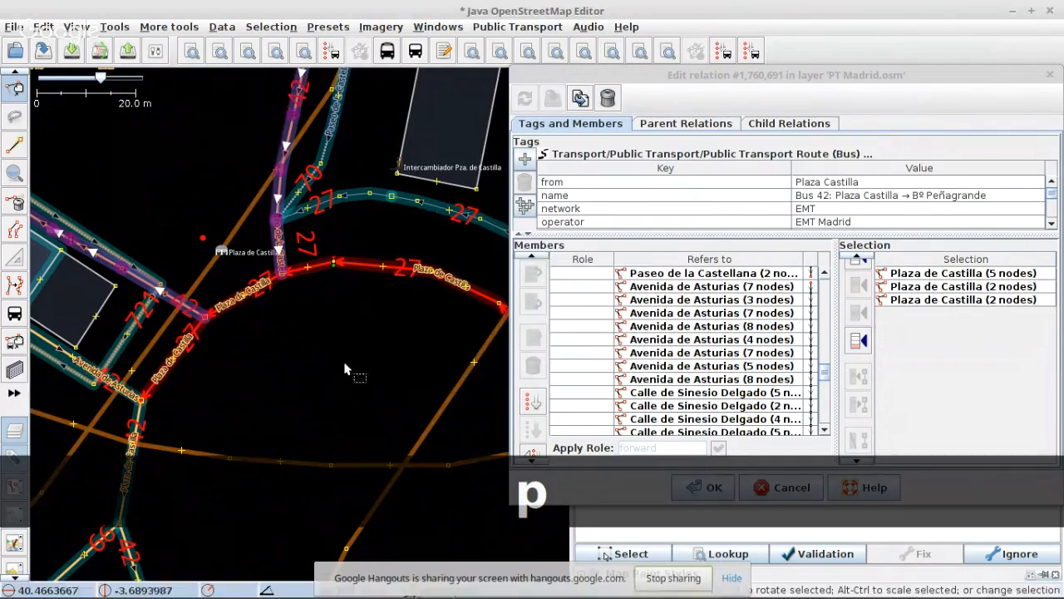
# - Insert the two-node Plaza de Castilla segment between the two junctions into the members, directly before Avenida de Asturias (7 nodes)
pyautogui.click(248, 298)
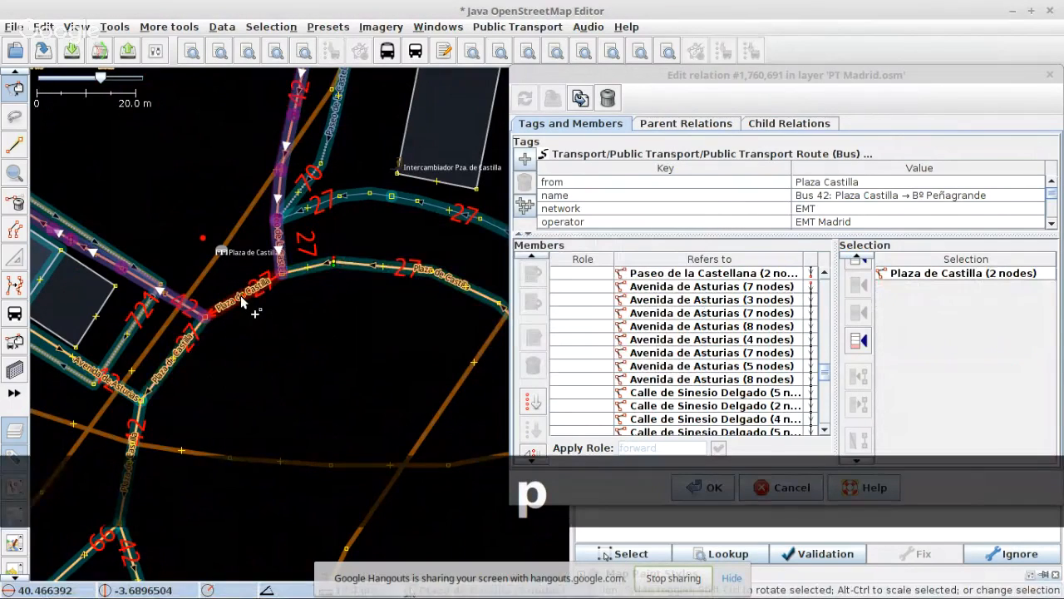
pyautogui.click(775, 288)
pyautogui.click(862, 286)
pyautogui.scroll(1, 721, 332)
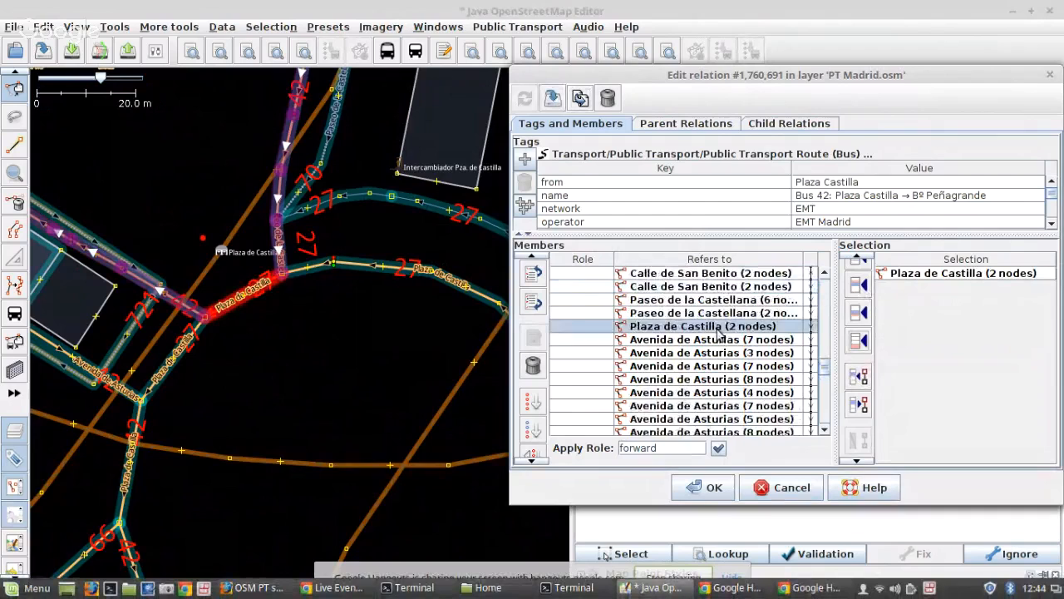
# - Zoom to the Glorieta Mariano Salvador Maella roundabout member and save the pending relation changes
pyautogui.scroll(-10, 721, 331)
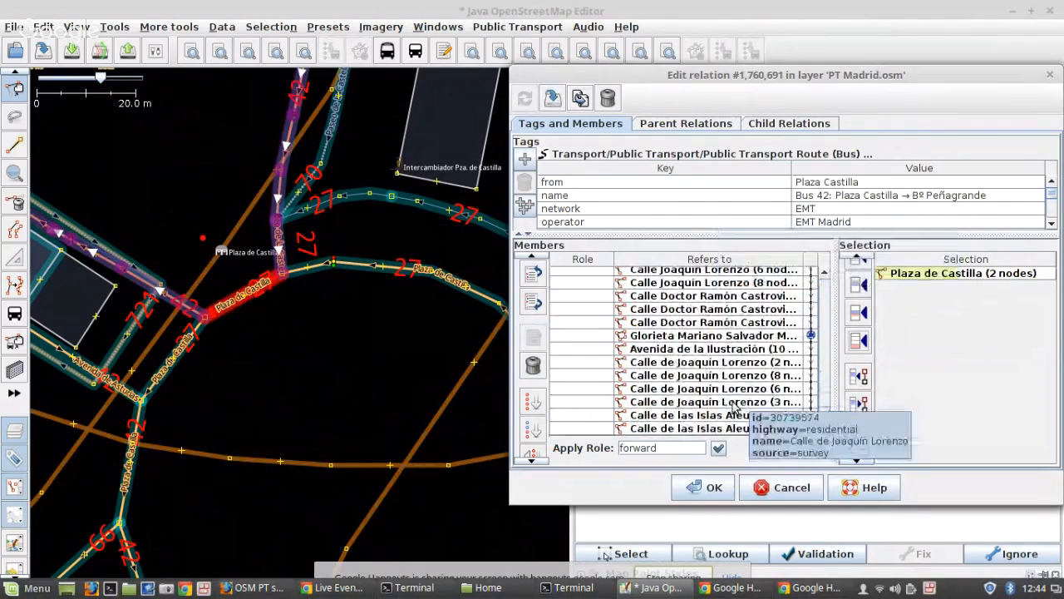
pyautogui.click(706, 338)
pyautogui.rightClick(707, 339)
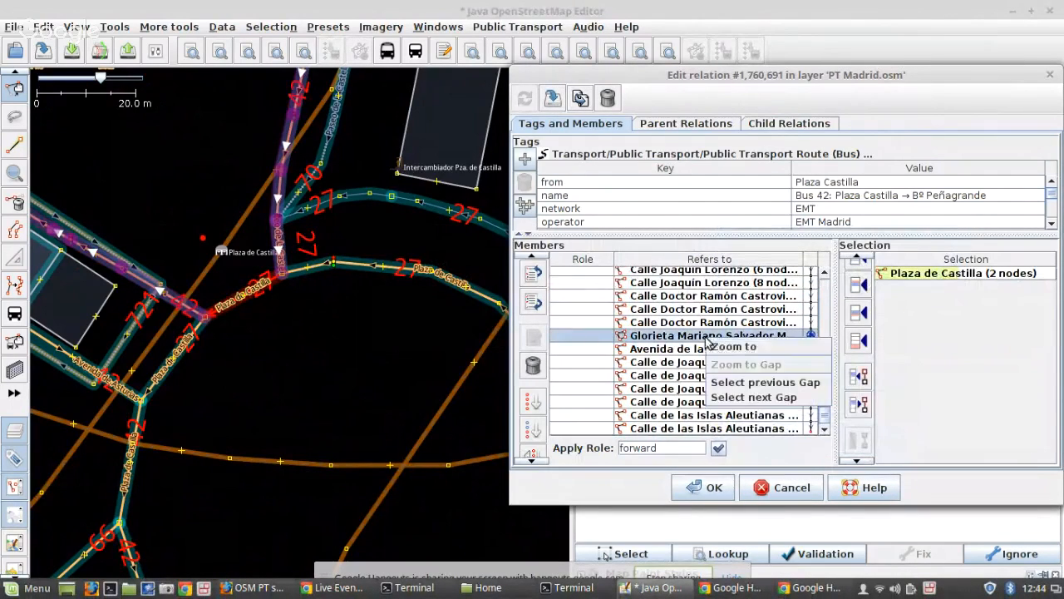
pyautogui.click(712, 346)
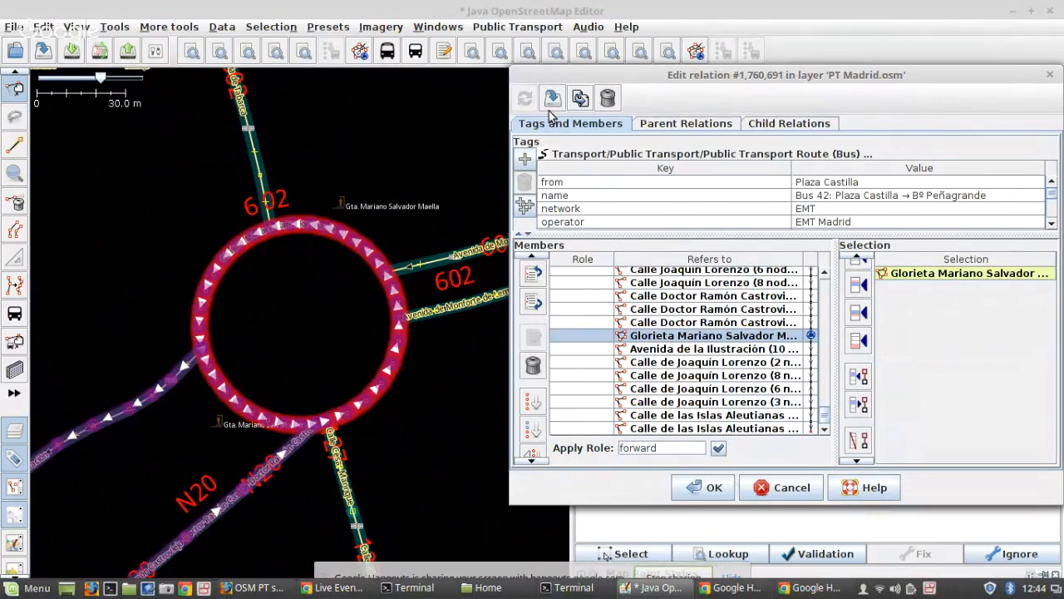
pyautogui.click(552, 99)
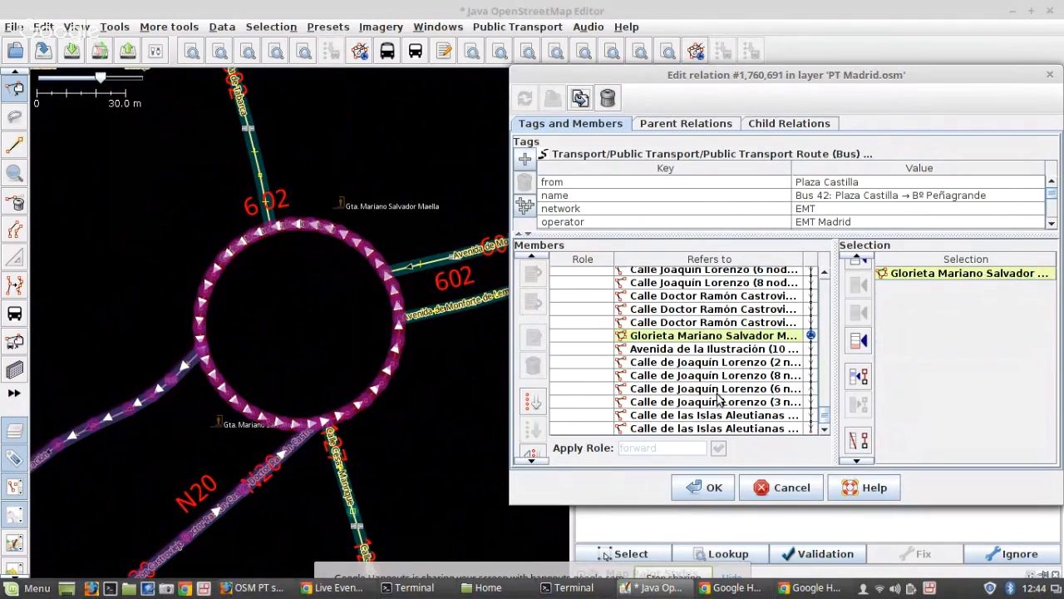
# - Split the Glorieta Mariano Salvador Maella roundabout with the Split Roundabout tool and accept making it round
pyautogui.moveTo(650, 81); pyautogui.dragTo(697, 88)
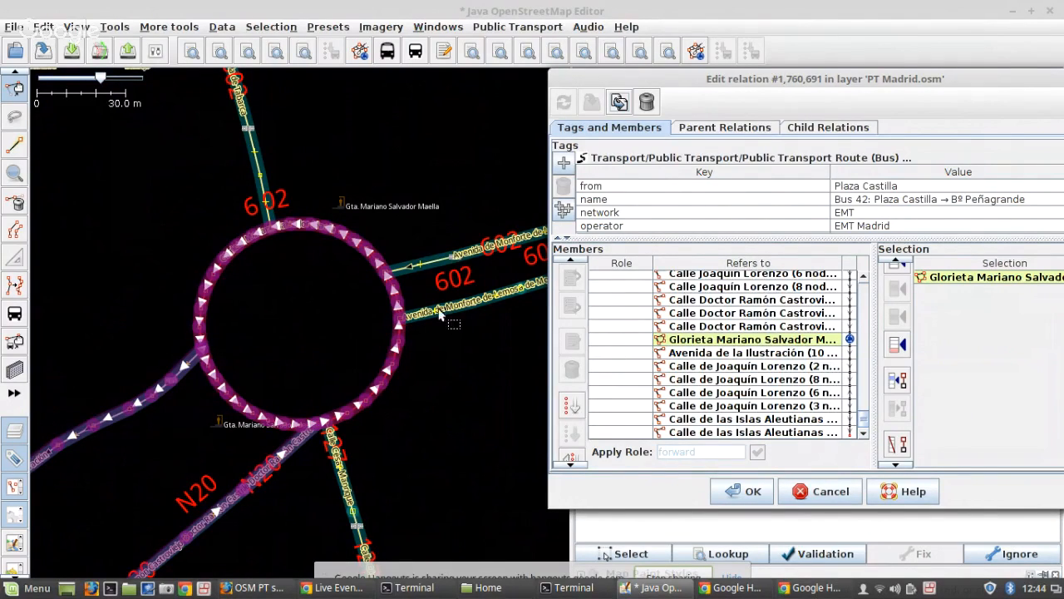
pyautogui.click(114, 27)
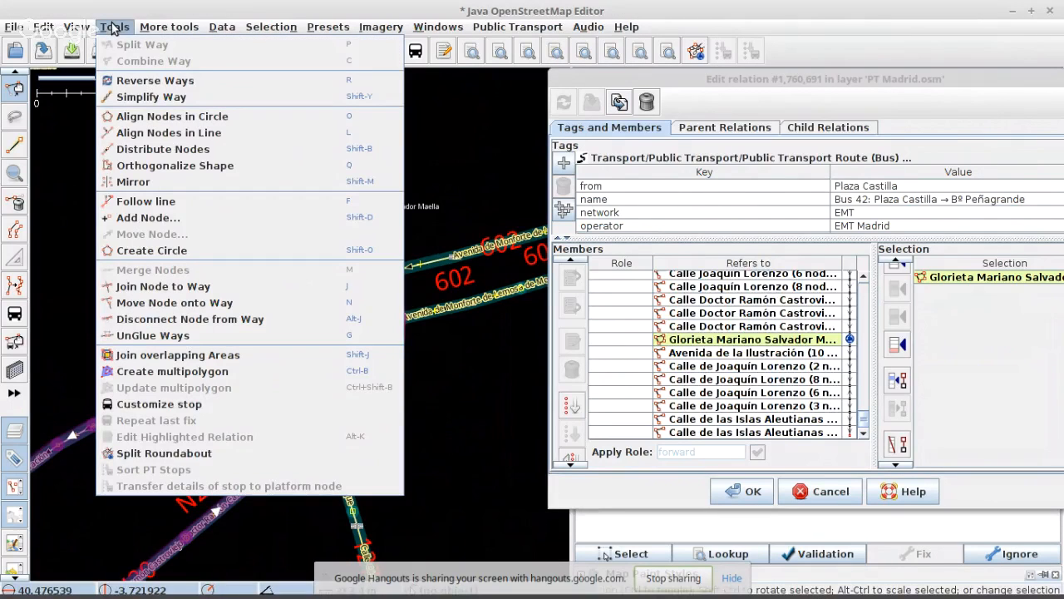
pyautogui.moveTo(391, 29)
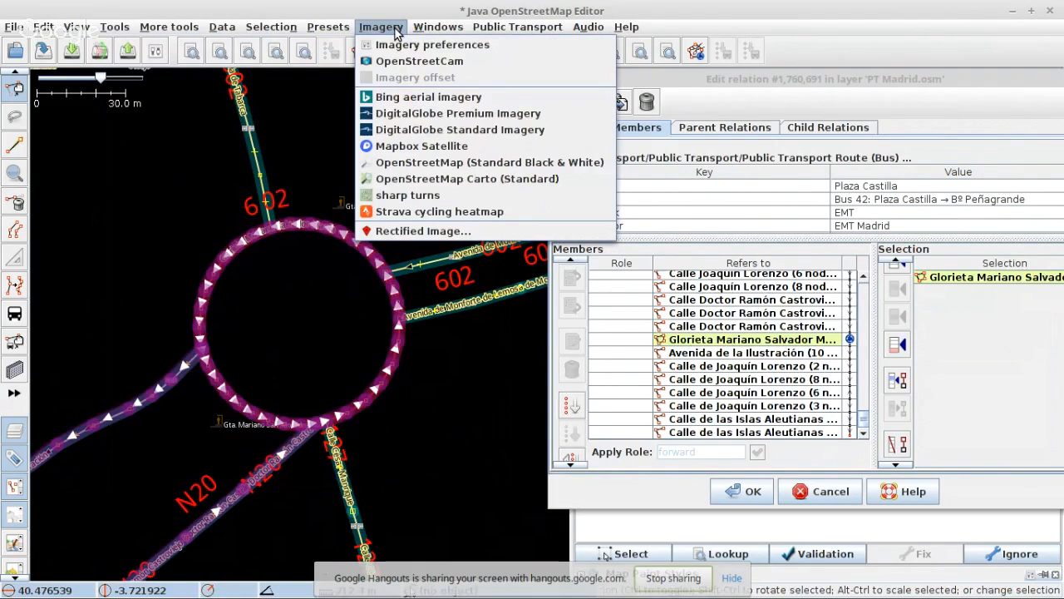
pyautogui.click(329, 119)
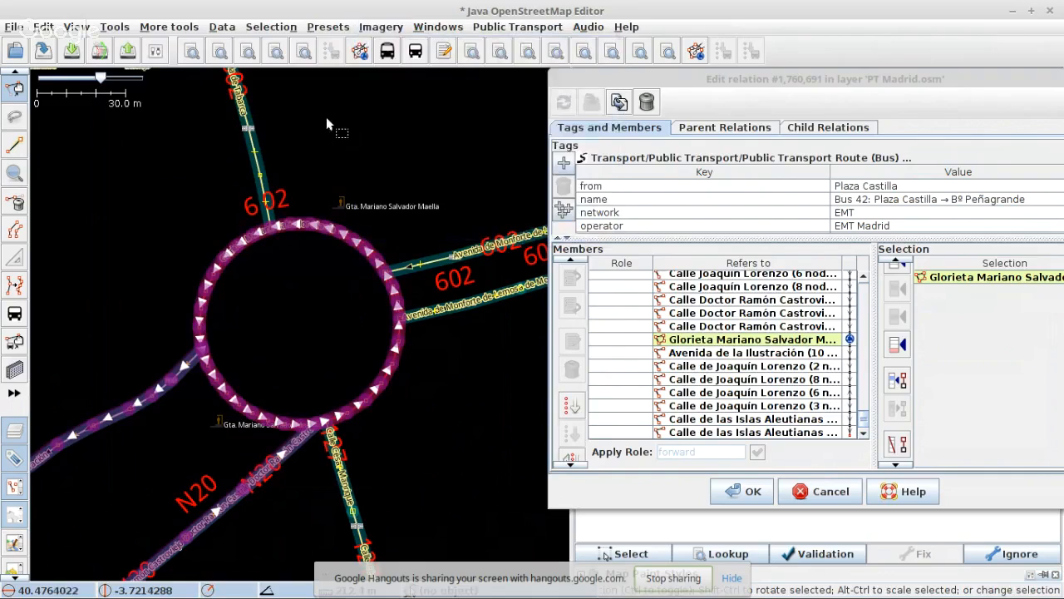
pyautogui.click(360, 53)
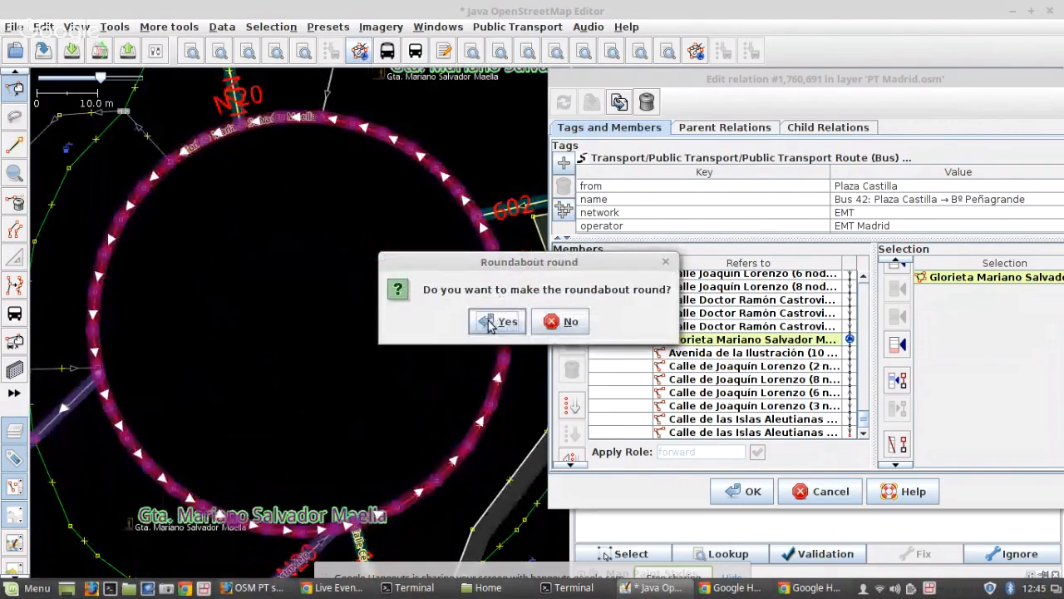
pyautogui.click(497, 321)
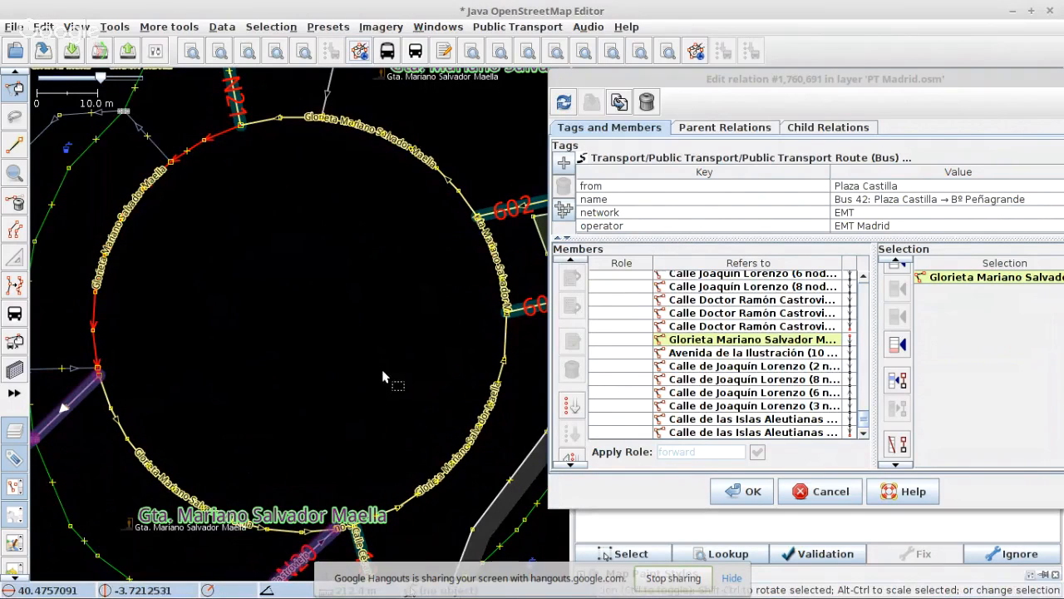
# - Refresh the relation editor and zoom to the gap at the Calle Doctor Ramón Castroviejo member just before Avenida de la Ilustración
pyautogui.moveTo(387, 387); pyautogui.dragTo(387, 285)
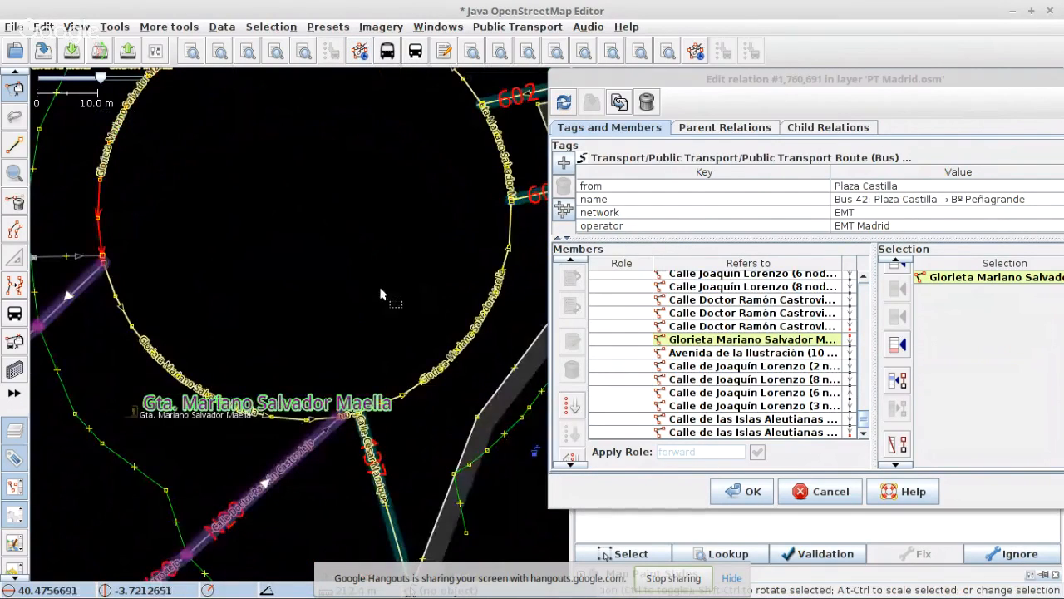
pyautogui.scroll(-3, 382, 293)
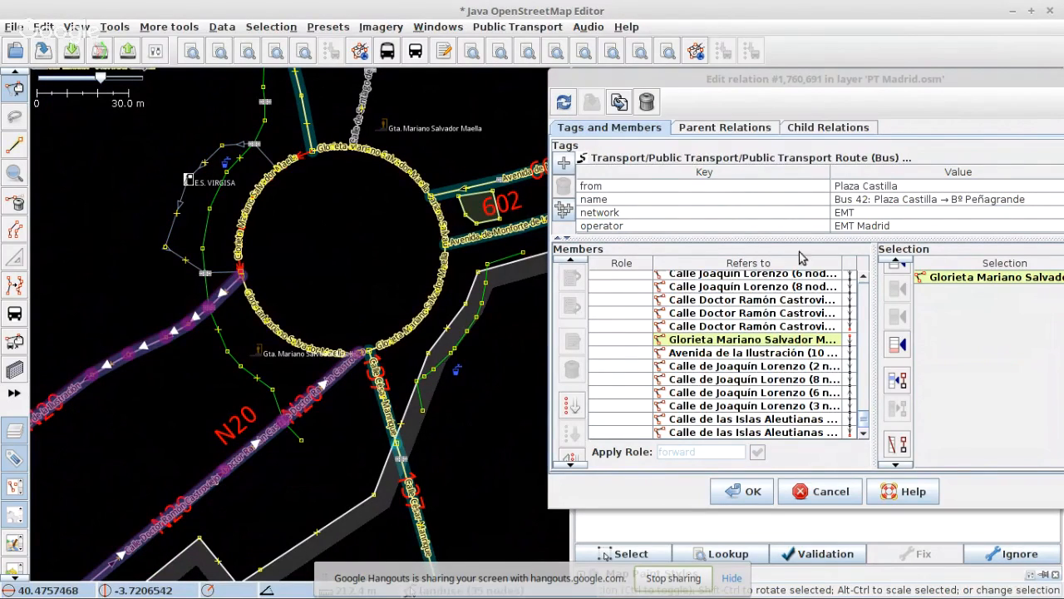
pyautogui.click(563, 104)
pyautogui.scroll(1, 756, 333)
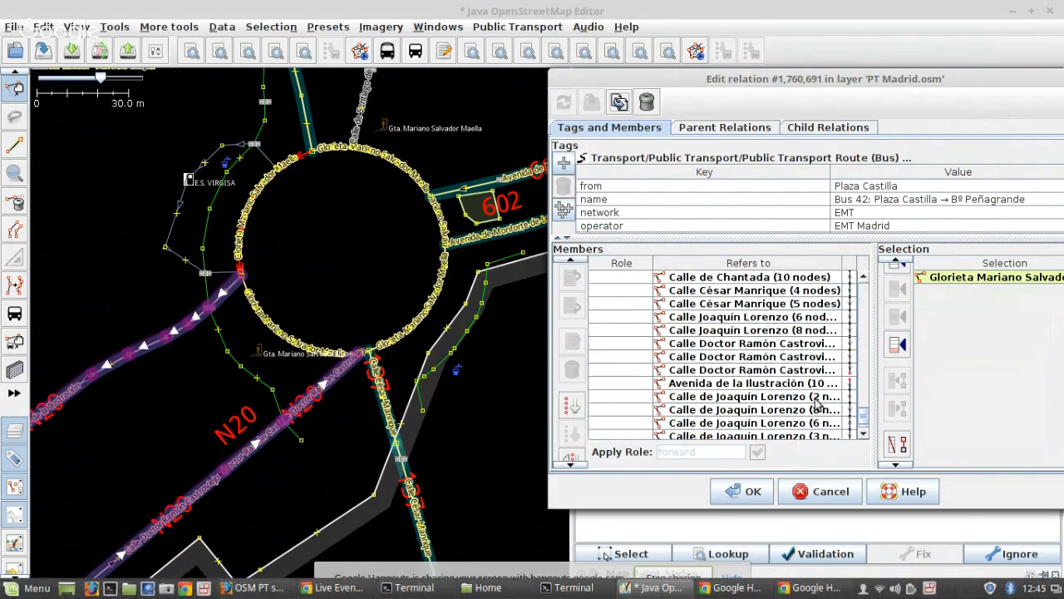
pyautogui.click(763, 370)
pyautogui.rightClick(765, 372)
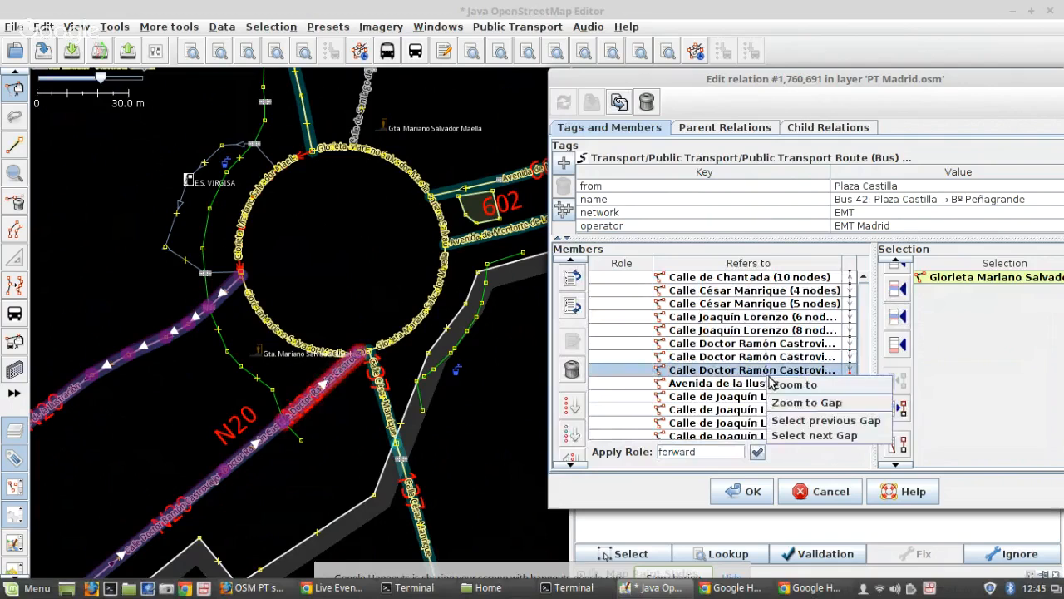
pyautogui.click(805, 402)
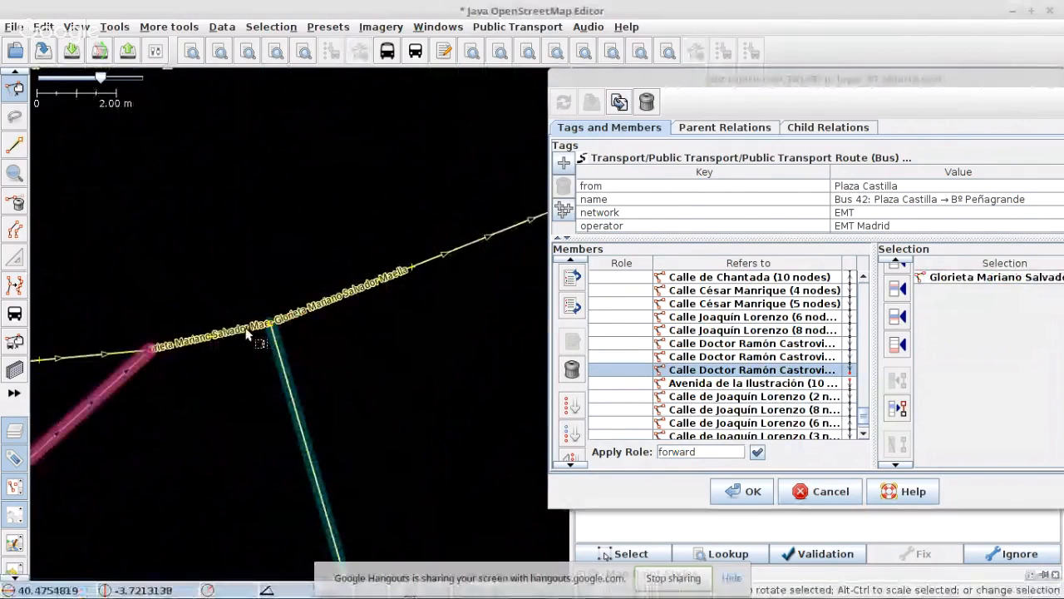
# - Select the five consecutive Glorieta Mariano Salvador Maella segments travelled counter-clockwise from the Calle Doctor Ramón Castroviejo entry to the western N20 exit
pyautogui.scroll(-2, 226, 346)
pyautogui.scroll(6, 222, 346)
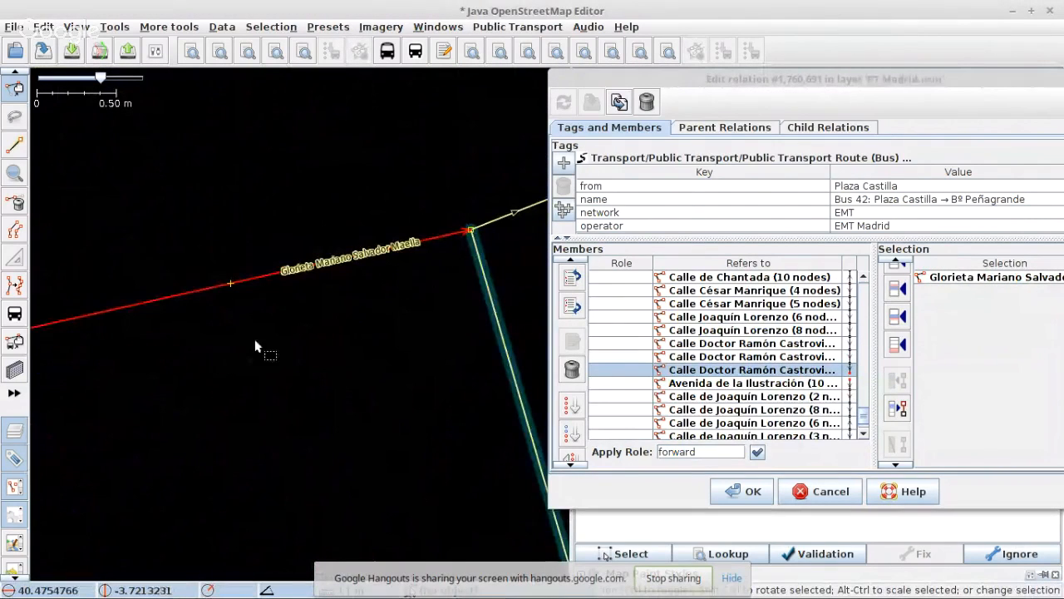
pyautogui.keyDown('shift'); pyautogui.click(508, 223); pyautogui.keyUp('shift')
pyautogui.scroll(-8, 338, 312)
pyautogui.scroll(-3, 336, 321)
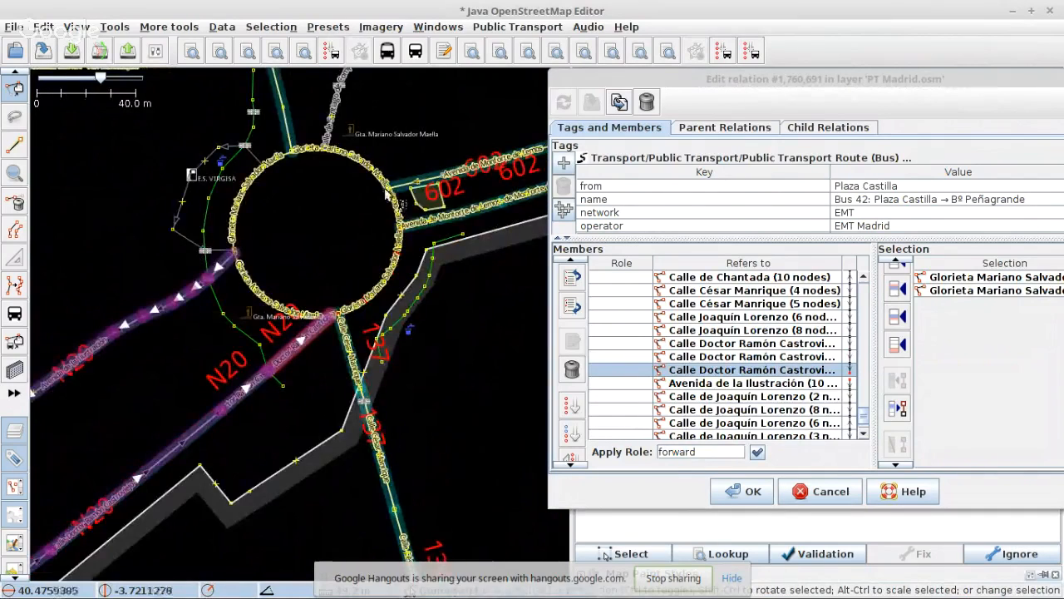
pyautogui.scroll(3, 397, 279)
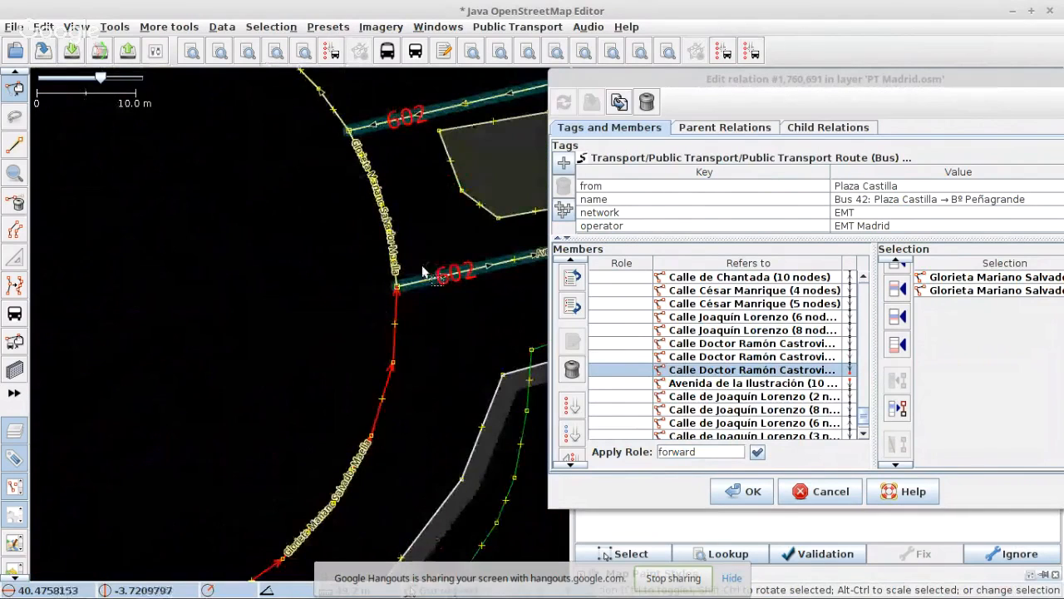
pyautogui.keyDown('shift'); pyautogui.click(330, 109); pyautogui.keyUp('shift')
pyautogui.moveTo(306, 236); pyautogui.dragTo(436, 371)
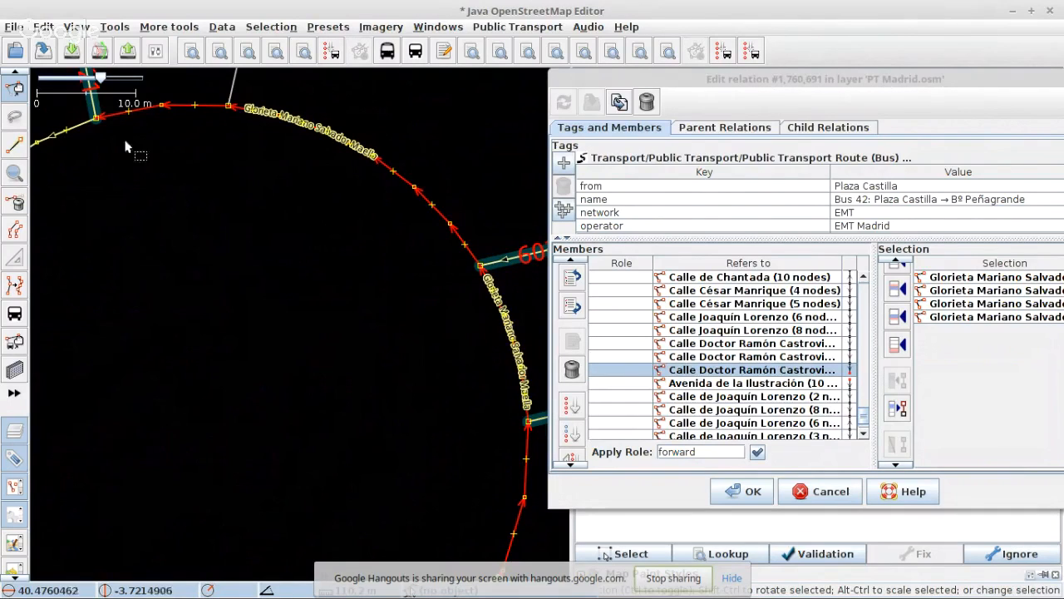
pyautogui.keyDown('shift'); pyautogui.click(80, 125); pyautogui.keyUp('shift')
pyautogui.moveTo(128, 318); pyautogui.dragTo(422, 200)
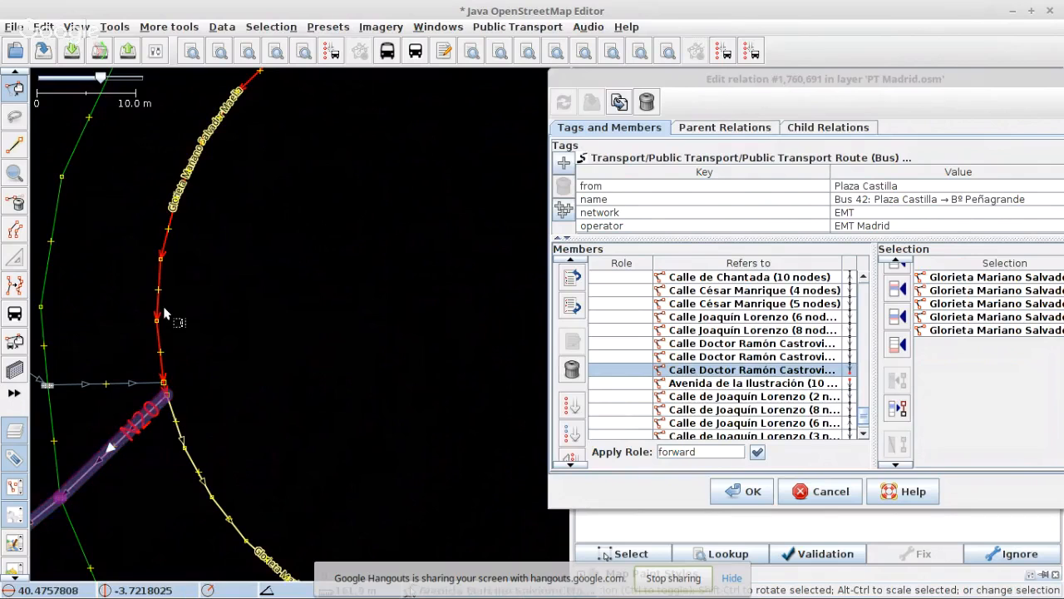
pyautogui.scroll(-2, 164, 313)
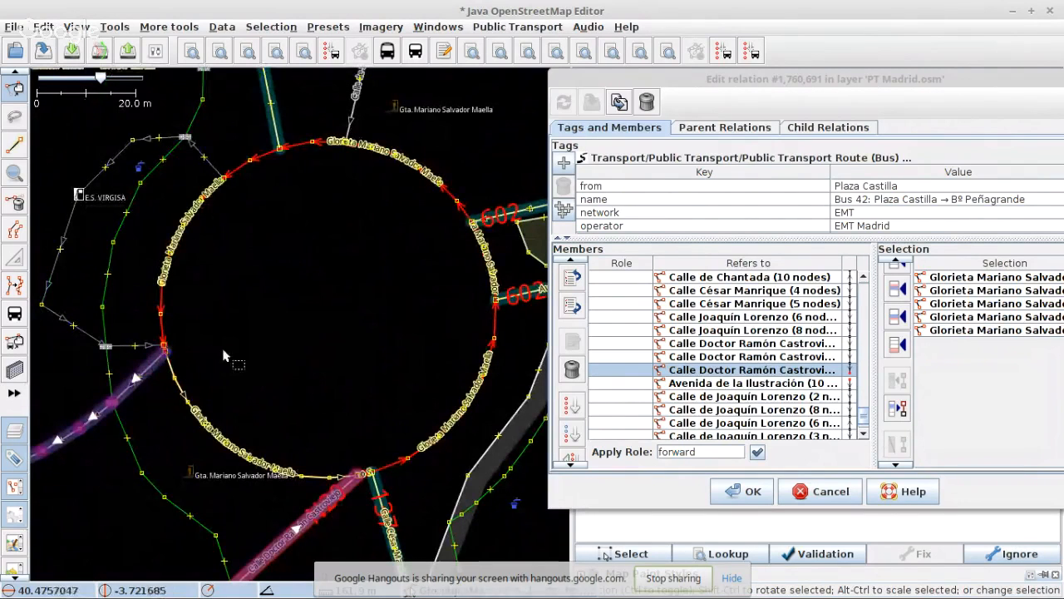
# - Insert the five selected roundabout segments after the last Calle Doctor Ramón Castroviejo member, before Avenida de la Ilustración, and apply the relation changes
pyautogui.click(895, 323)
pyautogui.scroll(3, 691, 366)
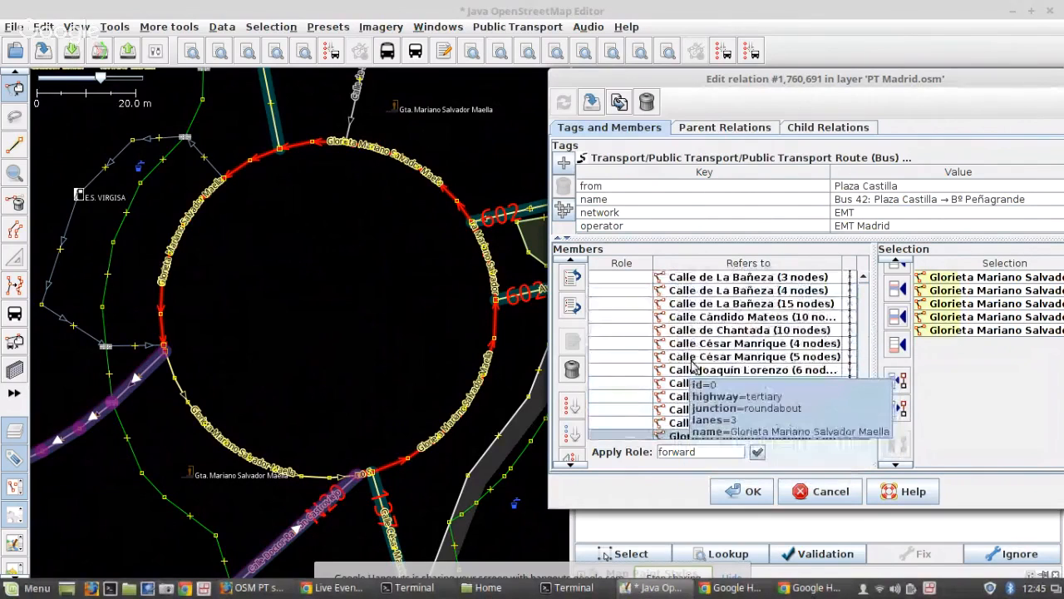
pyautogui.scroll(5, 692, 366)
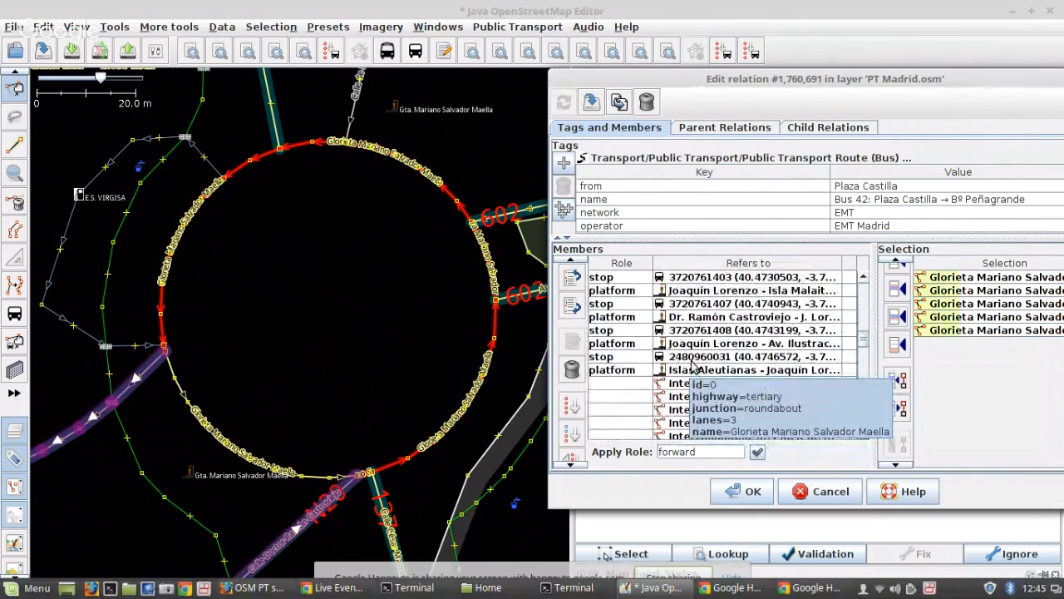
pyautogui.scroll(-5, 692, 366)
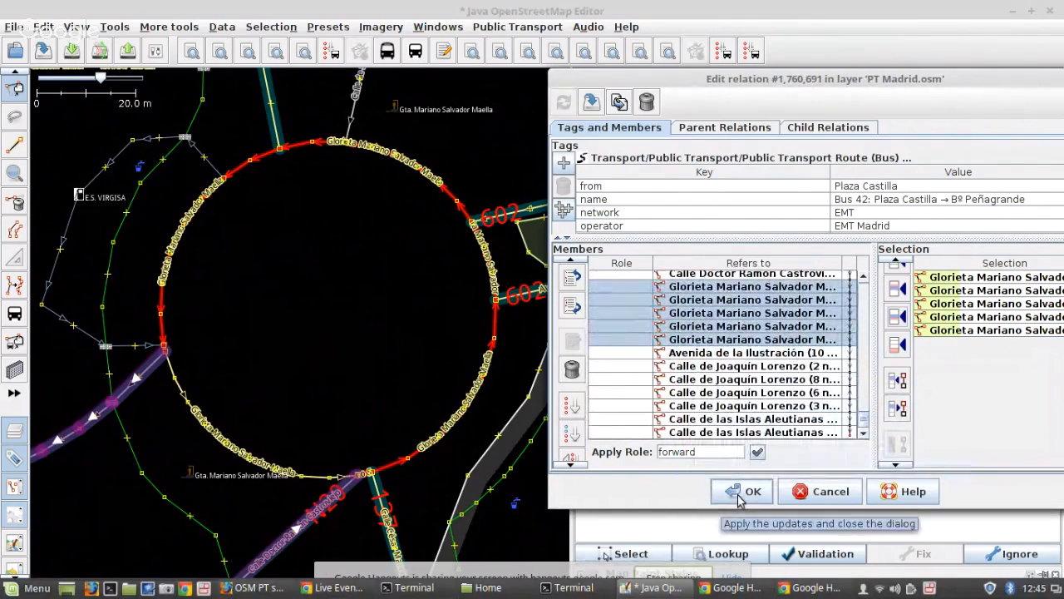
pyautogui.scroll(-3, 873, 214)
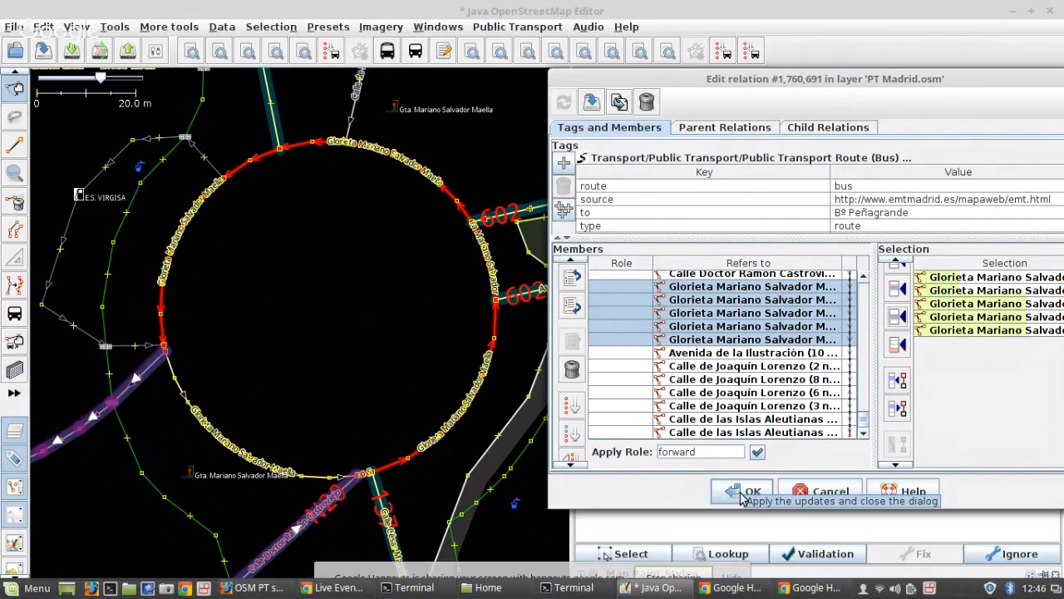
pyautogui.scroll(1, 665, 202)
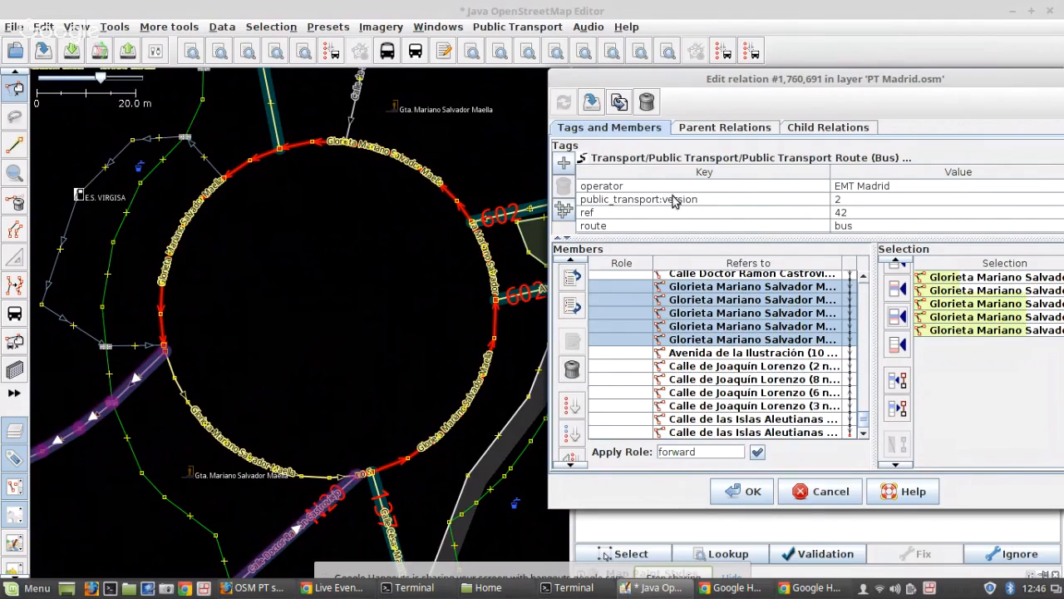
pyautogui.click(738, 492)
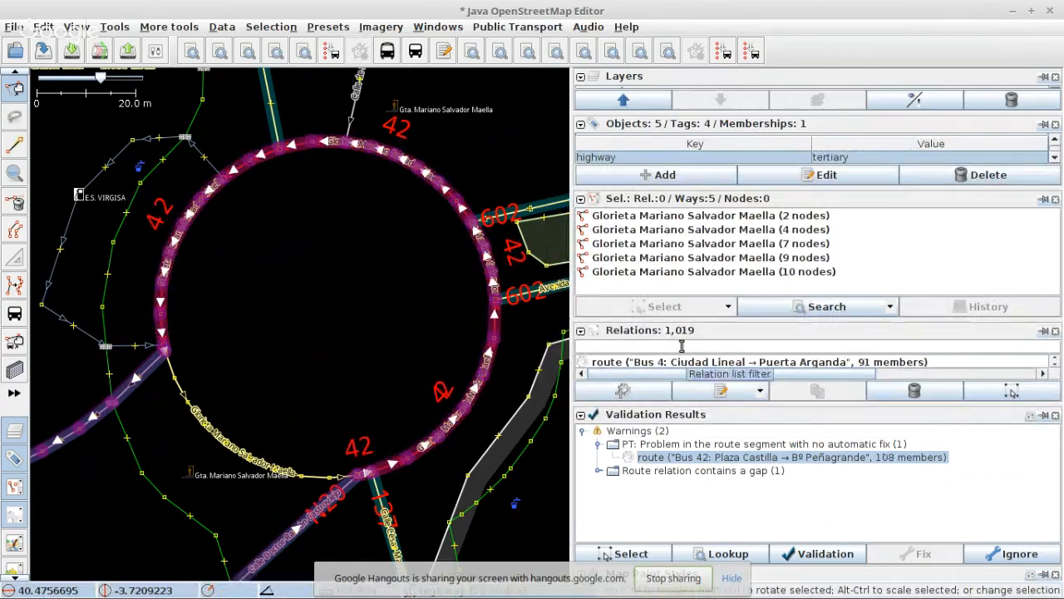
# - Select both Bus 42 route relations, Plaza Castilla → Bº Peñagrande and its reverse, and run the validation on them
pyautogui.moveTo(680, 323); pyautogui.dragTo(686, 232)
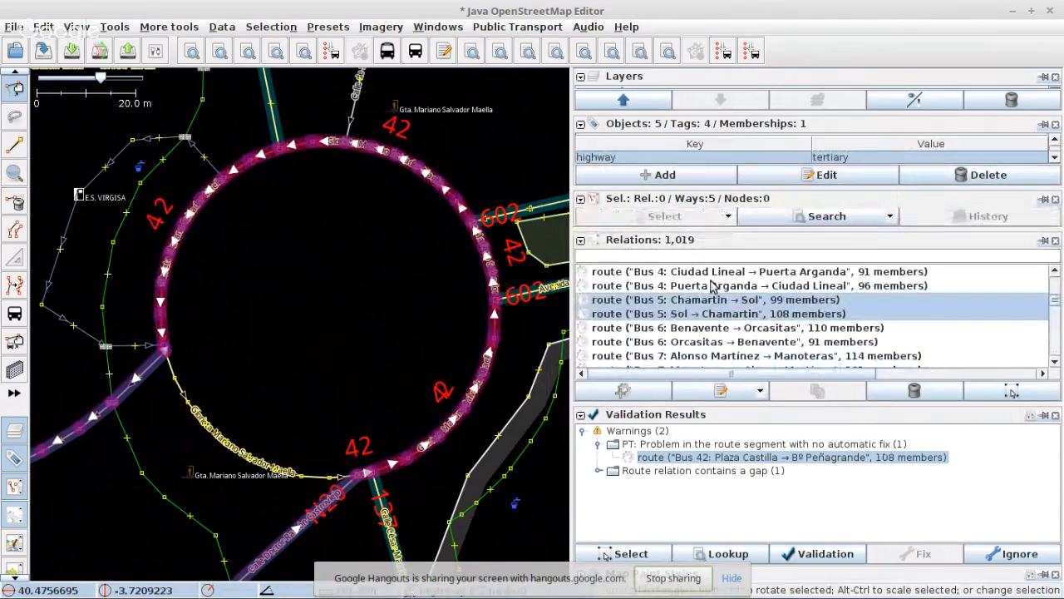
pyautogui.scroll(-3, 691, 315)
pyautogui.scroll(-7, 686, 320)
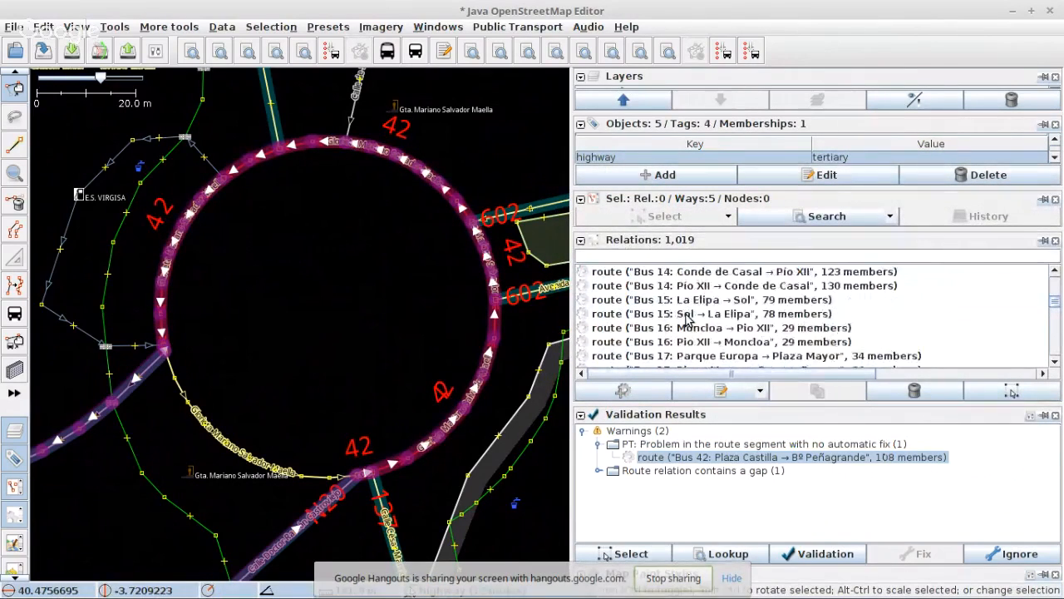
pyautogui.scroll(-4, 686, 320)
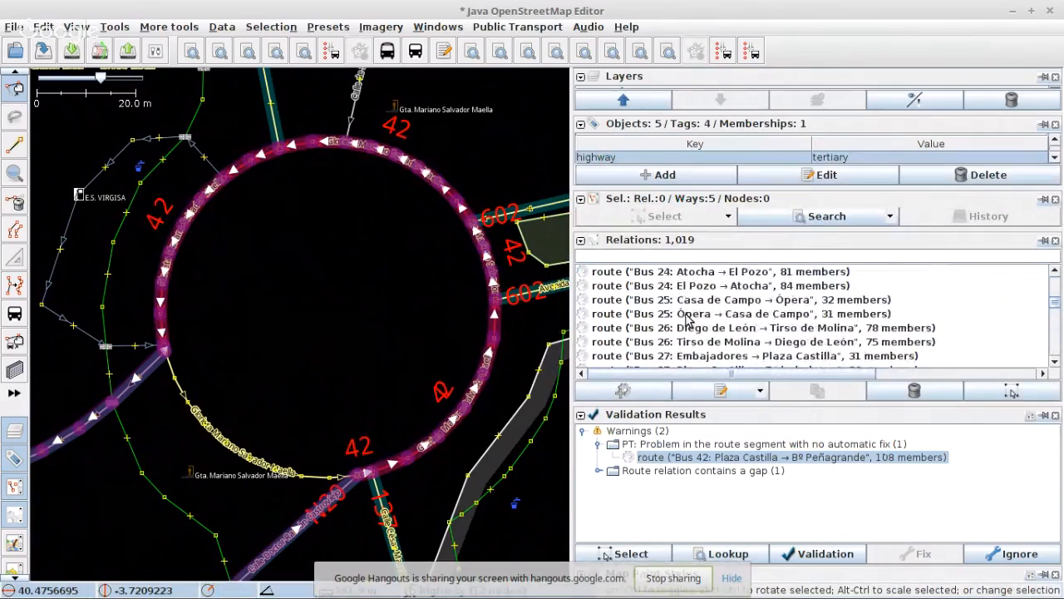
pyautogui.scroll(-10, 686, 320)
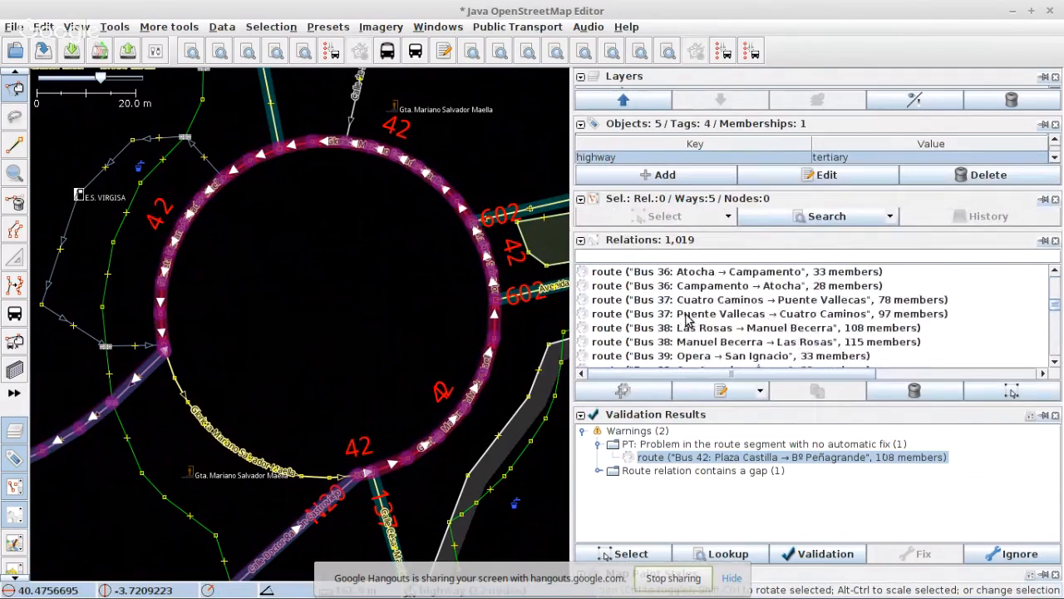
pyautogui.scroll(-2, 686, 320)
pyautogui.click(686, 285)
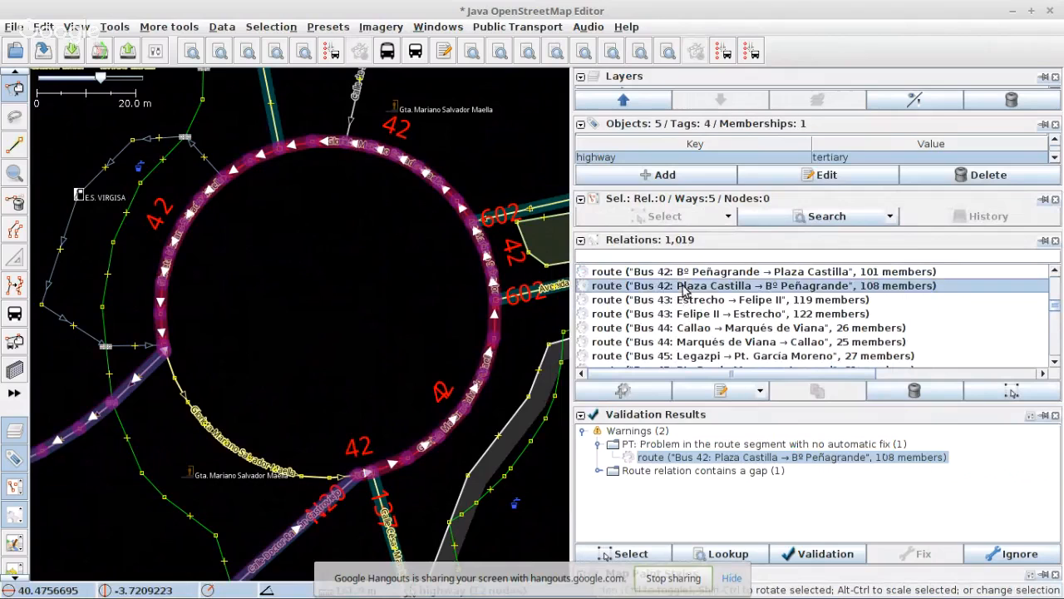
pyautogui.keyDown('shift'); pyautogui.click(686, 271); pyautogui.keyUp('shift')
pyautogui.rightClick(686, 274)
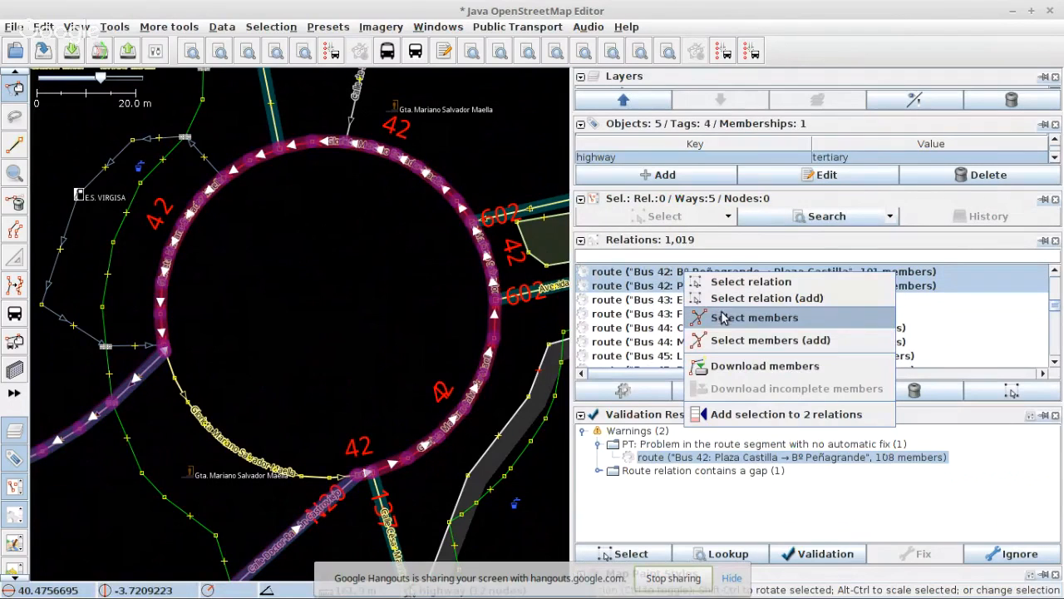
pyautogui.click(748, 282)
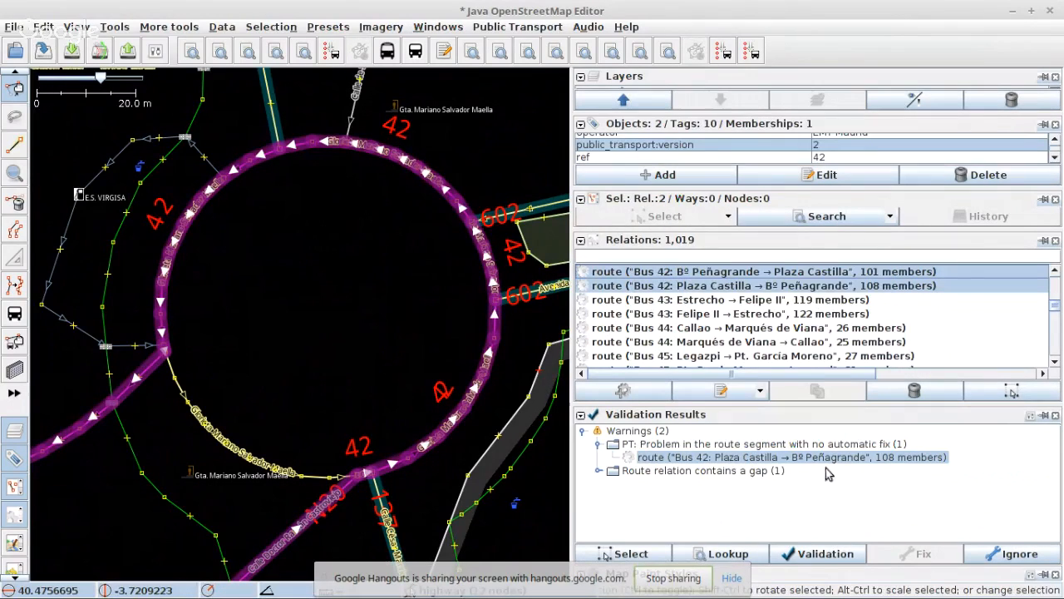
pyautogui.click(825, 554)
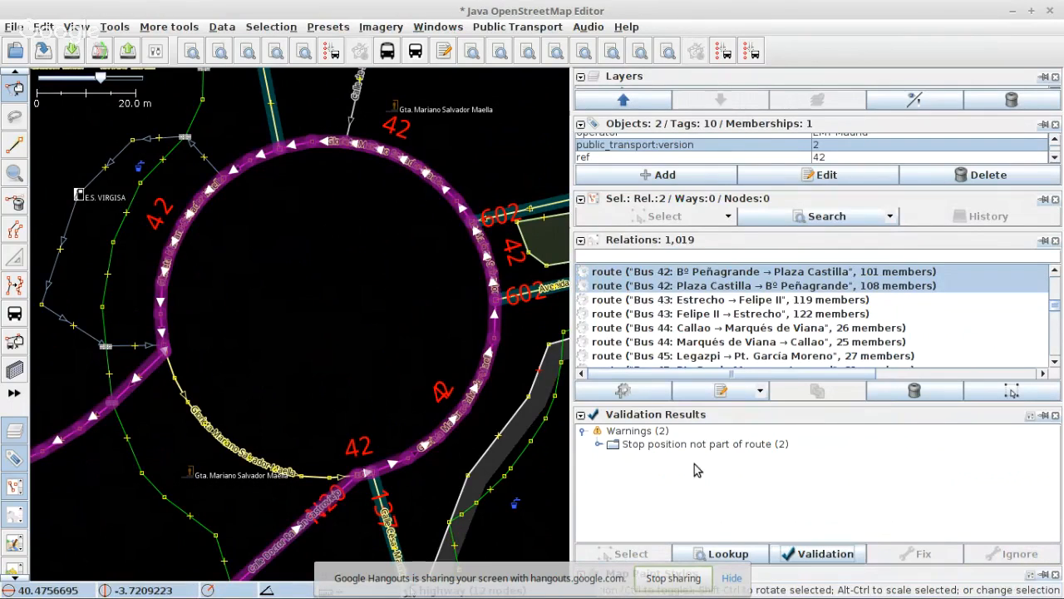
# - Select the objects of the first "Stop position not part of route" warning and open its Bus 42 relation for editing
pyautogui.click(599, 445)
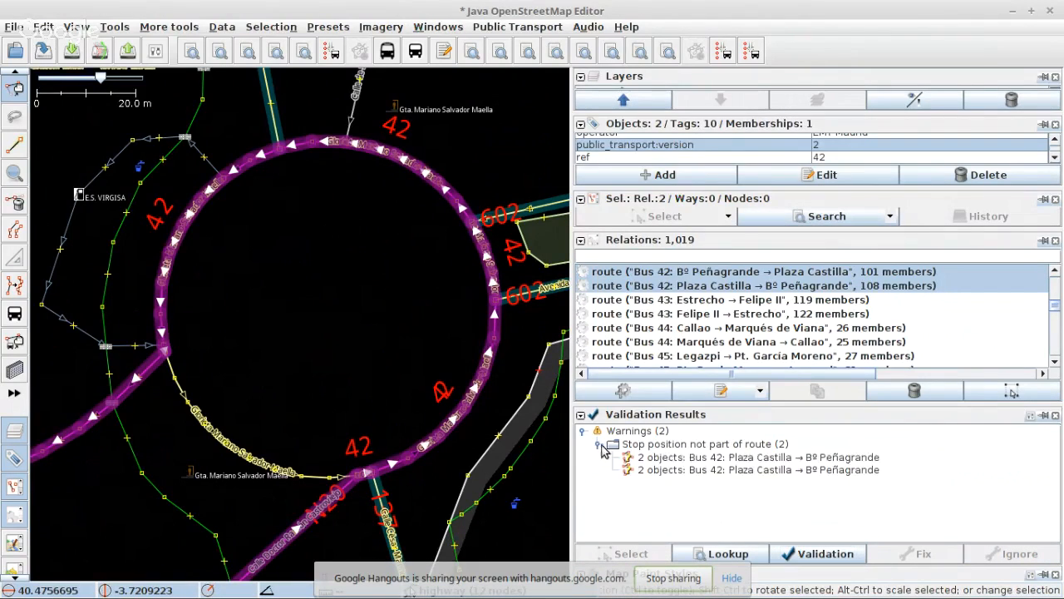
pyautogui.click(687, 458)
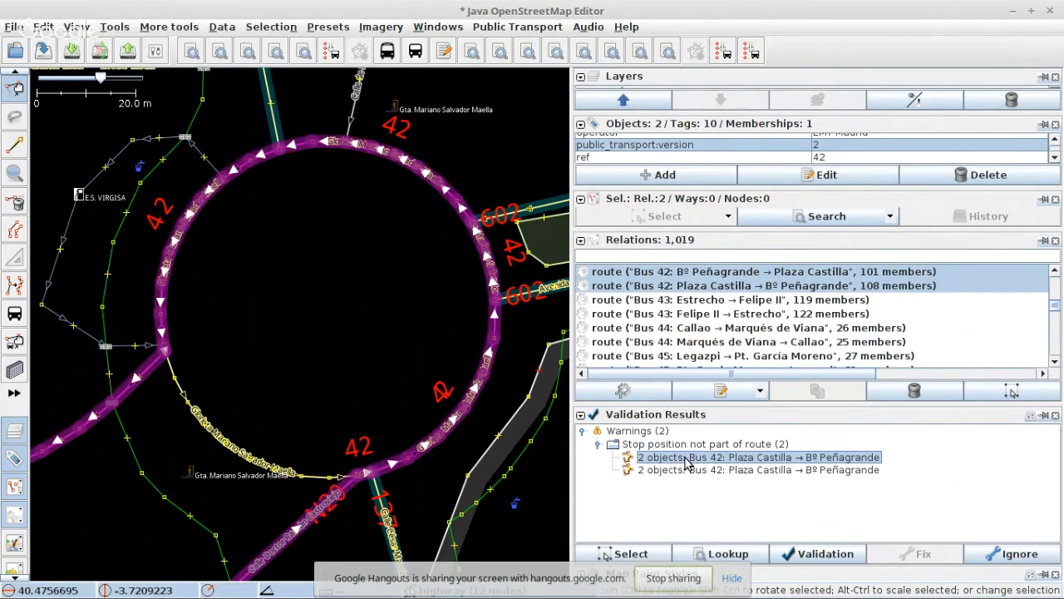
pyautogui.click(625, 554)
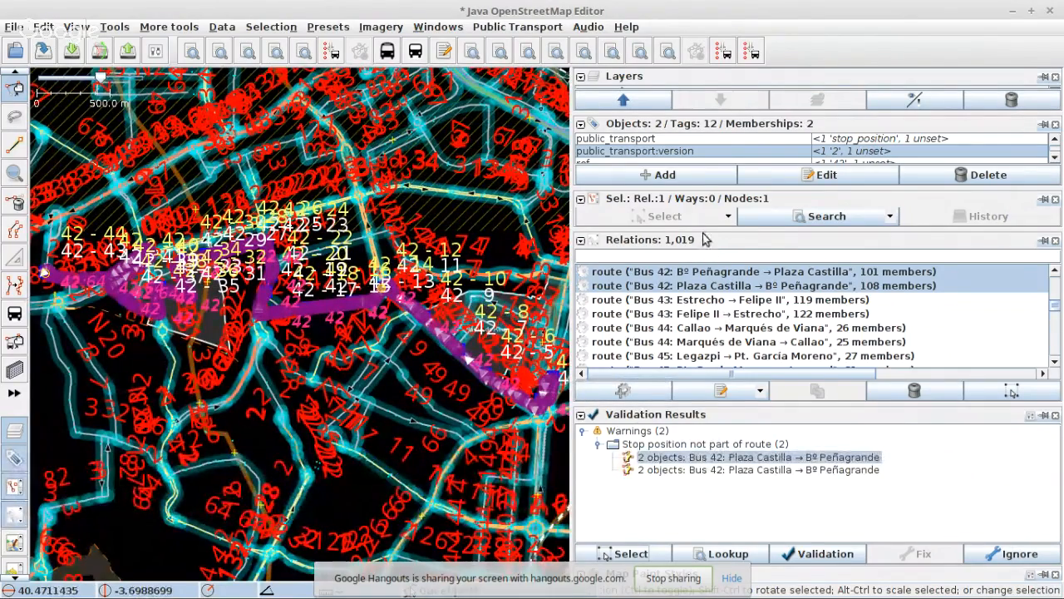
pyautogui.moveTo(698, 228); pyautogui.dragTo(696, 287)
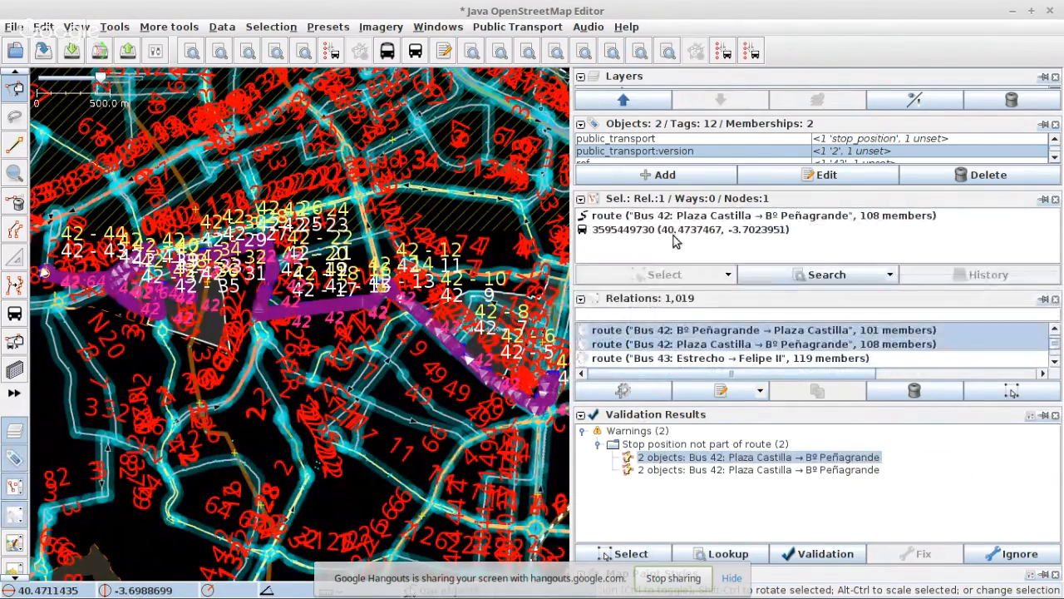
pyautogui.click(661, 217)
pyautogui.rightClick(662, 216)
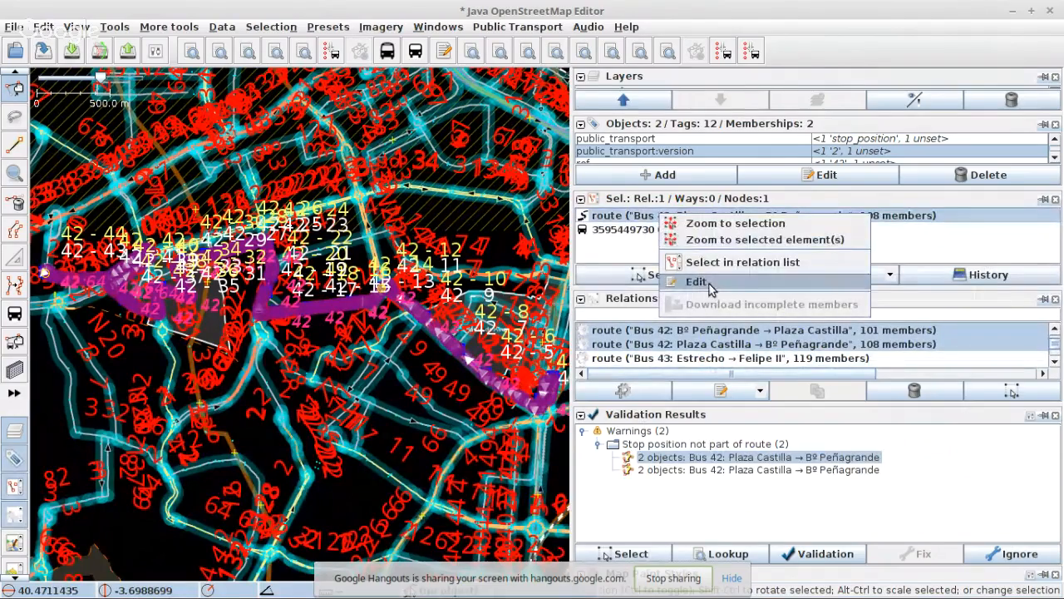
pyautogui.click(697, 282)
pyautogui.scroll(1, 703, 313)
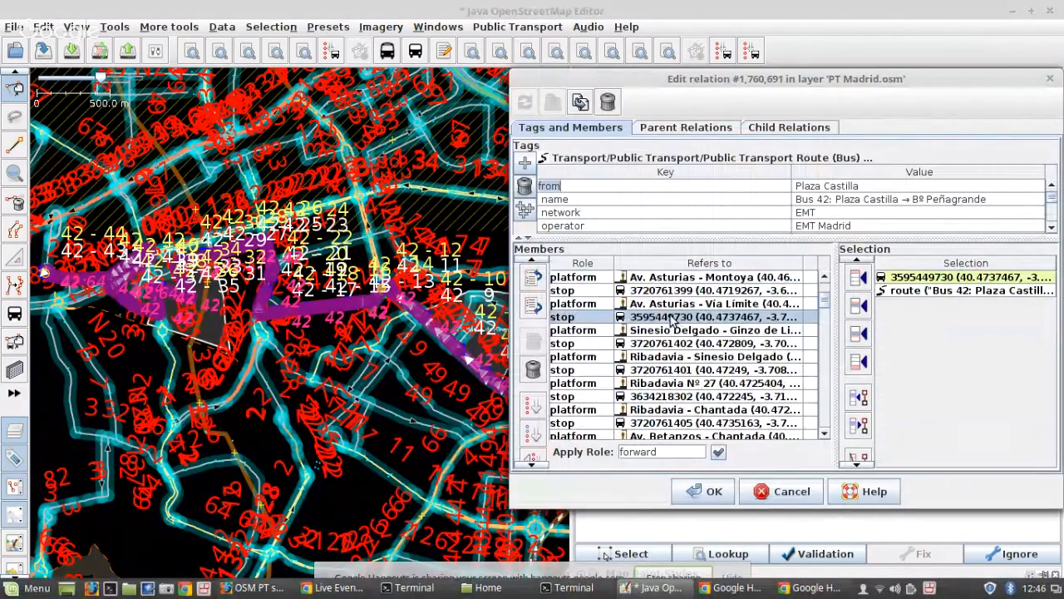
pyautogui.click(667, 316)
pyautogui.rightClick(666, 315)
pyautogui.click(688, 325)
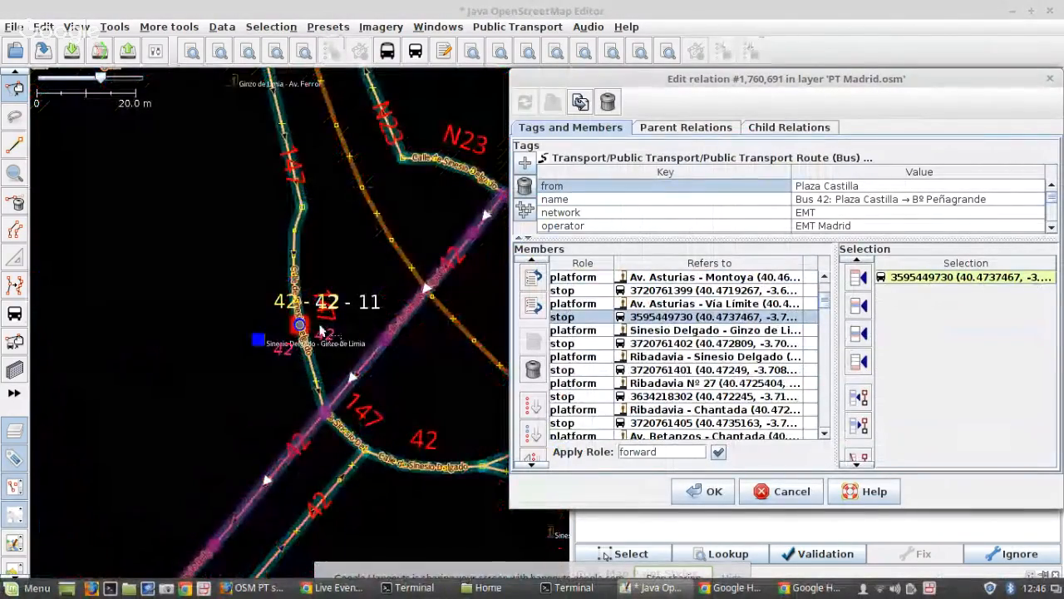
pyautogui.scroll(2, 277, 333)
pyautogui.scroll(-2, 250, 309)
pyautogui.scroll(-2, 204, 314)
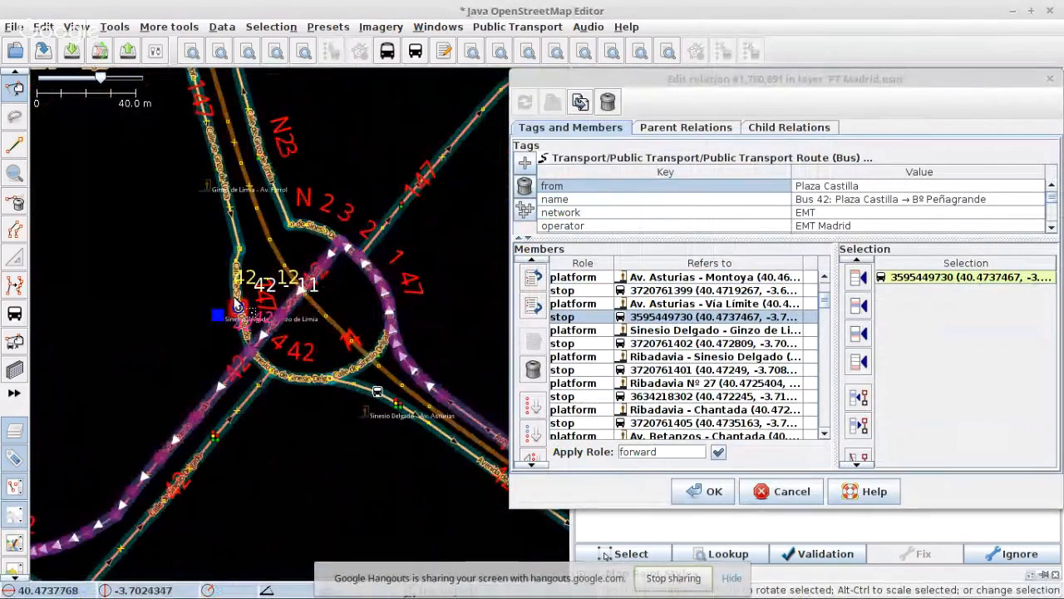
pyautogui.scroll(2, 250, 314)
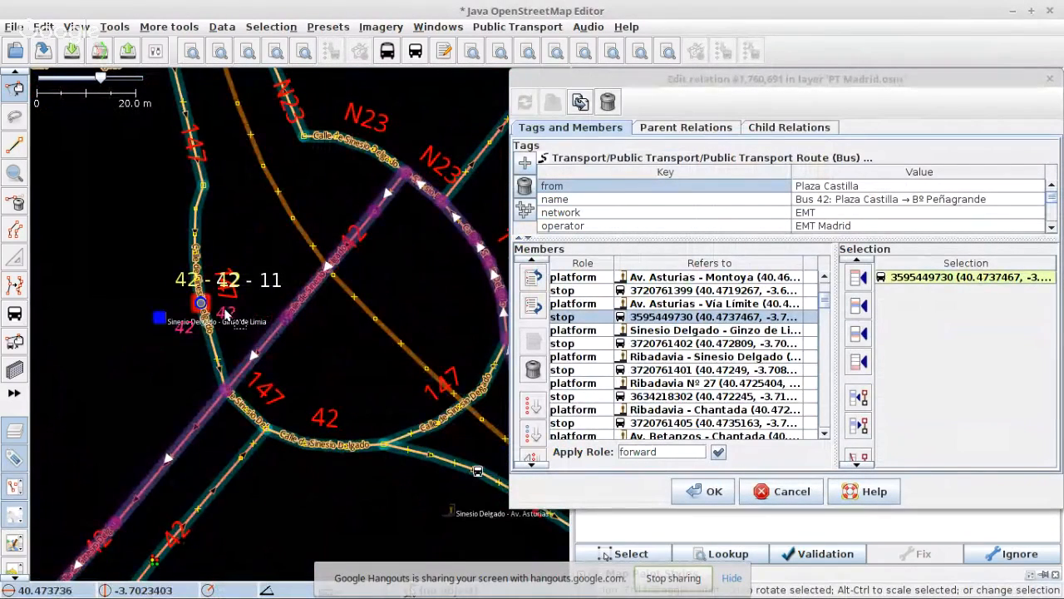
pyautogui.click(219, 393)
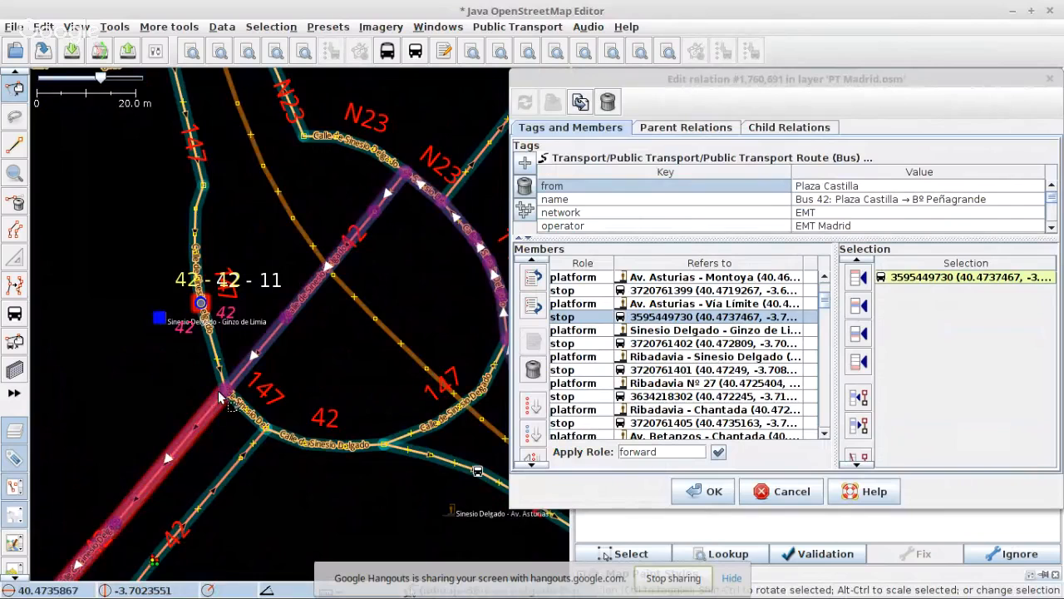
pyautogui.scroll(1, 215, 402)
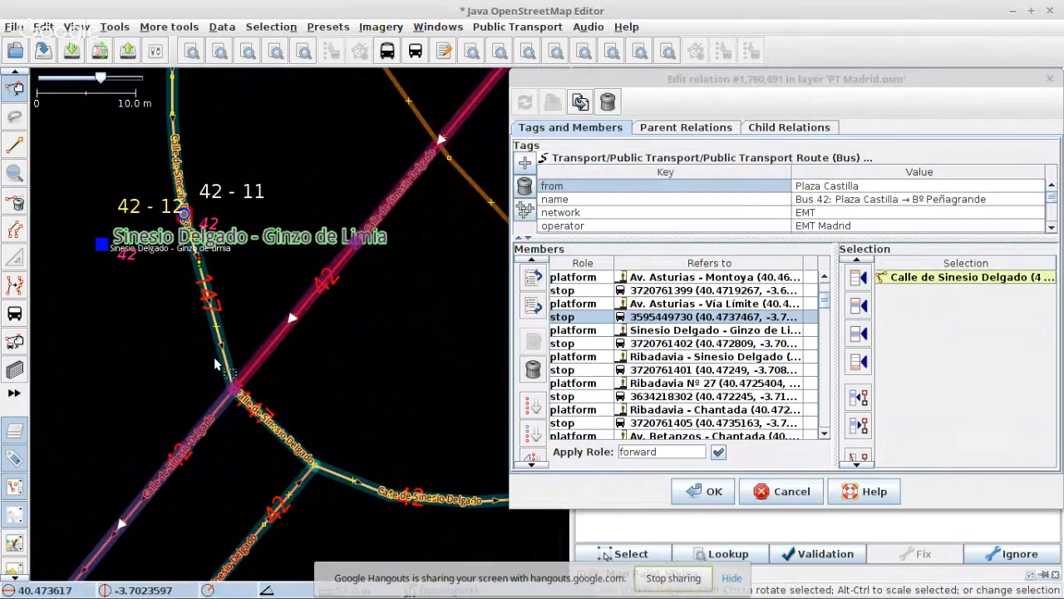
pyautogui.scroll(-1, 213, 357)
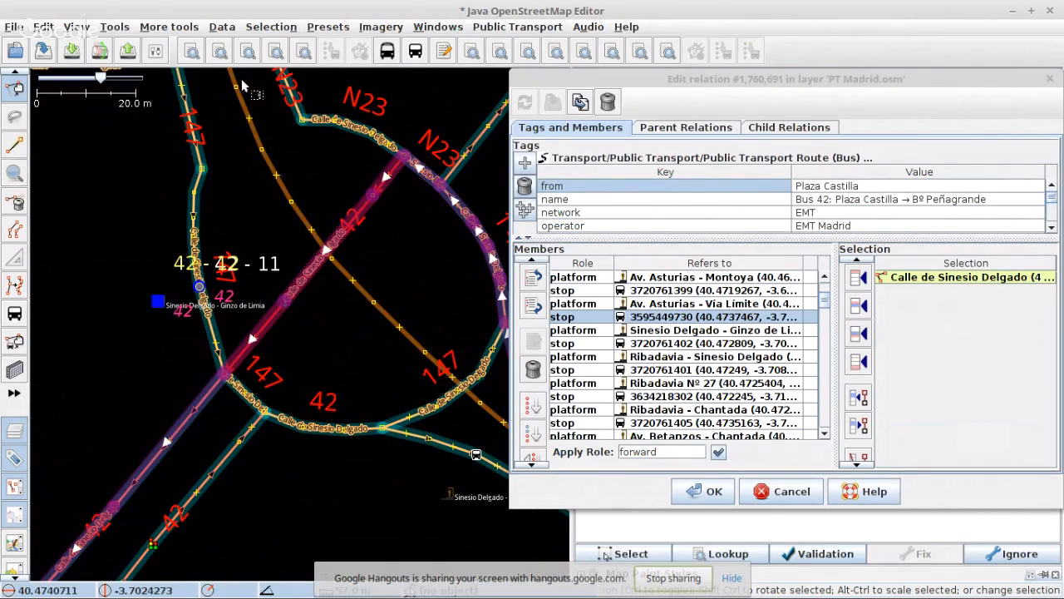
# - Add the Bing aerial imagery as background and examine the diagonal crossing of the Calle de Sinesio Delgado roundabout
pyautogui.click(376, 27)
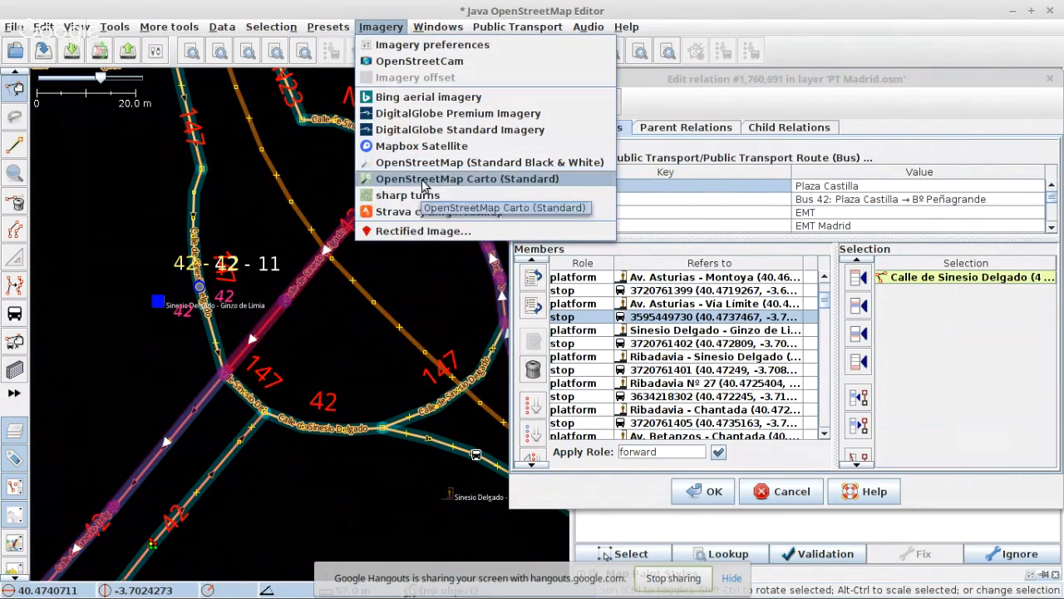
pyautogui.click(428, 97)
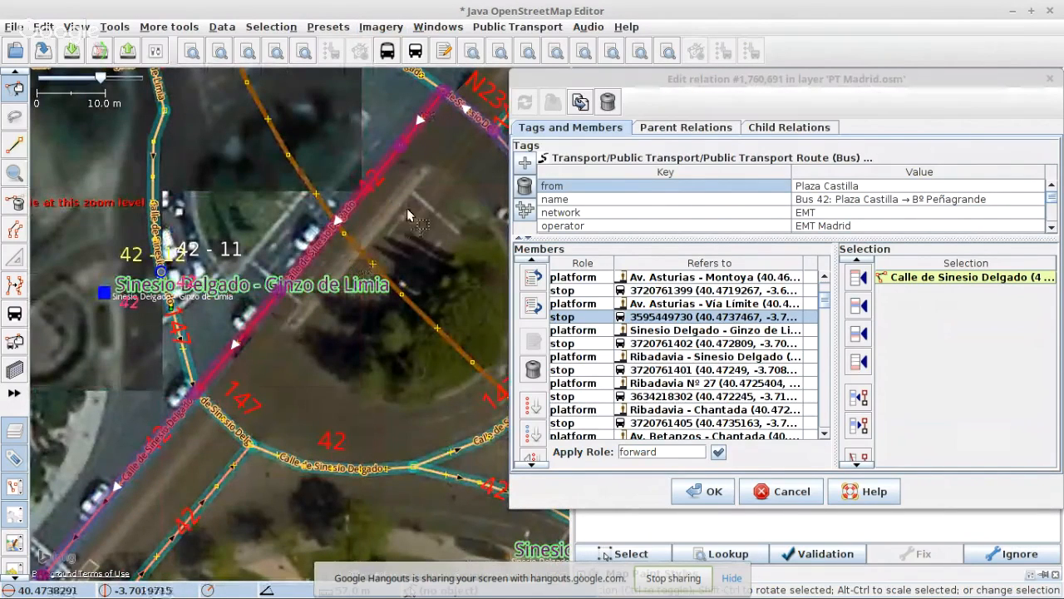
pyautogui.moveTo(406, 208); pyautogui.dragTo(286, 327)
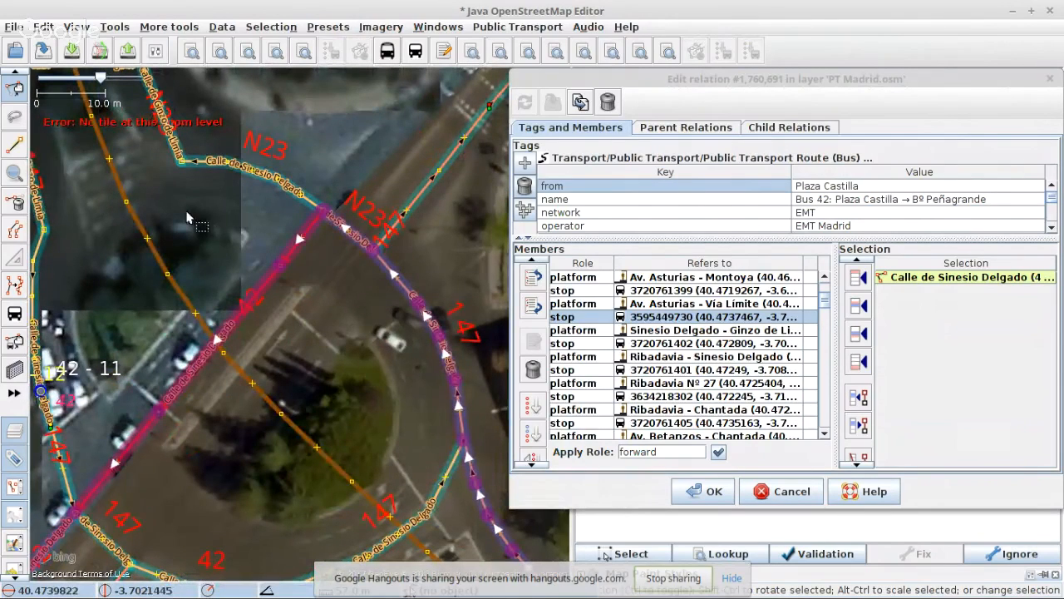
# - Download the OpenStreetMap data for the area around the Calle de Sinesio Delgado roundabout
pyautogui.moveTo(199, 219); pyautogui.dragTo(326, 173)
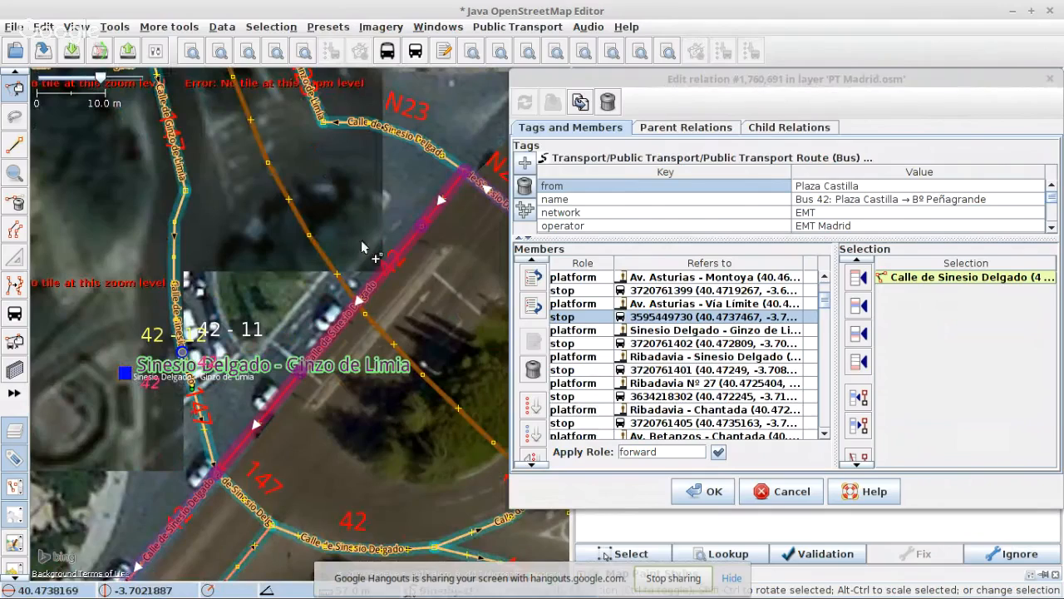
pyautogui.scroll(-3, 349, 207)
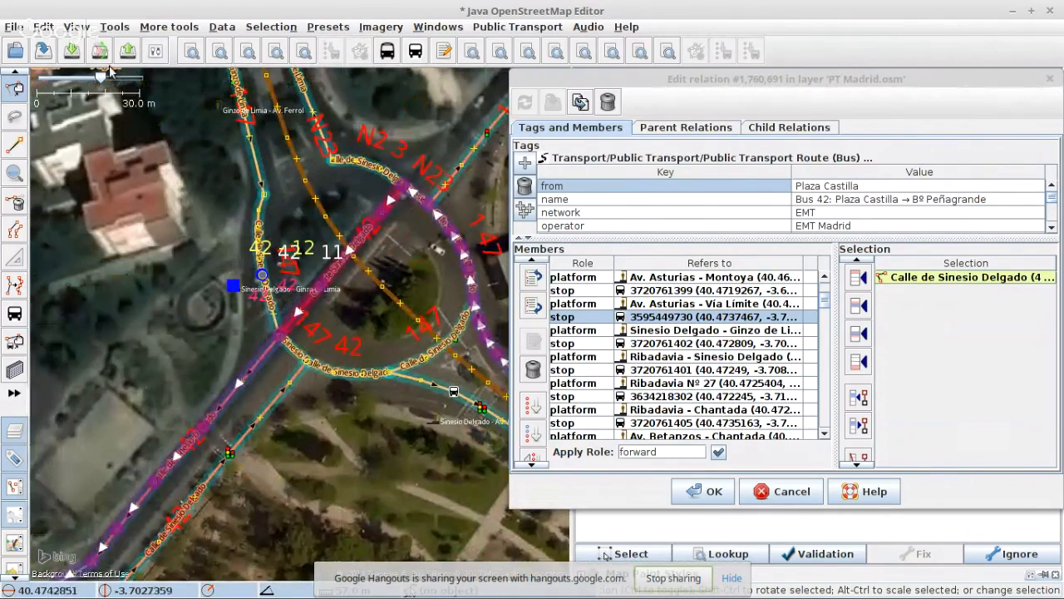
pyautogui.click(71, 51)
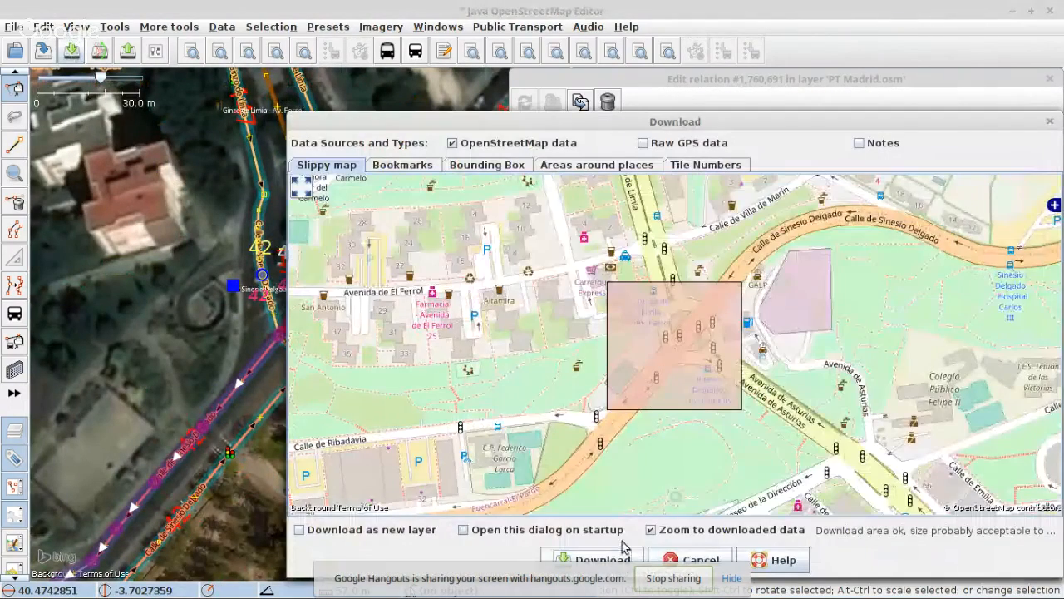
pyautogui.click(620, 559)
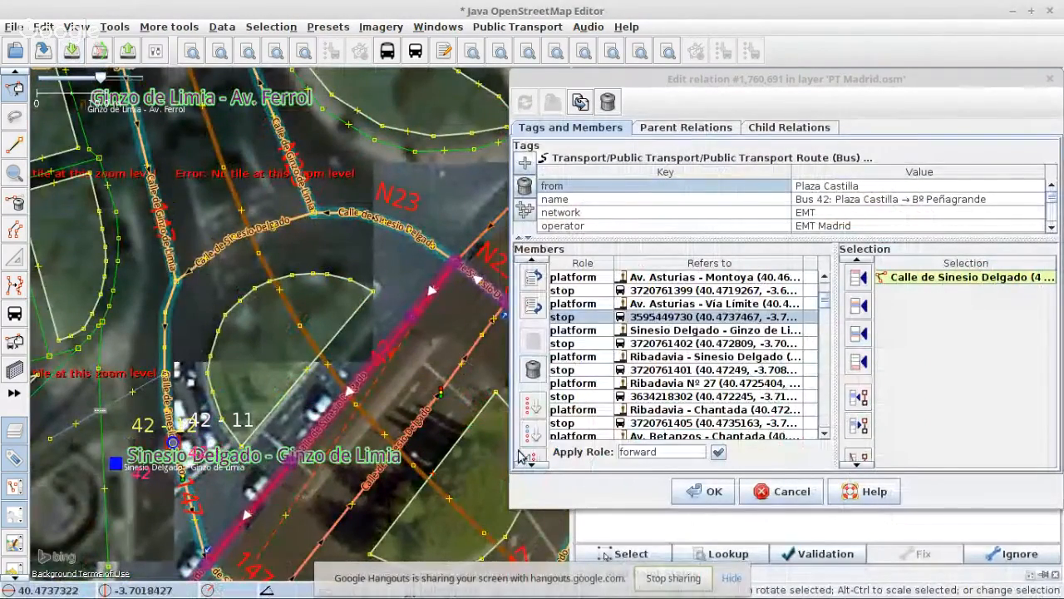
# - Remove the selected diagonal Calle de Sinesio Delgado way from the Bus 42 relation's members and apply the change
pyautogui.scroll(-10, 720, 368)
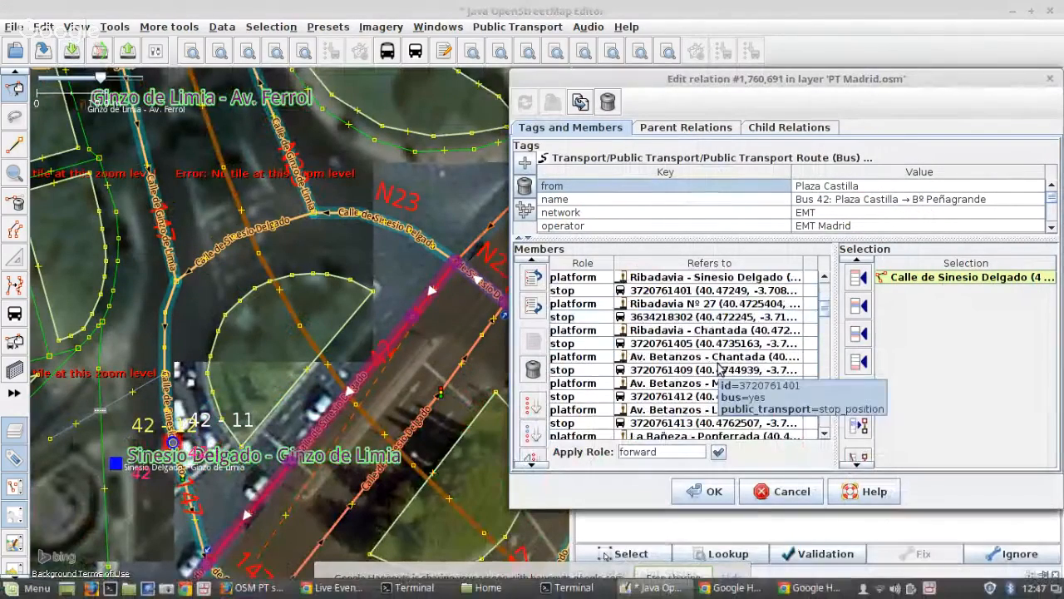
pyautogui.scroll(-4, 771, 374)
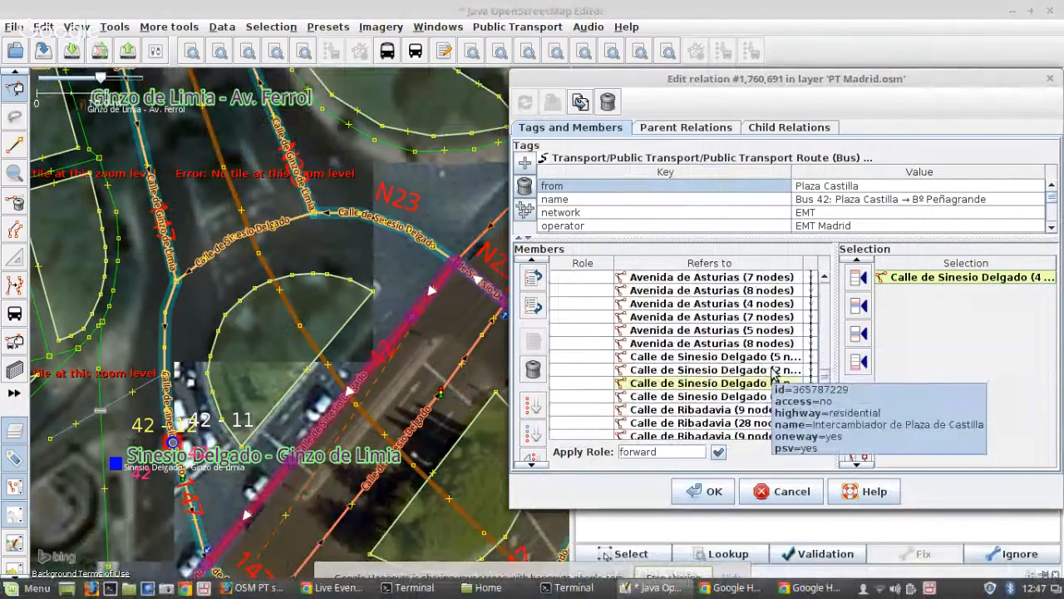
pyautogui.scroll(-1, 858, 433)
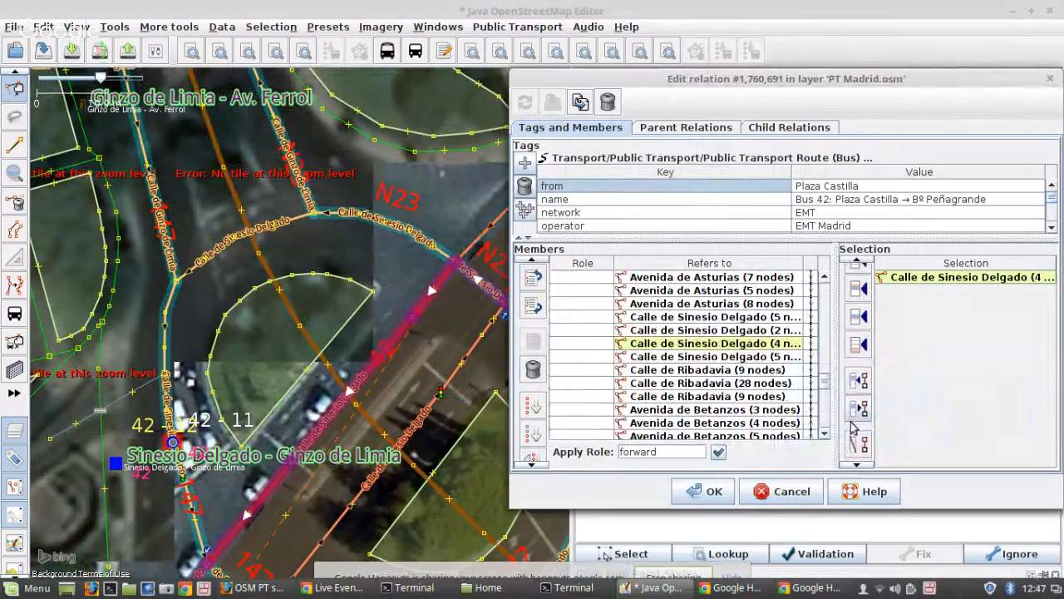
pyautogui.click(856, 446)
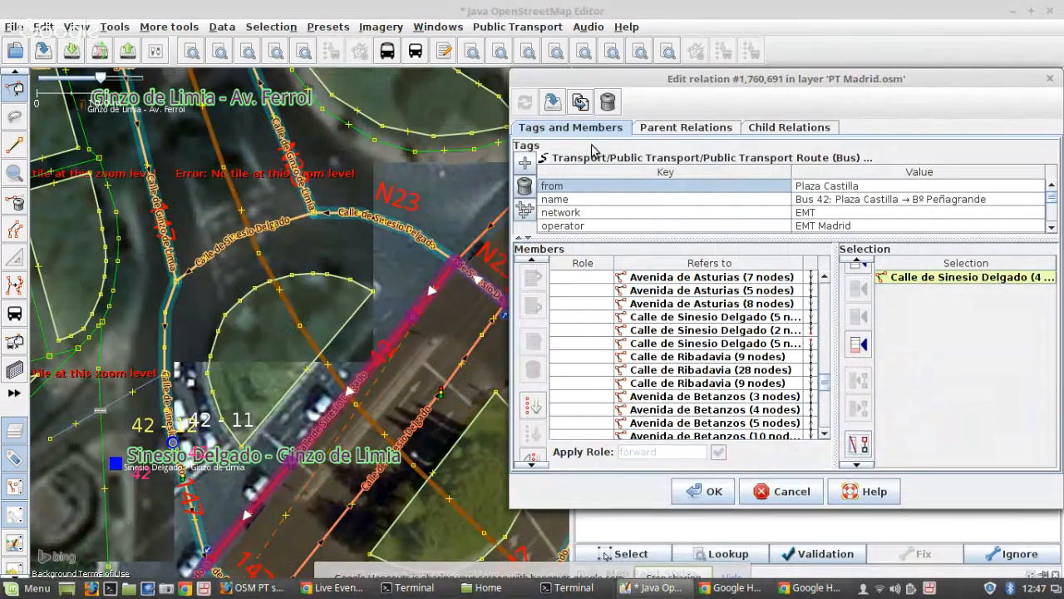
pyautogui.click(553, 108)
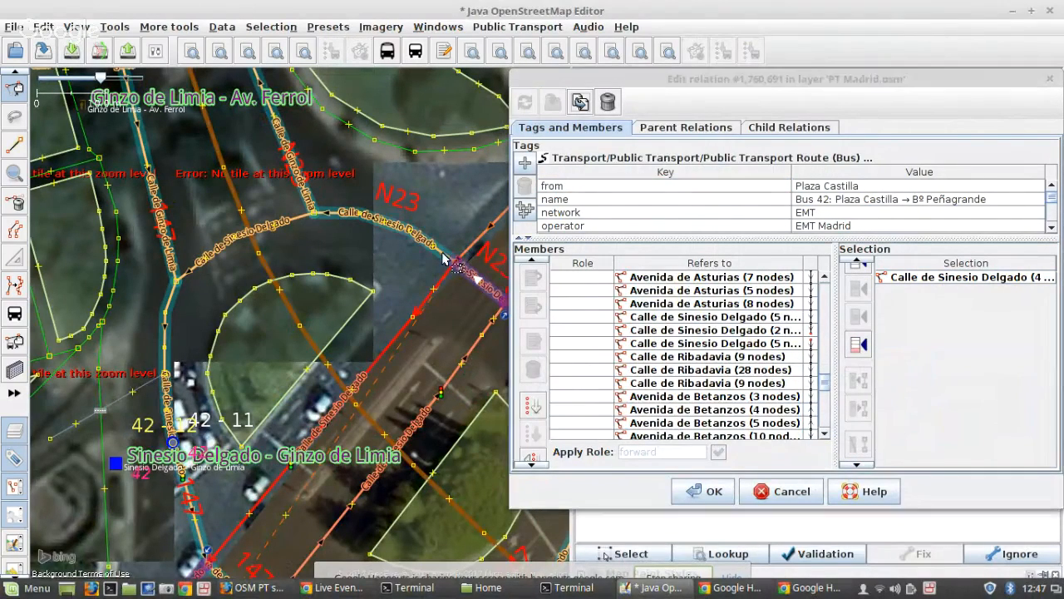
# - Insert the three roundabout ways of Calle de Sinesio Delgado (4, 3 and 8 nodes) after its 2-node member and save the relation
pyautogui.keyDown('shift'); pyautogui.click(299, 221); pyautogui.keyUp('shift')
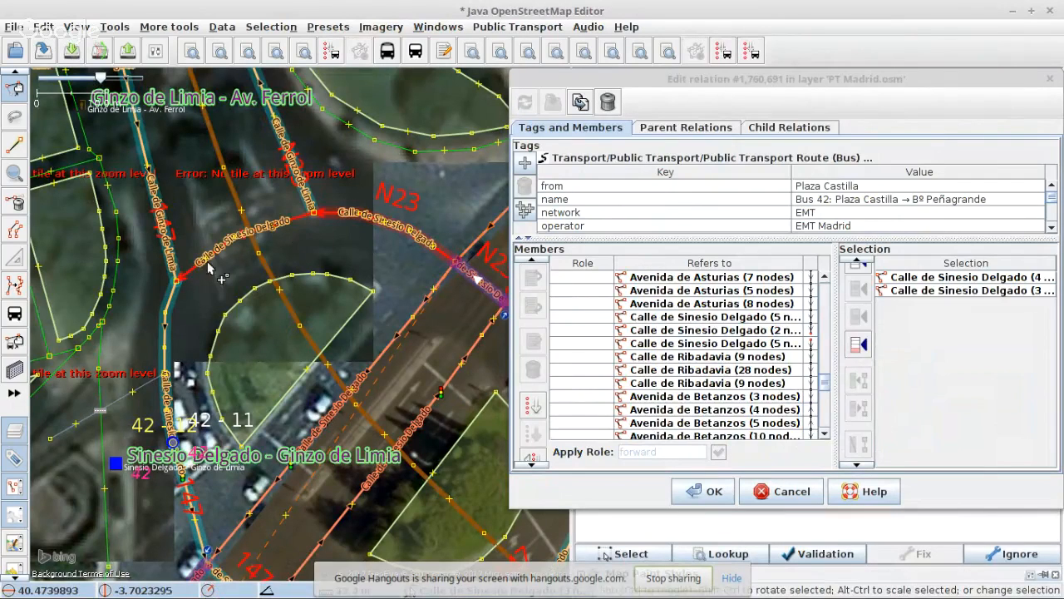
pyautogui.keyDown('shift'); pyautogui.click(176, 309); pyautogui.keyUp('shift')
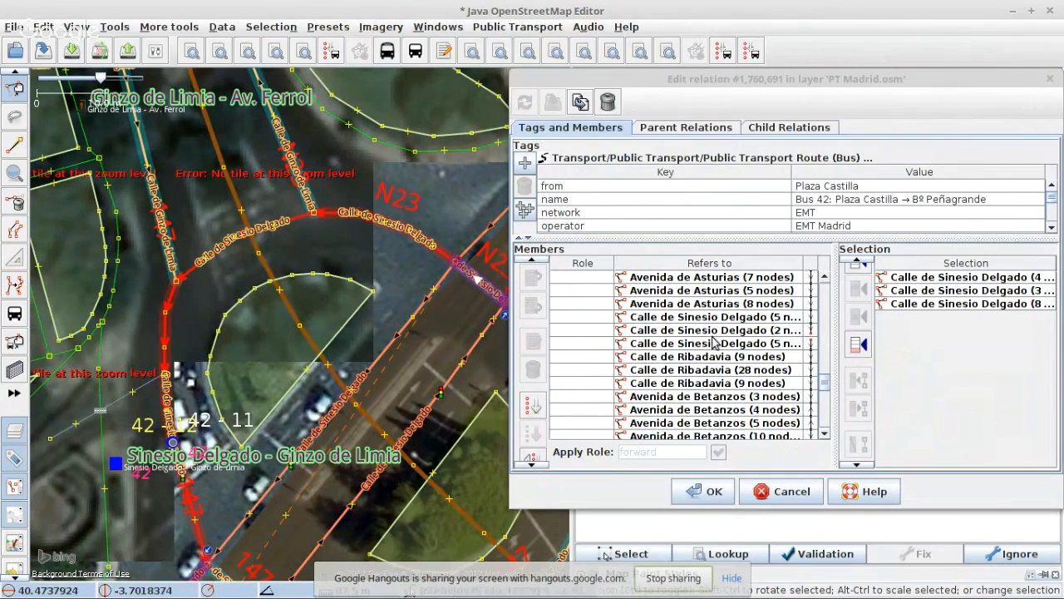
pyautogui.click(769, 333)
pyautogui.click(859, 316)
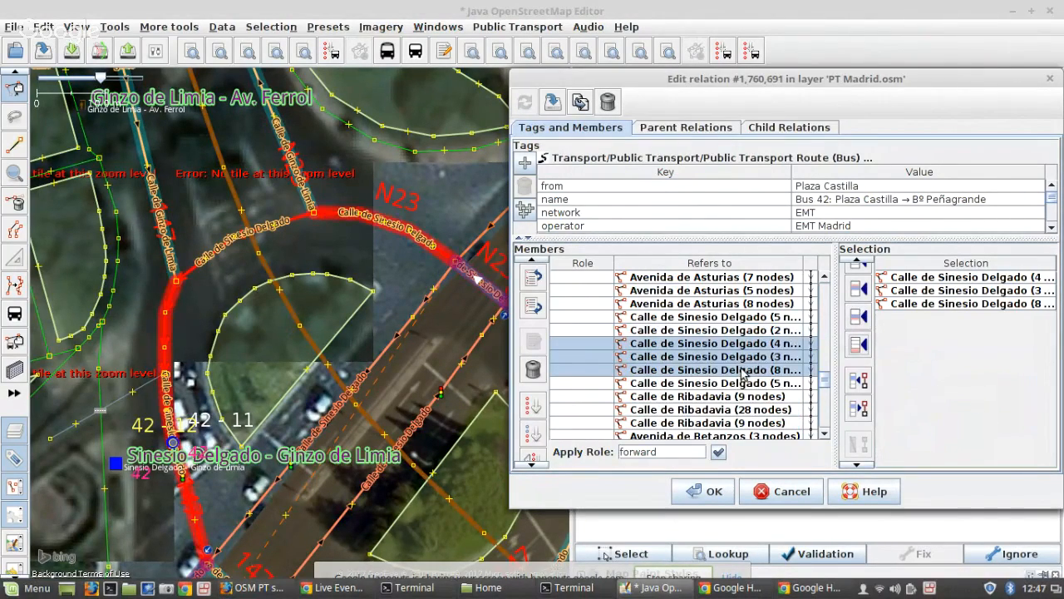
pyautogui.click(713, 491)
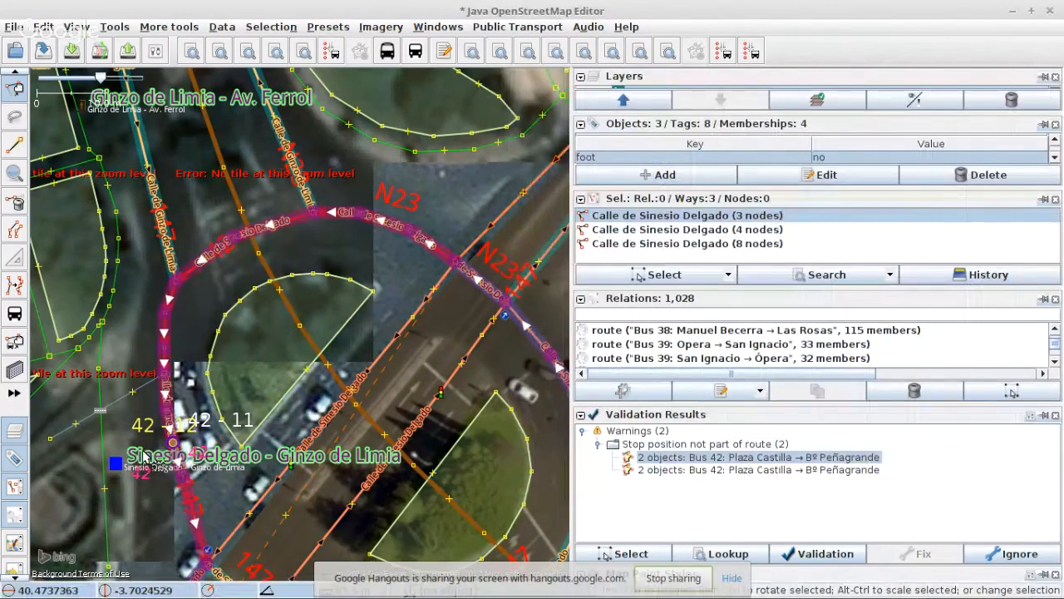
pyautogui.scroll(2, 143, 456)
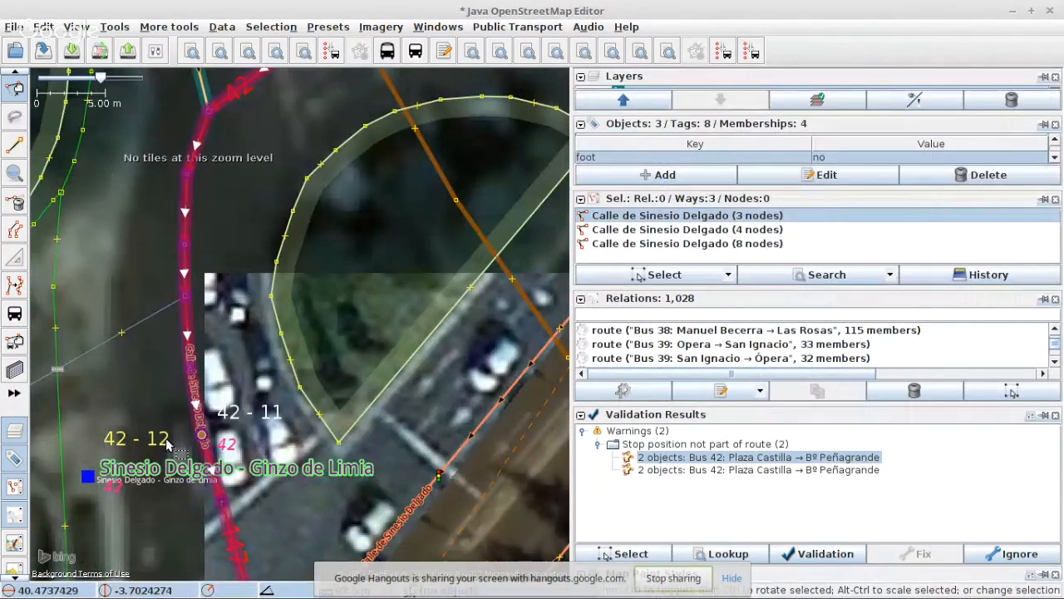
pyautogui.click(681, 471)
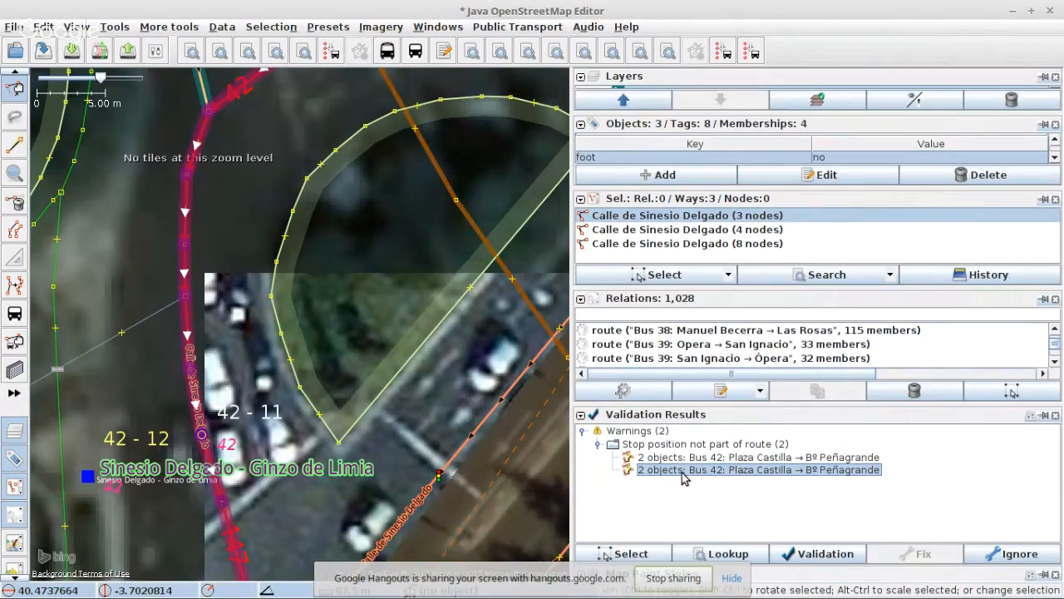
pyautogui.click(637, 556)
pyautogui.rightClick(668, 217)
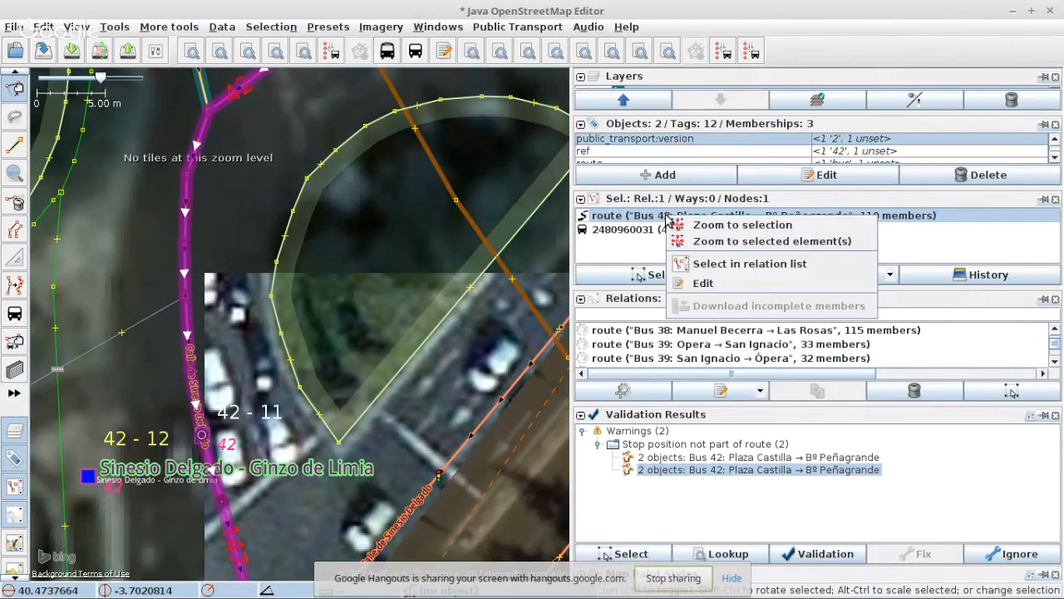
pyautogui.click(703, 284)
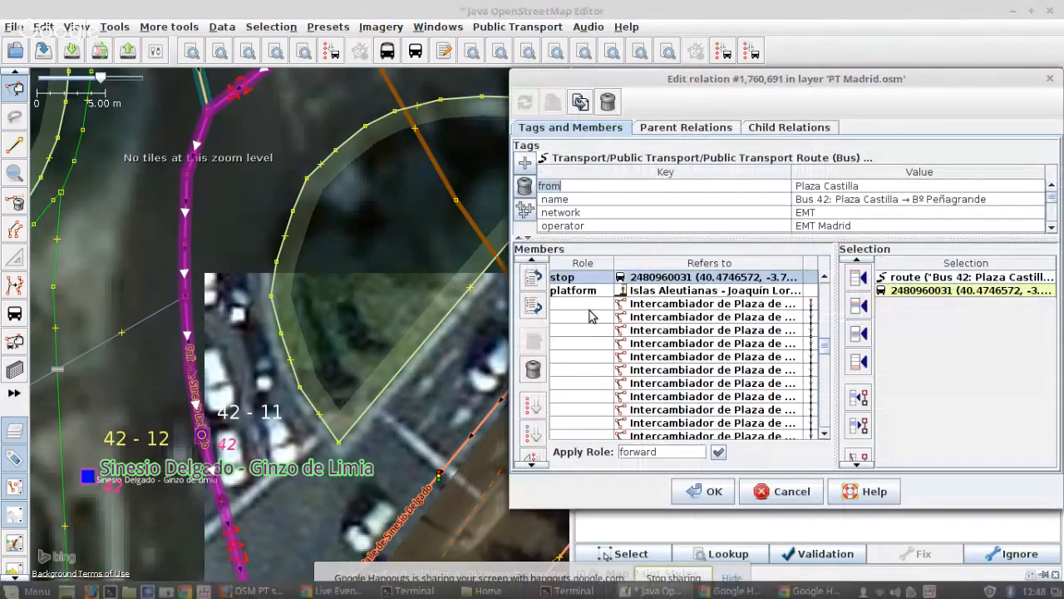
pyautogui.scroll(1, 653, 333)
pyautogui.scroll(-4, 265, 306)
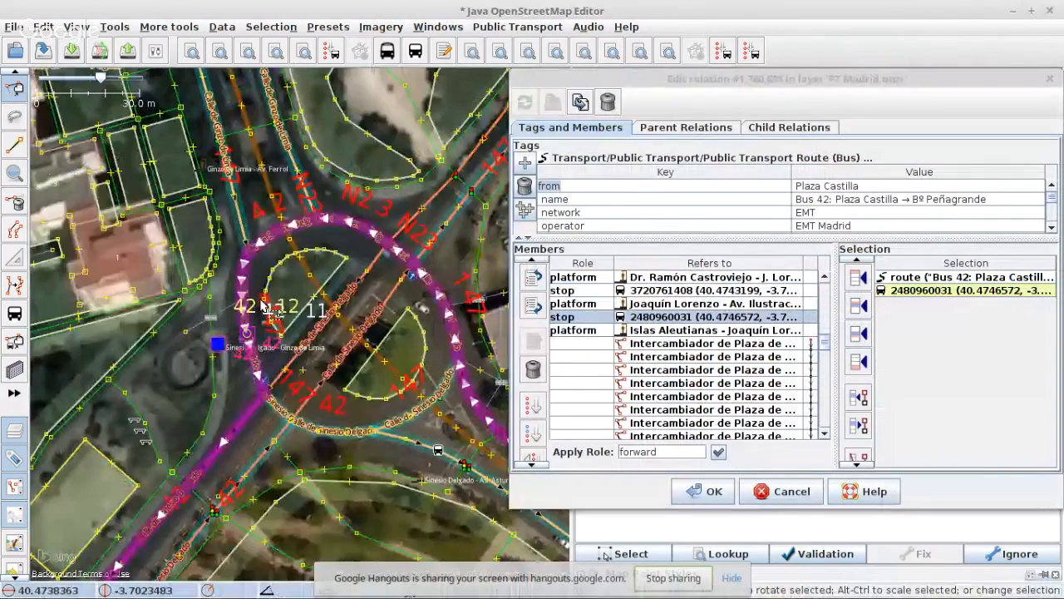
pyautogui.scroll(2, 265, 306)
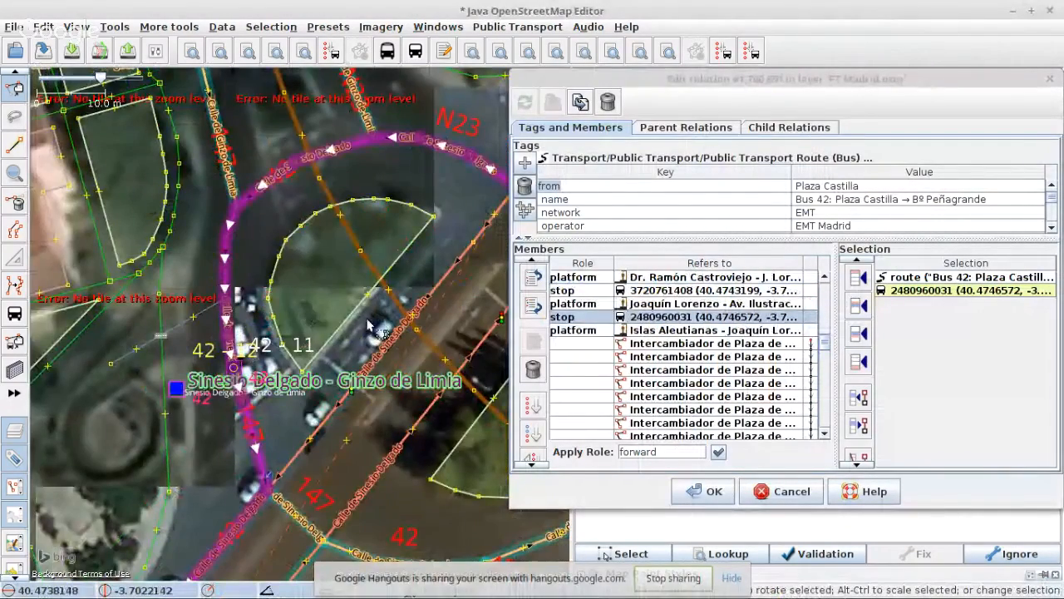
pyautogui.click(718, 491)
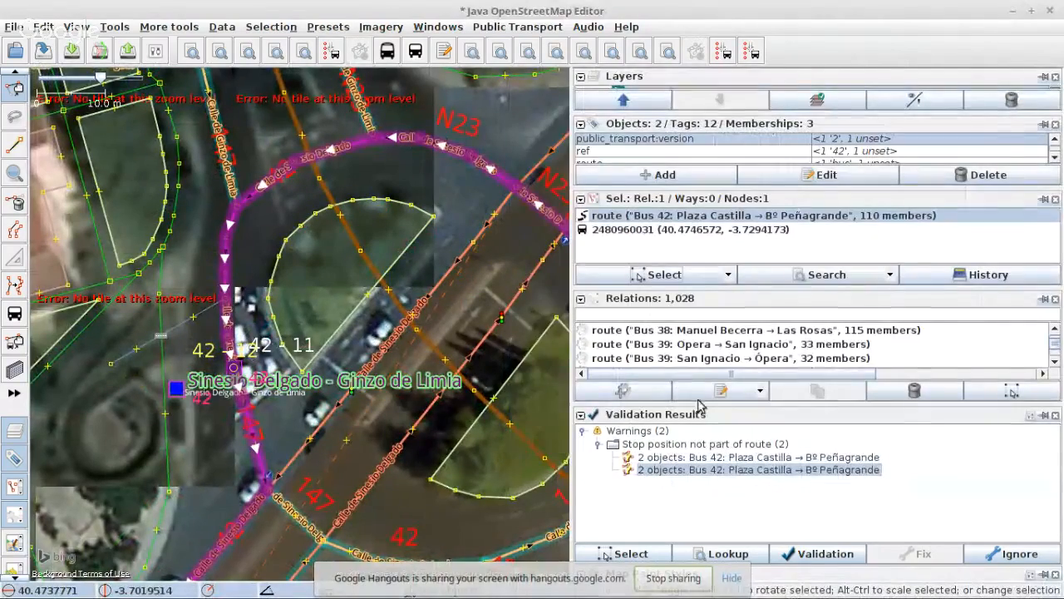
# - Select both Bus 42 relations, Plaza Castilla → Bº Peñagrande and its reverse, and rerun the validation on them
pyautogui.scroll(1, 668, 359)
pyautogui.scroll(-3, 667, 357)
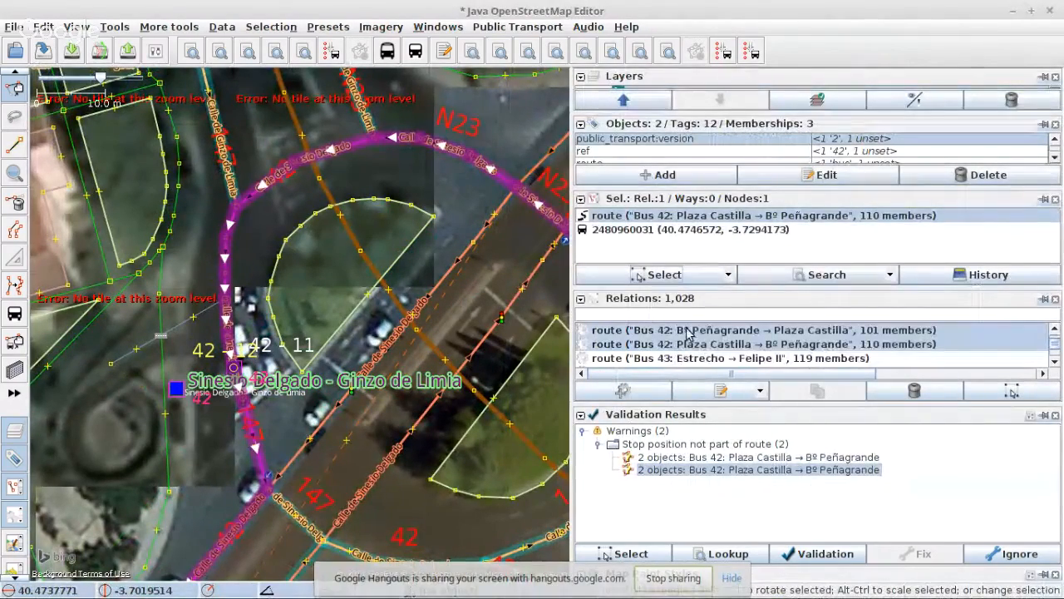
pyautogui.rightClick(684, 334)
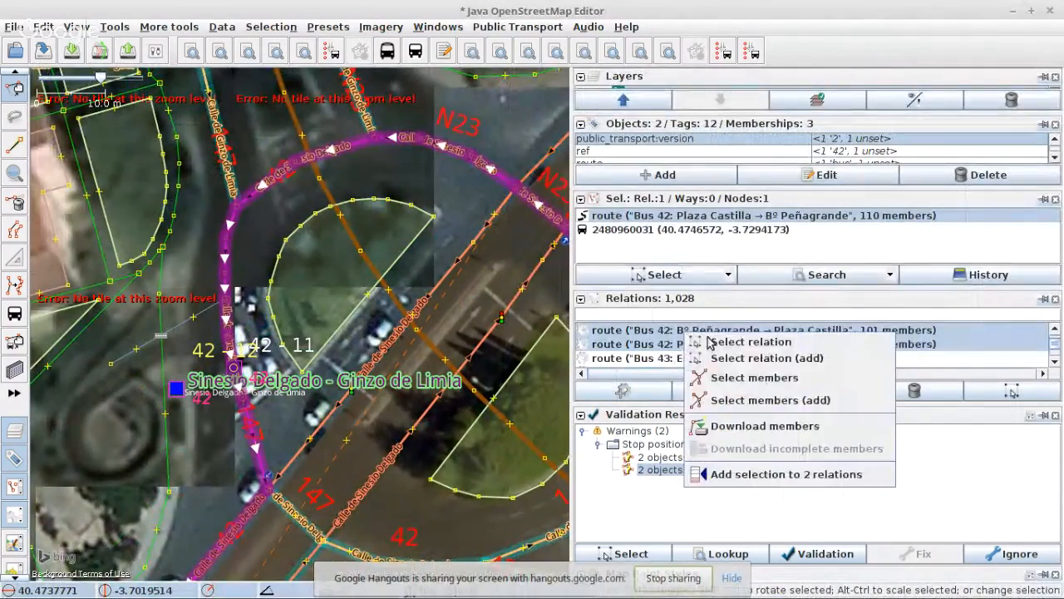
pyautogui.click(751, 343)
pyautogui.click(818, 555)
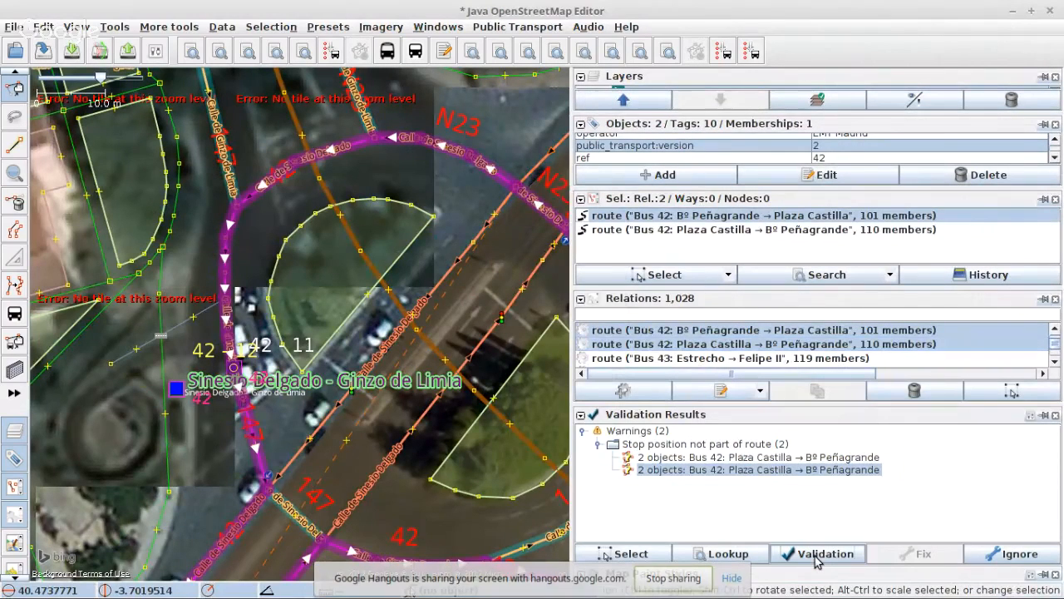
# - Select the objects of the remaining "Stop position not part of route" warning and open its Bus 42 relation for editing
pyautogui.click(597, 445)
pyautogui.click(670, 458)
pyautogui.click(628, 554)
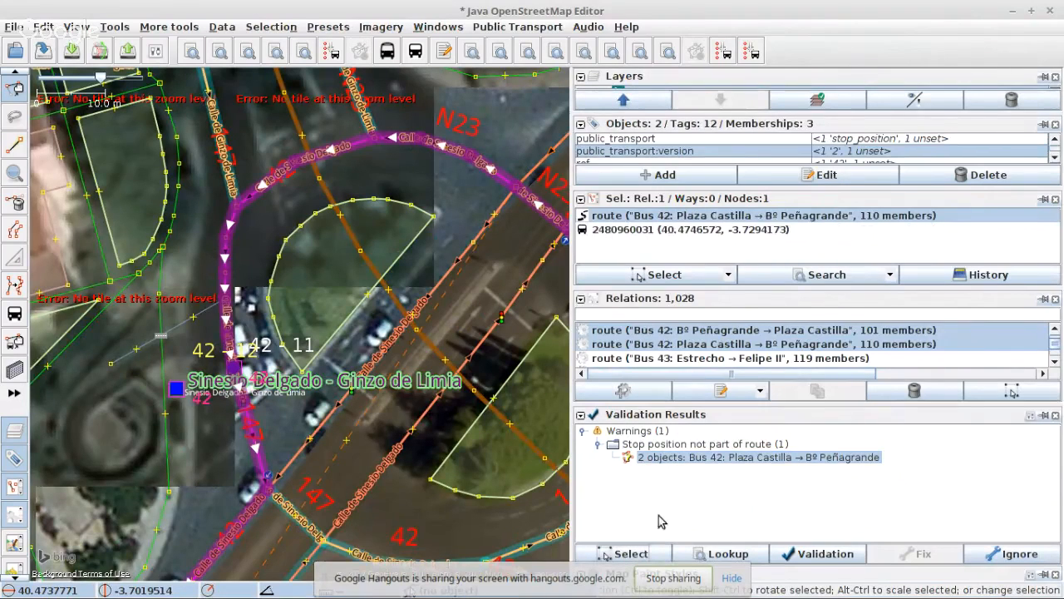
pyautogui.rightClick(657, 221)
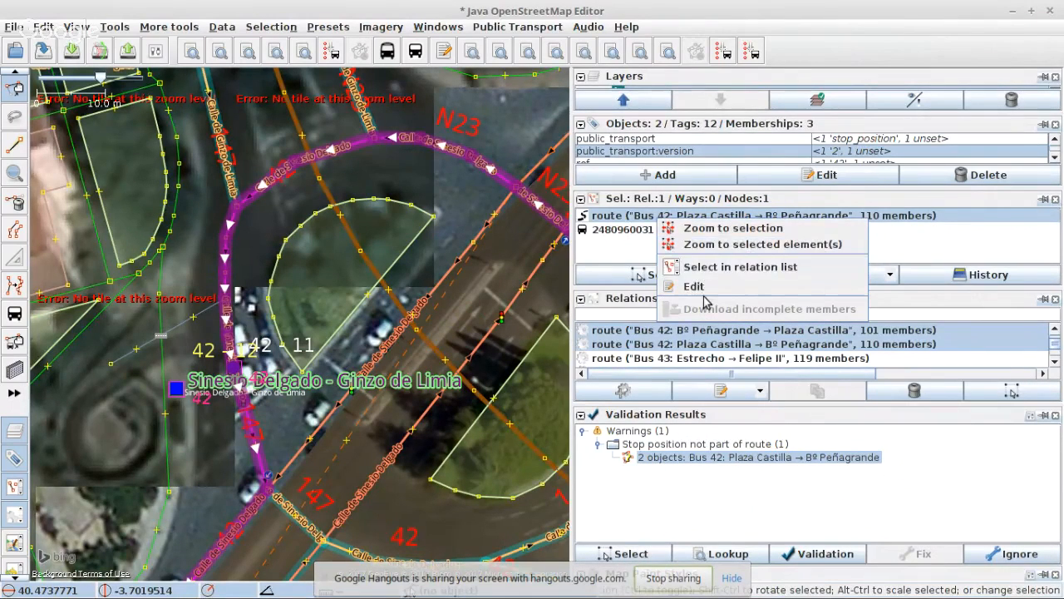
pyautogui.click(697, 291)
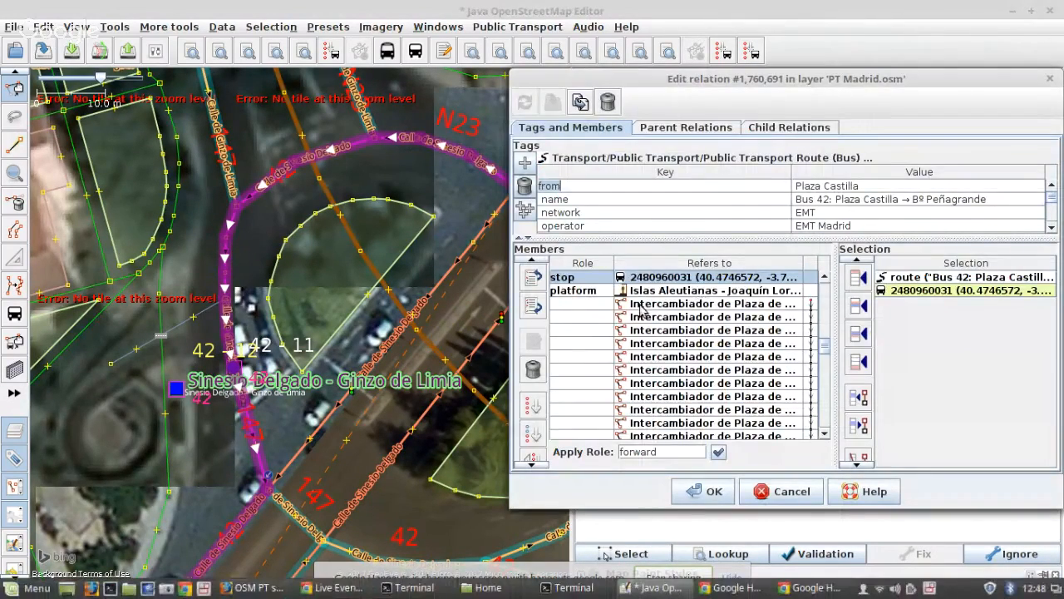
pyautogui.scroll(2, 277, 451)
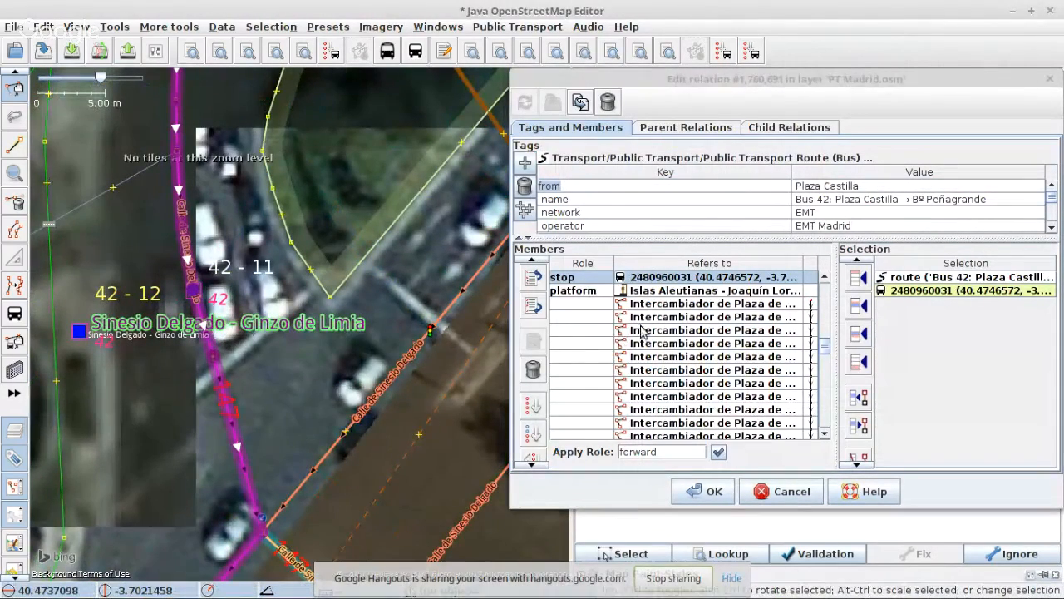
pyautogui.scroll(1, 641, 331)
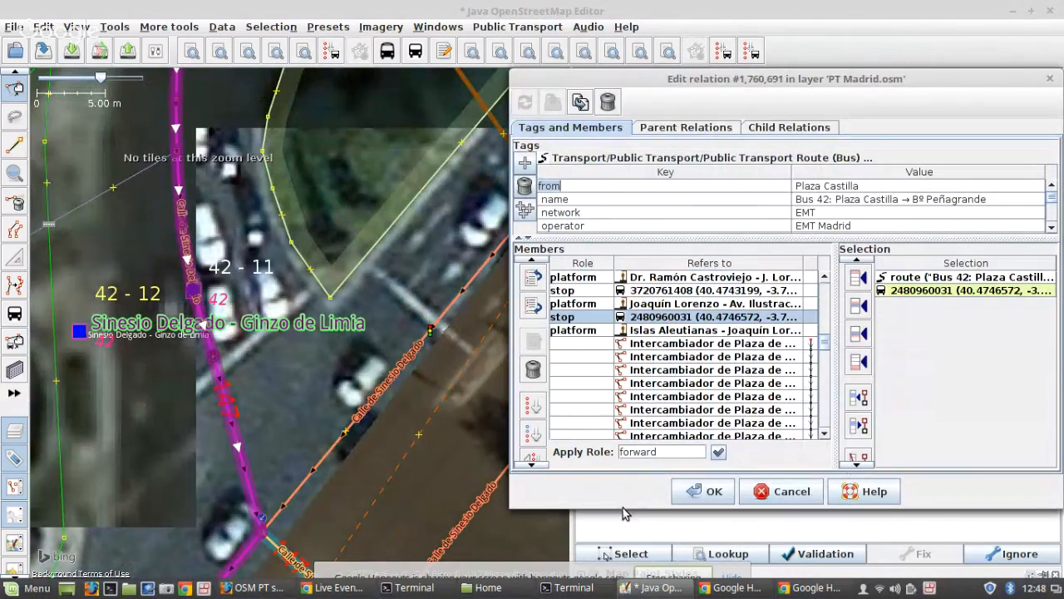
pyautogui.moveTo(620, 504); pyautogui.dragTo(665, 418)
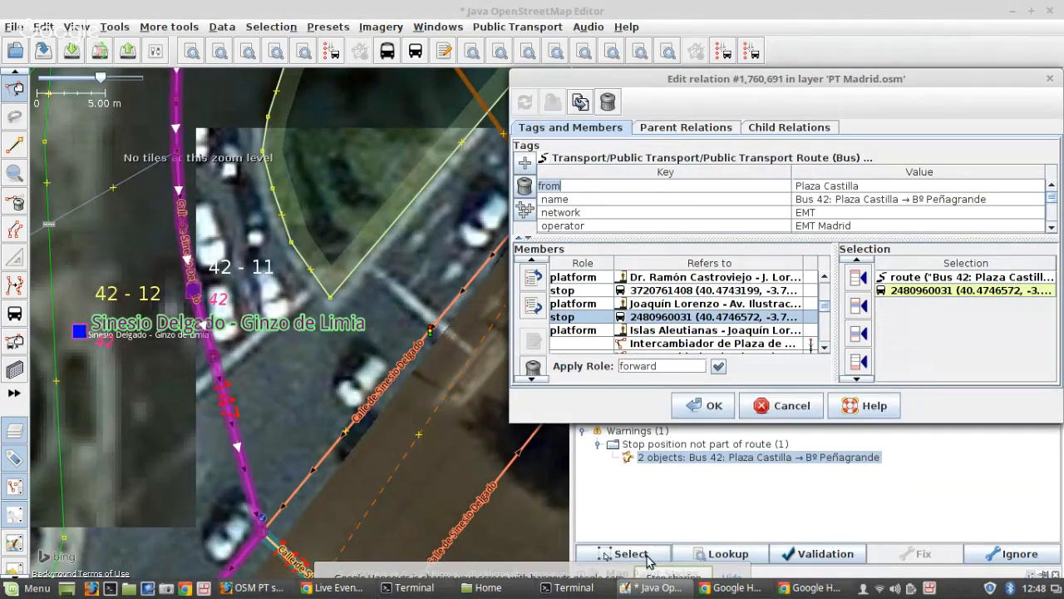
pyautogui.scroll(-2, 225, 343)
pyautogui.scroll(3, 224, 343)
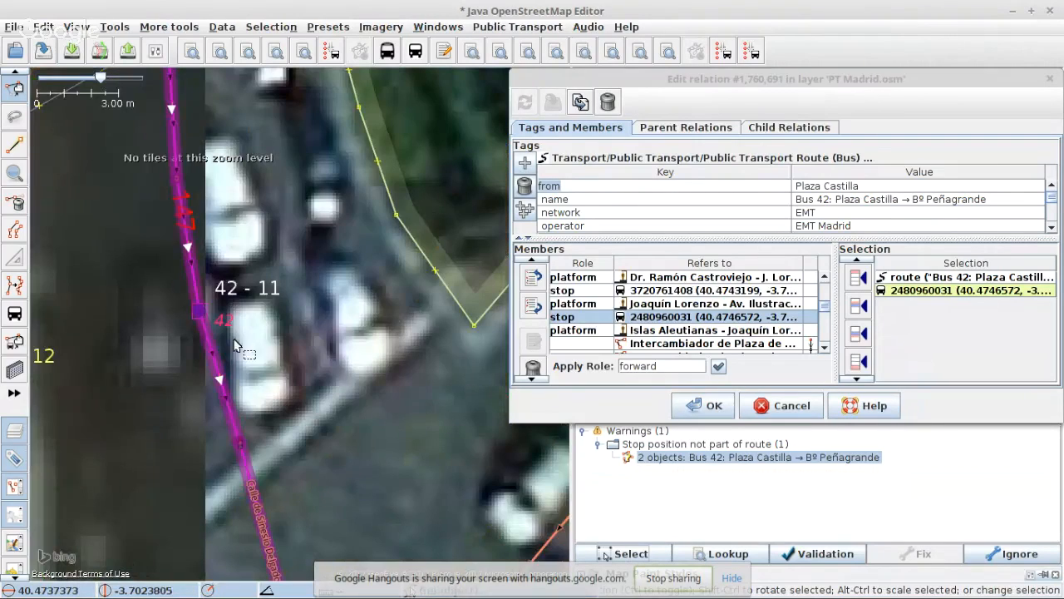
pyautogui.click(204, 328)
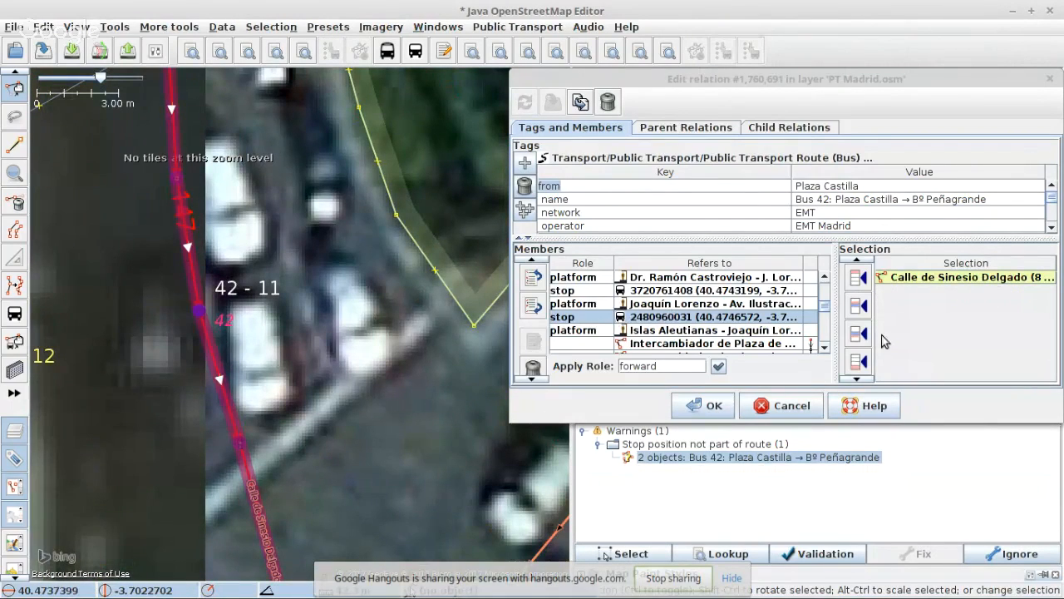
pyautogui.click(200, 313)
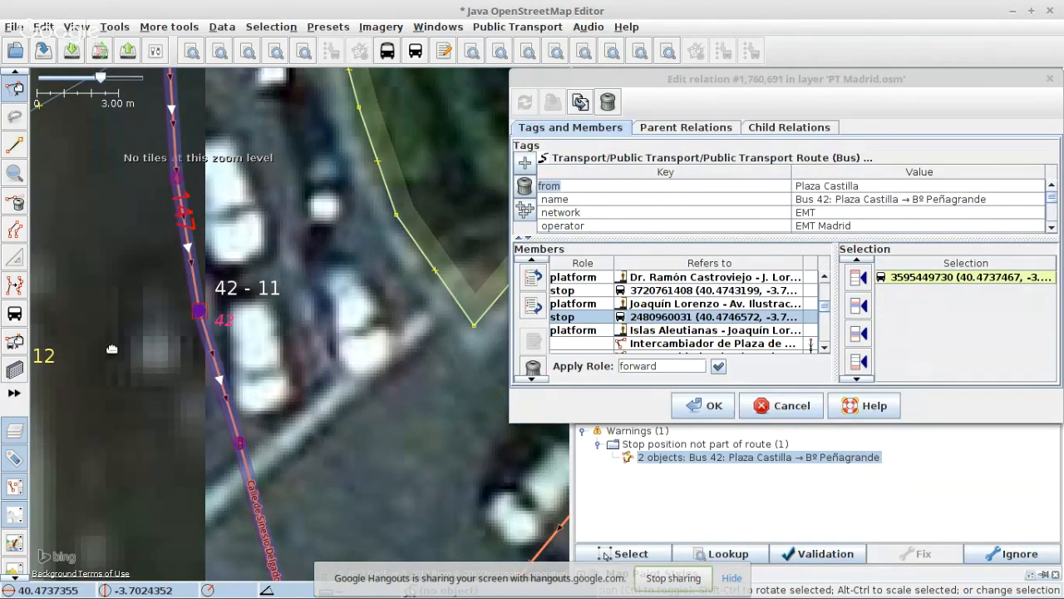
# - Select the Sinesio Delgado - Ginzo de Limia platform and find it in the relation's member list, enlarging the relation editor window
pyautogui.moveTo(110, 349); pyautogui.dragTo(225, 338)
pyautogui.click(88, 381)
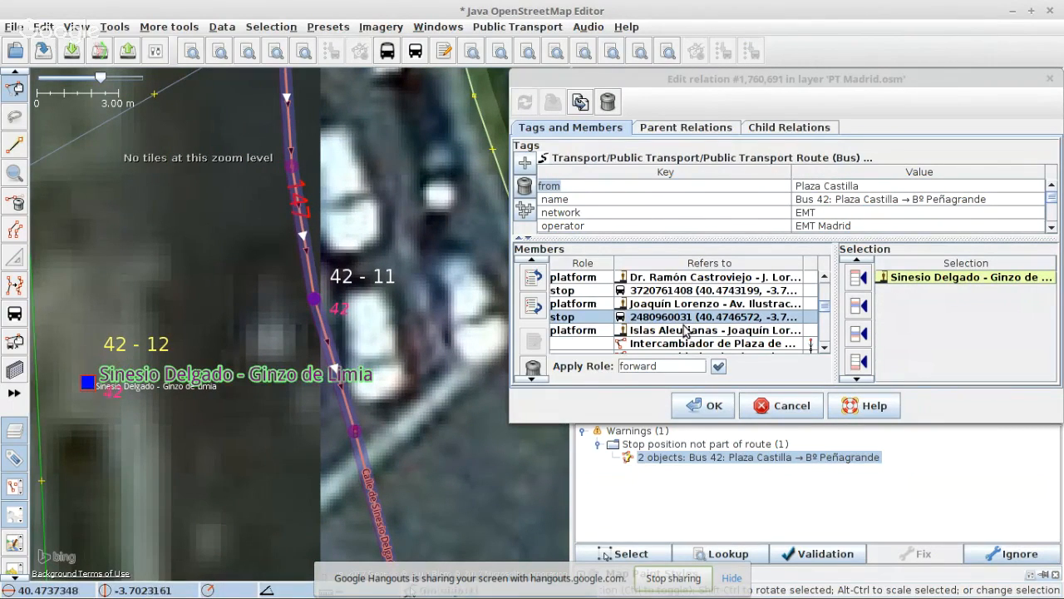
pyautogui.scroll(-2, 686, 331)
pyautogui.scroll(-6, 677, 355)
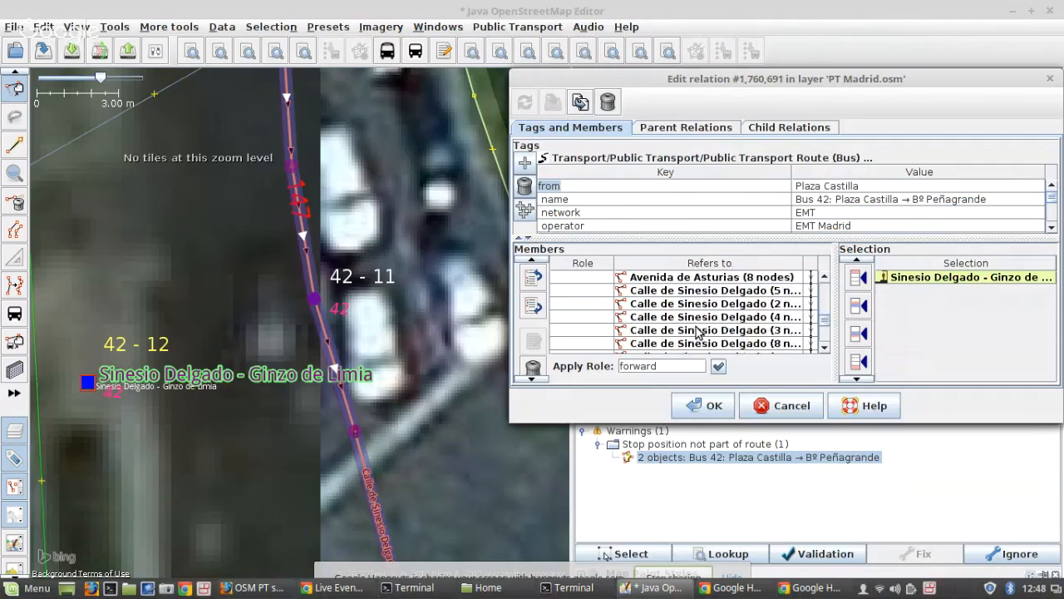
pyautogui.scroll(5, 699, 334)
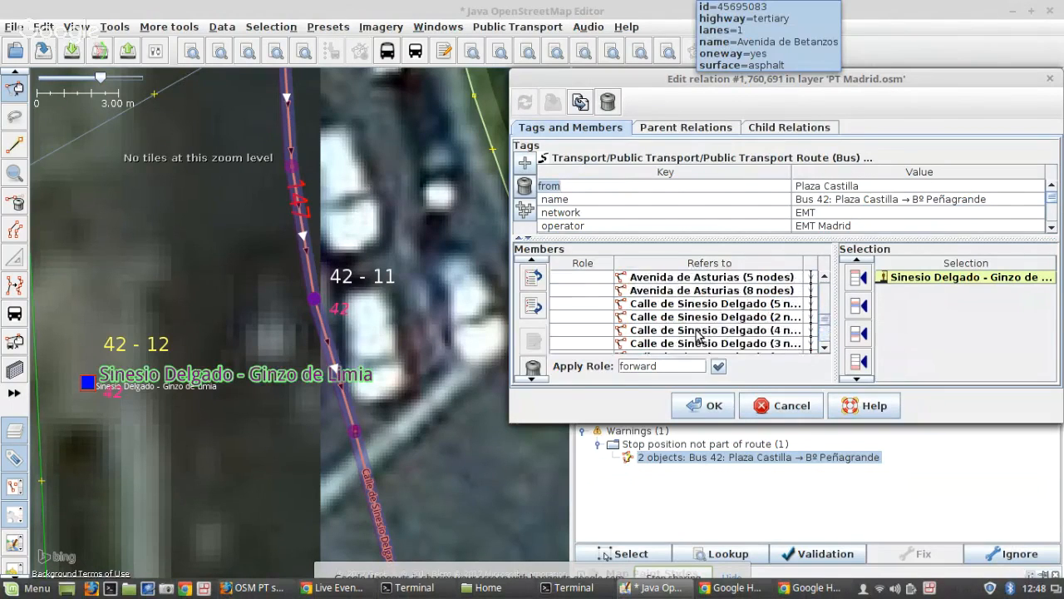
pyautogui.scroll(-1, 698, 334)
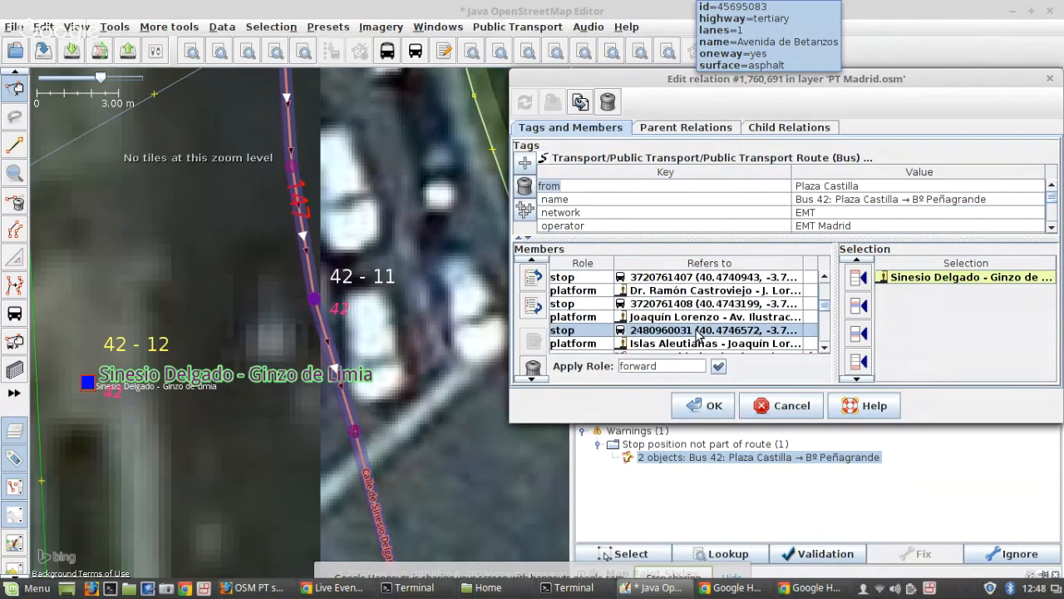
pyautogui.scroll(-1, 699, 334)
pyautogui.scroll(3, 699, 334)
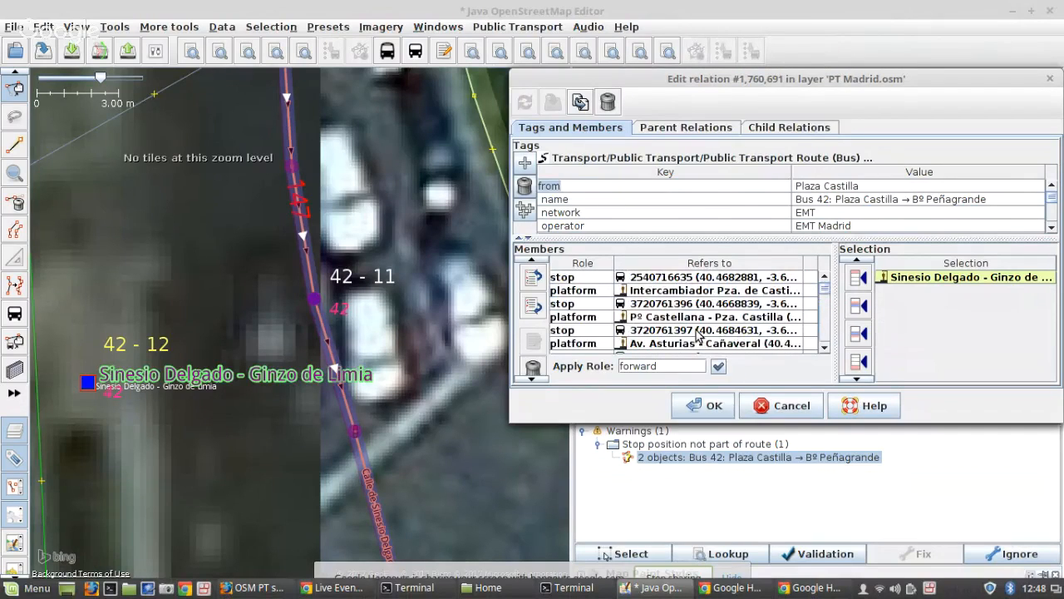
pyautogui.moveTo(653, 417); pyautogui.dragTo(653, 529)
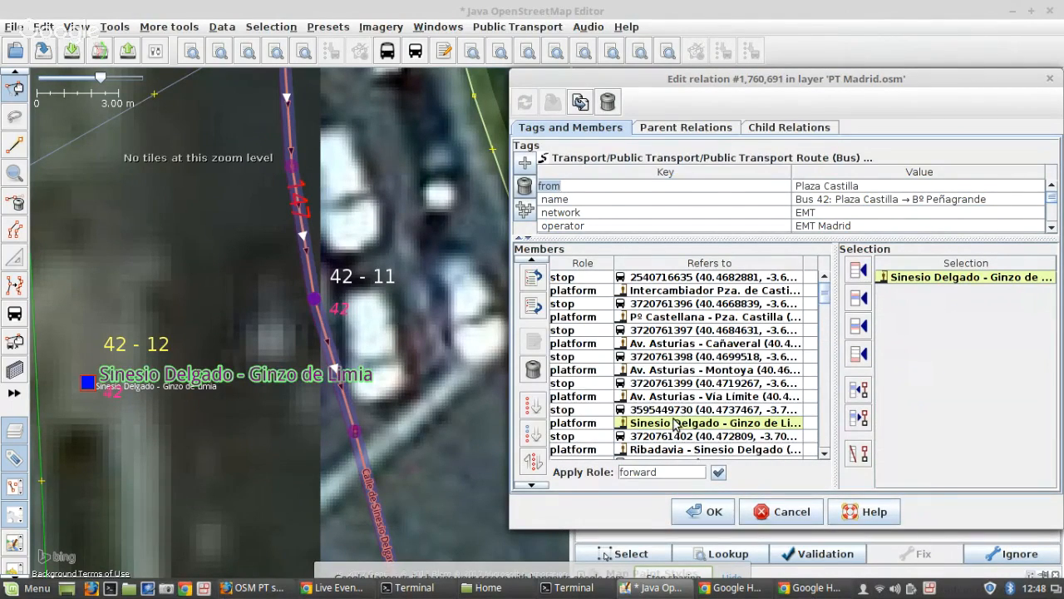
# - Check the roundabout's Calle de Sinesio Delgado way beside the stop against the relation's members, and accept the relation editor
pyautogui.click(336, 335)
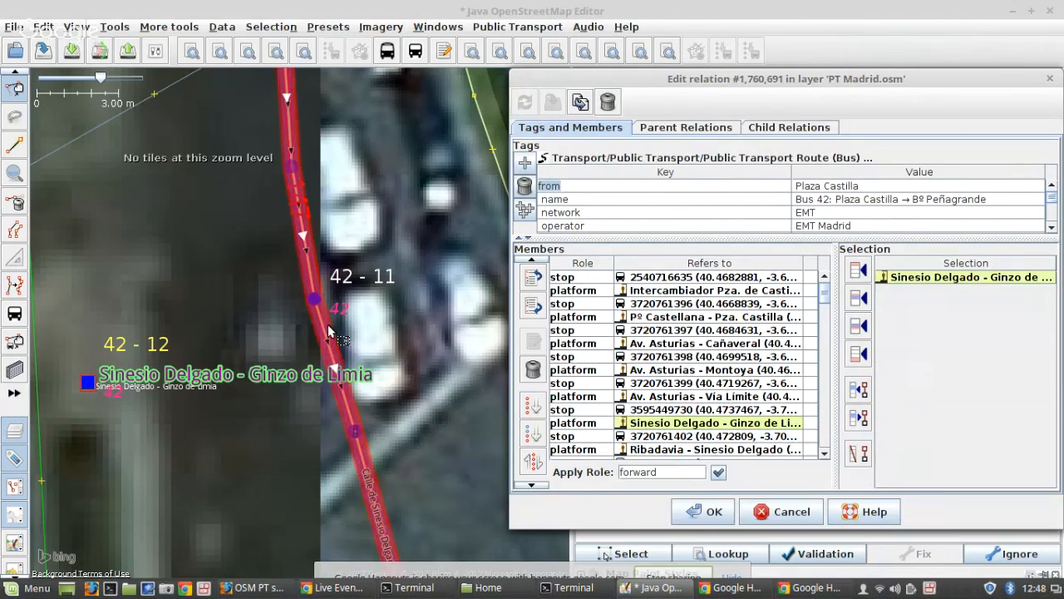
pyautogui.scroll(-15, 746, 376)
pyautogui.scroll(-5, 745, 376)
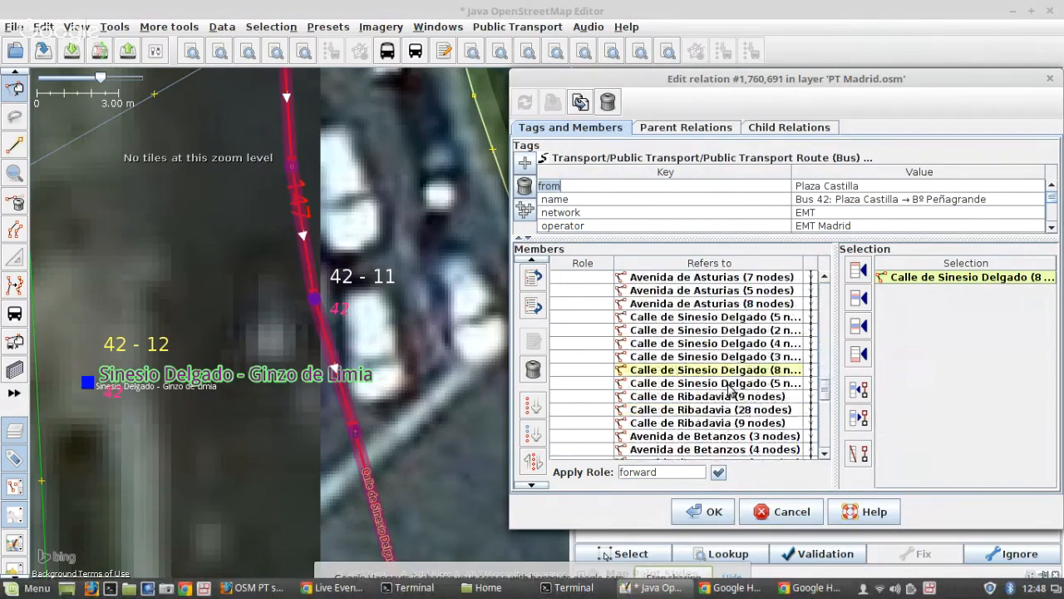
pyautogui.scroll(-5, 341, 382)
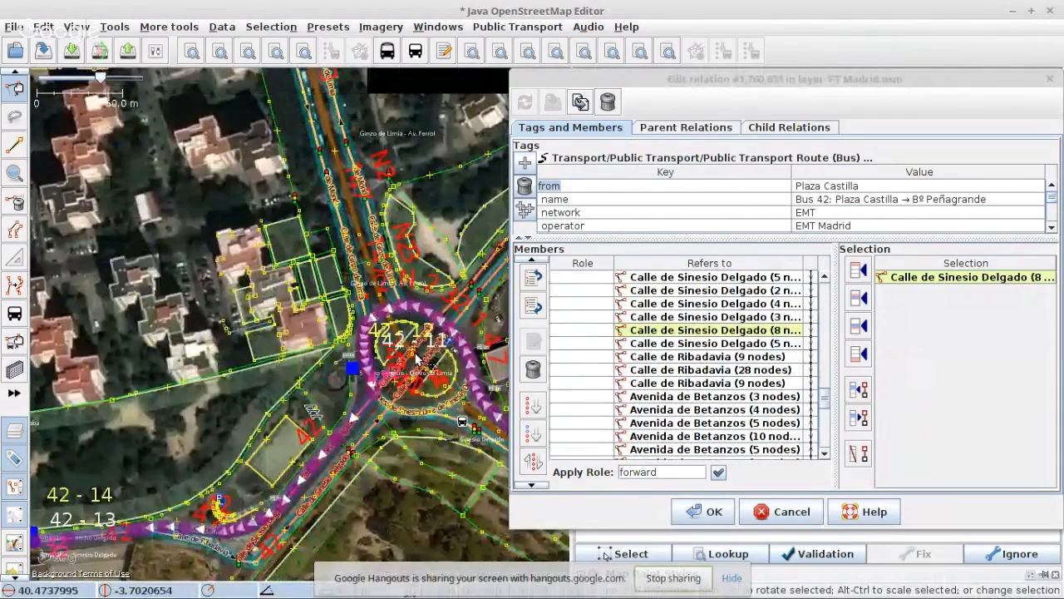
pyautogui.scroll(5, 370, 372)
pyautogui.scroll(2, 243, 420)
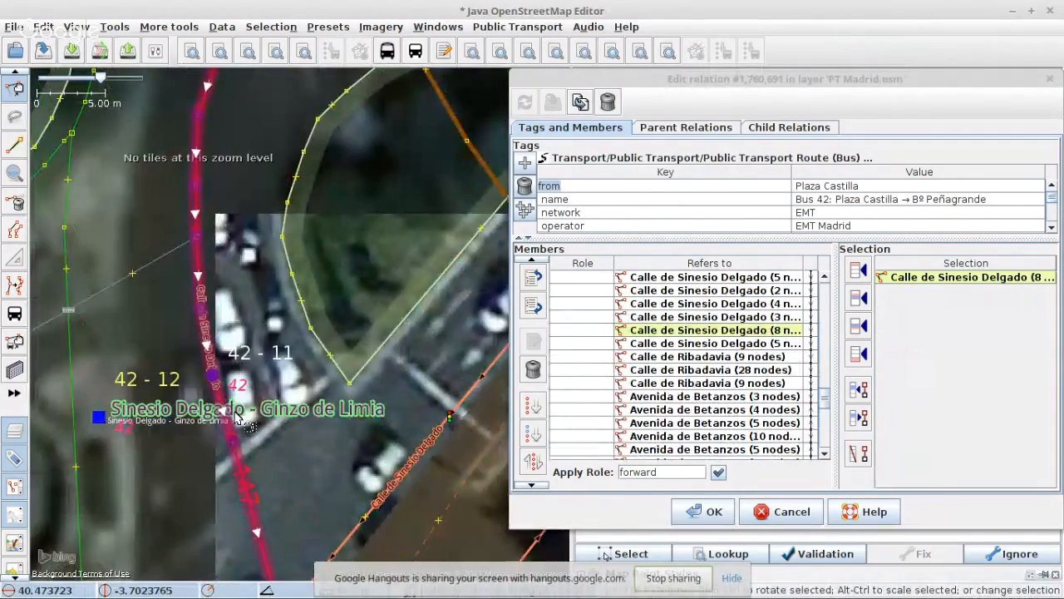
pyautogui.click(696, 511)
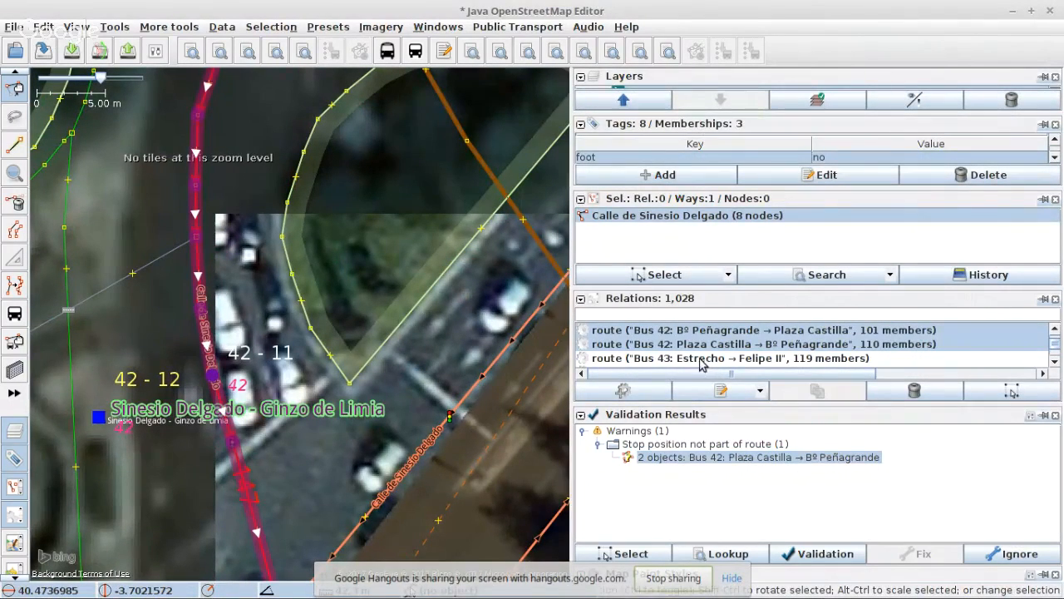
# - Select both Bus 42 relations and add all modified non-relation objects to the selection with the saved search
pyautogui.scroll(-1, 707, 355)
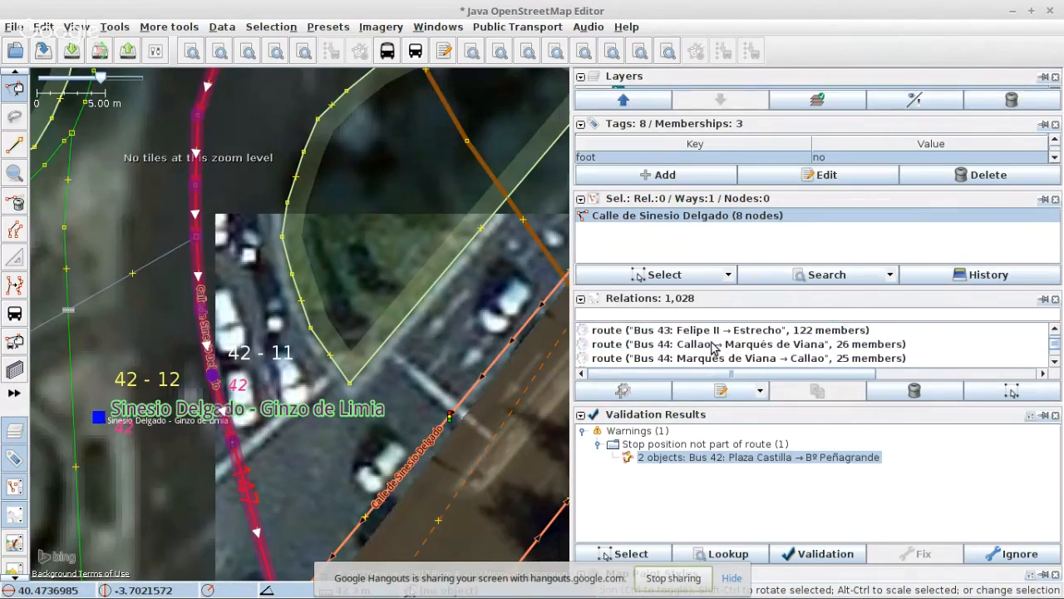
pyautogui.scroll(1, 711, 348)
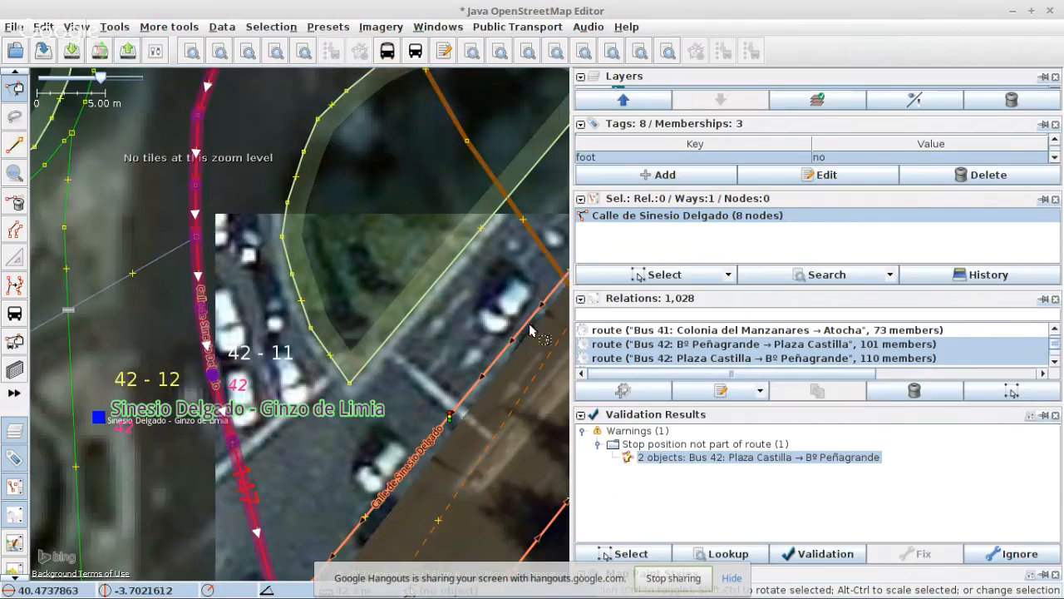
pyautogui.rightClick(627, 346)
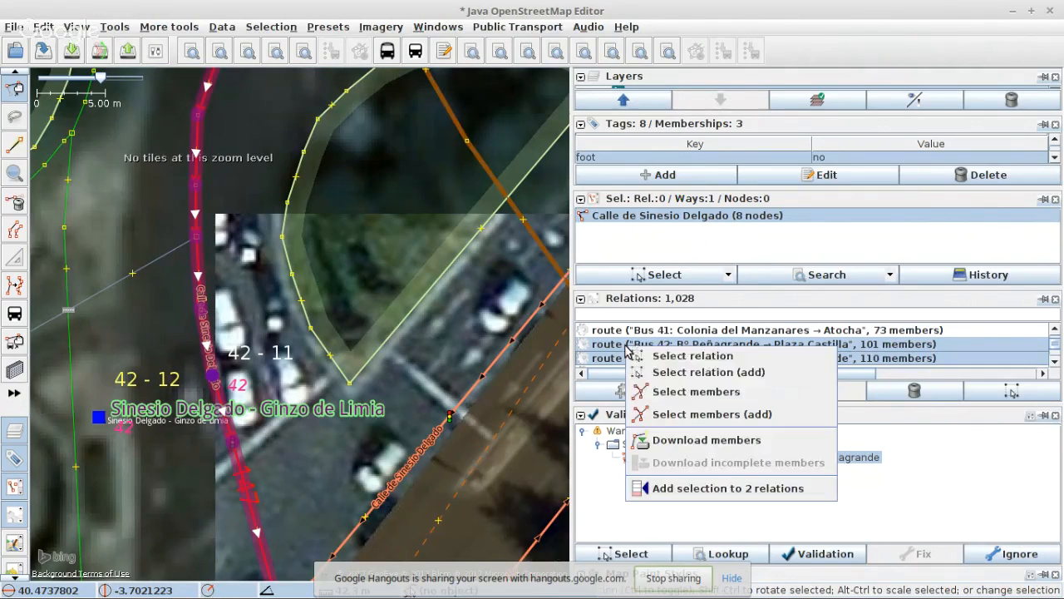
pyautogui.click(690, 354)
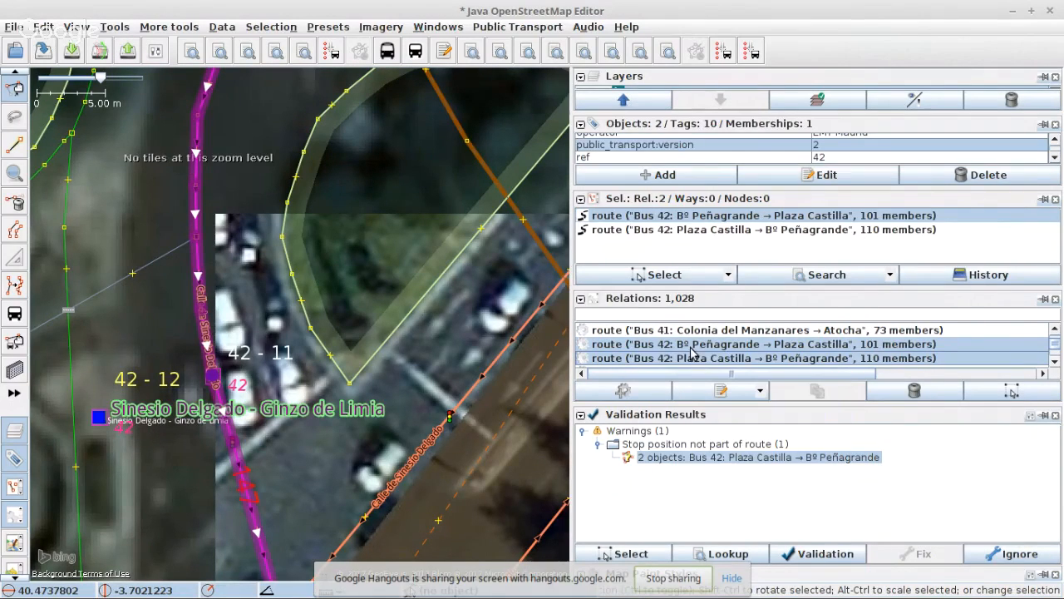
pyautogui.click(668, 54)
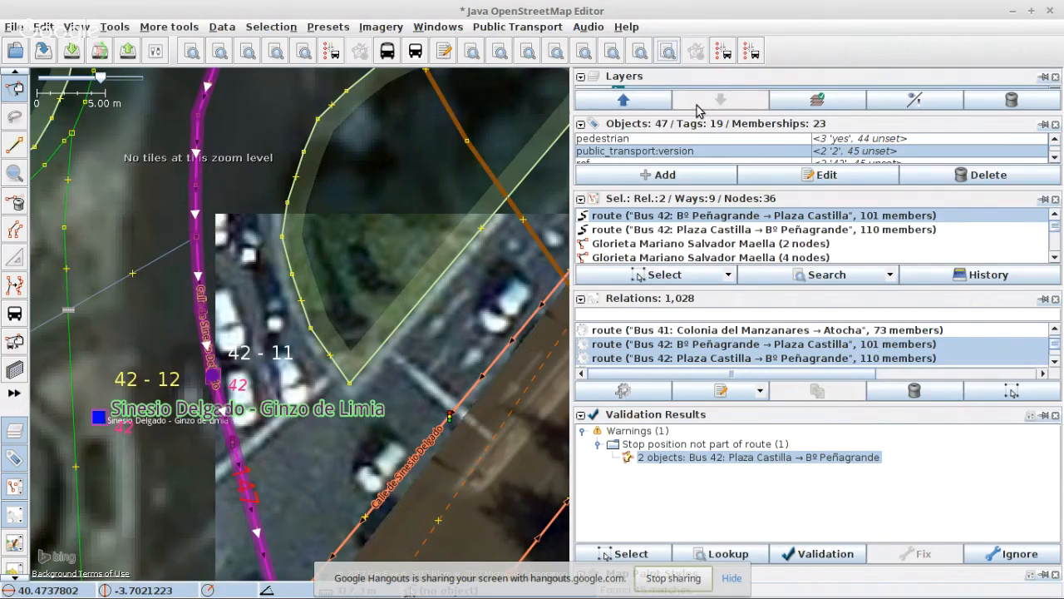
pyautogui.hotkey('ctrl', 'f')
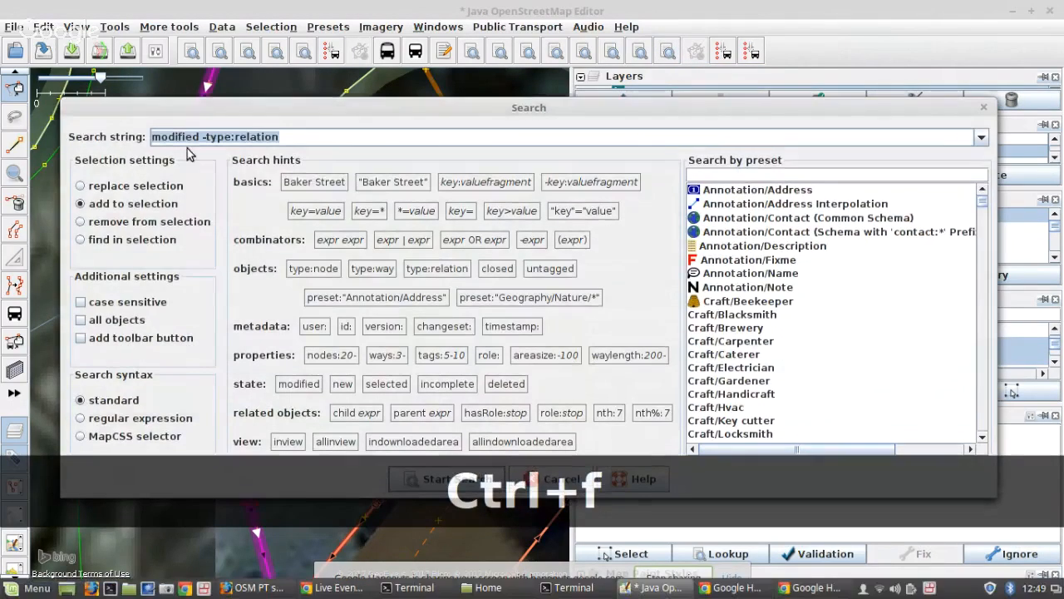
pyautogui.click(188, 139)
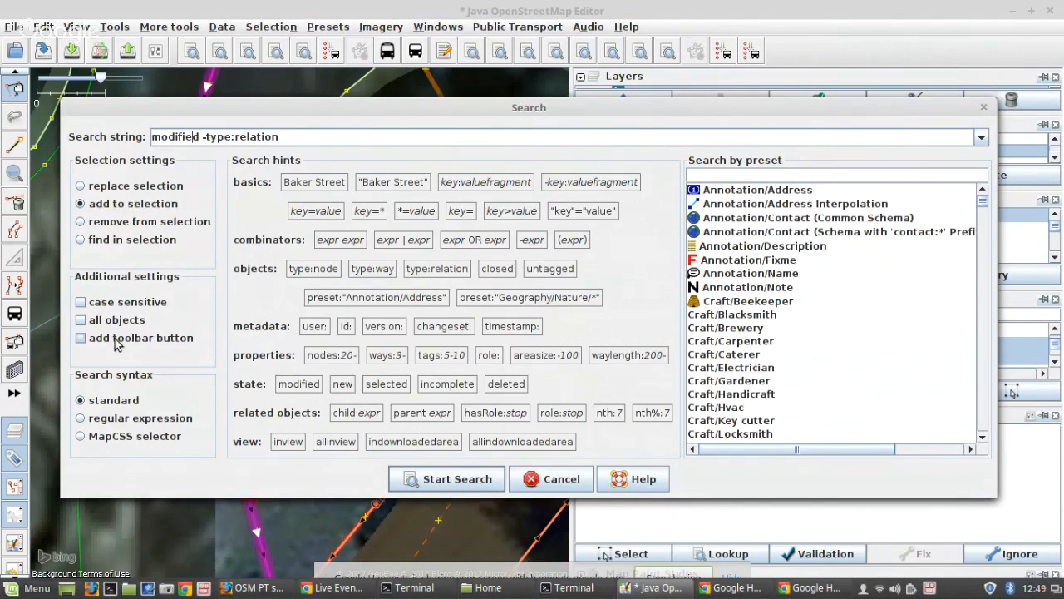
pyautogui.click(81, 343)
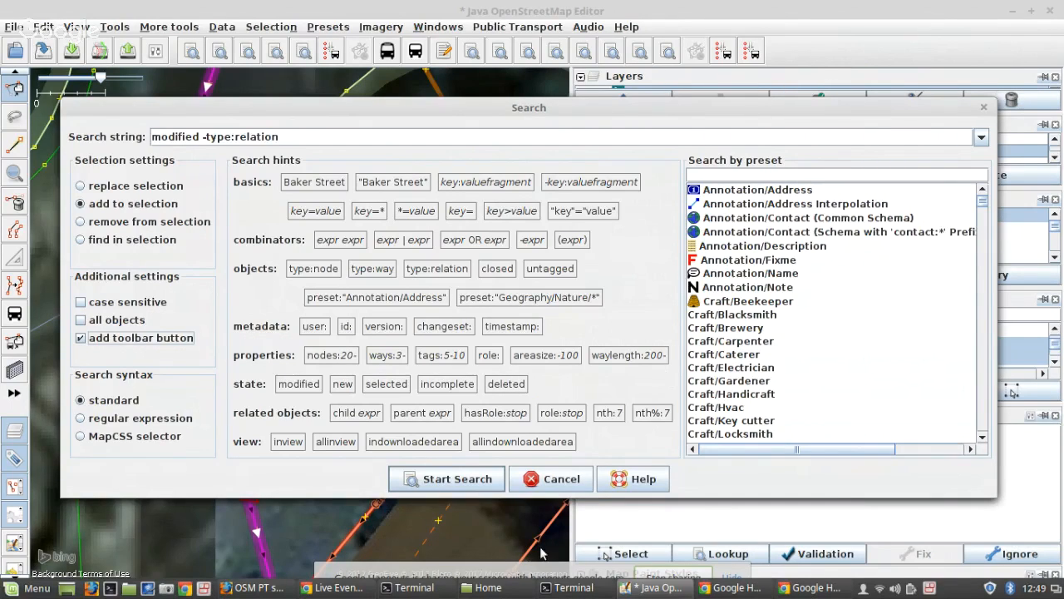
pyautogui.click(574, 481)
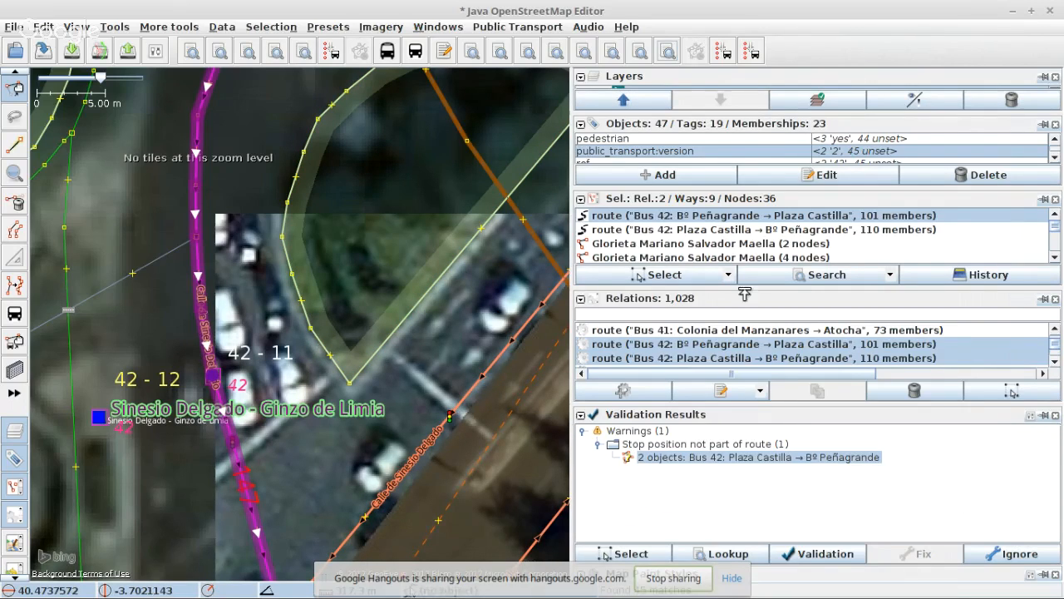
# - Examine the selection list containing the two Bus 42 relations and the modified ways and nodes
pyautogui.scroll(-1, 689, 248)
pyautogui.scroll(-3, 689, 247)
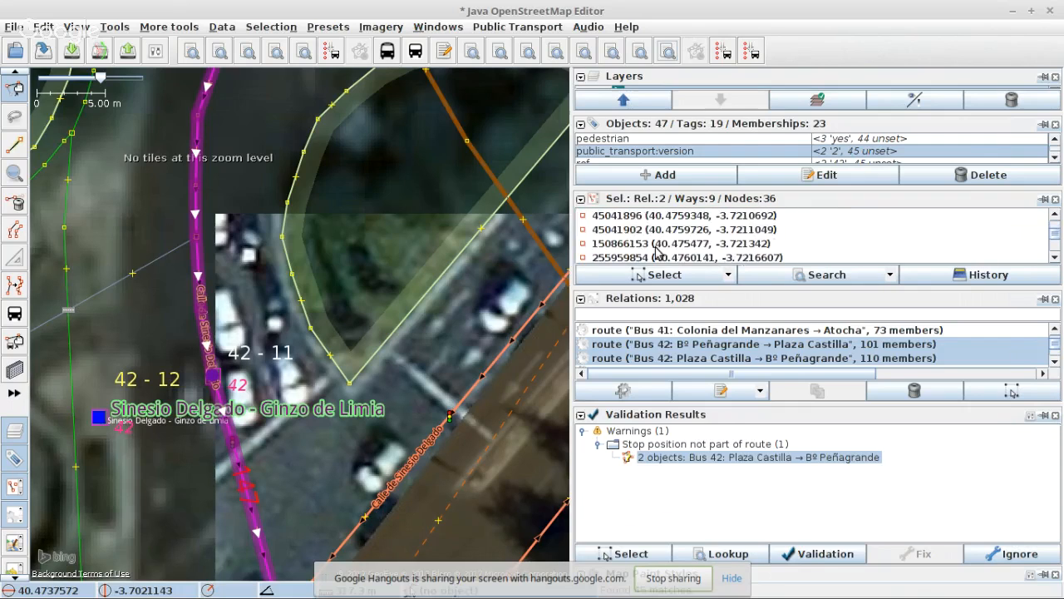
pyautogui.scroll(3, 661, 251)
pyautogui.scroll(2, 658, 252)
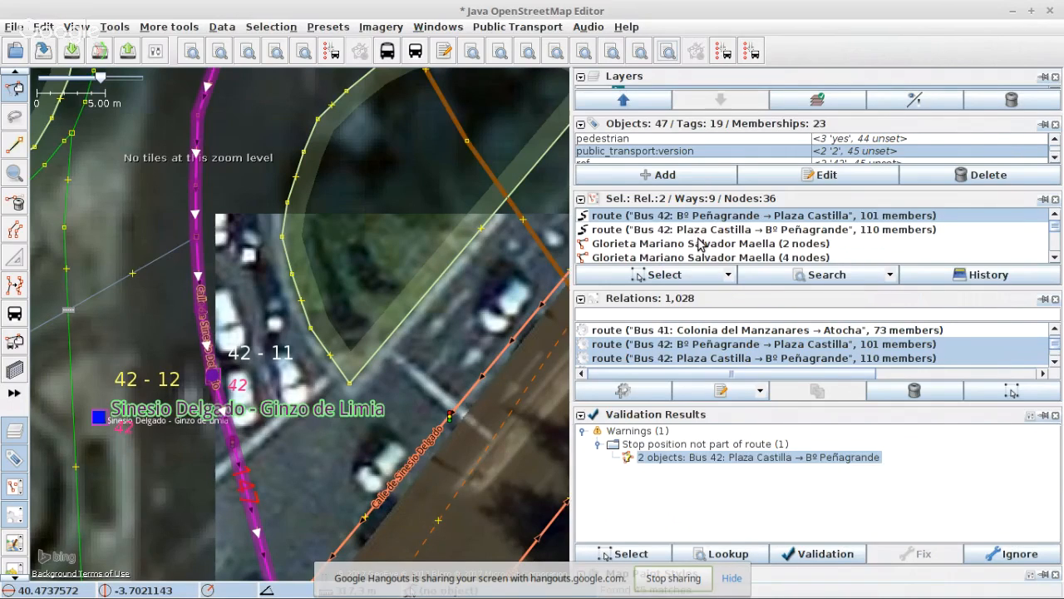
pyautogui.scroll(-3, 678, 250)
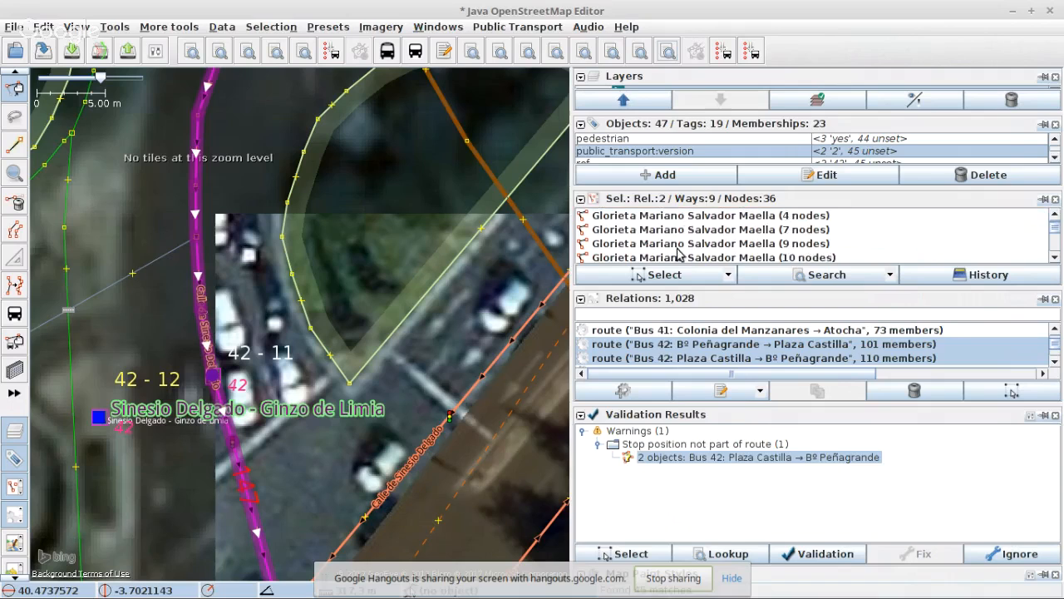
pyautogui.scroll(-2, 665, 247)
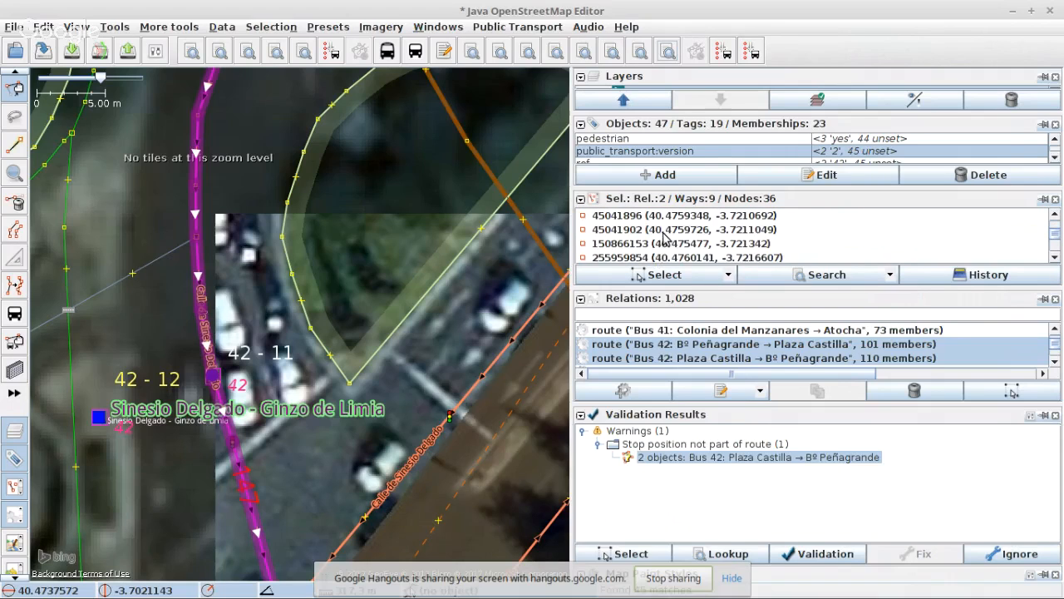
pyautogui.scroll(3, 674, 244)
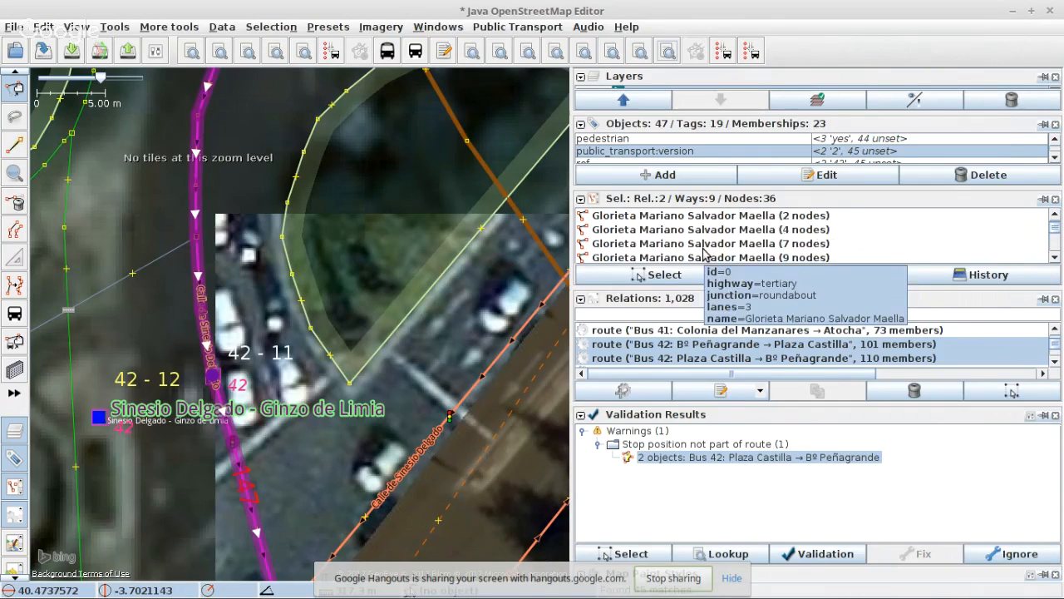
pyautogui.scroll(1, 703, 249)
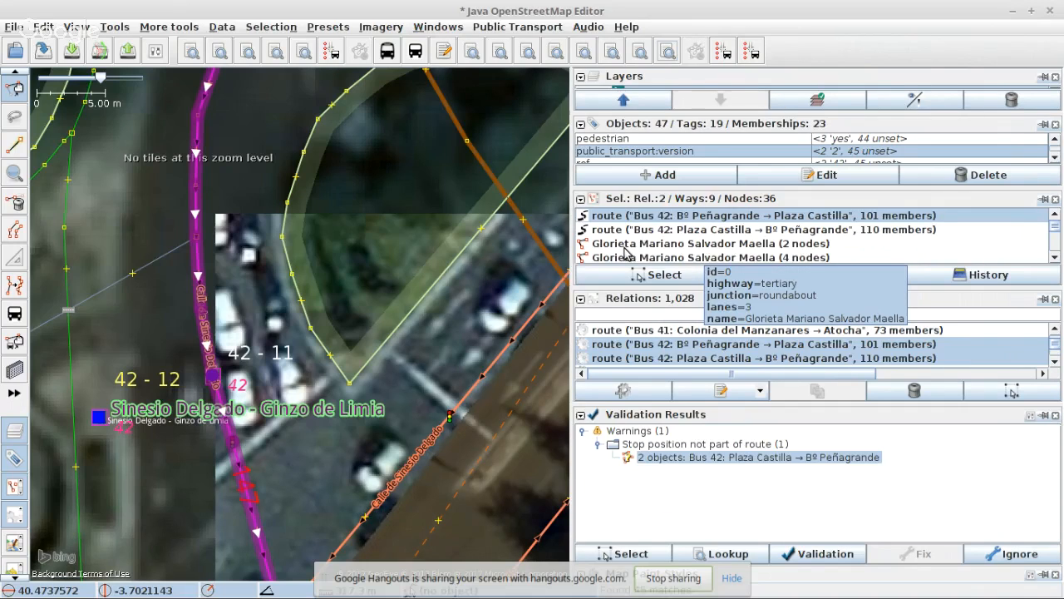
# - Upload the current selection to OpenStreetMap despite the validation warning, using the changeset comment "Madrid bus 42"
pyautogui.click(18, 27)
pyautogui.click(108, 383)
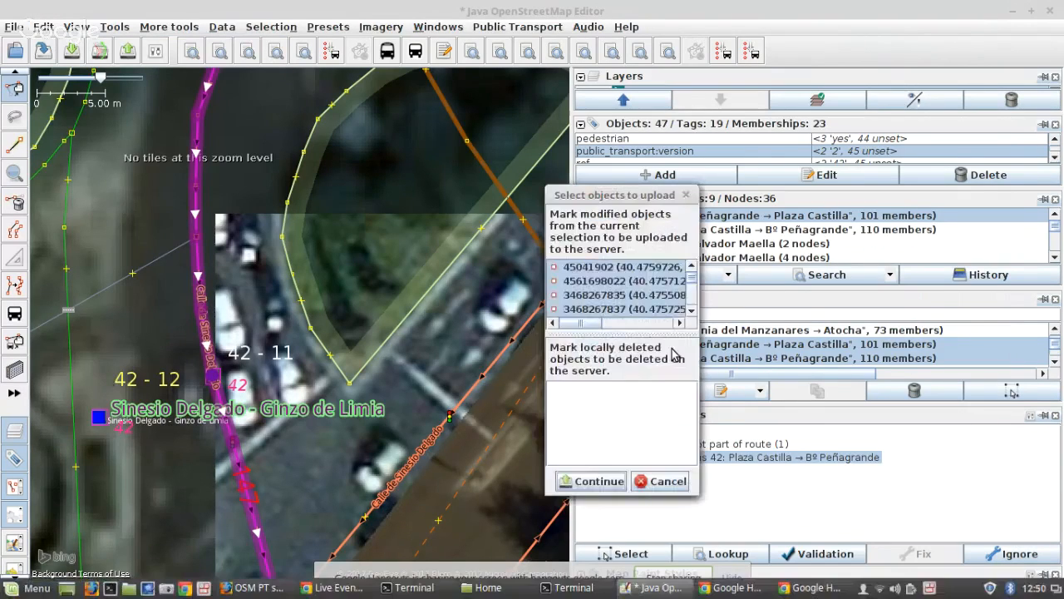
pyautogui.click(600, 481)
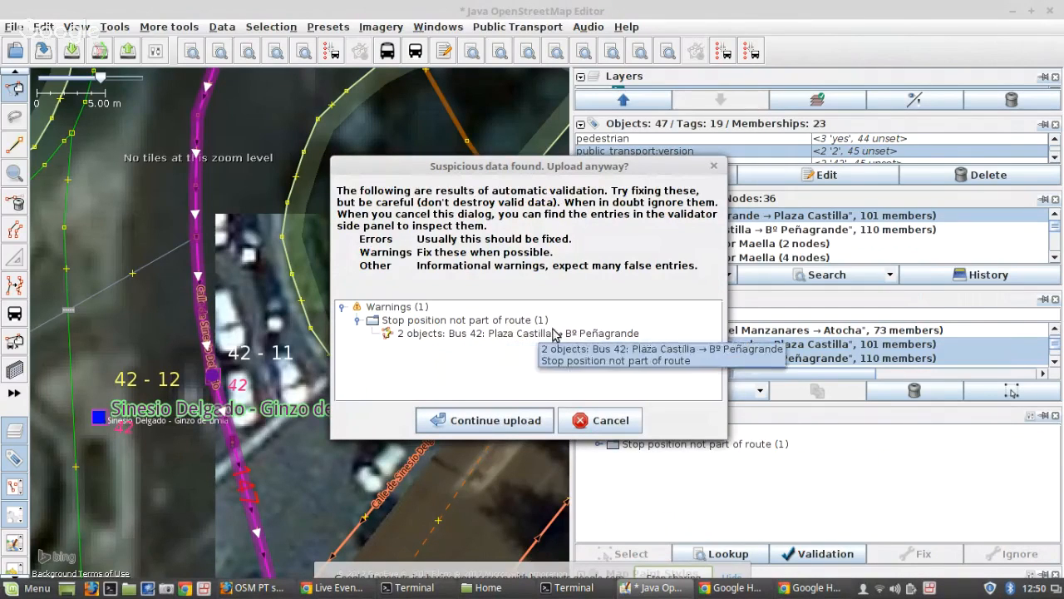
pyautogui.click(478, 423)
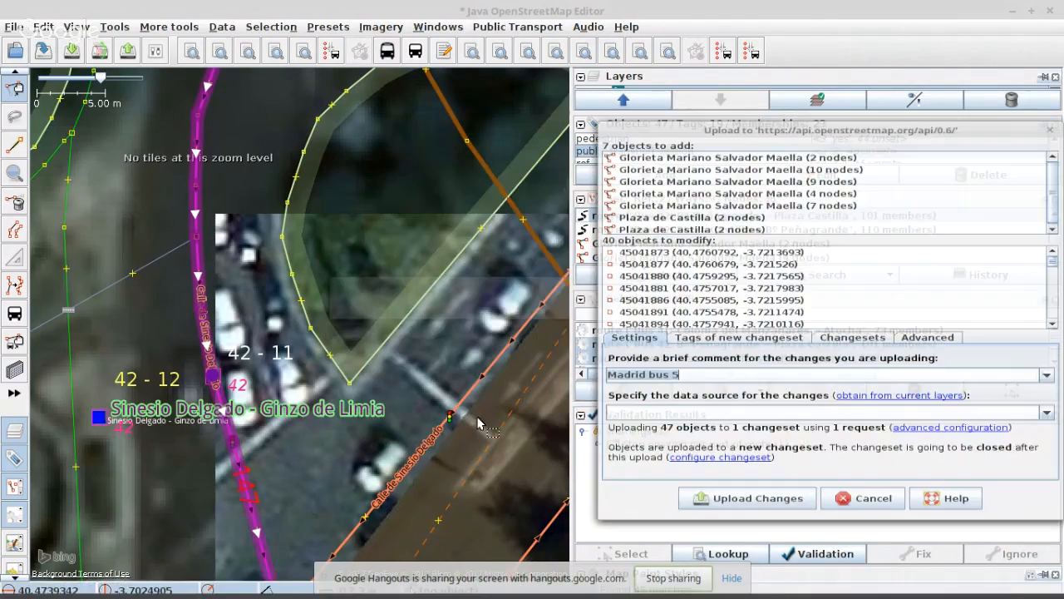
pyautogui.click(700, 384)
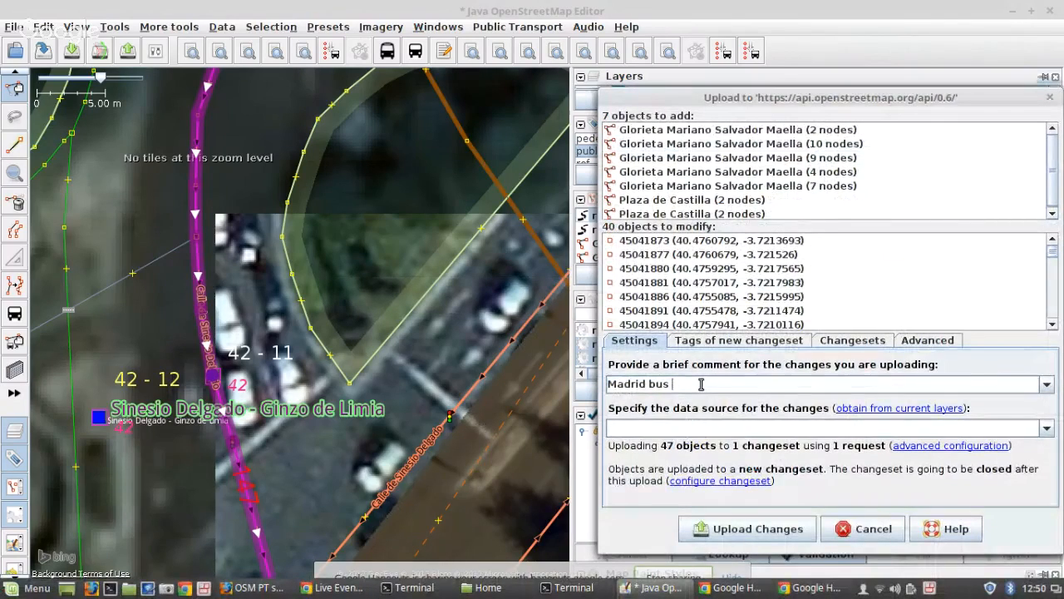
pyautogui.write('42')
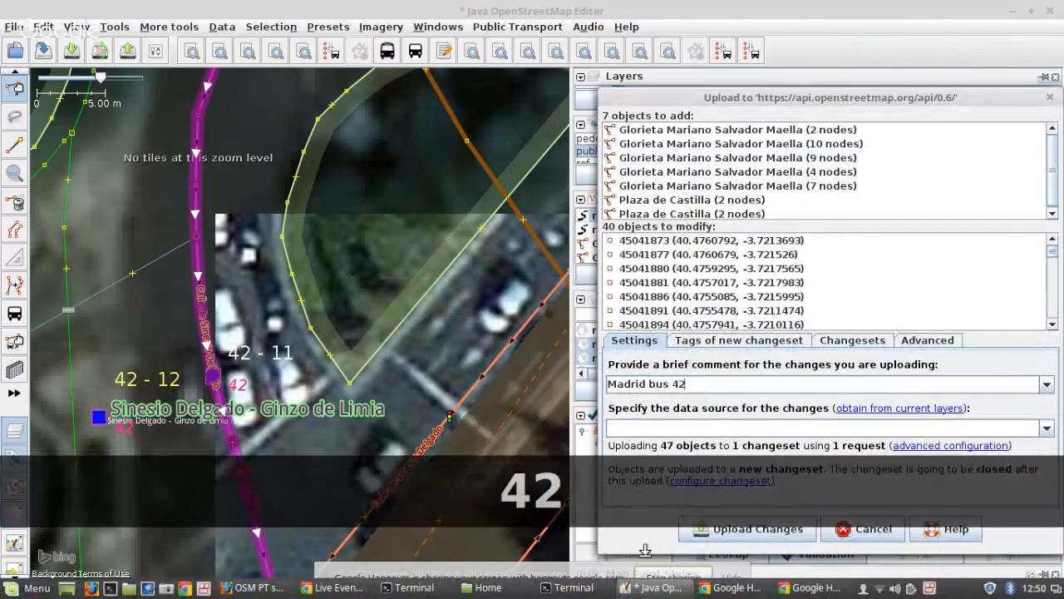
pyautogui.click(736, 529)
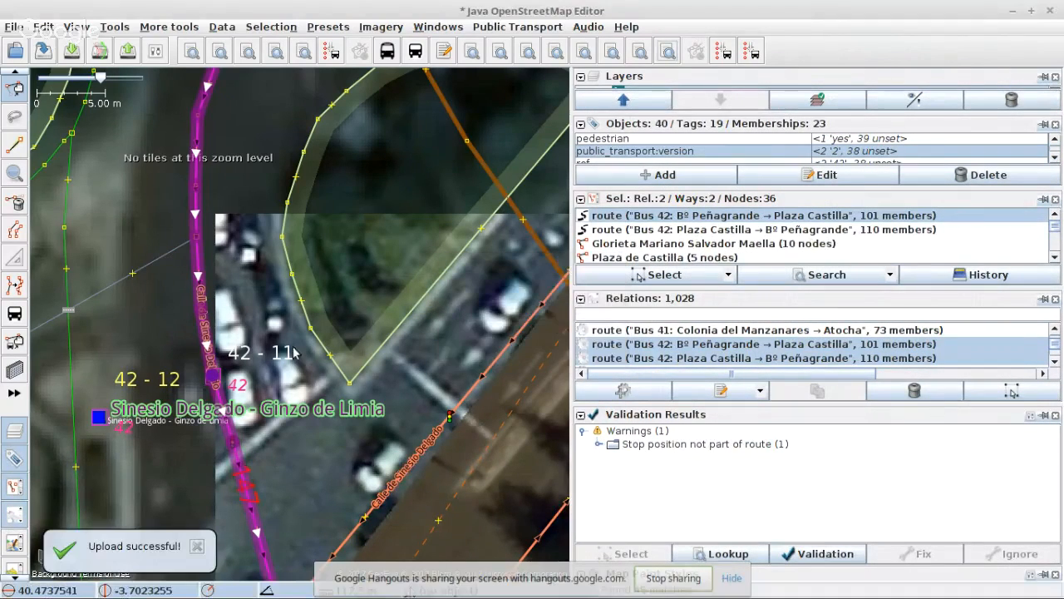
# - Open the toolbar customization and add the File action Upload selection to the toolbar
pyautogui.scroll(-1, 284, 321)
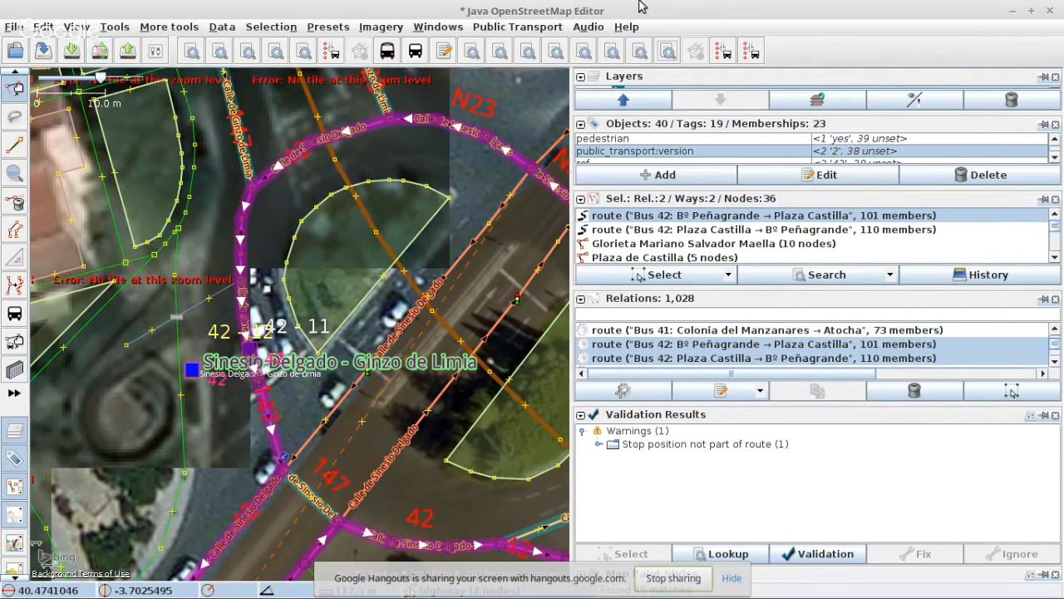
pyautogui.rightClick(797, 52)
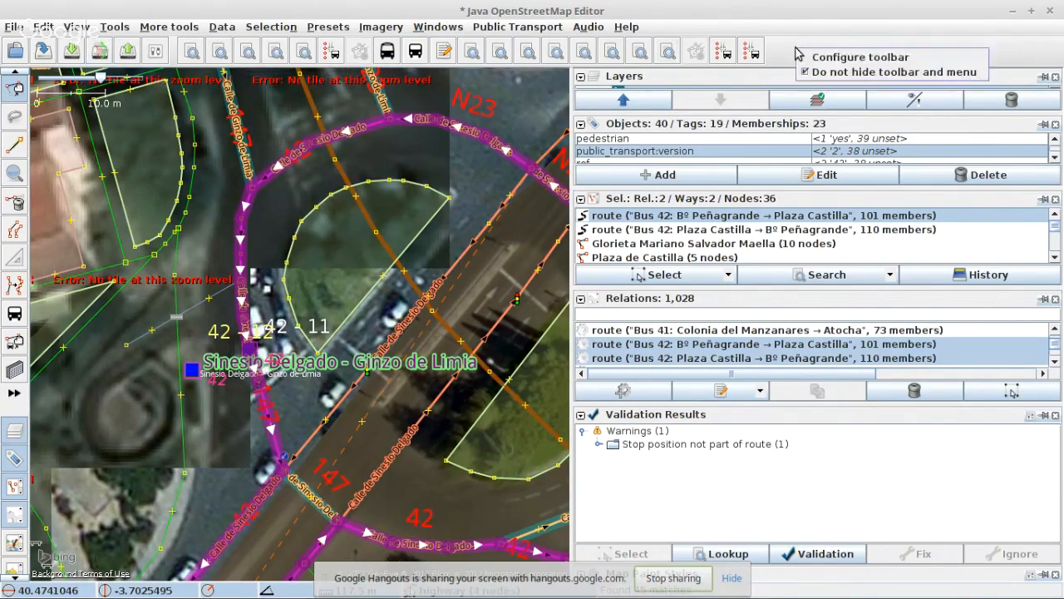
pyautogui.click(840, 60)
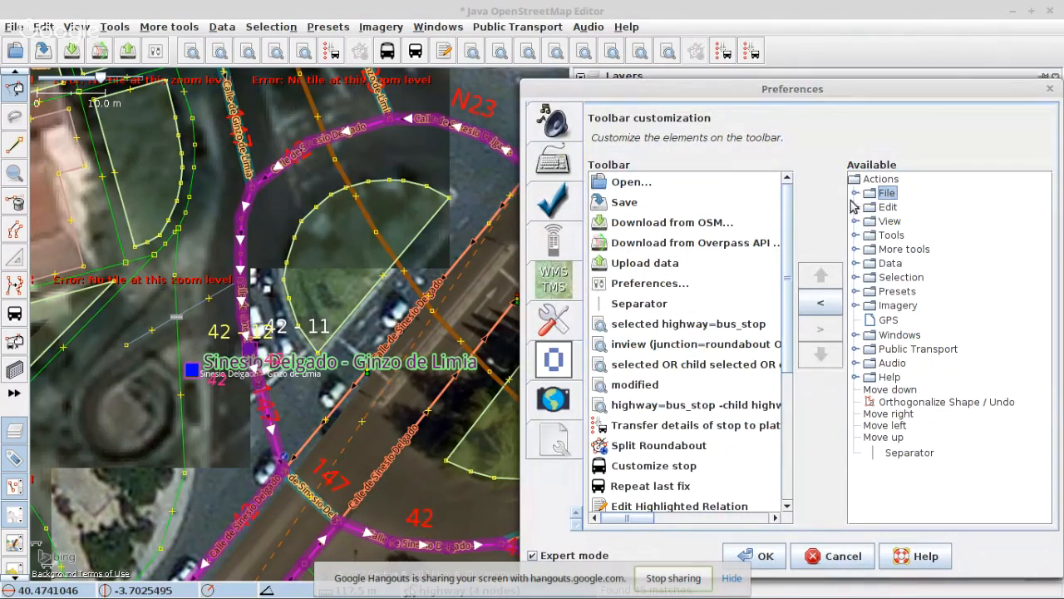
pyautogui.click(856, 192)
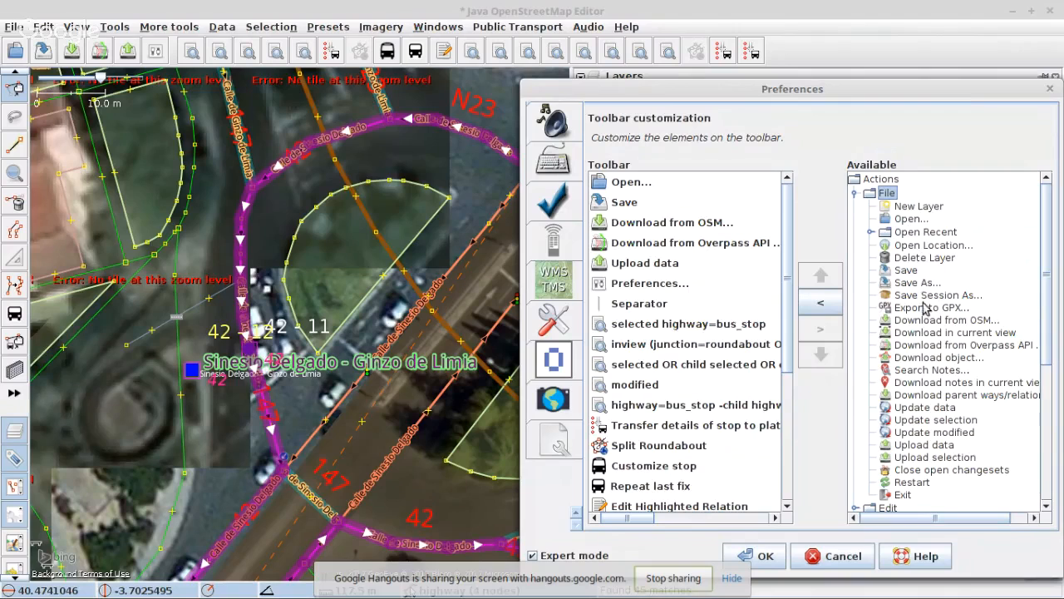
pyautogui.click(932, 459)
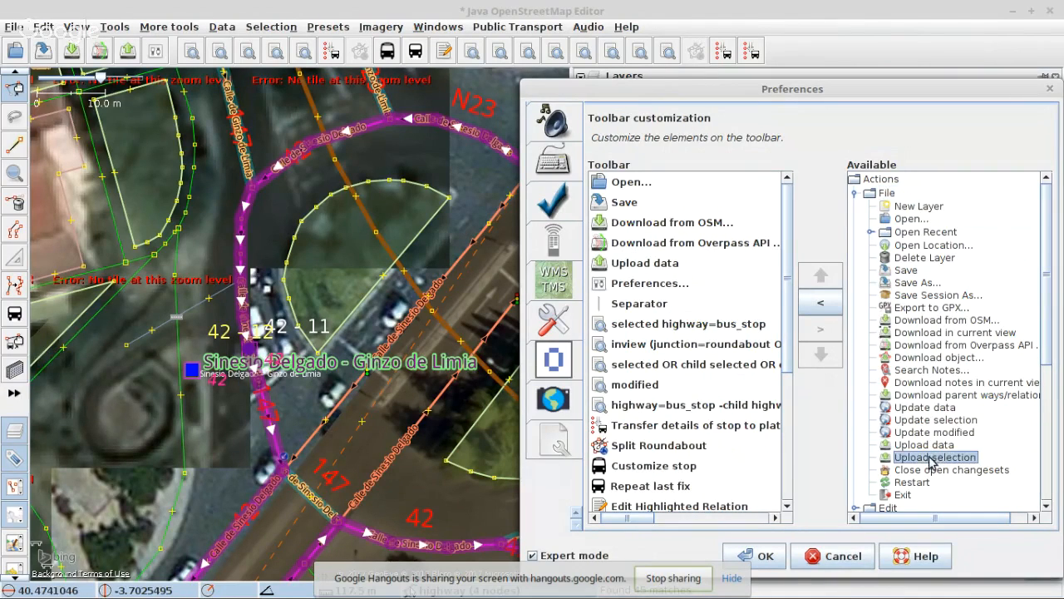
pyautogui.click(819, 302)
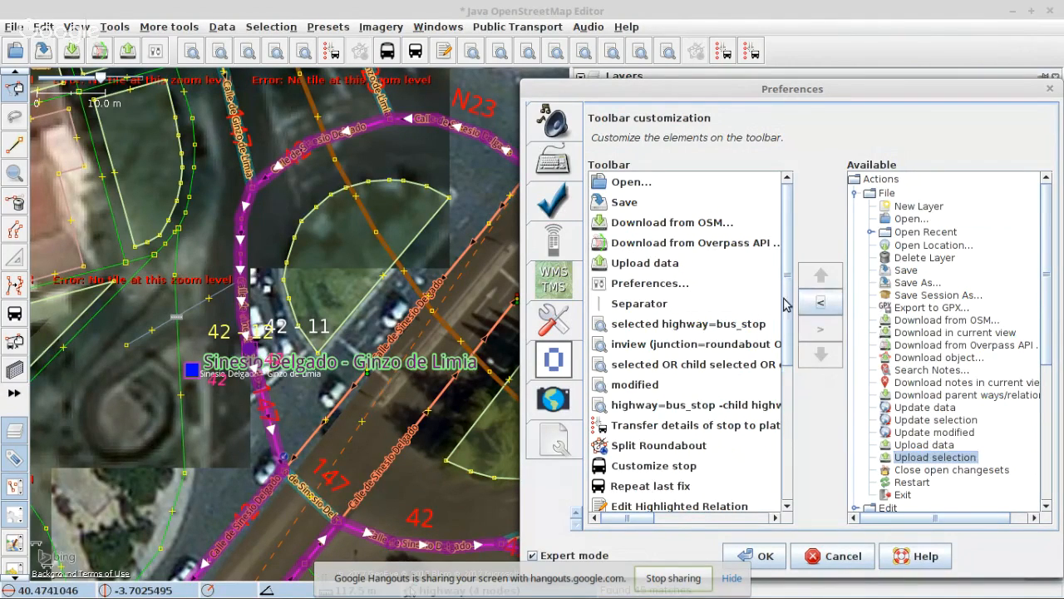
# - Remove the two duplicate Transfer details of stop to platform entries and the duplicate Split Roundabout from the toolbar's end, and accept the preferences
pyautogui.scroll(-4, 657, 499)
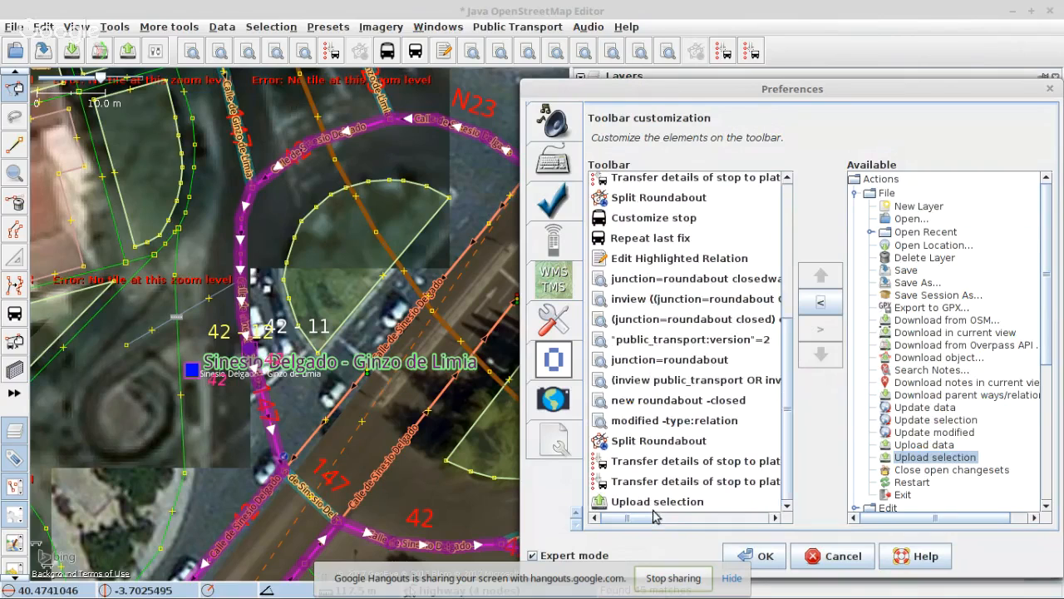
pyautogui.click(641, 463)
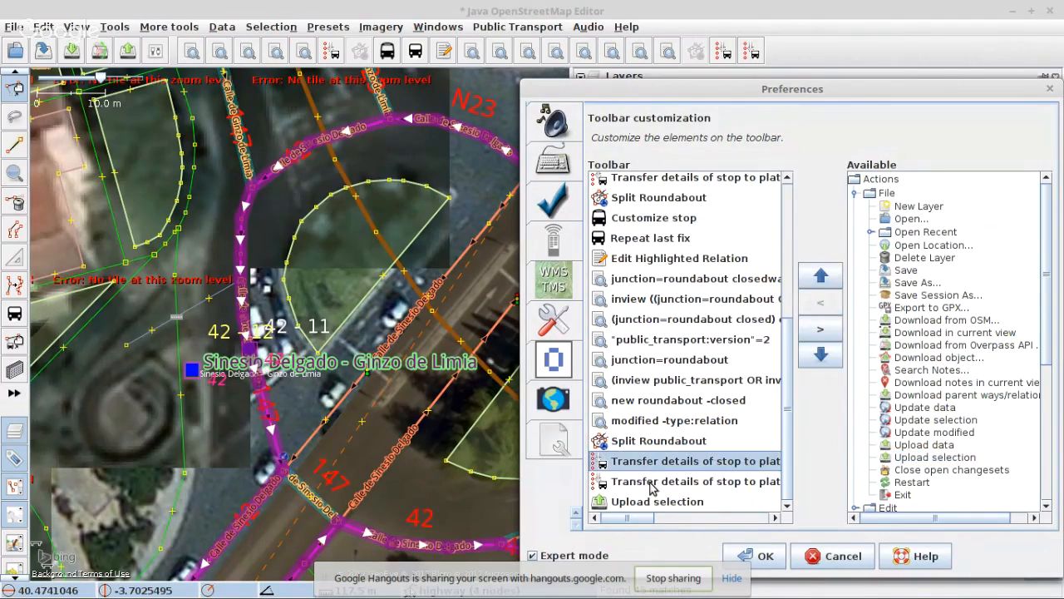
pyautogui.keyDown('shift'); pyautogui.click(651, 487); pyautogui.keyUp('shift')
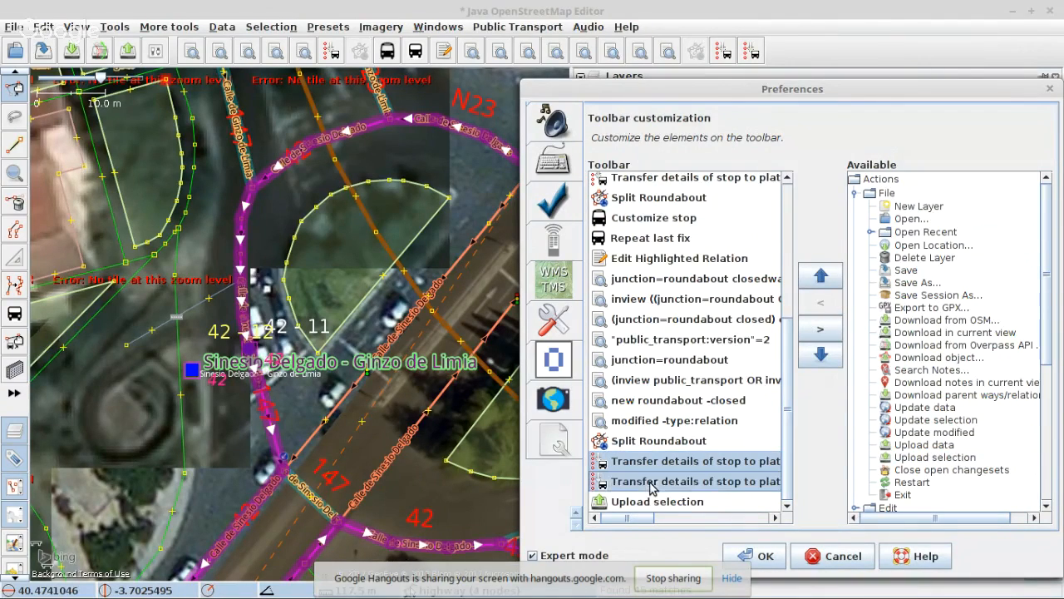
pyautogui.click(821, 328)
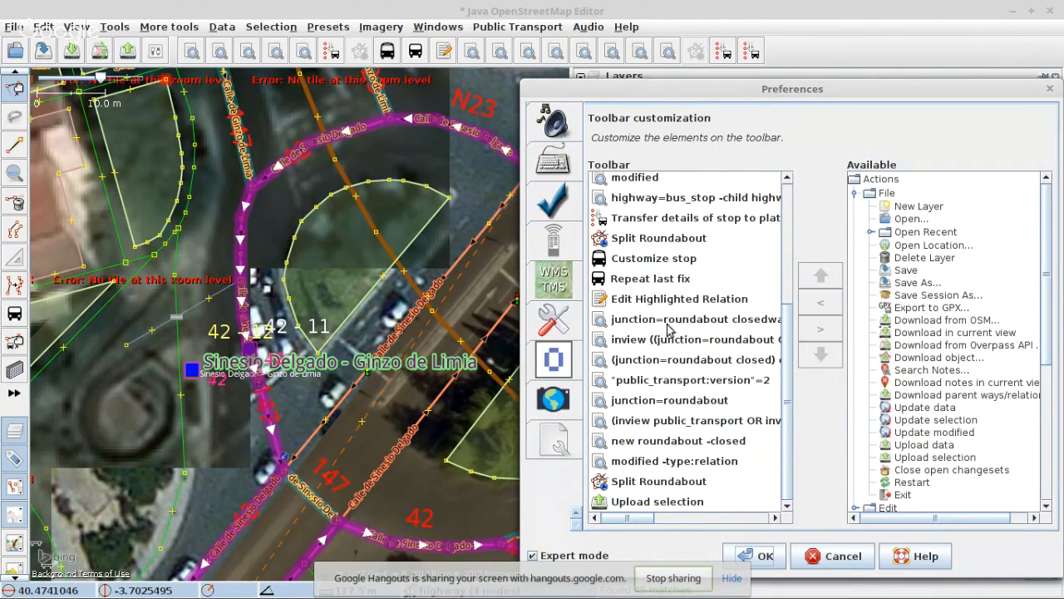
pyautogui.click(684, 479)
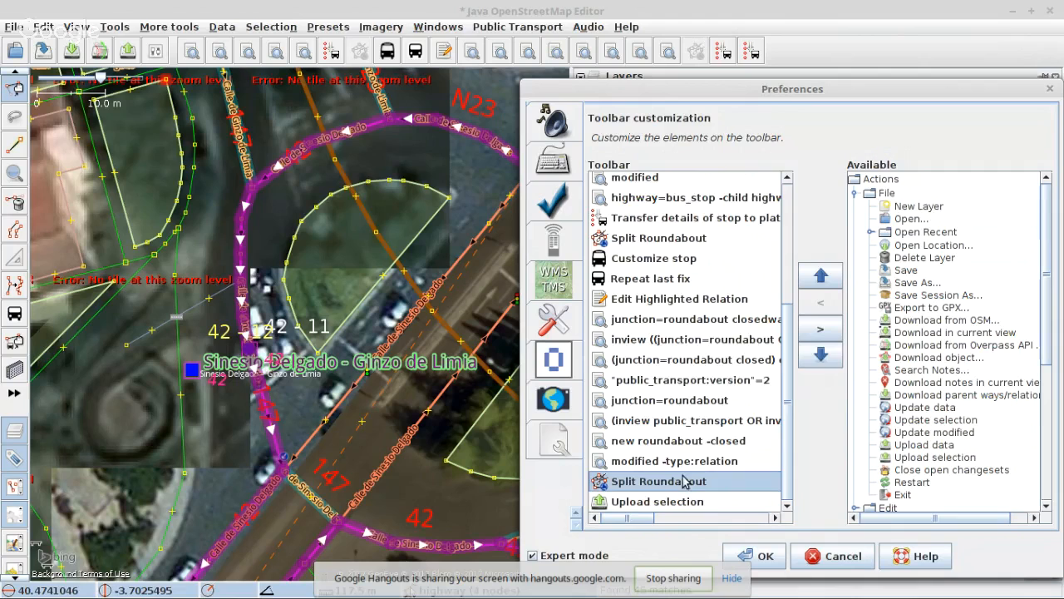
pyautogui.click(820, 329)
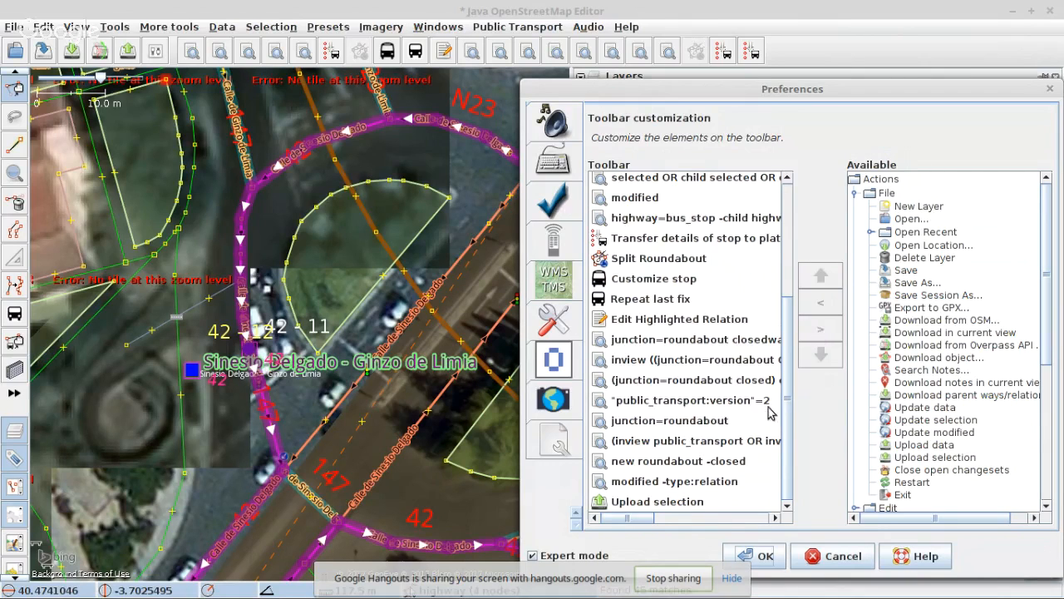
pyautogui.click(760, 556)
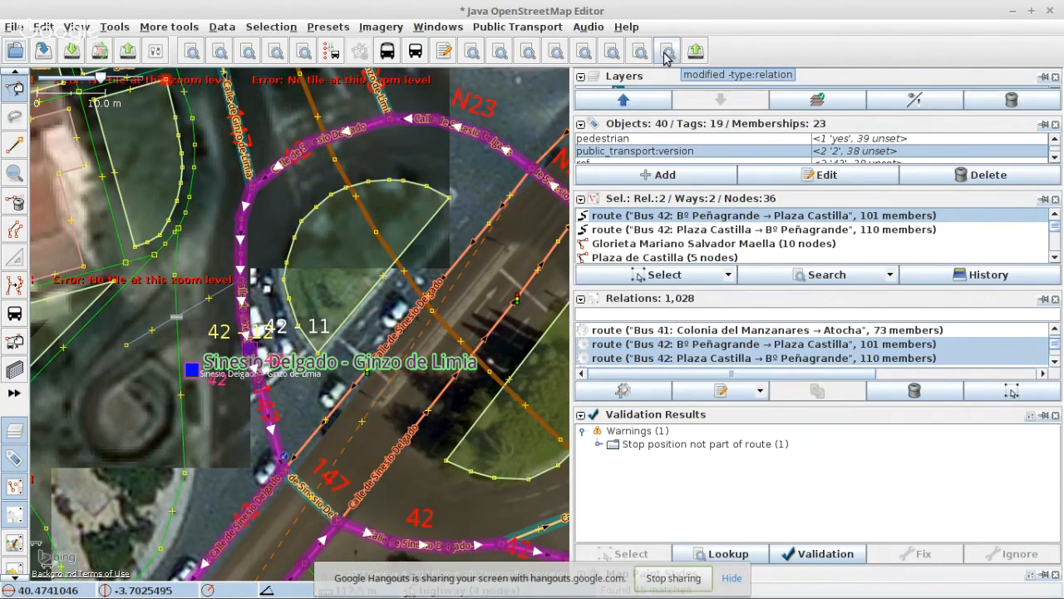
# - Select all modified objects with the saved "modified" search and narrow the selection to the route "42: Plaza de Castilla - Peña Grande"
pyautogui.moveTo(645, 264)
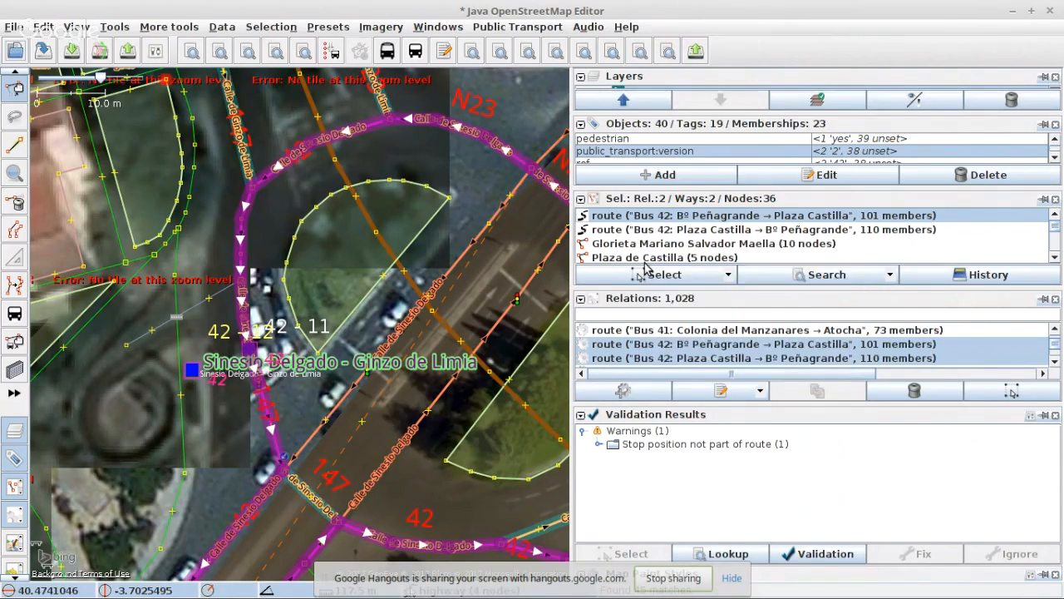
pyautogui.click(275, 53)
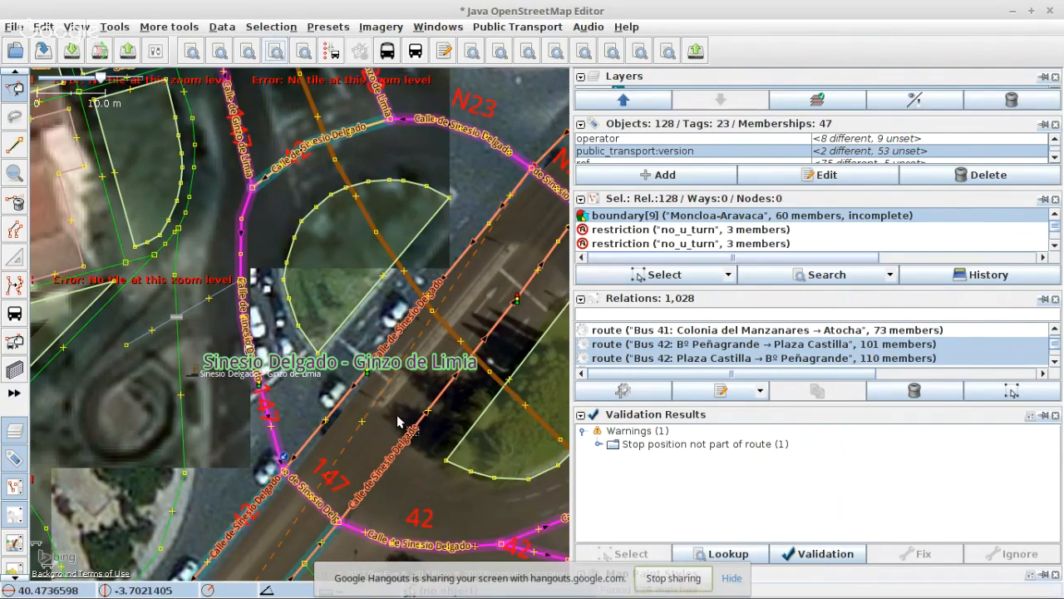
pyautogui.scroll(-5, 663, 243)
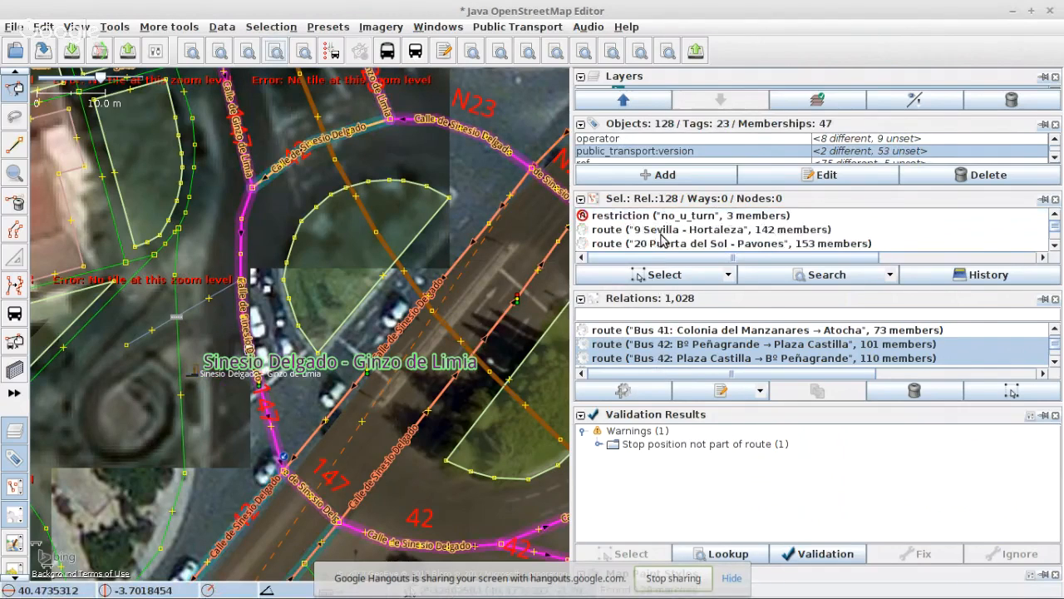
pyautogui.scroll(1, 663, 239)
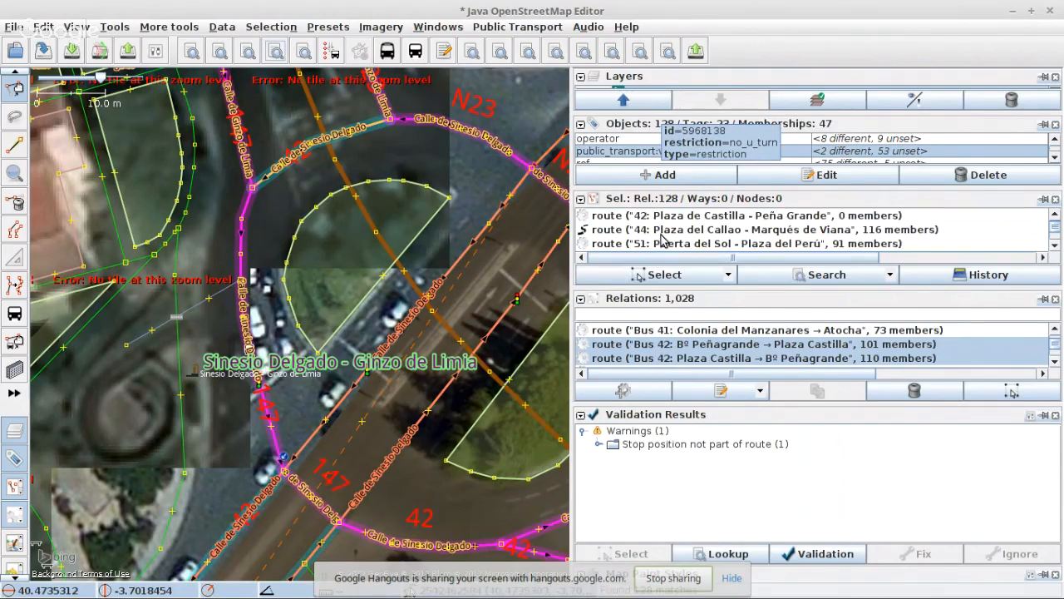
pyautogui.click(679, 218)
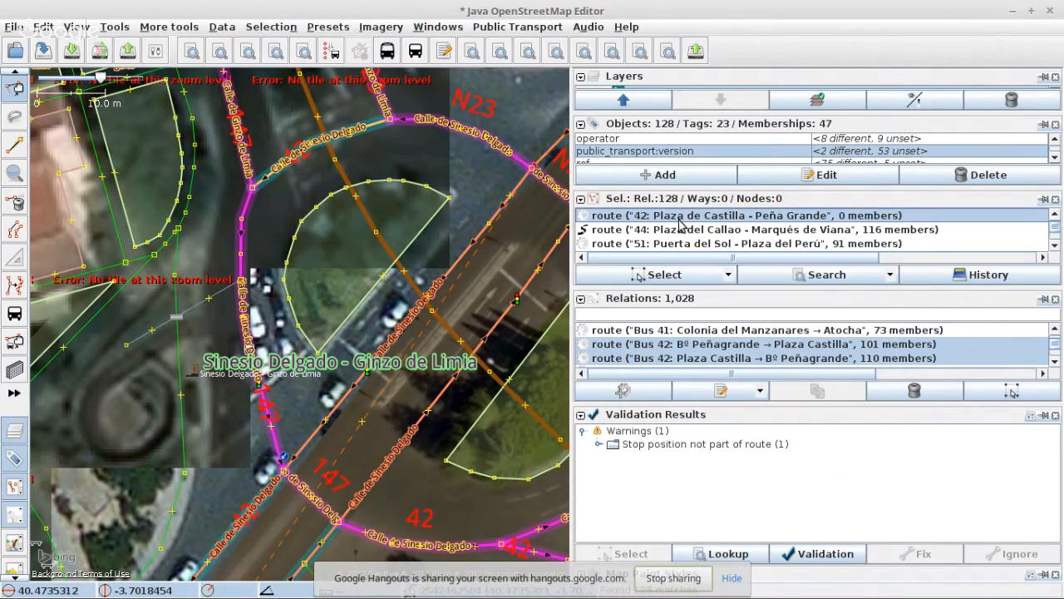
pyautogui.click(673, 276)
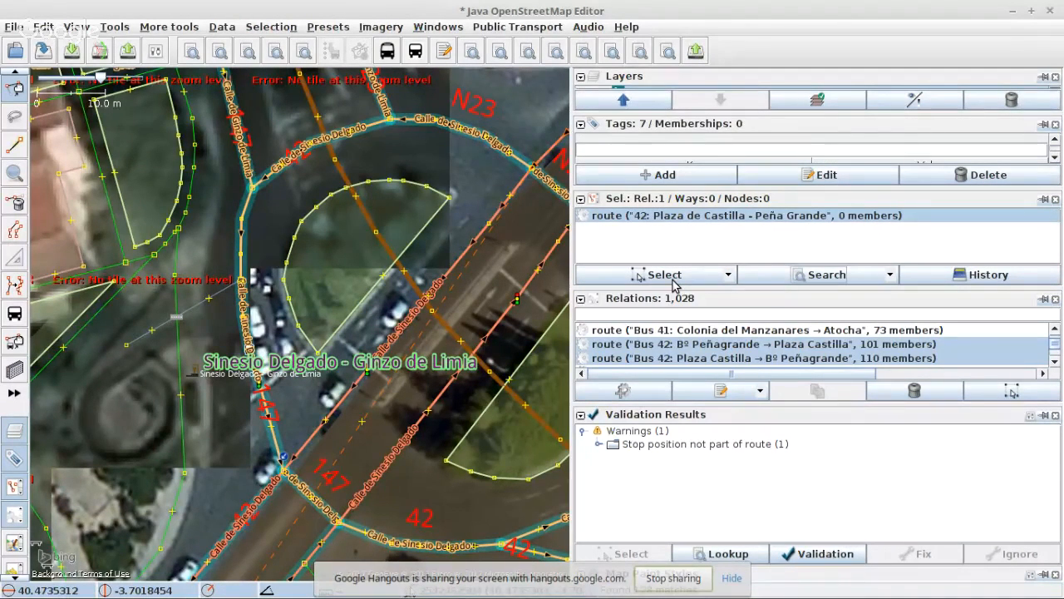
# - Check the tag and member history of the old route "42: Plaza de Castilla - Peña Grande" and delete the relation
pyautogui.hotkey('ctrl', 'h')
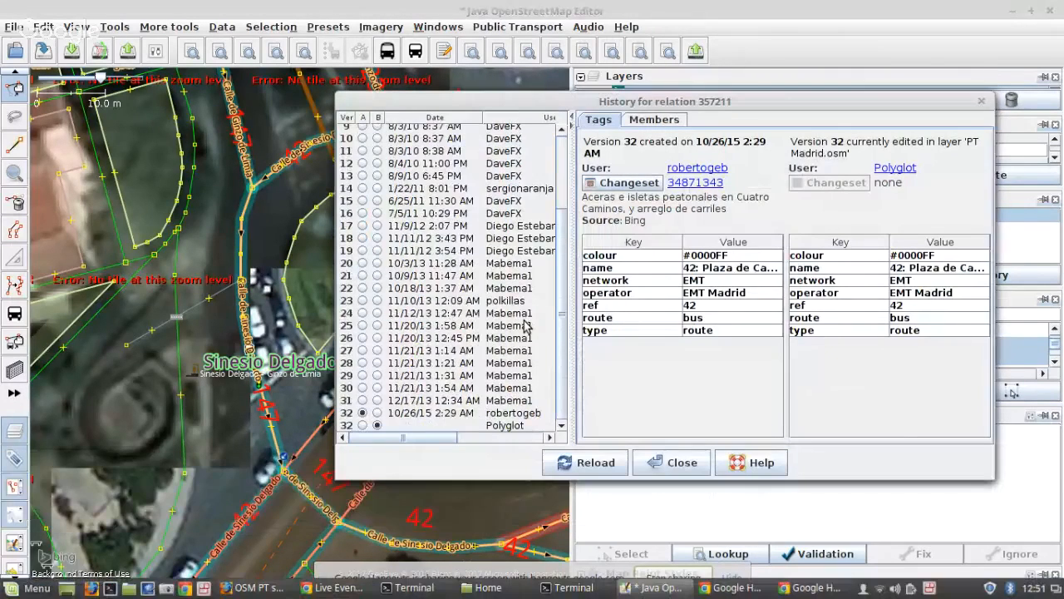
pyautogui.click(675, 123)
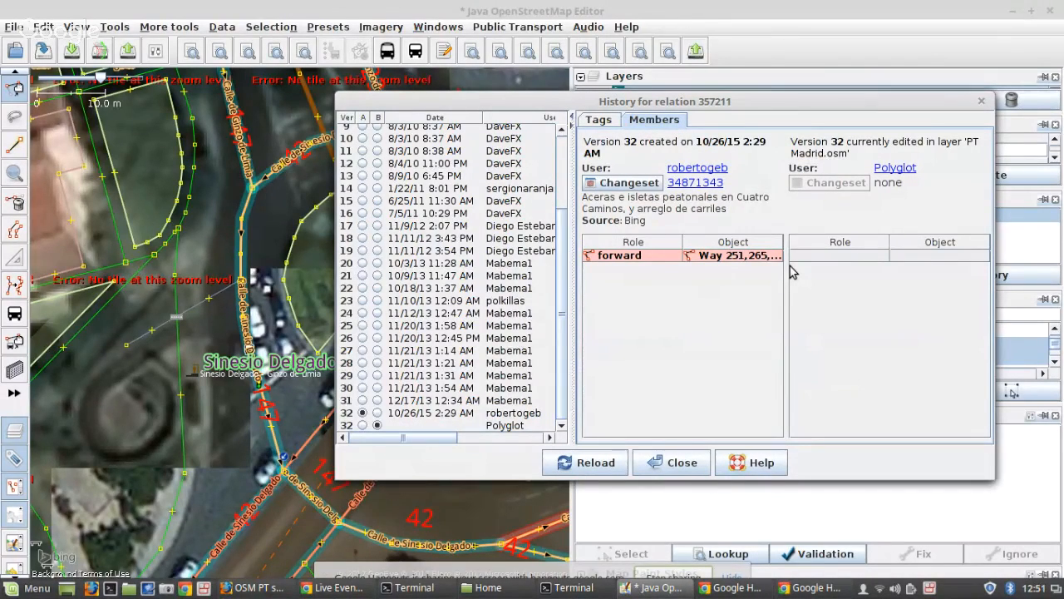
pyautogui.click(674, 464)
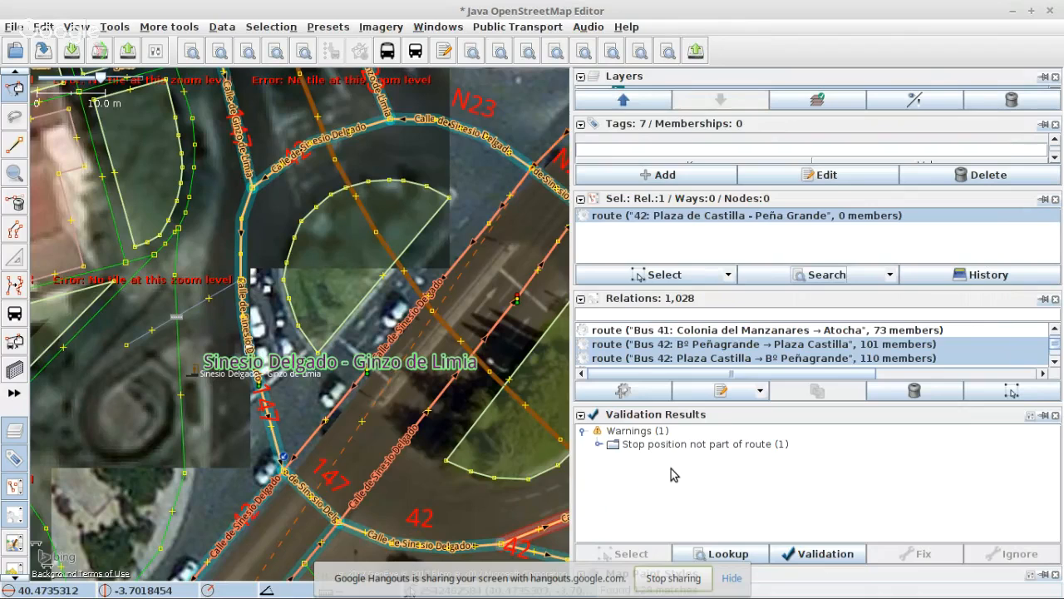
pyautogui.press('Delete')
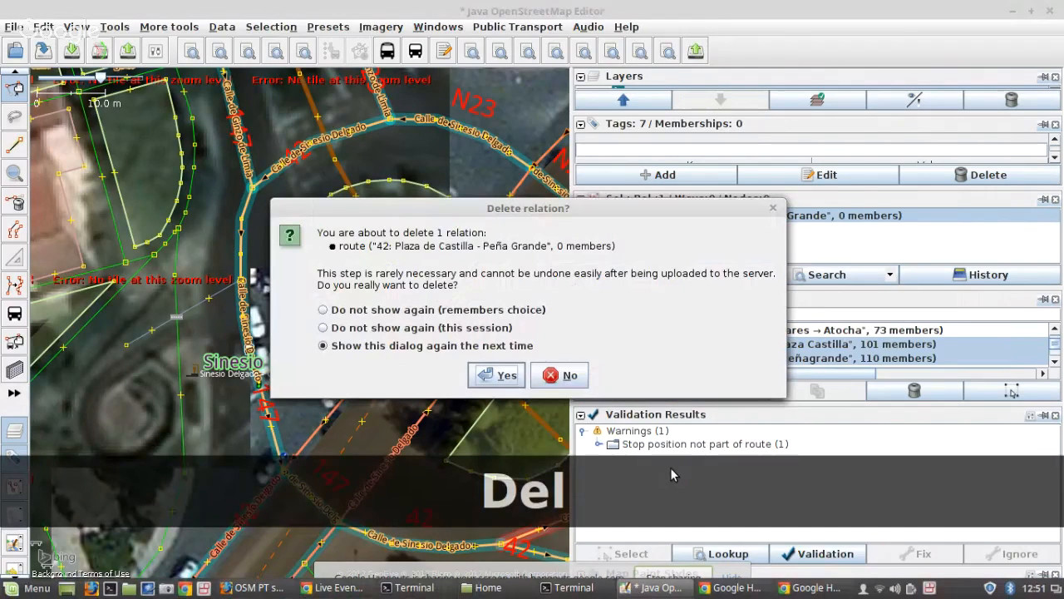
pyautogui.click(504, 378)
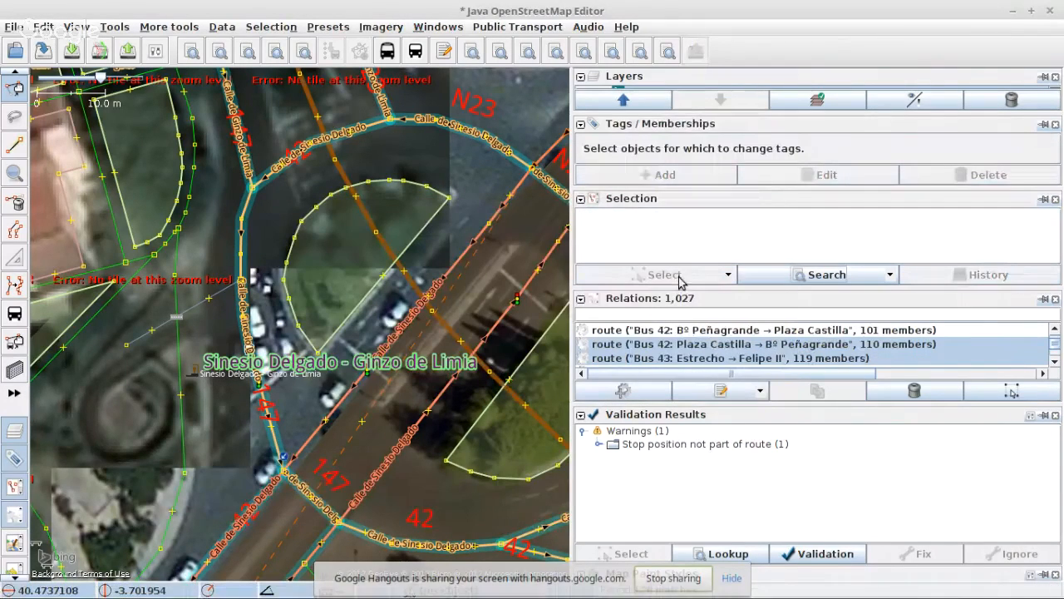
# - Select the modified objects again and narrow the selection to the two "66: Glorieta de Cuatro Caminos - Fuencarral" routes, enlarging the selection list
pyautogui.click(275, 53)
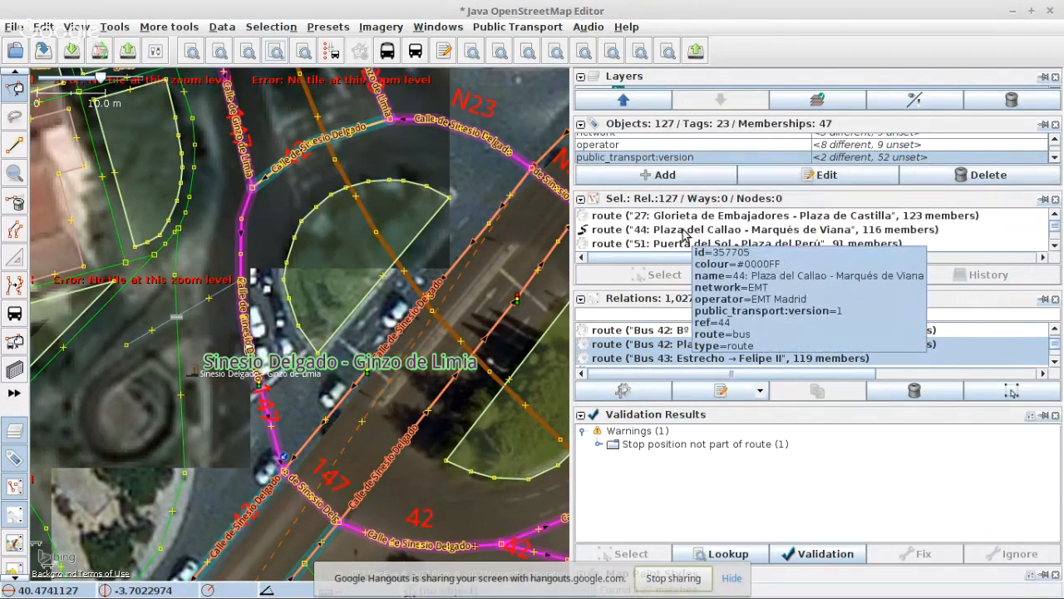
pyautogui.scroll(-1, 684, 235)
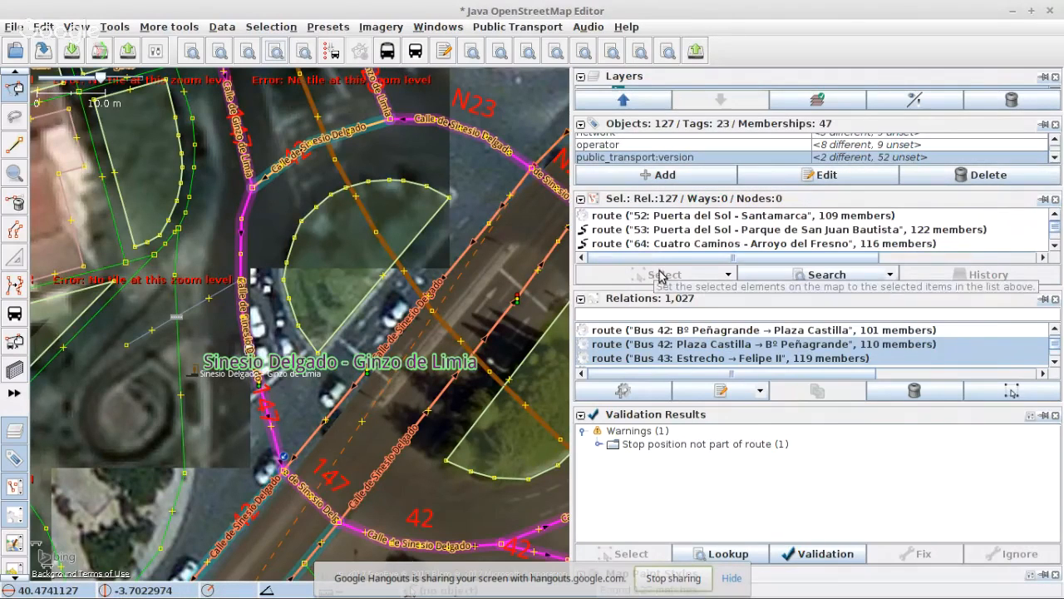
pyautogui.moveTo(640, 292); pyautogui.dragTo(634, 335)
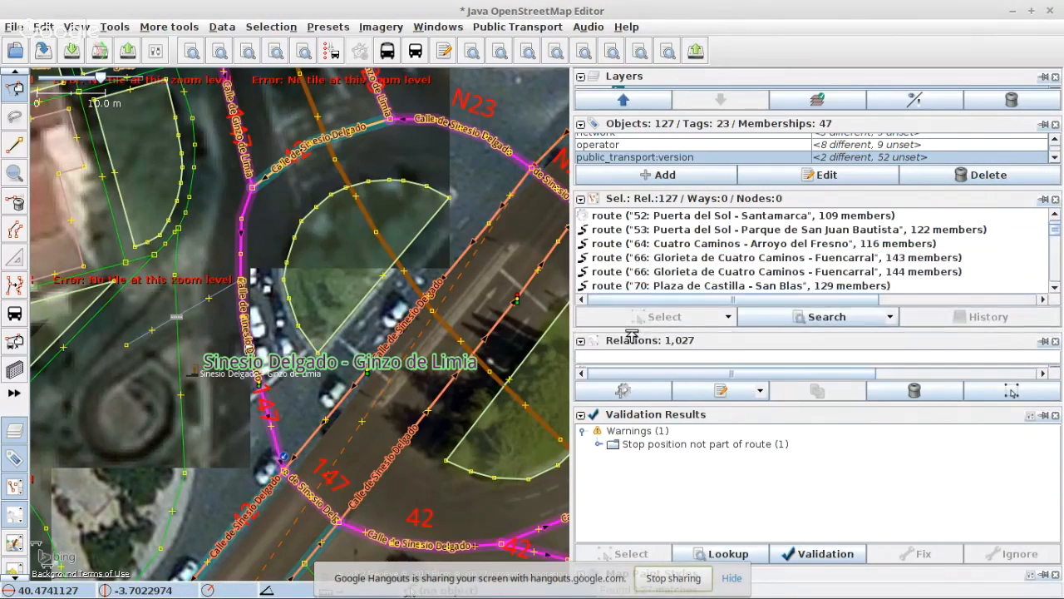
pyautogui.click(658, 258)
pyautogui.keyDown('ctrl'); pyautogui.click(656, 271); pyautogui.keyUp('ctrl')
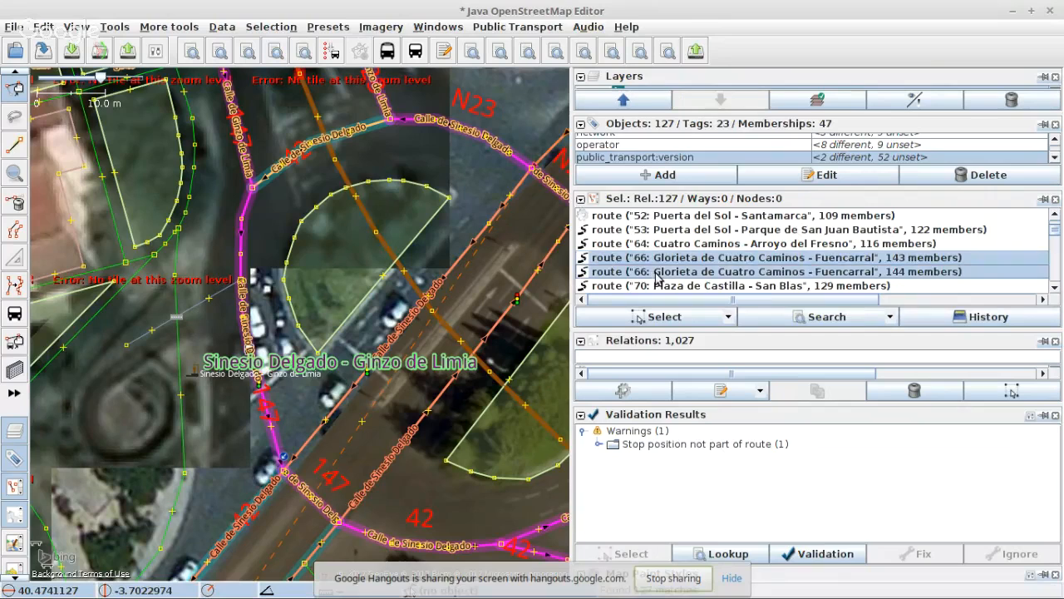
pyautogui.scroll(-1, 690, 262)
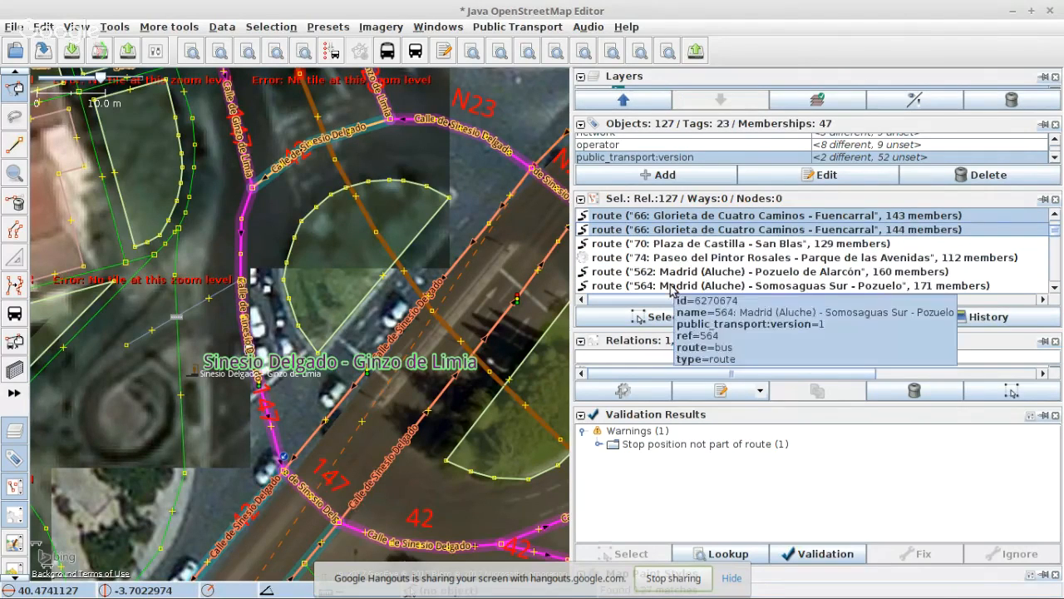
pyautogui.click(645, 320)
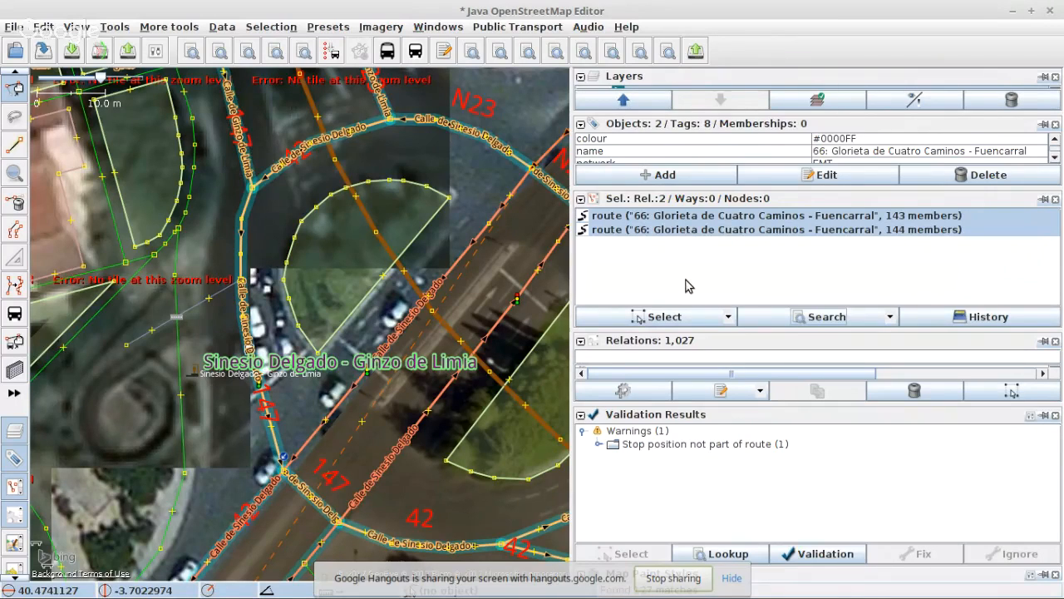
# - Validate the two route 66 relations and open the 143-member one listed under the 'forward/backward' role warning for editing
pyautogui.click(832, 545)
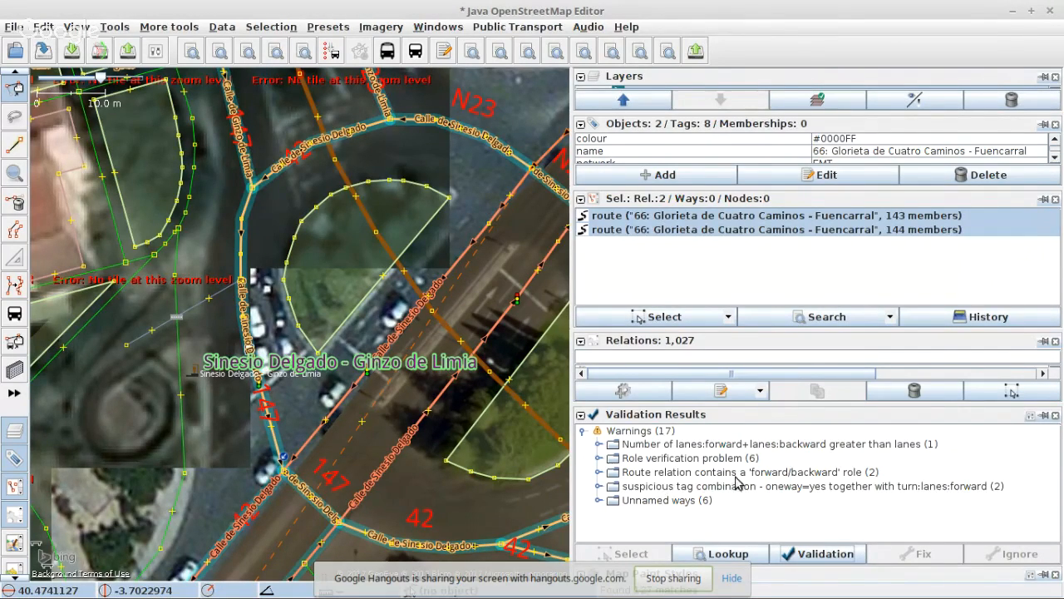
pyautogui.click(598, 473)
pyautogui.click(730, 487)
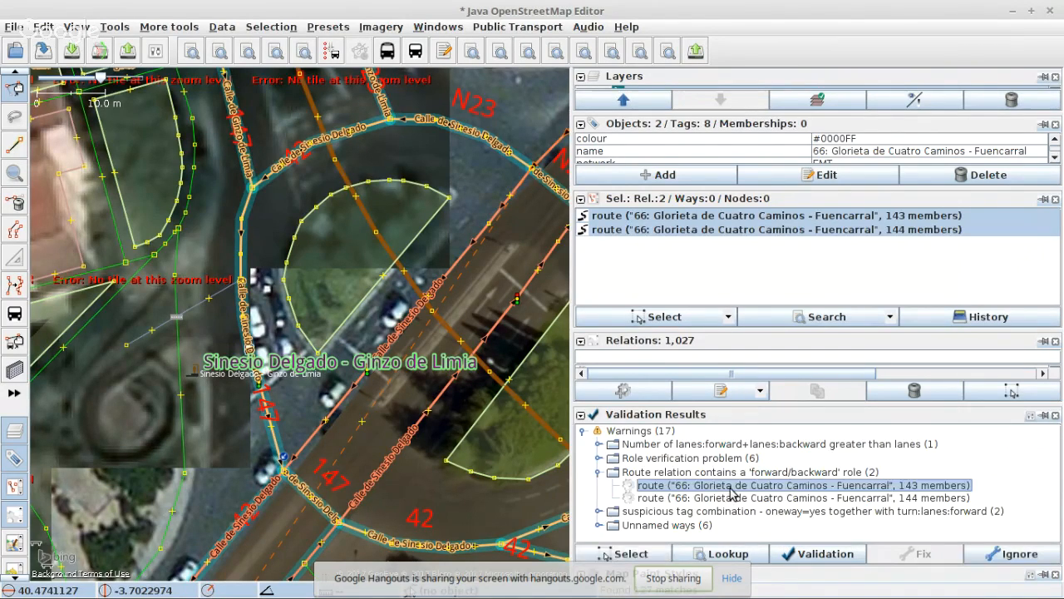
pyautogui.rightClick(731, 492)
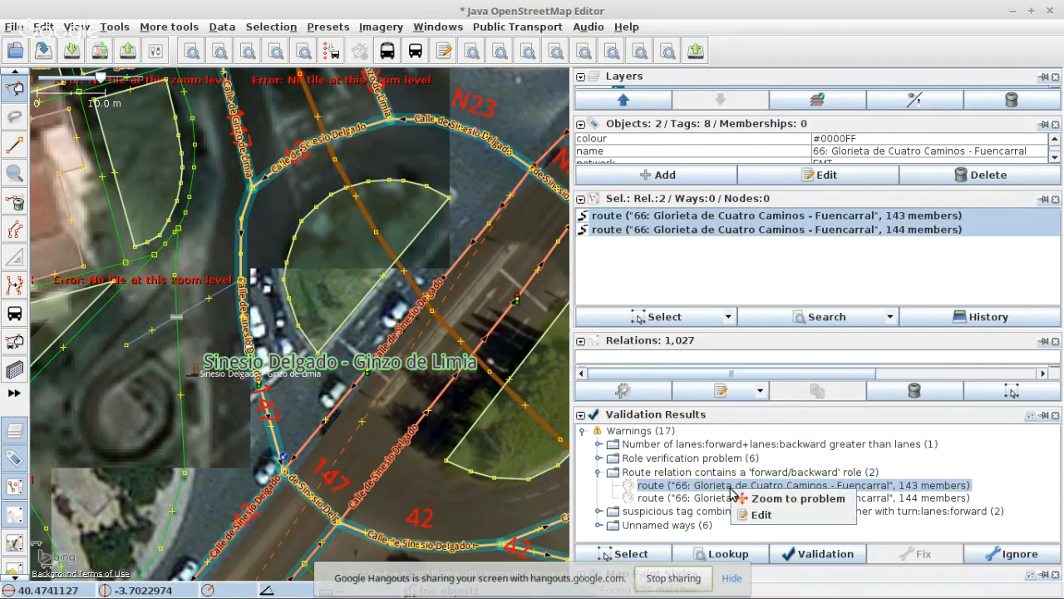
pyautogui.click(761, 515)
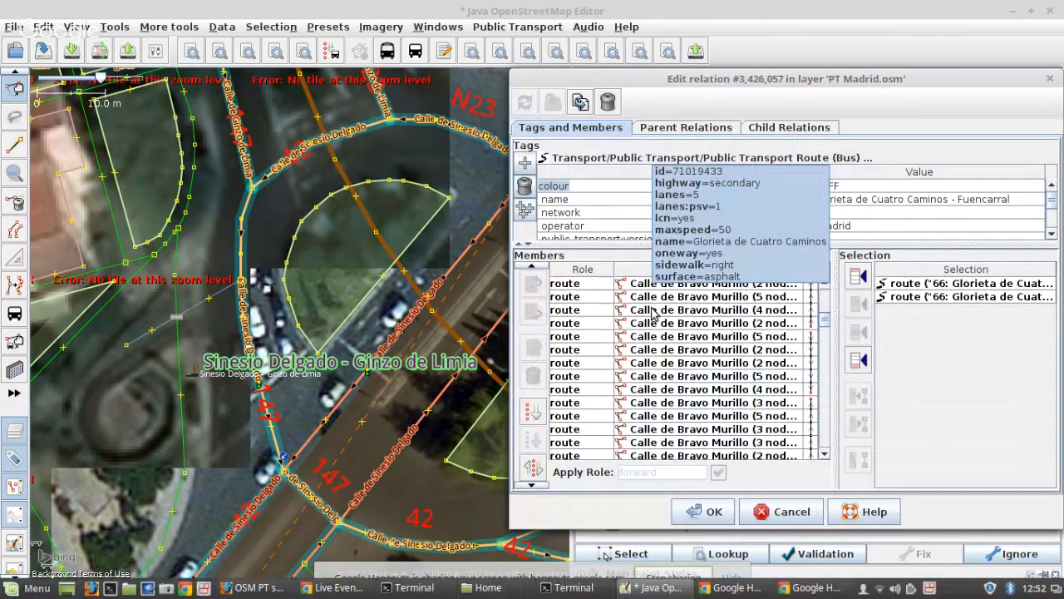
# - Inspect the forward-role highway (4 nodes) member on the map, set the 143-member route 66 relation's public_transport:version to 1, and save it
pyautogui.scroll(-10, 653, 332)
pyautogui.rightClick(648, 355)
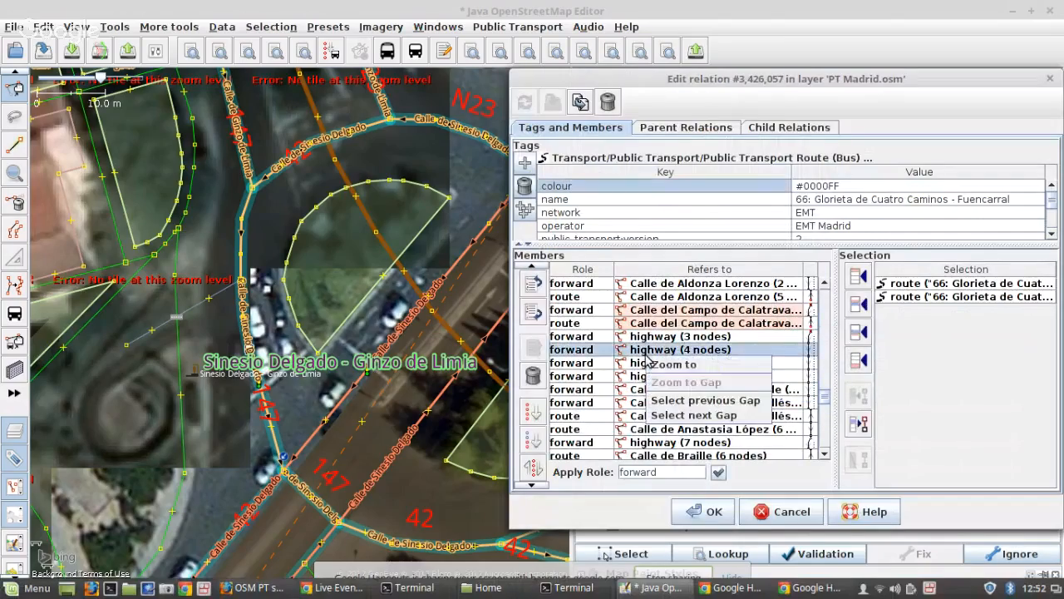
pyautogui.click(676, 372)
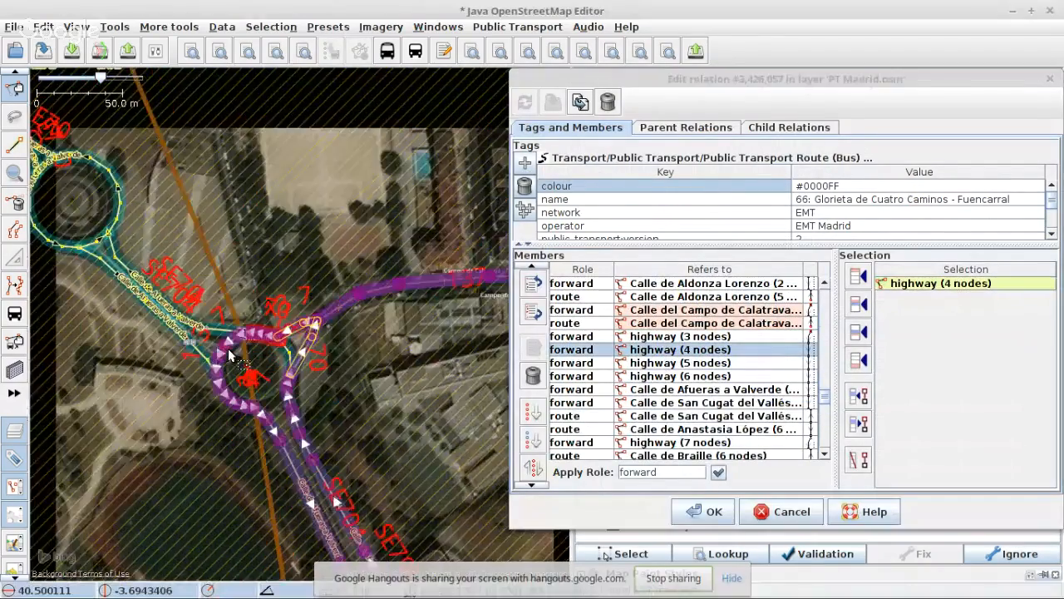
pyautogui.scroll(-3, 228, 349)
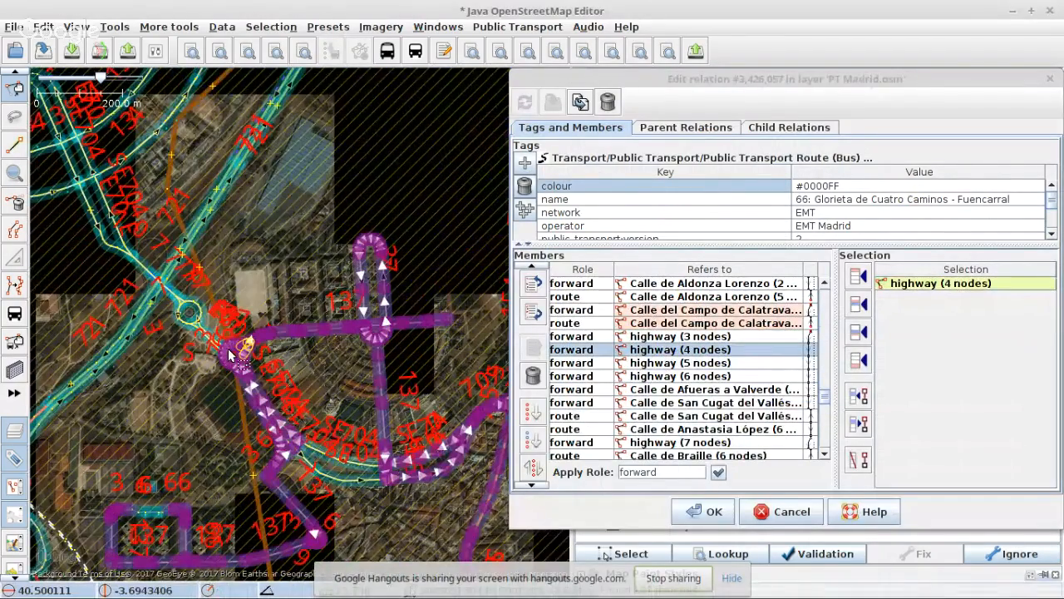
pyautogui.scroll(4, 231, 355)
pyautogui.scroll(-1, 804, 208)
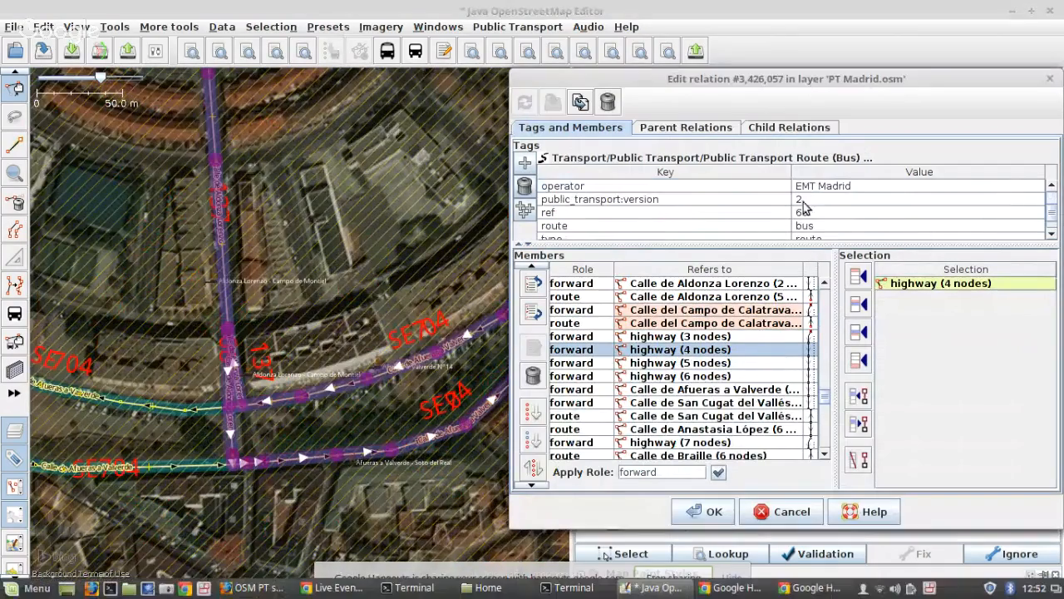
pyautogui.doubleClick(803, 202)
pyautogui.write('1')
pyautogui.press('Return')
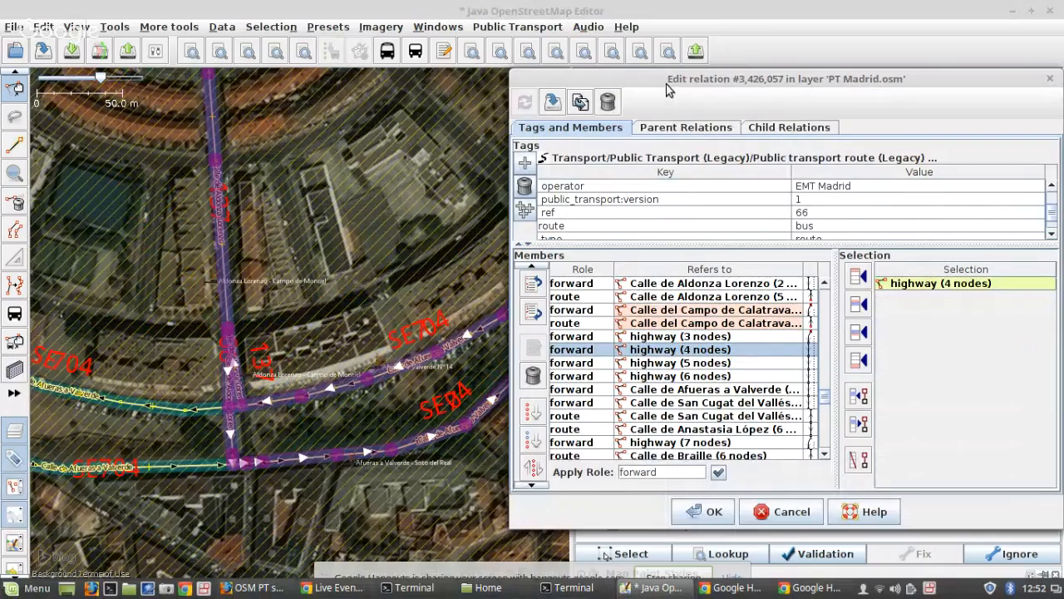
pyautogui.moveTo(669, 90); pyautogui.dragTo(536, 52)
pyautogui.click(578, 474)
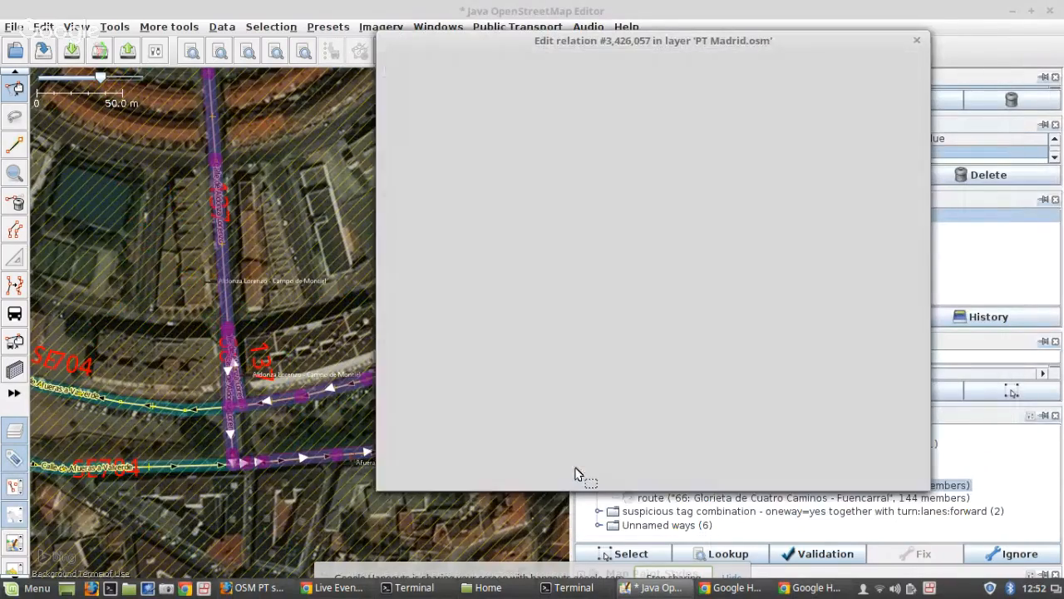
# - Edit the 144-member route 66 relation, setting public_transport:version to 1, inspect its Calle de San Cugat del Vallés member on the map, and save
pyautogui.rightClick(680, 499)
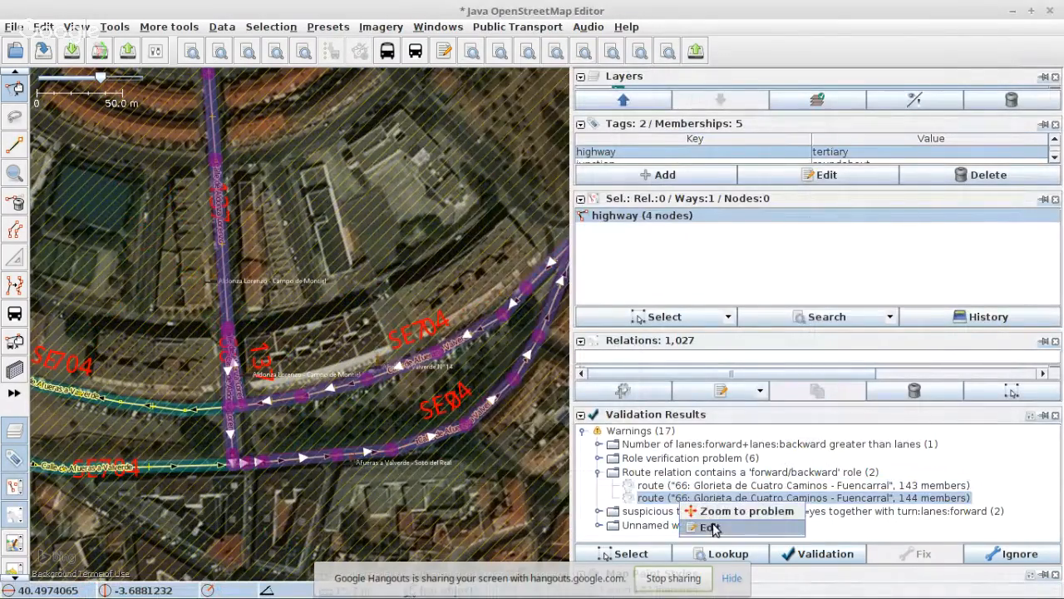
pyautogui.click(709, 527)
pyautogui.scroll(-1, 695, 193)
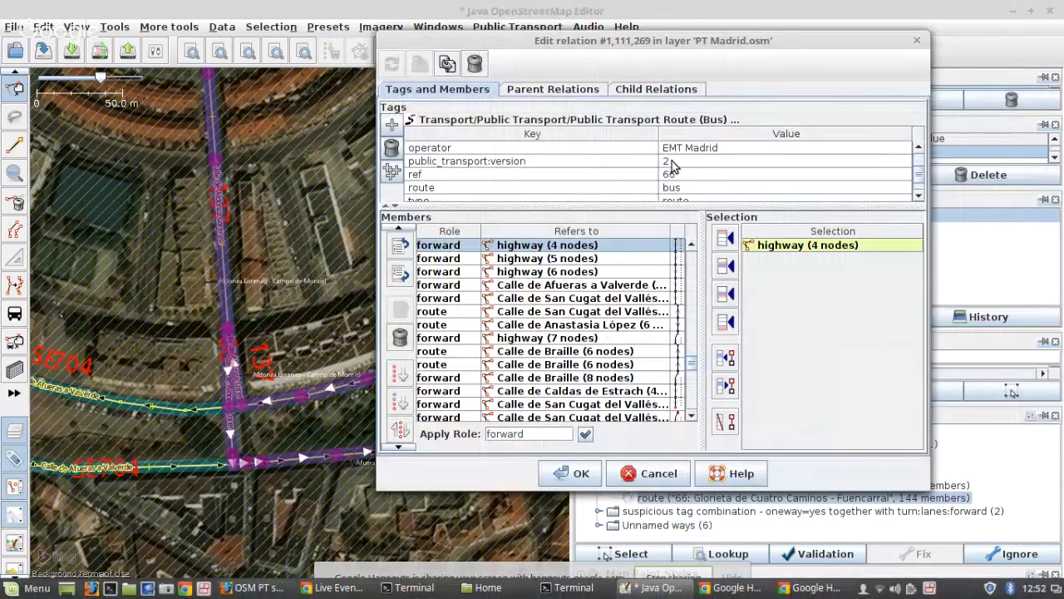
pyautogui.doubleClick(672, 164)
pyautogui.write('1')
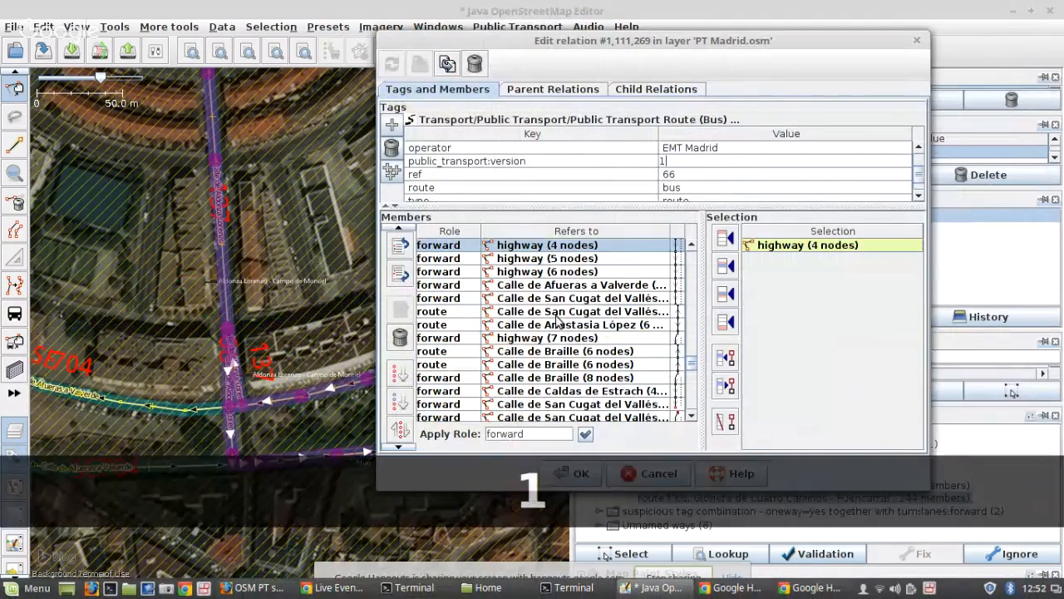
pyautogui.click(556, 314)
pyautogui.rightClick(558, 318)
pyautogui.click(583, 325)
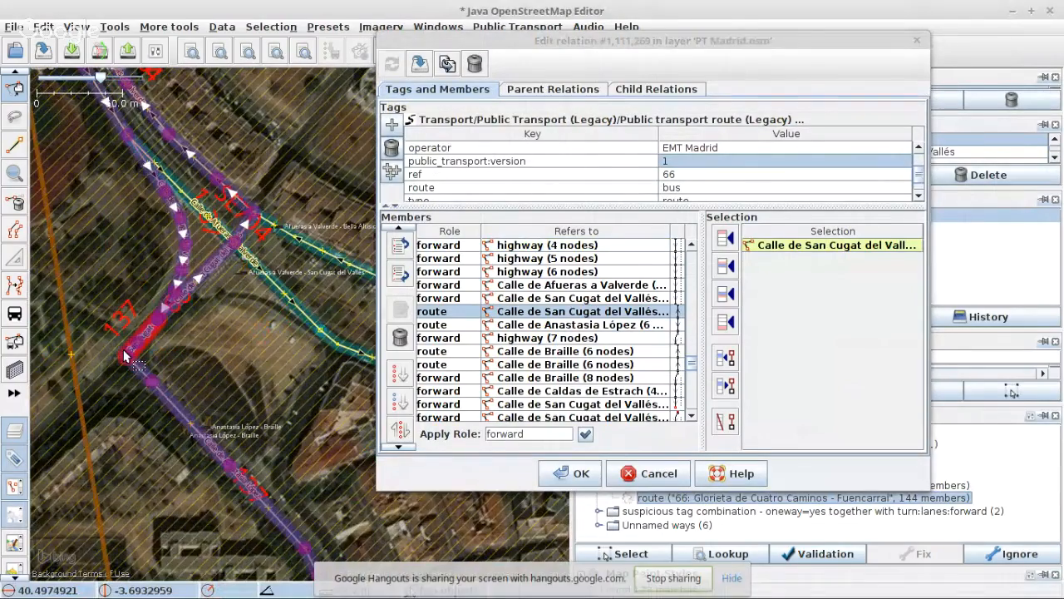
pyautogui.click(572, 472)
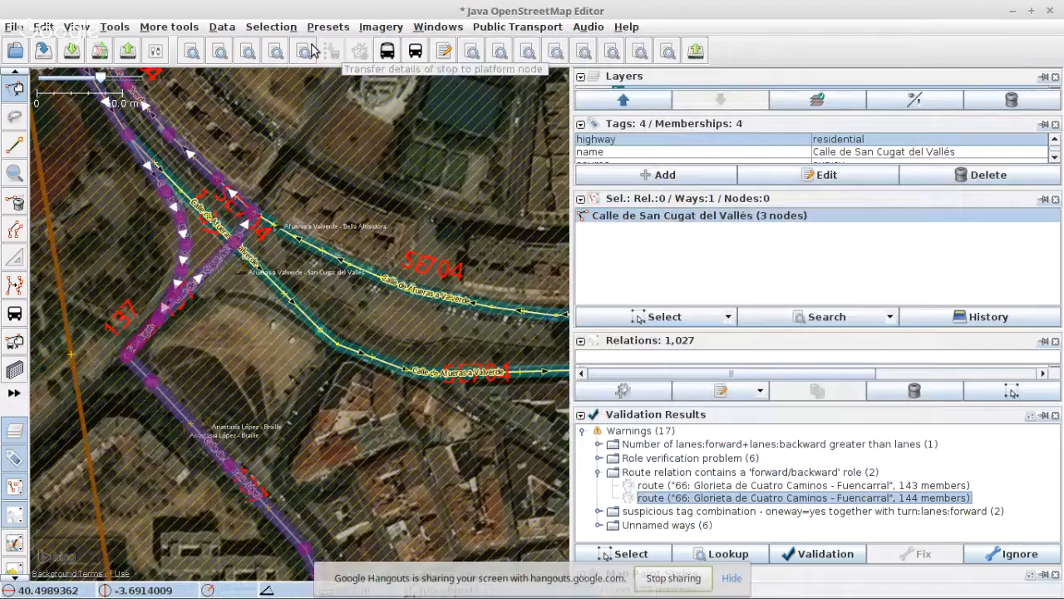
# - Run the saved route search, narrow the selection to the two "Bus 82" Barrio Peñagrande–Moncloa routes, and validate them
pyautogui.click(275, 55)
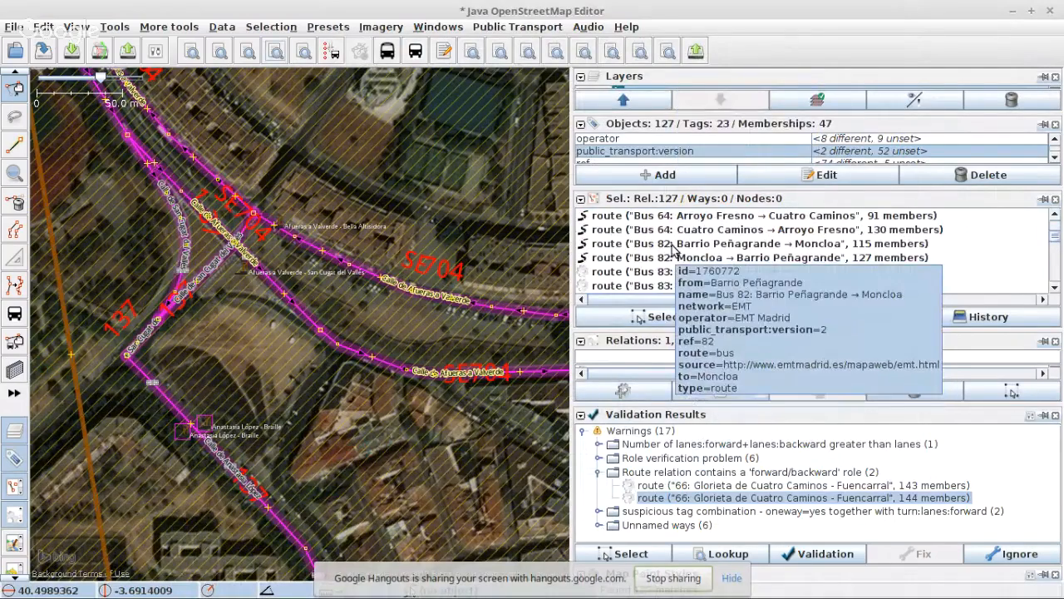
pyautogui.click(670, 245)
pyautogui.keyDown('ctrl'); pyautogui.click(663, 259); pyautogui.keyUp('ctrl')
pyautogui.click(655, 314)
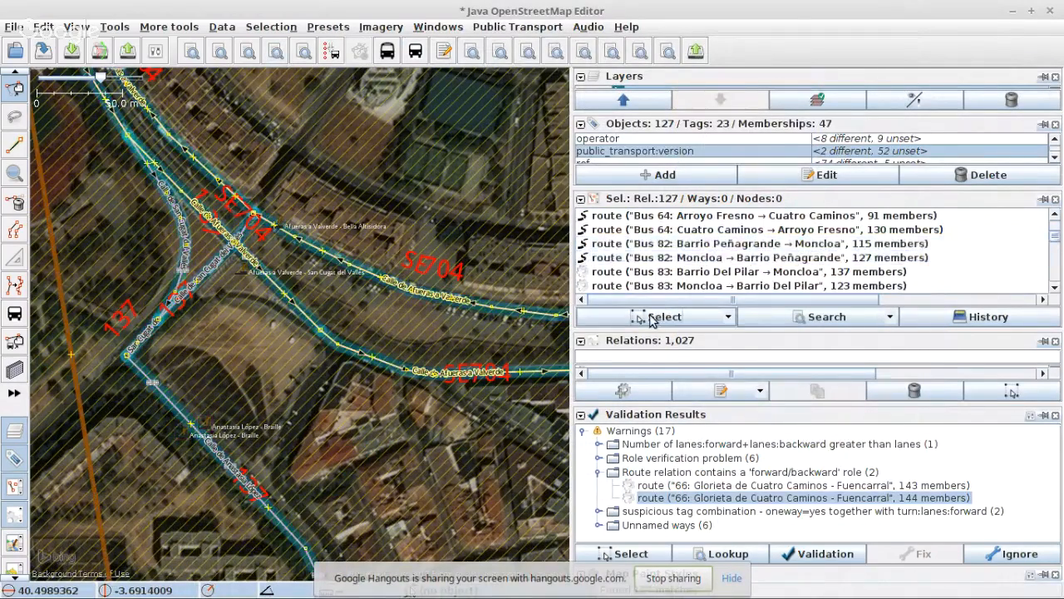
pyautogui.rightClick(667, 236)
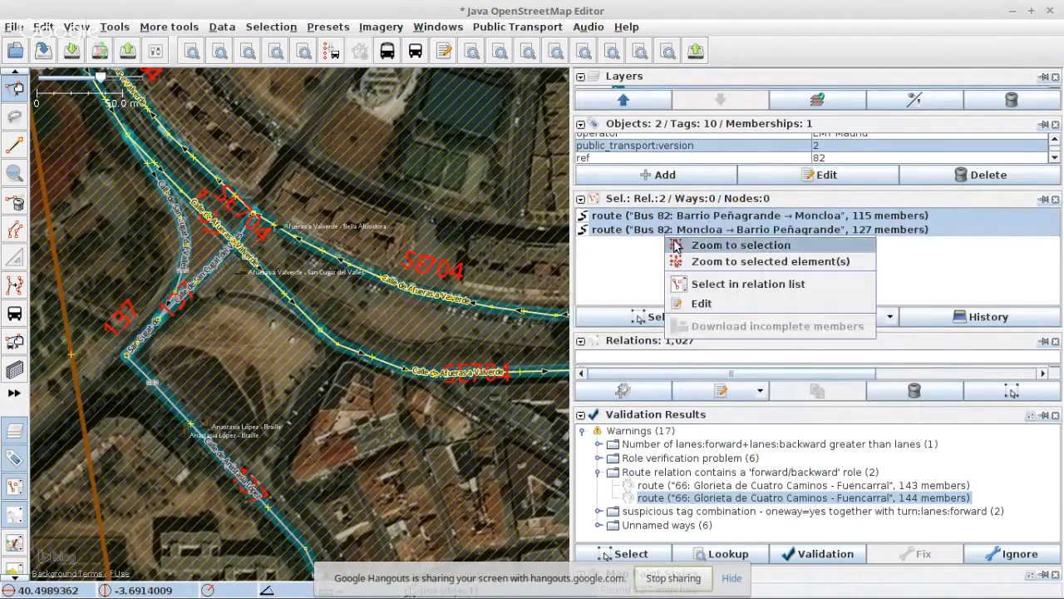
pyautogui.click(709, 285)
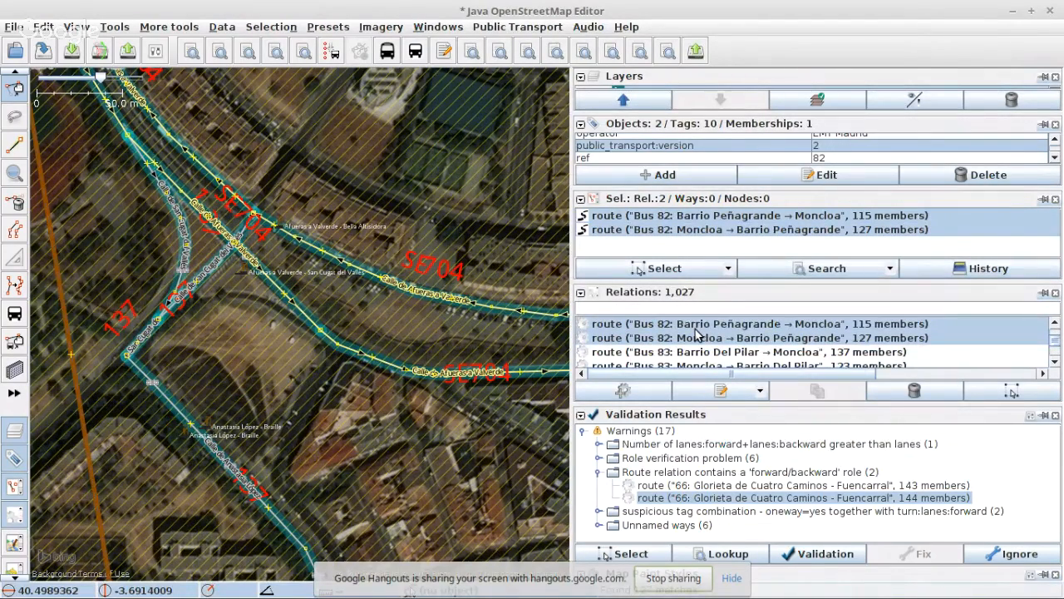
pyautogui.click(818, 554)
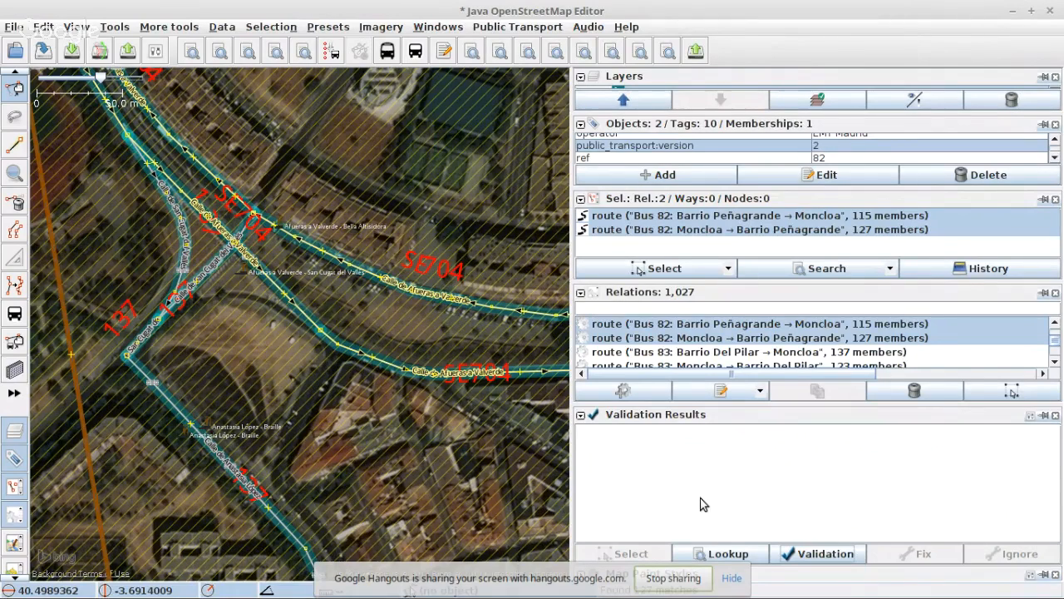
# - Open both Bus 82 relations for editing and zoom to the "Meléndez Valdés - Princesa" platform of the Moncloa → Barrio Peñagrande relation
pyautogui.rightClick(675, 233)
pyautogui.click(712, 297)
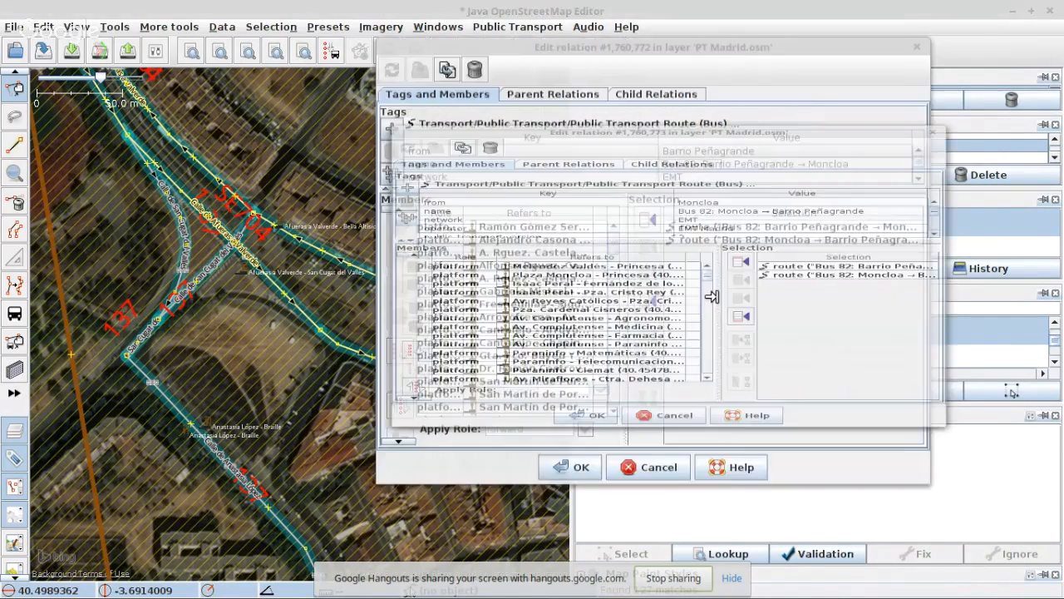
pyautogui.rightClick(572, 264)
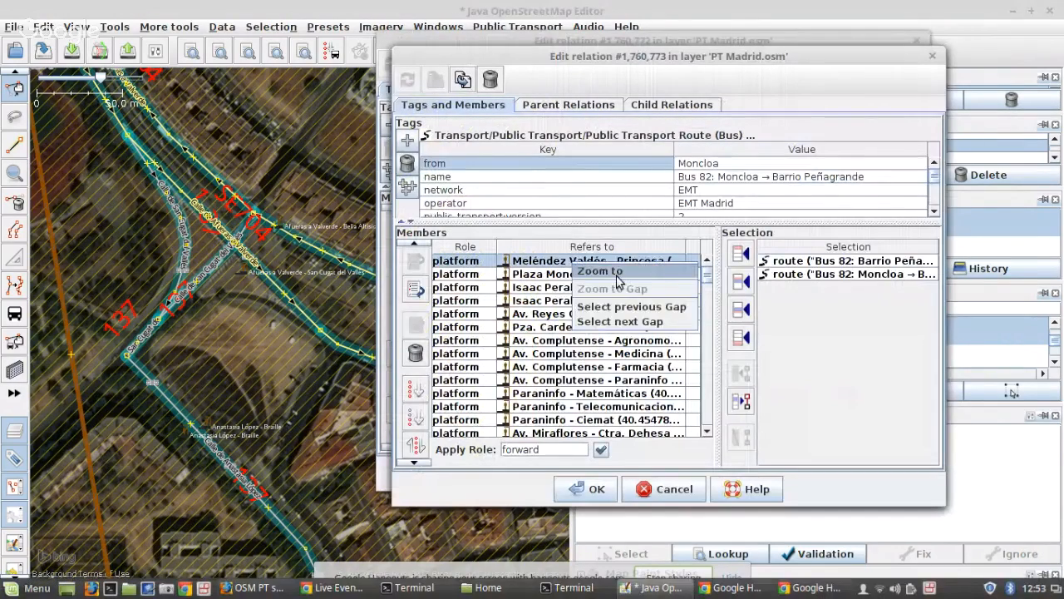
pyautogui.click(597, 269)
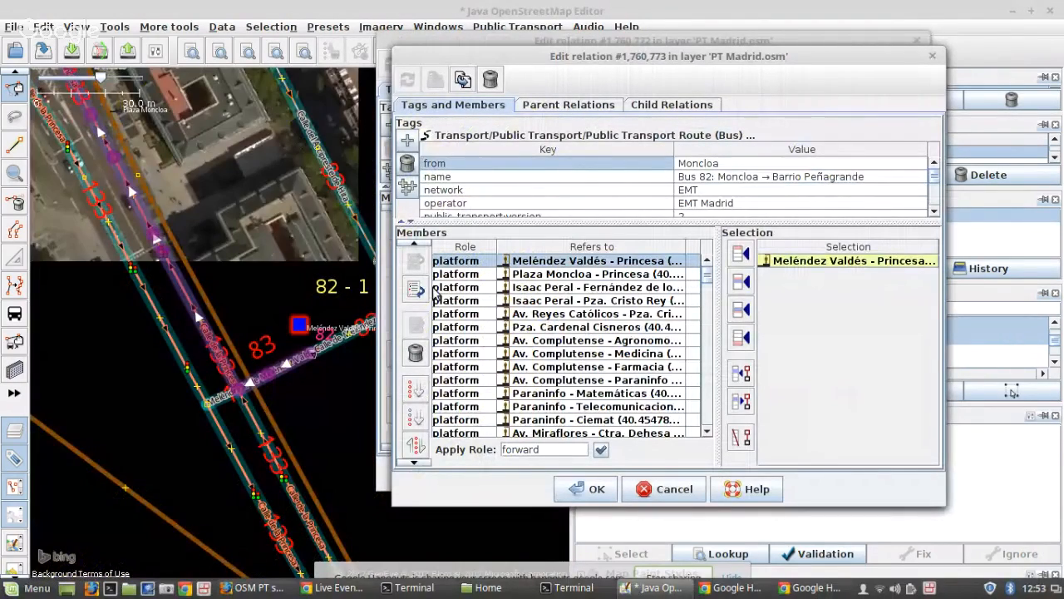
# - Follow the Bus 82 Moncloa → Barrio Peñagrande route on the map from its first platform, checking the stop order and way continuity
pyautogui.scroll(-3, 232, 291)
pyautogui.scroll(3, 231, 291)
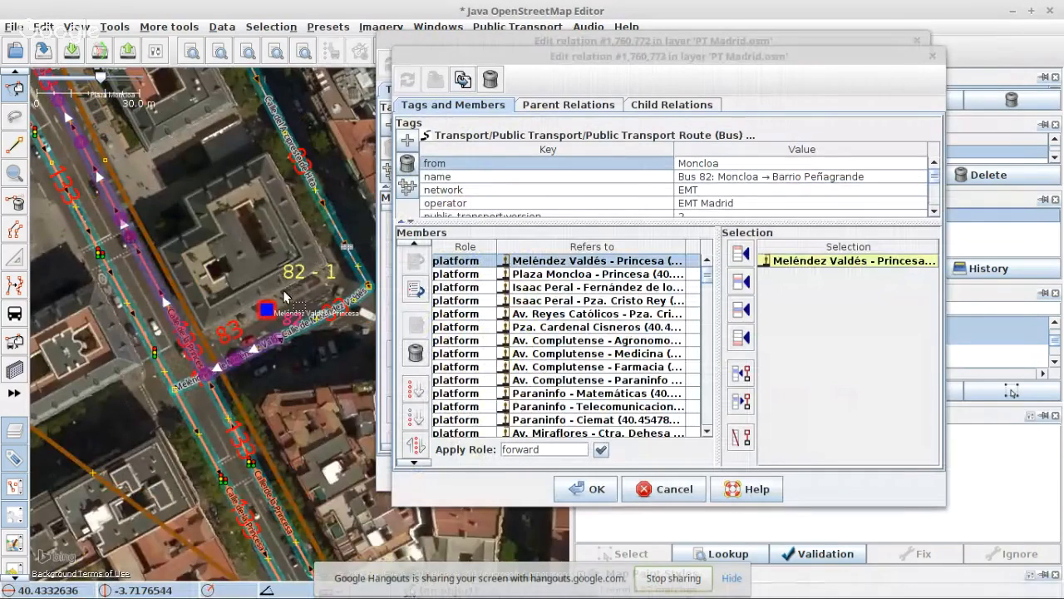
pyautogui.scroll(-2, 284, 297)
pyautogui.scroll(-2, 285, 297)
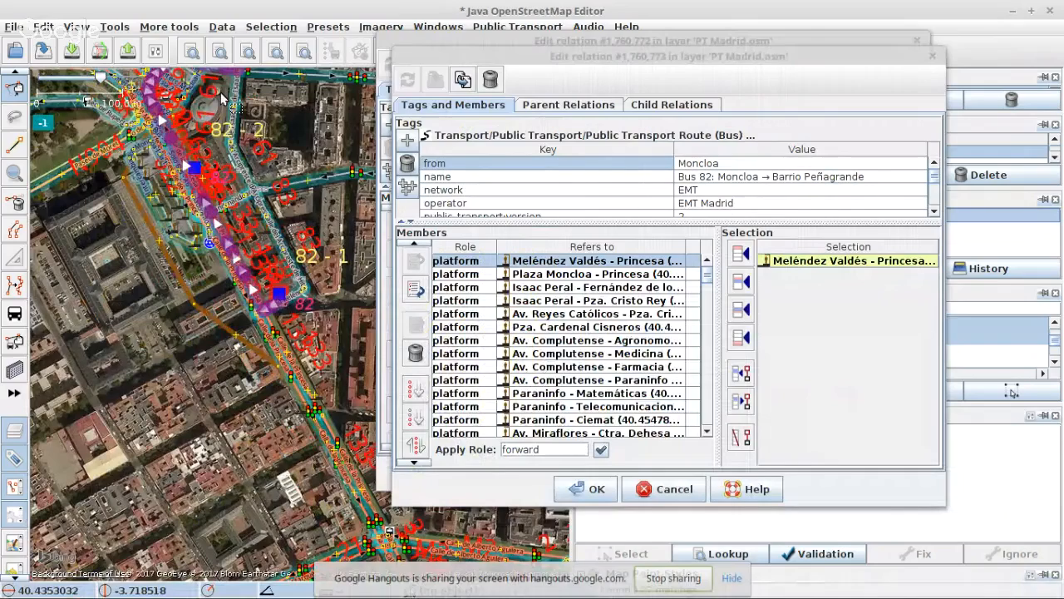
pyautogui.moveTo(286, 82); pyautogui.dragTo(285, 192)
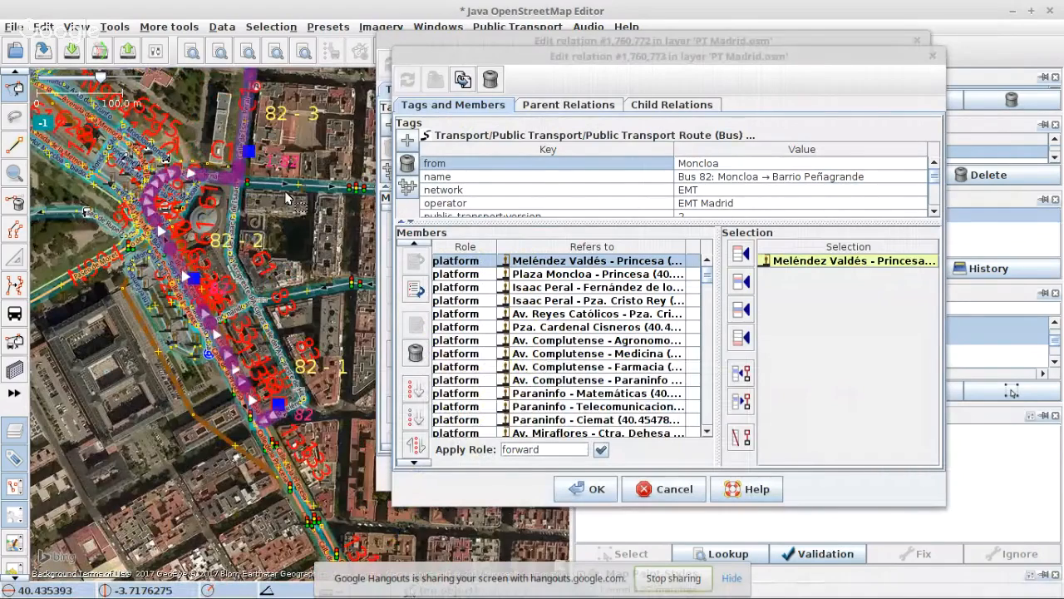
pyautogui.moveTo(291, 89); pyautogui.dragTo(257, 274)
pyautogui.moveTo(292, 174); pyautogui.dragTo(266, 327)
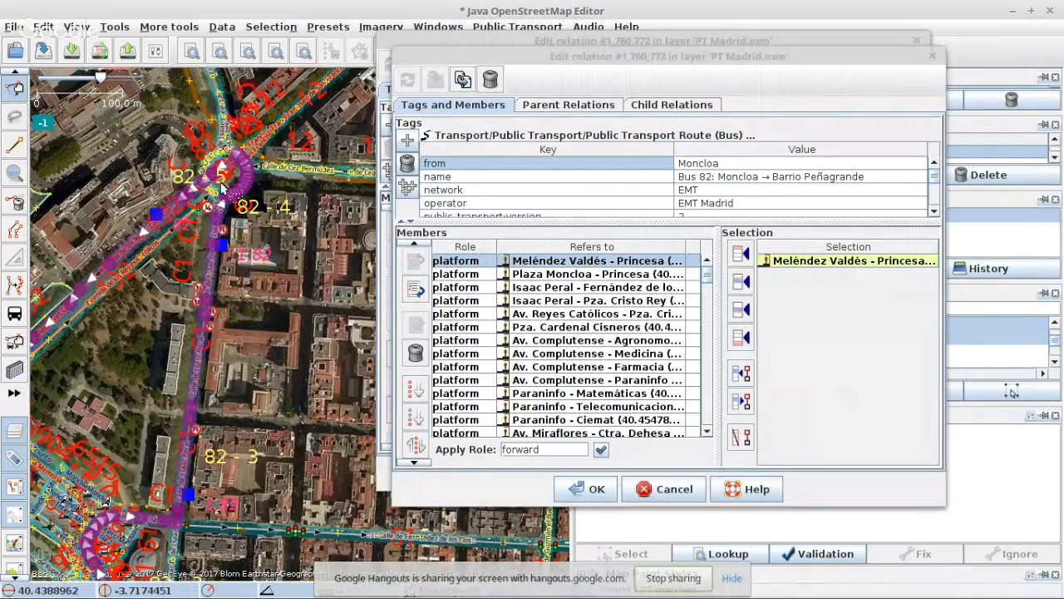
pyautogui.moveTo(148, 312); pyautogui.dragTo(369, 181)
# - Zoom to the relation's first way, Calle de Meléndez Valdés, and select the nearby "Meléndez Valdés - Princesa" platform to compare their positions
pyautogui.scroll(-1, 630, 345)
pyautogui.scroll(-3, 629, 345)
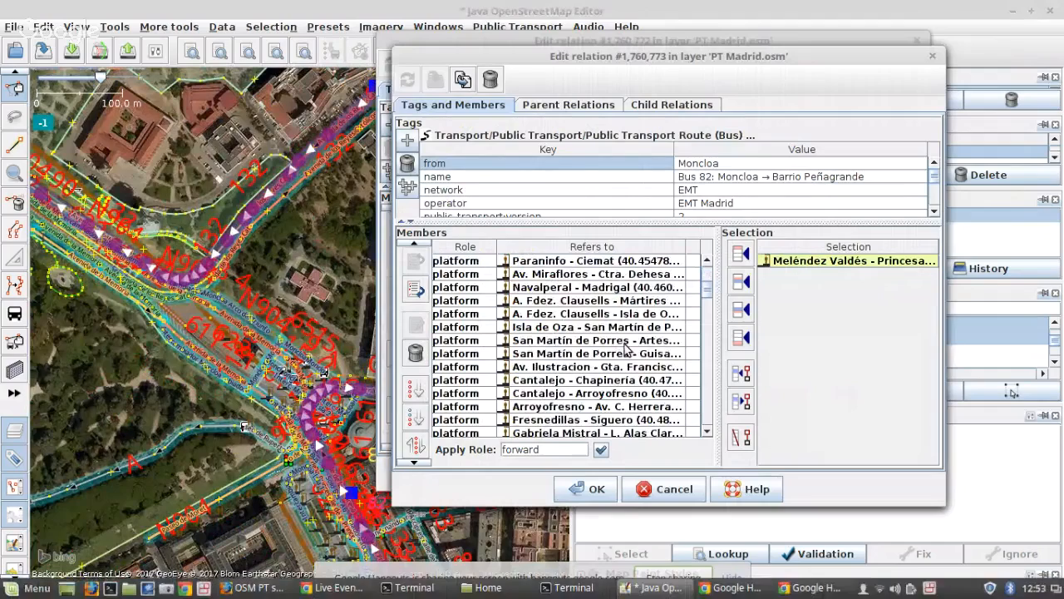
pyautogui.scroll(-3, 627, 349)
pyautogui.rightClick(581, 316)
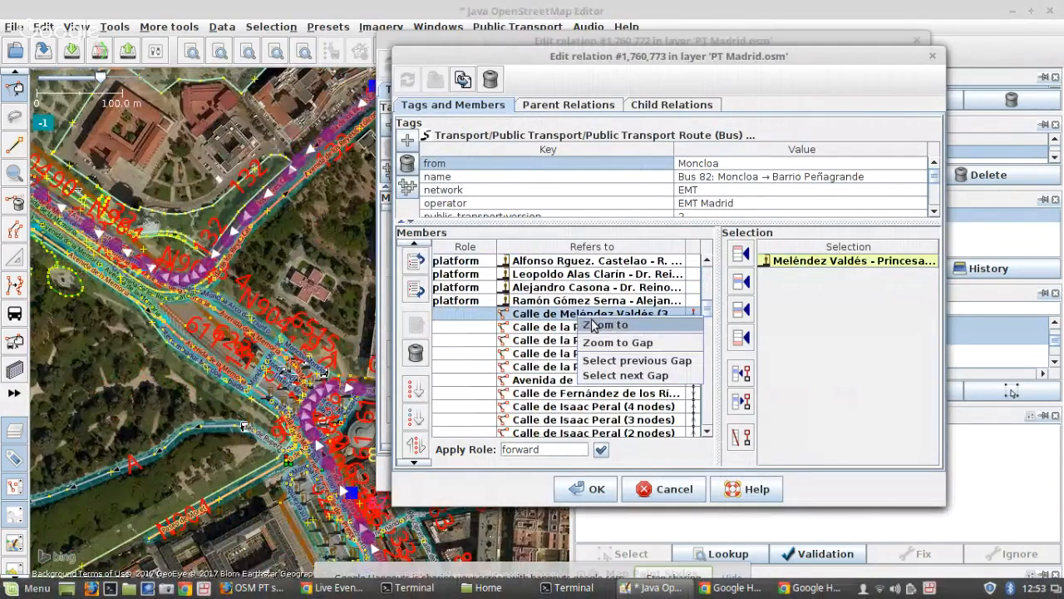
pyautogui.click(605, 324)
pyautogui.scroll(5, 311, 295)
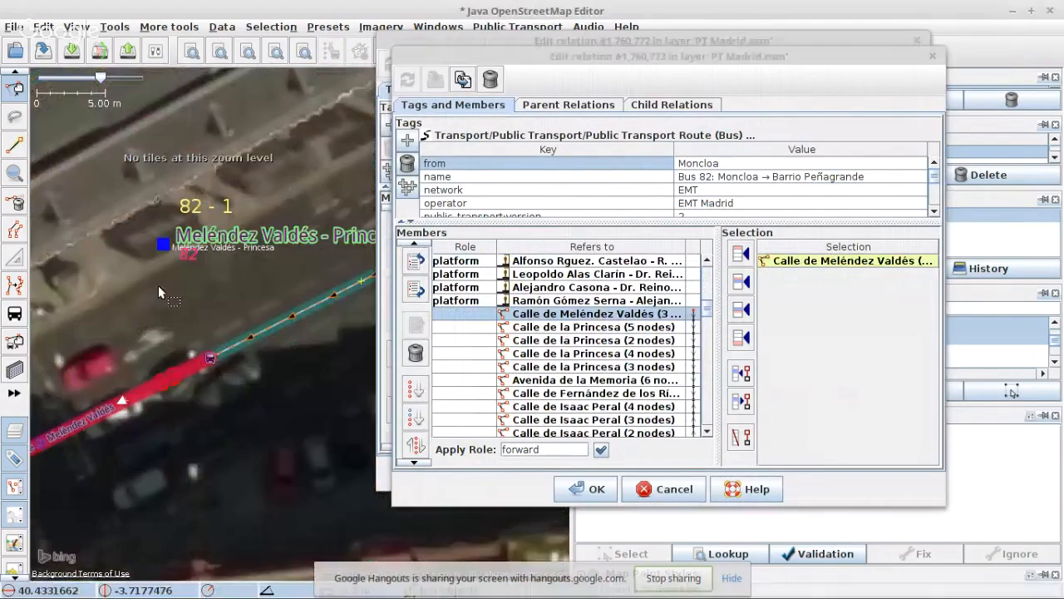
pyautogui.click(159, 243)
pyautogui.scroll(-1, 202, 263)
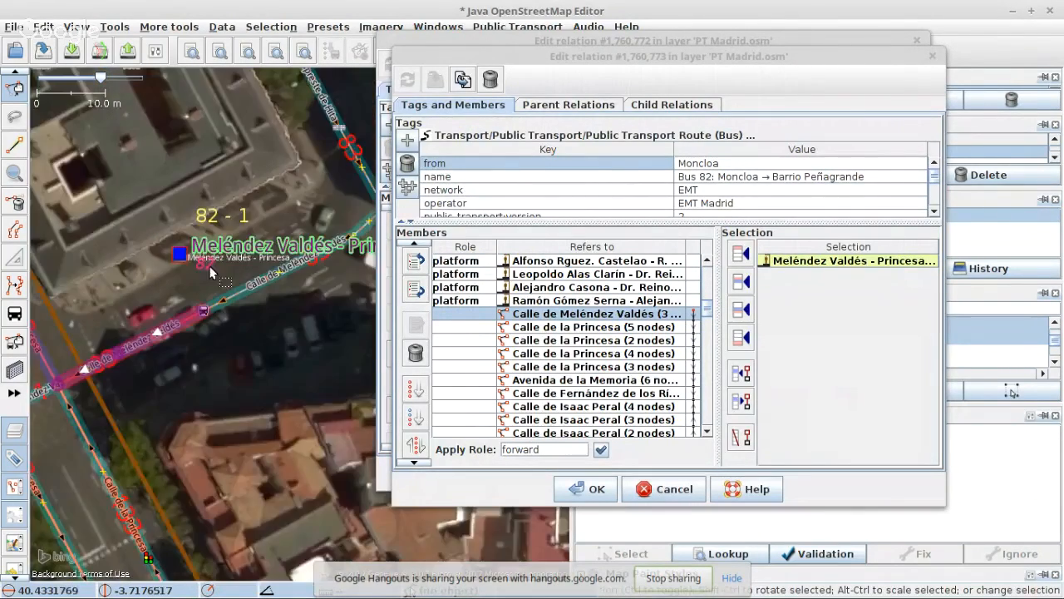
# - Find stop 82 - 2 on Calle de la Princesa, select its "Plaza Moncloa - Princesa" platform, and examine the surrounding interchange stops
pyautogui.scroll(-2, 210, 272)
pyautogui.moveTo(151, 182); pyautogui.dragTo(208, 328)
pyautogui.scroll(2, 202, 316)
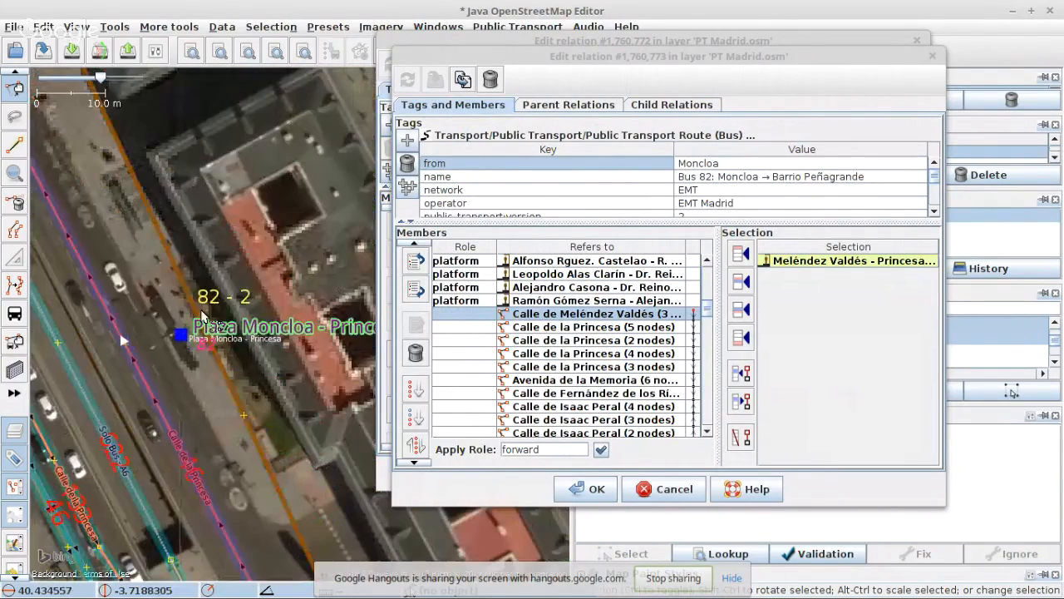
pyautogui.click(202, 316)
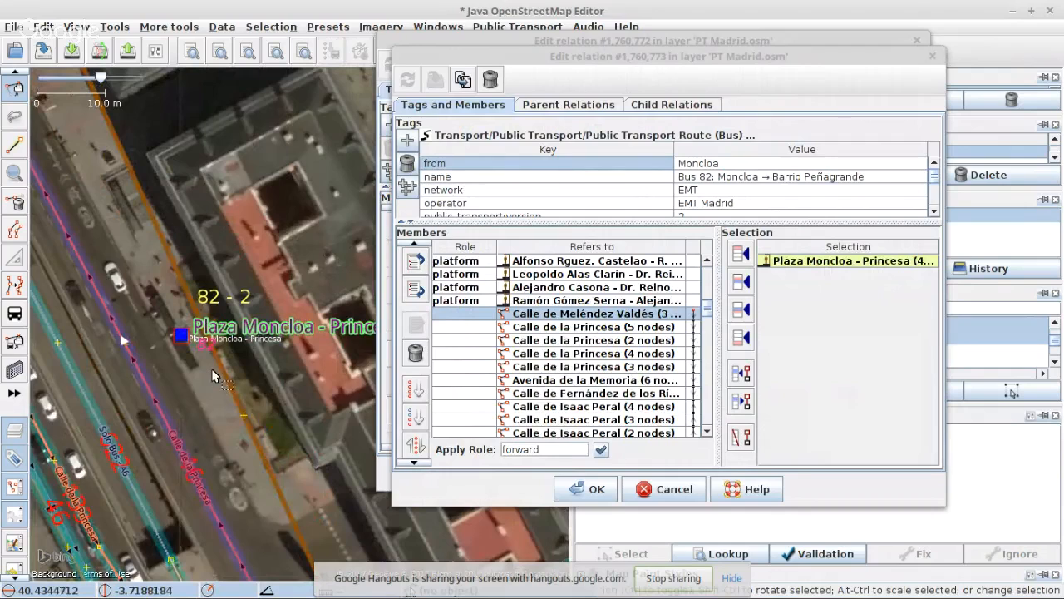
pyautogui.scroll(-1, 212, 369)
pyautogui.scroll(1, 146, 406)
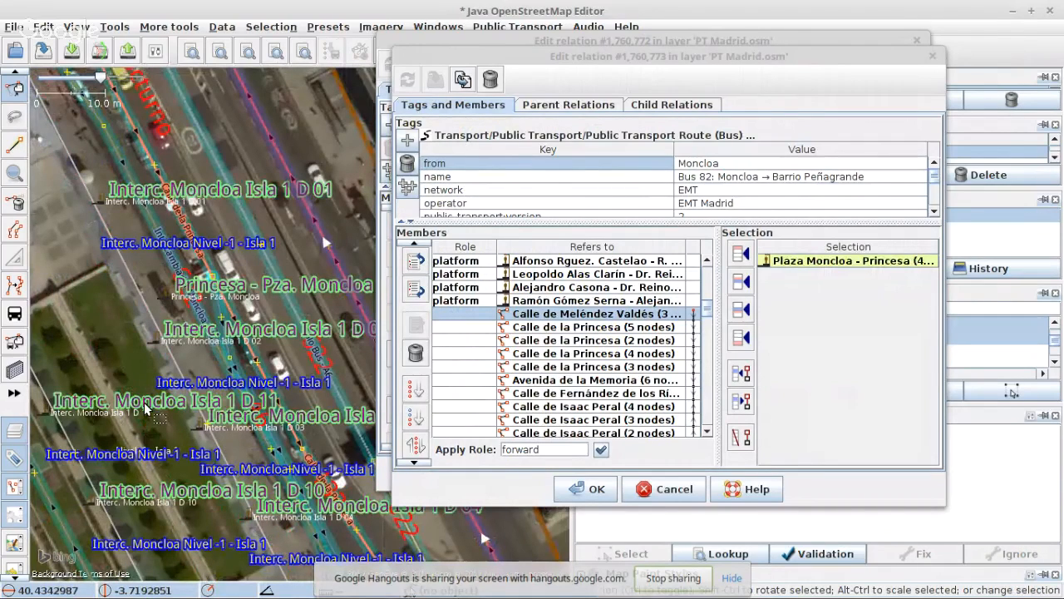
# - Select the "Isaac Peral - Fernández de los Ríos" platform at stop 82 - 3 and check the relation's member ways for continuity
pyautogui.scroll(-2, 146, 407)
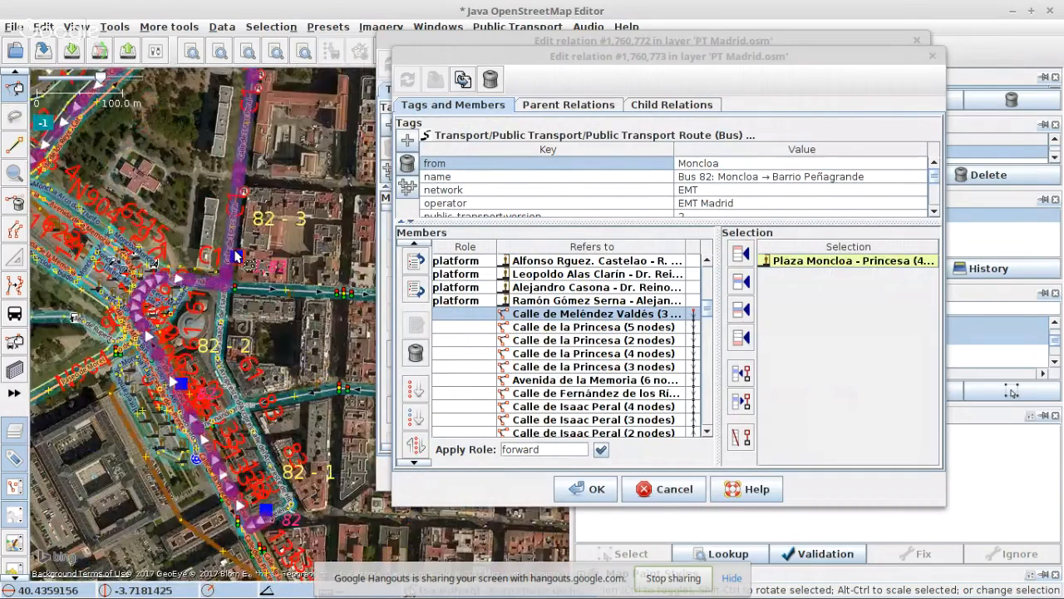
pyautogui.scroll(1, 236, 256)
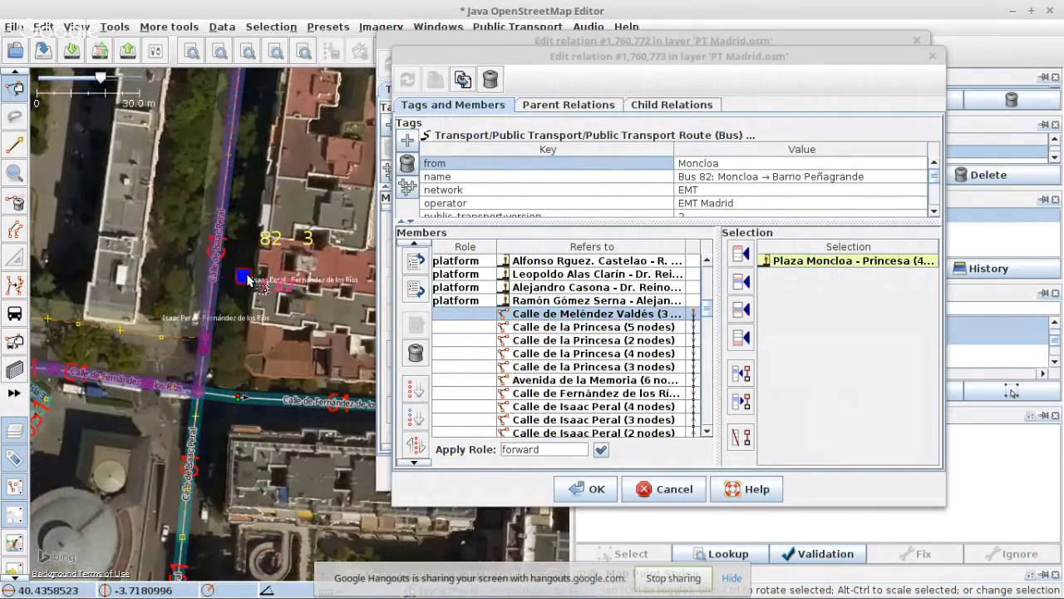
pyautogui.click(247, 277)
pyautogui.scroll(-1, 288, 297)
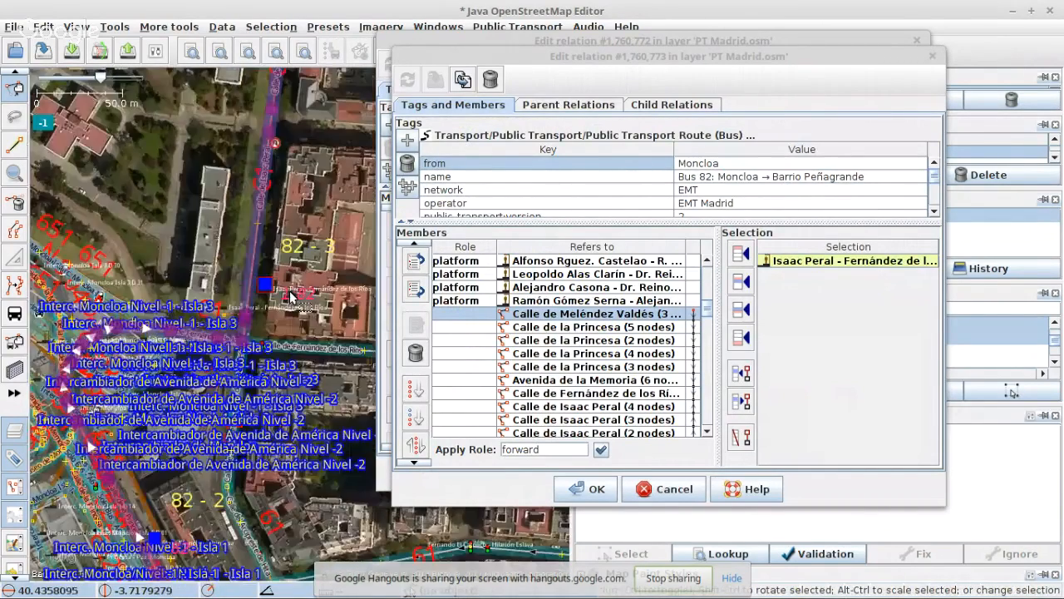
pyautogui.scroll(-1, 291, 297)
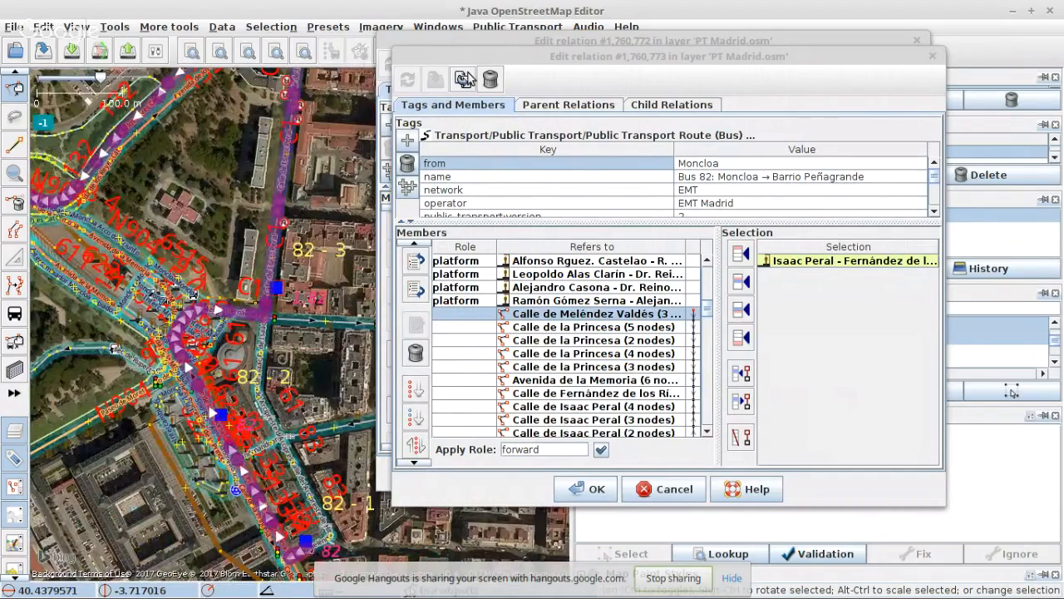
pyautogui.scroll(-15, 692, 379)
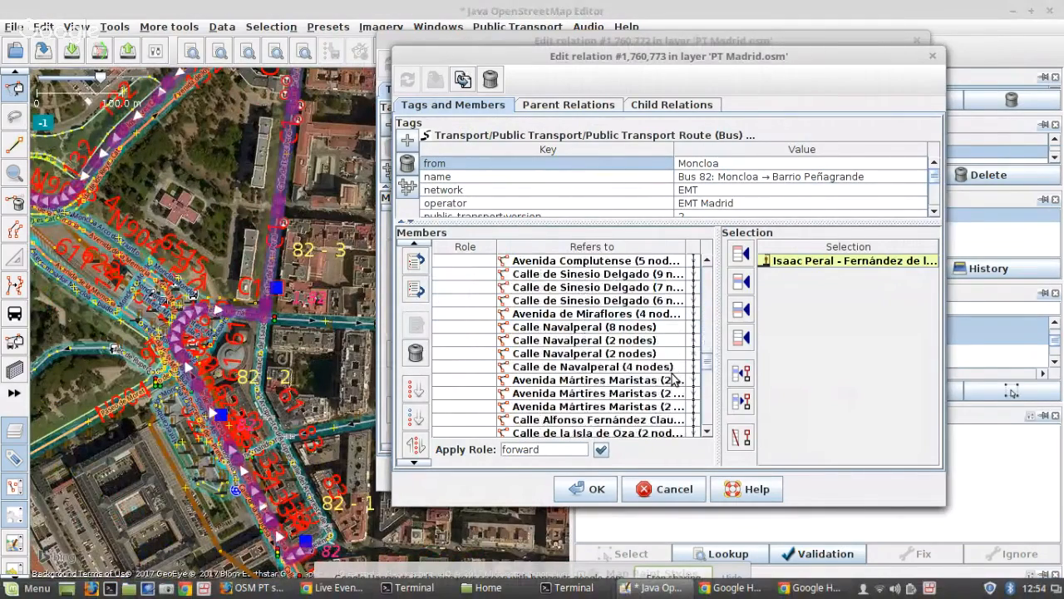
# - Check the remaining members of both Bus 82 relations for way continuity and accept both relation editors
pyautogui.scroll(-8, 682, 380)
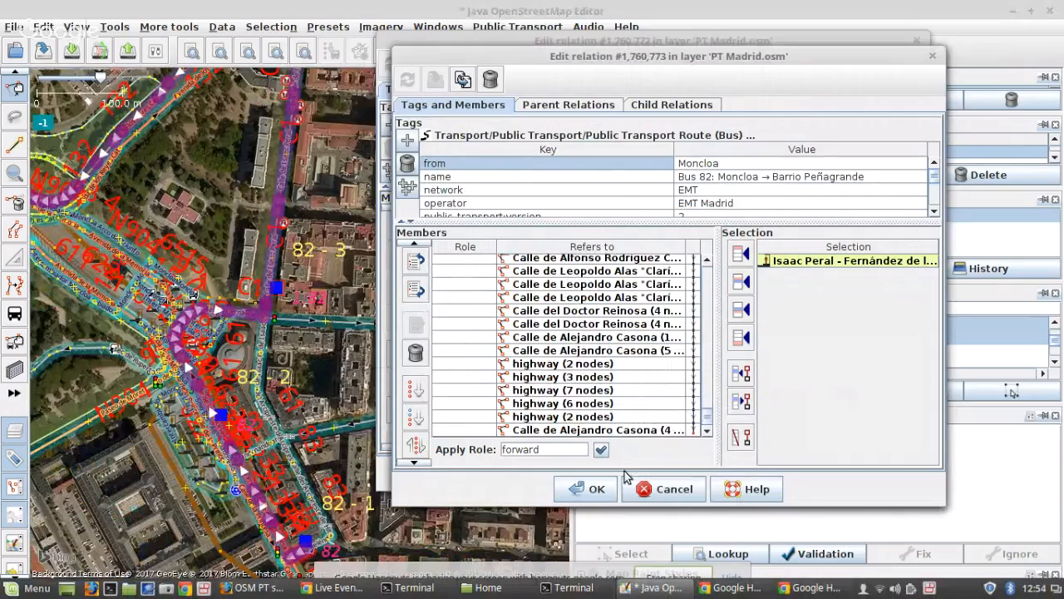
pyautogui.click(576, 491)
pyautogui.scroll(-10, 582, 363)
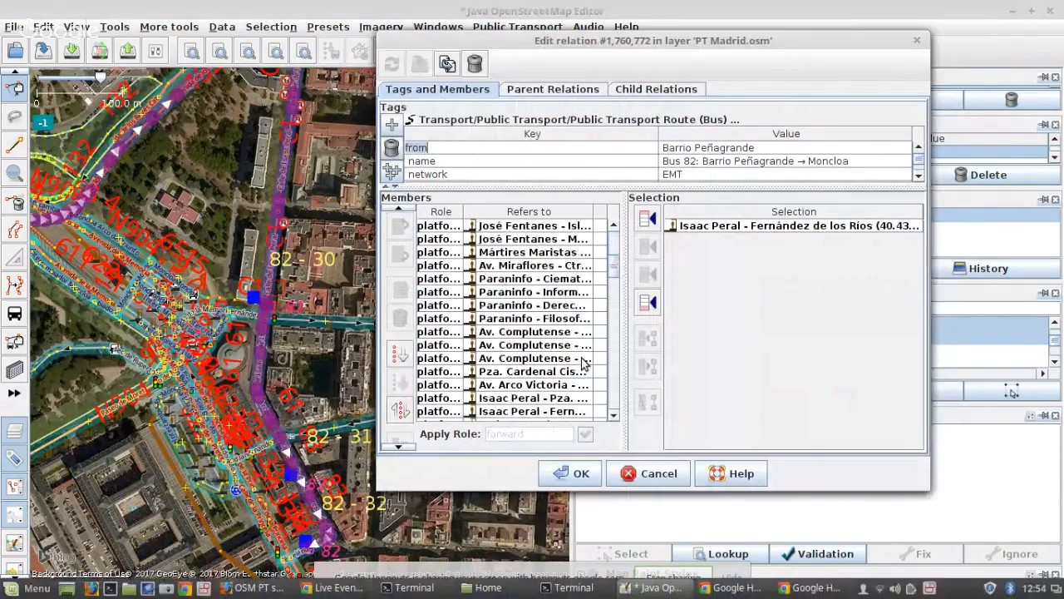
pyautogui.scroll(-12, 582, 364)
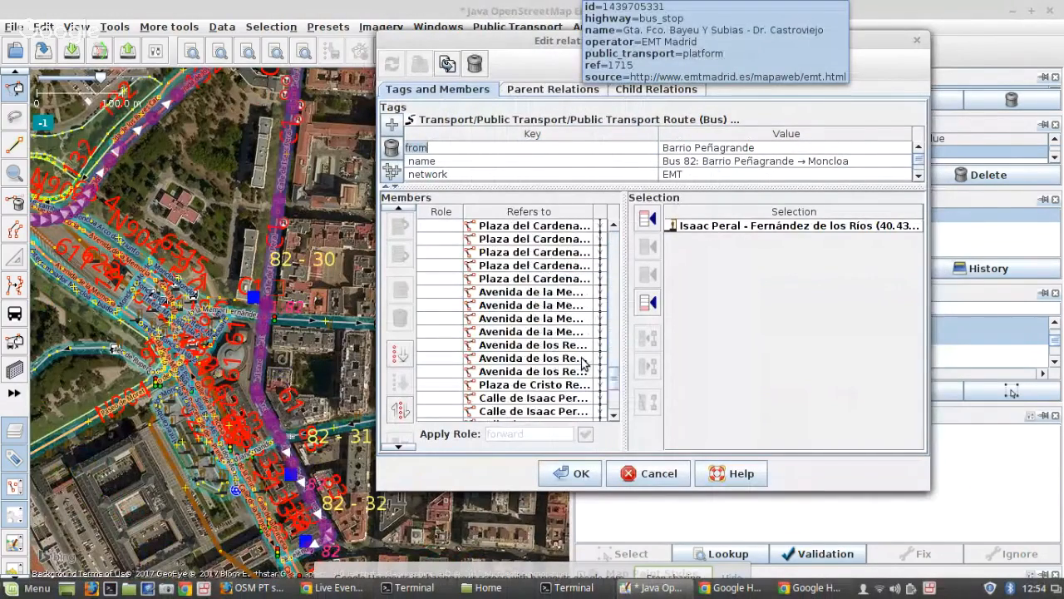
pyautogui.click(571, 473)
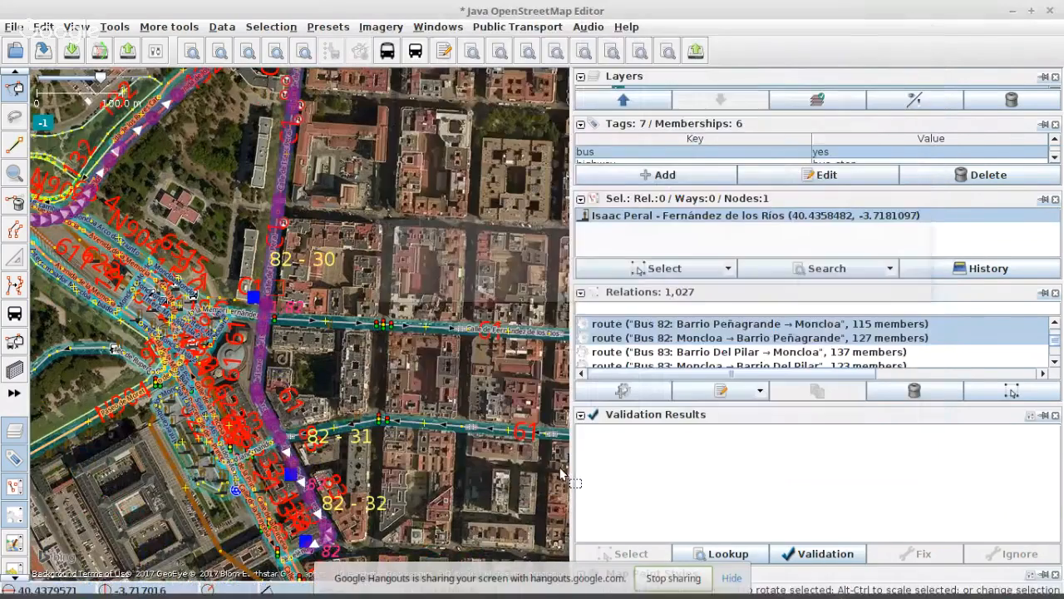
# - Select both Bus 82 route relations and run the search for modified objects that are not relations
pyautogui.rightClick(663, 346)
pyautogui.click(711, 356)
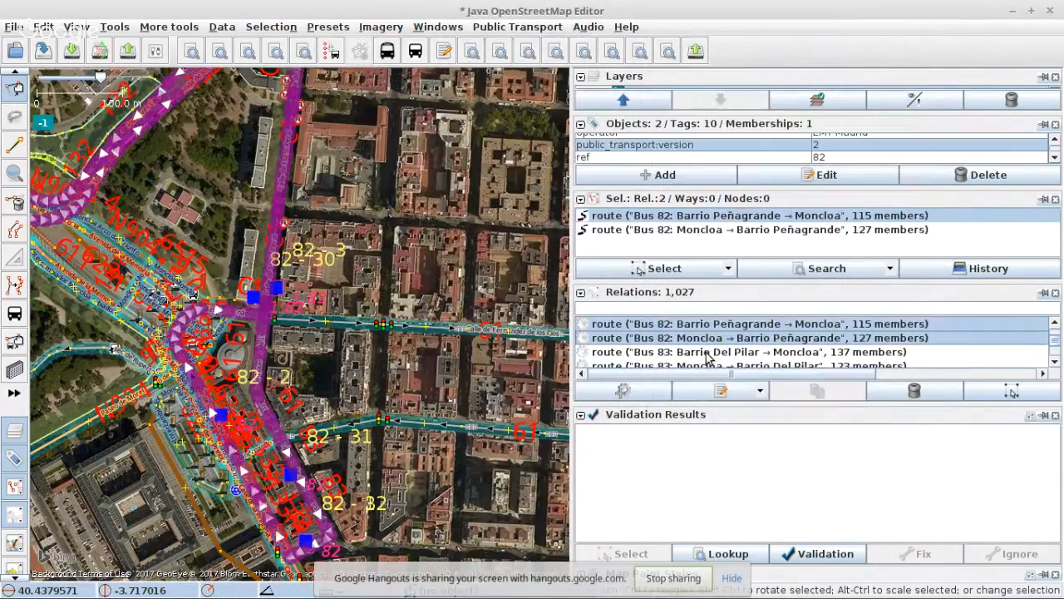
pyautogui.click(666, 53)
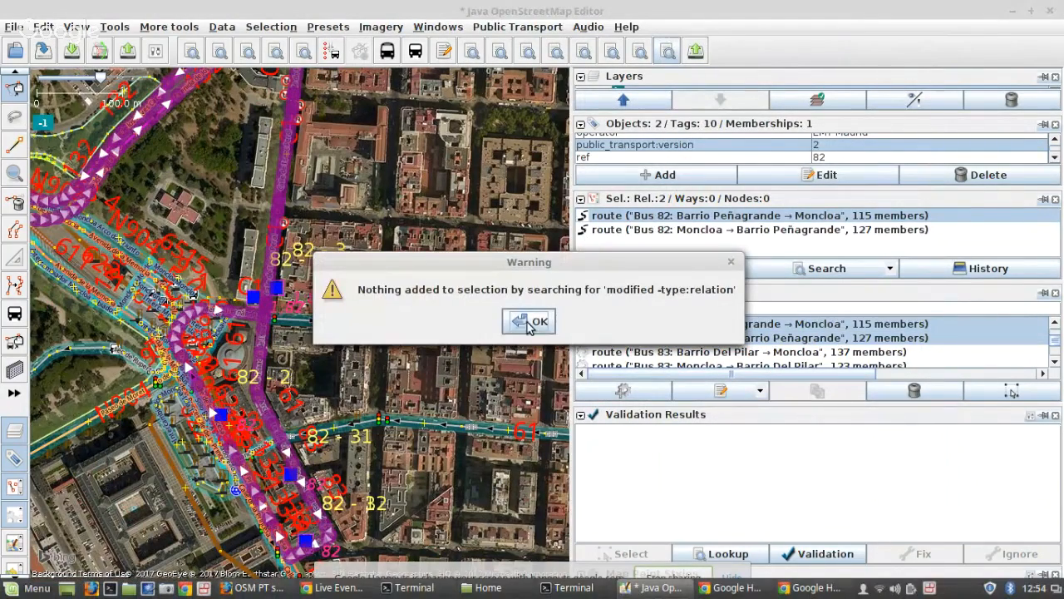
pyautogui.click(529, 322)
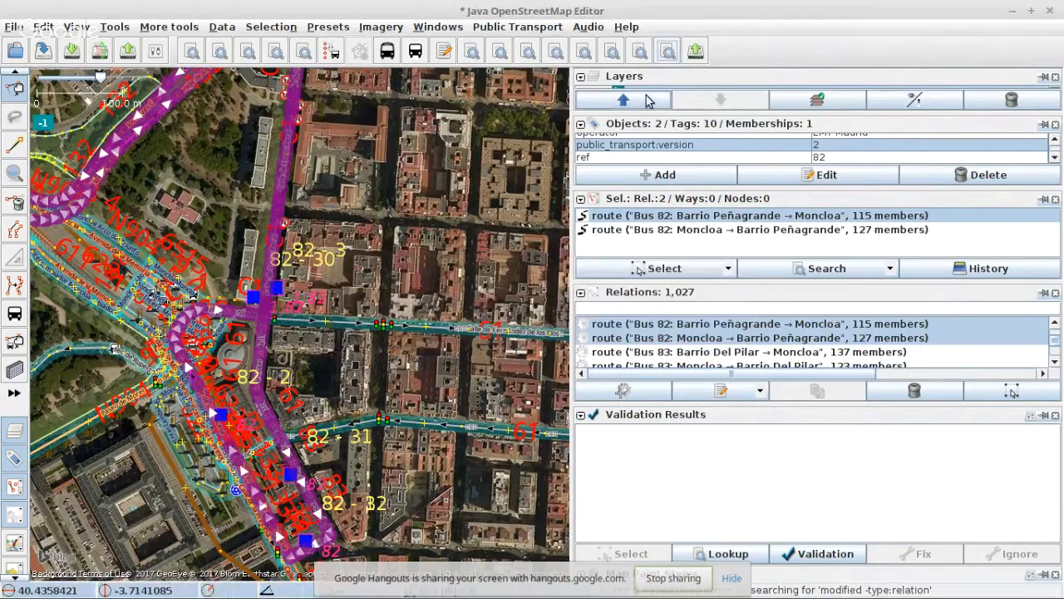
# - Upload the two Bus 82 relations and the deleted route 42 relation with the changeset comment "Madrid bus 82"
pyautogui.click(696, 52)
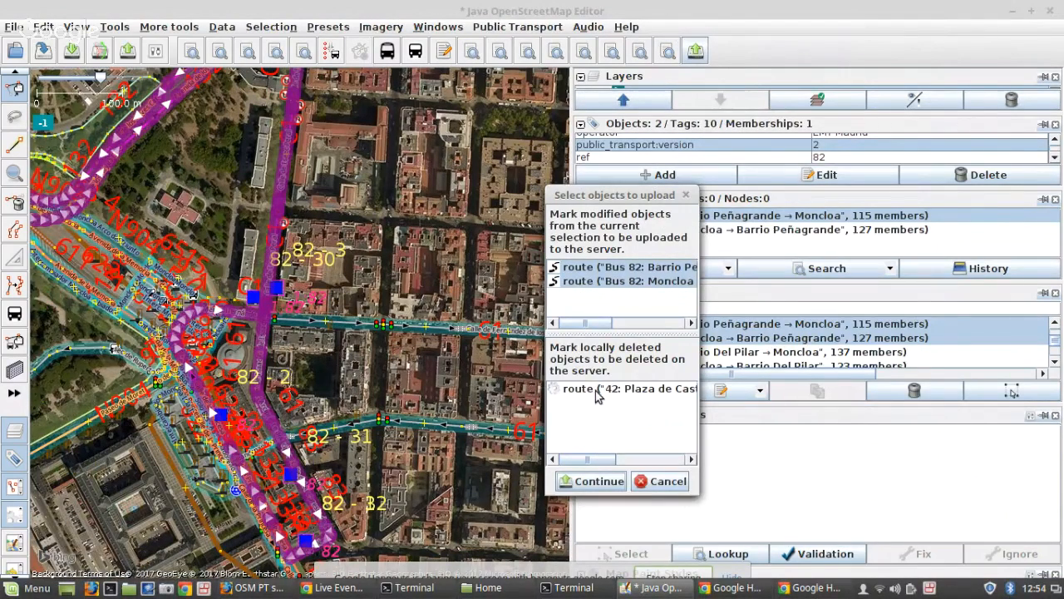
pyautogui.click(600, 484)
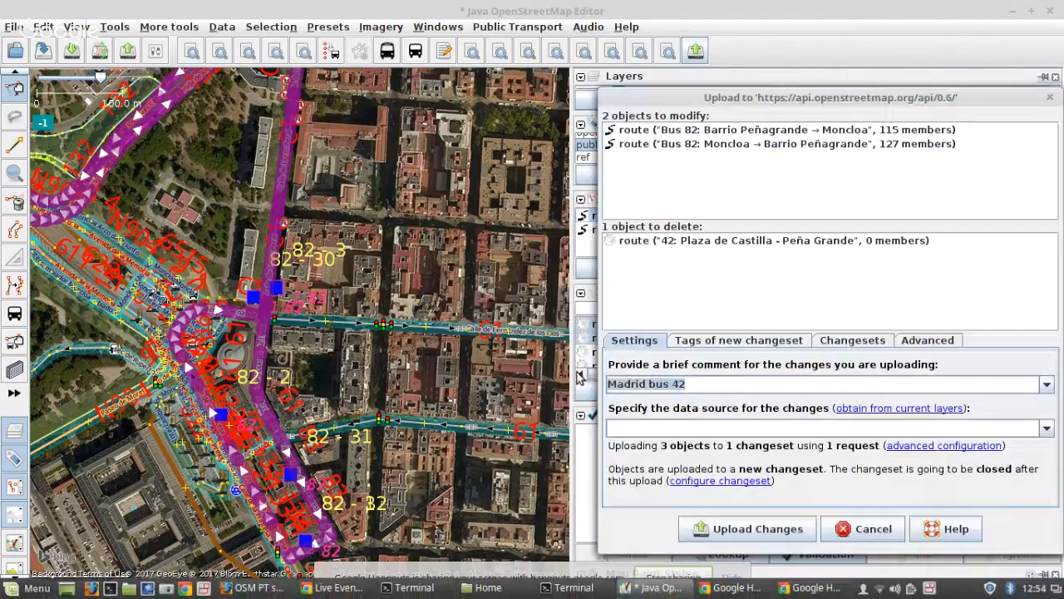
pyautogui.click(714, 385)
pyautogui.press('BackSpace')
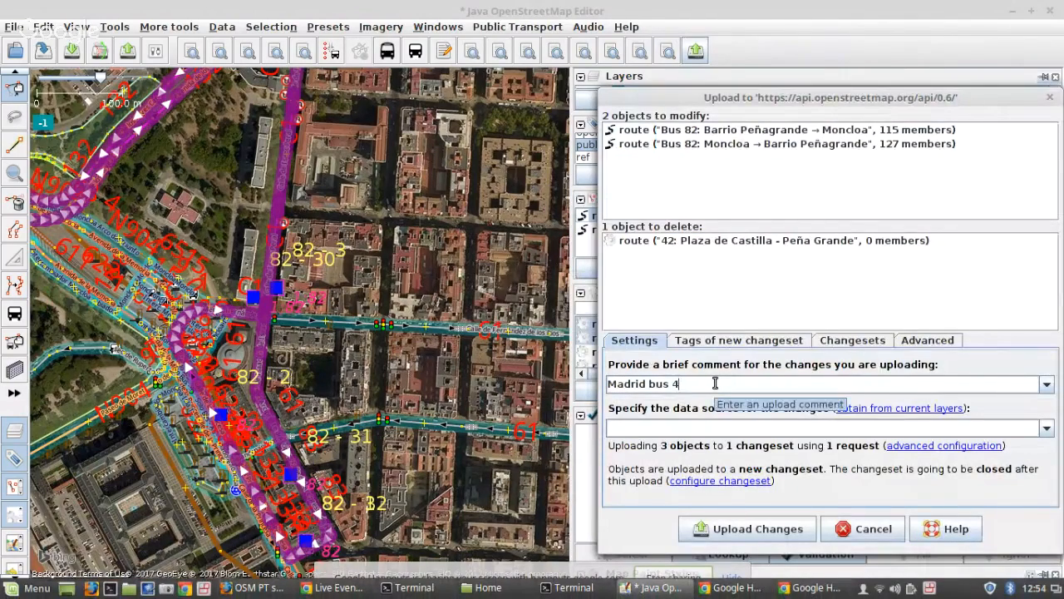
pyautogui.write('82')
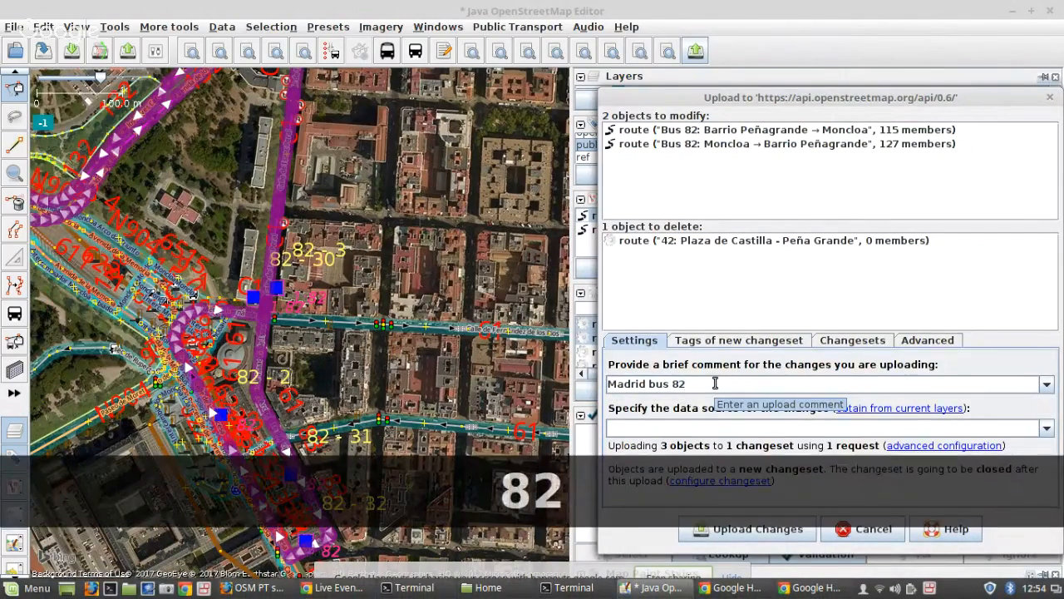
pyautogui.click(725, 532)
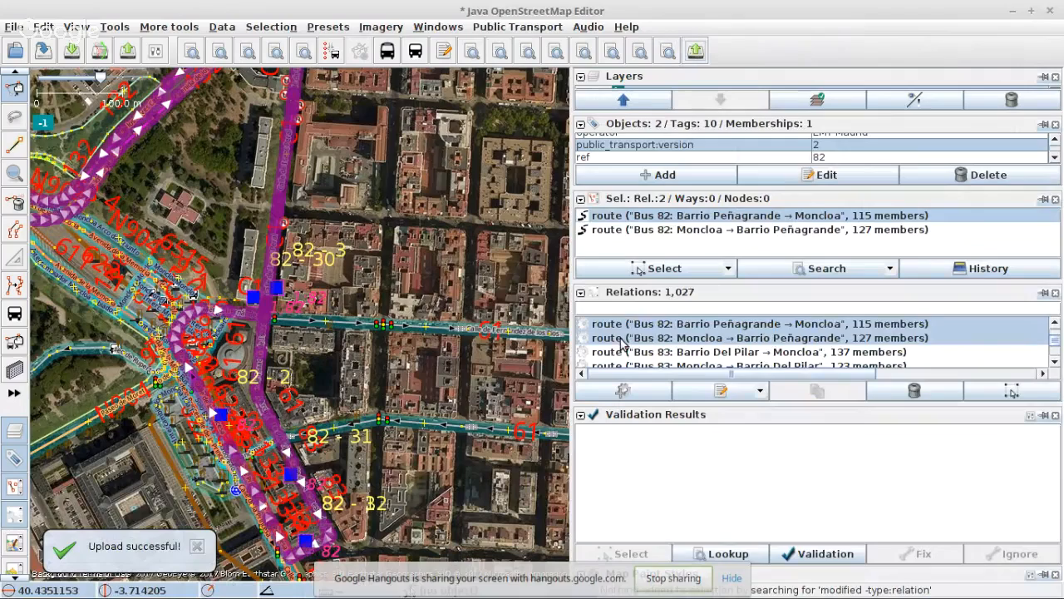
# - Search for the remaining relations and narrow the selection to the two Bus 64 routes between Arroyo Fresno and Cuatro Caminos
pyautogui.click(276, 51)
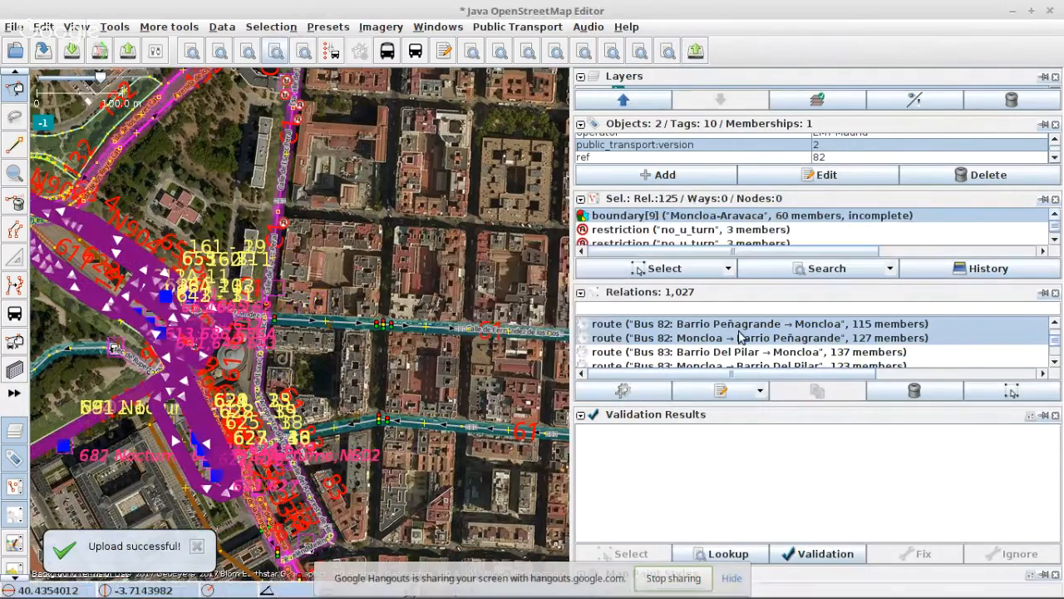
pyautogui.scroll(-6, 748, 233)
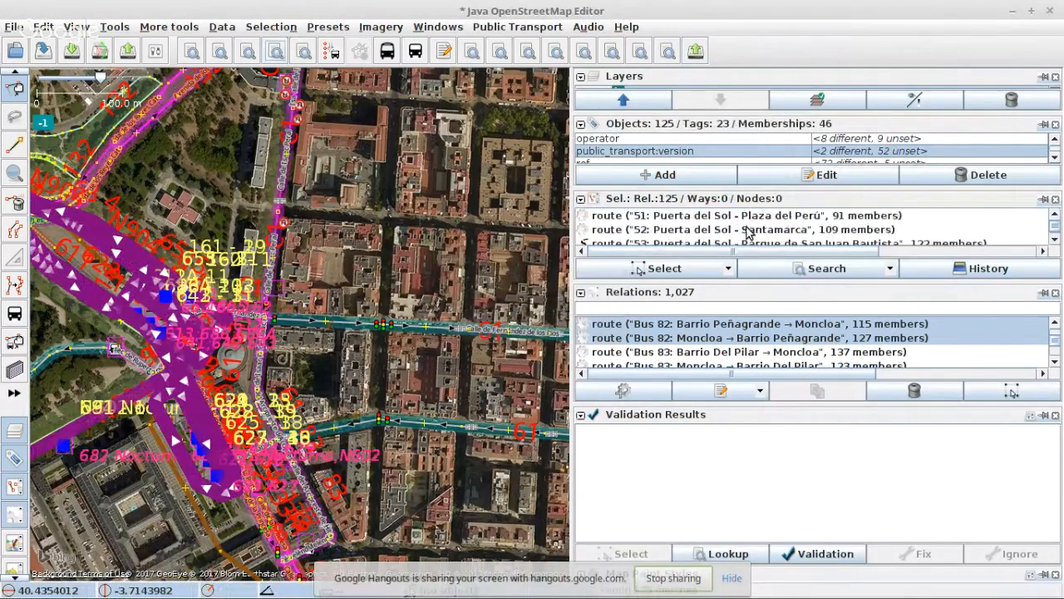
pyautogui.scroll(-10, 748, 233)
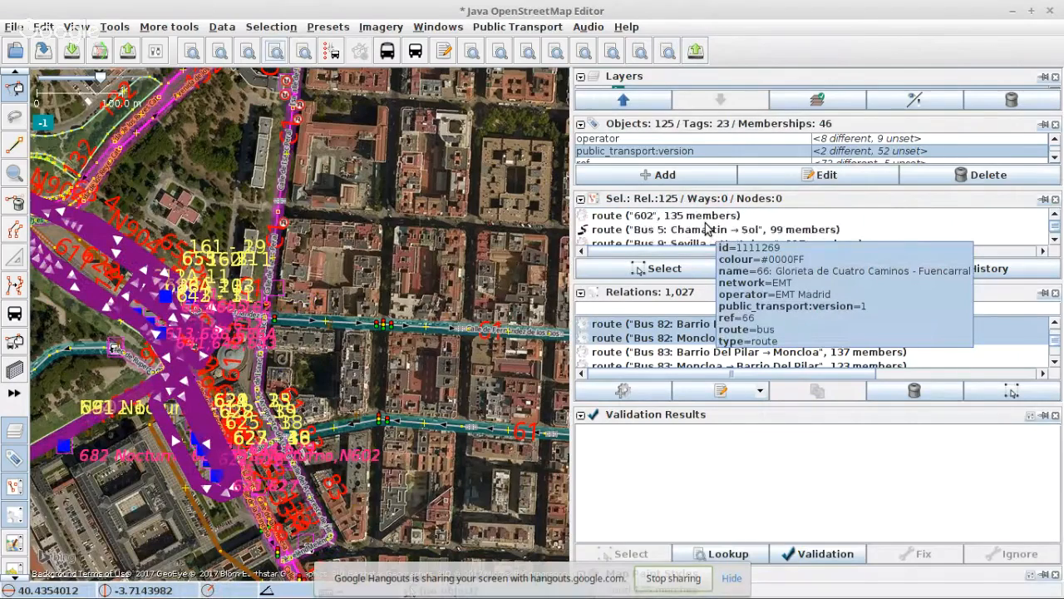
pyautogui.scroll(1, 705, 228)
pyautogui.scroll(-5, 705, 228)
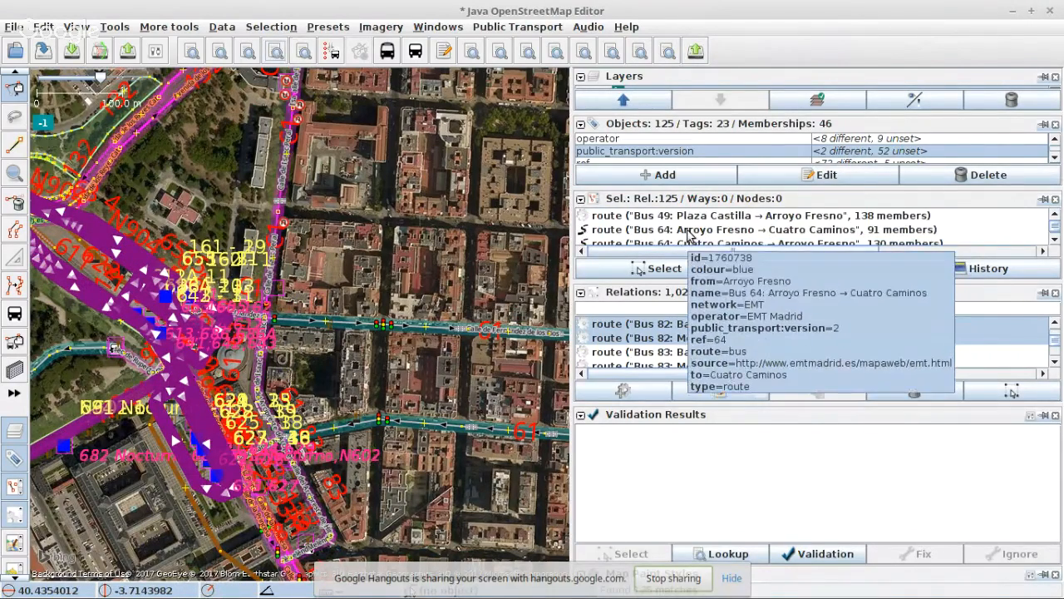
pyautogui.click(689, 233)
pyautogui.keyDown('ctrl'); pyautogui.click(687, 244); pyautogui.keyUp('ctrl')
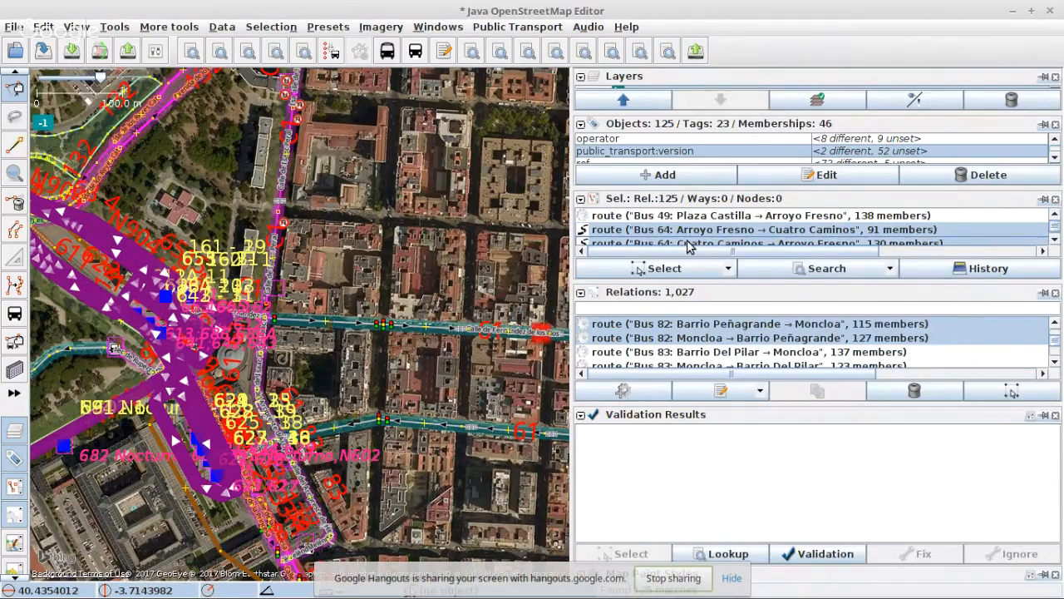
pyautogui.rightClick(687, 244)
pyautogui.click(722, 288)
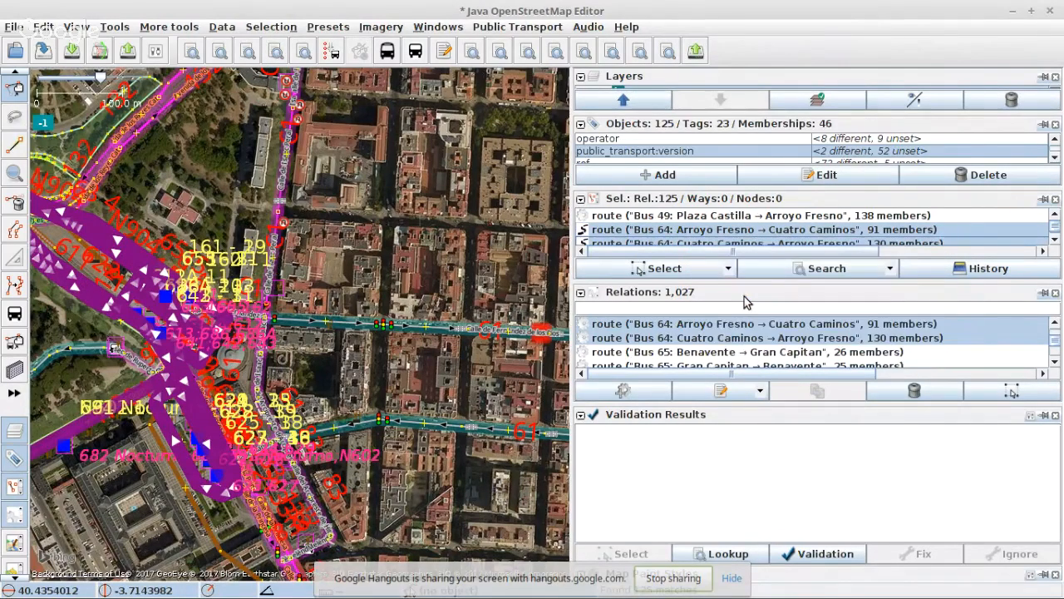
pyautogui.rightClick(710, 330)
pyautogui.click(761, 335)
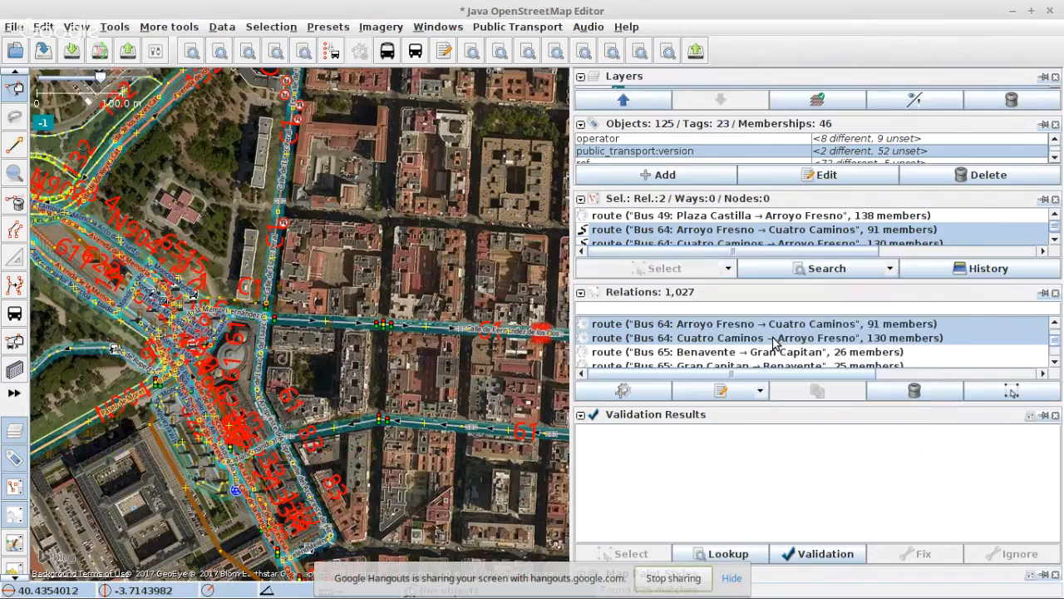
# - Validate the Bus 64 relations and start fixing the wrong-direction oneway warning for Arroyo Fresno → Cuatro Caminos
pyautogui.click(826, 555)
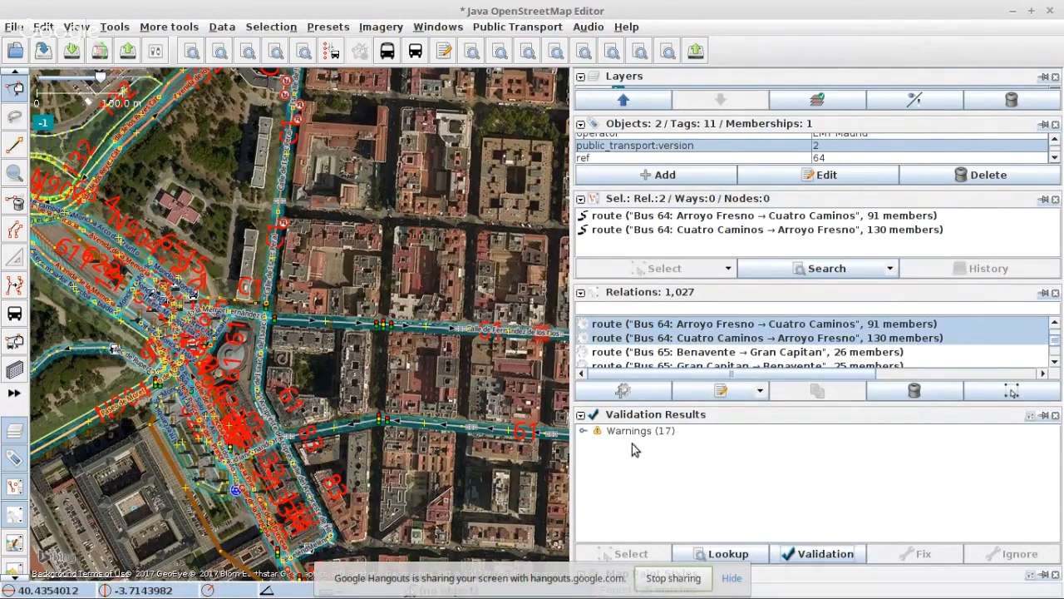
pyautogui.click(584, 432)
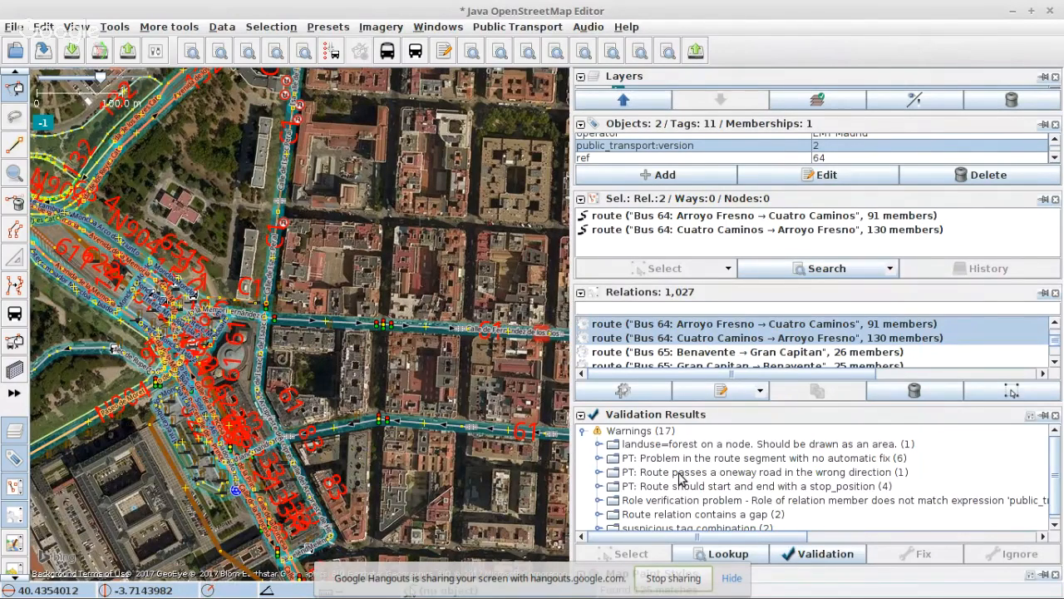
pyautogui.click(598, 472)
pyautogui.click(720, 487)
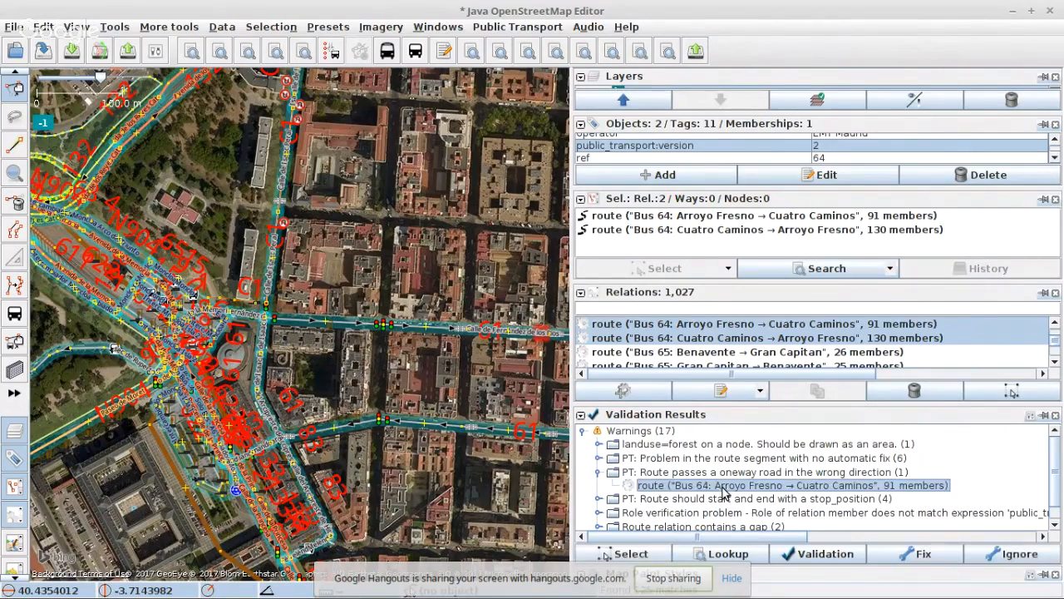
pyautogui.click(924, 554)
# - Examine the flagged Calle de la Isla de Oza ways around stop 64 - 14, checking their oneway direction and both end junctions
pyautogui.scroll(5, 210, 333)
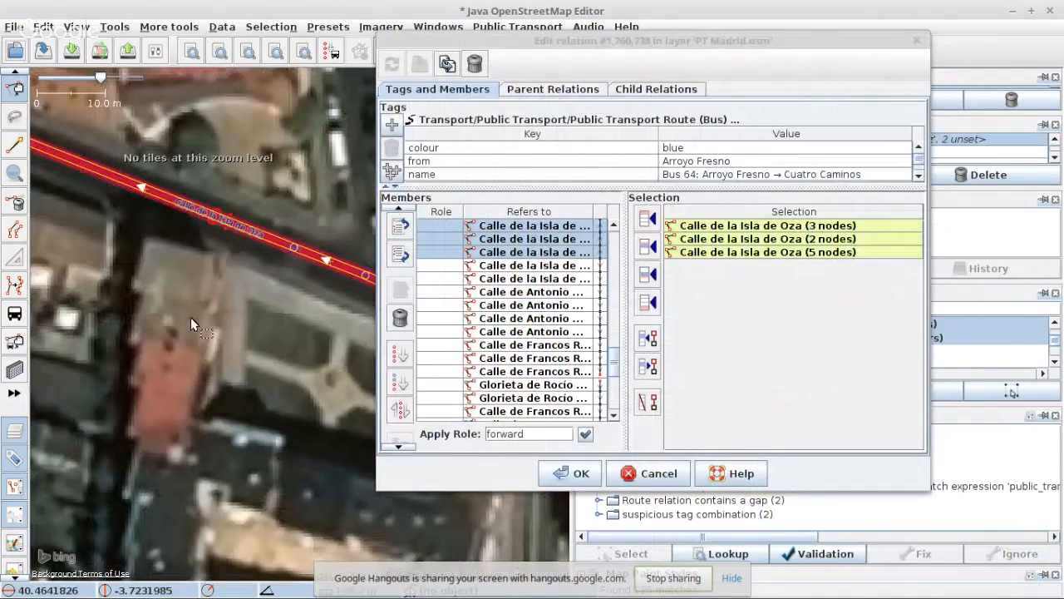
pyautogui.scroll(-4, 190, 317)
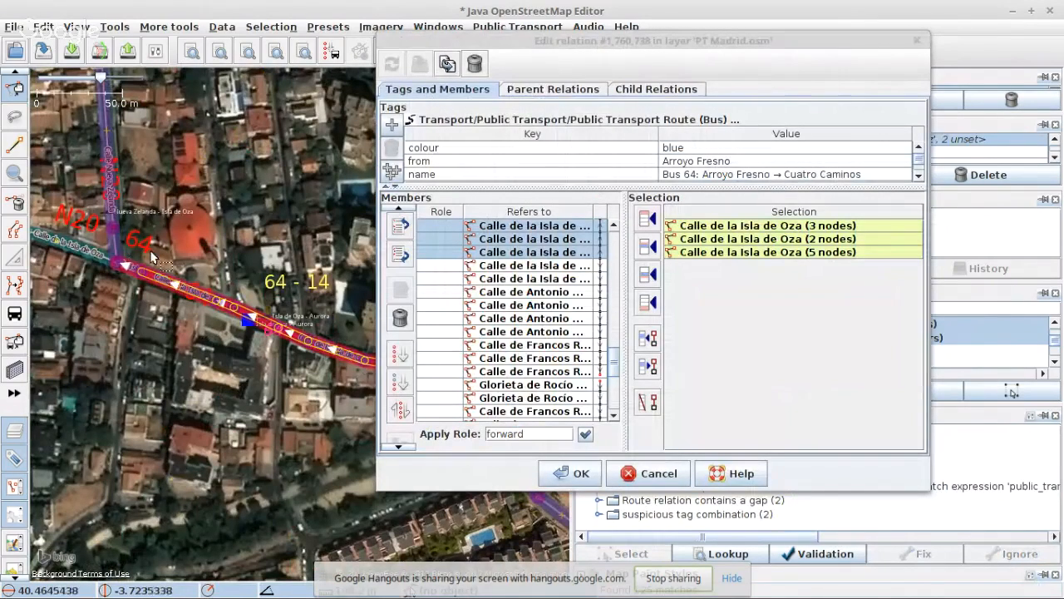
pyautogui.scroll(1, 263, 319)
pyautogui.scroll(2, 262, 319)
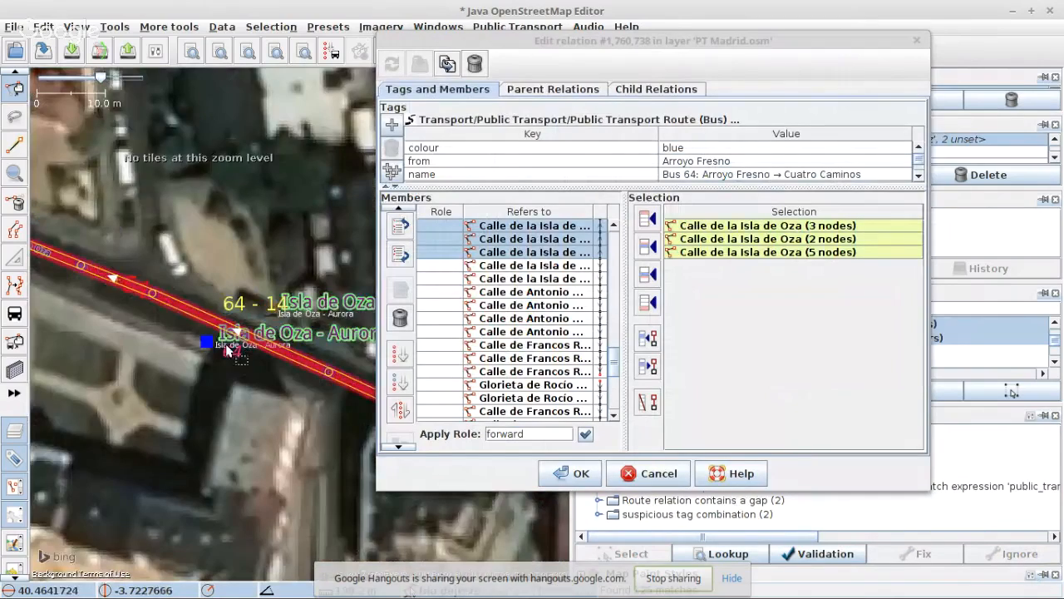
pyautogui.scroll(-3, 200, 349)
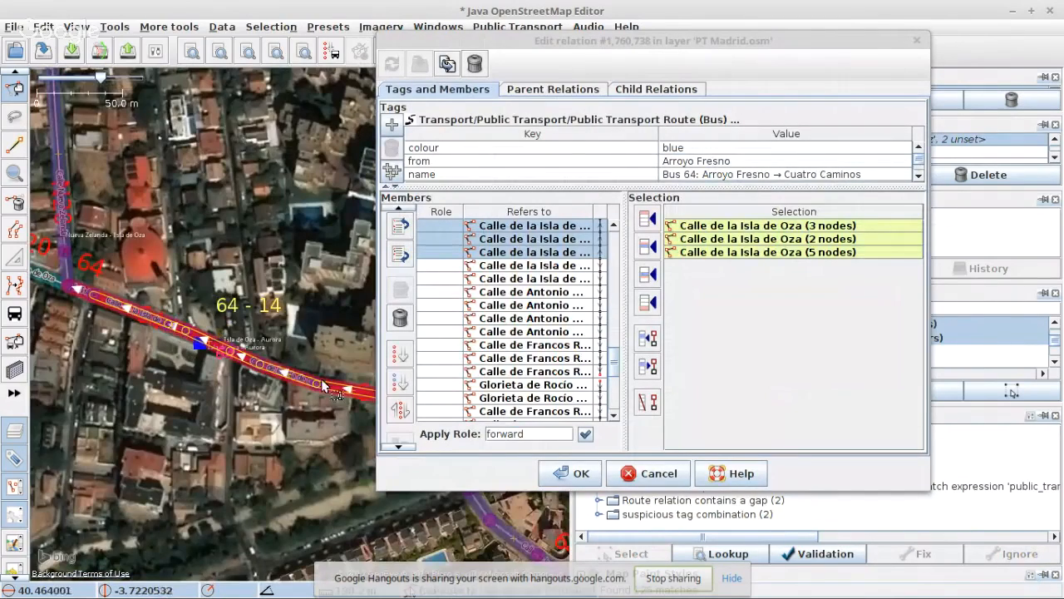
pyautogui.moveTo(339, 365); pyautogui.dragTo(147, 281)
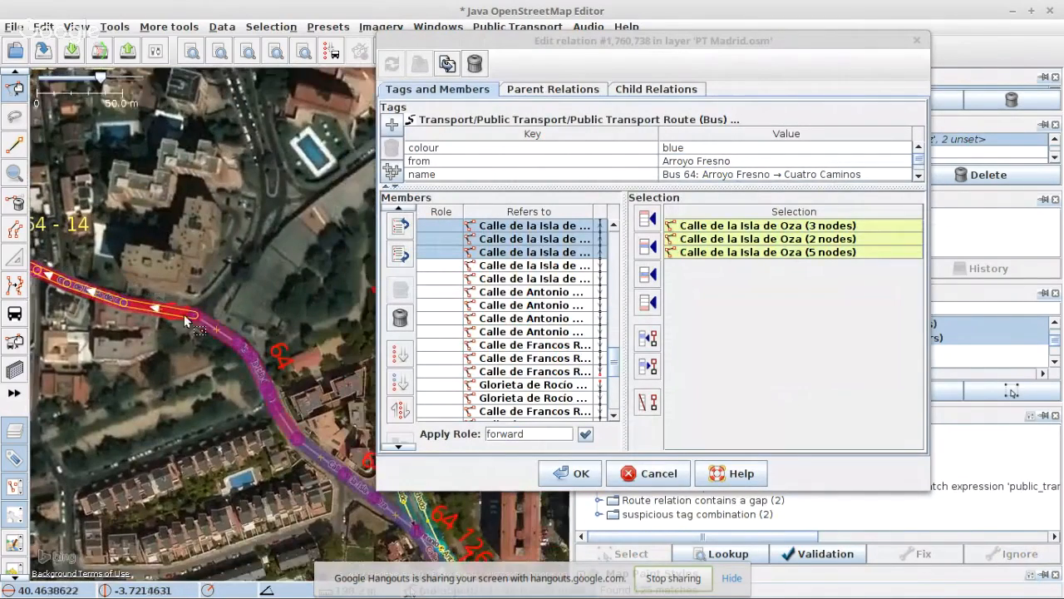
pyautogui.scroll(3, 170, 305)
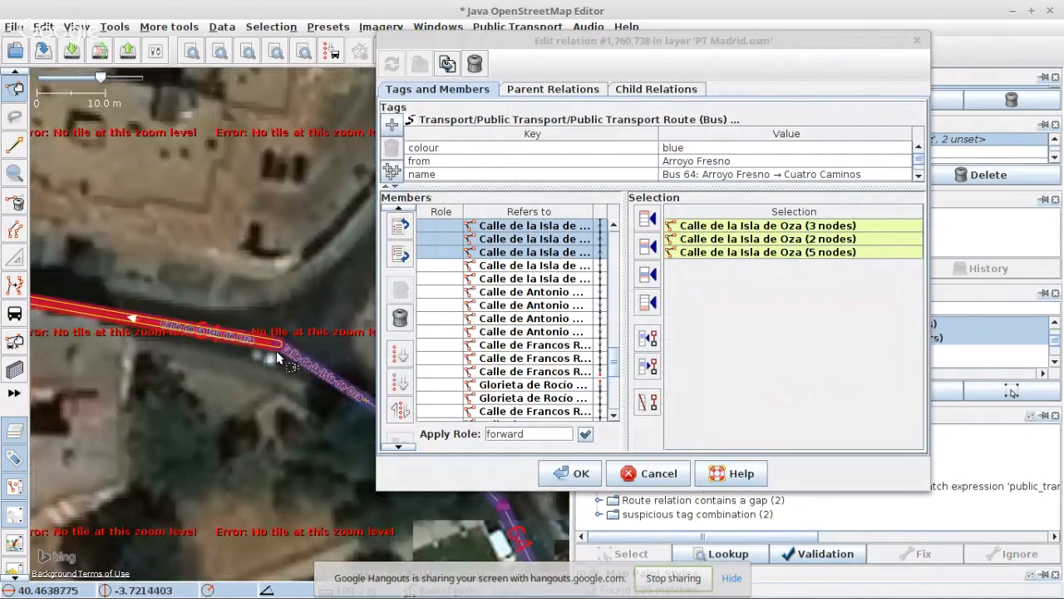
pyautogui.scroll(-3, 292, 350)
pyautogui.scroll(-2, 292, 349)
pyautogui.scroll(3, 131, 292)
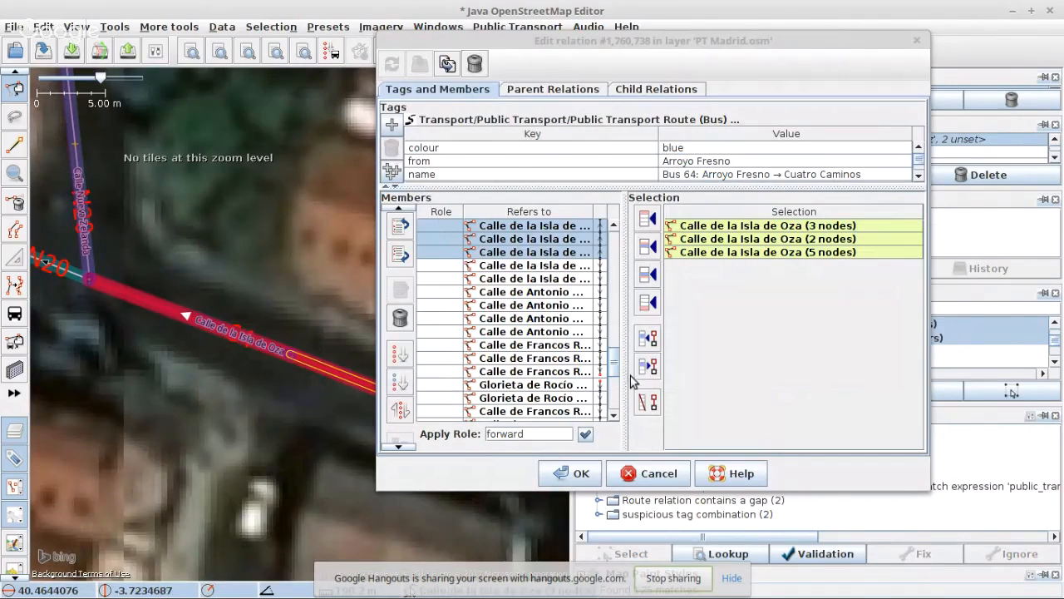
# - Find the relation's first platform, "Gta. Pradera de Vaquerizas", and zoom to it to examine the start of the route
pyautogui.scroll(2, 570, 352)
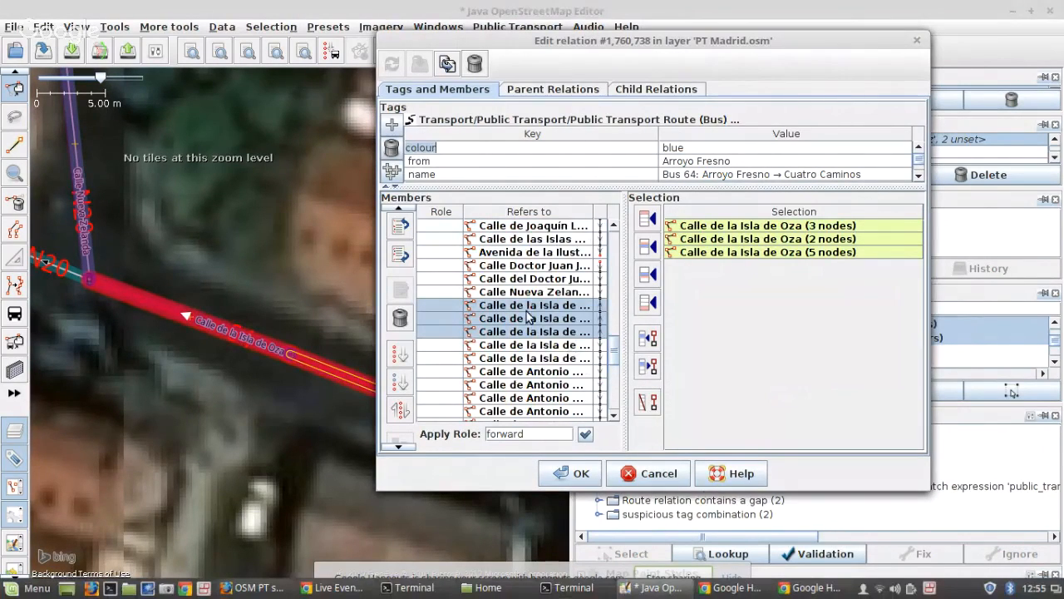
pyautogui.scroll(4, 458, 324)
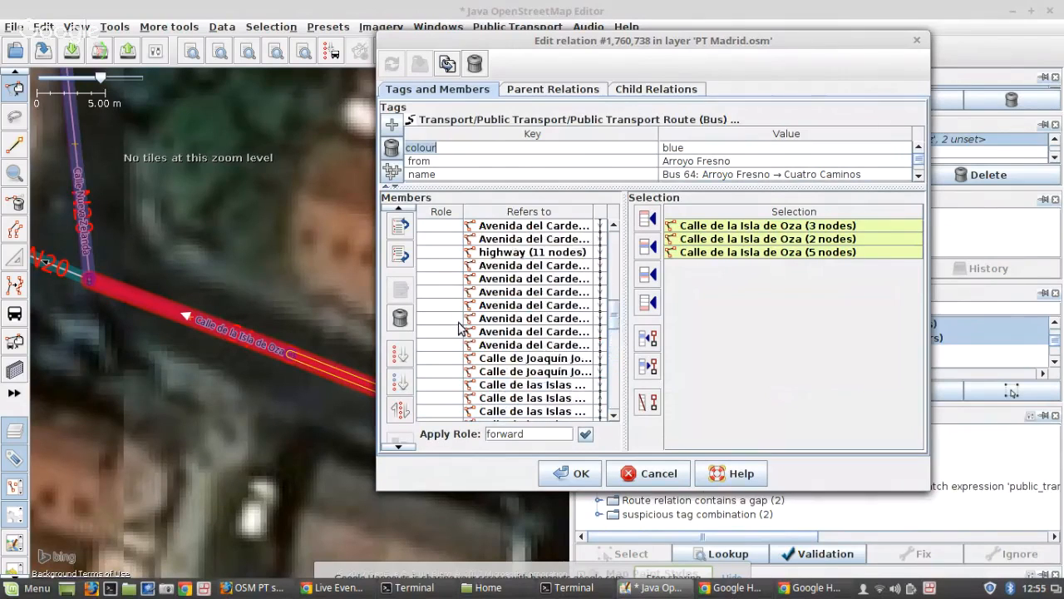
pyautogui.scroll(5, 492, 352)
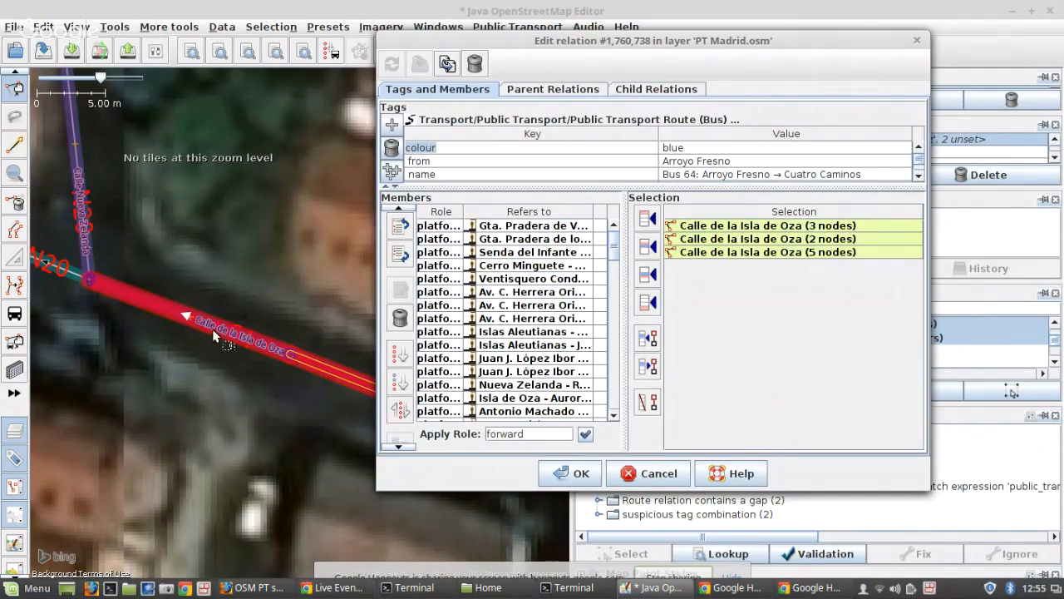
pyautogui.click(536, 231)
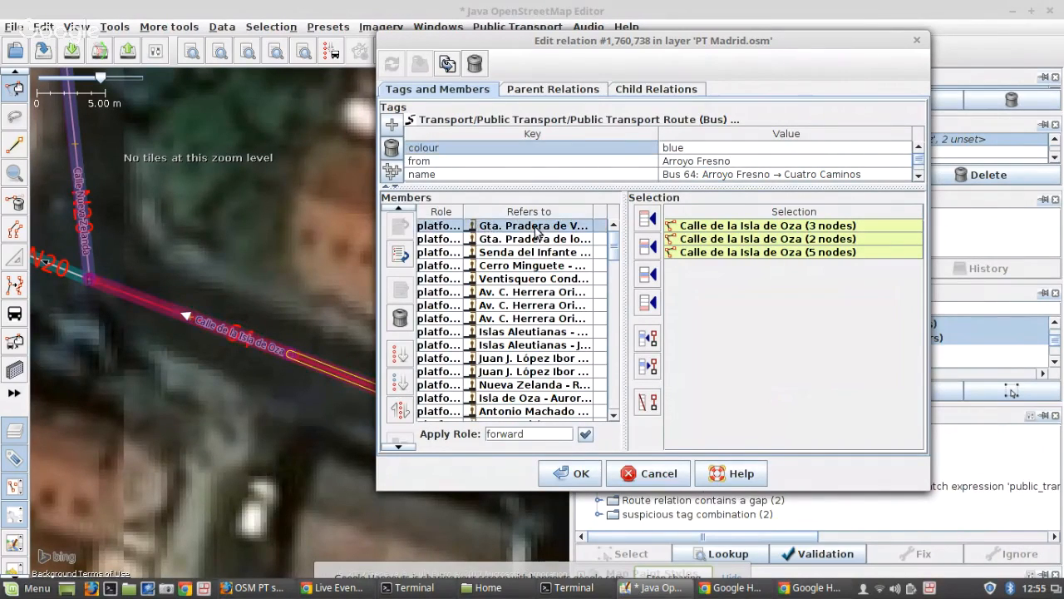
pyautogui.rightClick(537, 230)
pyautogui.click(552, 238)
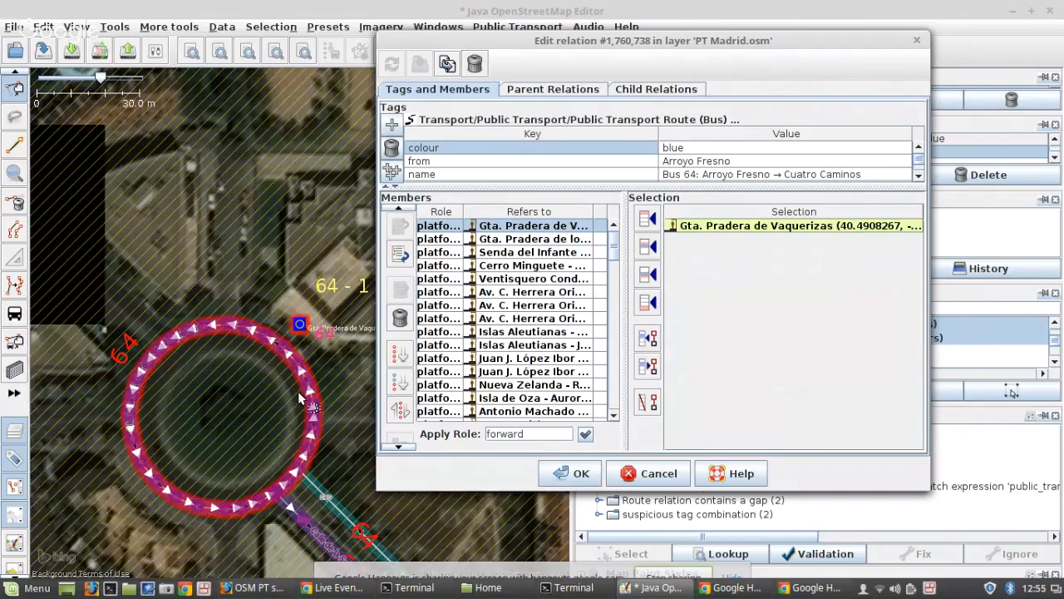
pyautogui.scroll(-5, 205, 311)
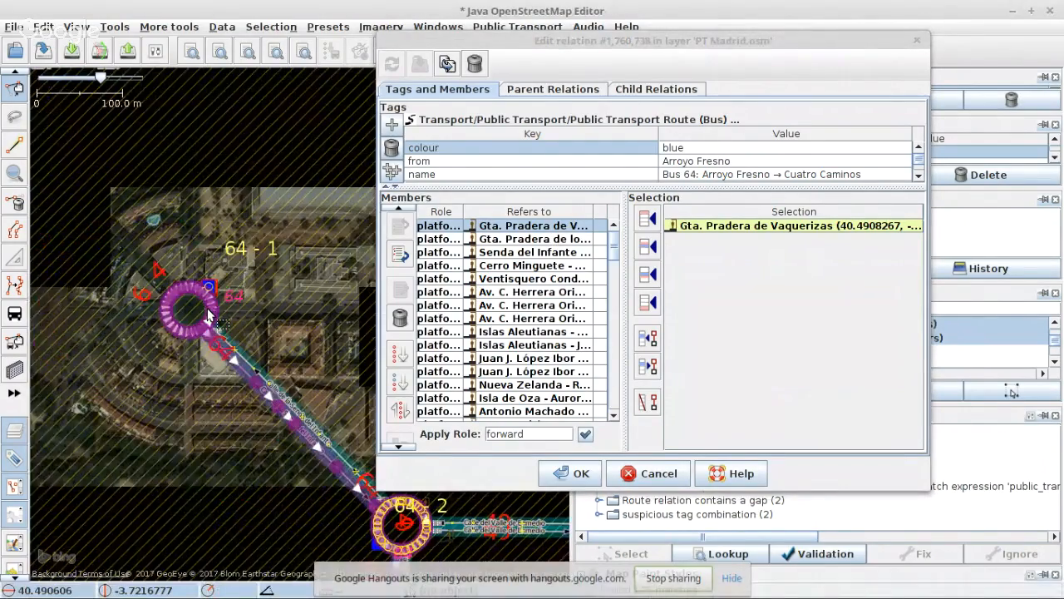
# - Find the Glorieta de la Pradera de Vaquerizas roundabout among the Arroyo Fresno → Cuatro Caminos members, zoom to it, and close the relation editor
pyautogui.scroll(5, 301, 432)
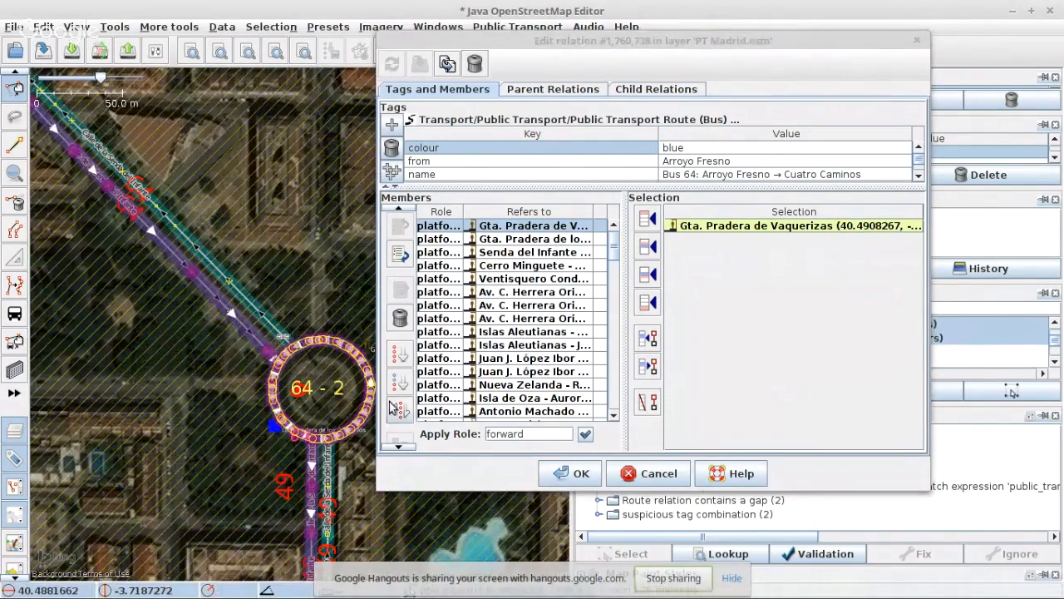
pyautogui.scroll(3, 293, 424)
pyautogui.scroll(-3, 290, 422)
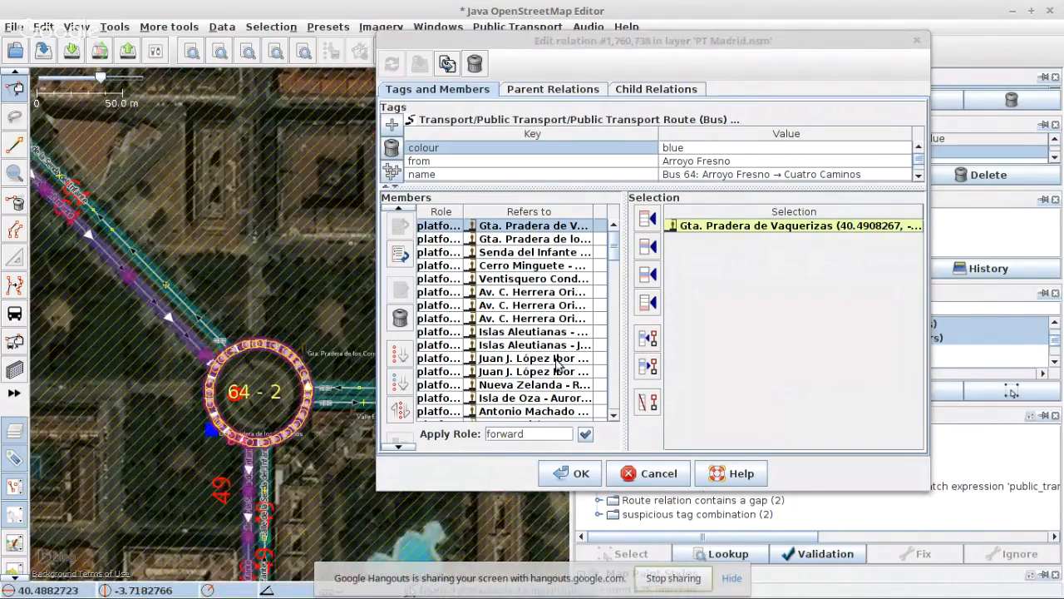
pyautogui.scroll(-6, 529, 359)
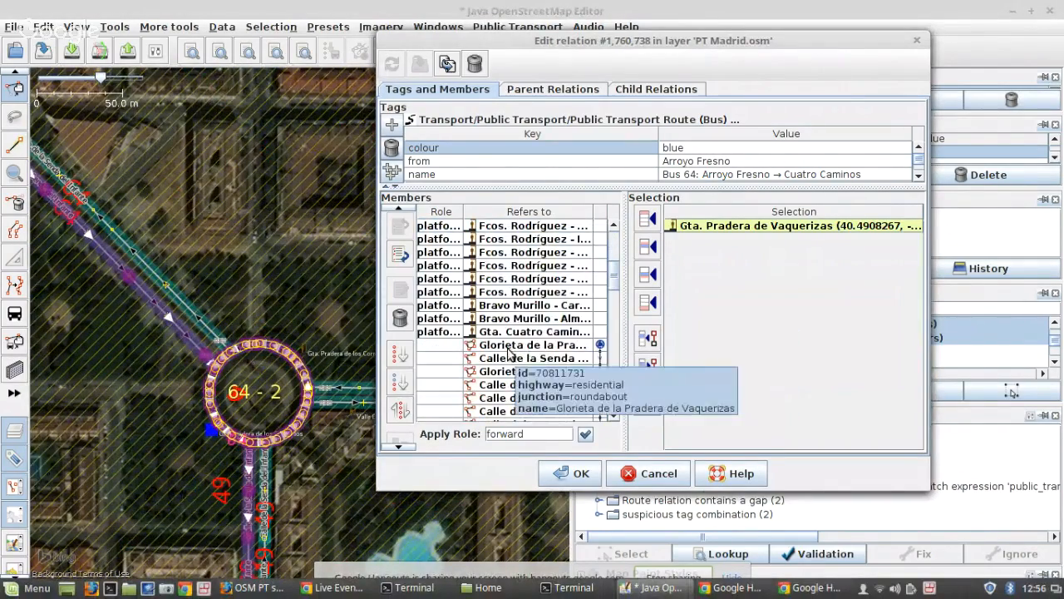
pyautogui.click(466, 345)
pyautogui.rightClick(464, 344)
pyautogui.click(486, 356)
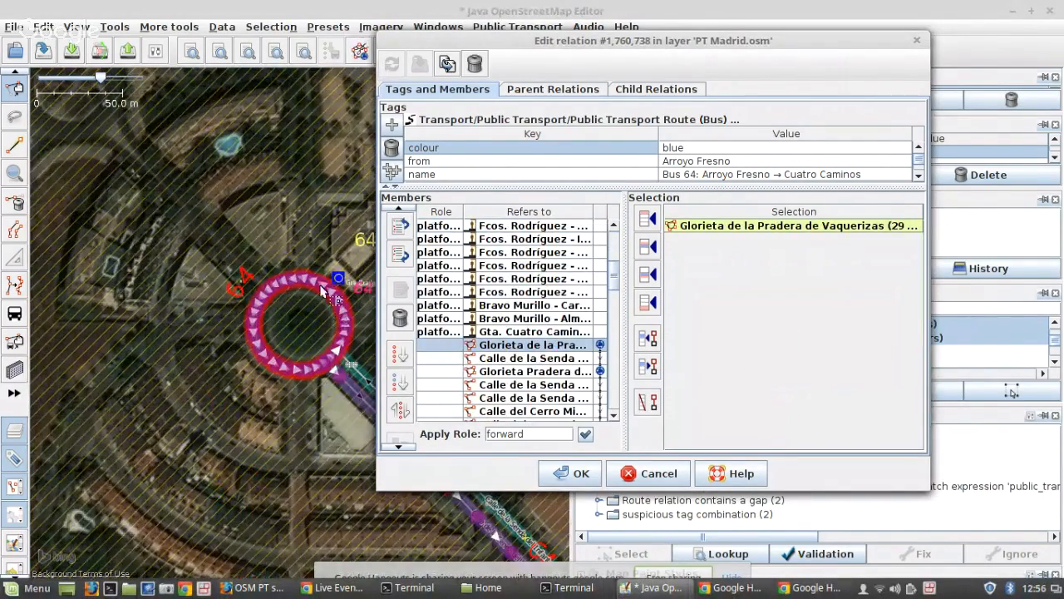
pyautogui.scroll(3, 291, 338)
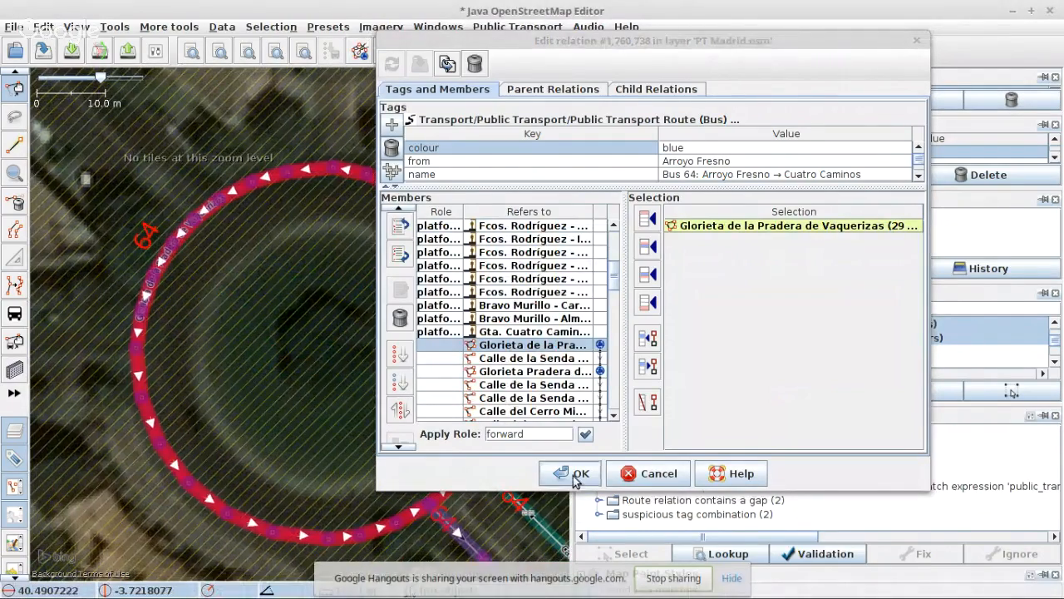
pyautogui.click(573, 472)
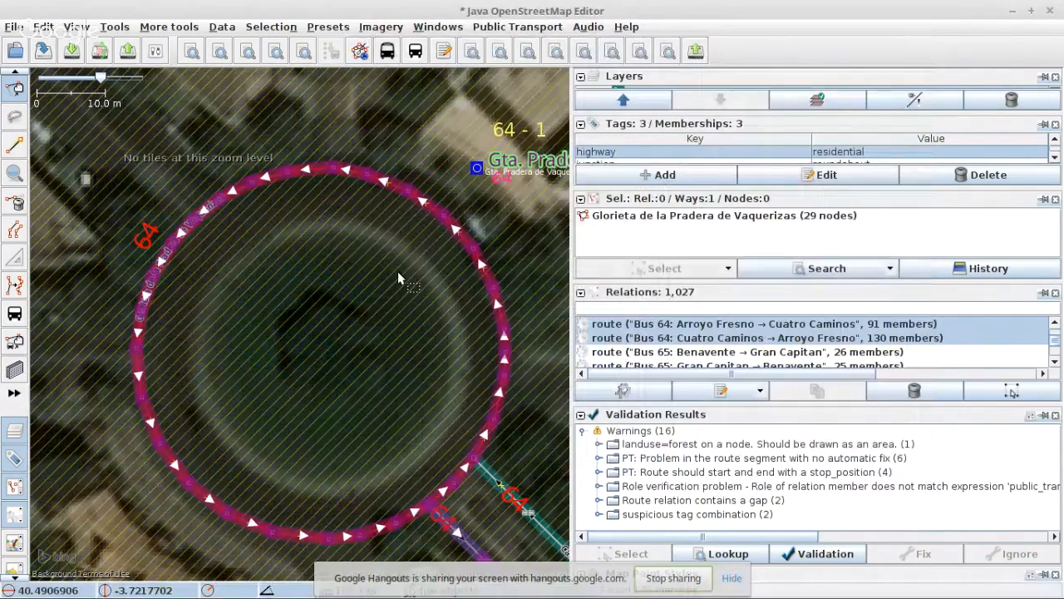
# - Download the OpenStreetMap data around Glorieta de la Pradera de Vaquerizas and split the roundabout where the bus route enters and leaves
pyautogui.click(71, 50)
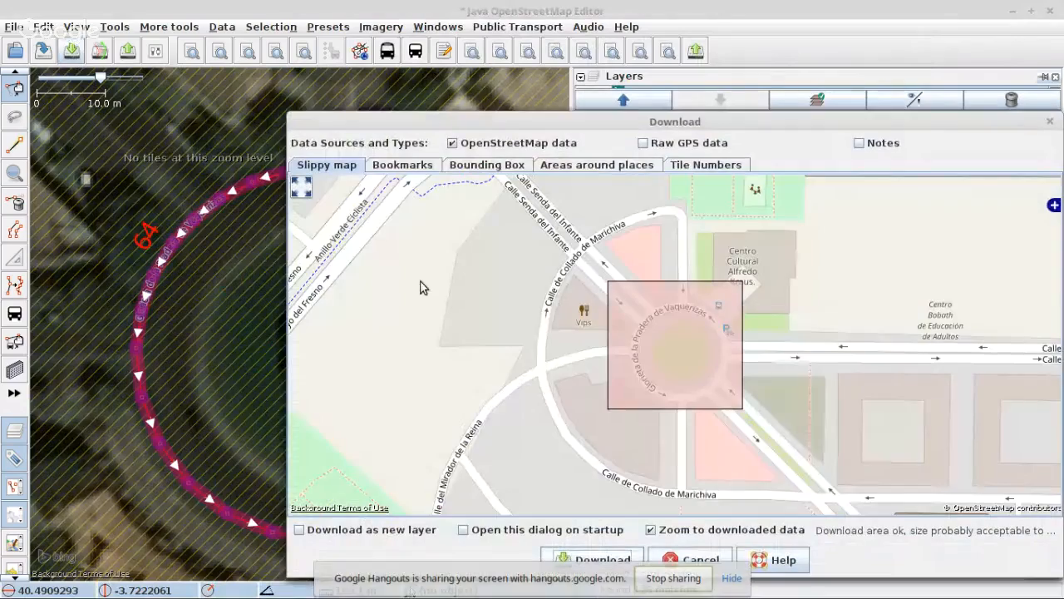
pyautogui.click(611, 552)
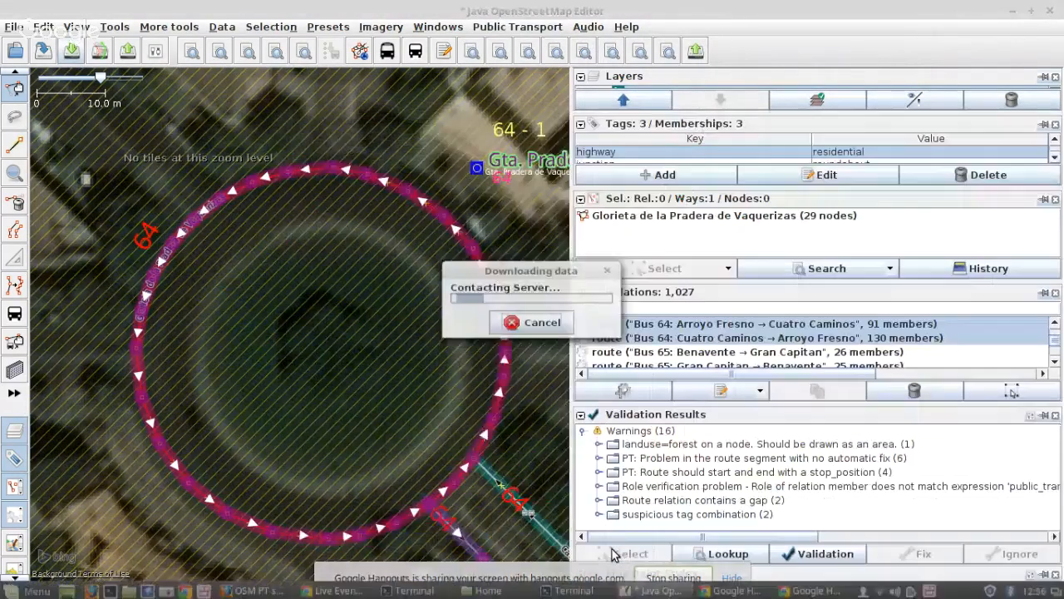
pyautogui.scroll(3, 391, 397)
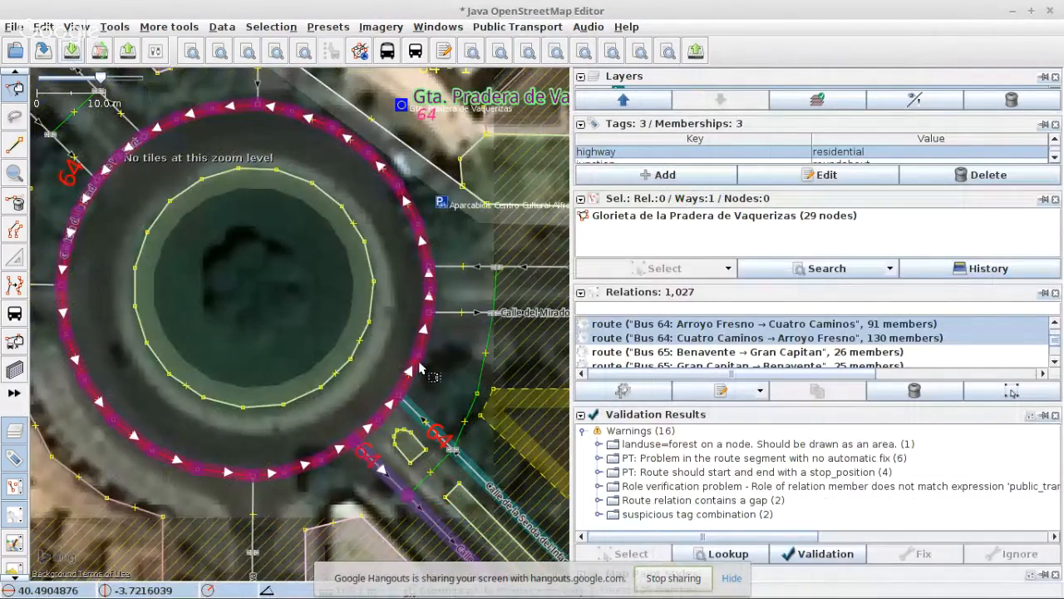
pyautogui.click(359, 51)
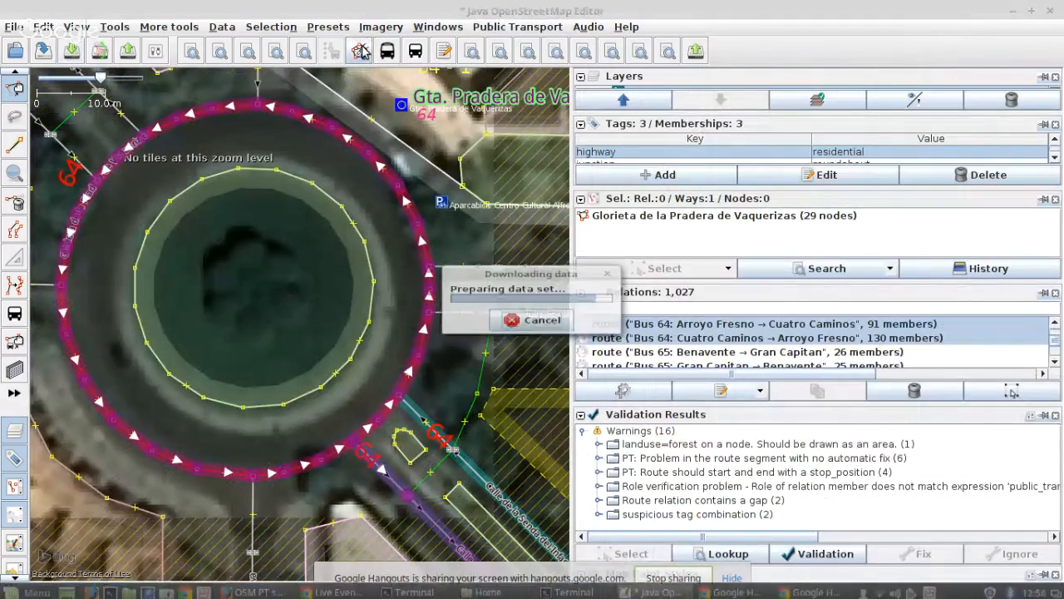
pyautogui.click(497, 322)
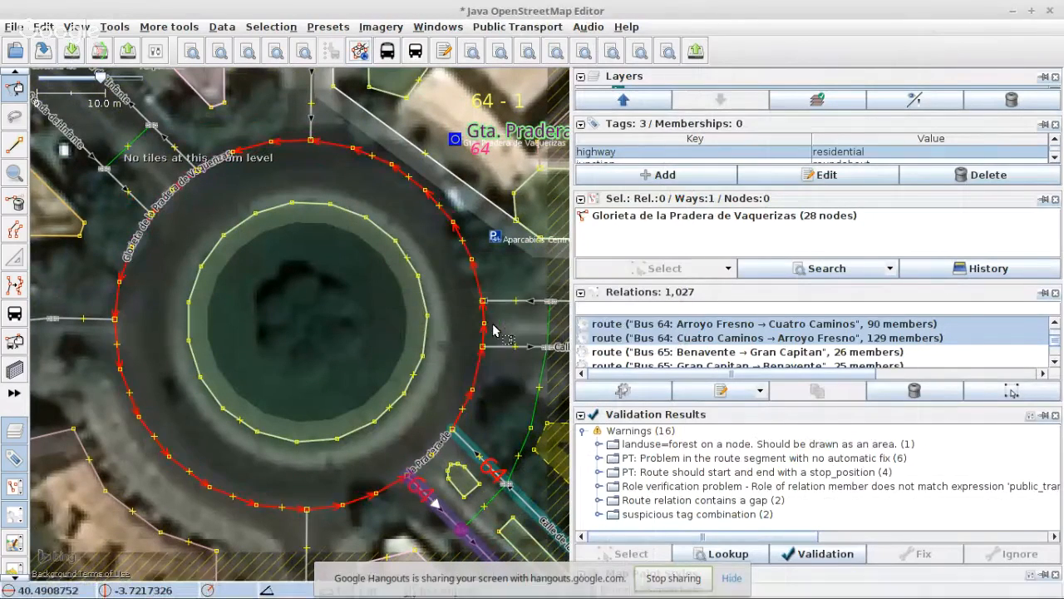
pyautogui.press('s')
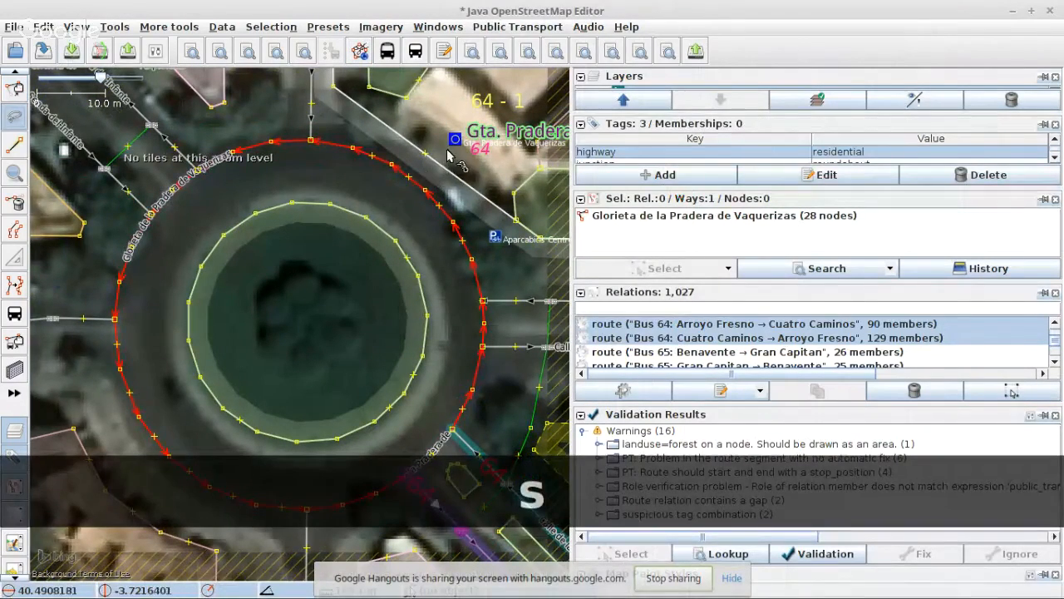
# - Open both Bus 64 relations and insert the split roundabout way before the first way of Cuatro Caminos → Arroyo Fresno
pyautogui.moveTo(420, 358); pyautogui.dragTo(420, 251)
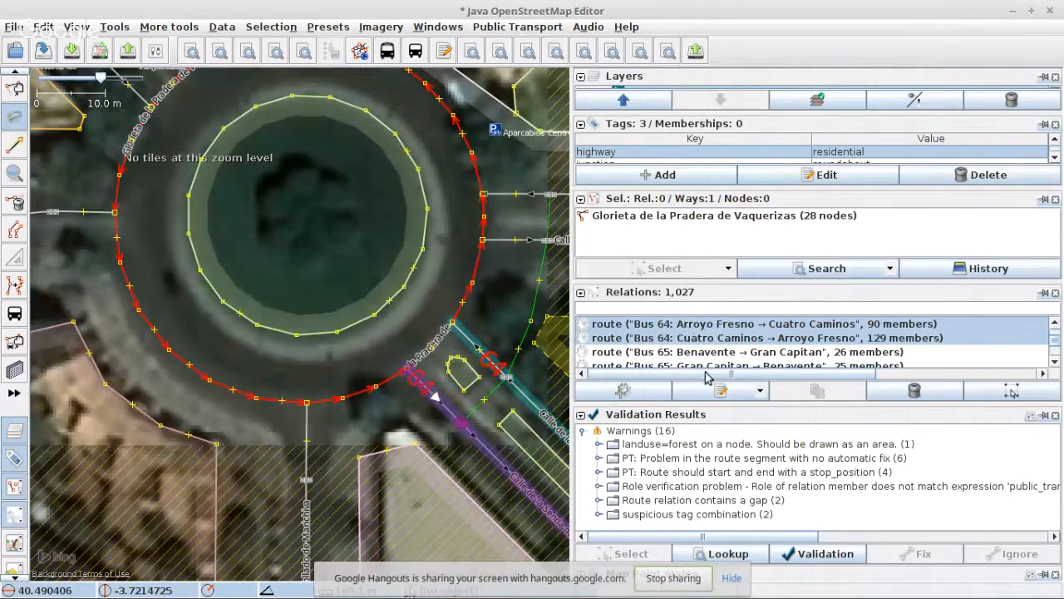
pyautogui.click(717, 391)
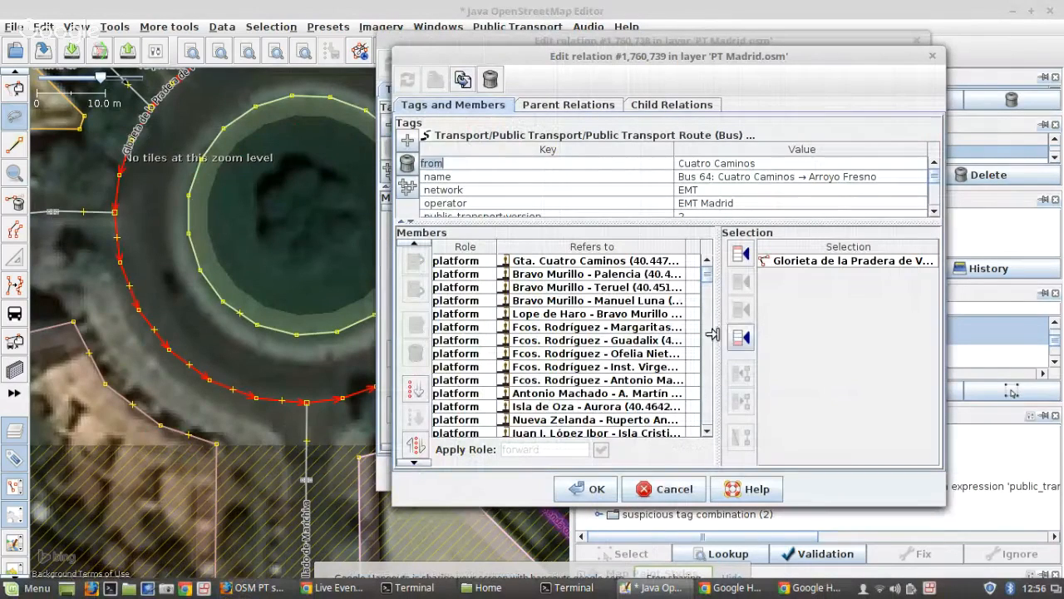
pyautogui.moveTo(309, 261); pyautogui.dragTo(141, 398)
pyautogui.scroll(-9, 489, 354)
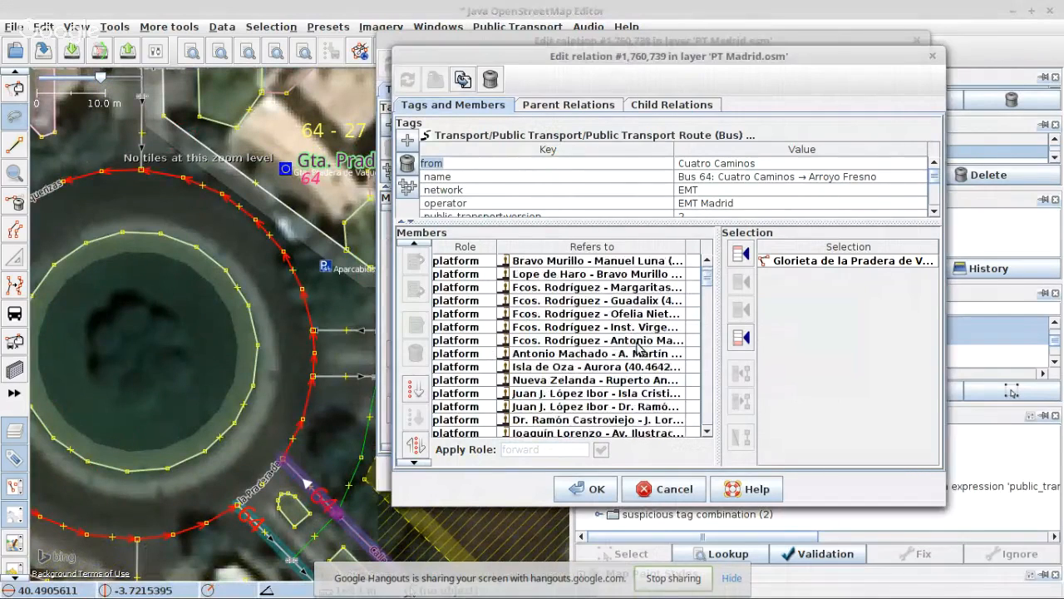
pyautogui.click(671, 300)
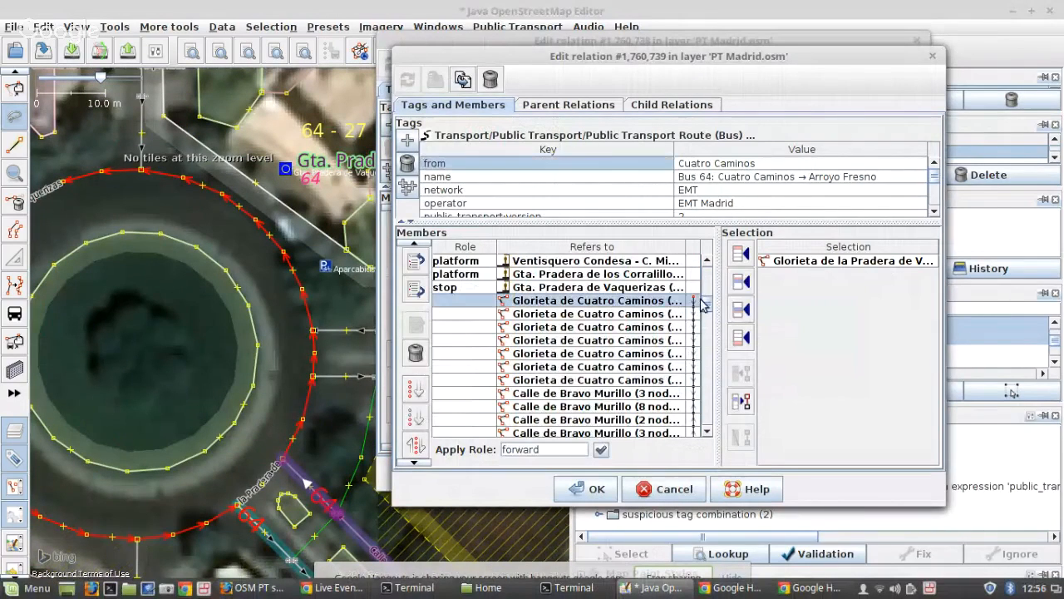
pyautogui.click(741, 285)
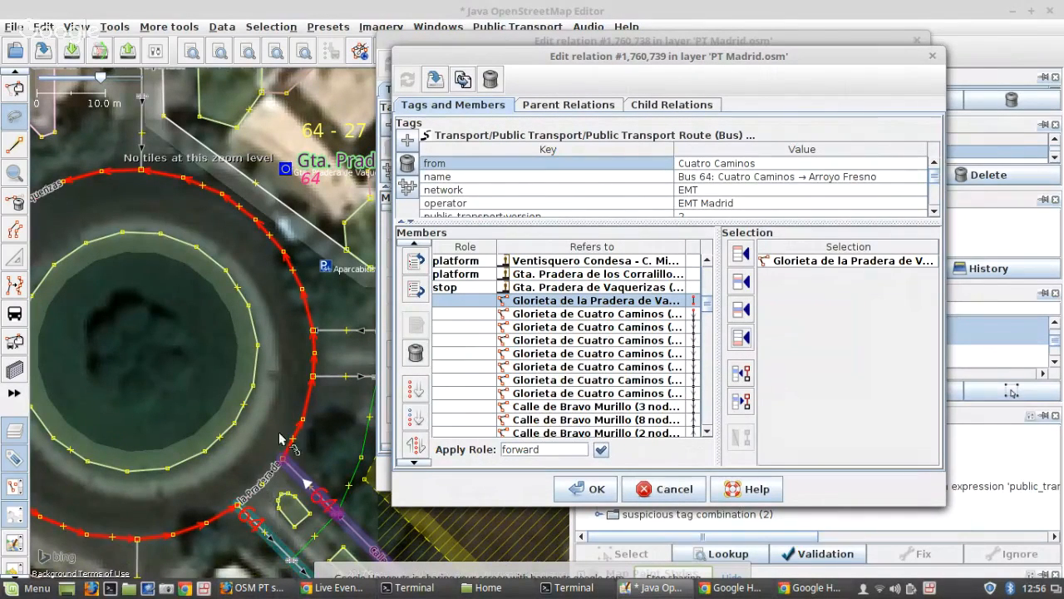
# - Insert the roundabout way before the first Calle de la Senda way in Arroyo Fresno → Cuatro Caminos and save the relation
pyautogui.moveTo(470, 65); pyautogui.dragTo(720, 399)
pyautogui.scroll(-5, 513, 339)
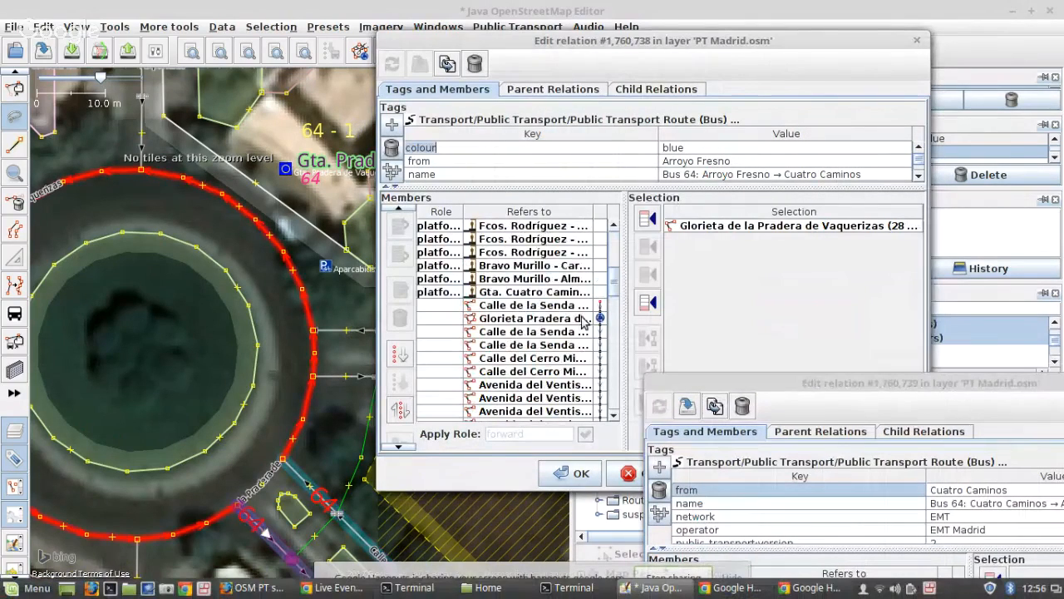
pyautogui.click(576, 308)
pyautogui.click(648, 246)
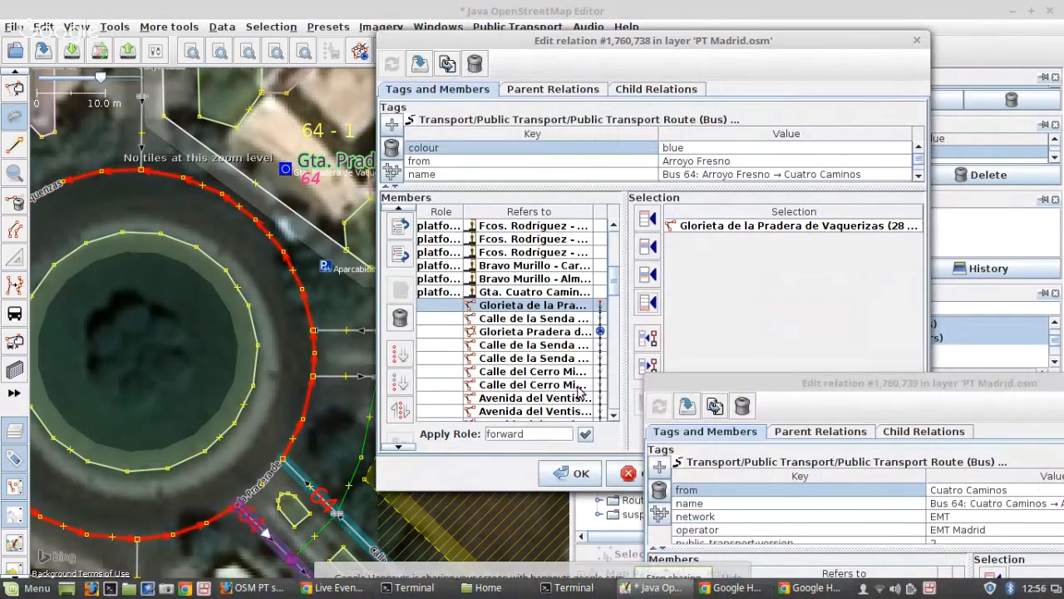
pyautogui.click(570, 472)
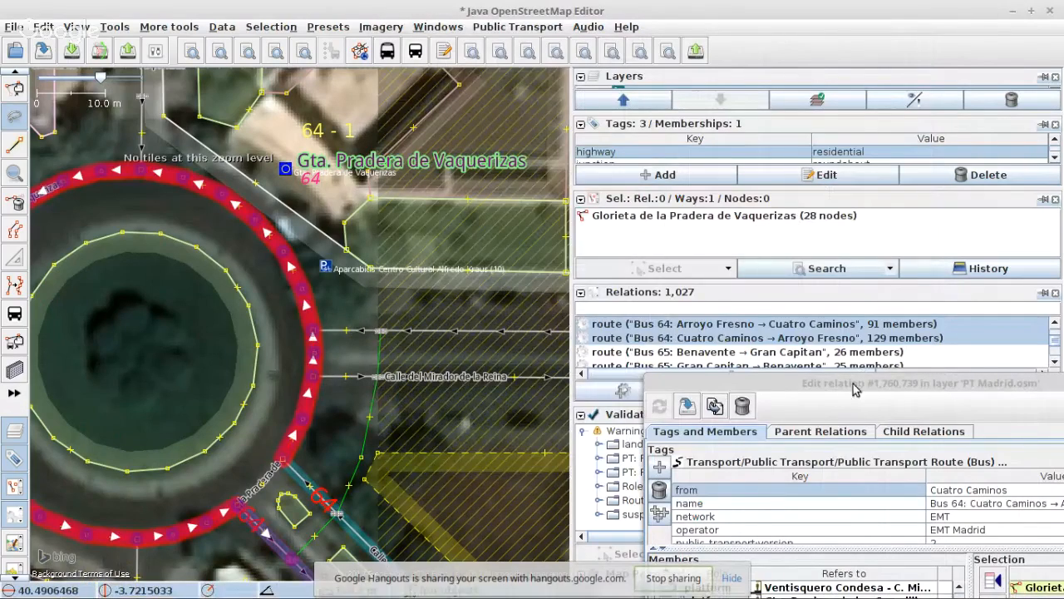
# - Move all other ways of Cuatro Caminos → Arroyo Fresno ahead of Glorieta de la Pradera de Vaquerizas, making it the last member, and save
pyautogui.moveTo(852, 384); pyautogui.dragTo(675, 94)
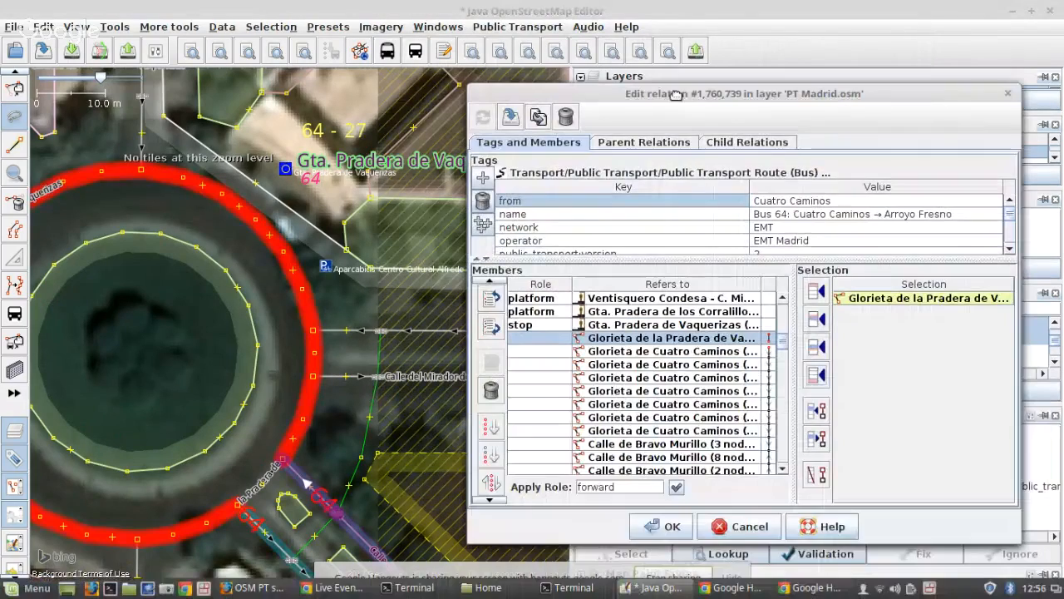
pyautogui.click(675, 350)
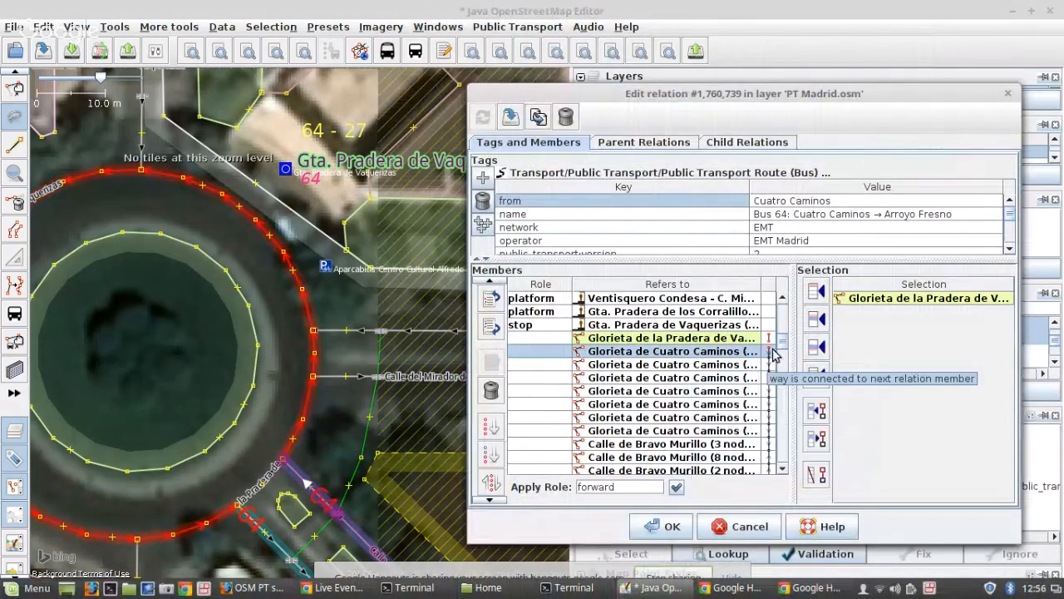
pyautogui.moveTo(785, 349); pyautogui.dragTo(703, 462)
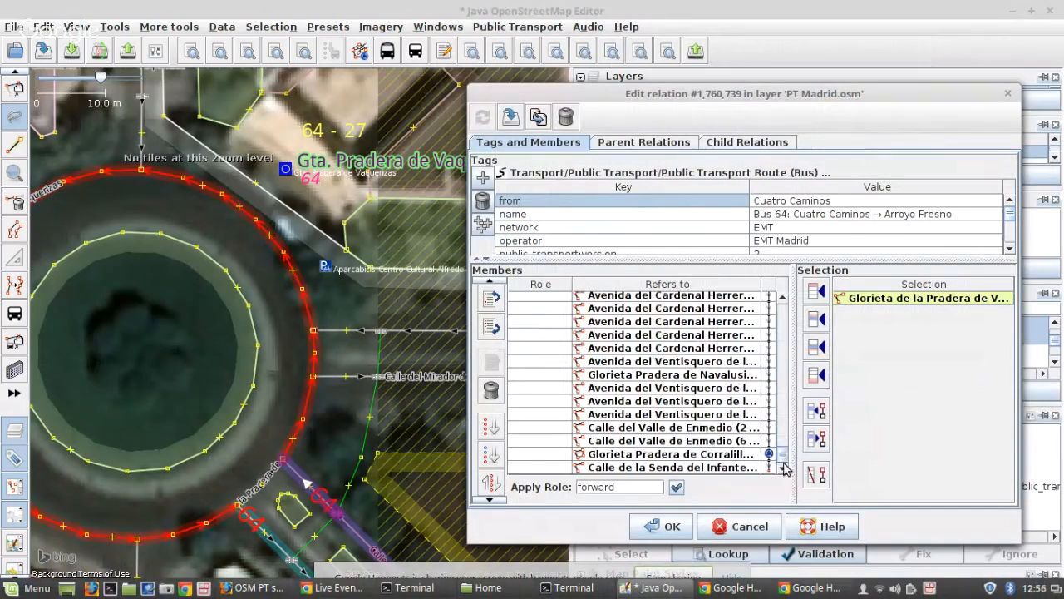
pyautogui.keyDown('shift'); pyautogui.click(701, 468); pyautogui.keyUp('shift')
pyautogui.click(491, 297)
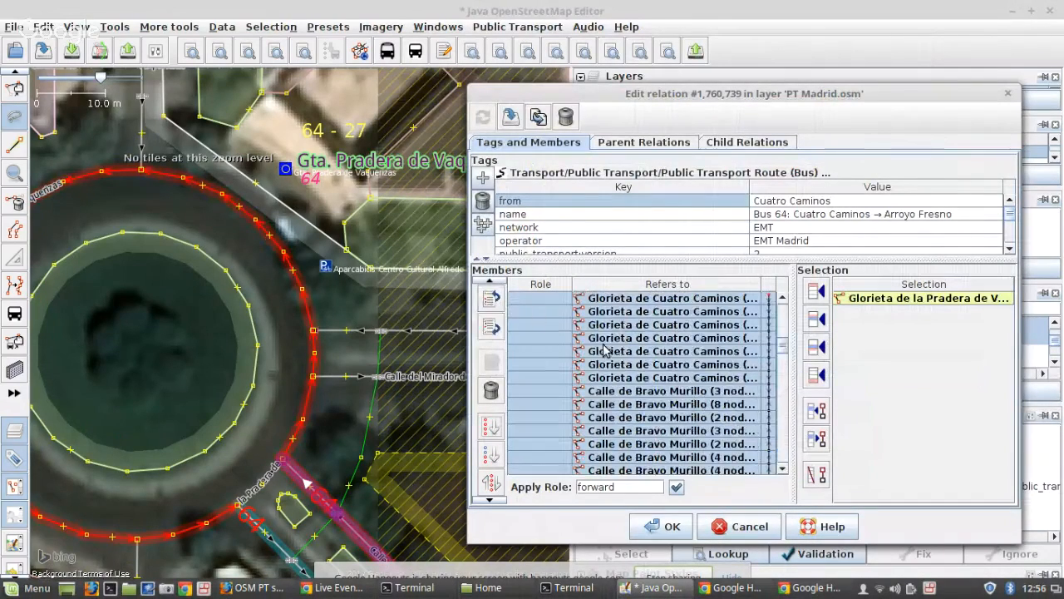
pyautogui.scroll(-15, 628, 389)
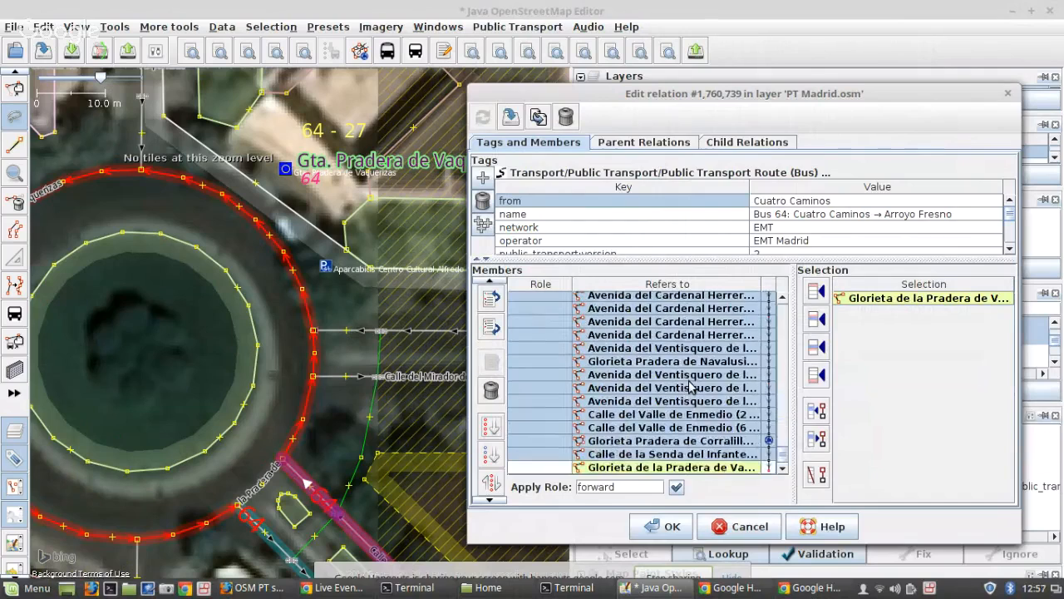
pyautogui.click(665, 527)
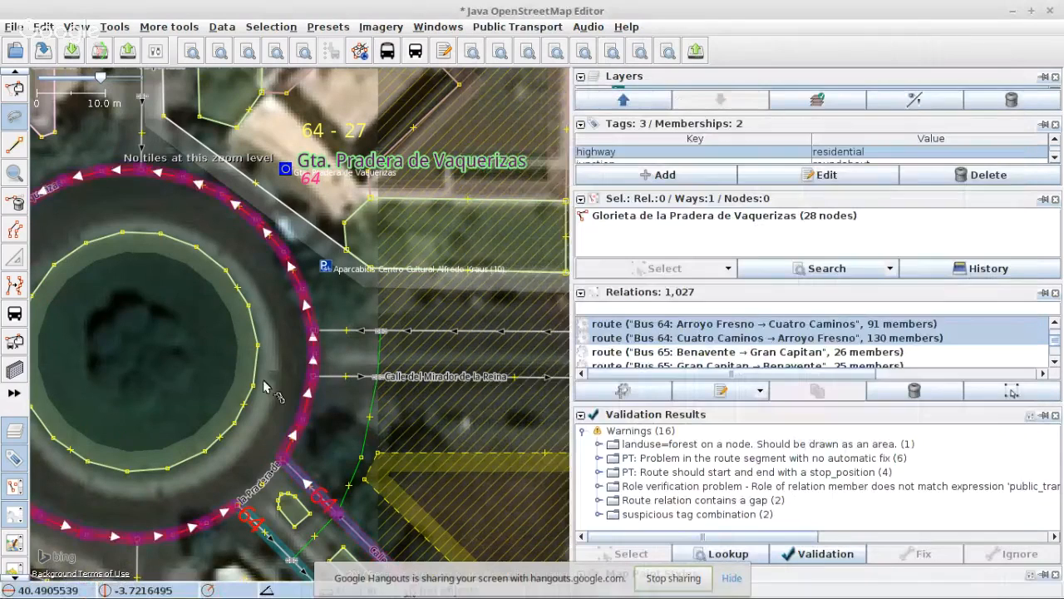
# - Add a bus stop position on the existing roundabout node beside the Gta. Pradera de Vaquerizas platform
pyautogui.scroll(1, 241, 357)
pyautogui.scroll(1, 334, 184)
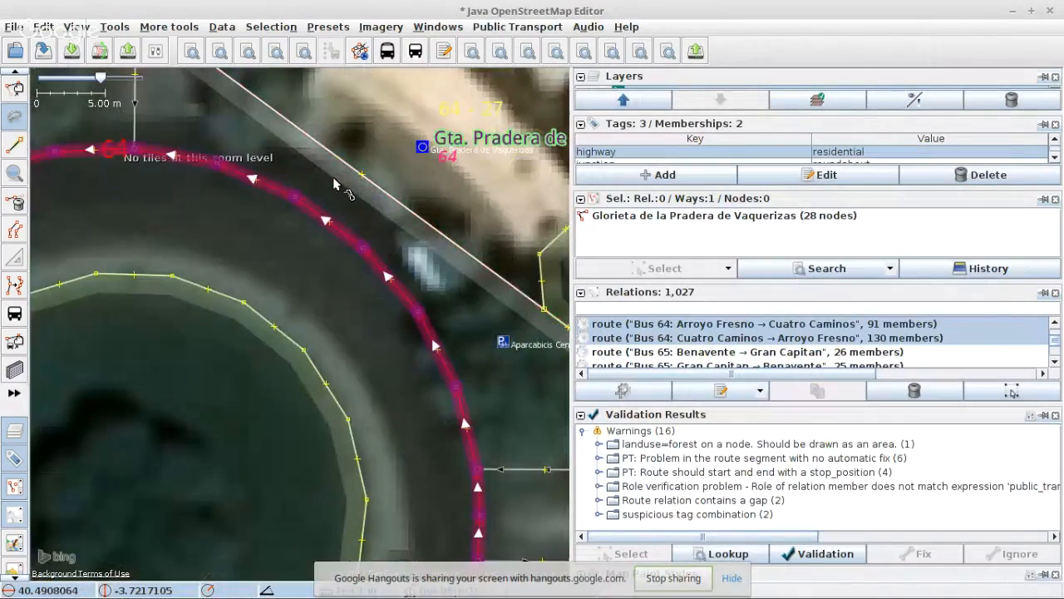
pyautogui.press('s')
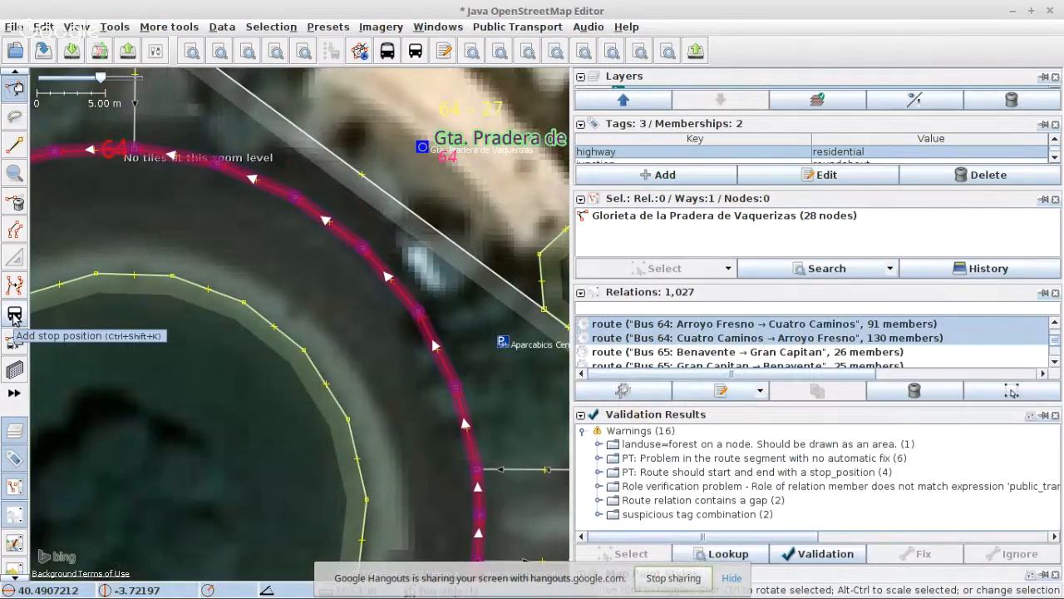
pyautogui.click(14, 314)
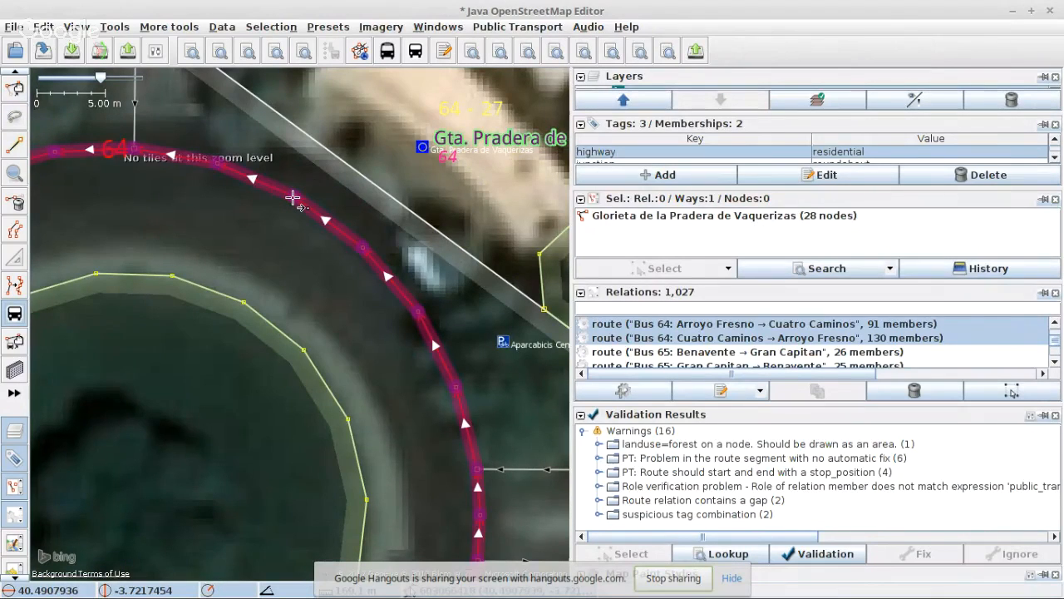
pyautogui.click(292, 198)
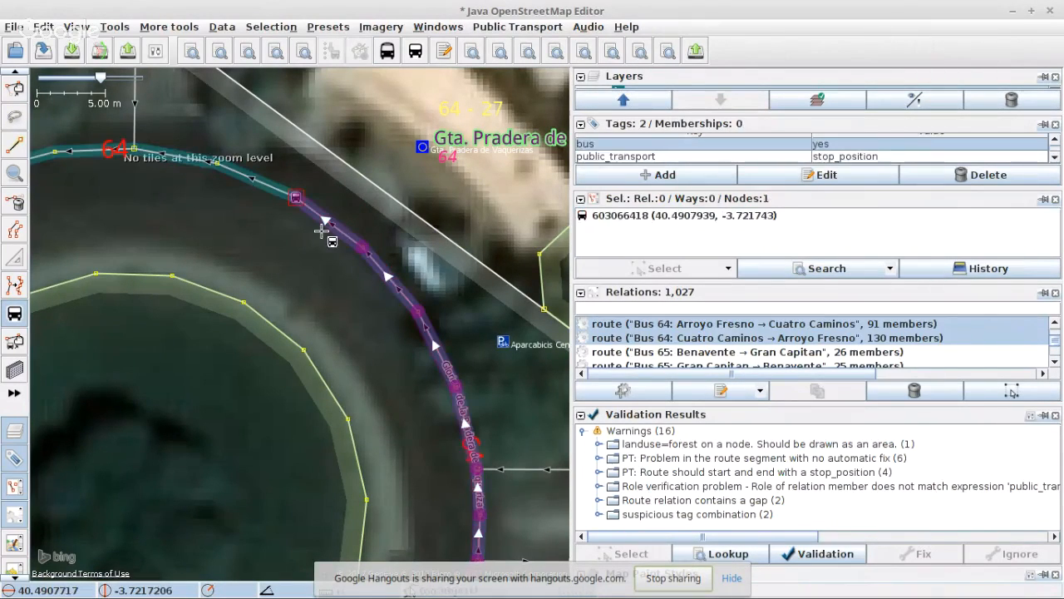
pyautogui.press('s')
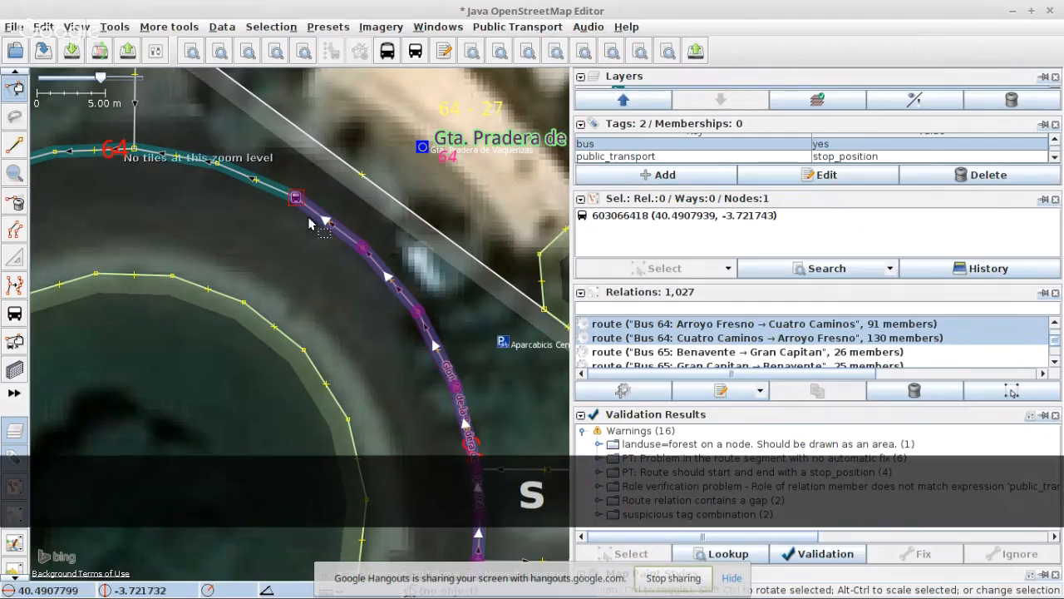
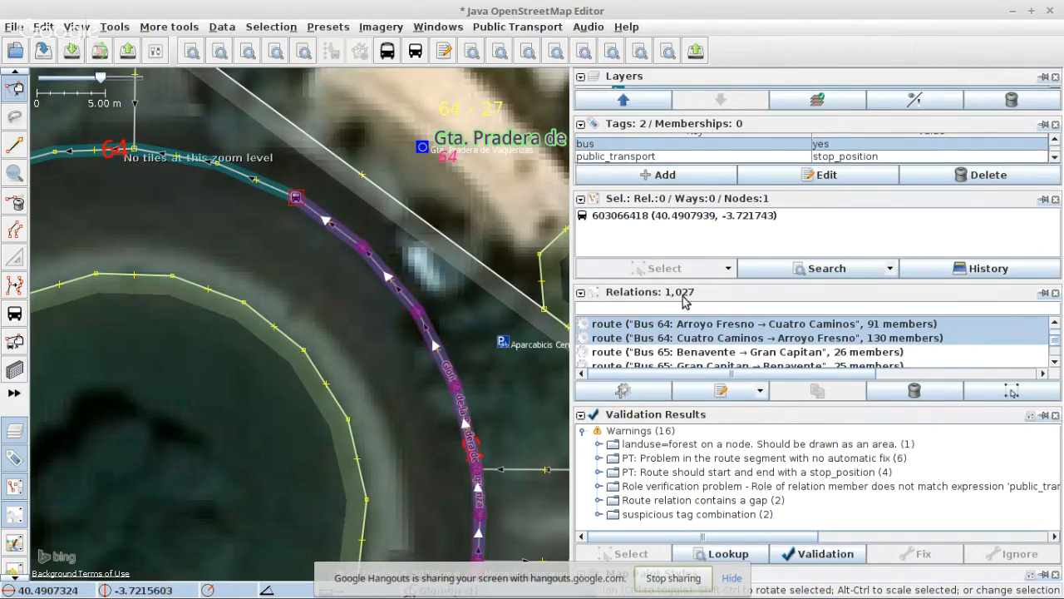
# - Select the stop position with the roundabout way beyond it, and check the last way of the Cuatro Caminos → Arroyo Fresno relation
pyautogui.keyDown('shift'); pyautogui.click(262, 186); pyautogui.keyUp('shift')
pyautogui.click(720, 390)
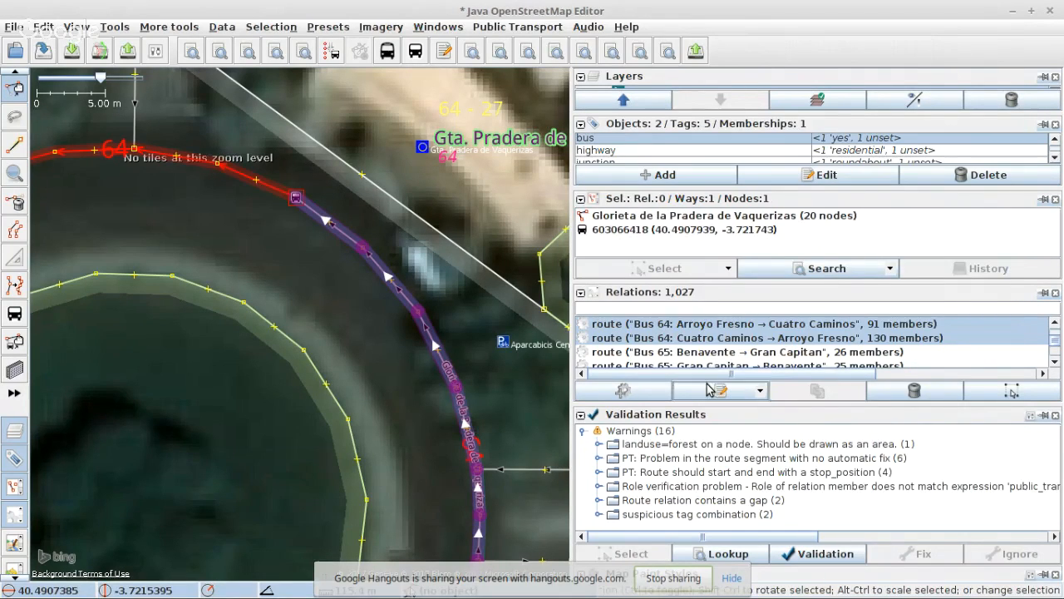
pyautogui.scroll(-4, 771, 367)
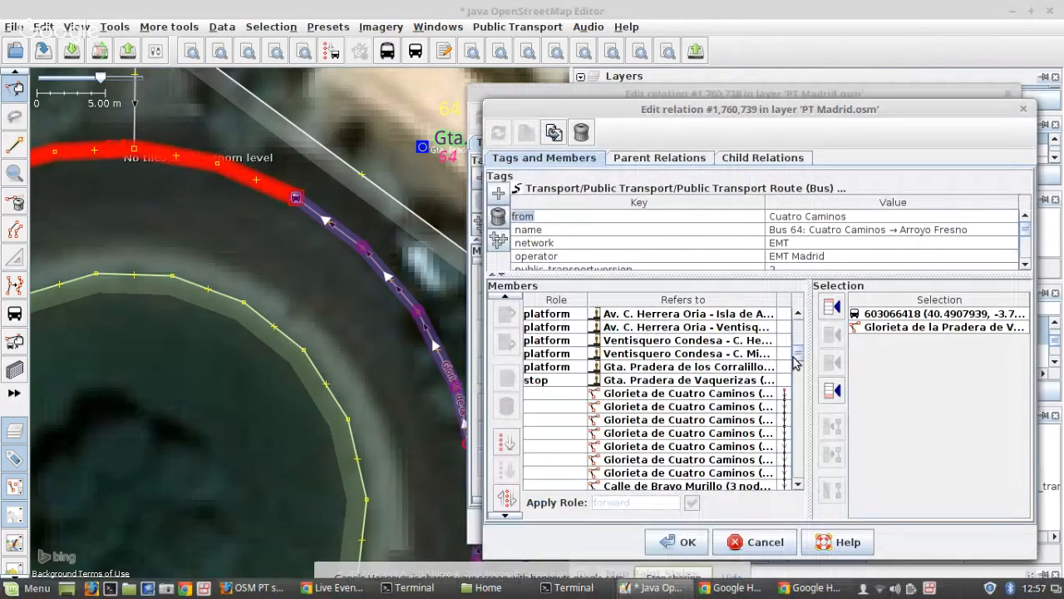
pyautogui.scroll(-10, 794, 360)
pyautogui.click(701, 484)
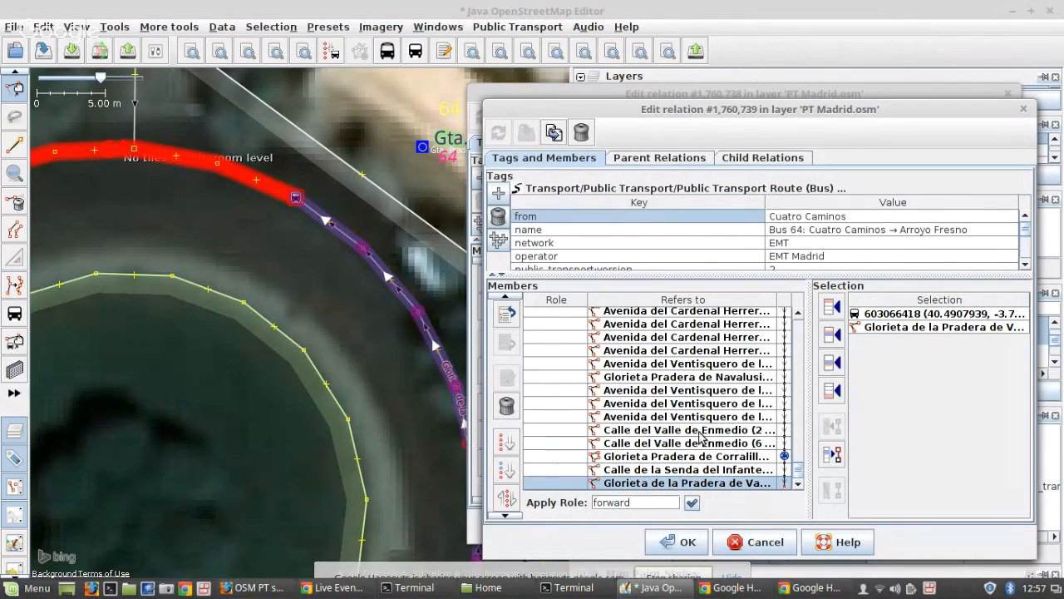
pyautogui.click(678, 541)
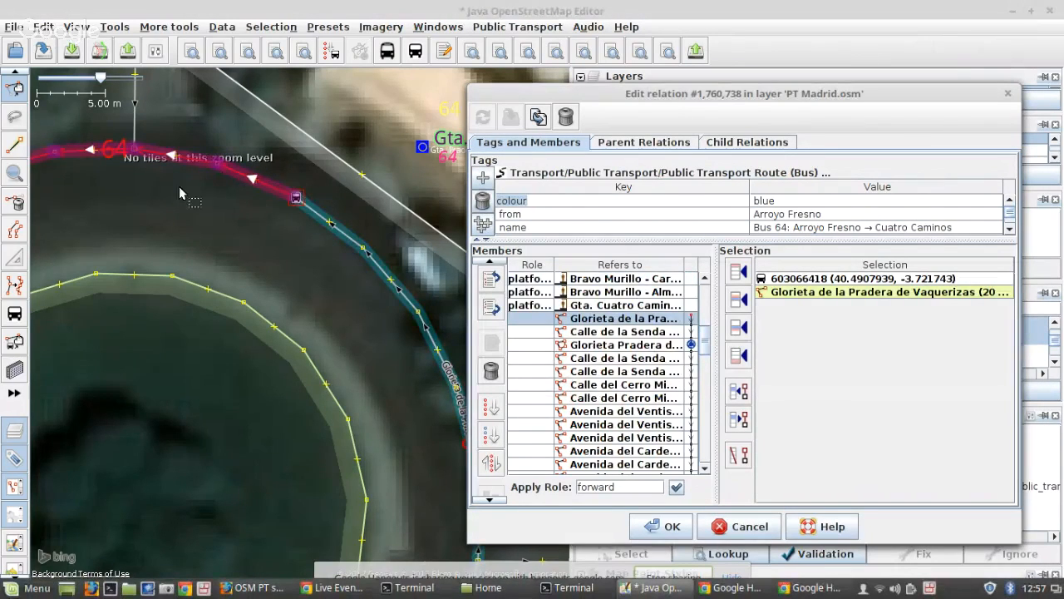
# - Check the start of the Arroyo Fresno → Cuatro Caminos relation around the roundabout and select its next roundabout member, Glorieta Pradera
pyautogui.scroll(-1, 179, 187)
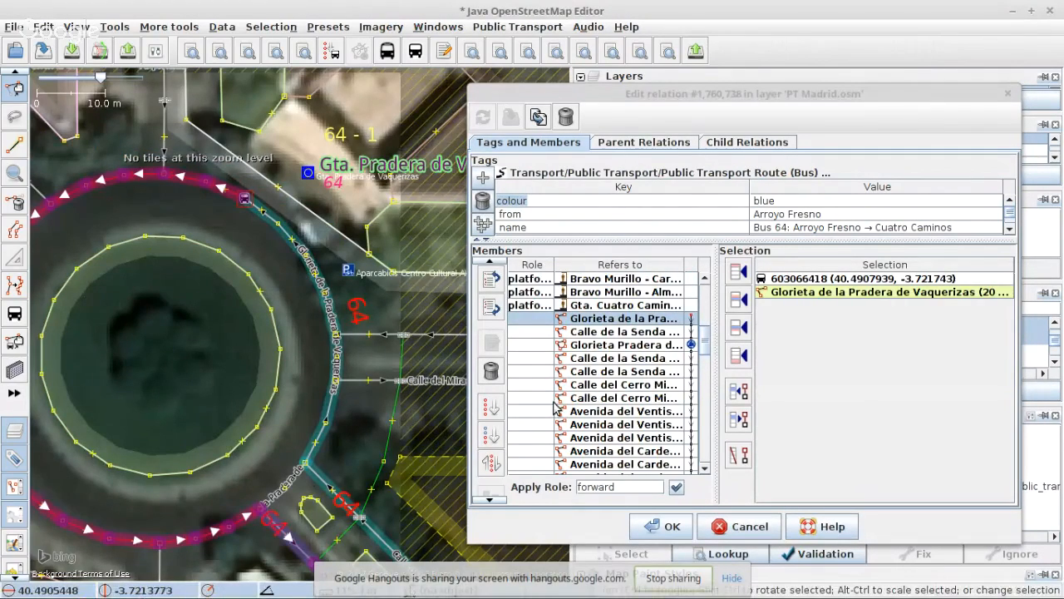
pyautogui.click(594, 350)
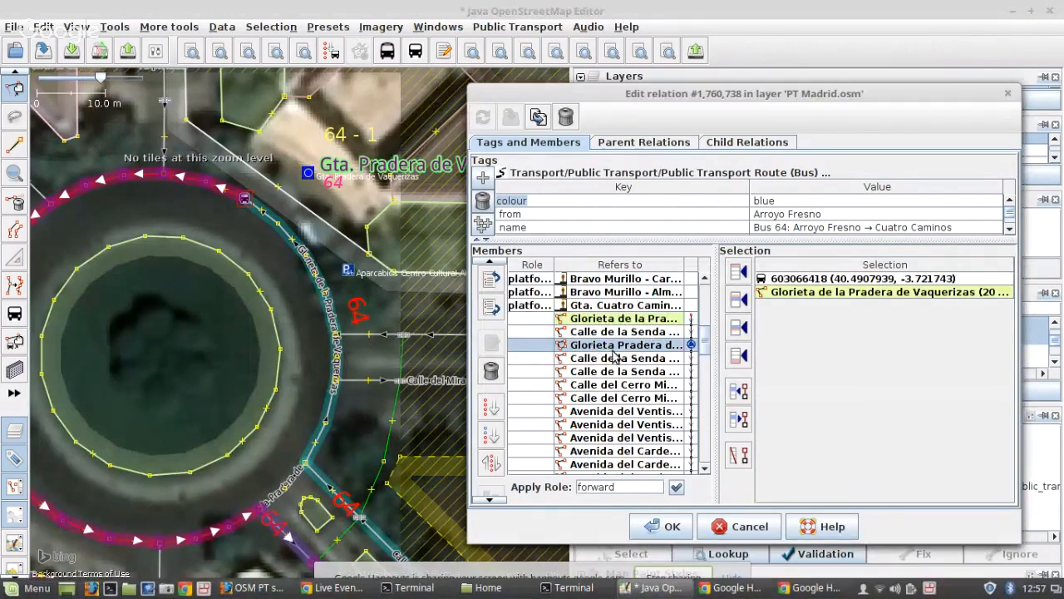
# - Split the Glorieta Pradera de Corralillos roundabout with rounding enabled, dismiss the error report, and refresh the relation members
pyautogui.rightClick(595, 349)
pyautogui.click(620, 354)
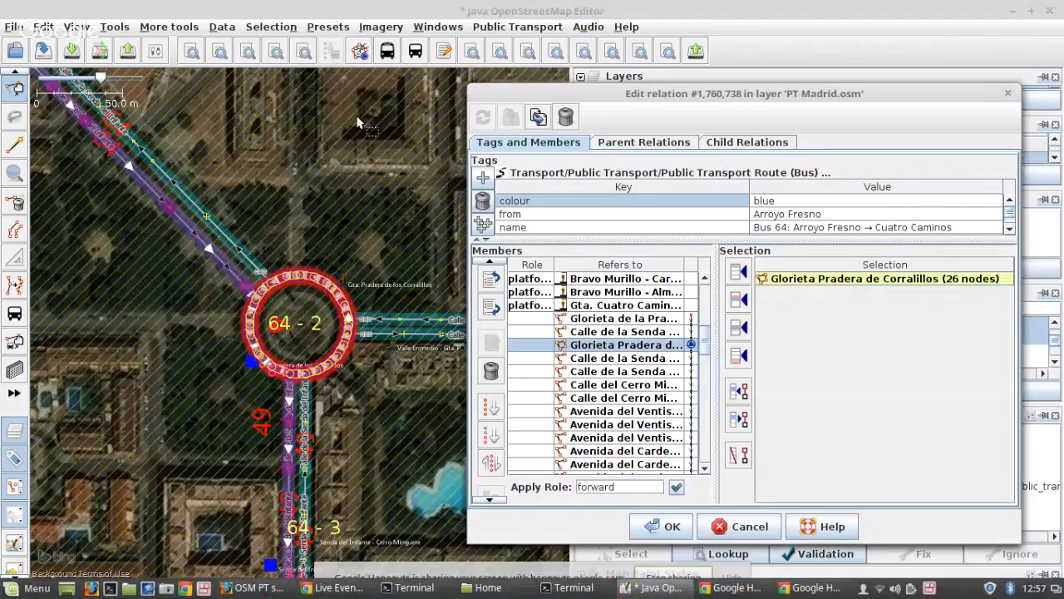
pyautogui.click(360, 53)
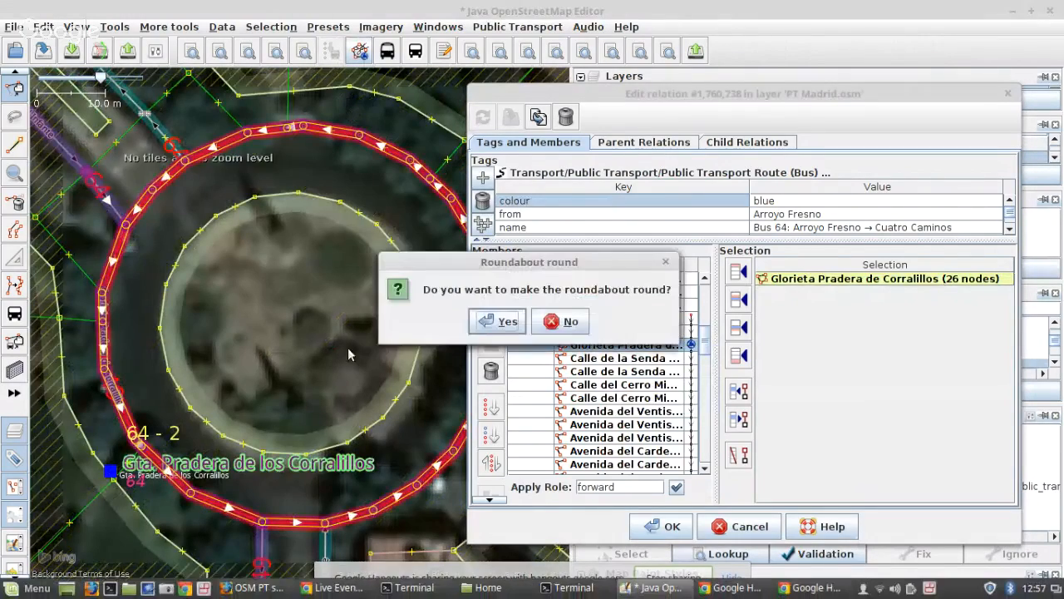
pyautogui.click(477, 327)
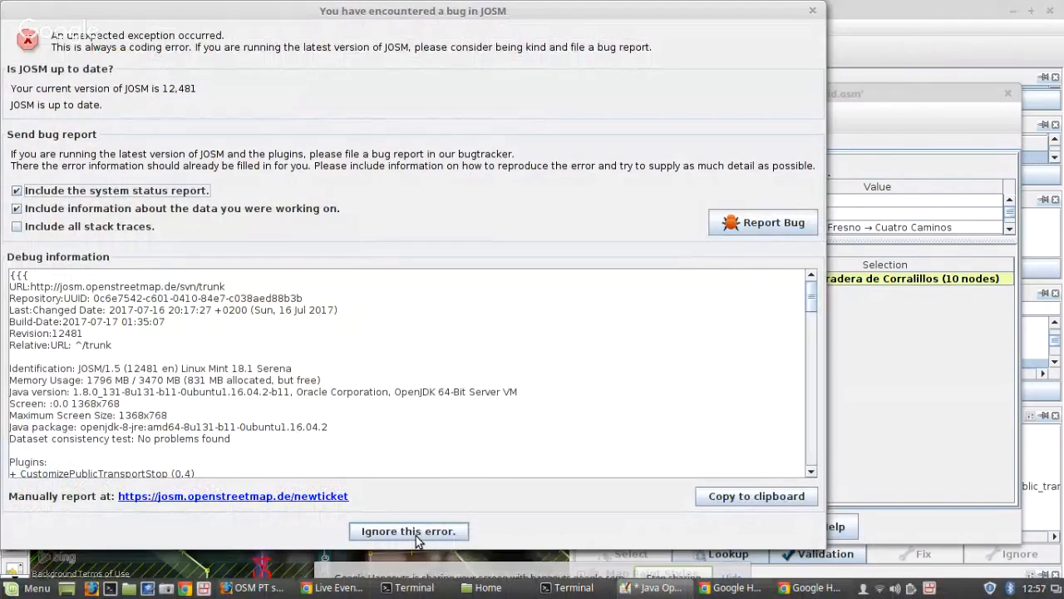
pyautogui.click(409, 530)
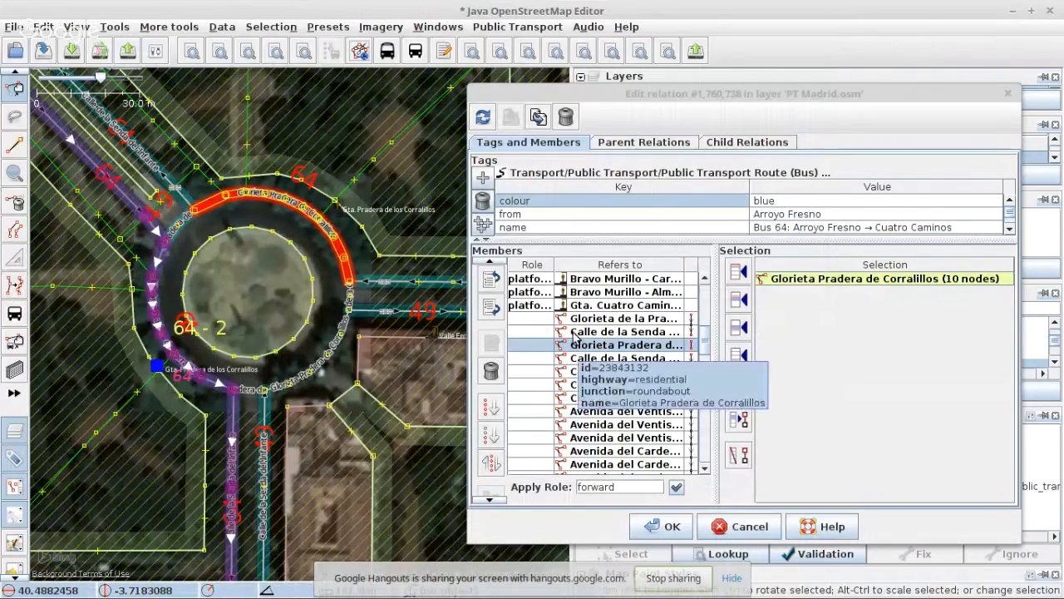
pyautogui.click(483, 116)
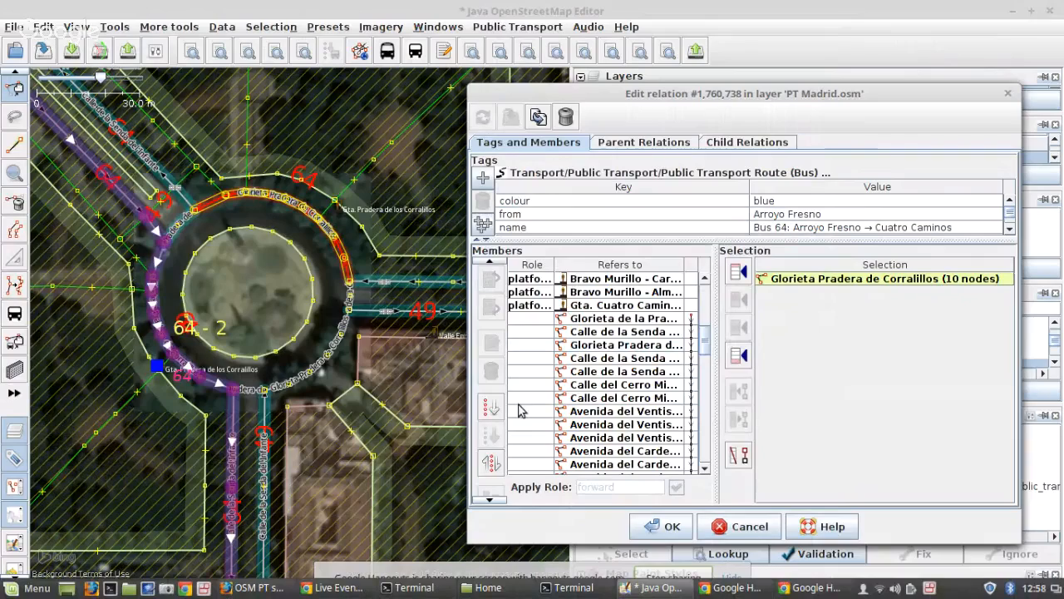
# - Locate the gap at the Avenida de la Ilustración member of the Bus 64 relation and show it on the map
pyautogui.scroll(3, 176, 368)
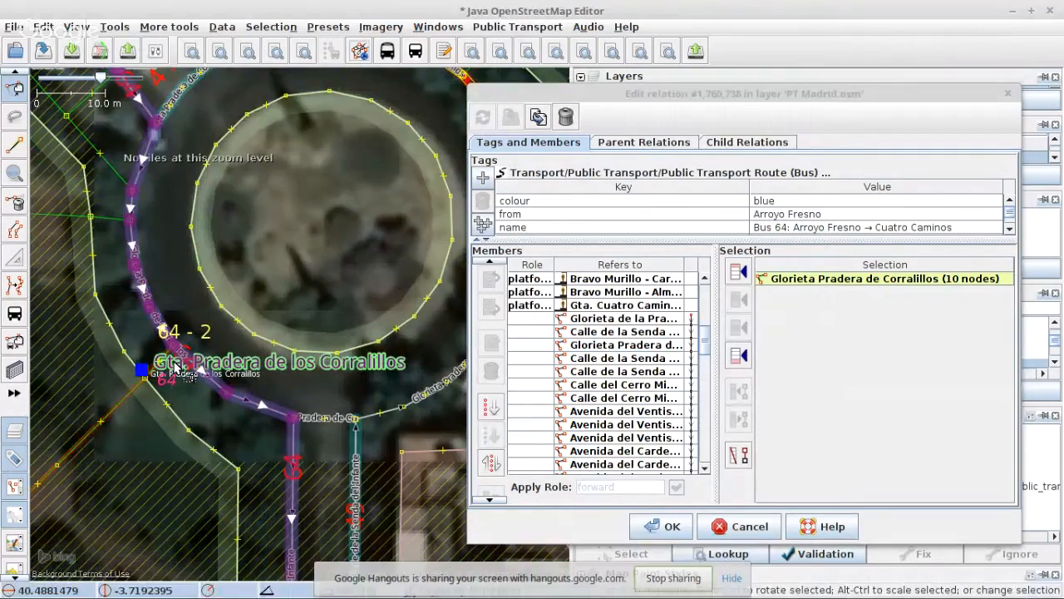
pyautogui.scroll(-5, 607, 399)
pyautogui.scroll(-4, 607, 399)
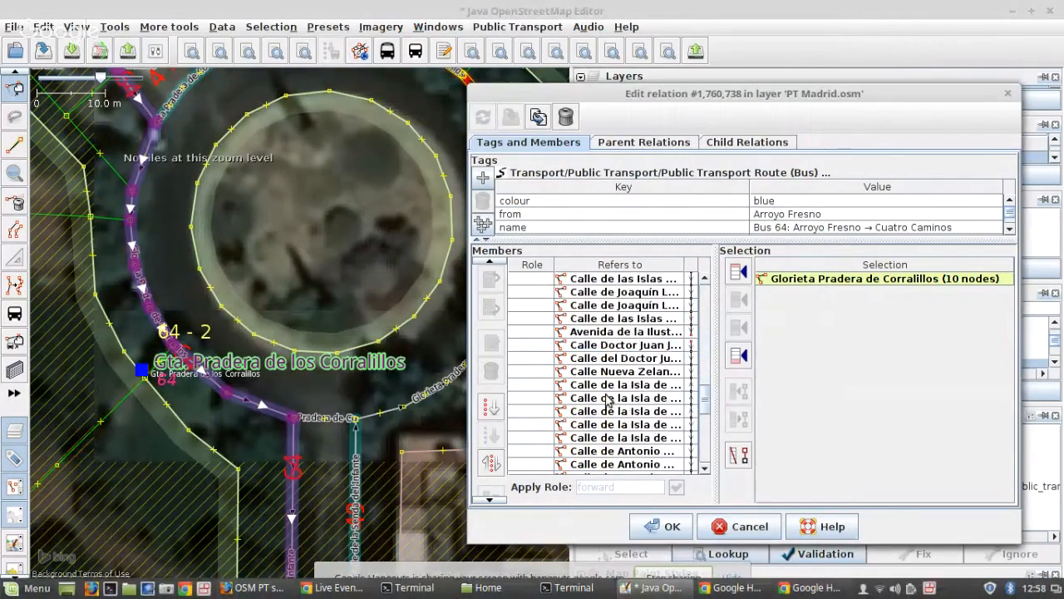
pyautogui.scroll(2, 607, 399)
pyautogui.click(588, 400)
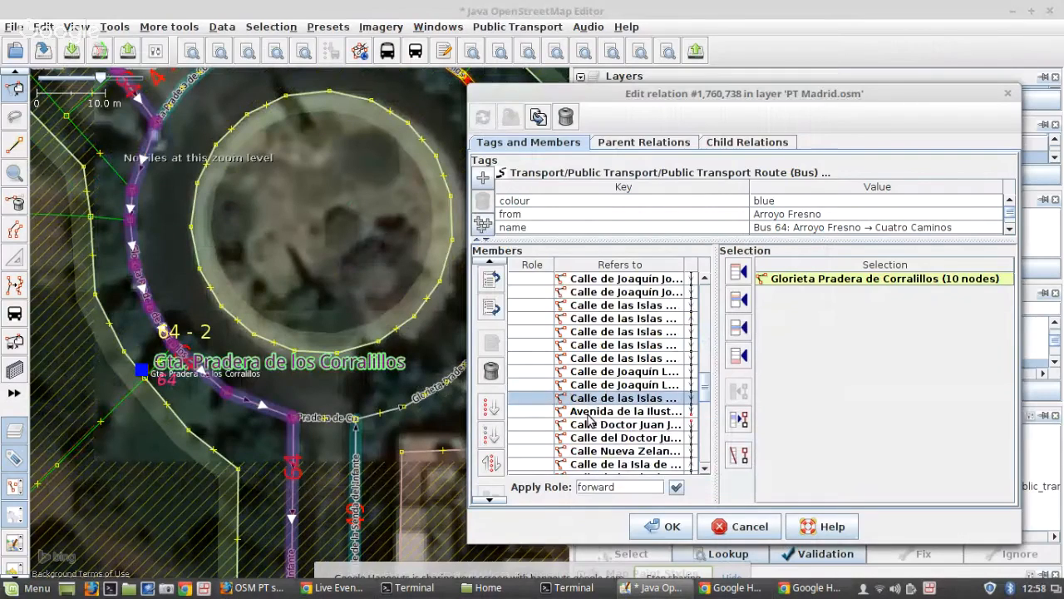
pyautogui.rightClick(587, 415)
pyautogui.click(640, 442)
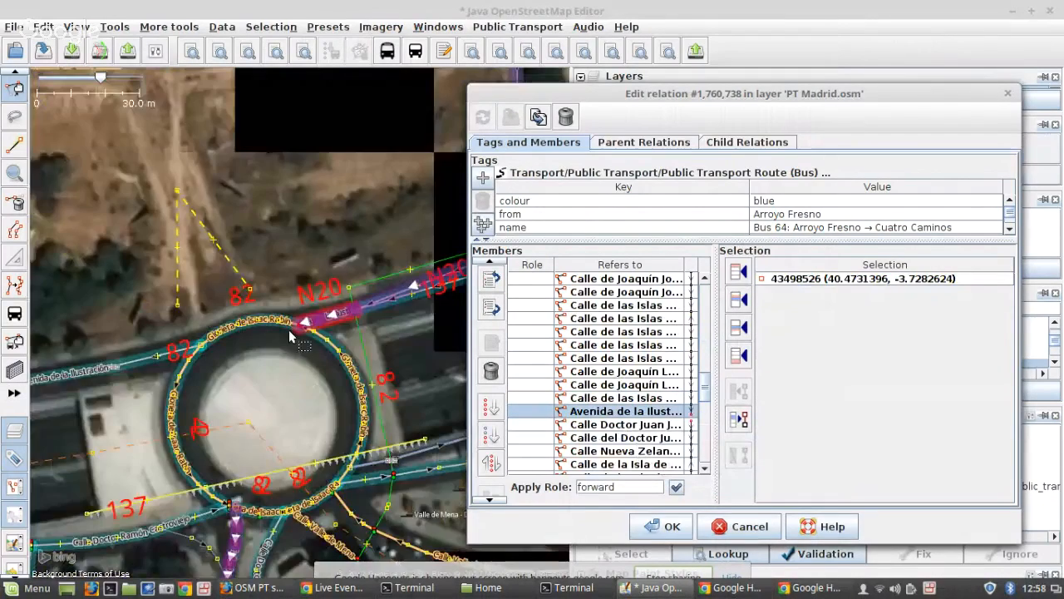
# - Add the three consecutive Glorieta de Isaac Rabín ways to the relation right after the Avenida de la Ilustración member
pyautogui.scroll(3, 291, 336)
pyautogui.click(287, 316)
pyautogui.press('s')
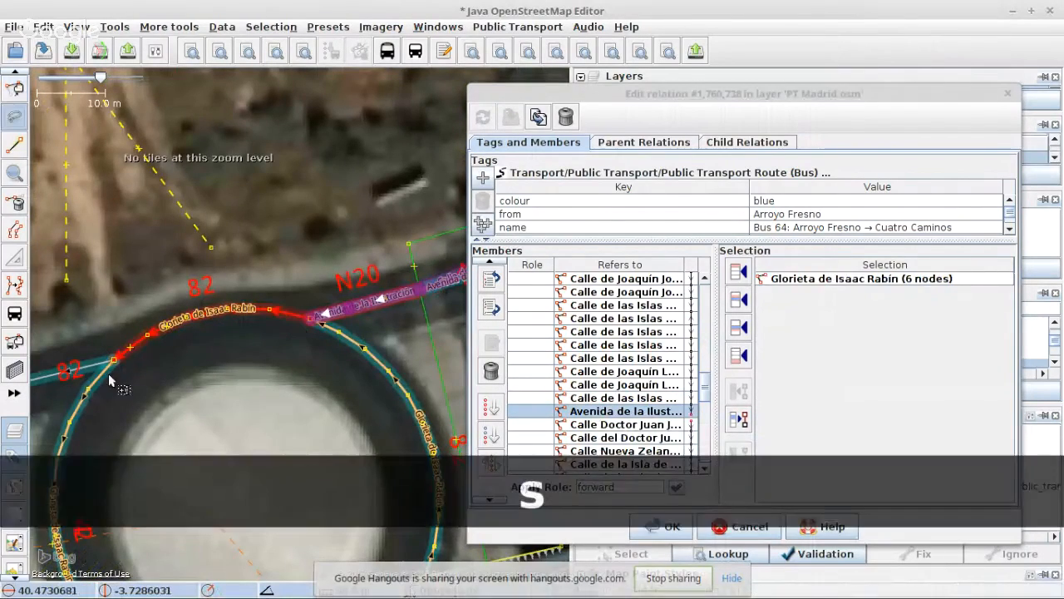
pyautogui.keyDown('shift'); pyautogui.click(105, 380); pyautogui.keyUp('shift')
pyautogui.moveTo(104, 412); pyautogui.dragTo(237, 99)
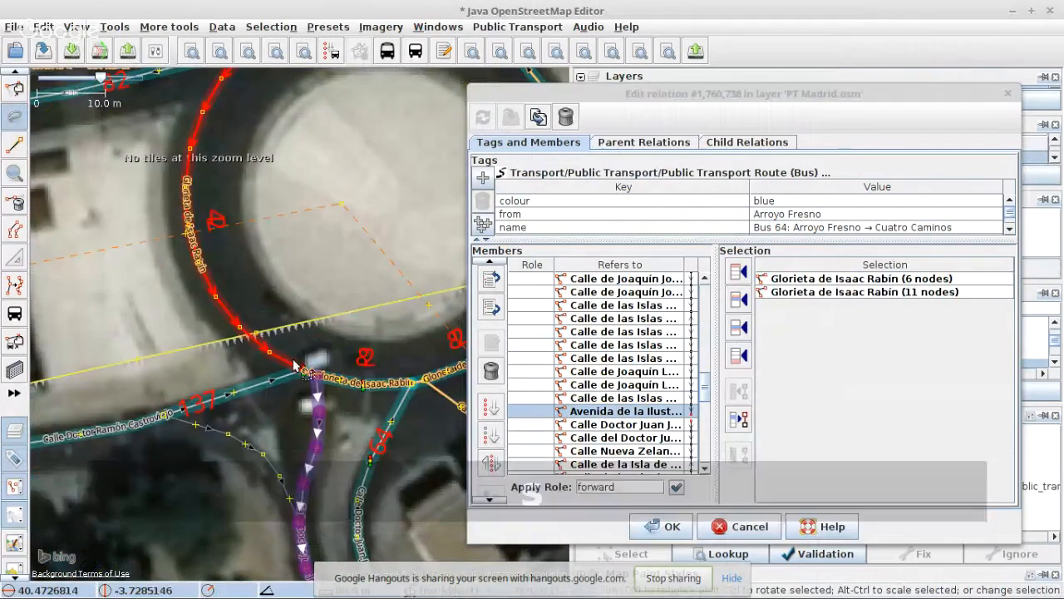
pyautogui.scroll(8, 298, 368)
pyautogui.keyDown('shift'); pyautogui.click(408, 430); pyautogui.keyUp('shift')
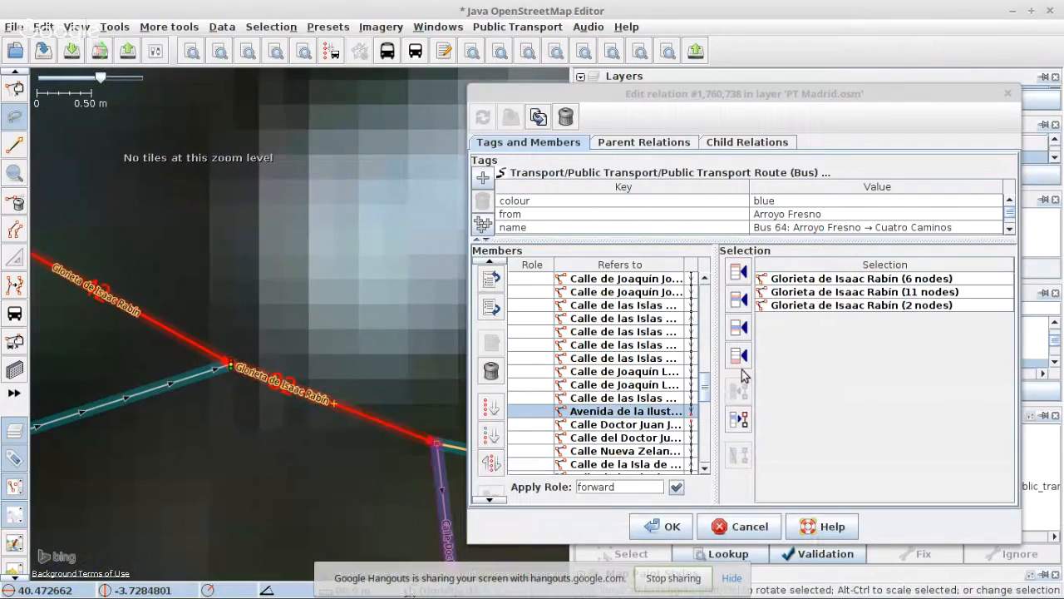
pyautogui.click(739, 327)
# - Zoom to the gap after Calle de Francos Rodríguez and remove the five-node Glorieta de Rocío Durcal way from the relation
pyautogui.scroll(-3, 603, 360)
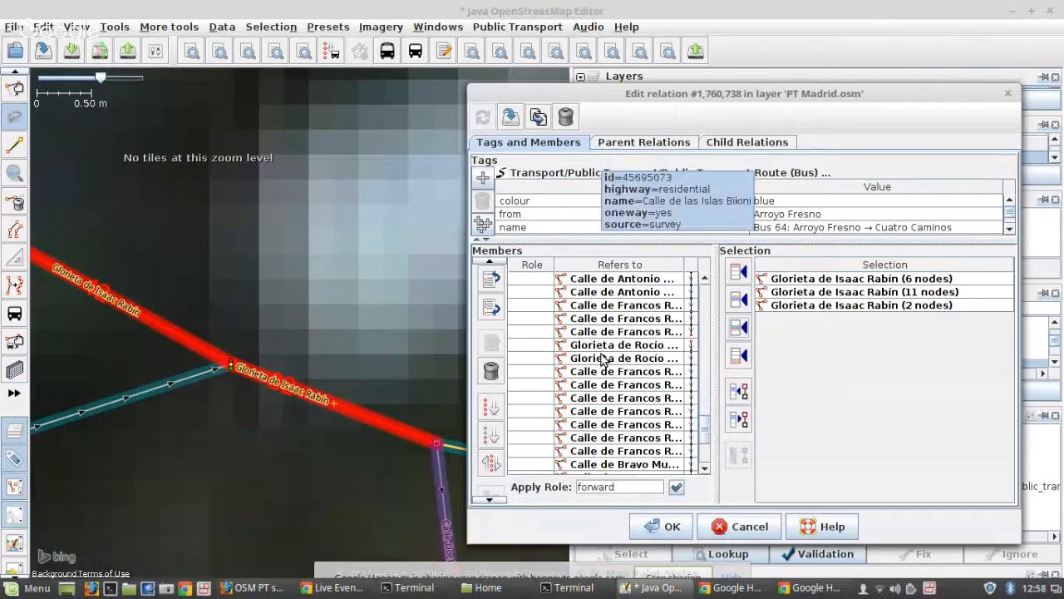
pyautogui.click(625, 331)
pyautogui.rightClick(626, 330)
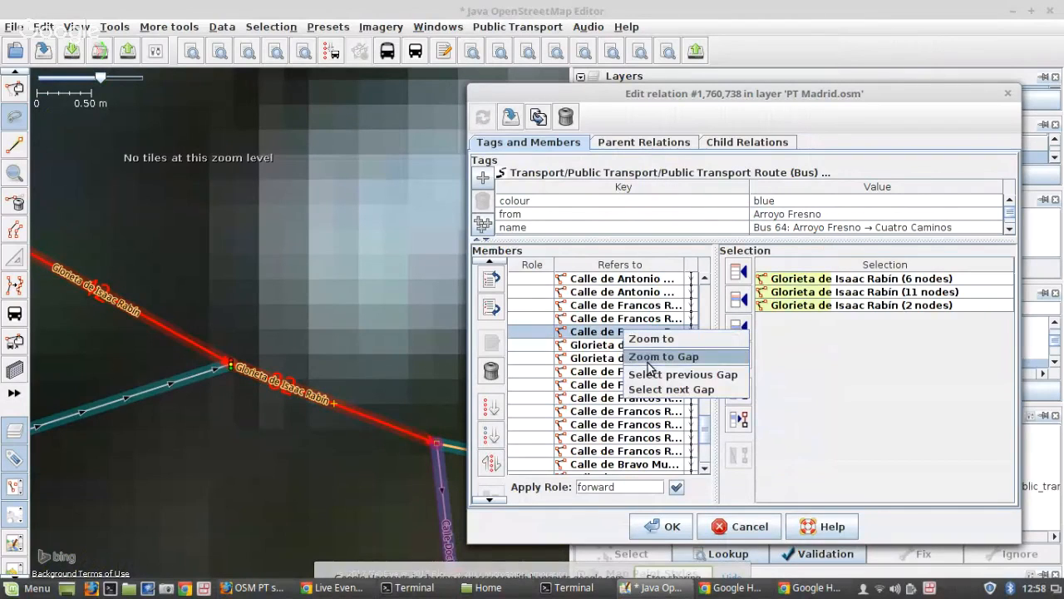
pyautogui.click(663, 356)
pyautogui.scroll(4, 287, 350)
pyautogui.click(262, 216)
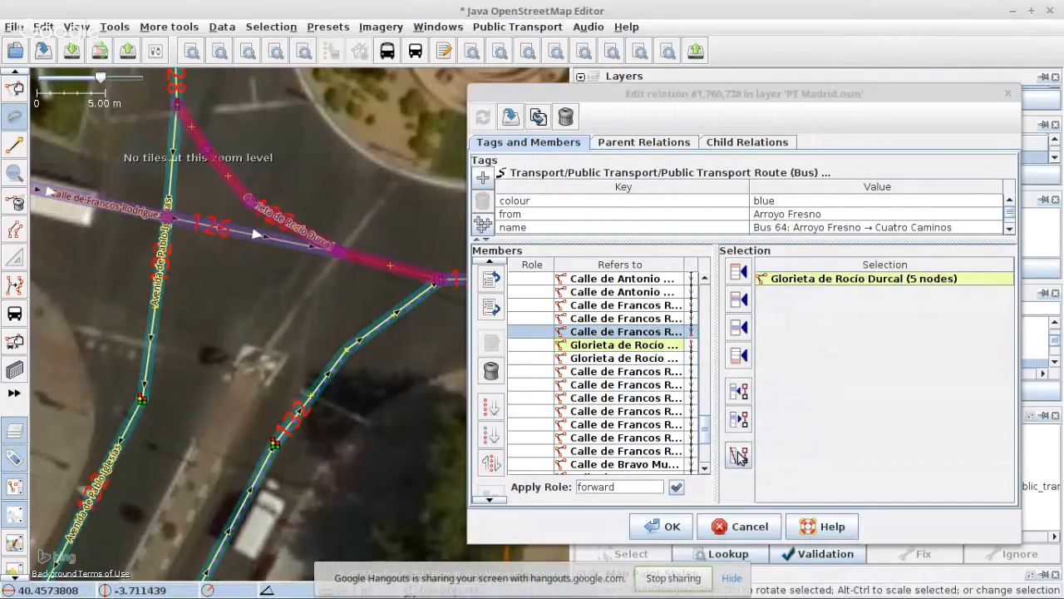
pyautogui.click(738, 455)
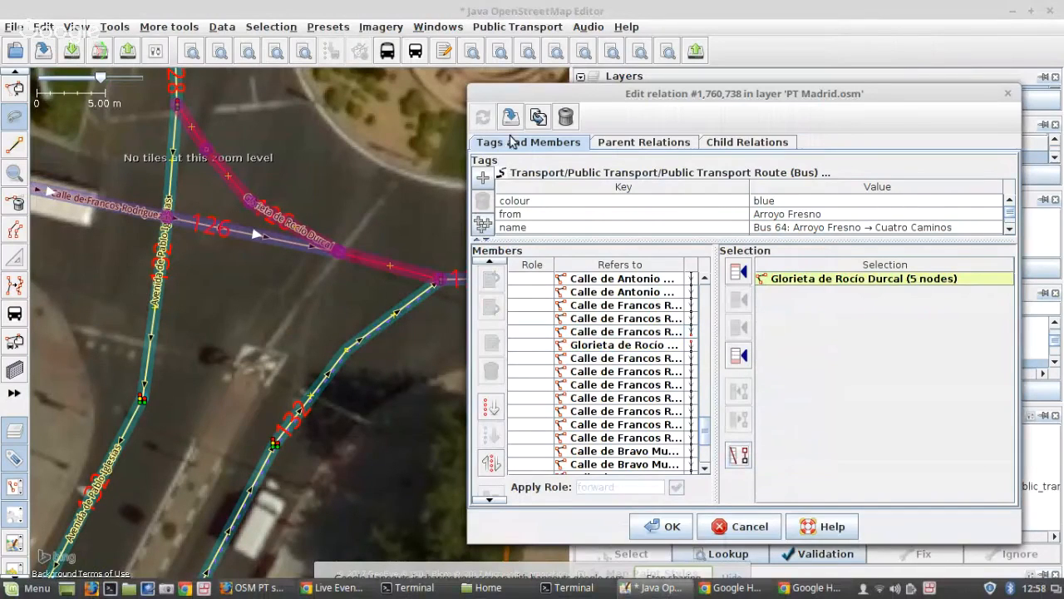
# - Split Glorieta de Rocío Durcal where Calle de Francos Rodríguez joins it and insert the two-node section after the Calle de Francos Rodríguez member
pyautogui.keyDown('shift'); pyautogui.click(341, 256); pyautogui.keyUp('shift')
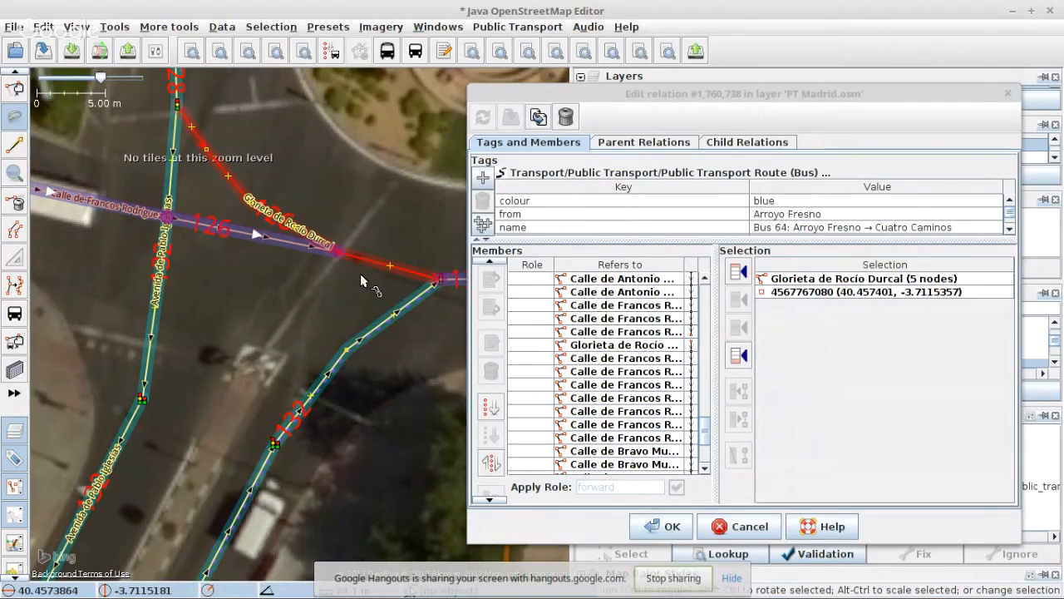
pyautogui.press('p')
pyautogui.click(473, 365)
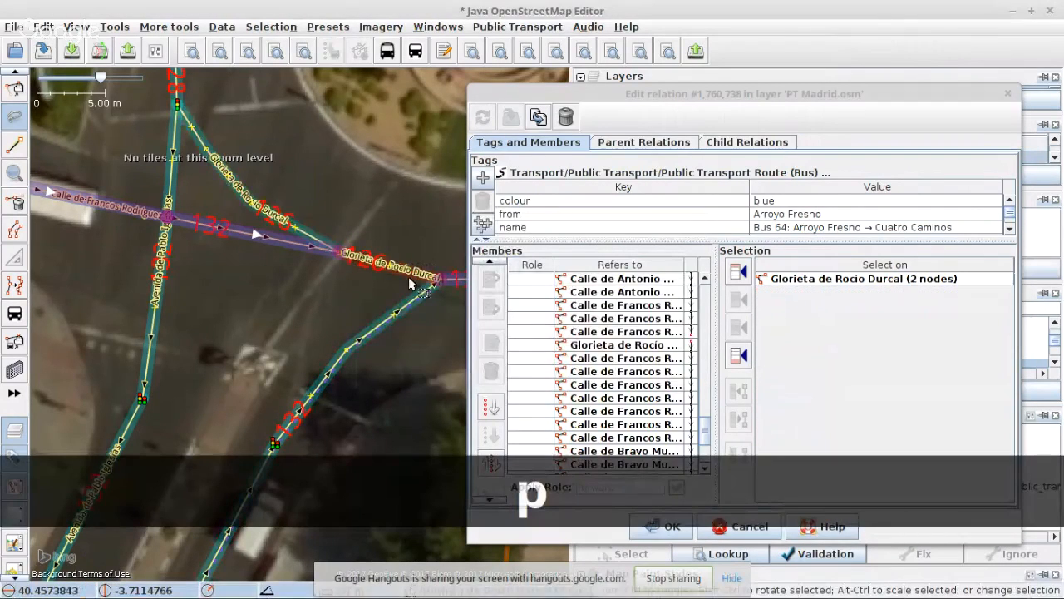
pyautogui.click(666, 333)
pyautogui.click(740, 327)
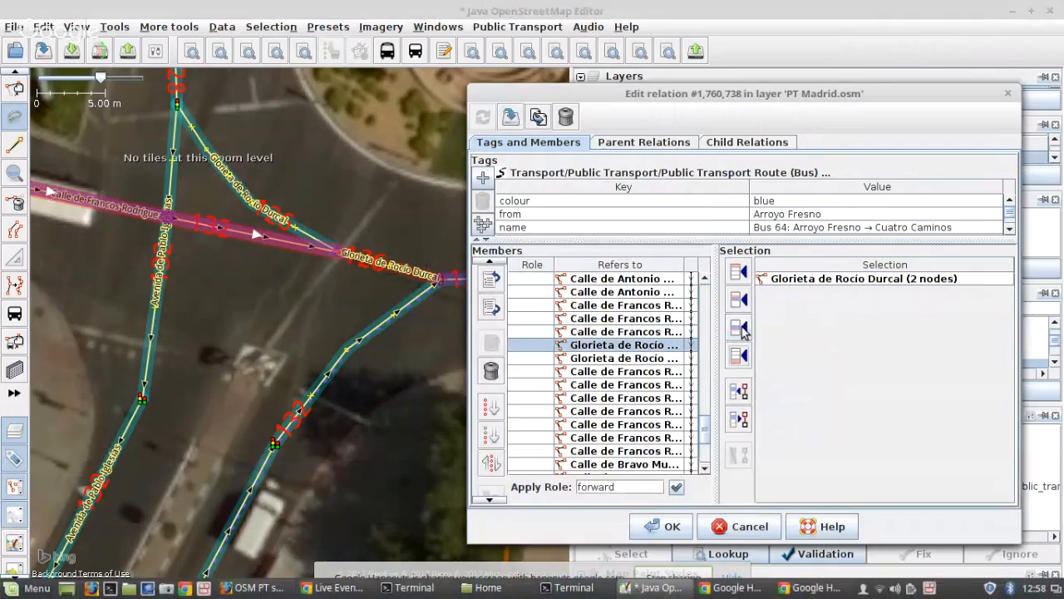
# - Check the relation's last member, Glorieta de Cuatro Caminos, on the map and save the Bus 64 relation changes
pyautogui.scroll(-3, 620, 383)
pyautogui.click(607, 467)
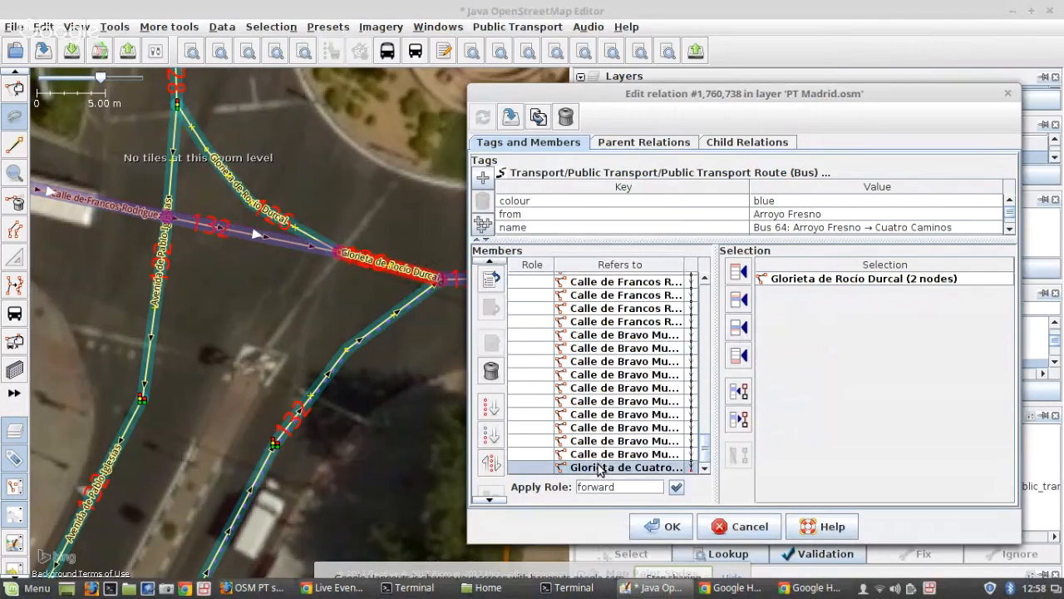
pyautogui.rightClick(607, 467)
pyautogui.click(612, 473)
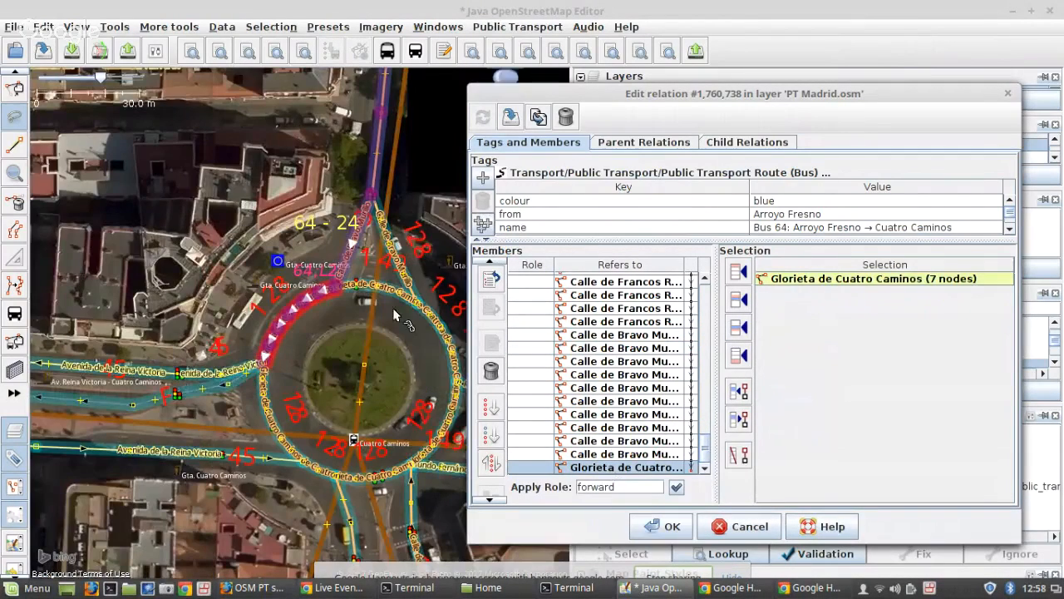
pyautogui.scroll(2, 253, 353)
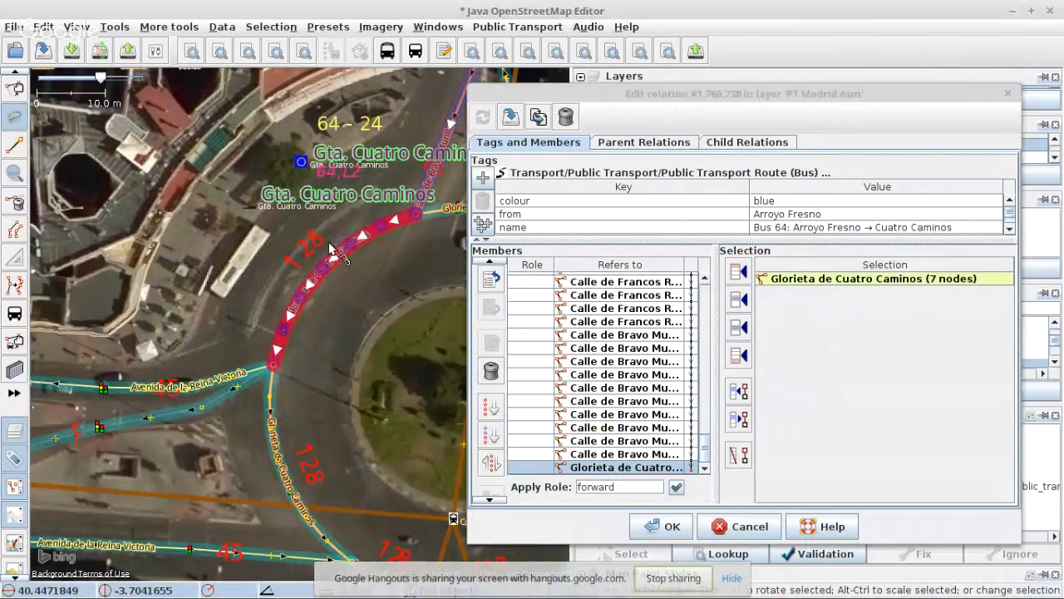
pyautogui.click(652, 529)
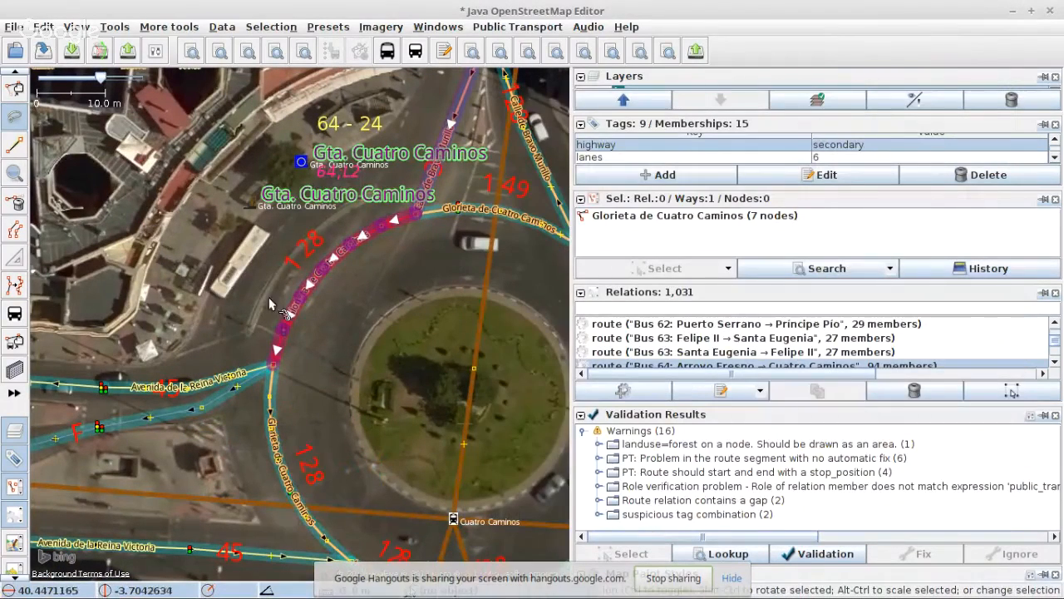
# - Create a bus stop position on the Glorieta de Cuatro Caminos route way, then move that node slightly southwest along the road
pyautogui.scroll(2, 302, 319)
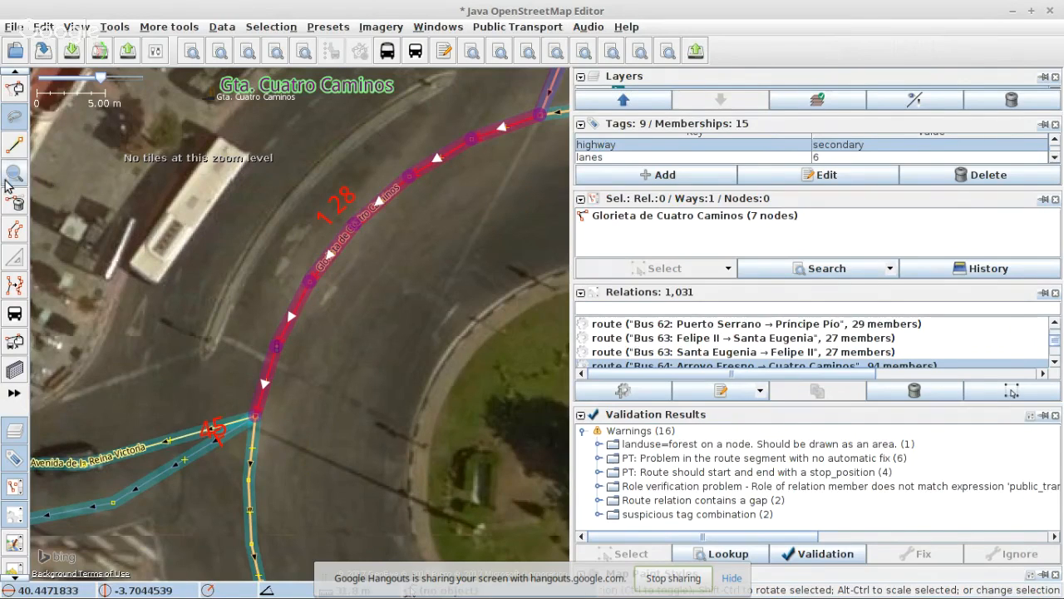
pyautogui.click(16, 313)
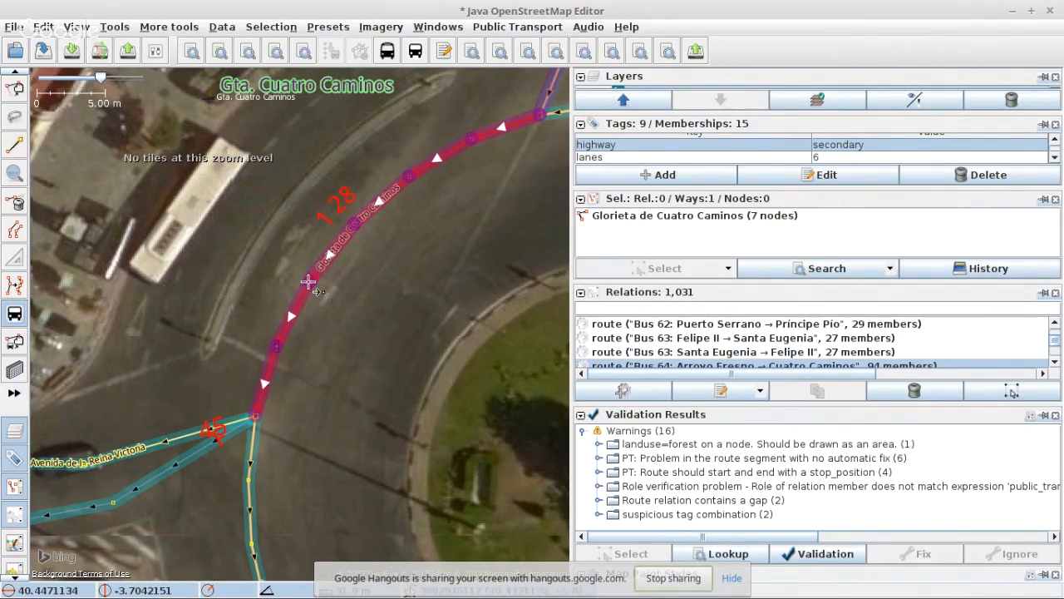
pyautogui.click(309, 280)
pyautogui.press('s')
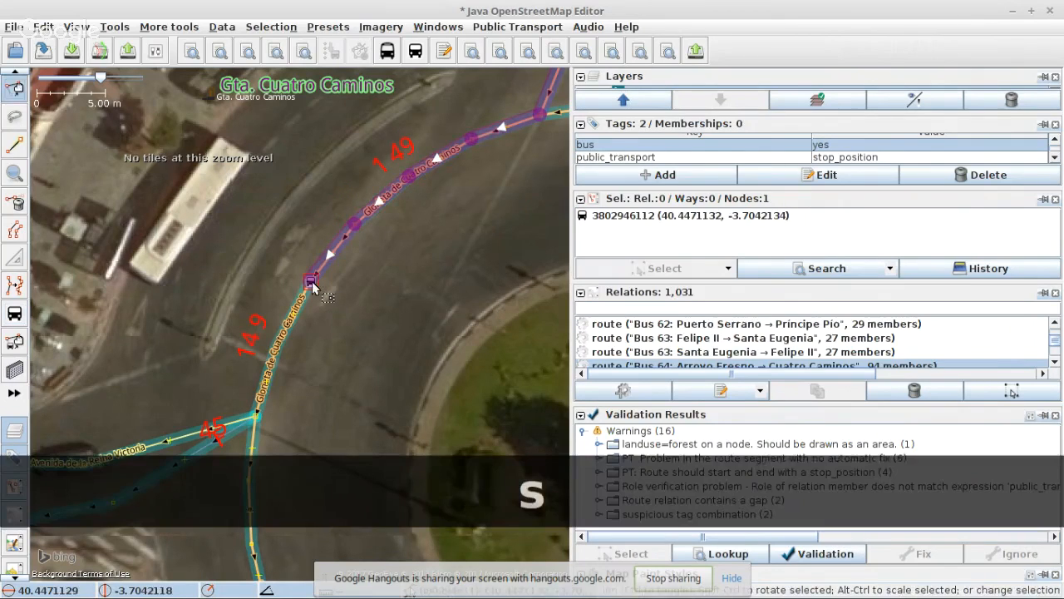
pyautogui.moveTo(311, 282); pyautogui.dragTo(292, 316)
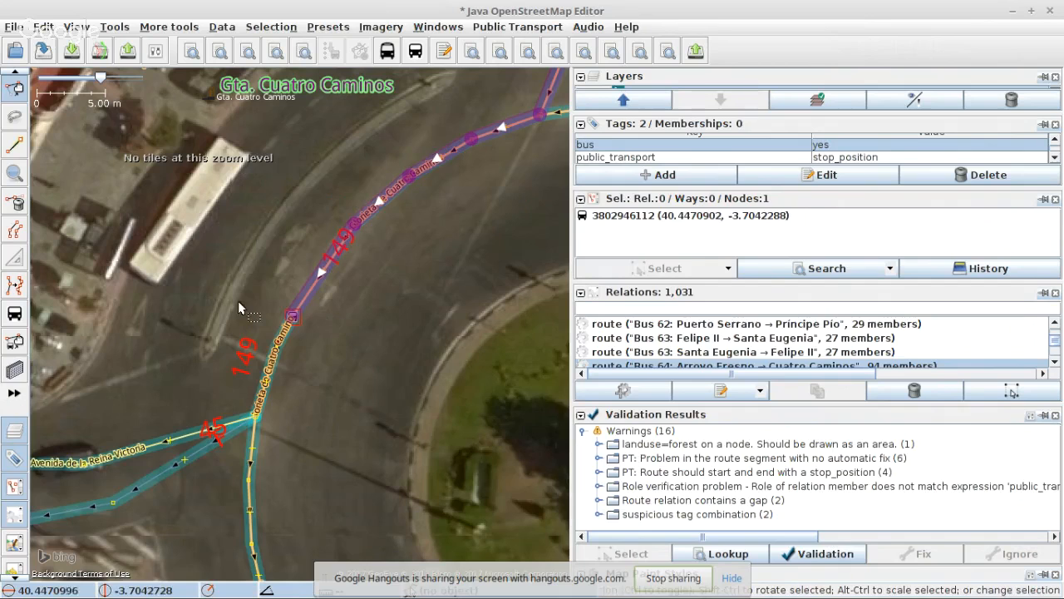
# - Search the Cuatro Caminos view for roundabouts tagged junction=roundabout and dismiss the result message
pyautogui.scroll(-2, 231, 307)
pyautogui.moveTo(403, 344); pyautogui.dragTo(315, 276)
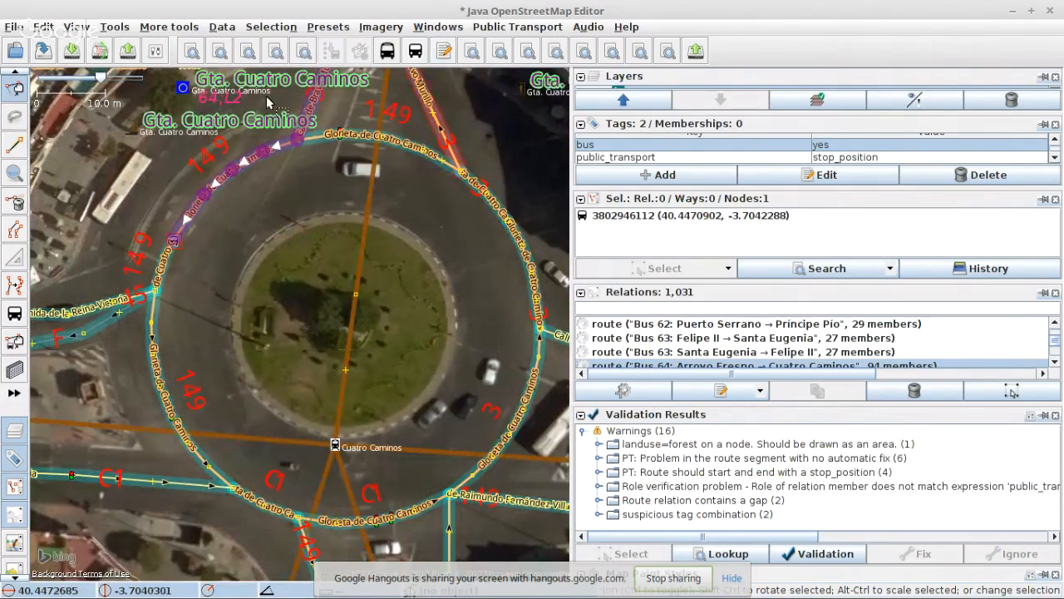
pyautogui.click(220, 54)
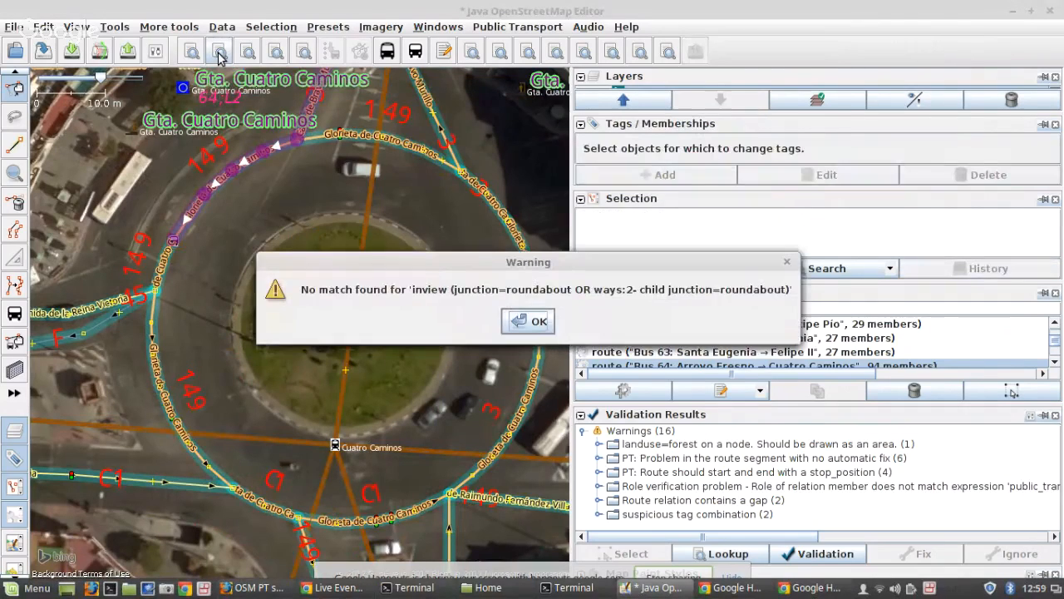
pyautogui.click(524, 322)
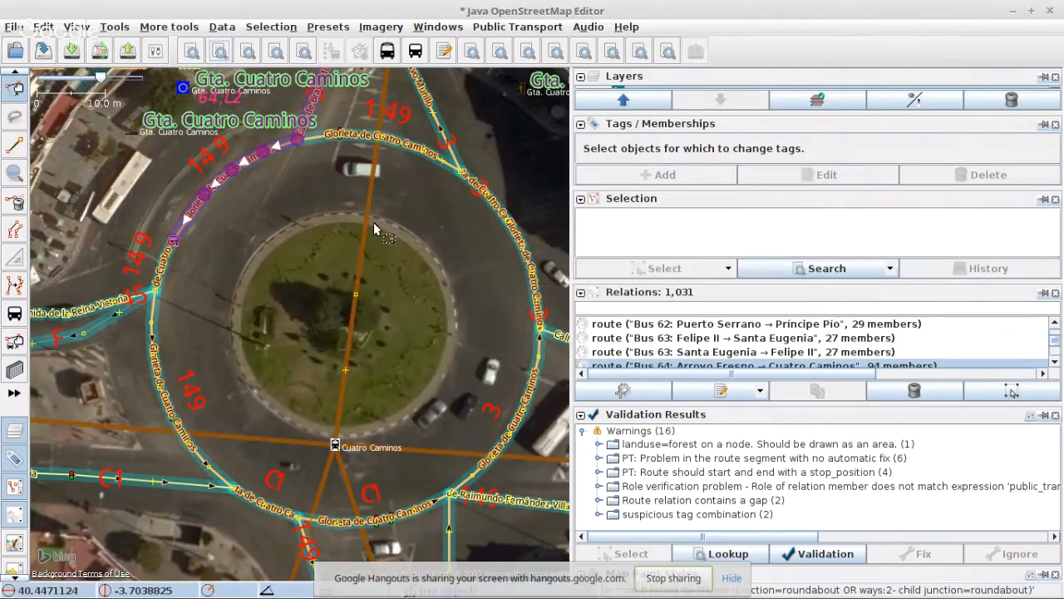
# - Select the five-node Glorieta de Cuatro Caminos way and examine its tags in an enlarged tag list
pyautogui.press('s')
pyautogui.click(287, 141)
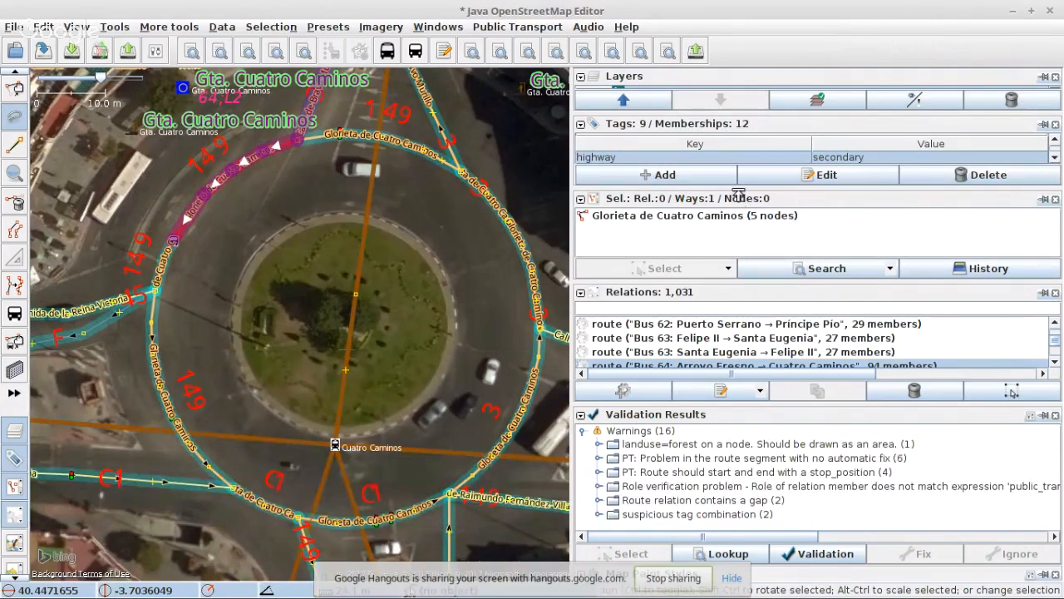
pyautogui.moveTo(739, 197); pyautogui.dragTo(737, 246)
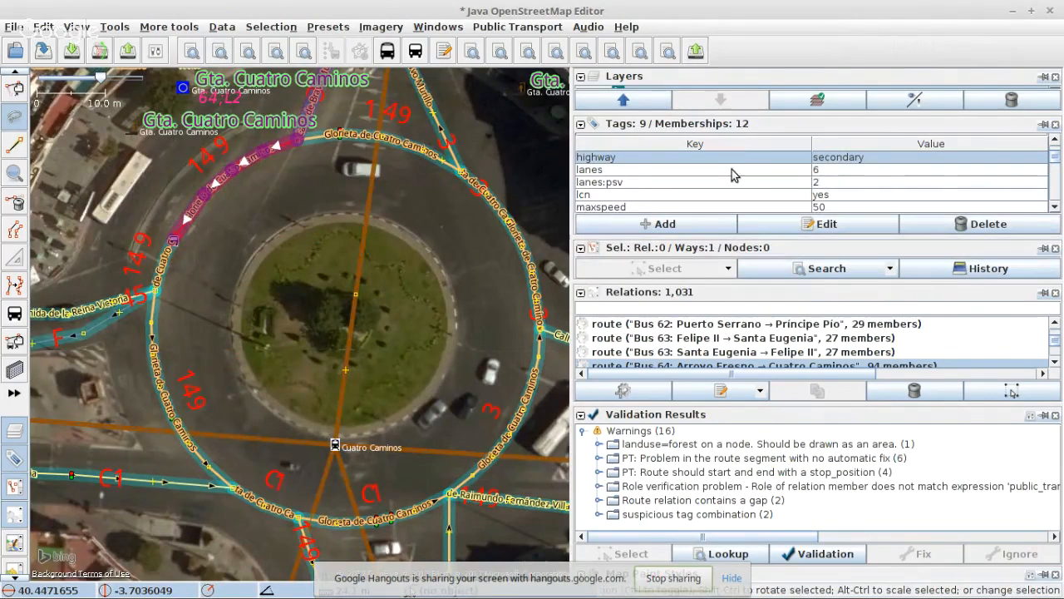
pyautogui.scroll(-1, 733, 173)
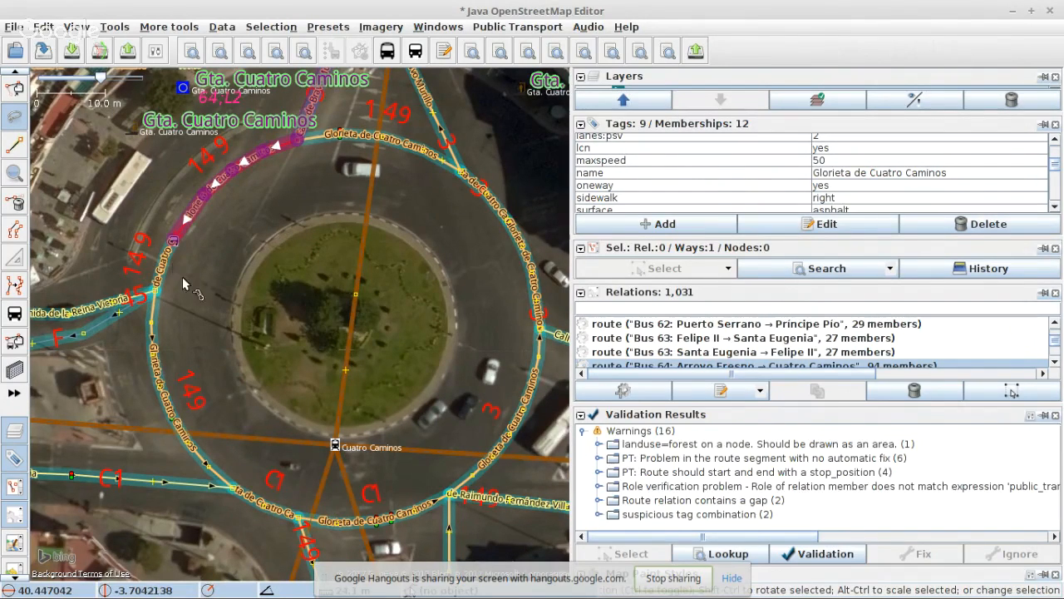
# - Repeat the in-view search for roundabouts or closed oneway ways at Glorieta de Cuatro Caminos and dismiss the result message
pyautogui.press('s')
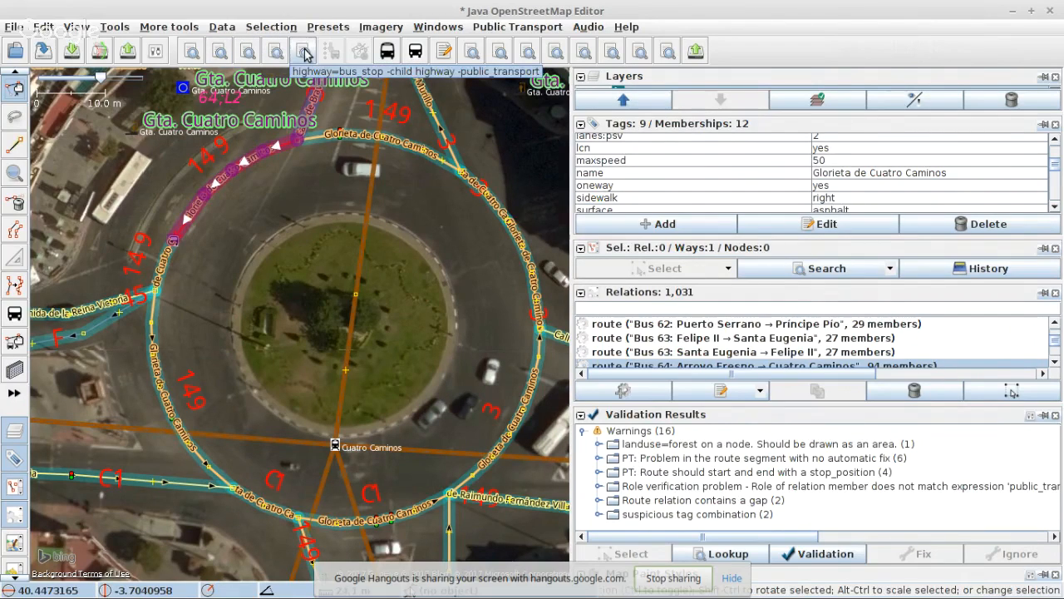
pyautogui.click(500, 53)
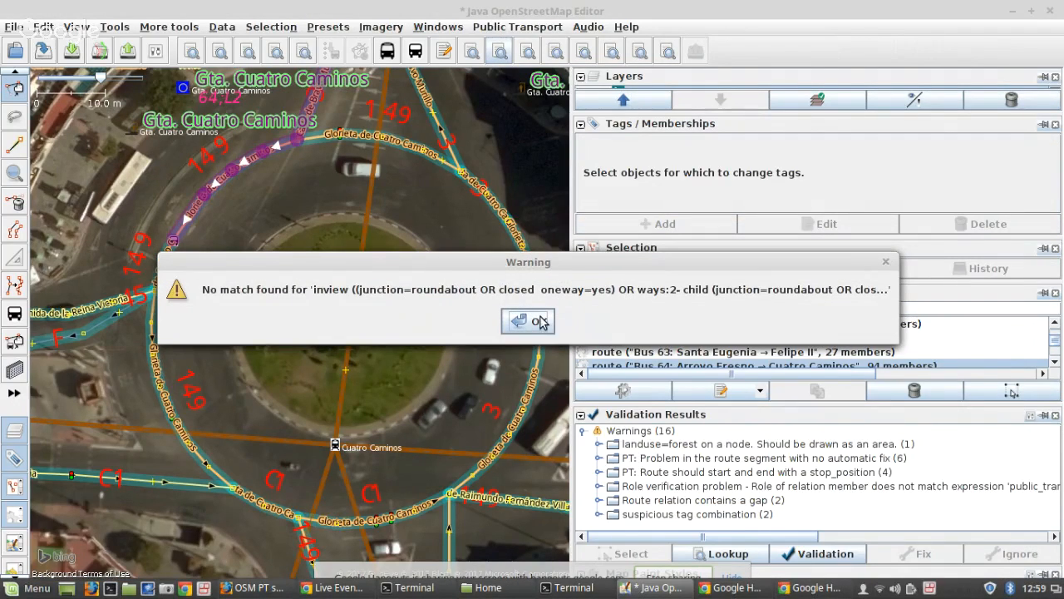
pyautogui.click(537, 321)
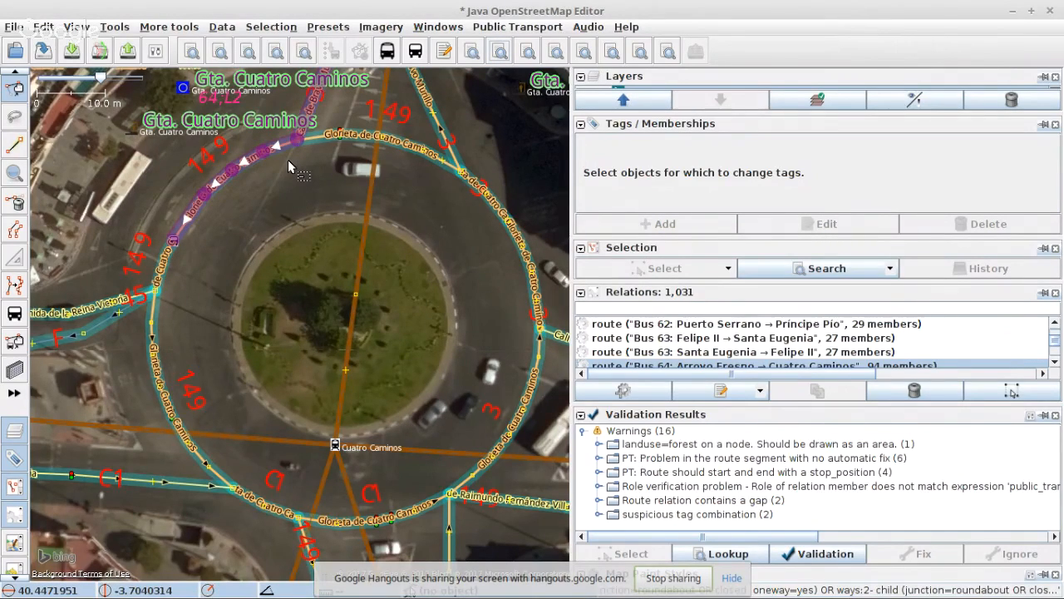
# - Reduce the previous search expression to "inview oneway=yes" and search the roundabout area with it, replacing the current selection
pyautogui.hotkey('ctrl', 'f')
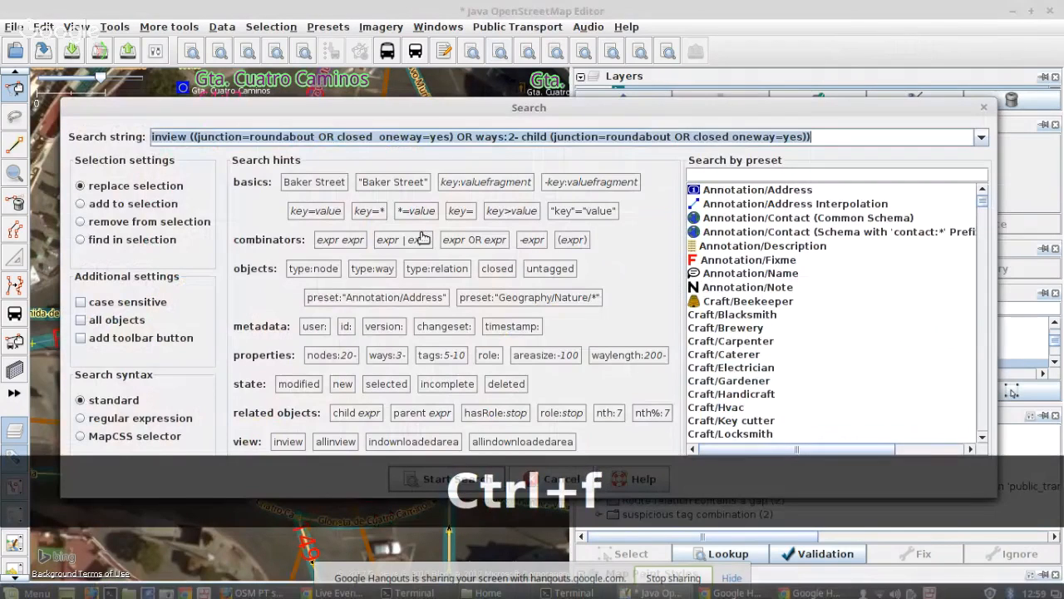
pyautogui.moveTo(453, 137); pyautogui.dragTo(903, 163)
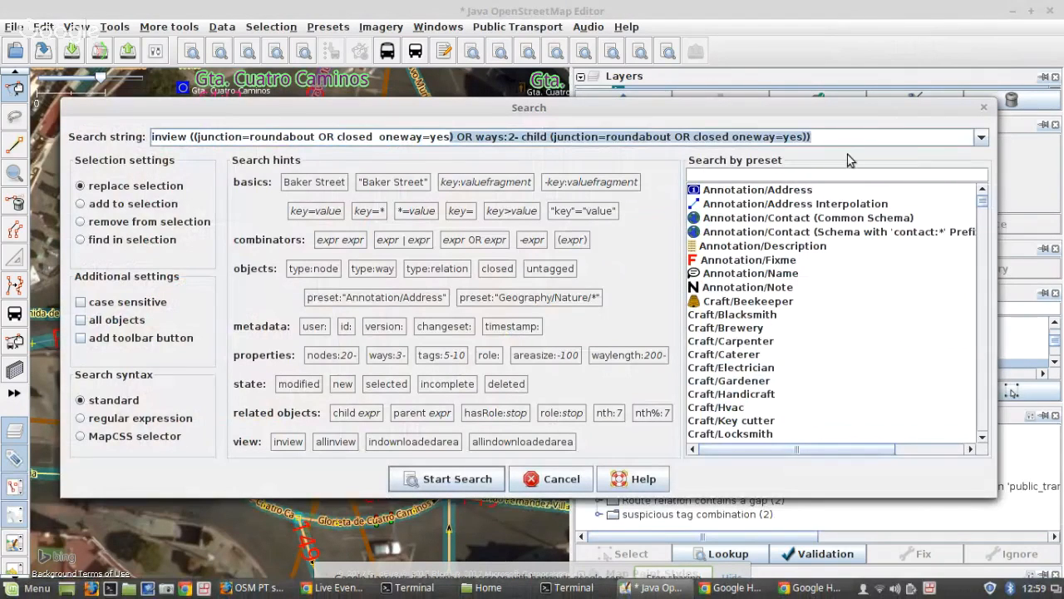
pyautogui.press('BackSpace')
pyautogui.hotkey('ctrl', 'Left')
pyautogui.hotkey('ctrl', 'Left')
pyautogui.hotkey('ctrl', 'Left')
pyautogui.hotkey('ctrl', 'Left')
pyautogui.hotkey('ctrl', 'Left')
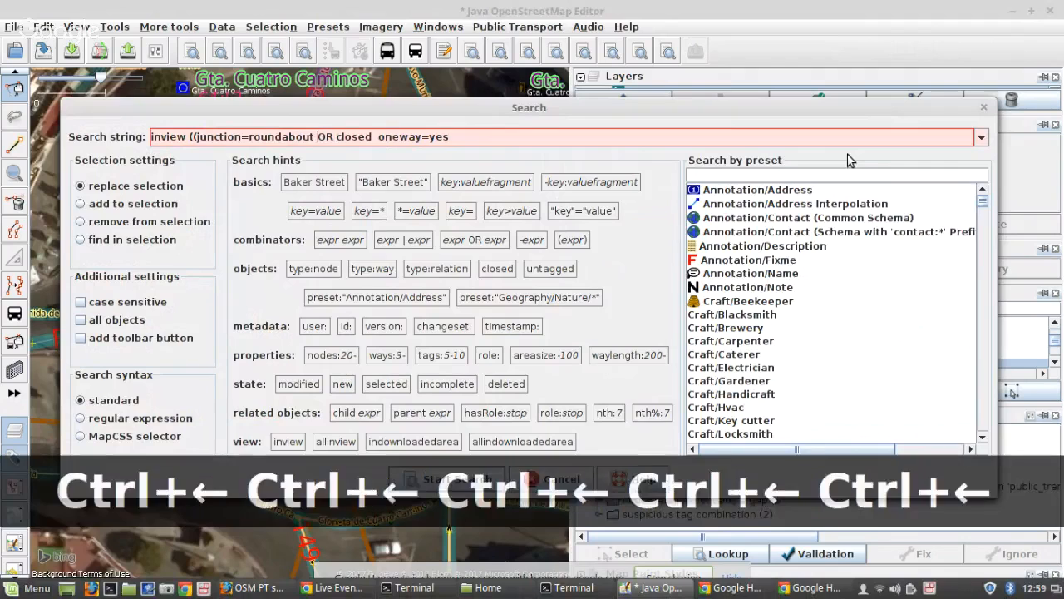
pyautogui.hotkey('ctrl', 'Right')
pyautogui.hotkey('ctrl', 'Right')
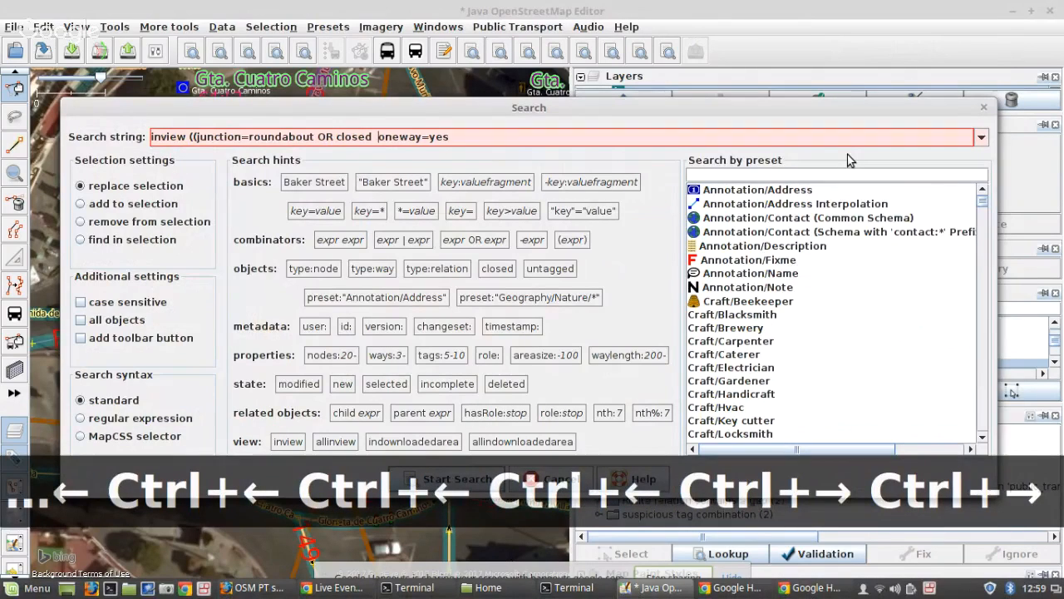
pyautogui.hotkey('ctrl', 'shift', 'Left')
pyautogui.hotkey('ctrl', 'shift', 'Left')
pyautogui.hotkey('ctrl', 'shift', 'Left')
pyautogui.hotkey('ctrl', 'shift', 'Left')
pyautogui.hotkey('ctrl', 'shift', 'Left')
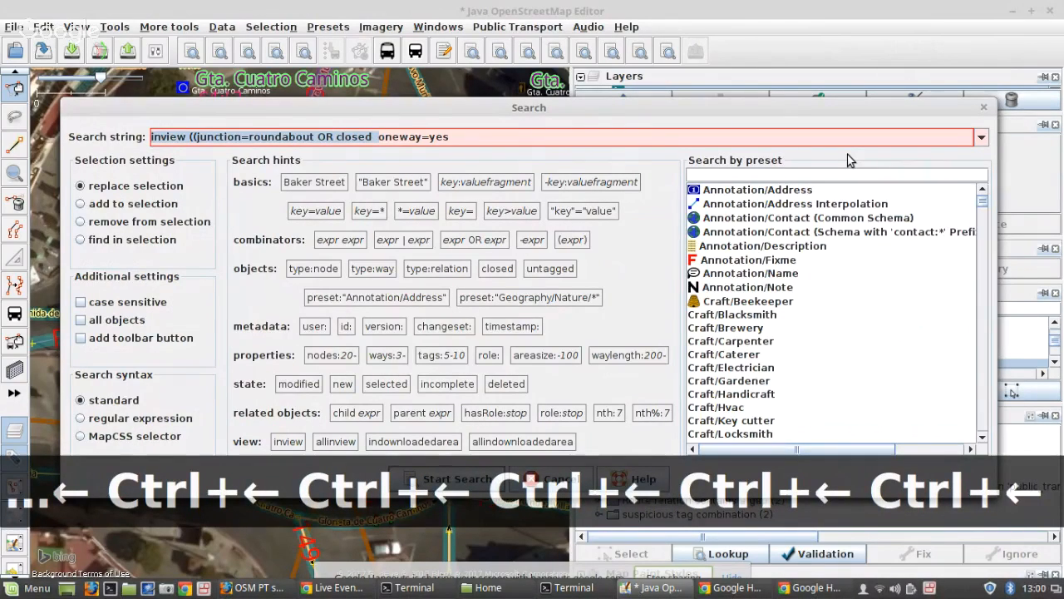
pyautogui.hotkey('ctrl', 'shift', 'Right')
pyautogui.press('Delete')
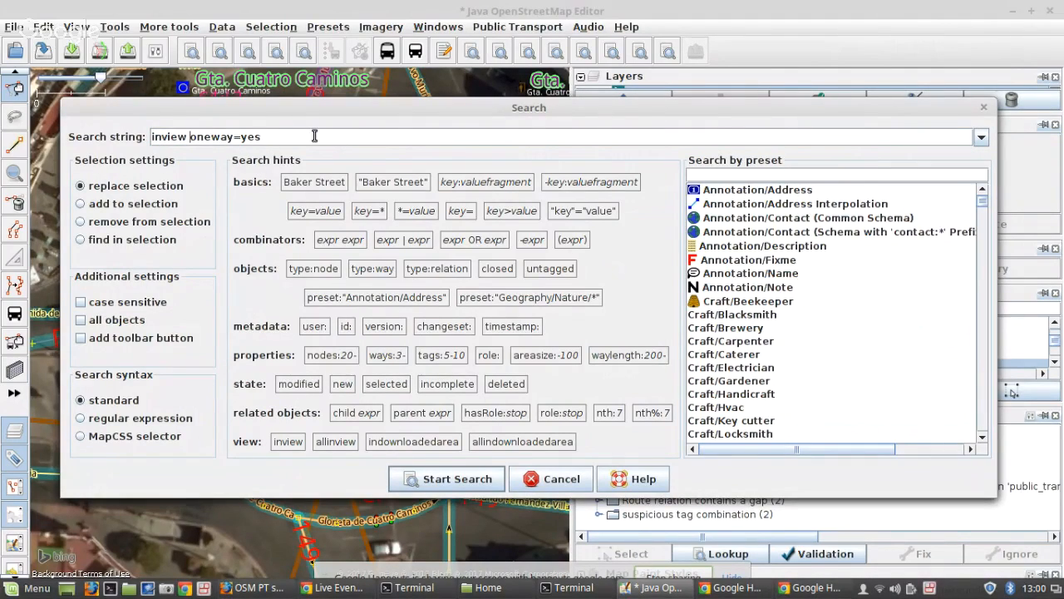
pyautogui.click(418, 479)
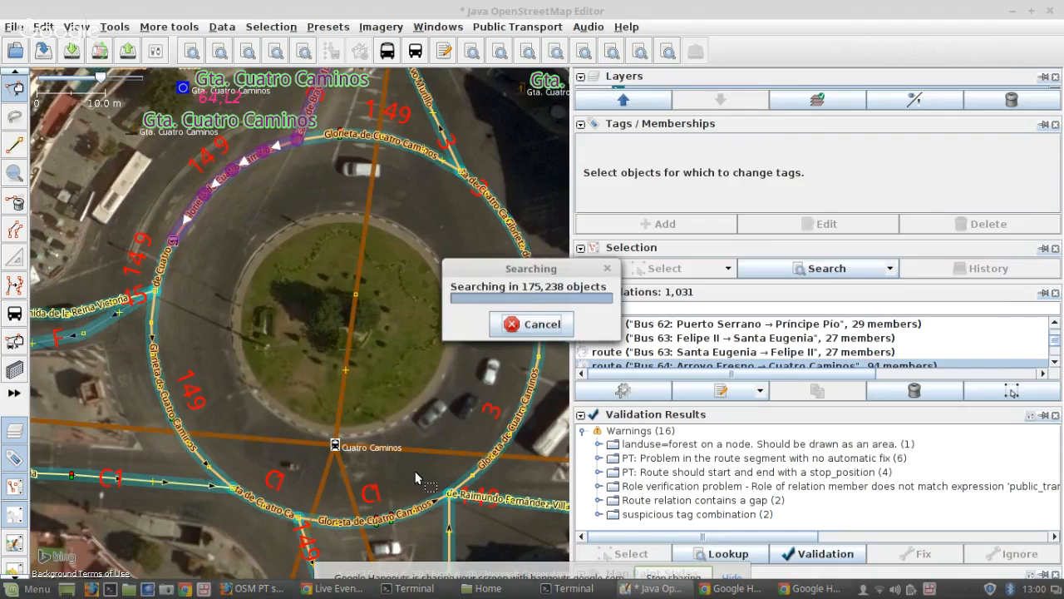
pyautogui.scroll(-2, 230, 426)
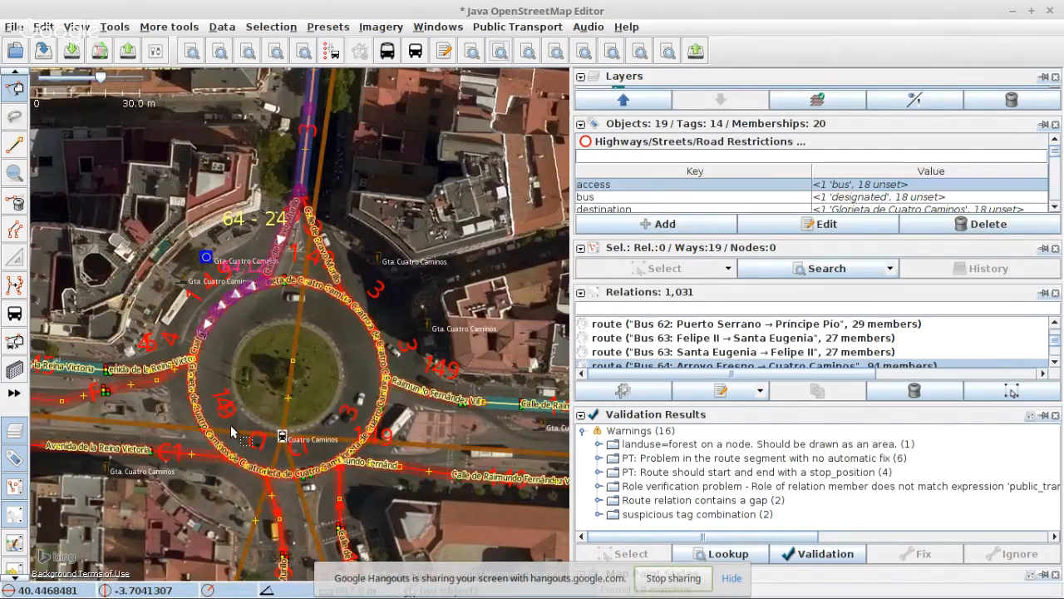
pyautogui.scroll(2, 254, 391)
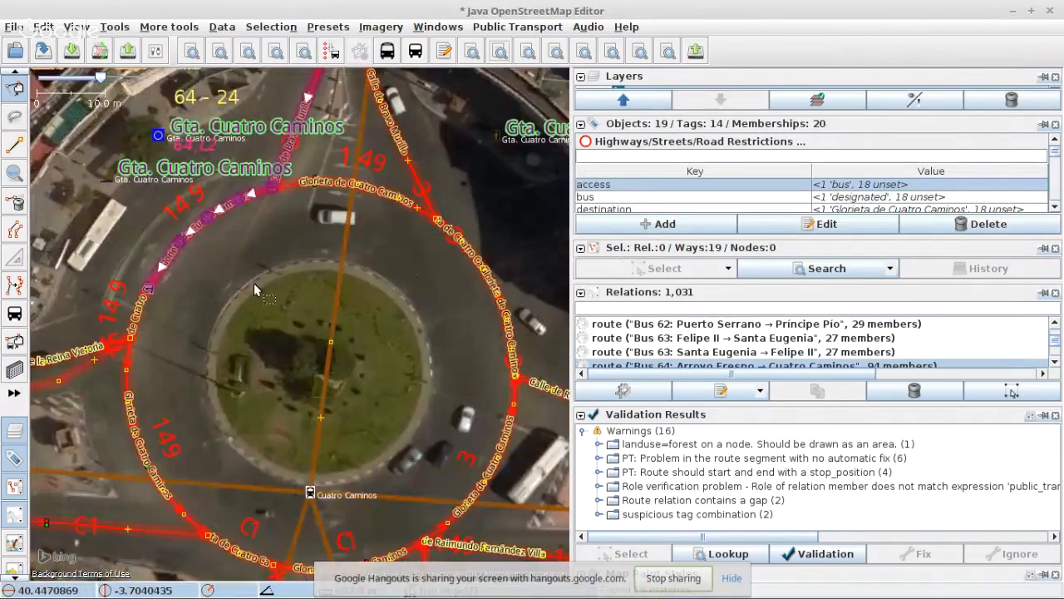
# - Select only the northwestern Glorieta de Cuatro Caminos way on the Bus 64 route and review its tags
pyautogui.click(252, 194)
pyautogui.scroll(-2, 772, 177)
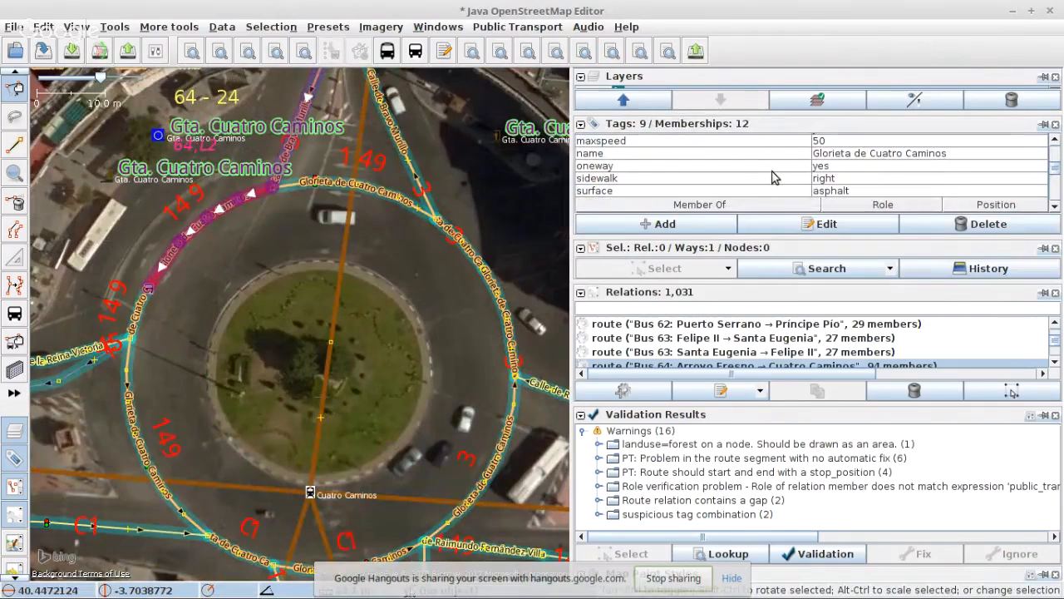
pyautogui.scroll(2, 772, 177)
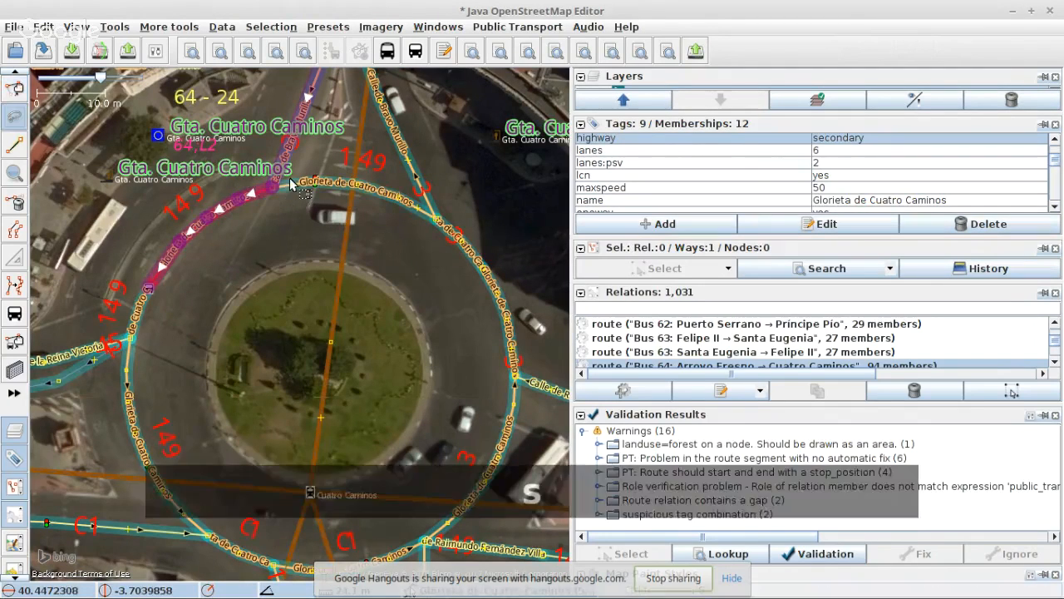
# - Extend the selection to the remaining Glorieta de Cuatro Caminos ways until the entire roundabout ring is selected
pyautogui.keyDown('shift'); pyautogui.click(336, 203); pyautogui.keyUp('shift')
pyautogui.scroll(3, 413, 210)
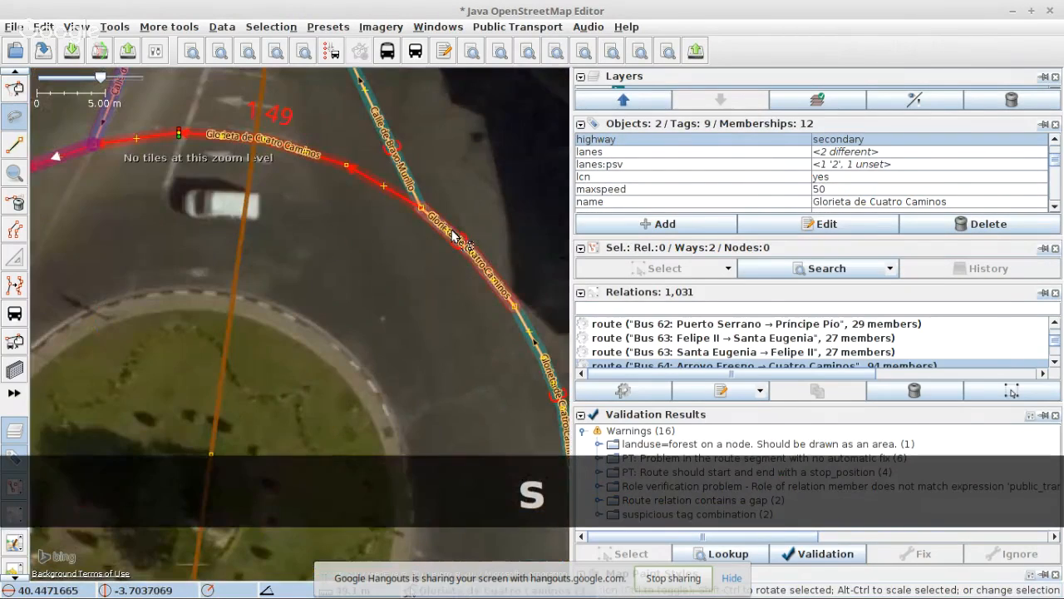
pyautogui.keyDown('shift'); pyautogui.click(522, 321); pyautogui.keyUp('shift')
pyautogui.keyDown('shift'); pyautogui.click(523, 328); pyautogui.keyUp('shift')
pyautogui.moveTo(466, 385); pyautogui.dragTo(306, 44)
pyautogui.keyDown('shift'); pyautogui.click(422, 223); pyautogui.keyUp('shift')
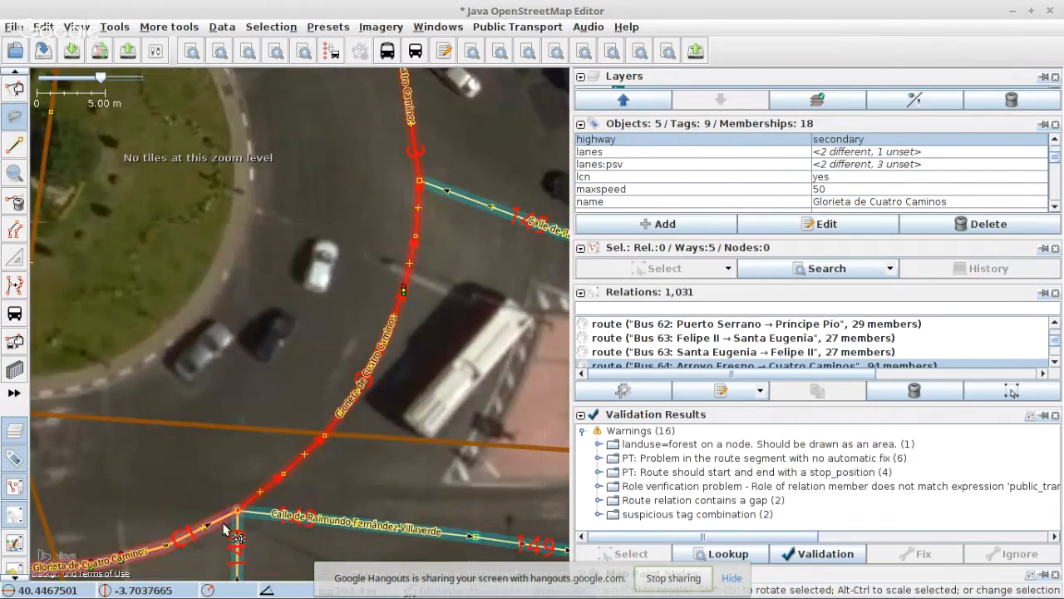
pyautogui.keyDown('shift'); pyautogui.click(222, 522); pyautogui.keyUp('shift')
pyautogui.moveTo(242, 388); pyautogui.dragTo(526, 301)
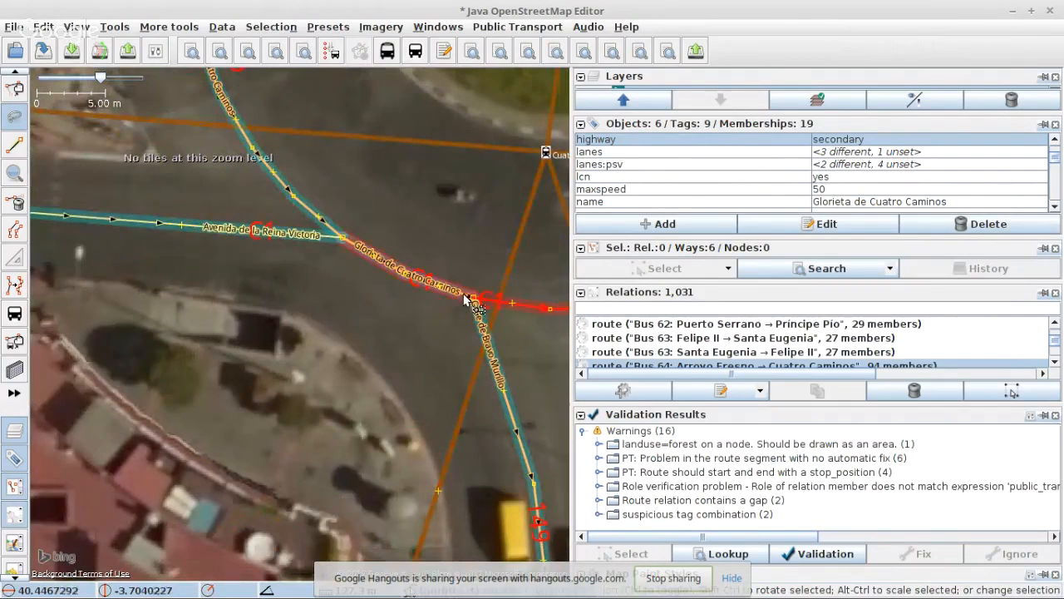
pyautogui.keyDown('shift'); pyautogui.click(341, 235); pyautogui.keyUp('shift')
pyautogui.keyDown('shift'); pyautogui.click(334, 226); pyautogui.keyUp('shift')
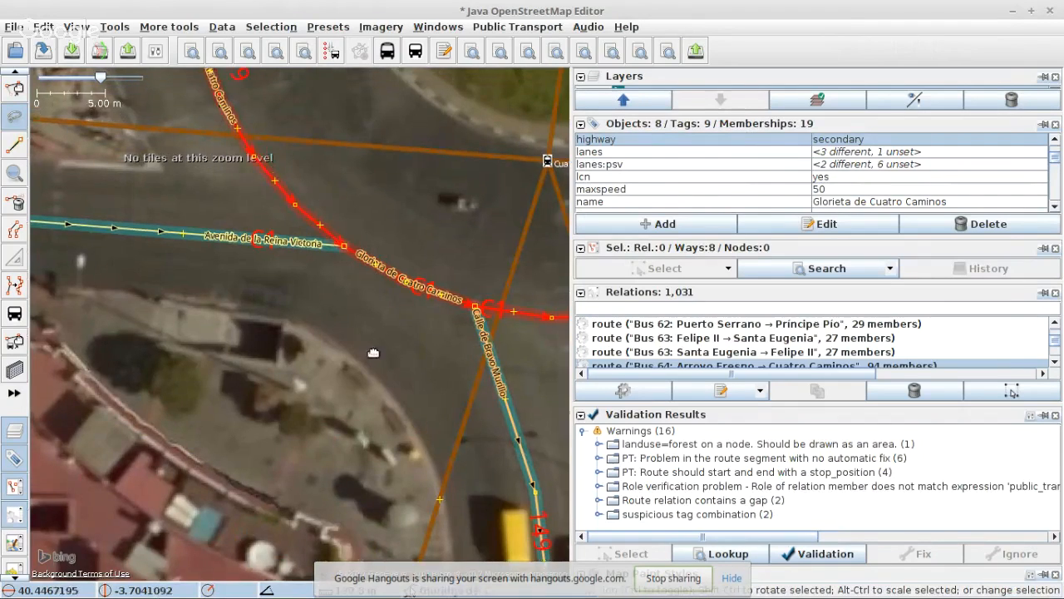
pyautogui.moveTo(368, 352); pyautogui.dragTo(382, 259)
pyautogui.scroll(2, 349, 173)
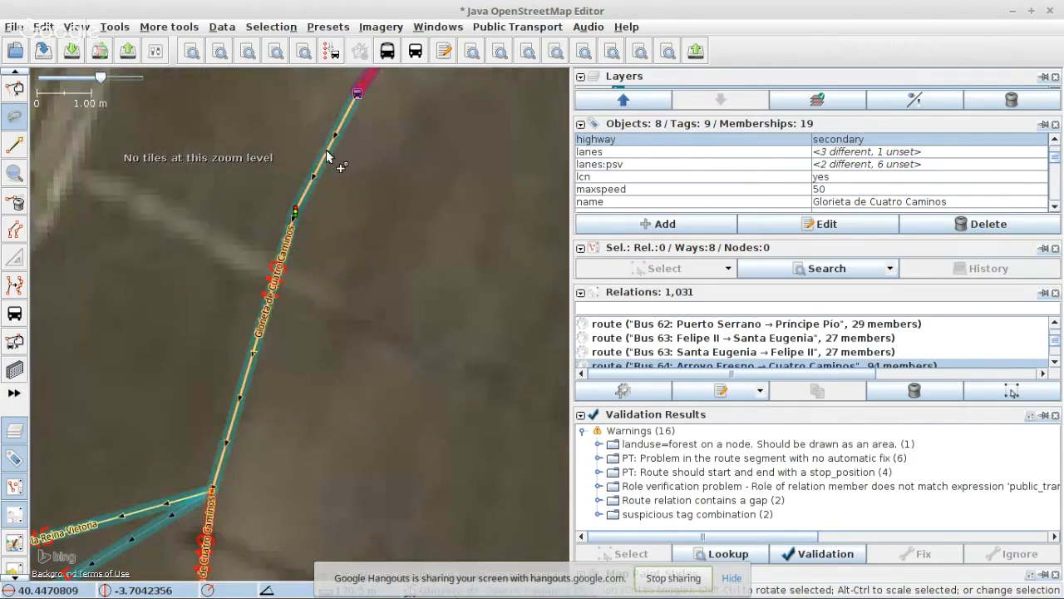
pyautogui.keyDown('shift'); pyautogui.click(326, 158); pyautogui.keyUp('shift')
pyautogui.scroll(-3, 216, 274)
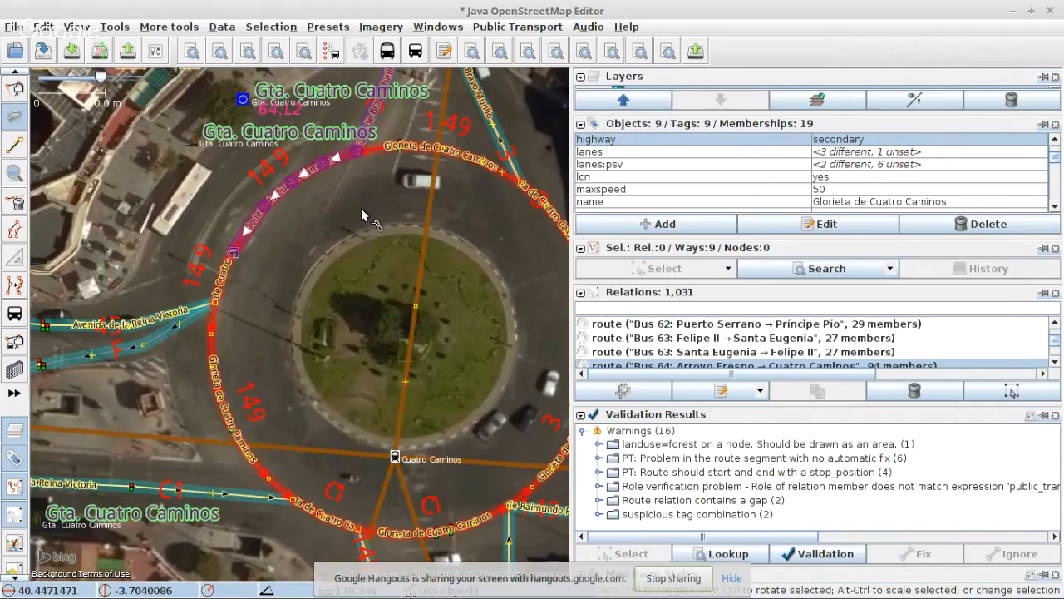
# - Select all nodes belonging to the selected roundabout ways and align them in a circle
pyautogui.scroll(1, 291, 257)
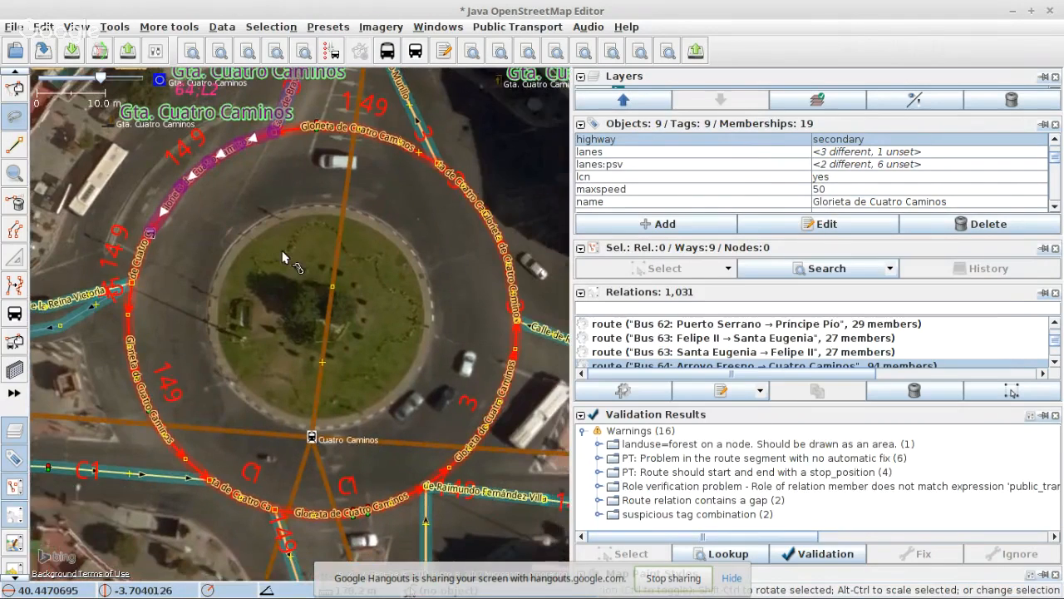
pyautogui.press('e')
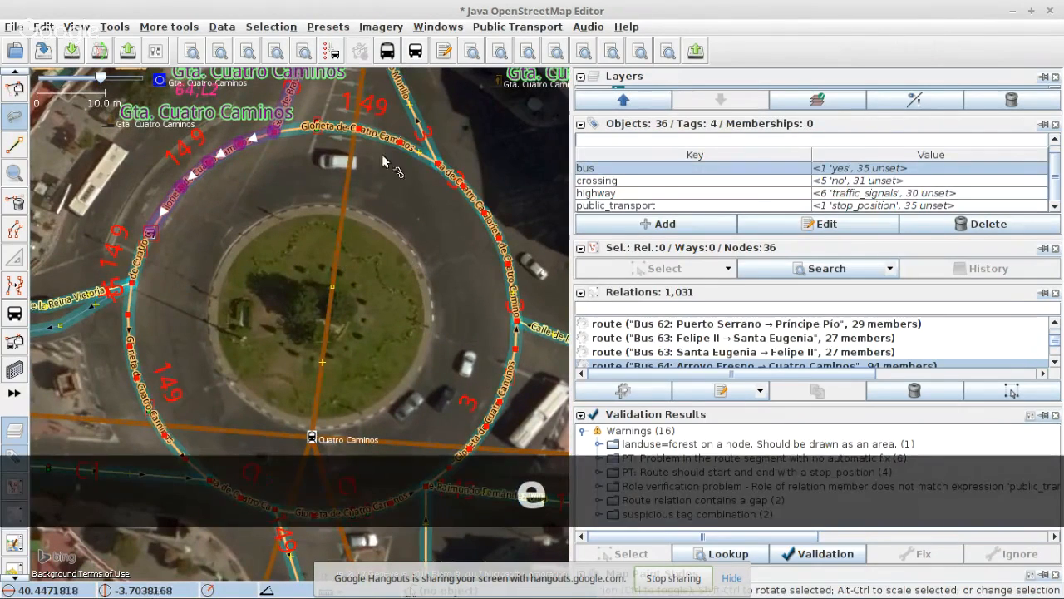
pyautogui.press('o')
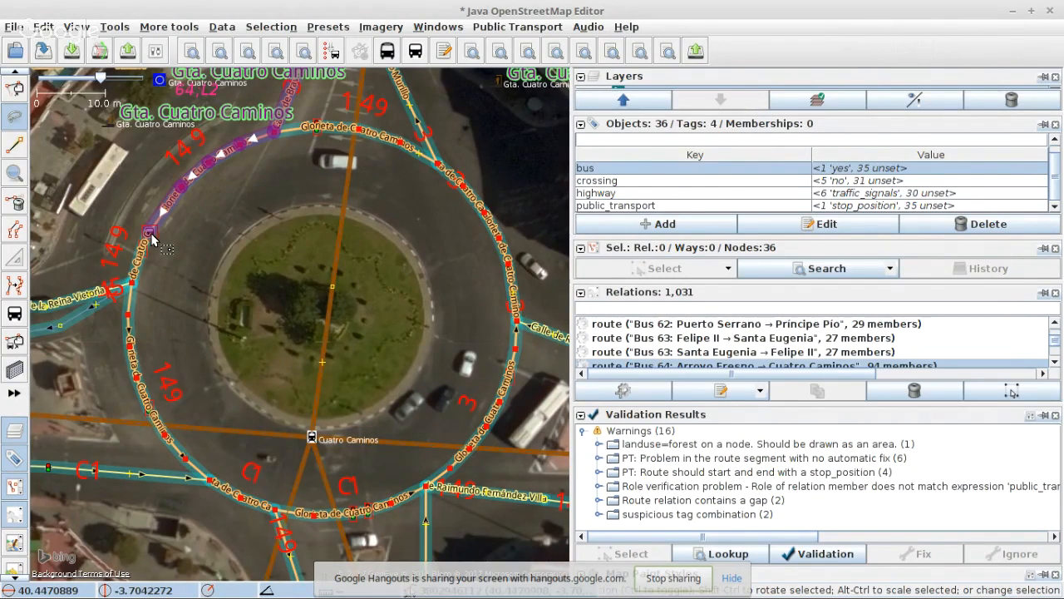
# - Examine the realigned Cuatro Caminos roundabout, its connecting roads and the bus stops northwest of it
pyautogui.moveTo(372, 403); pyautogui.dragTo(322, 219)
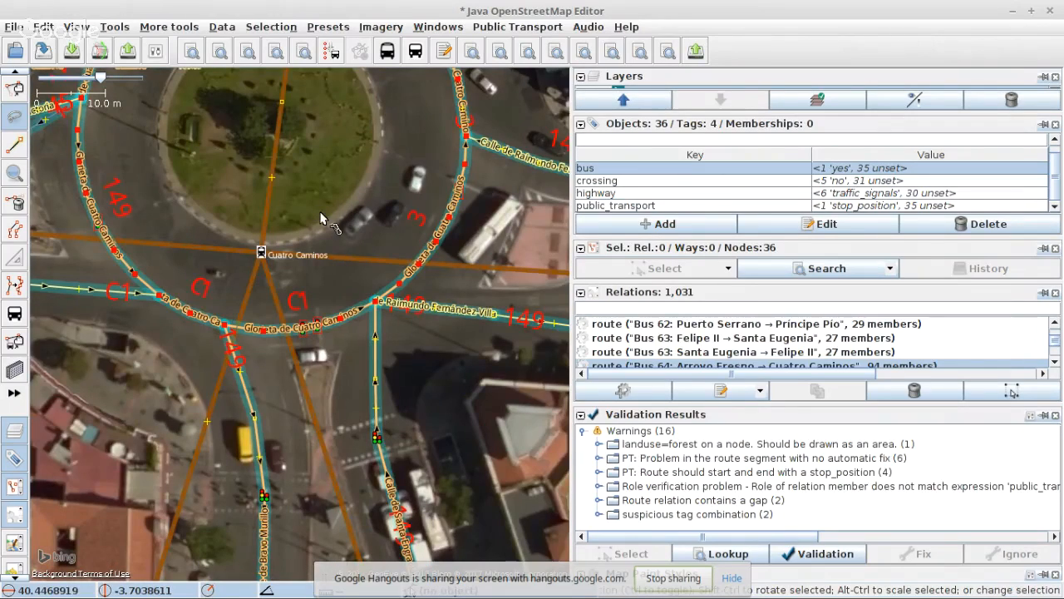
pyautogui.scroll(-4, 379, 378)
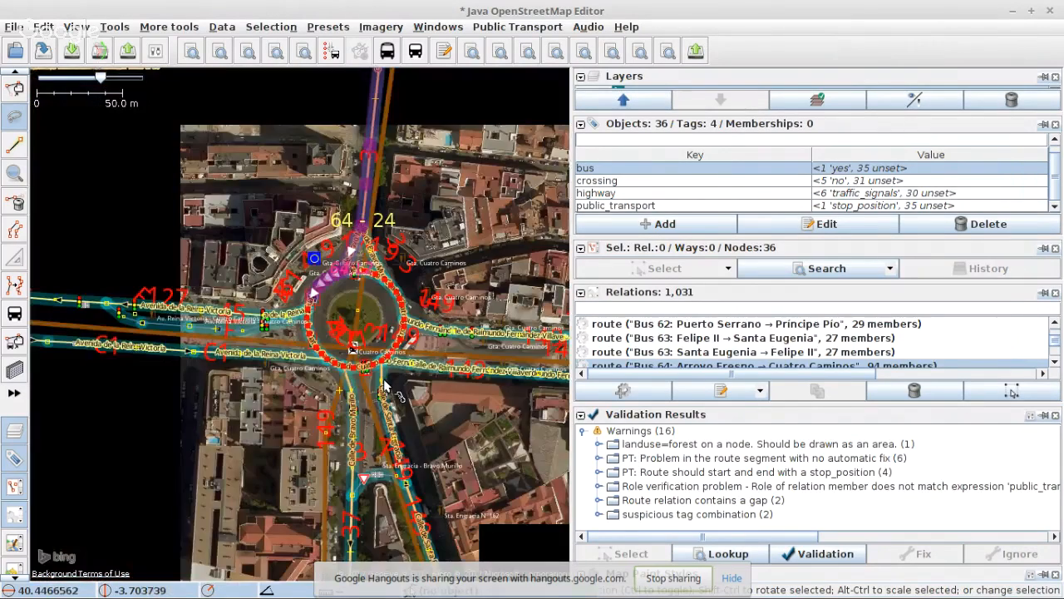
pyautogui.scroll(3, 345, 316)
pyautogui.scroll(-2, 314, 355)
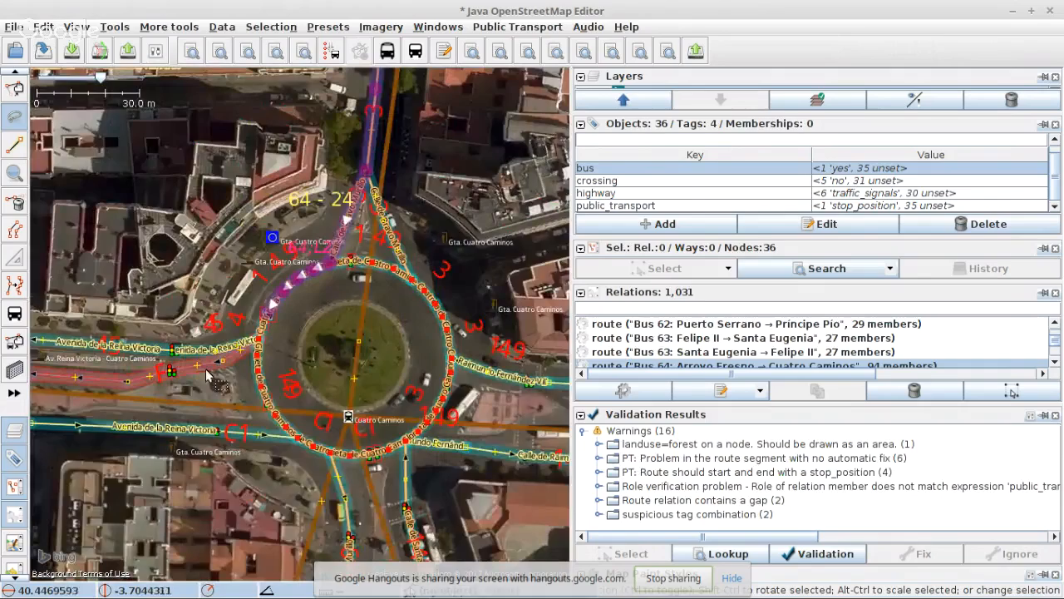
pyautogui.press('s')
pyautogui.scroll(2, 202, 374)
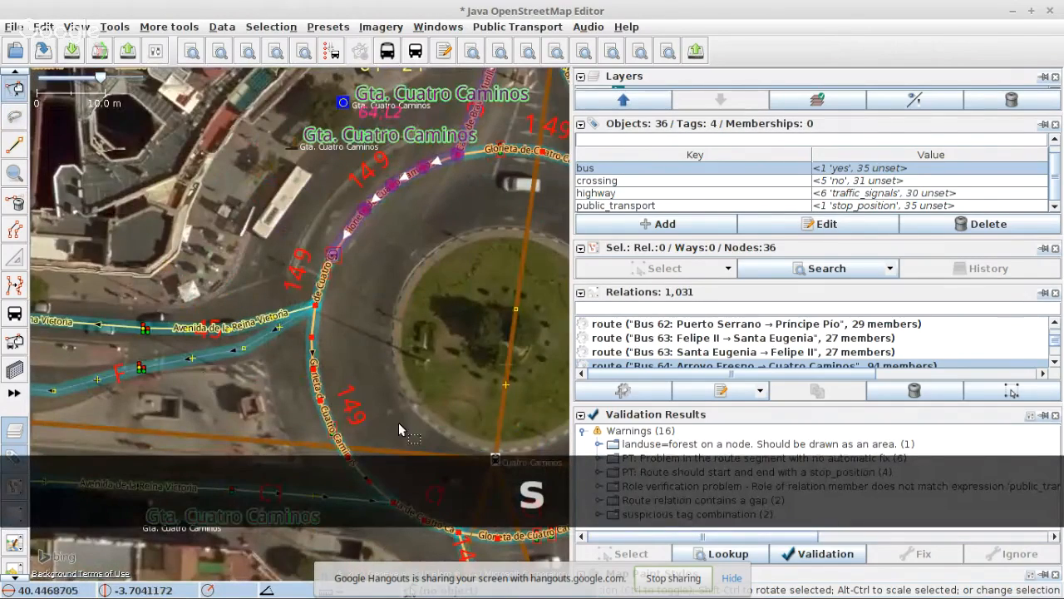
pyautogui.scroll(-2, 398, 424)
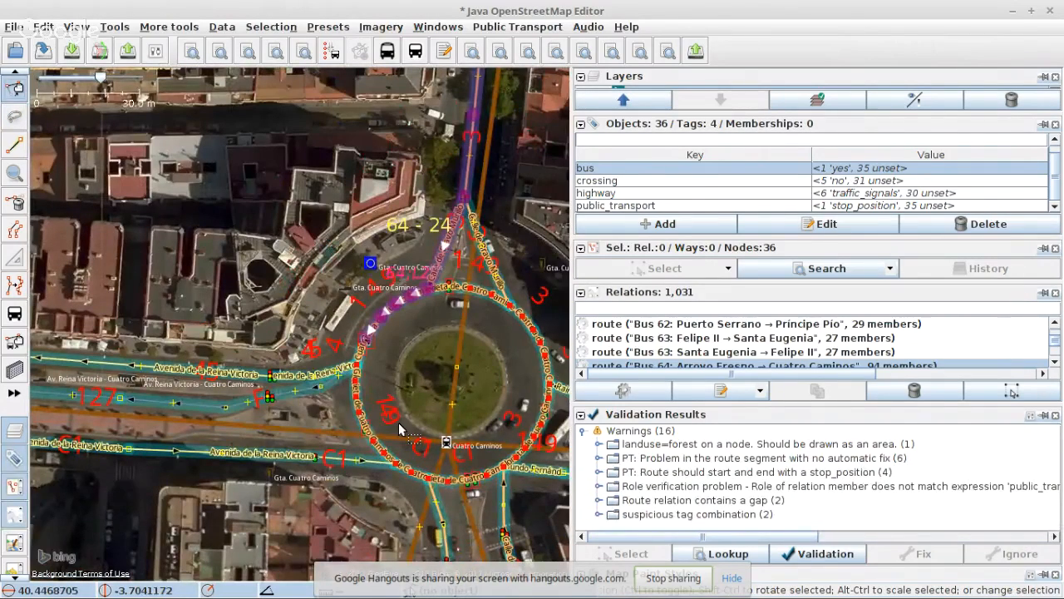
pyautogui.scroll(3, 358, 312)
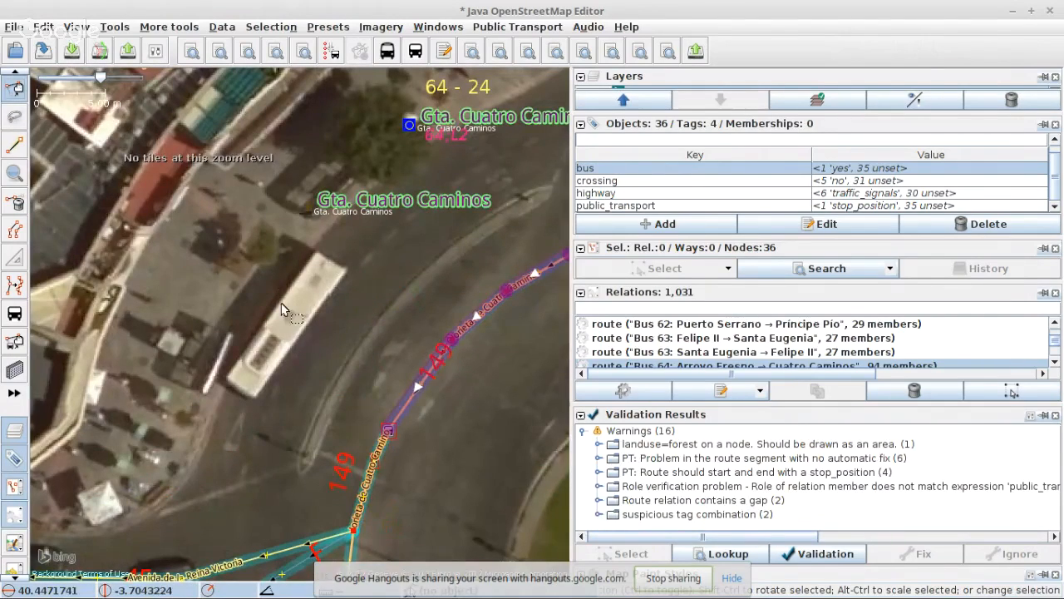
pyautogui.scroll(-2, 281, 304)
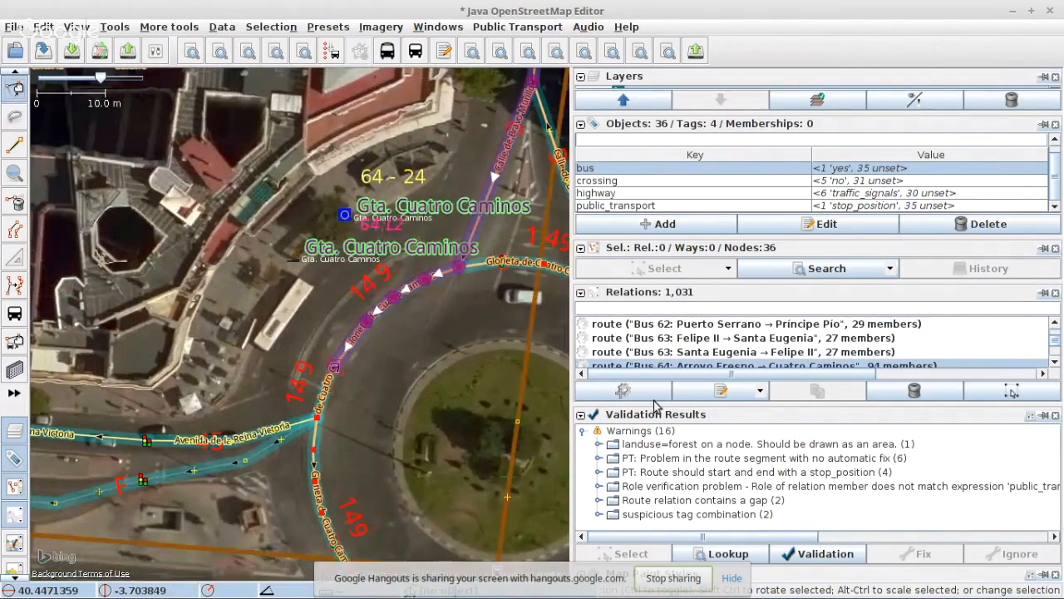
# - Select both Bus 64 route relations, Arroyo Fresno → Cuatro Caminos and Cuatro Caminos → Arroyo Fresno, and validate them
pyautogui.scroll(-1, 706, 343)
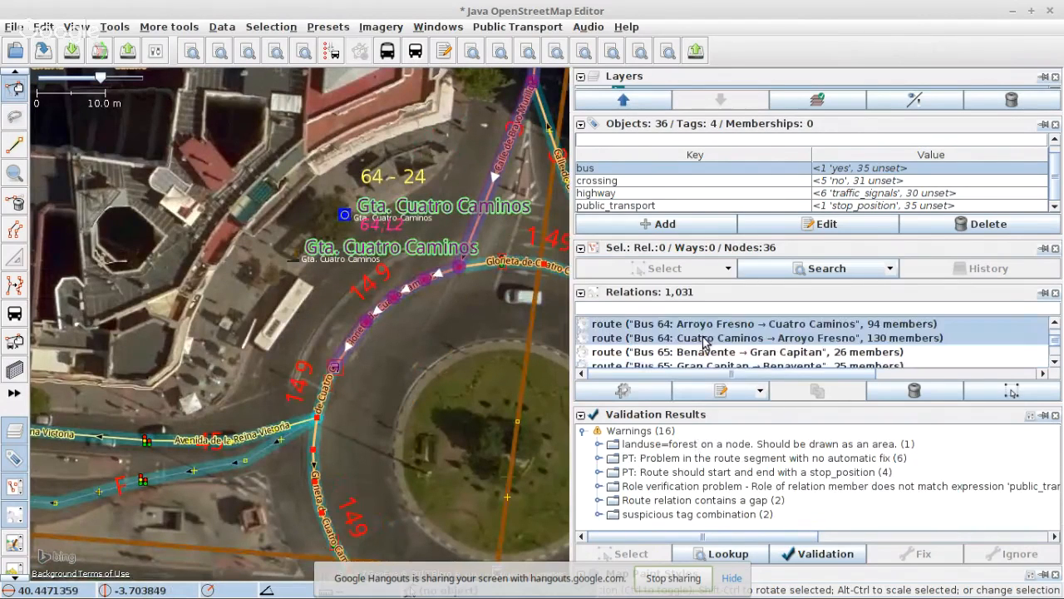
pyautogui.rightClick(695, 342)
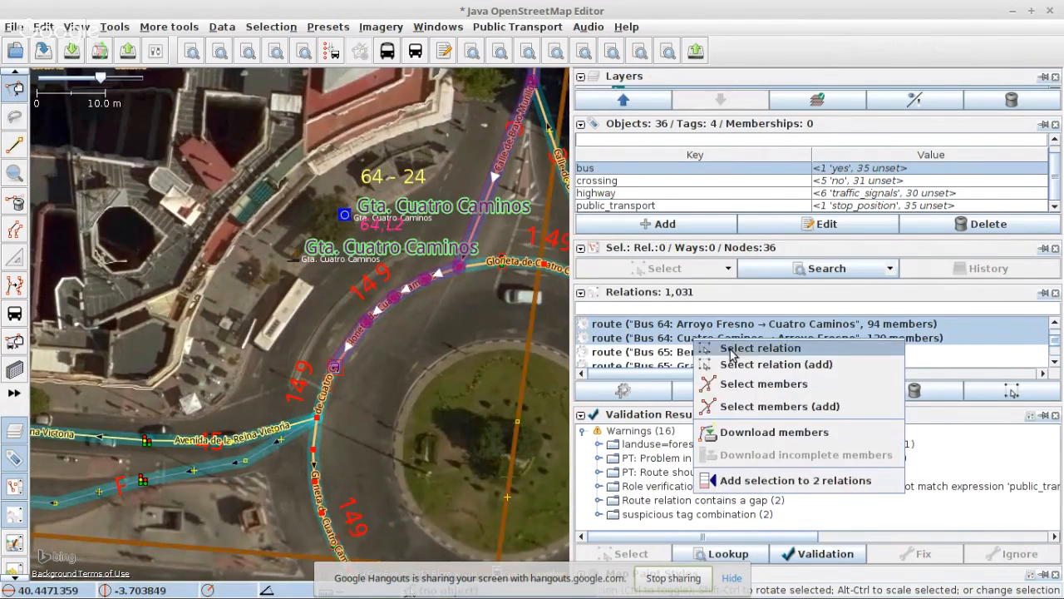
pyautogui.click(742, 348)
pyautogui.click(803, 553)
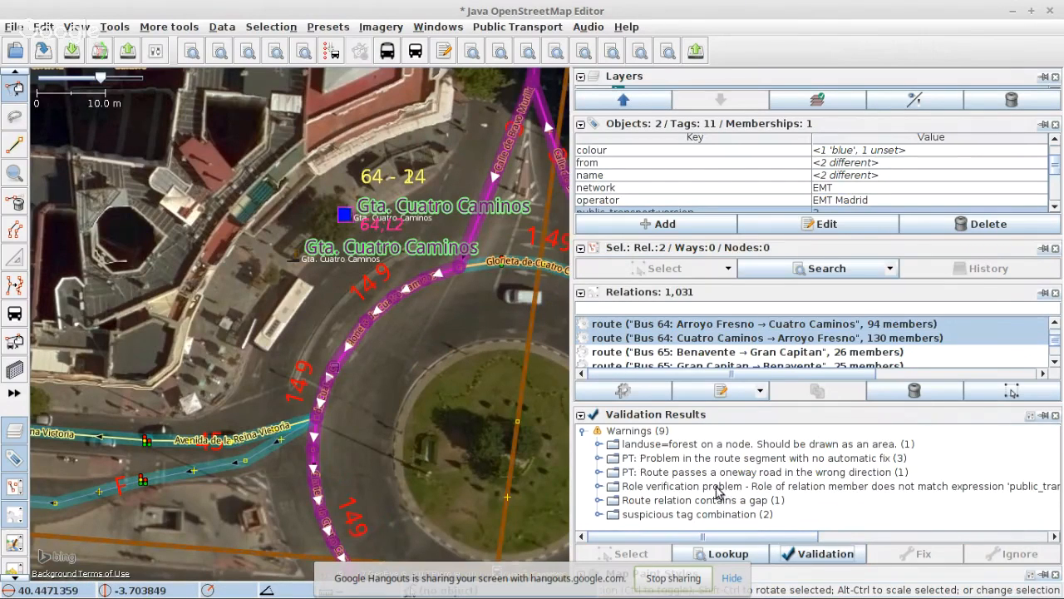
# - Start fixing the wrong-direction oneway warning for Bus 64: Arroyo Fresno → Cuatro Caminos and open the relation at the affected members
pyautogui.click(599, 473)
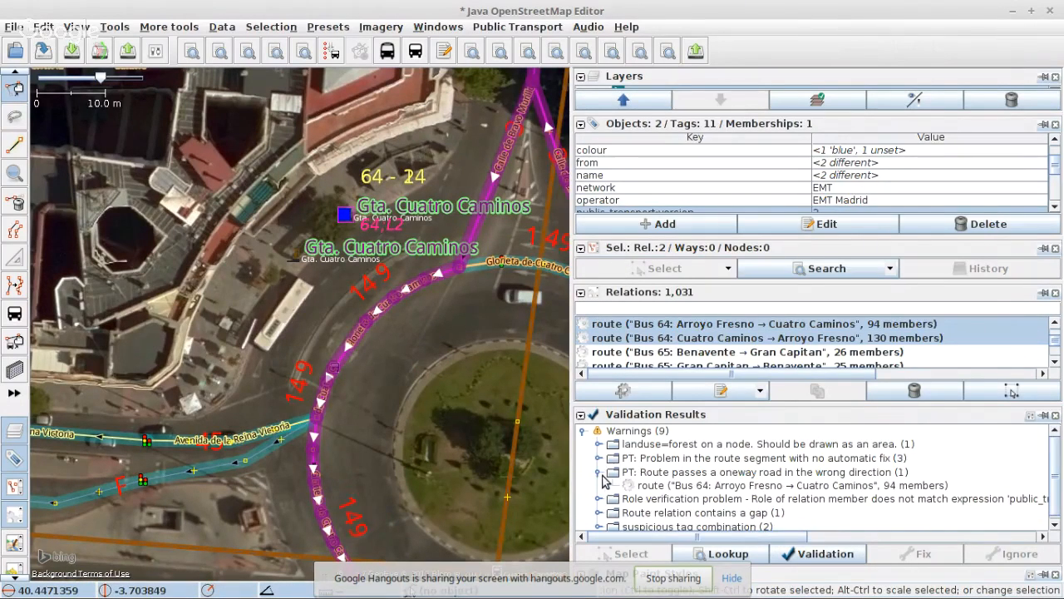
pyautogui.click(661, 486)
pyautogui.click(883, 555)
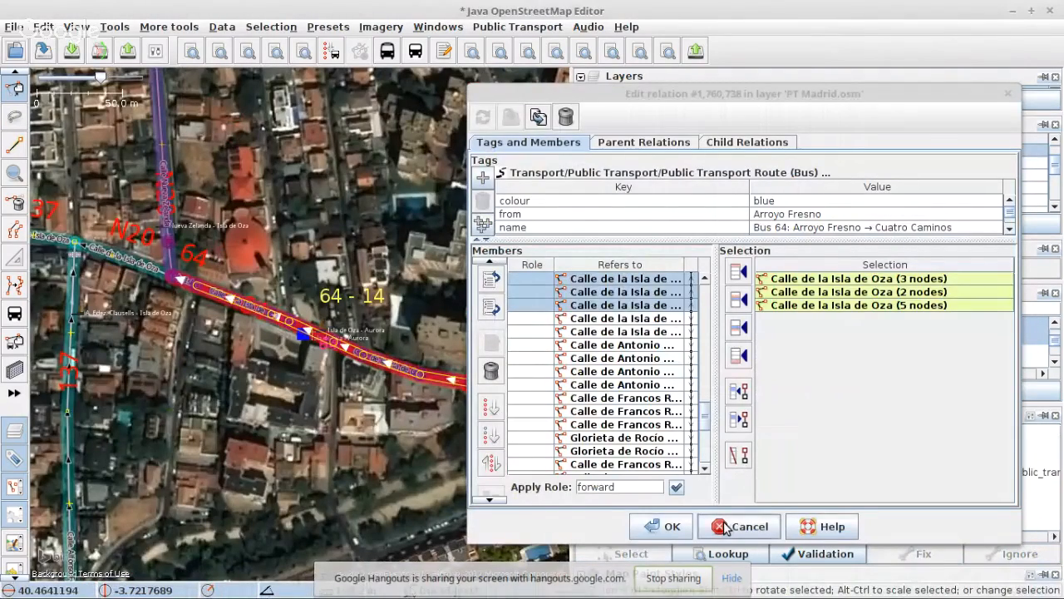
# - Close the current relation without changes and open Bus 64: Cuatro Caminos → Arroyo Fresno for editing from its first route-segment warning
pyautogui.click(729, 527)
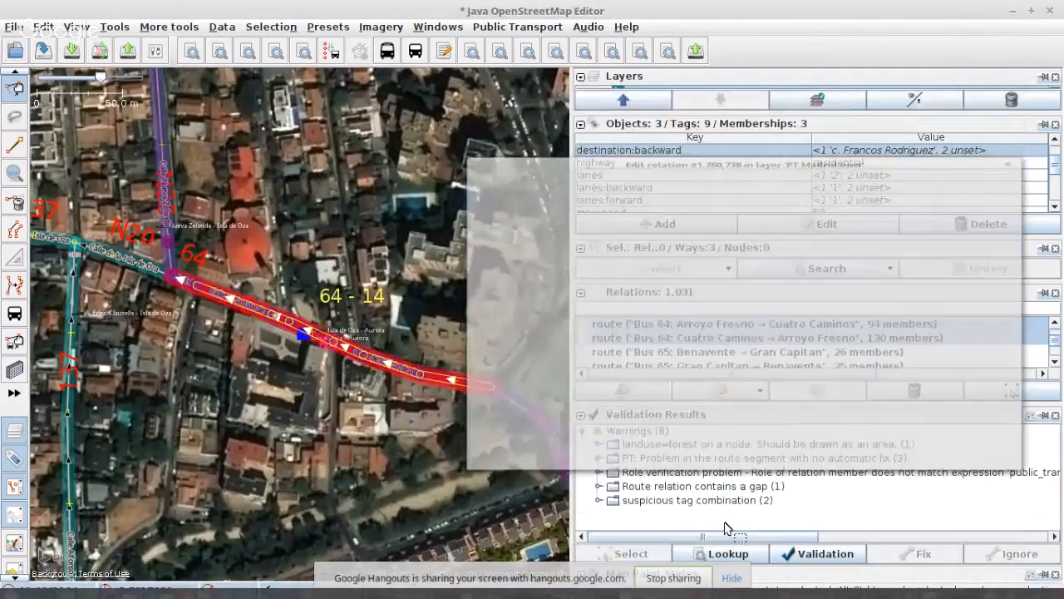
pyautogui.click(598, 458)
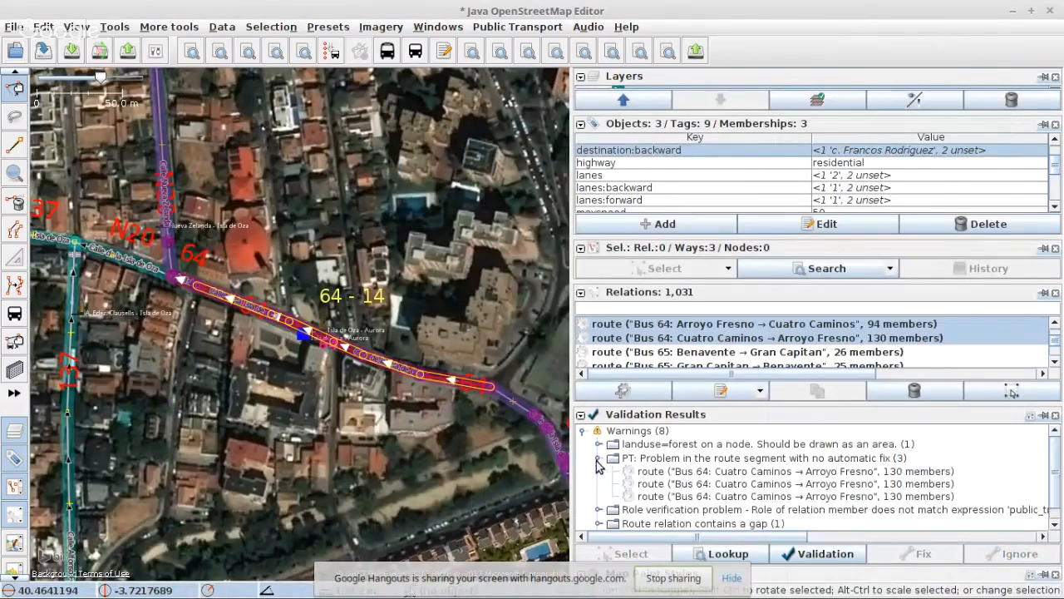
pyautogui.click(650, 472)
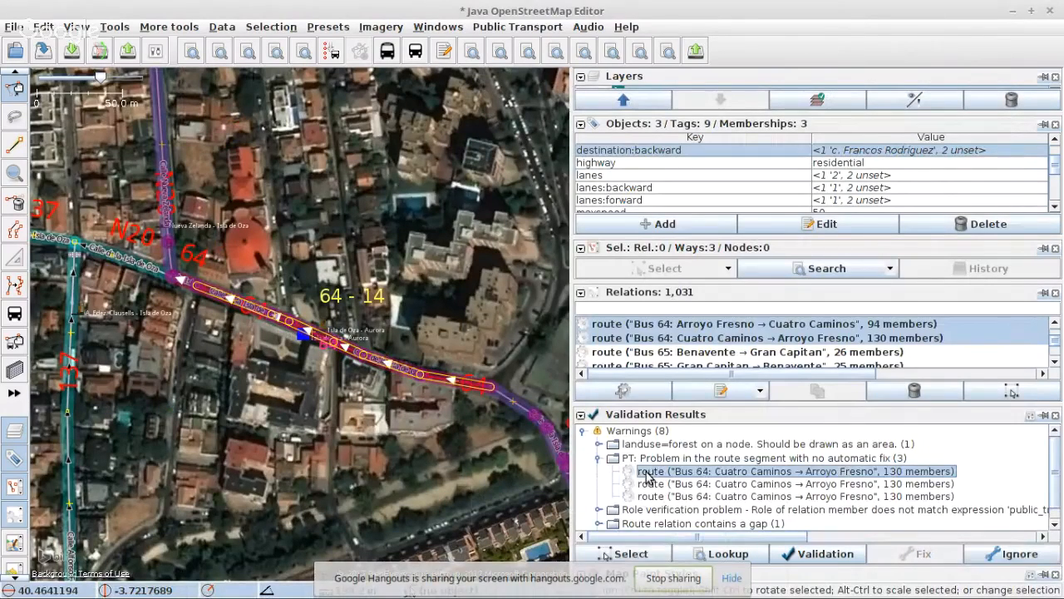
pyautogui.rightClick(828, 472)
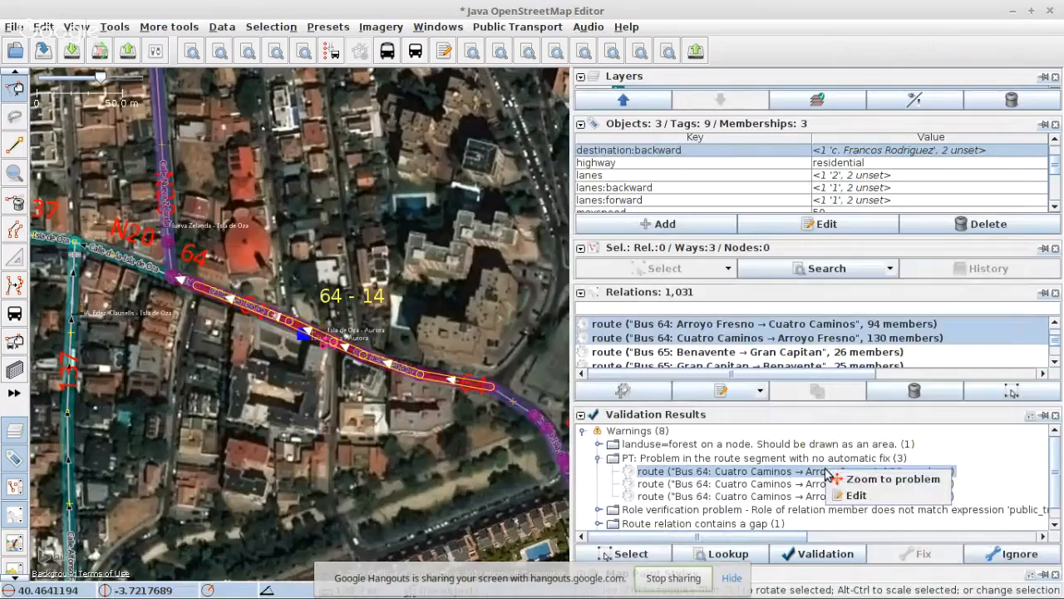
pyautogui.click(857, 496)
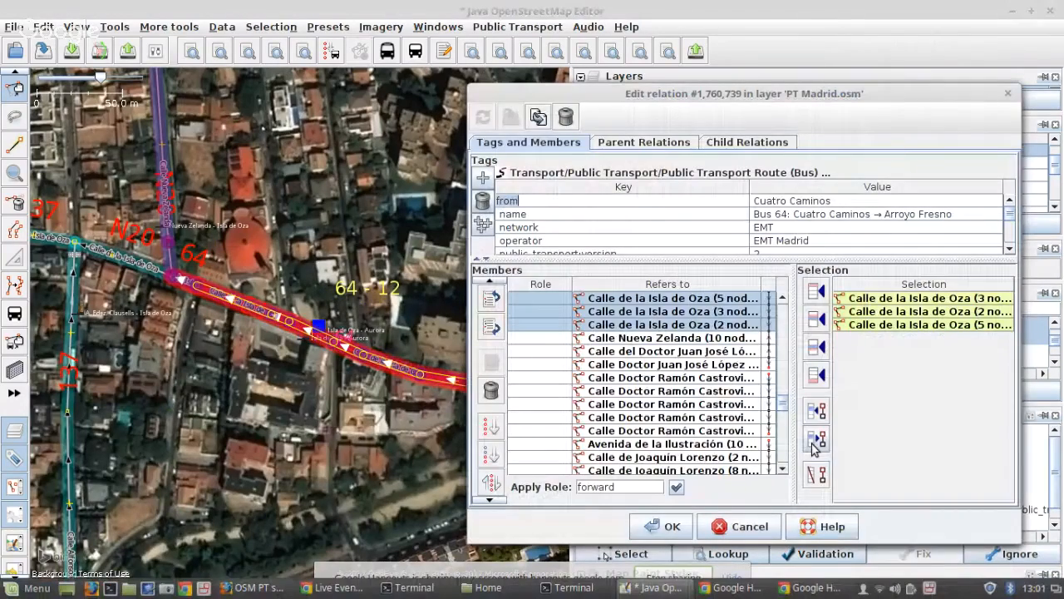
# - Add the Gta. Pradera de Vaquerizas stop node to the relation as a platform and remove its stop-role member
pyautogui.scroll(-15, 743, 375)
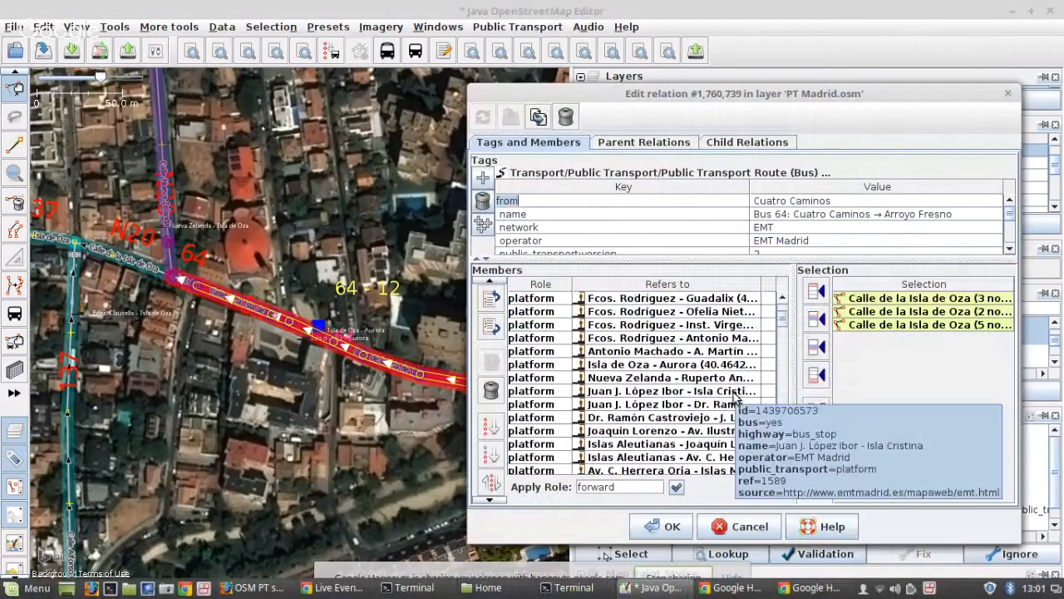
pyautogui.scroll(-7, 735, 400)
pyautogui.scroll(1, 735, 400)
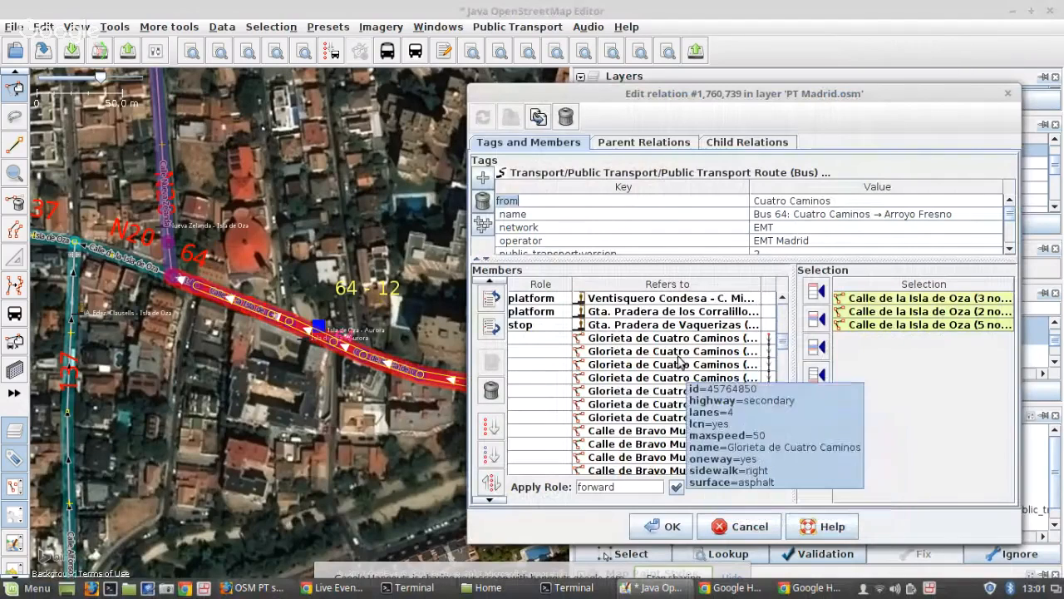
pyautogui.click(650, 325)
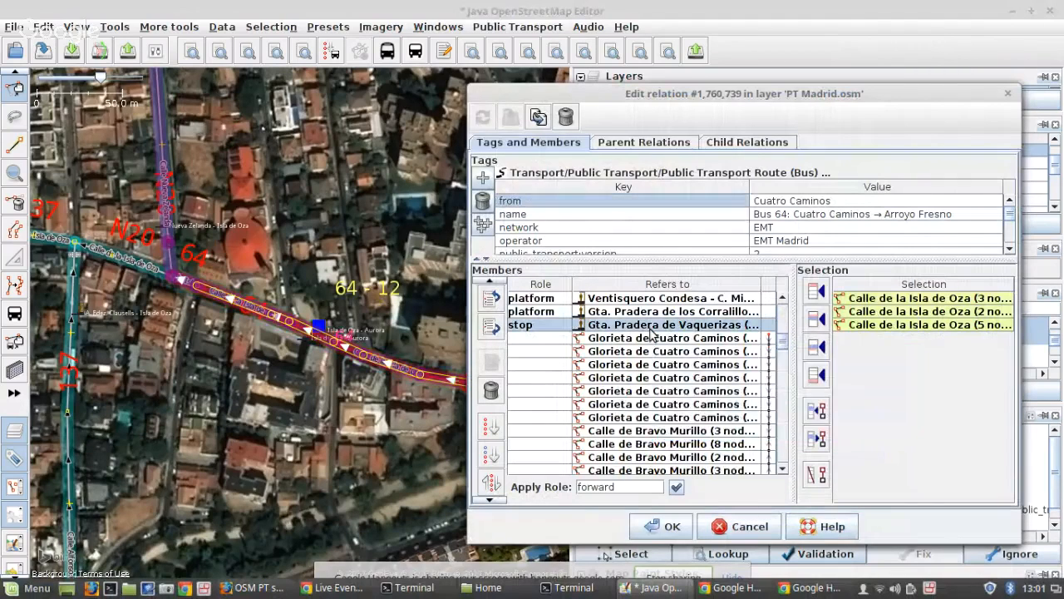
pyautogui.click(819, 438)
pyautogui.click(813, 323)
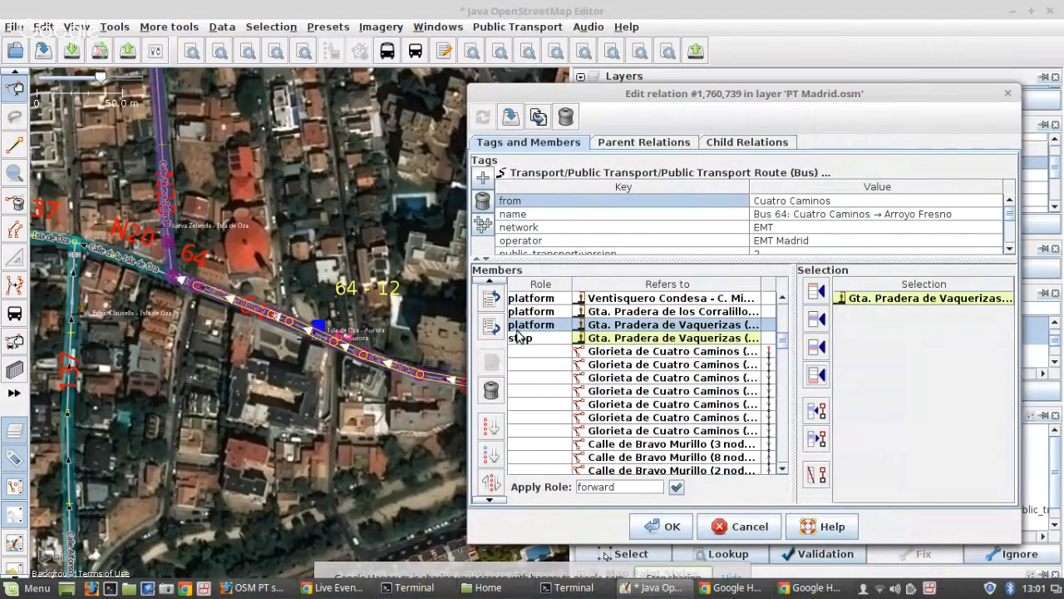
pyautogui.click(610, 339)
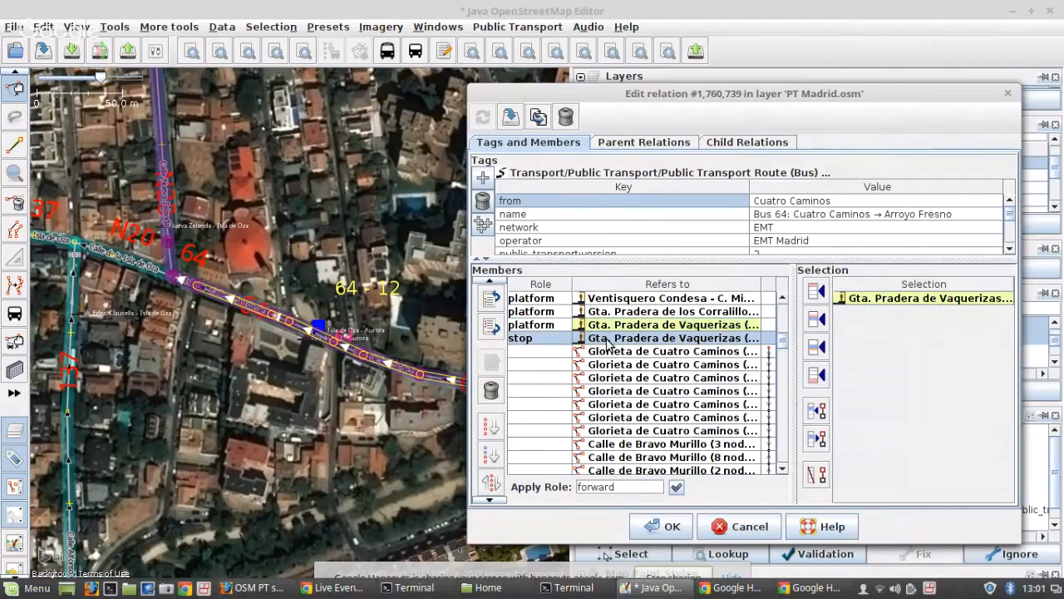
pyautogui.click(492, 390)
# - Locate the gap after the 3-node Glorieta de Rocío Durcal member and bring that gap into view on the map
pyautogui.scroll(-10, 626, 380)
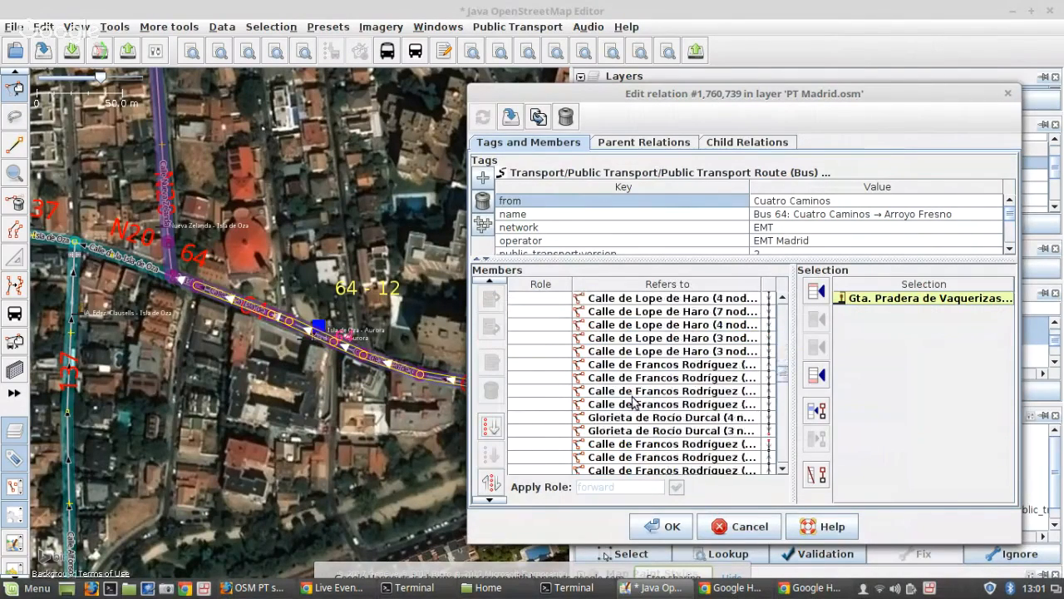
pyautogui.click(632, 392)
pyautogui.rightClick(619, 393)
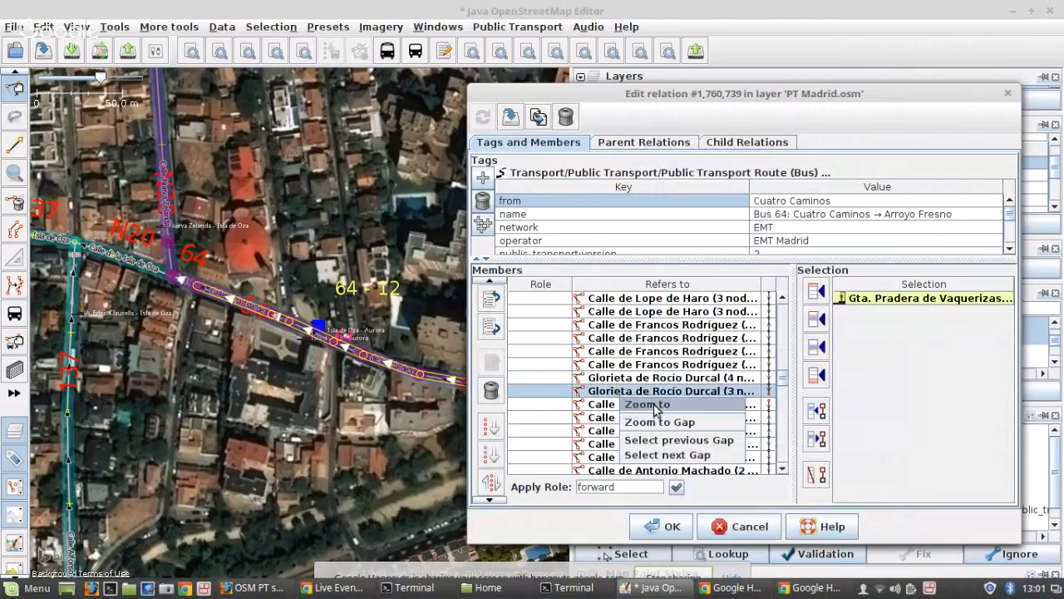
pyautogui.click(657, 421)
pyautogui.scroll(6, 225, 315)
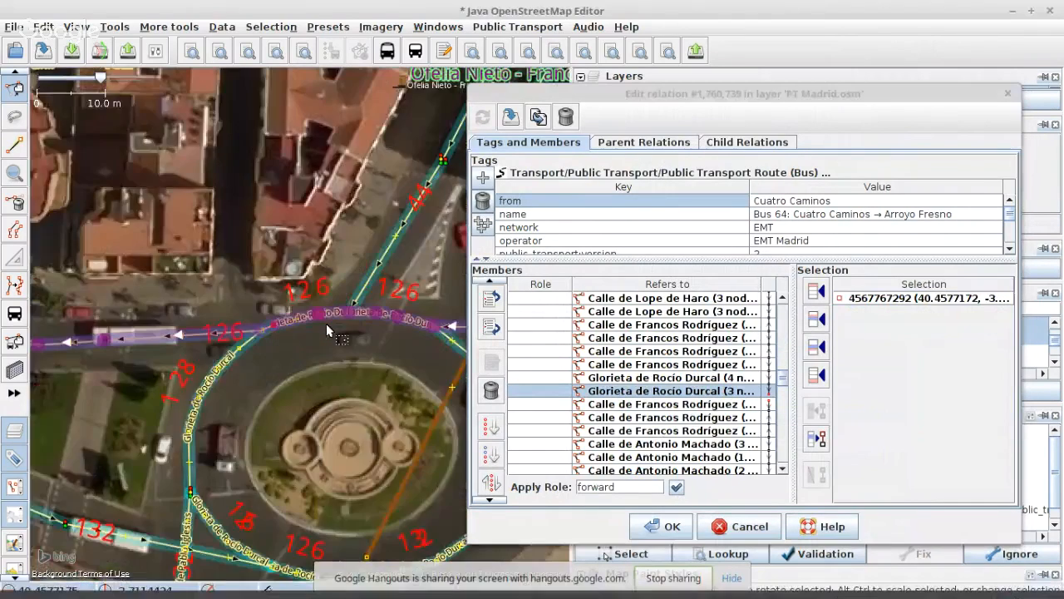
# - Try to close the gap by inserting the whole 7-node Glorieta de Rocío Durcal way, and remove that member again
pyautogui.click(190, 370)
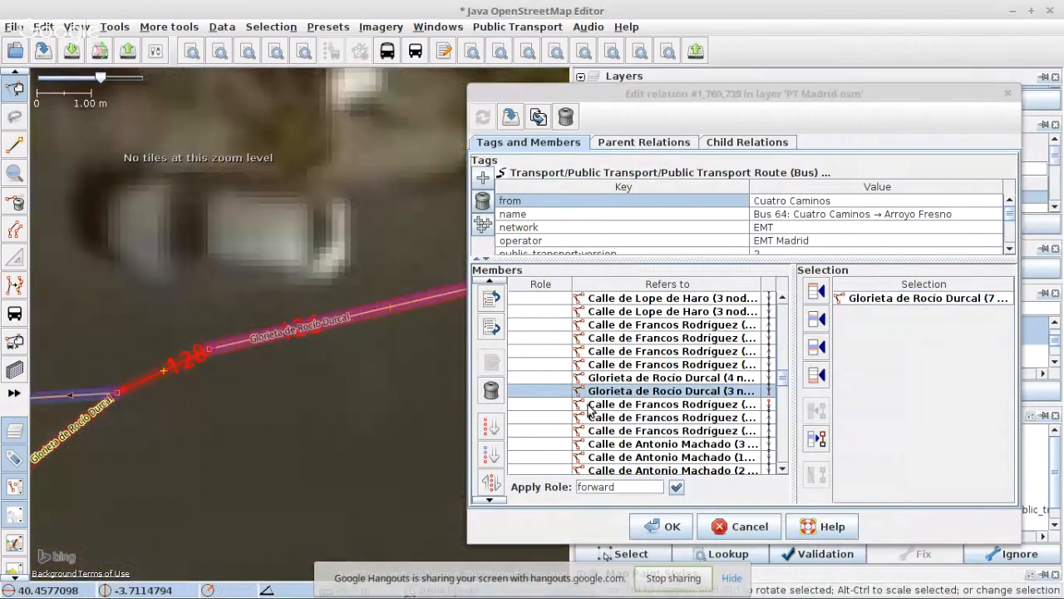
pyautogui.click(818, 349)
pyautogui.click(818, 350)
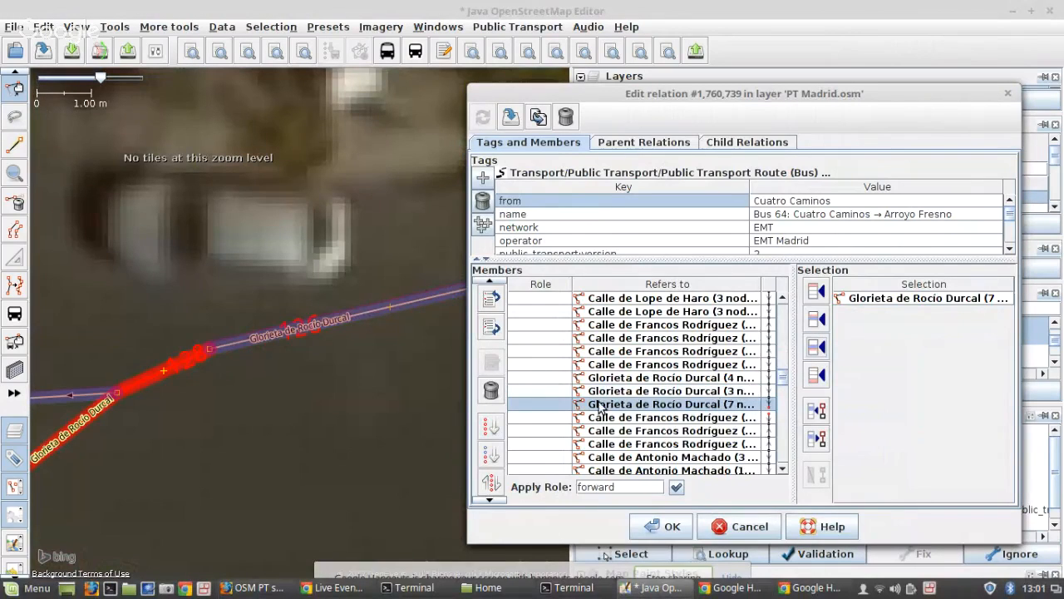
pyautogui.click(491, 456)
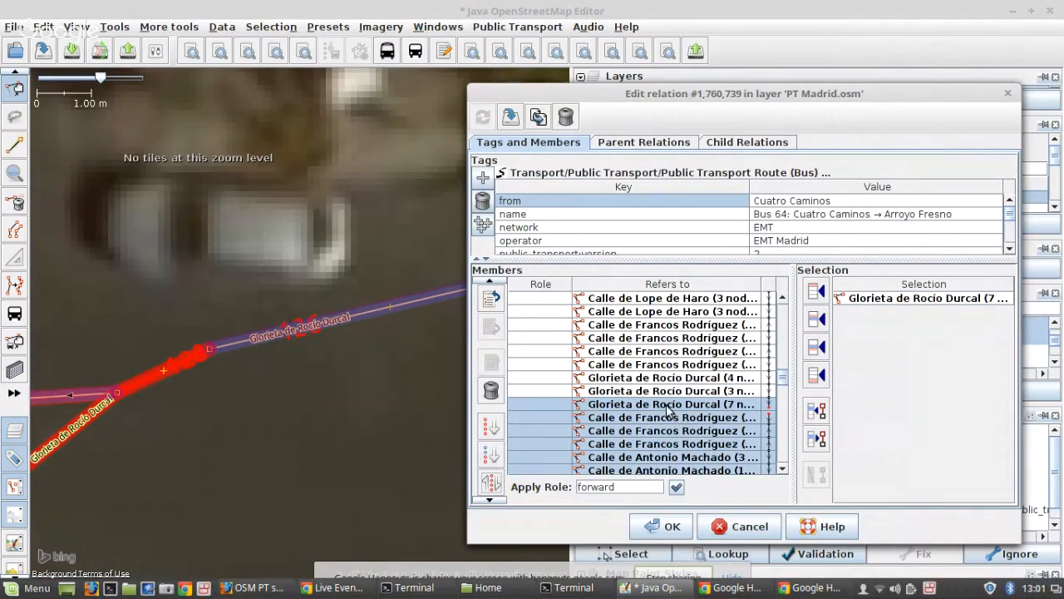
pyautogui.click(667, 406)
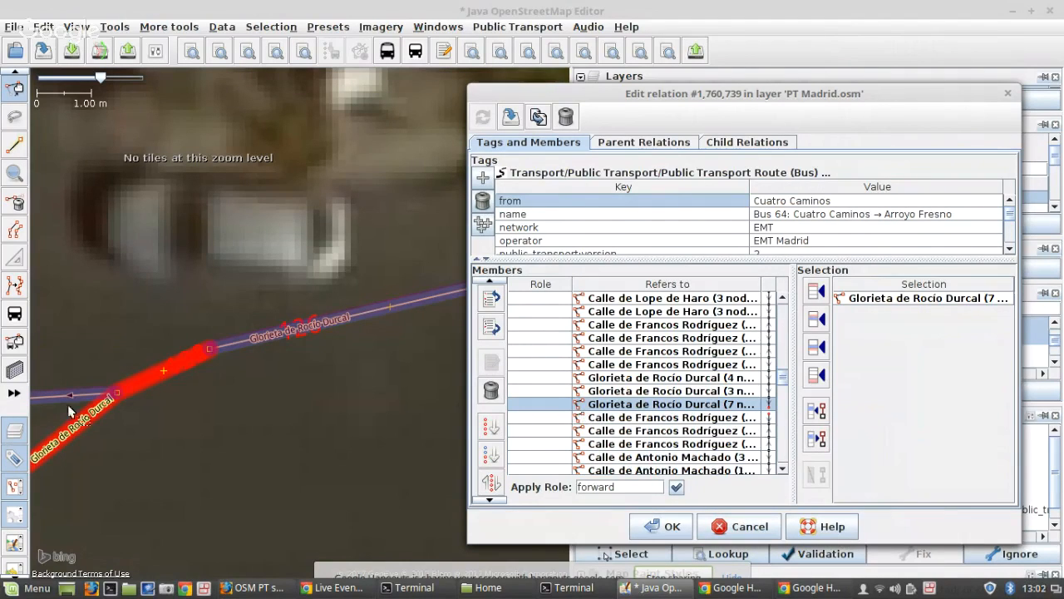
pyautogui.click(94, 401)
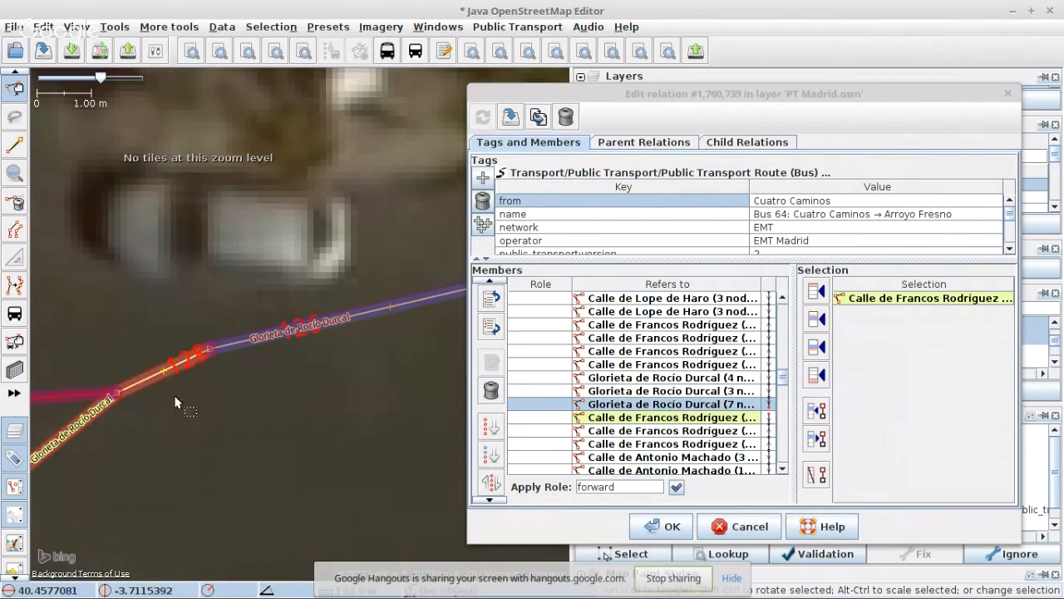
pyautogui.scroll(3, 179, 401)
pyautogui.click(199, 398)
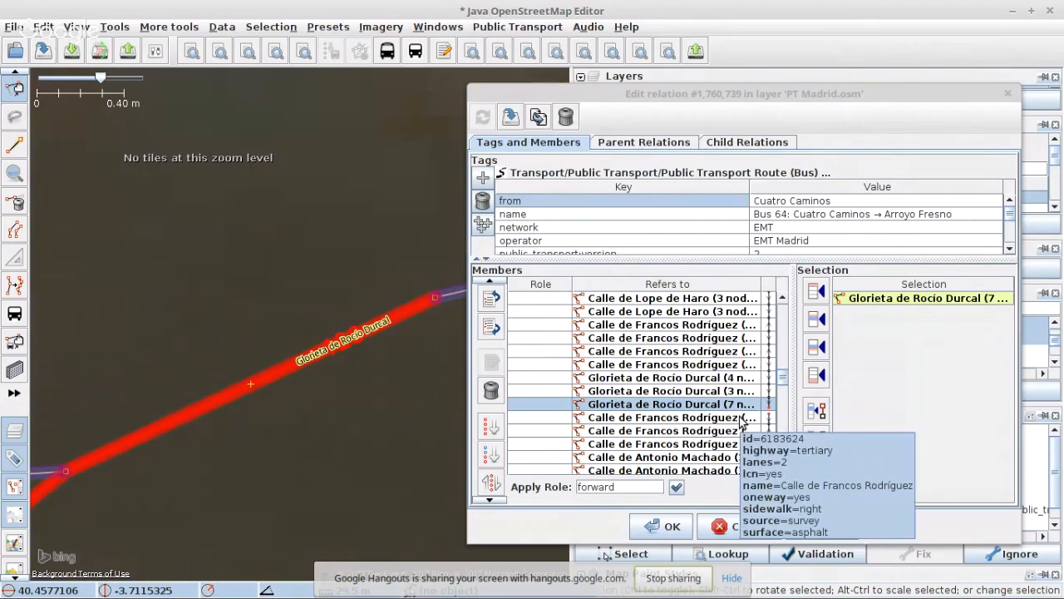
pyautogui.click(491, 390)
# - Apply the relation changes and split the 7-node Glorieta de Rocío Durcal way where Calle de Francos Rodríguez leaves it, keeping the history on the 6-node segment
pyautogui.click(510, 117)
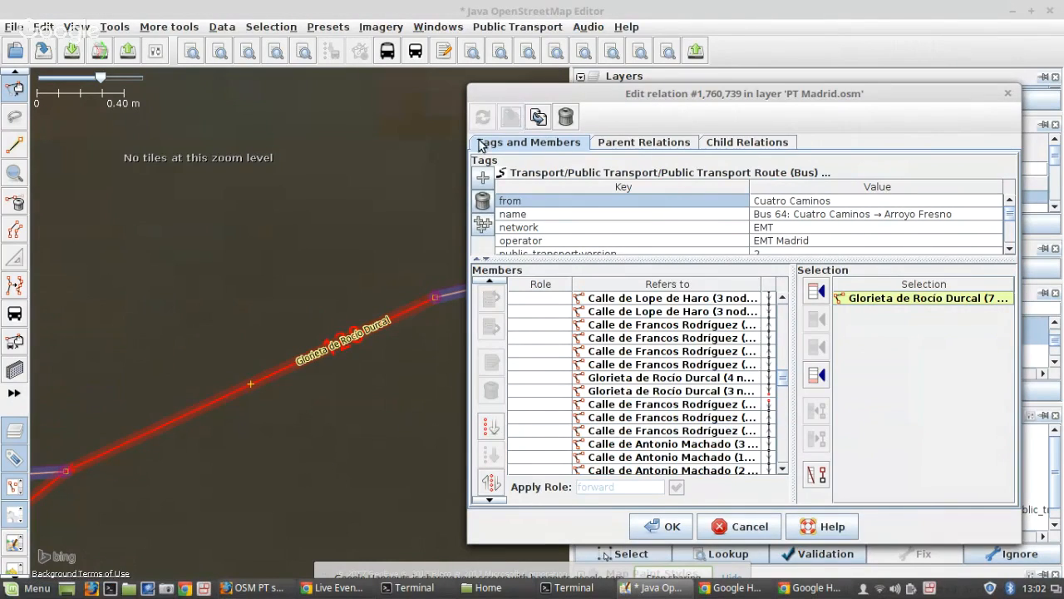
pyautogui.keyDown('shift'); pyautogui.click(71, 471); pyautogui.keyUp('shift')
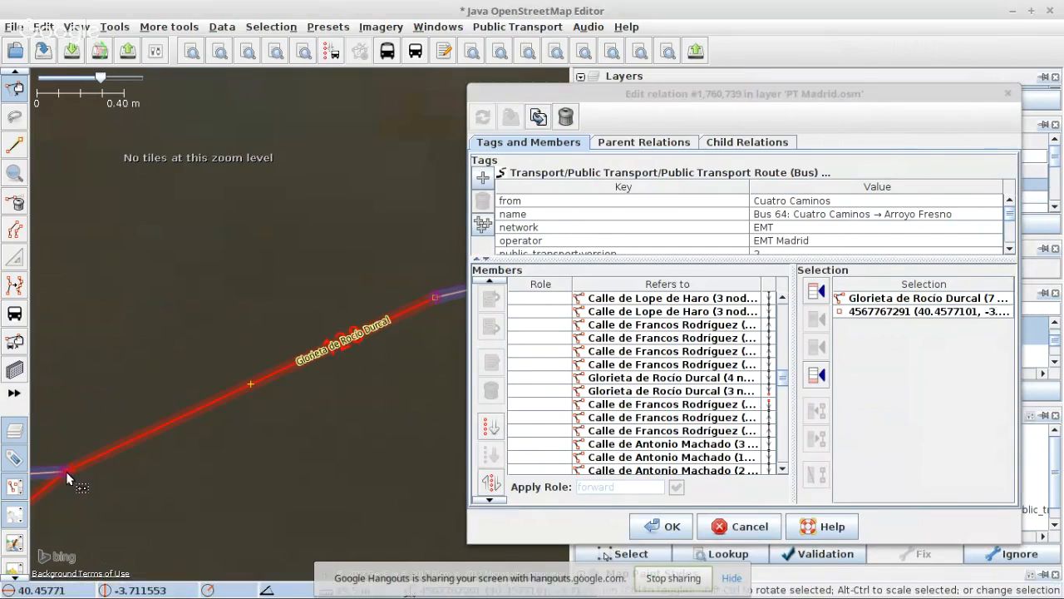
pyautogui.press('p')
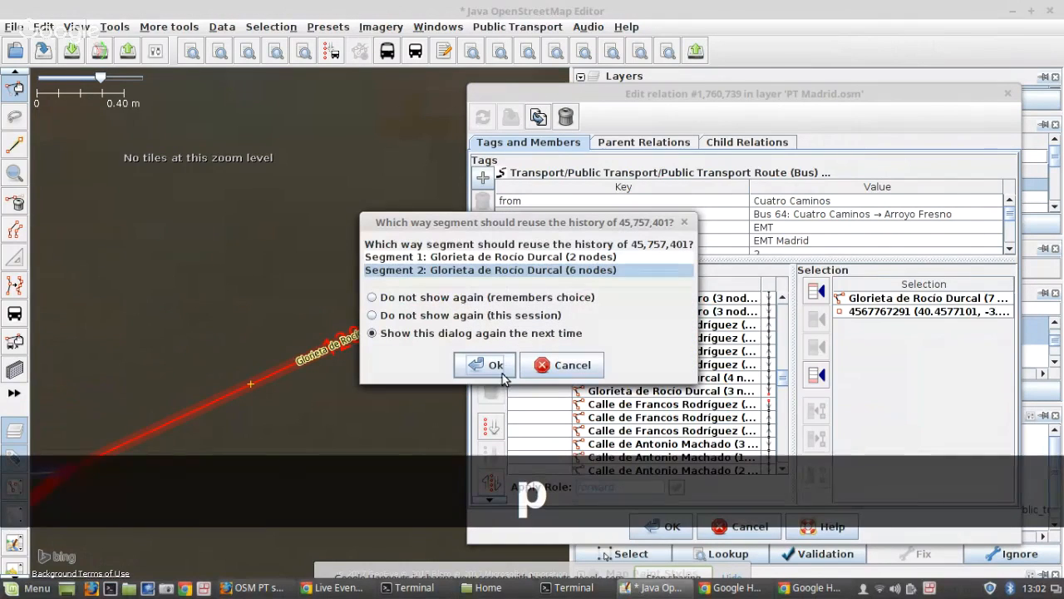
pyautogui.click(489, 348)
# - Insert the 2-node Glorieta de Rocío Durcal segment into the relation just before the Calle de Francos Rodríguez member after the gap
pyautogui.click(378, 332)
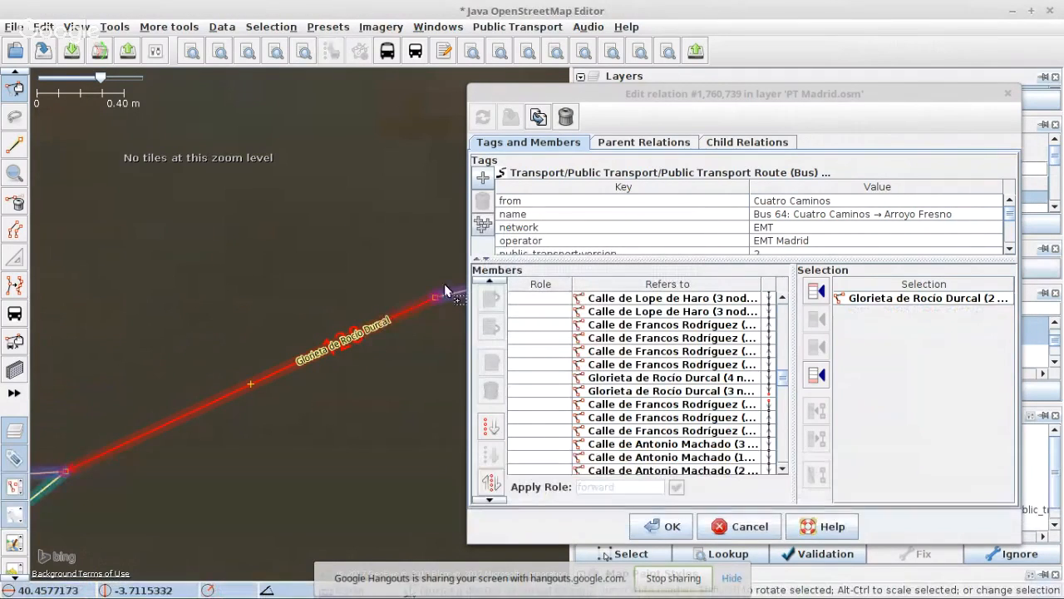
pyautogui.click(771, 404)
pyautogui.click(816, 319)
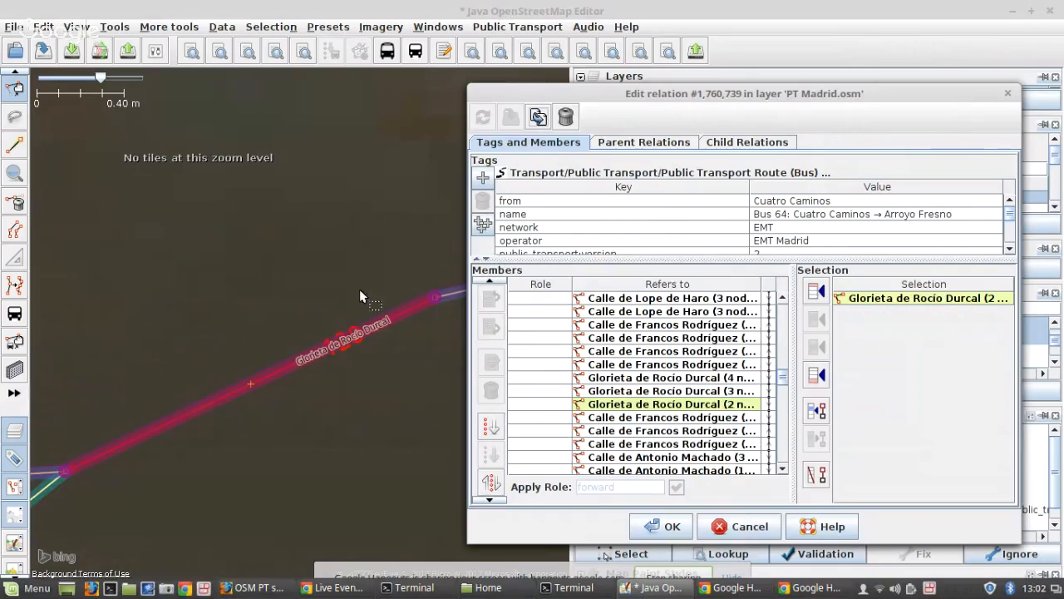
# - Download the map data for the area around the northwest side of the Glorieta de Rocío Durcal roundabout
pyautogui.moveTo(359, 290); pyautogui.dragTo(106, 355)
pyautogui.scroll(-4, 112, 354)
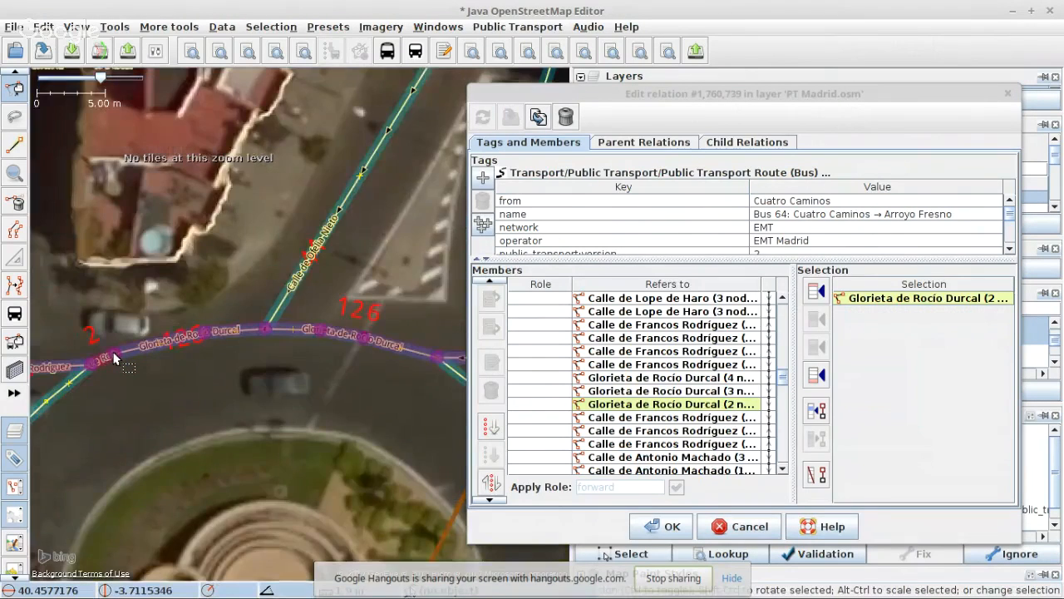
pyautogui.scroll(2, 114, 356)
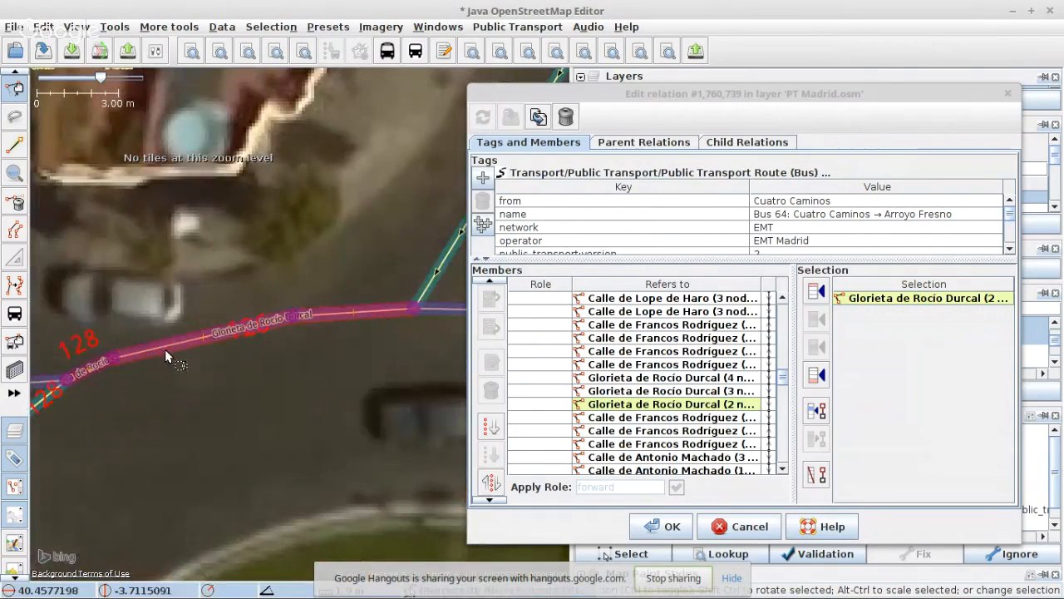
pyautogui.click(71, 51)
pyautogui.click(582, 563)
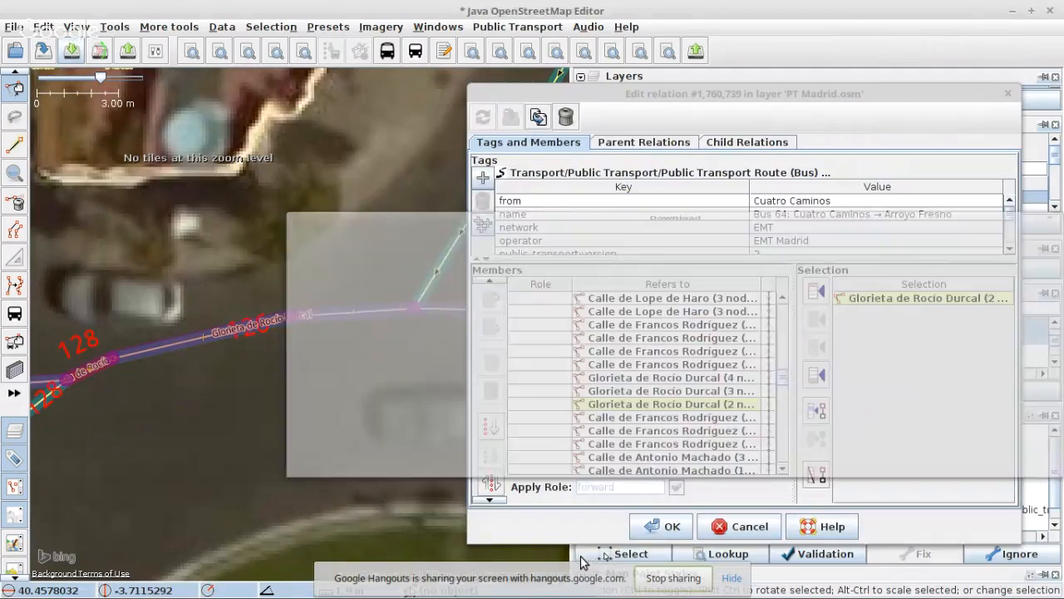
# - Examine where Calle de Sánchez Preciado leaves the roundabout and check that street's tags
pyautogui.scroll(3, 192, 379)
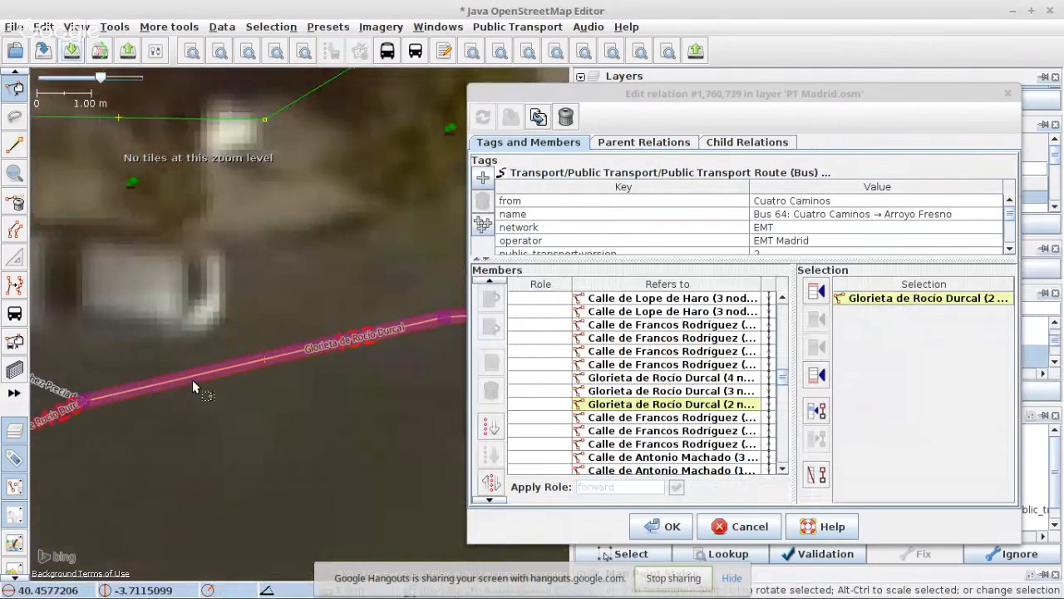
pyautogui.scroll(-2, 179, 393)
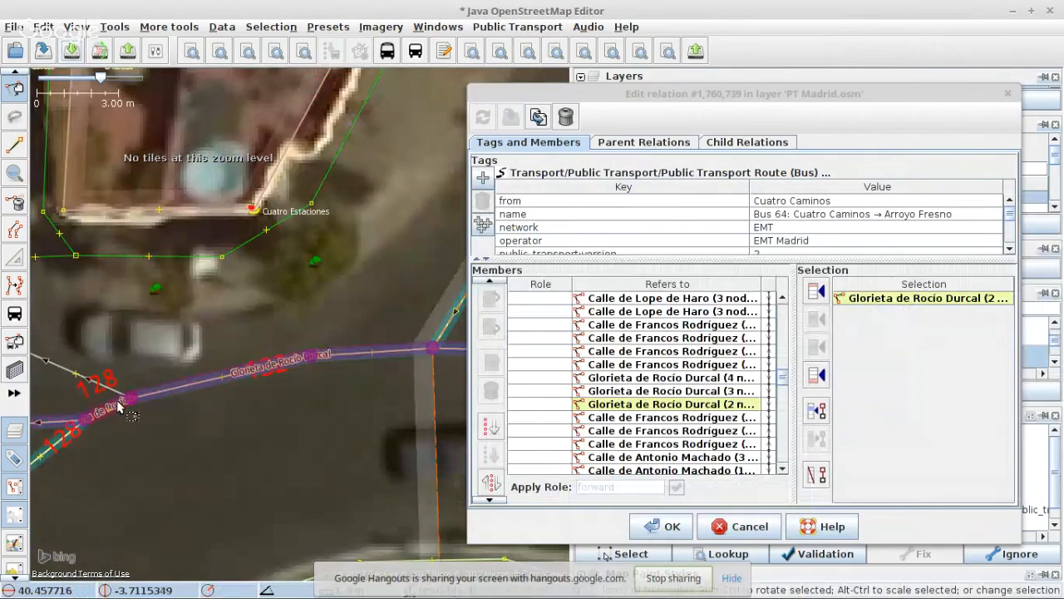
pyautogui.moveTo(231, 368); pyautogui.dragTo(397, 368)
pyautogui.scroll(-1, 397, 366)
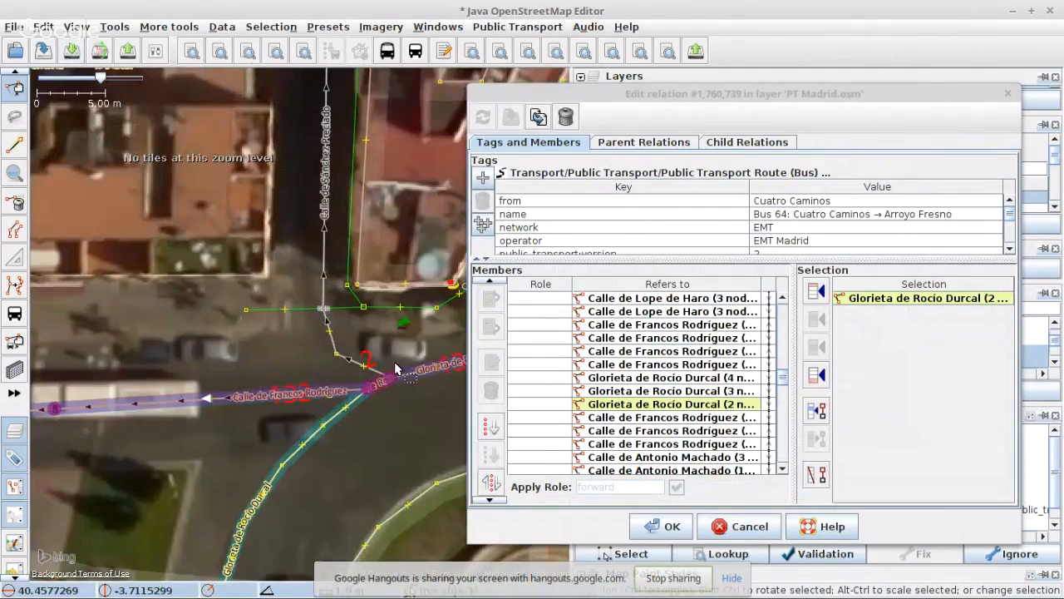
pyautogui.scroll(1, 356, 333)
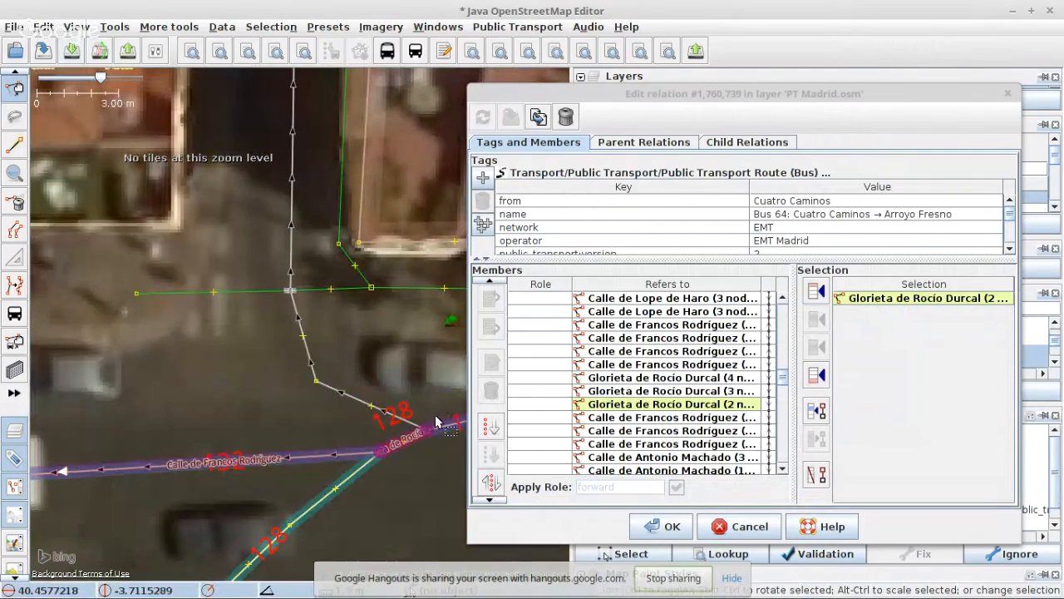
pyautogui.scroll(2, 408, 428)
pyautogui.click(410, 424)
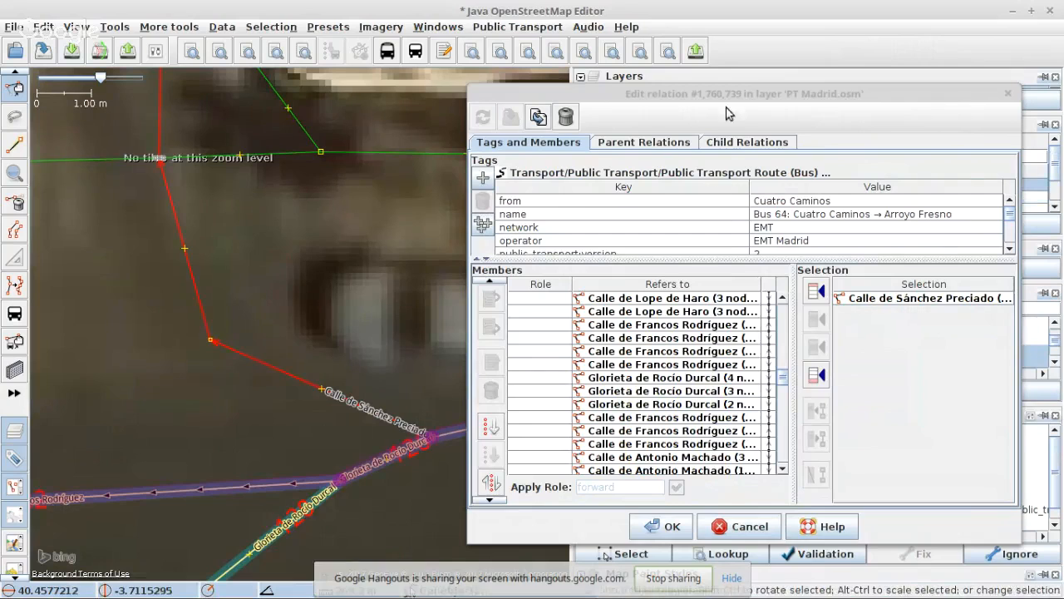
pyautogui.moveTo(726, 94); pyautogui.dragTo(597, 468)
pyautogui.scroll(-2, 752, 193)
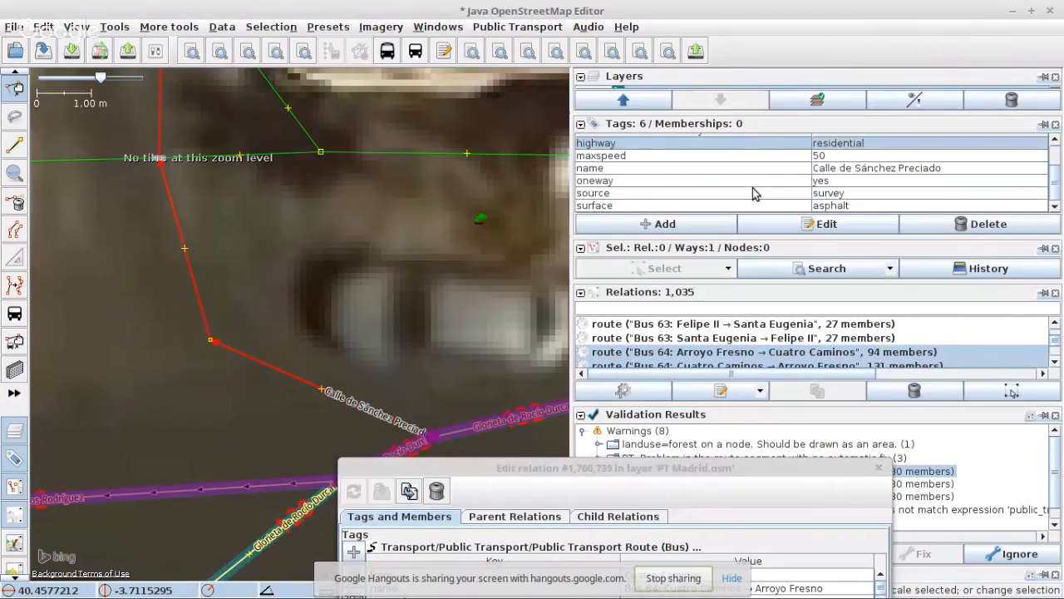
# - Insert the 5-node Glorieta de Isaac Rabín segment into the Bus 64 Cuatro Caminos → Arroyo Fresno relation after the Calle Doctor Juan José López member
pyautogui.moveTo(558, 472); pyautogui.dragTo(700, 81)
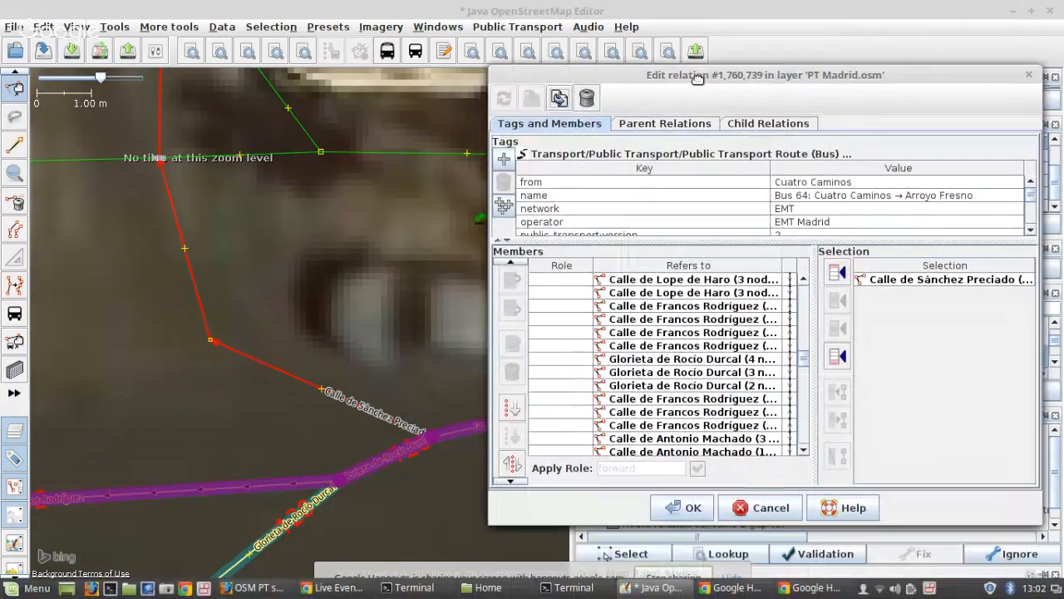
pyautogui.scroll(-5, 709, 365)
pyautogui.scroll(3, 709, 366)
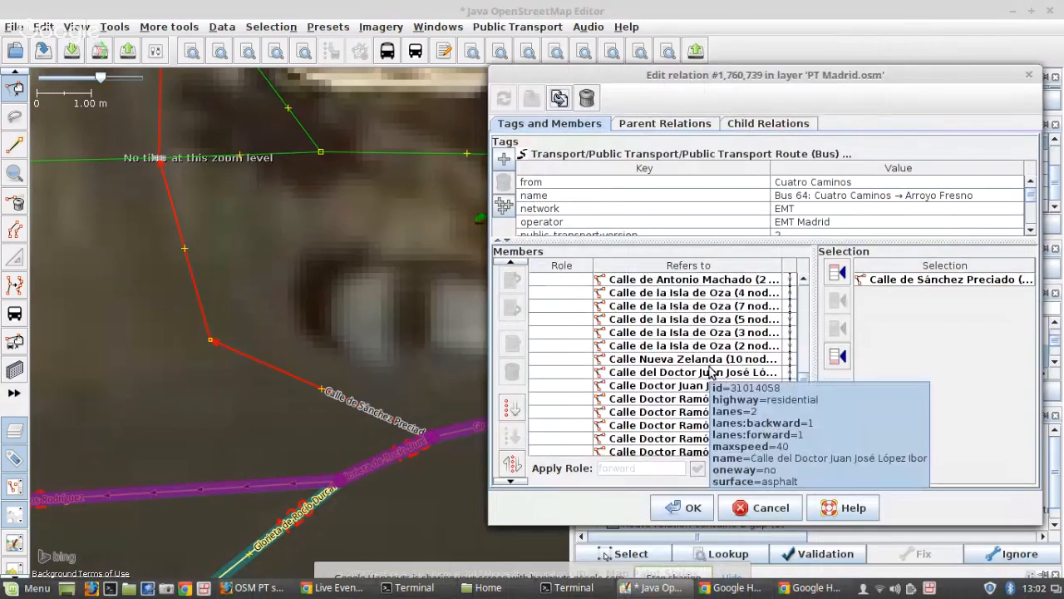
pyautogui.click(679, 387)
pyautogui.rightClick(678, 393)
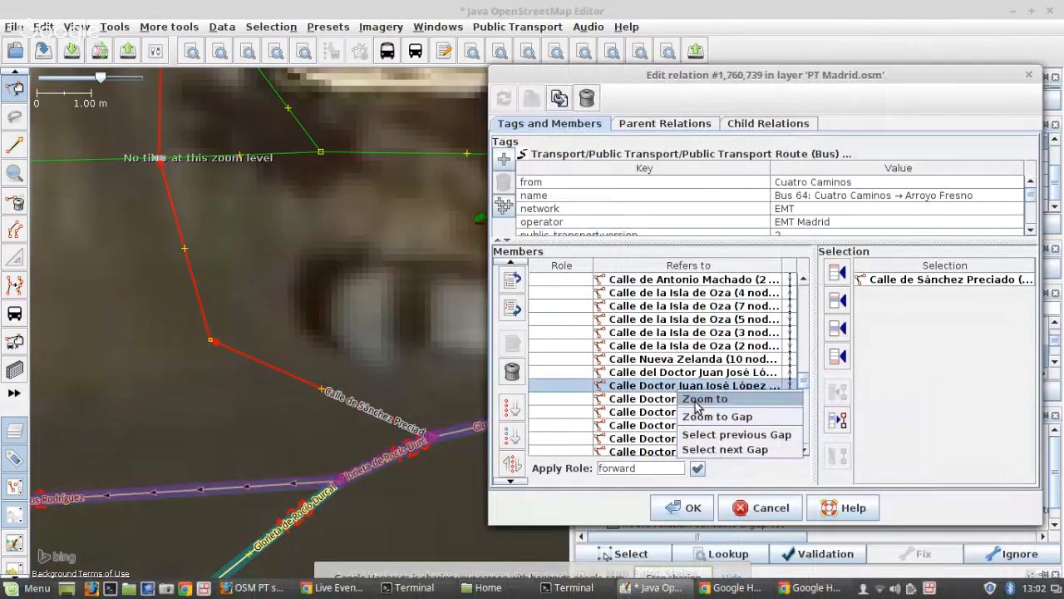
pyautogui.click(716, 416)
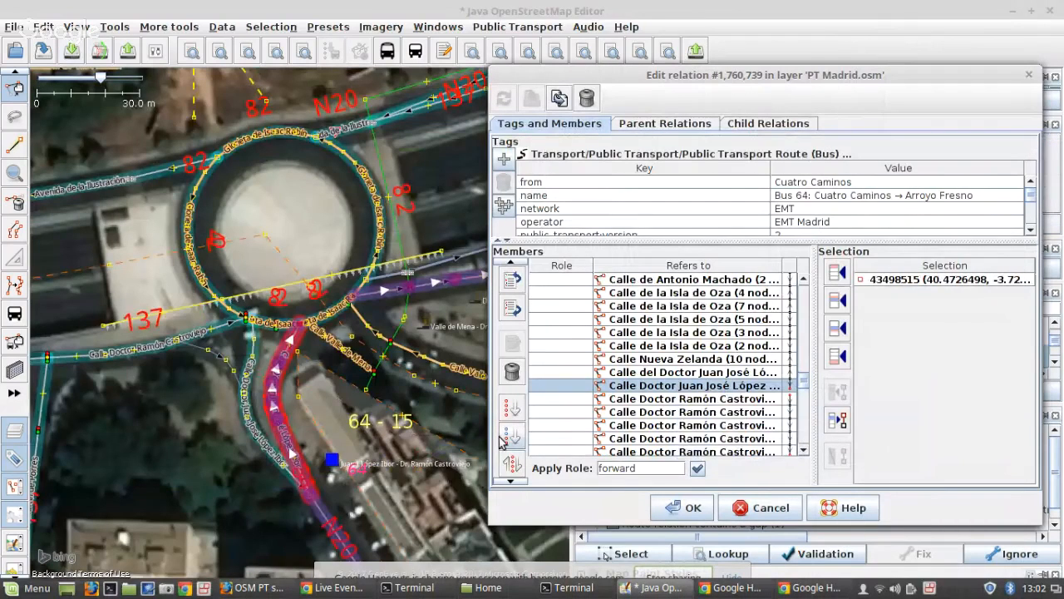
pyautogui.scroll(5, 248, 334)
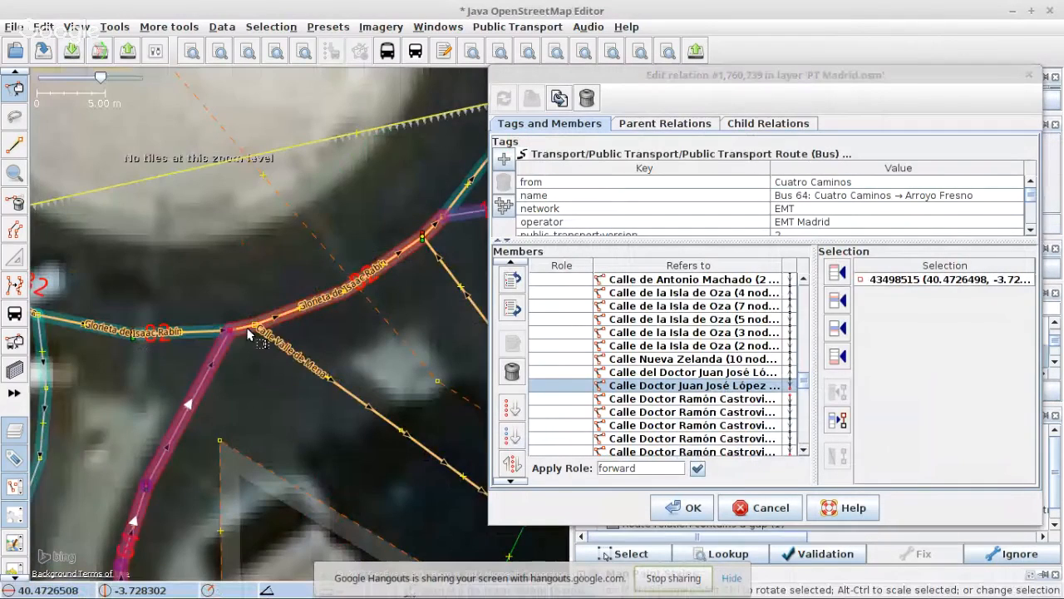
pyautogui.click(247, 335)
pyautogui.click(838, 329)
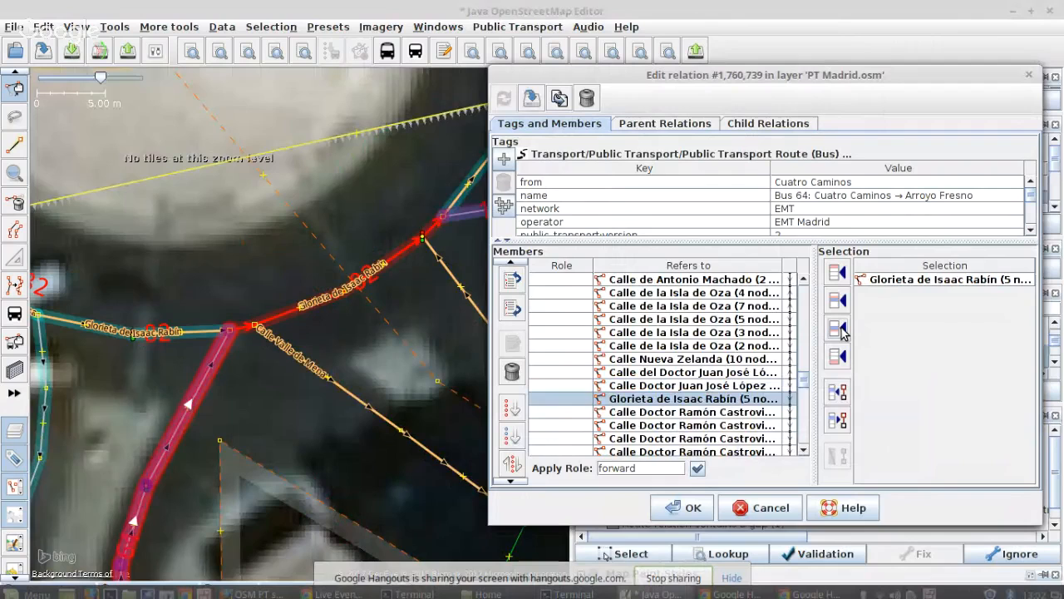
# - Close the gap after the last Calle Doctor Ramón Castroviejo member by inserting the five Glorieta Mariano Salvador Maella segments leading round to Avenida de la Ilustración
pyautogui.scroll(-2, 752, 397)
pyautogui.scroll(-1, 752, 397)
pyautogui.rightClick(736, 345)
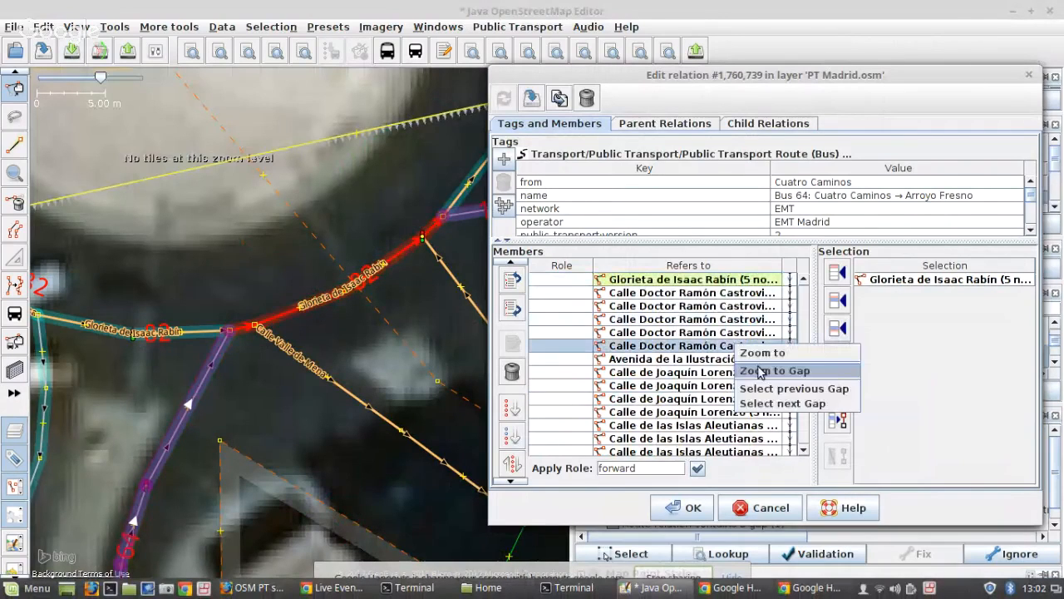
pyautogui.click(757, 370)
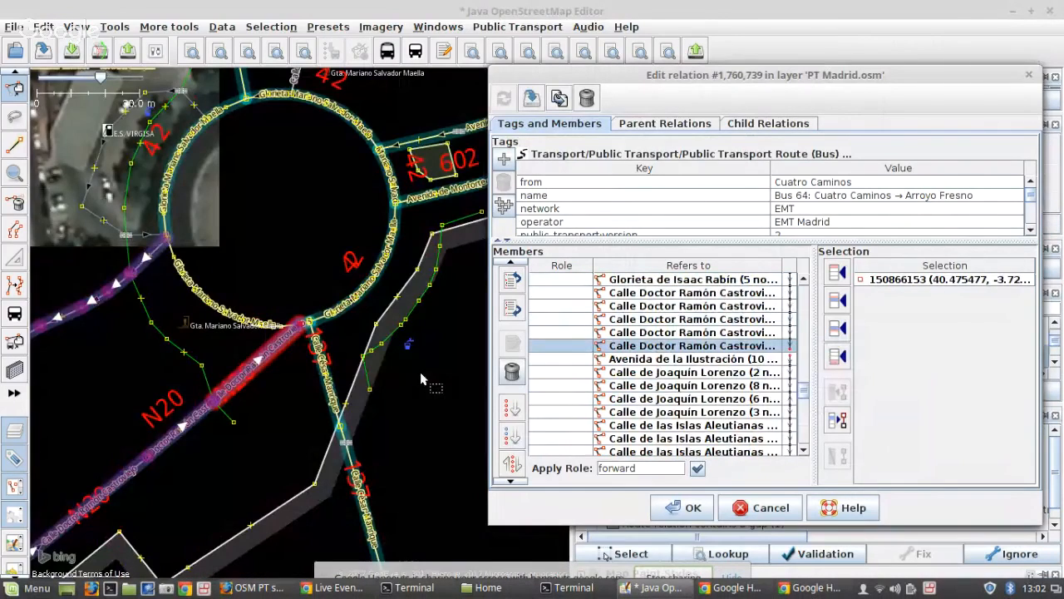
pyautogui.scroll(3, 308, 337)
pyautogui.click(304, 343)
pyautogui.scroll(-3, 303, 344)
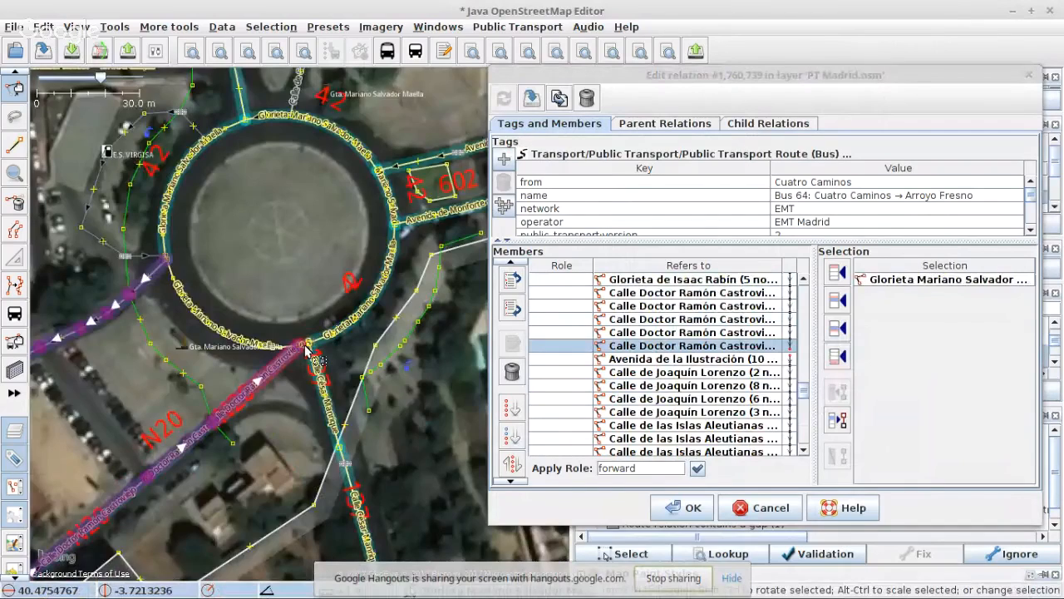
pyautogui.scroll(3, 306, 345)
pyautogui.keyDown('shift'); pyautogui.click(317, 339); pyautogui.keyUp('shift')
pyautogui.scroll(-3, 311, 352)
pyautogui.scroll(3, 399, 228)
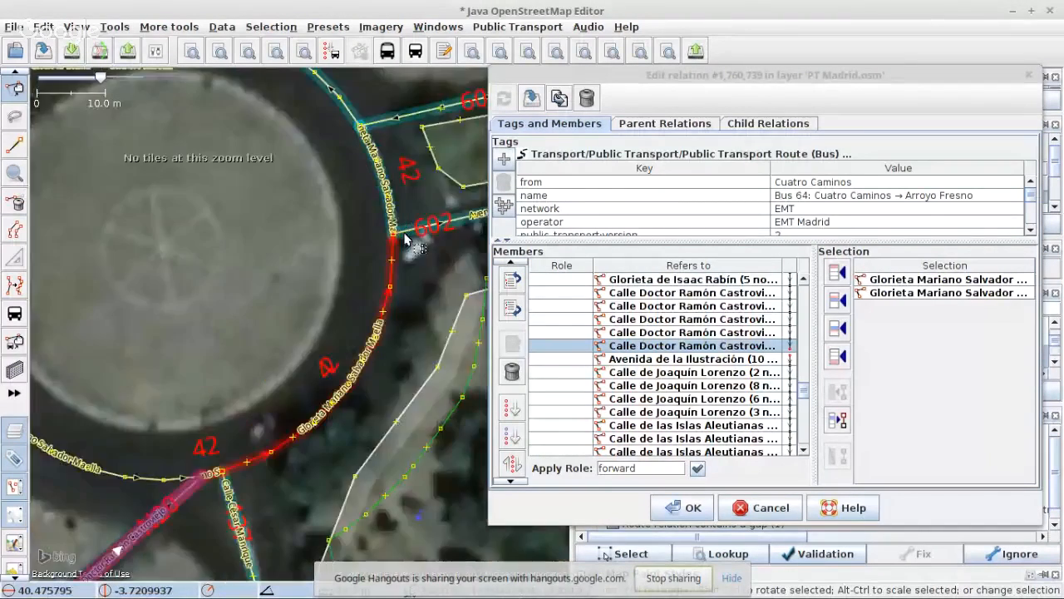
pyautogui.keyDown('shift'); pyautogui.click(379, 196); pyautogui.keyUp('shift')
pyautogui.scroll(-3, 405, 291)
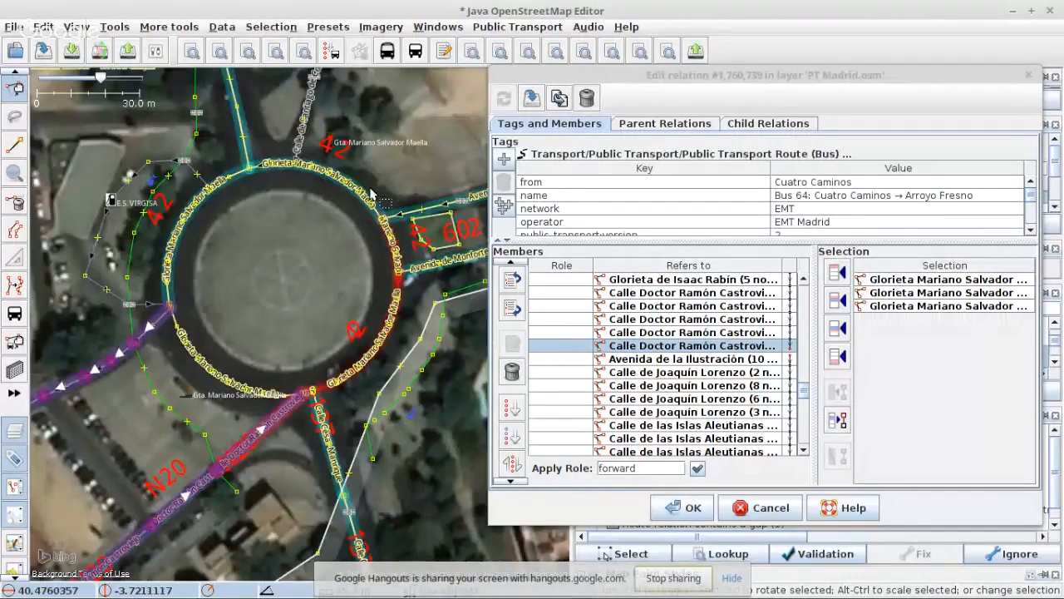
pyautogui.scroll(2, 382, 250)
pyautogui.keyDown('shift'); pyautogui.click(380, 246); pyautogui.keyUp('shift')
pyautogui.keyDown('shift'); pyautogui.click(119, 159); pyautogui.keyUp('shift')
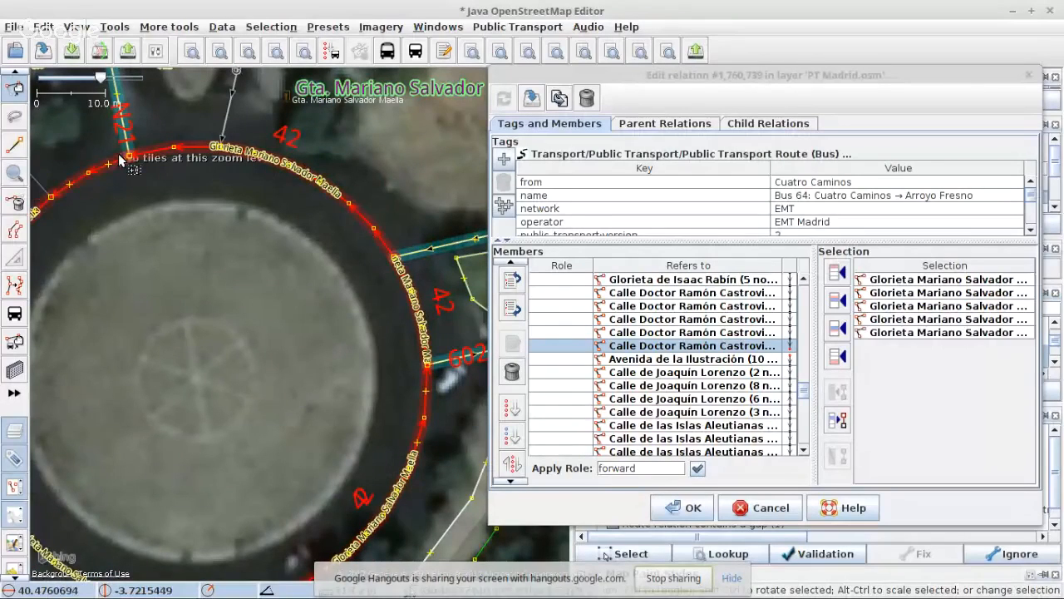
pyautogui.moveTo(227, 229); pyautogui.dragTo(425, 155)
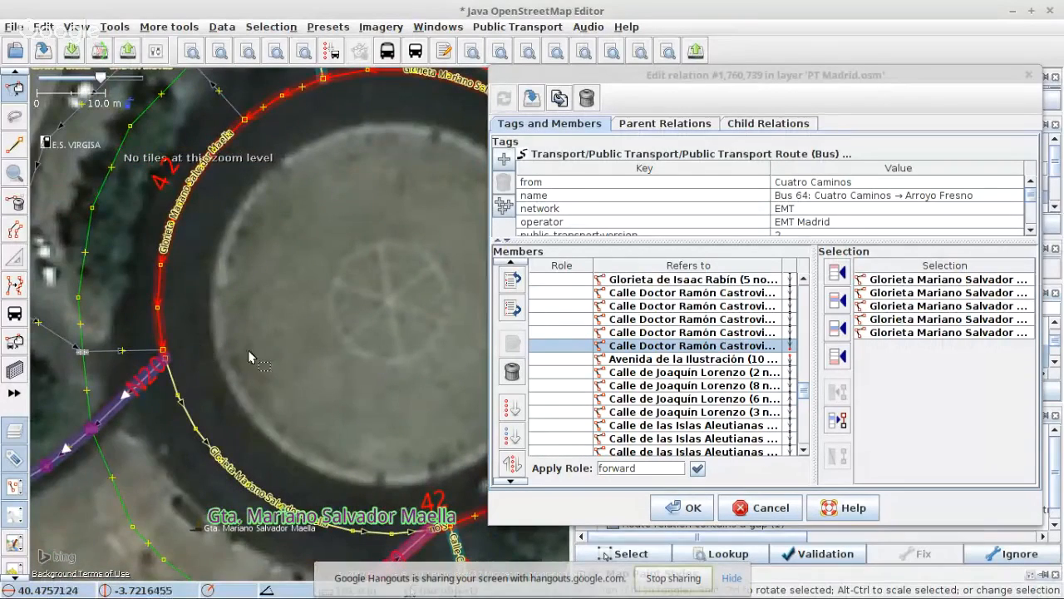
pyautogui.scroll(4, 181, 361)
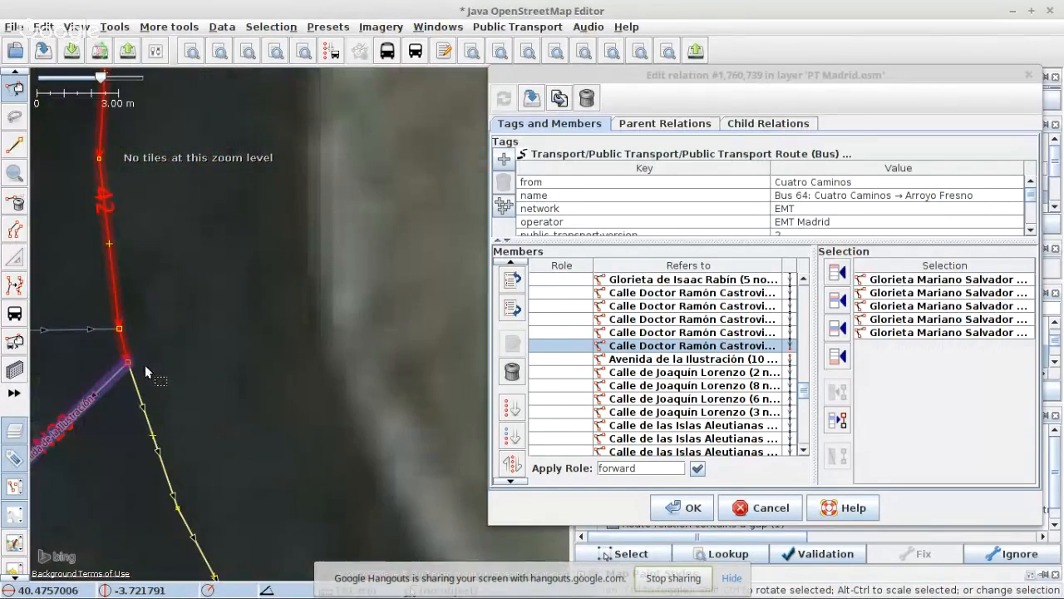
pyautogui.click(837, 328)
# - Check the remaining relation members for gaps and save the changes to the Cuatro Caminos → Arroyo Fresno relation
pyautogui.scroll(-4, 705, 385)
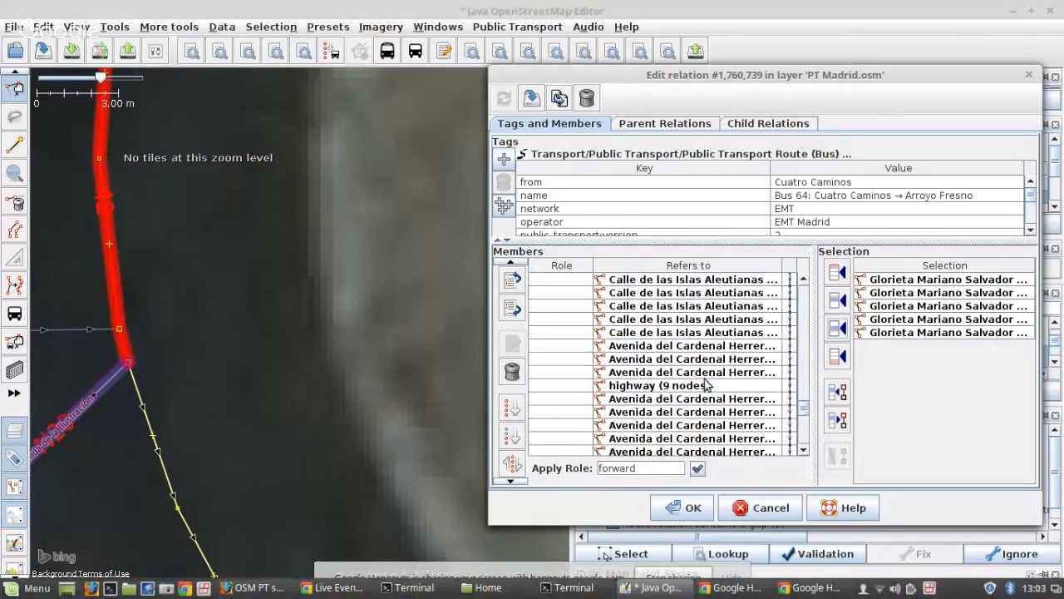
pyautogui.scroll(-5, 705, 385)
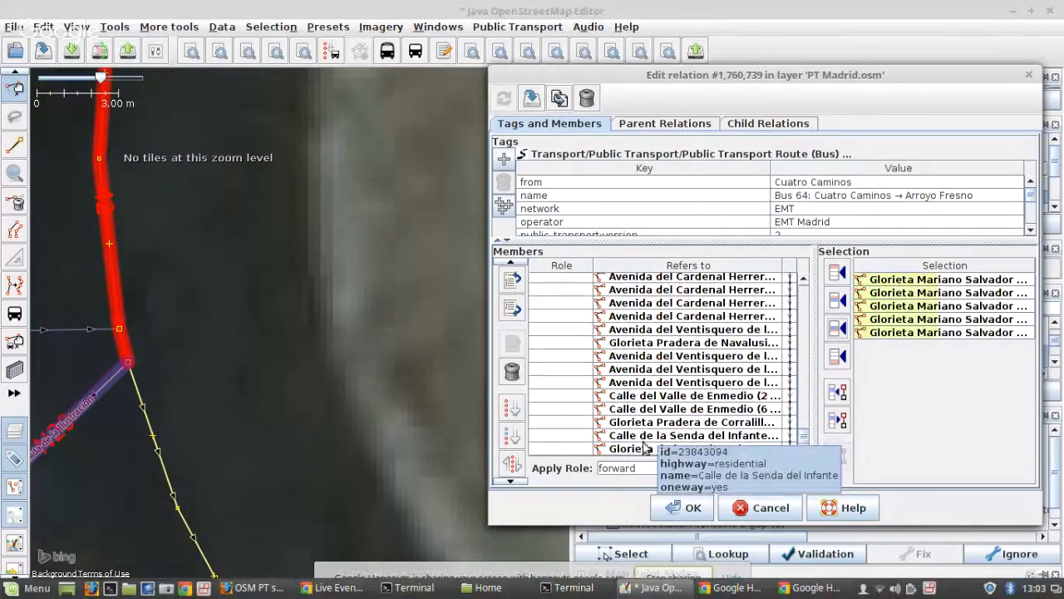
pyautogui.click(690, 507)
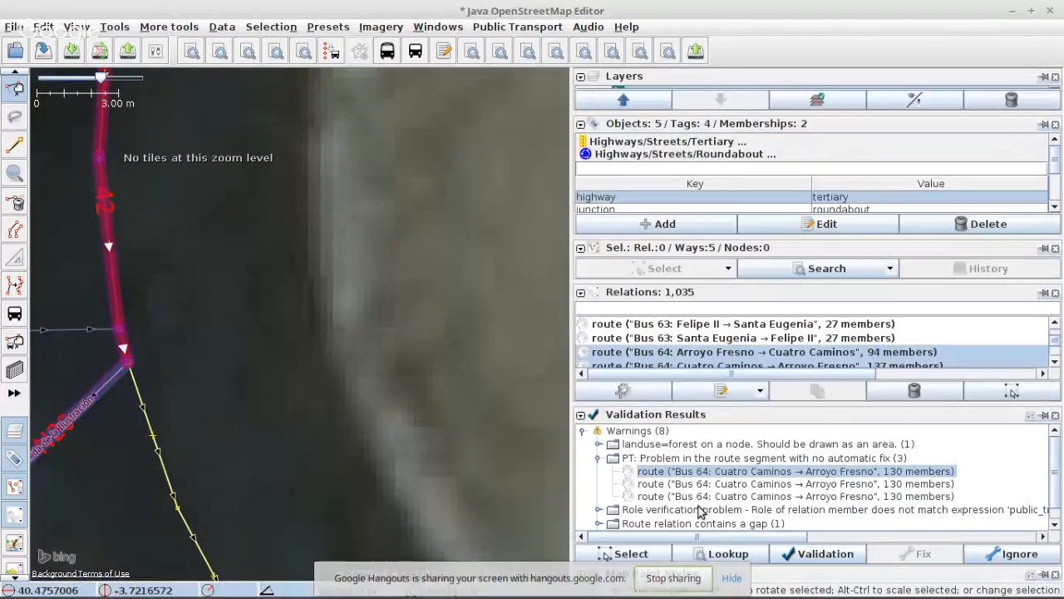
# - Select both Bus 64 route relations and rerun the validation on them
pyautogui.rightClick(720, 355)
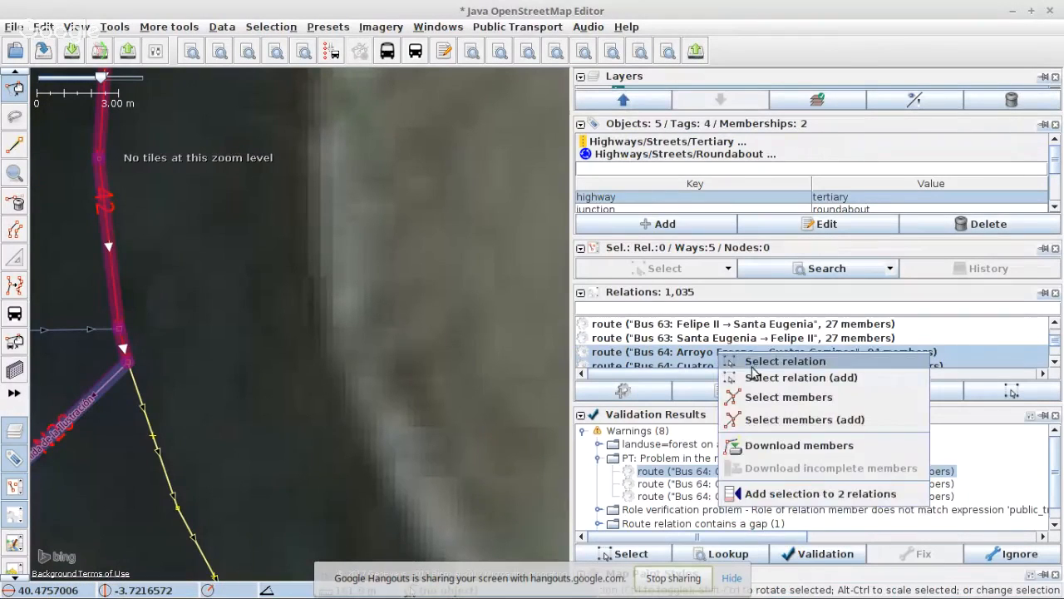
pyautogui.click(757, 370)
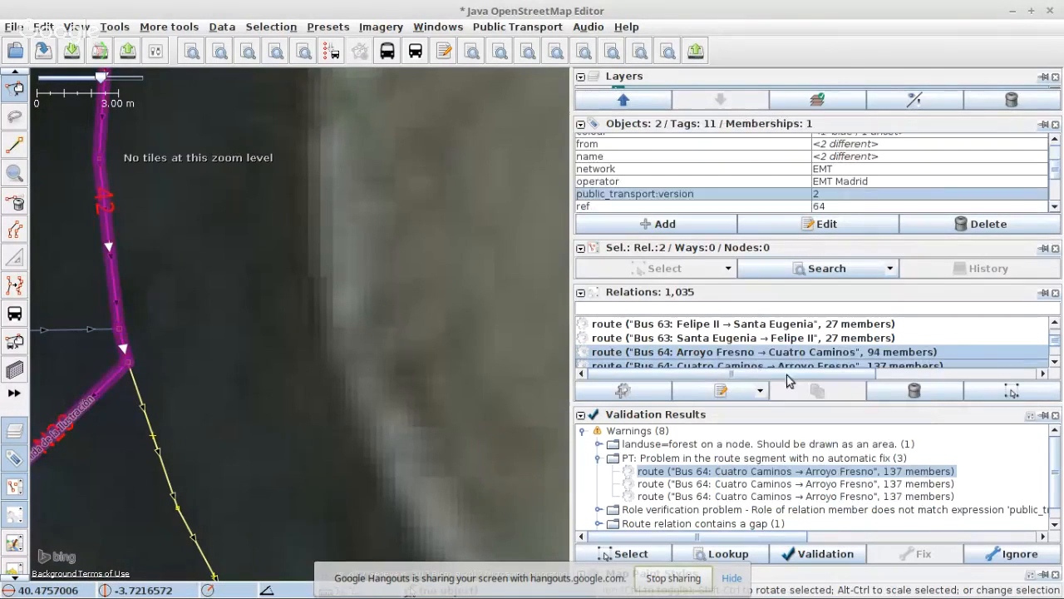
pyautogui.click(827, 557)
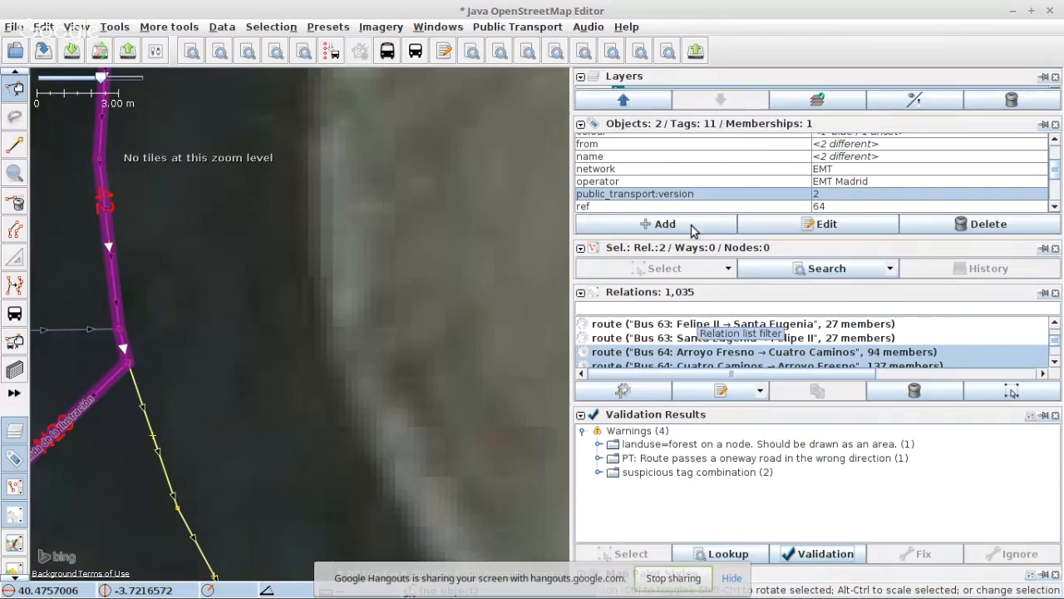
# - Select all modified objects and upload them to OpenStreetMap with the changeset comment "Madrid bus 64"
pyautogui.click(668, 51)
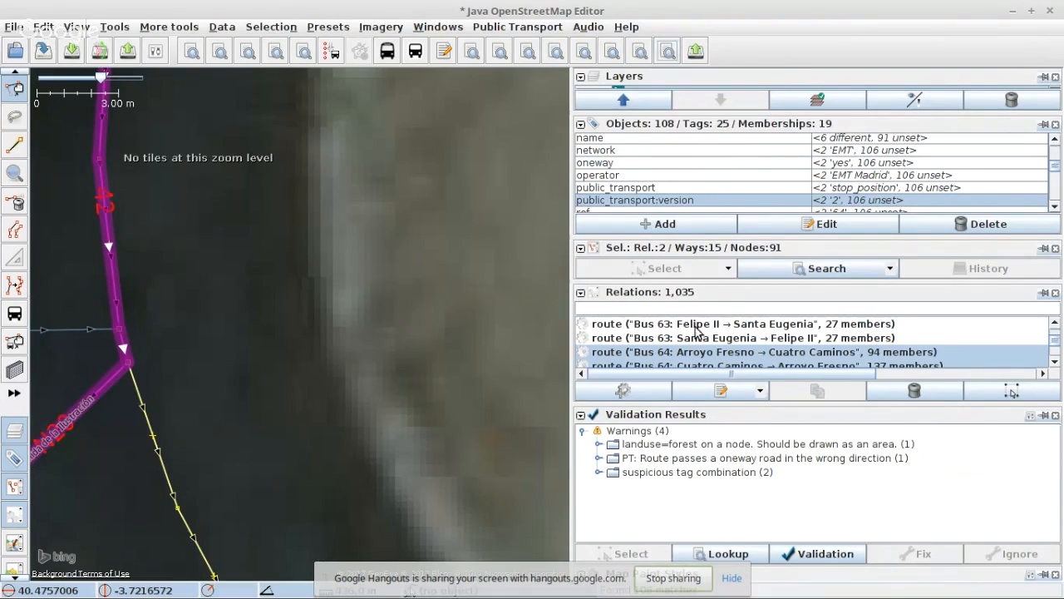
pyautogui.click(695, 51)
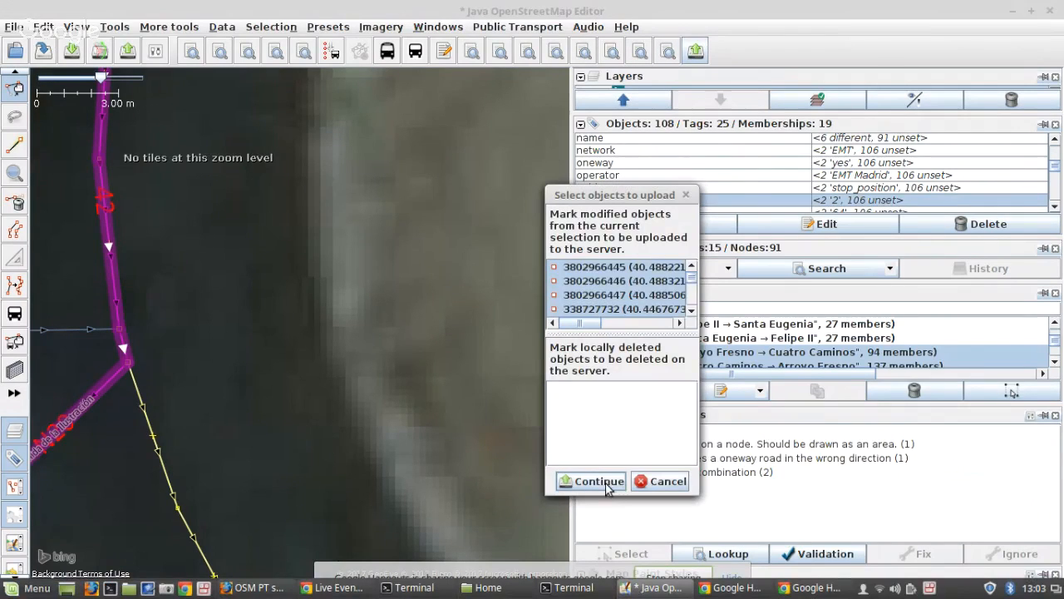
pyautogui.click(607, 485)
pyautogui.click(497, 429)
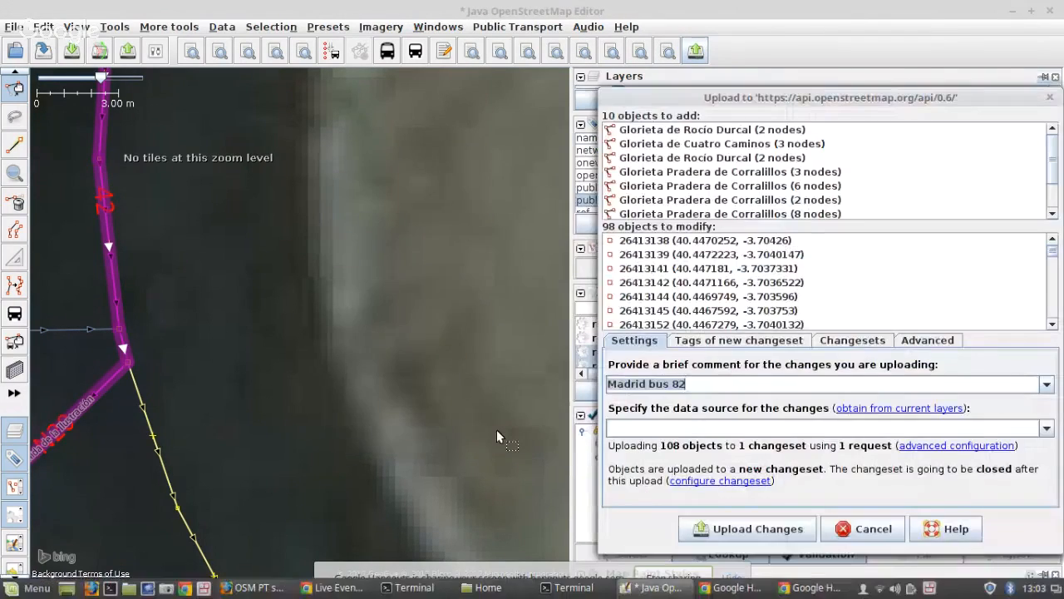
pyautogui.click(694, 385)
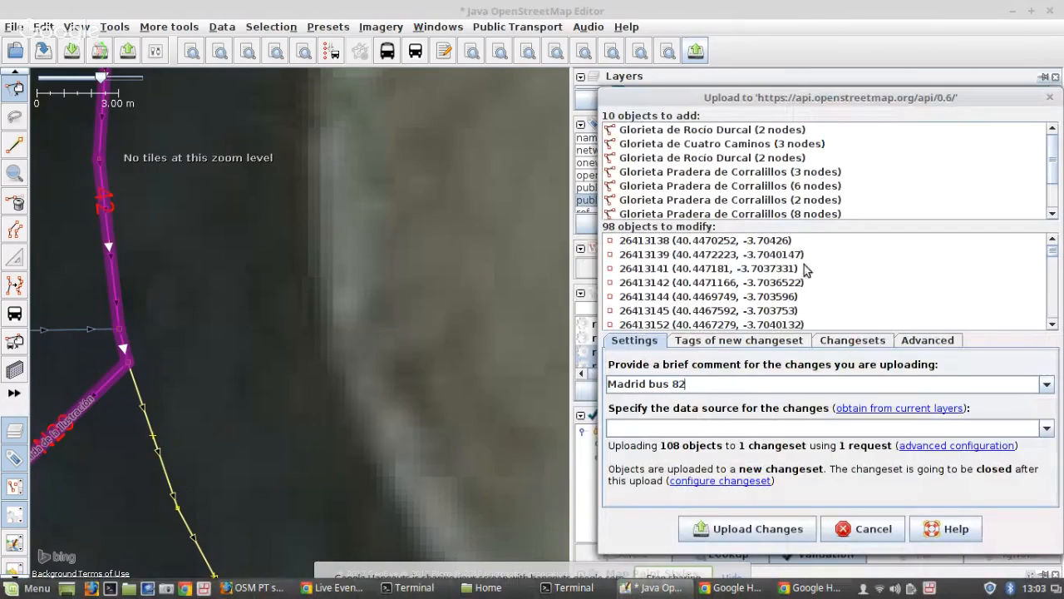
pyautogui.scroll(-10, 805, 270)
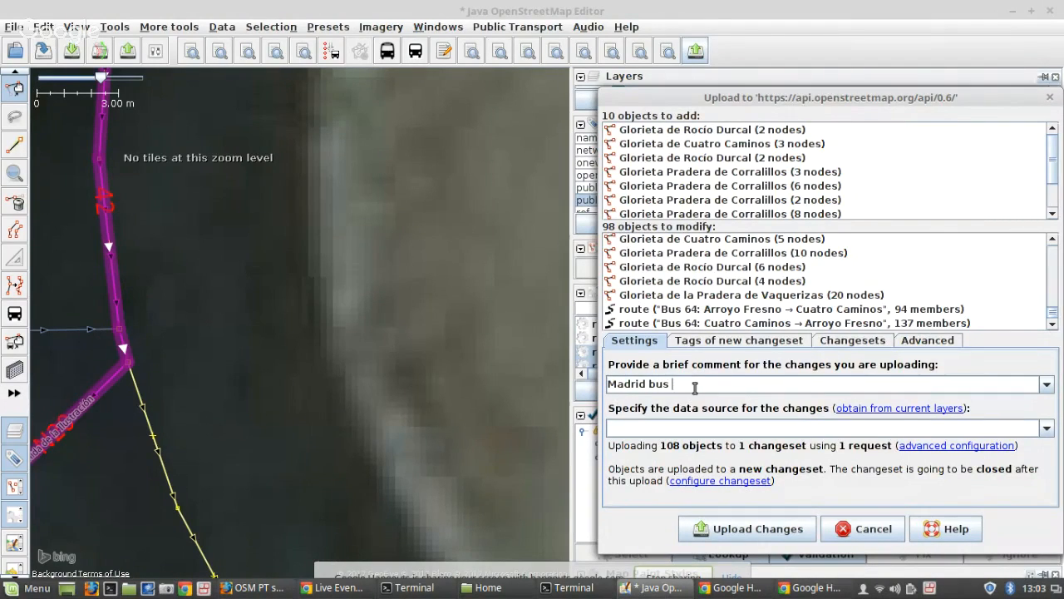
pyautogui.write('64')
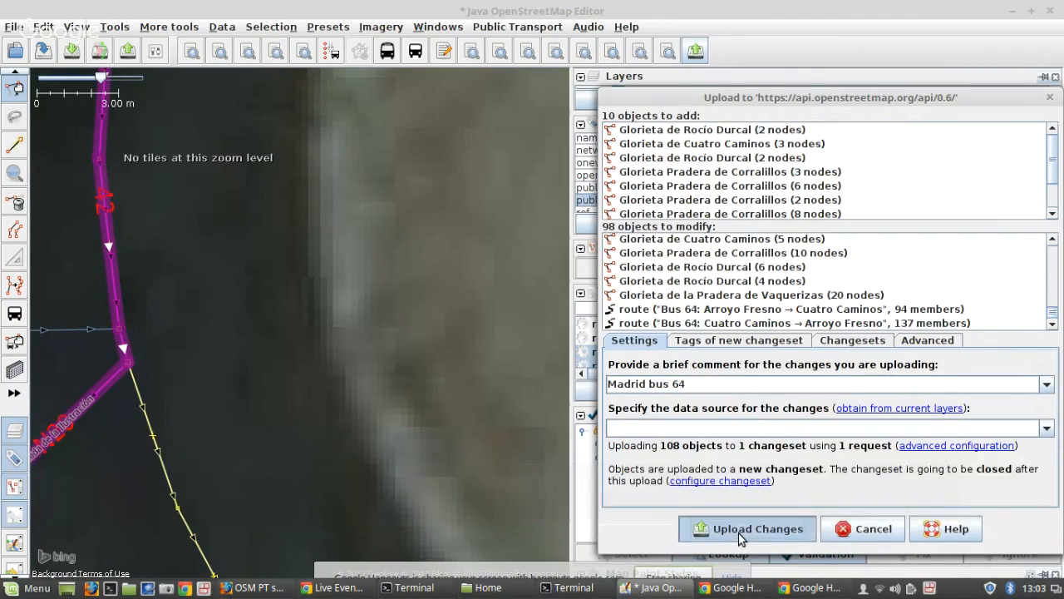
pyautogui.click(739, 533)
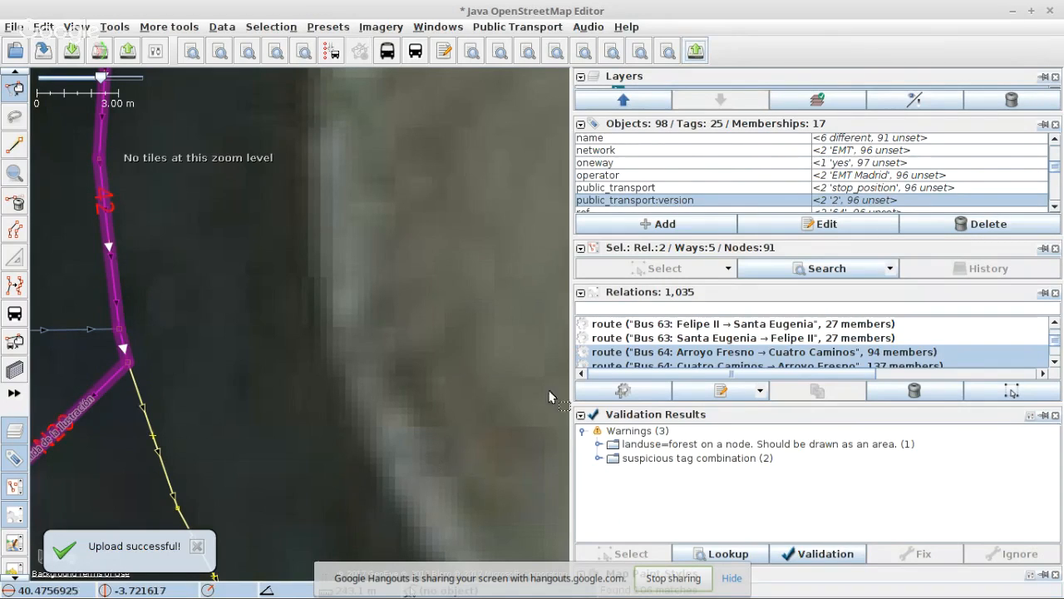
# - Search for the route relations and narrow the selection to the two Bus 49 relations between Arroyo Fresno and Plaza Castilla
pyautogui.scroll(-5, 364, 340)
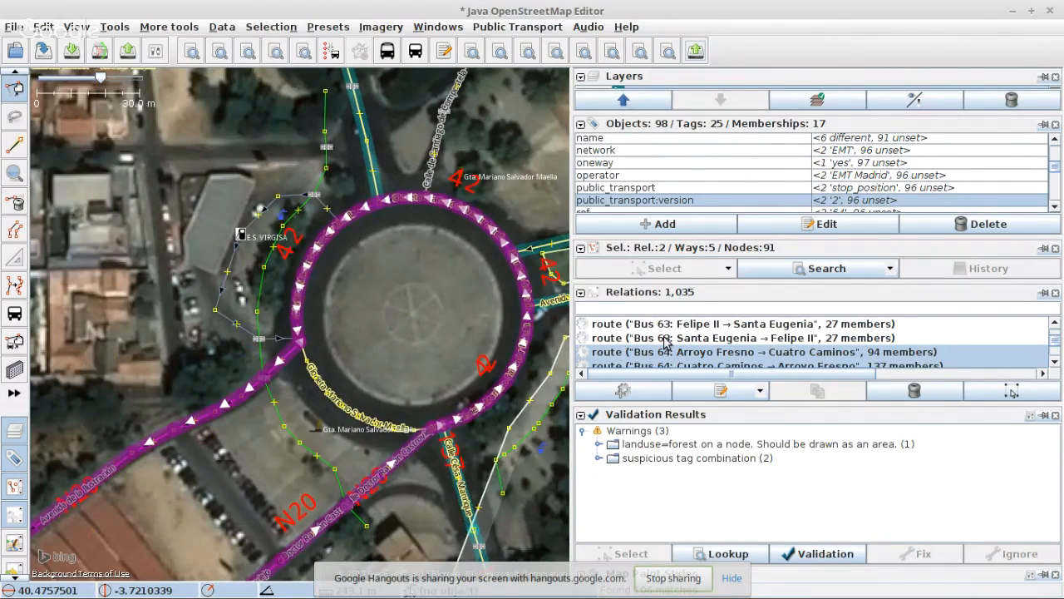
pyautogui.click(274, 52)
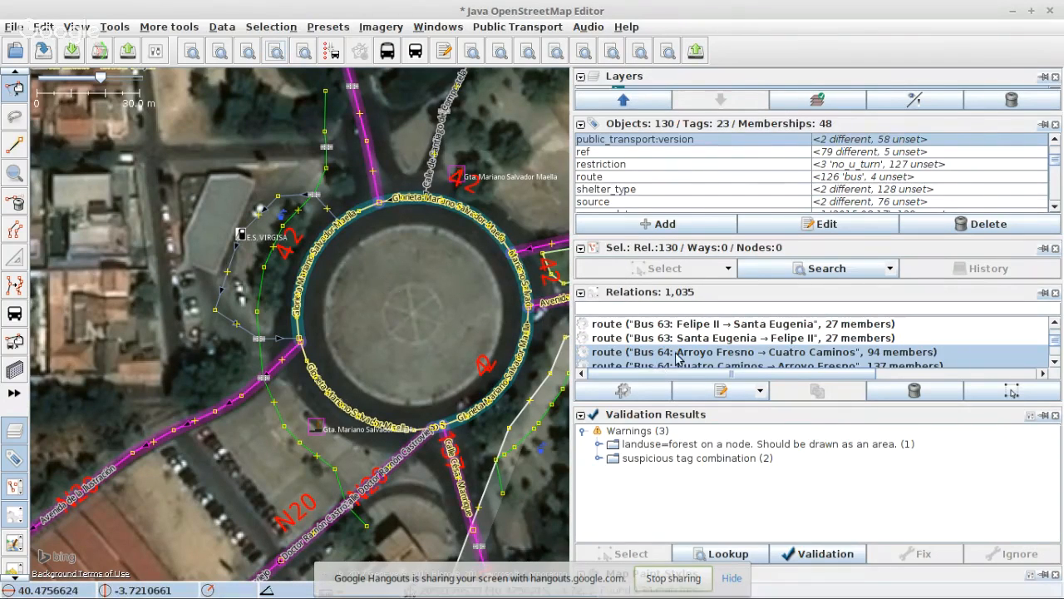
pyautogui.scroll(-1, 679, 358)
pyautogui.scroll(1, 680, 358)
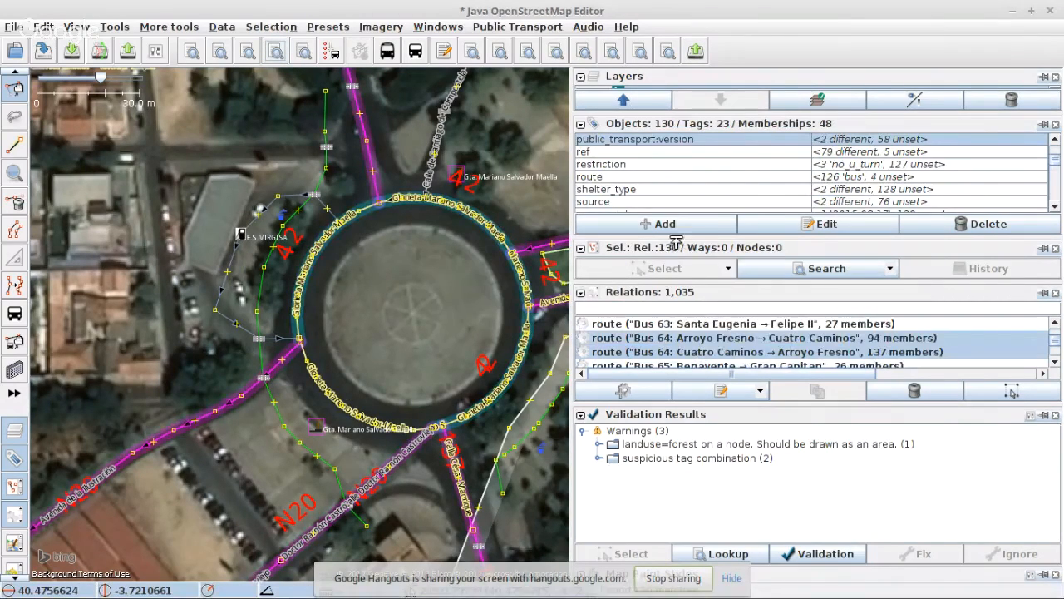
pyautogui.moveTo(675, 240); pyautogui.dragTo(663, 150)
pyautogui.scroll(-1, 672, 191)
pyautogui.scroll(-5, 671, 190)
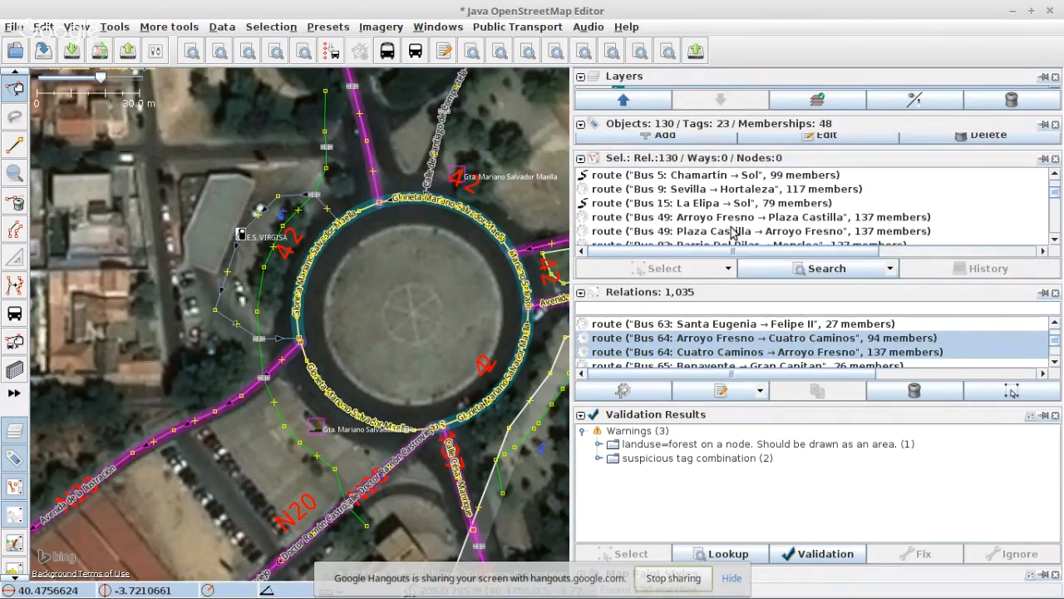
pyautogui.click(702, 217)
pyautogui.scroll(-1, 700, 220)
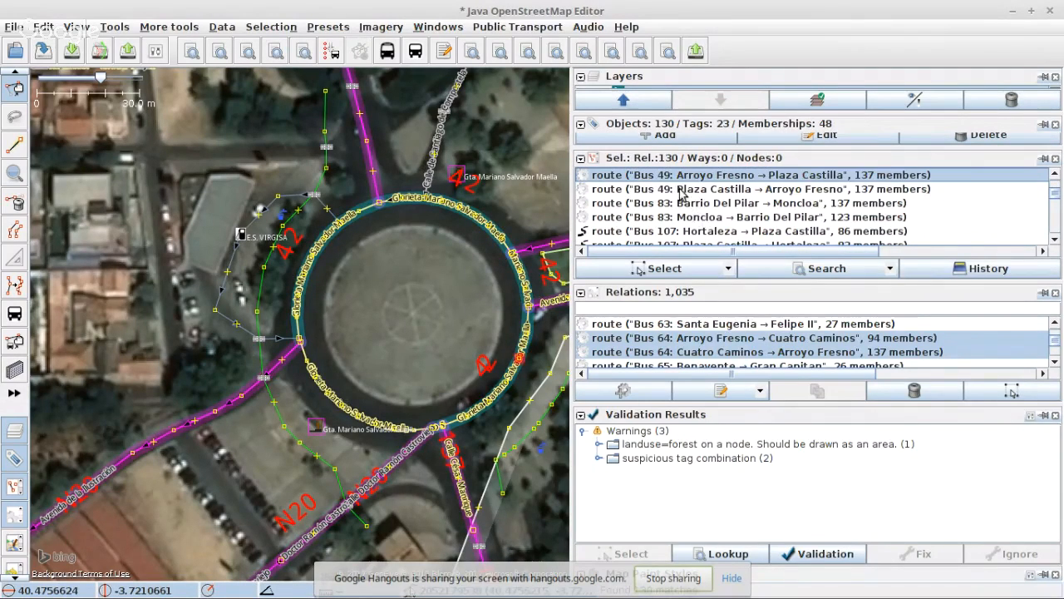
pyautogui.keyDown('ctrl'); pyautogui.click(683, 189); pyautogui.keyUp('ctrl')
pyautogui.click(665, 269)
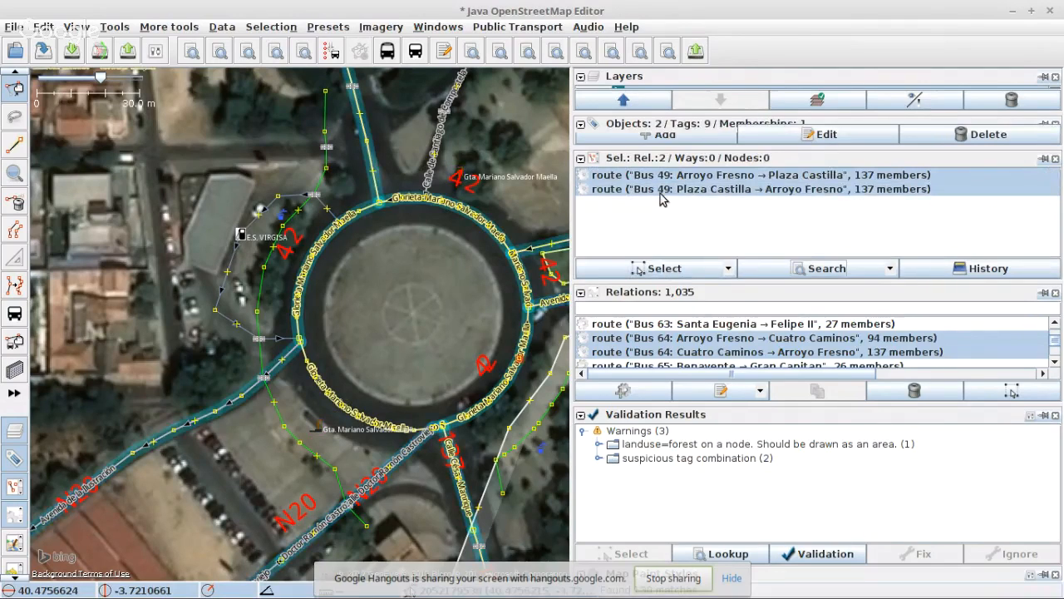
# - Locate both selected Bus 49 relations in the relation list and validate them
pyautogui.rightClick(662, 191)
pyautogui.click(711, 237)
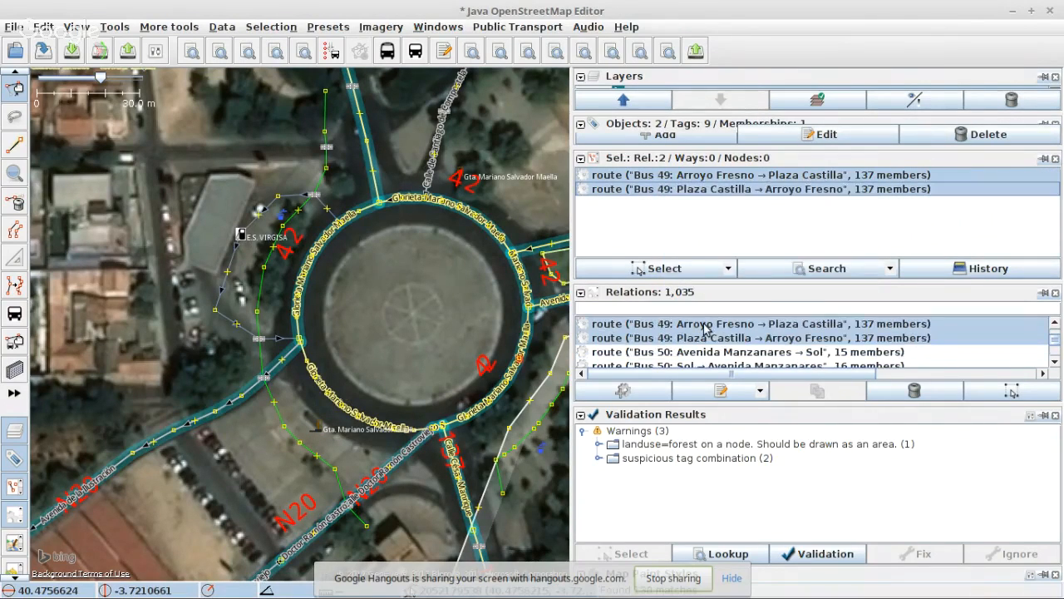
pyautogui.click(824, 554)
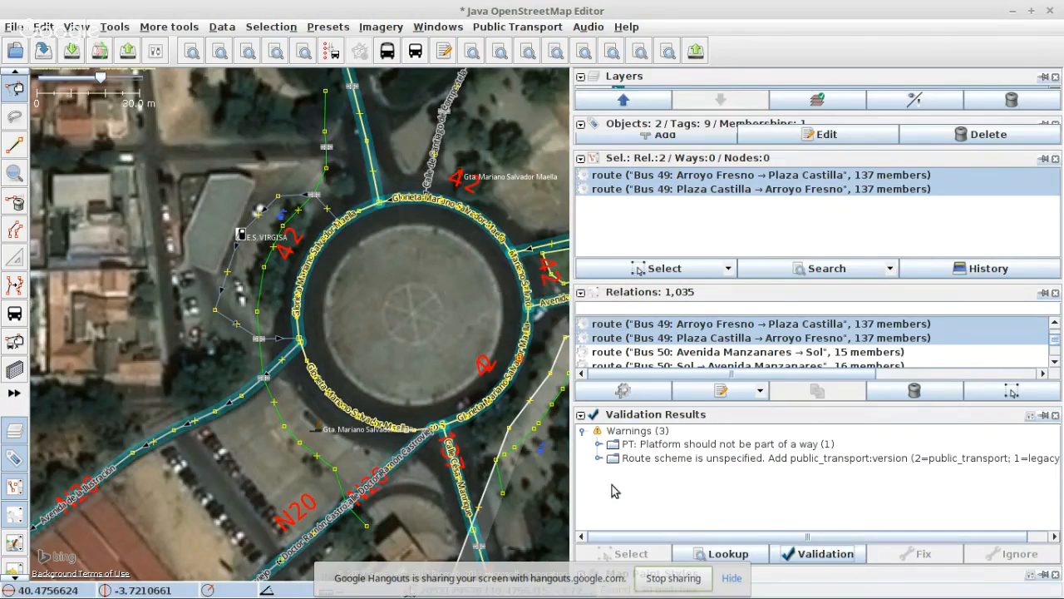
# - Show the platform reported under "PT: Platform should not be part of a way" on the map and review the Bus 49 relation tags
pyautogui.click(599, 444)
pyautogui.click(650, 458)
pyautogui.rightClick(651, 462)
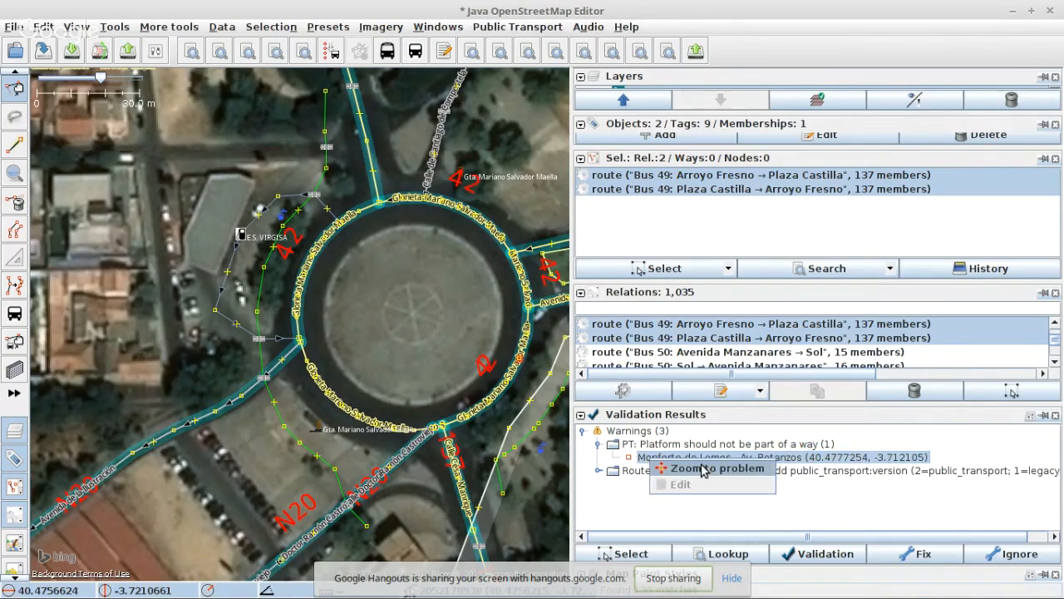
pyautogui.click(703, 469)
pyautogui.scroll(3, 295, 335)
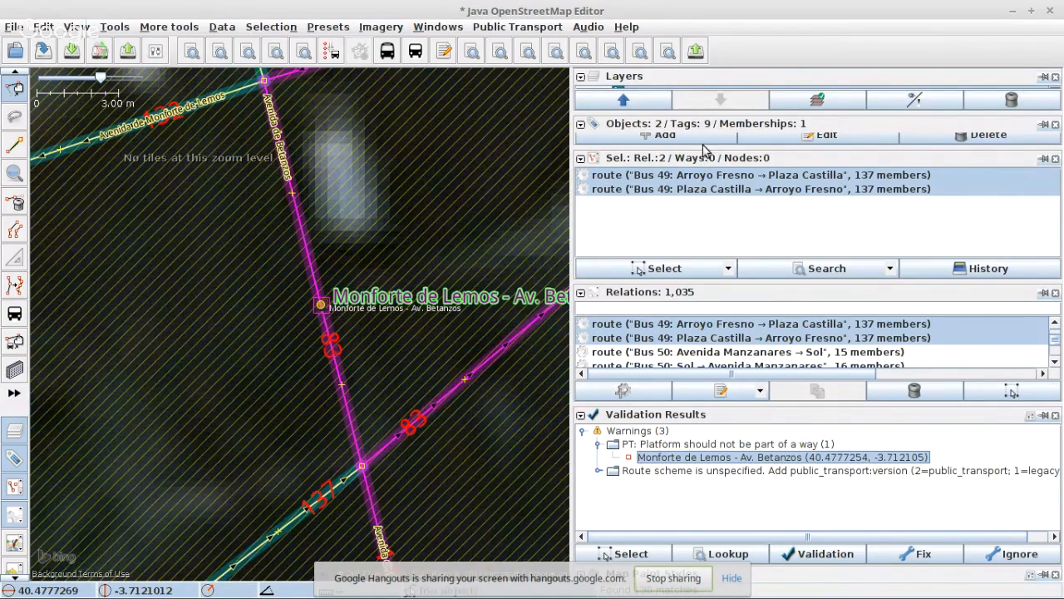
pyautogui.moveTo(704, 155); pyautogui.dragTo(704, 237)
pyautogui.scroll(-2, 733, 162)
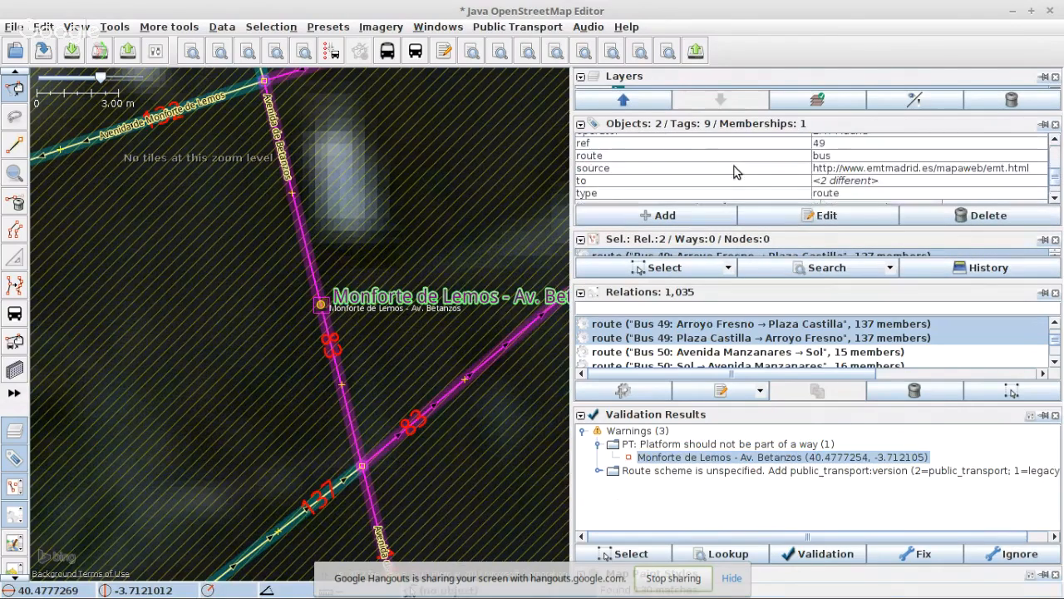
pyautogui.scroll(1, 811, 184)
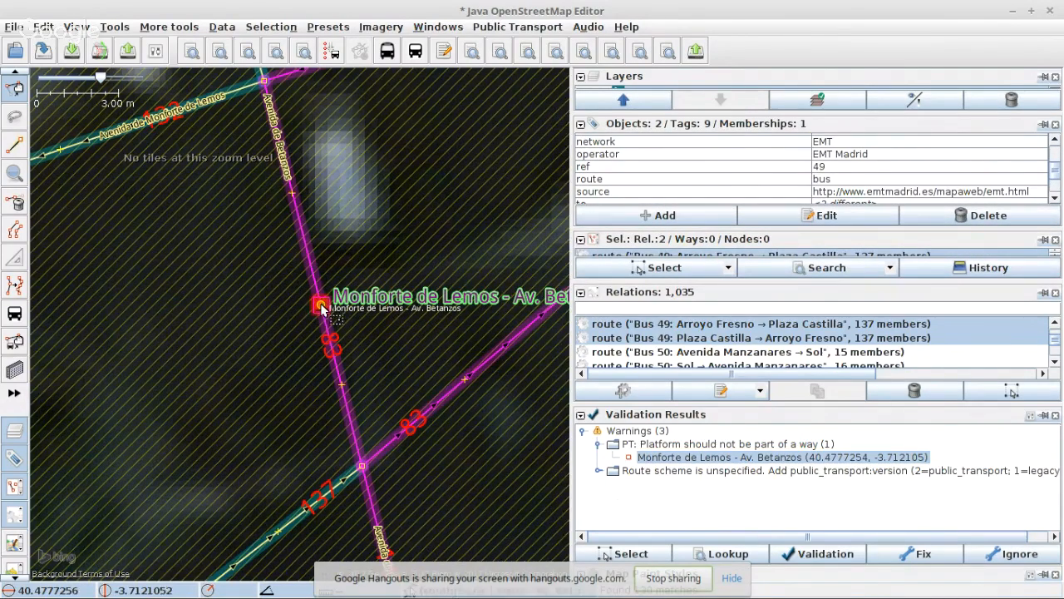
pyautogui.hotkey('ctrl', 'h')
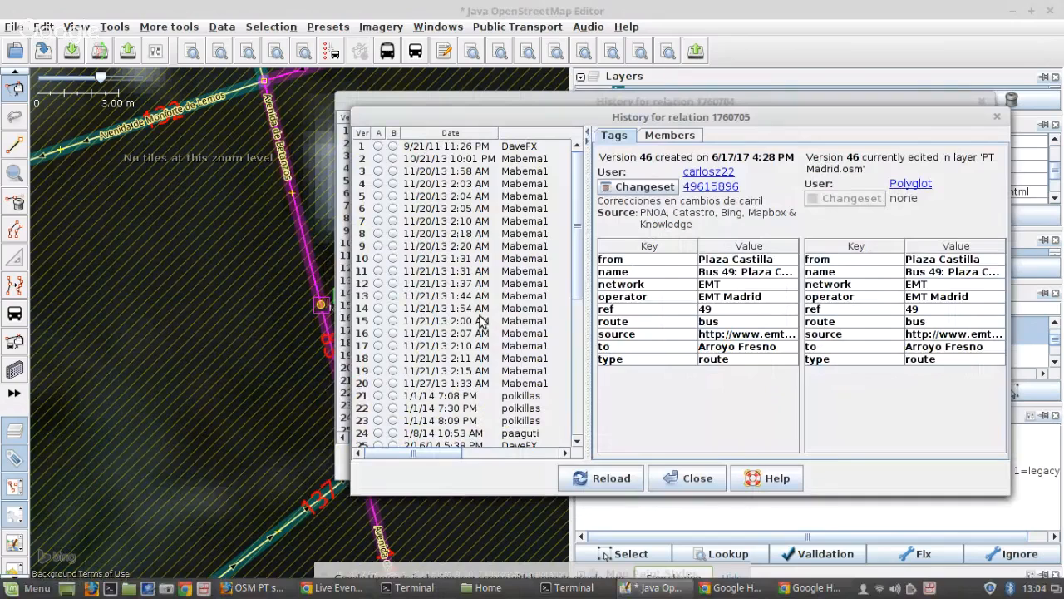
pyautogui.click(688, 476)
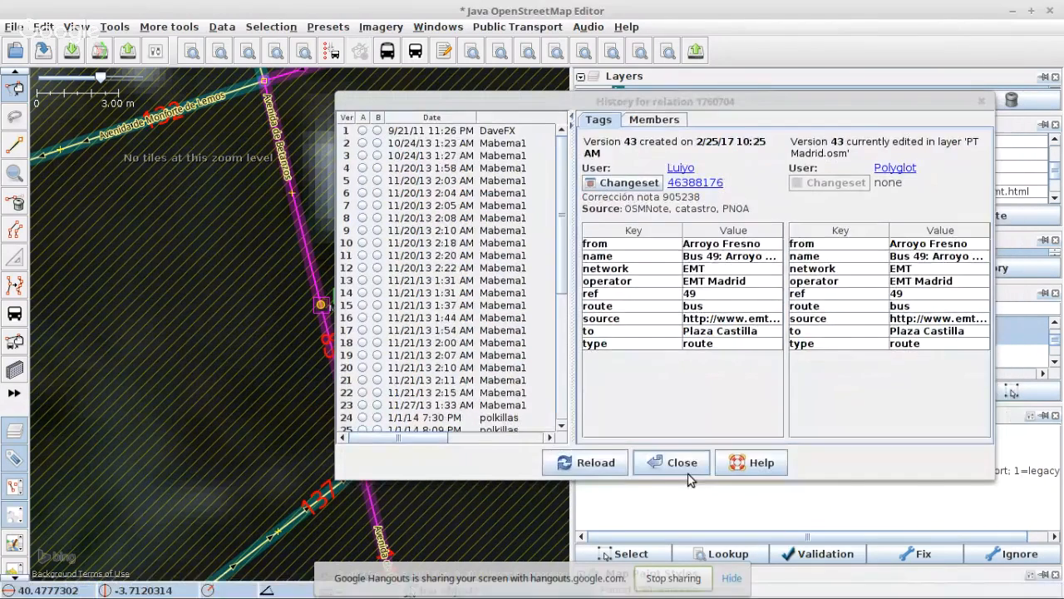
pyautogui.click(669, 464)
# - Examine the Monforte de Lemos - Av. Betanzos stop's history, comparing the coordinates of versions 1 and 2 with version 3
pyautogui.click(321, 305)
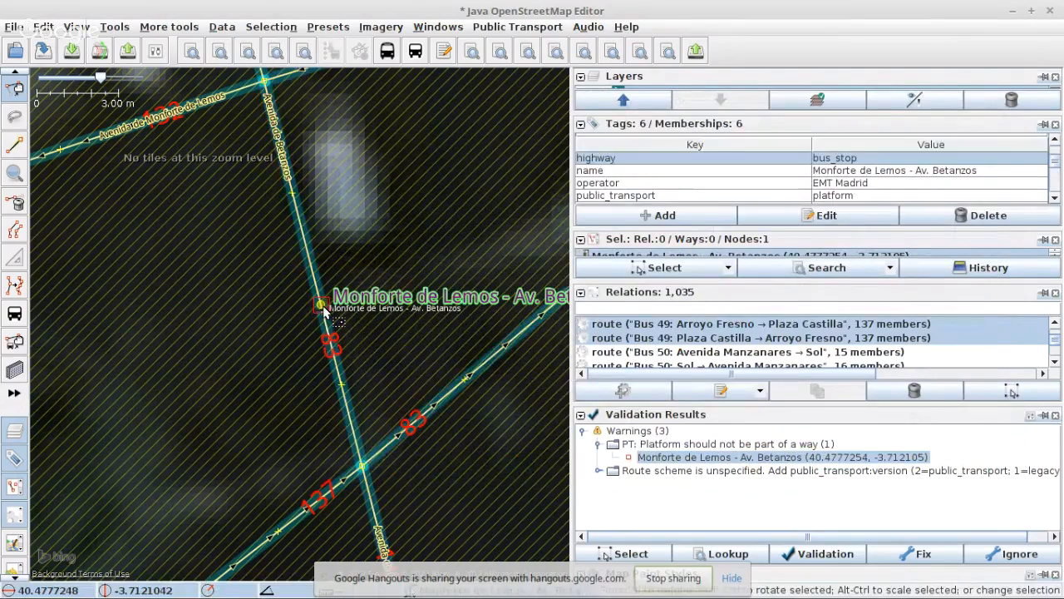
pyautogui.hotkey('ctrl', 'h')
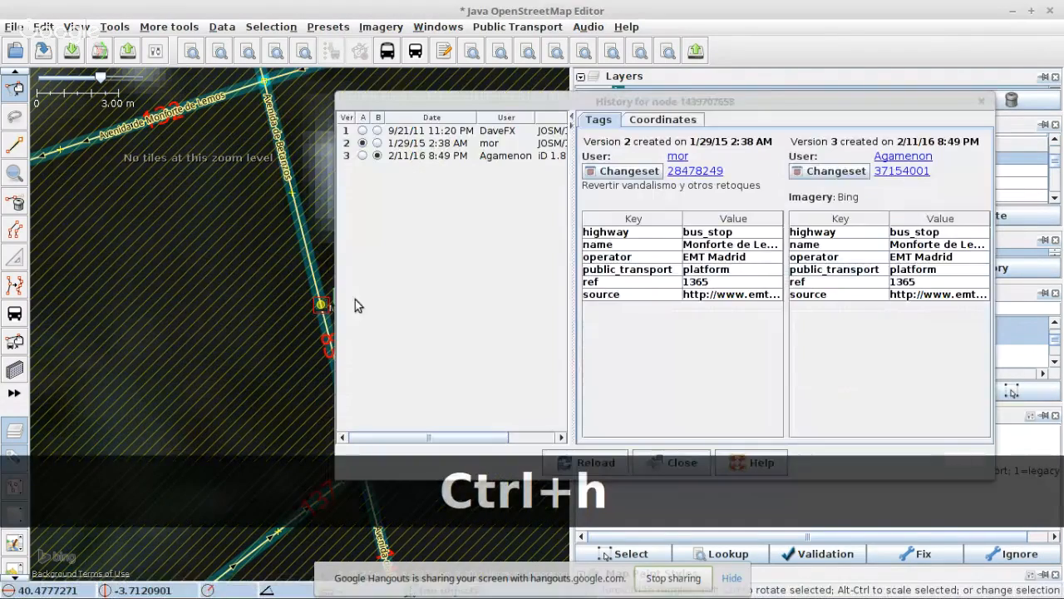
pyautogui.click(362, 130)
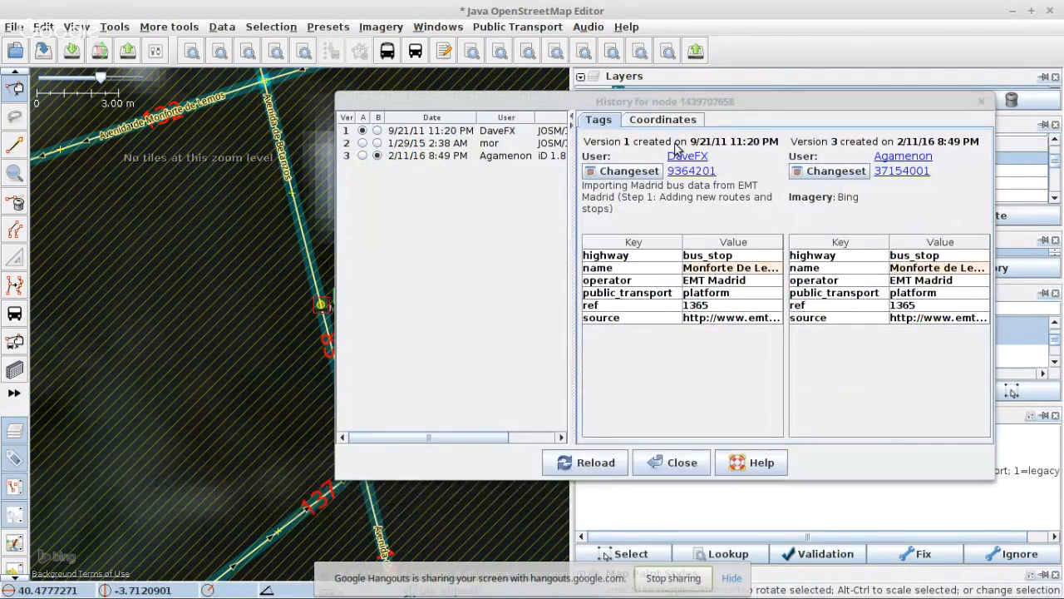
pyautogui.click(665, 121)
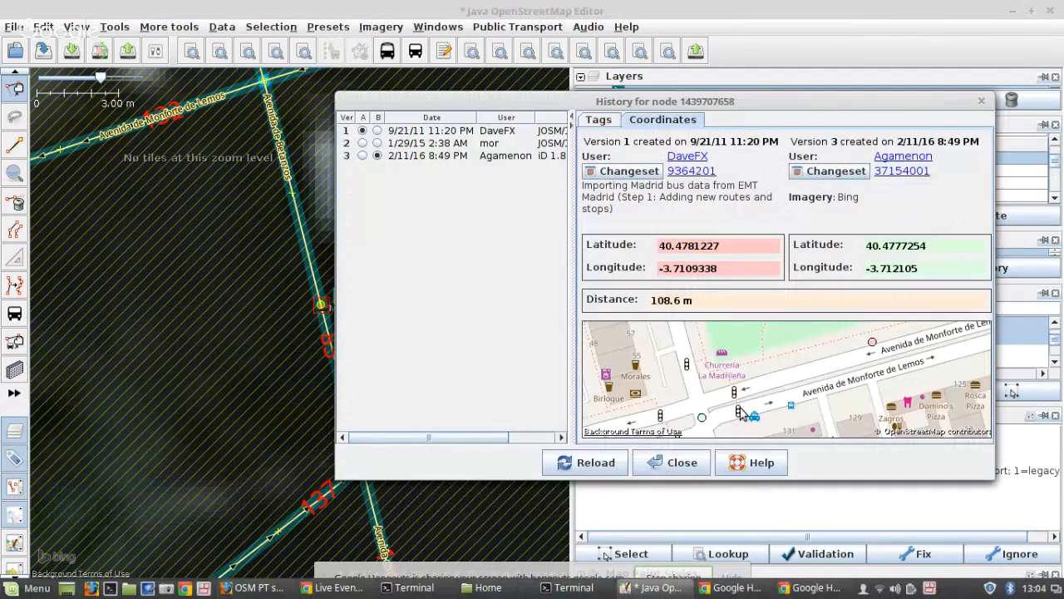
pyautogui.scroll(1, 705, 420)
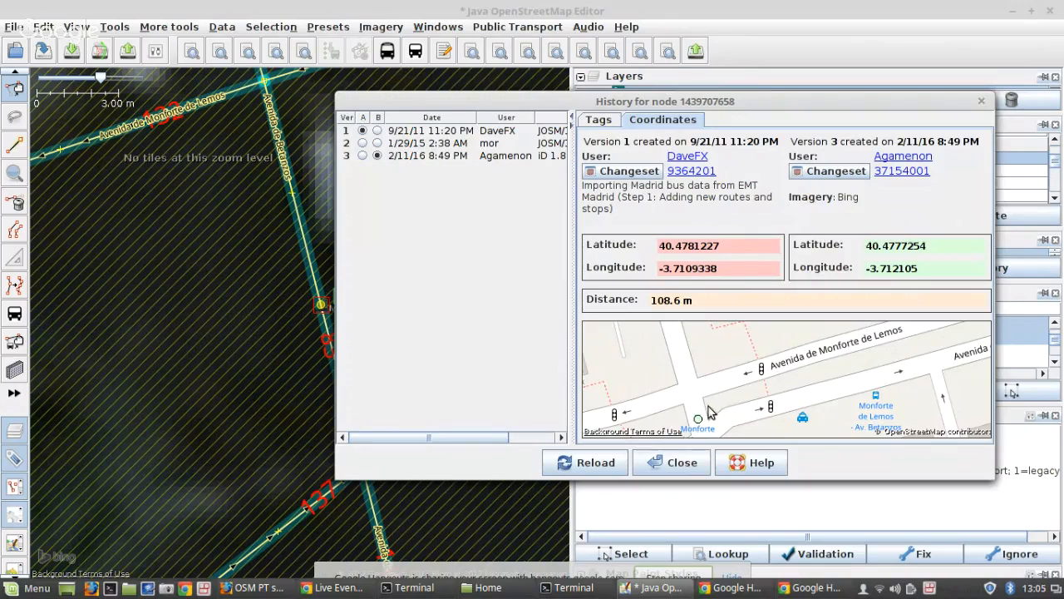
pyautogui.moveTo(707, 405); pyautogui.dragTo(718, 365)
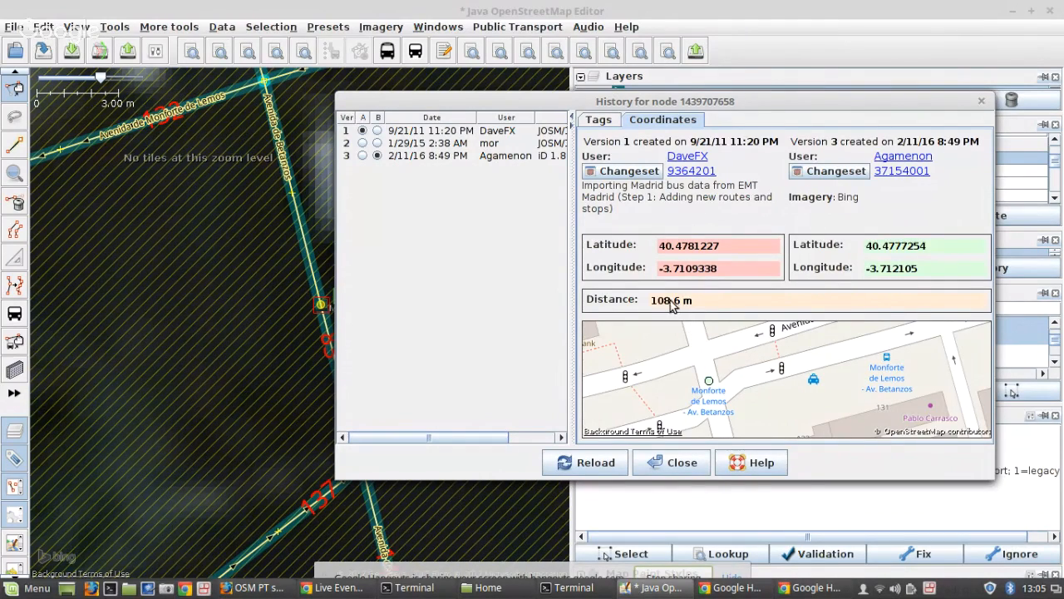
pyautogui.scroll(3, 725, 400)
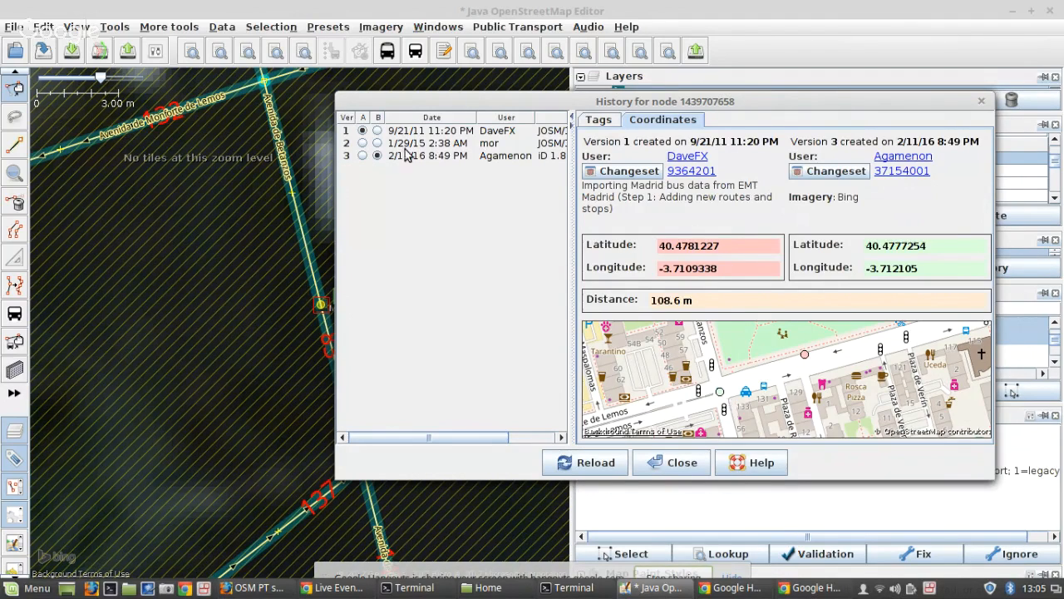
pyautogui.click(362, 143)
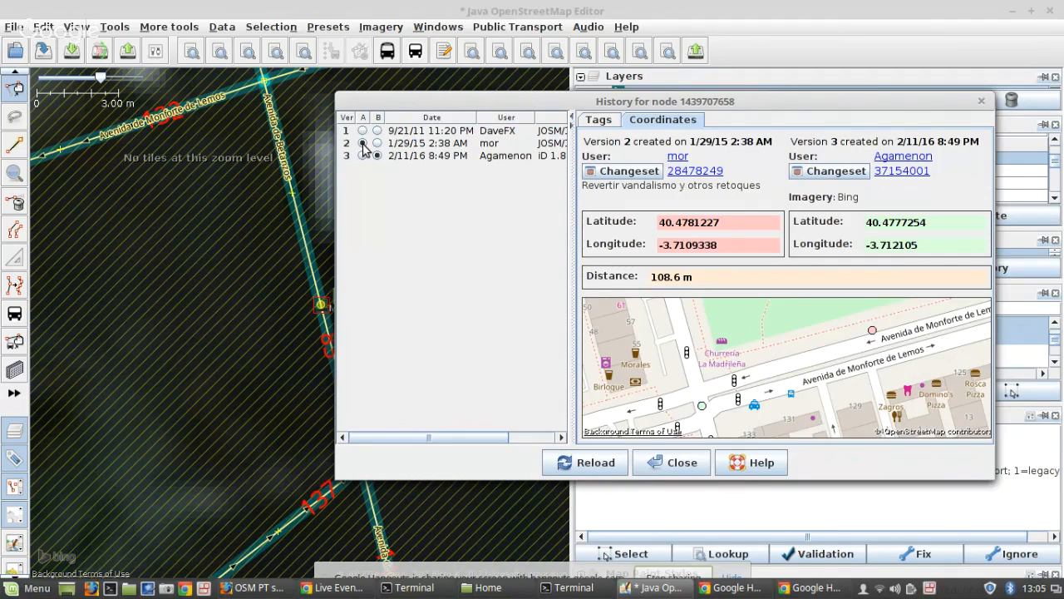
pyautogui.click(658, 459)
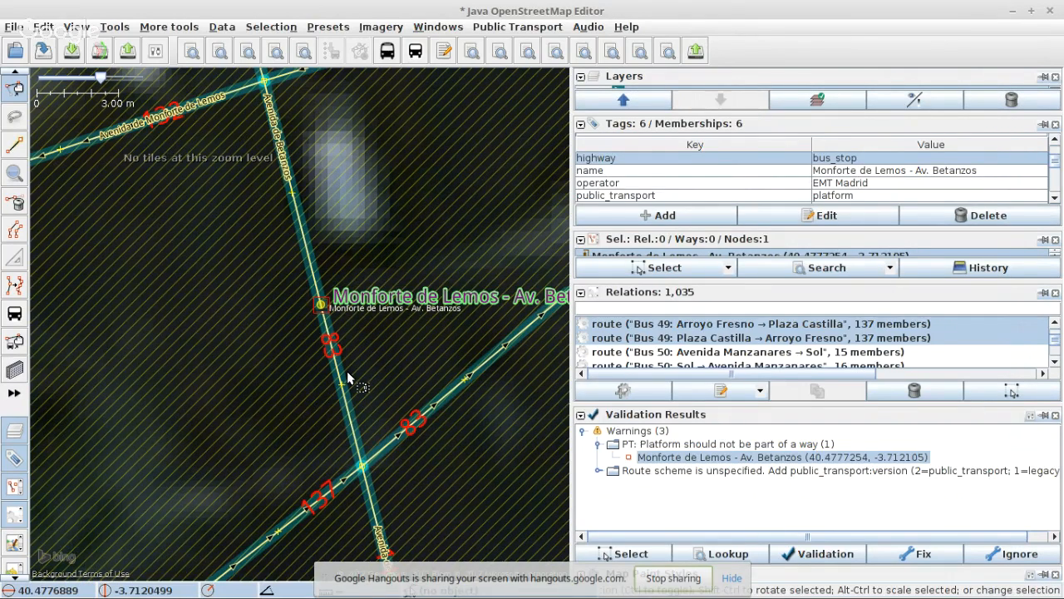
# - Download the OpenStreetMap data for the area along Avenida de Monforte de Lemos, east of Avenida de Betanzos
pyautogui.scroll(-3, 294, 331)
pyautogui.scroll(-1, 324, 295)
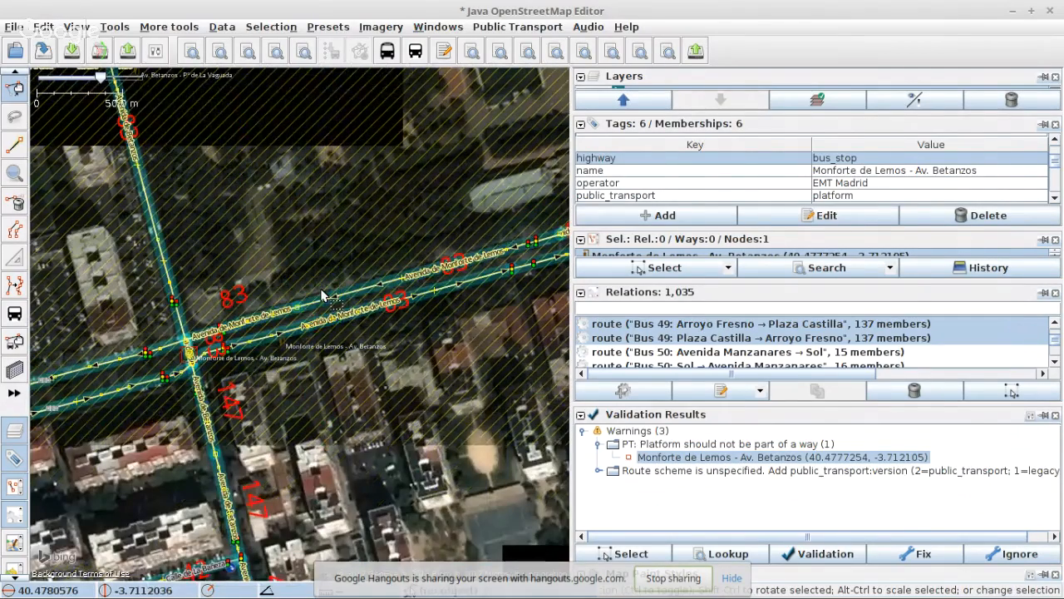
pyautogui.hotkey('ctrl', 'shift', 'Down')
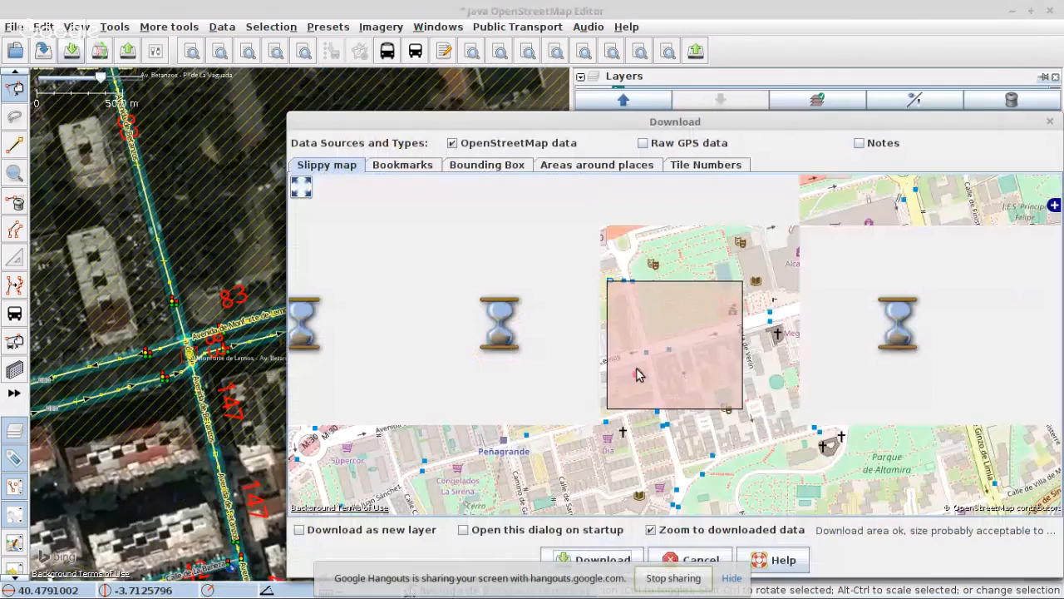
pyautogui.moveTo(637, 368); pyautogui.dragTo(789, 288)
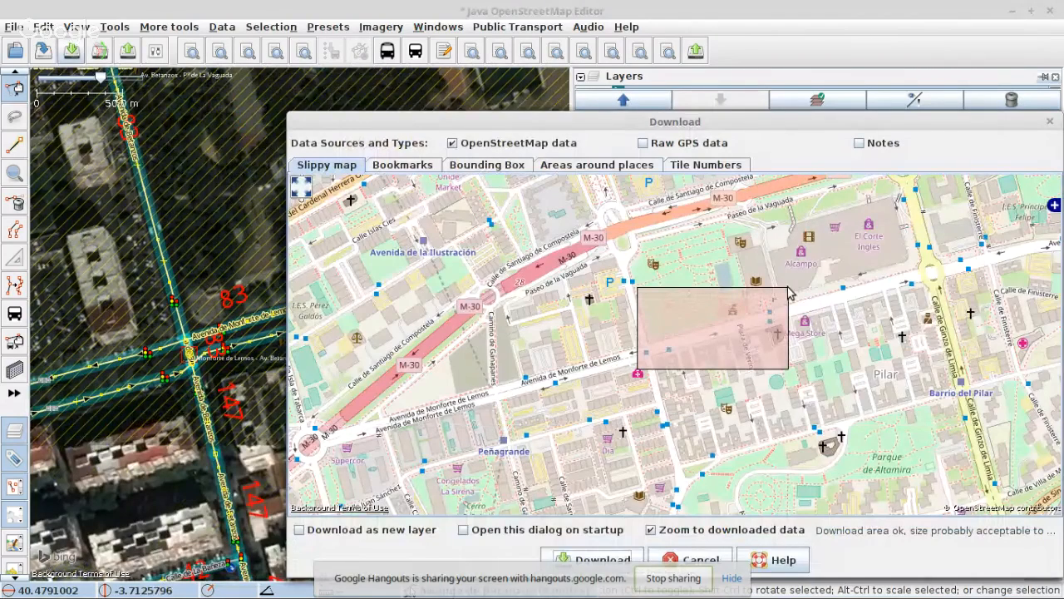
pyautogui.click(593, 559)
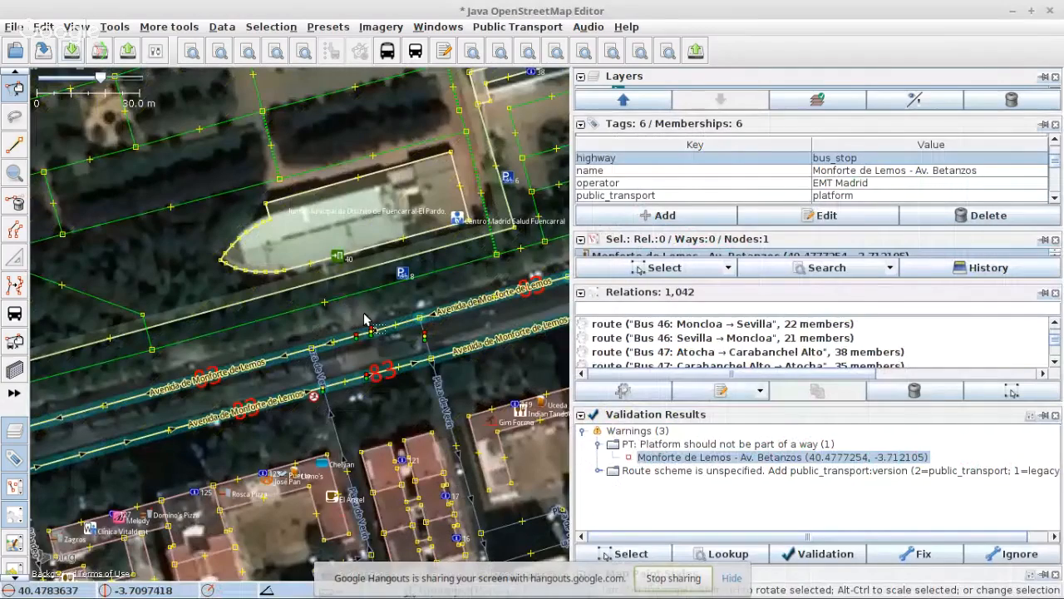
# - Detach the Monforte de Lemos - Av. Betanzos stop from its way, placing it north of Avenida de Monforte de Lemos at about 40.4783994, -3.7099551
pyautogui.scroll(-2, 363, 318)
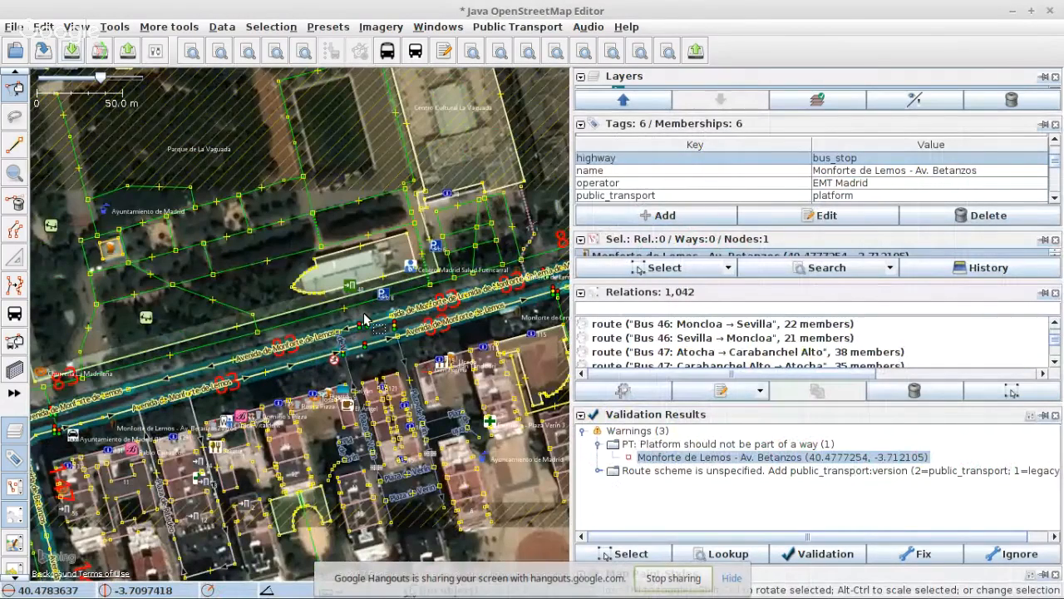
pyautogui.scroll(2, 351, 322)
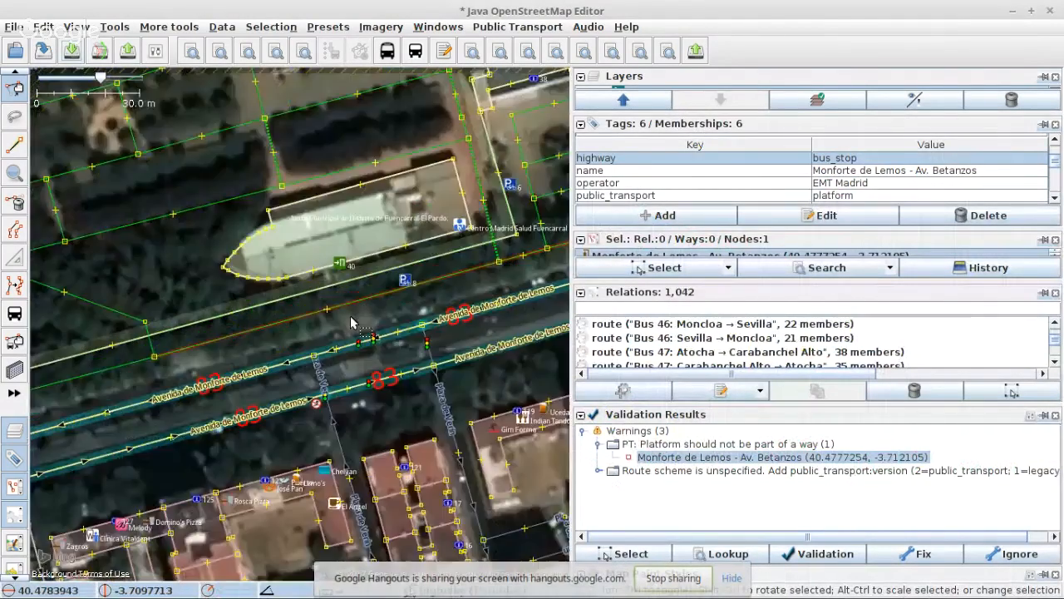
pyautogui.scroll(3, 351, 323)
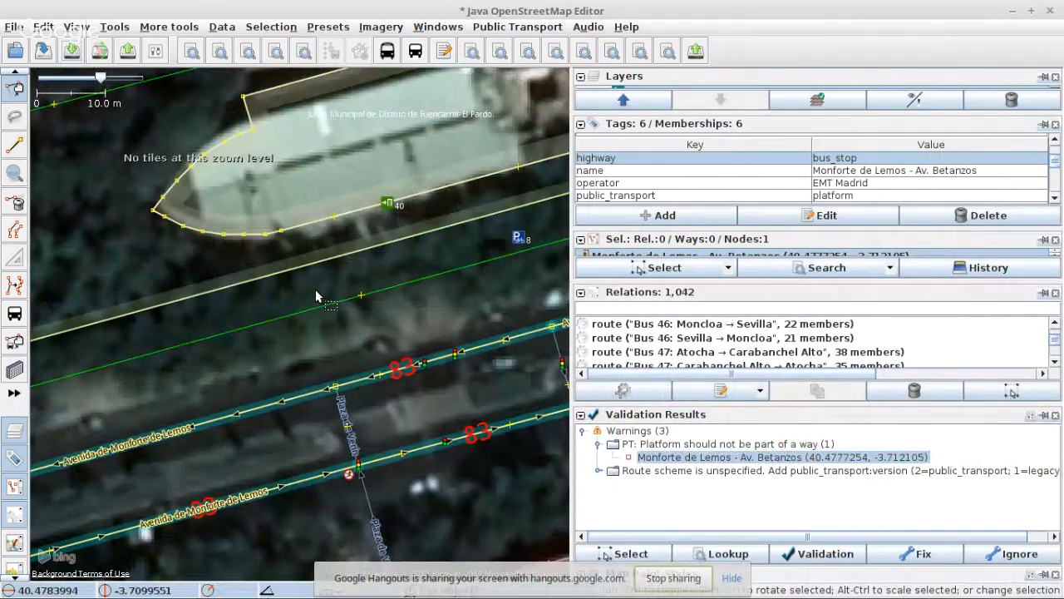
pyautogui.hotkey('alt', 'j')
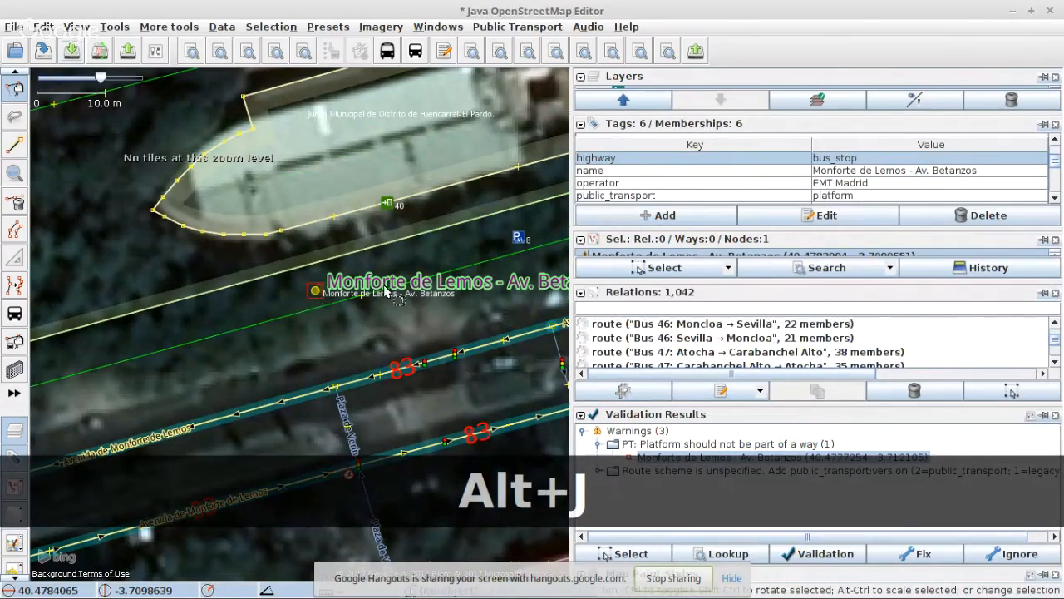
# - Delete the leftover untagged node on Avenida de Betanzos where the bus stop was attached
pyautogui.scroll(-3, 366, 292)
pyautogui.scroll(-3, 385, 291)
pyautogui.scroll(10, 308, 335)
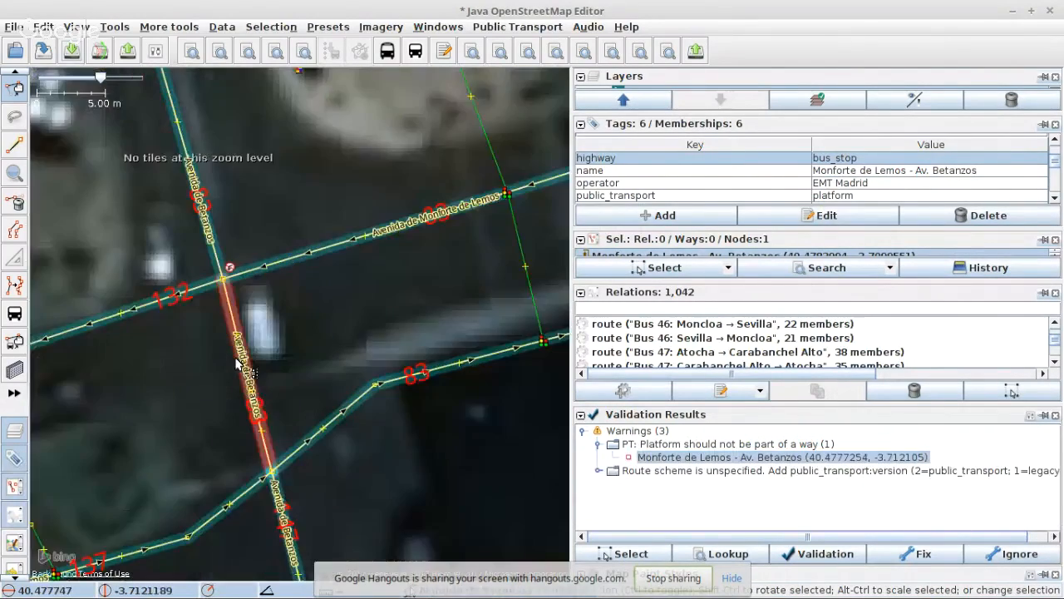
pyautogui.click(274, 423)
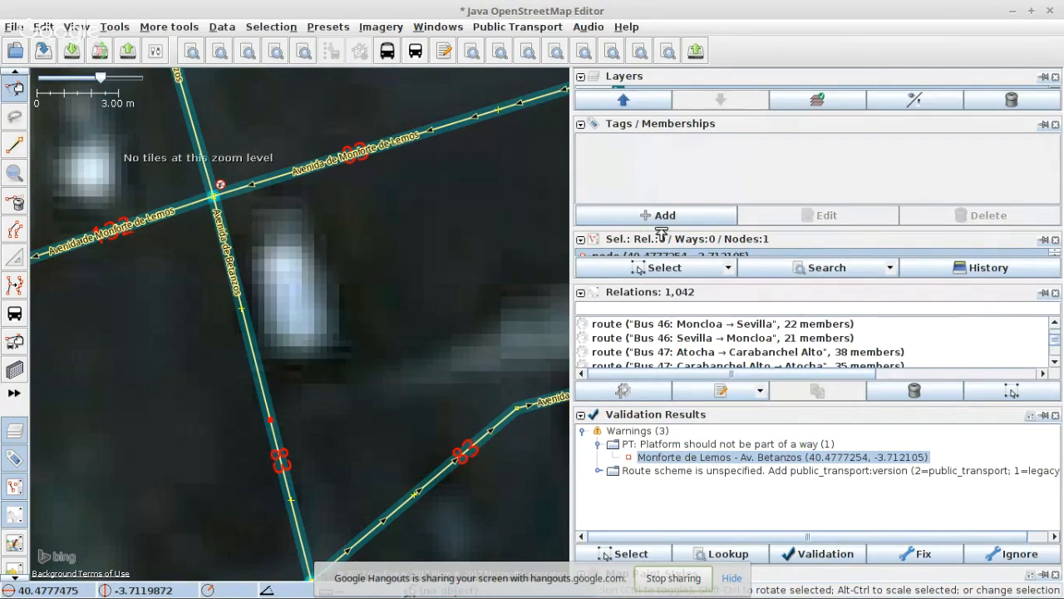
pyautogui.moveTo(661, 235); pyautogui.dragTo(661, 185)
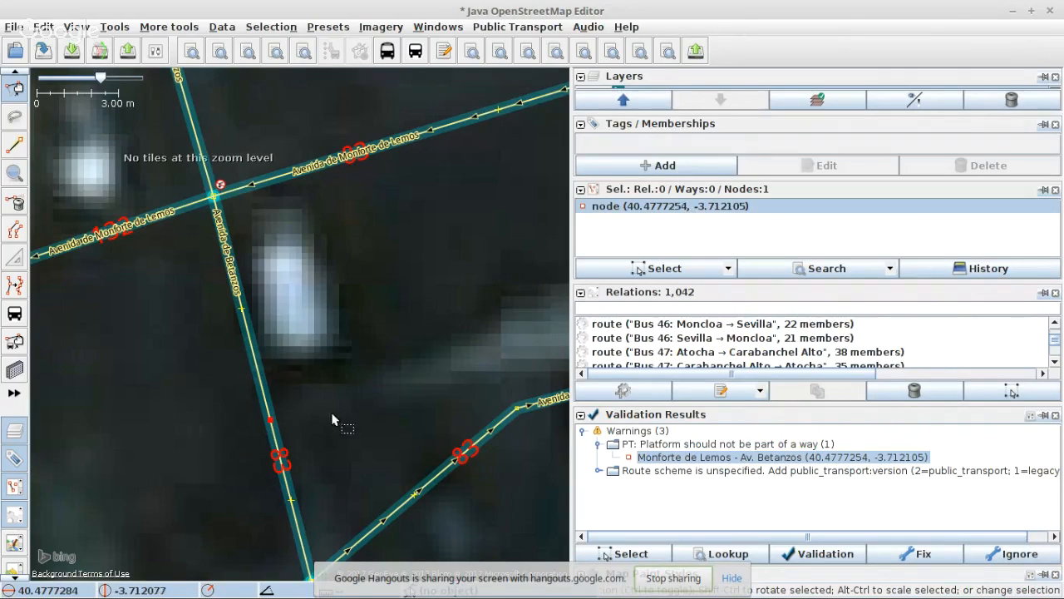
pyautogui.press('Delete')
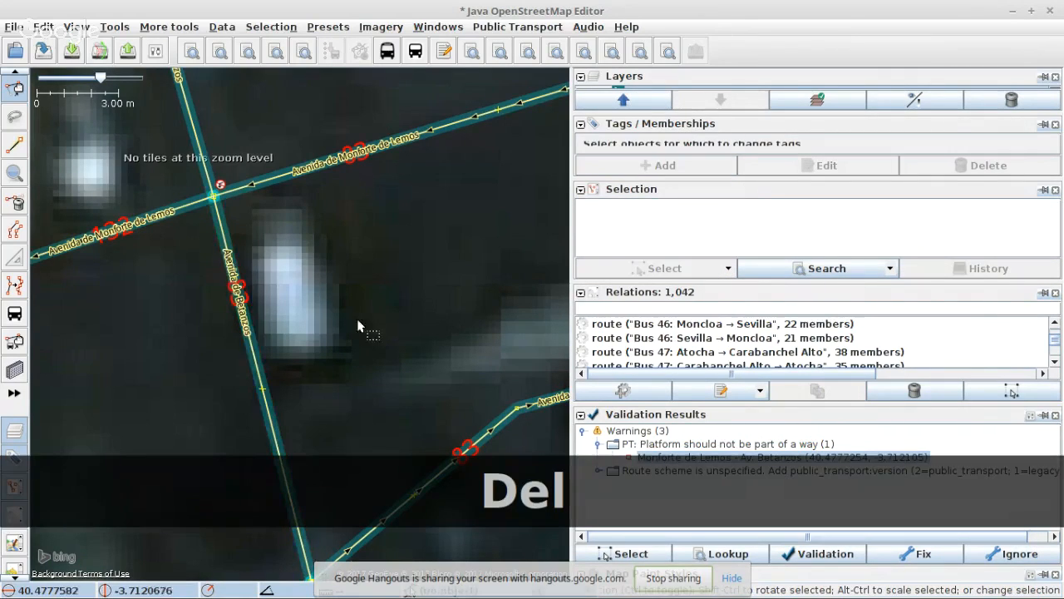
# - Compare the detached stop's position with its version 1 coordinates and move it west along the avenue to about 40.478175, -3.7110306
pyautogui.scroll(-3, 197, 322)
pyautogui.scroll(-2, 197, 323)
pyautogui.scroll(4, 463, 219)
pyautogui.moveTo(463, 219); pyautogui.dragTo(165, 359)
pyautogui.scroll(-4, 164, 359)
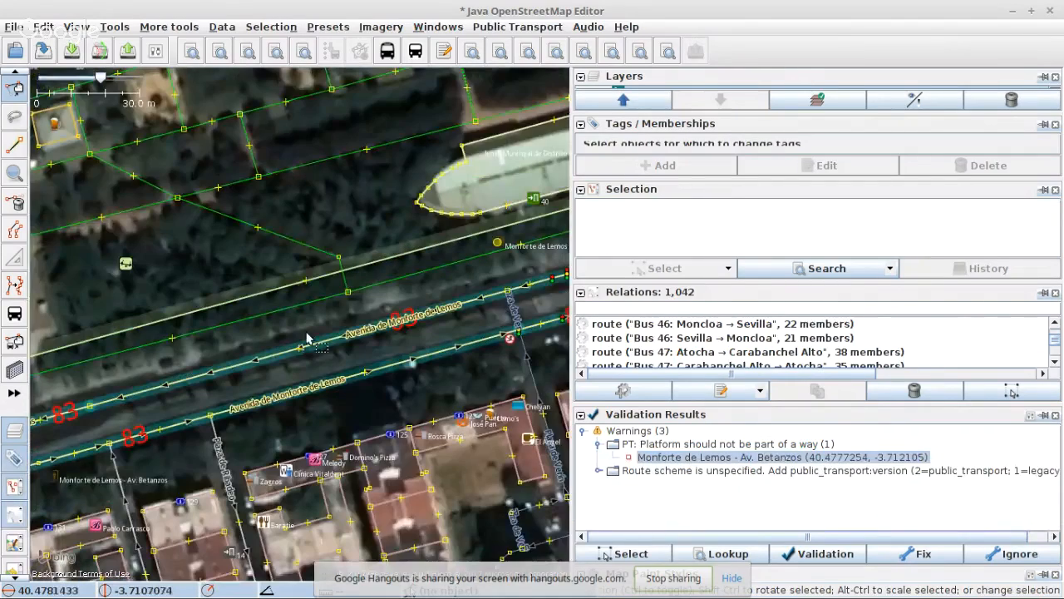
pyautogui.click(498, 244)
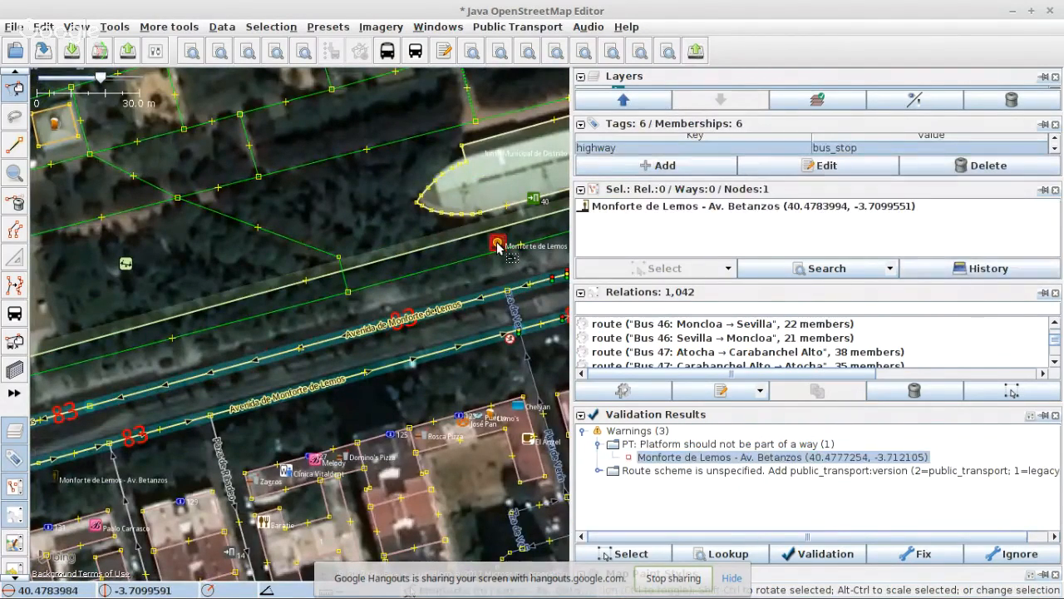
pyautogui.hotkey('ctrl', 'h')
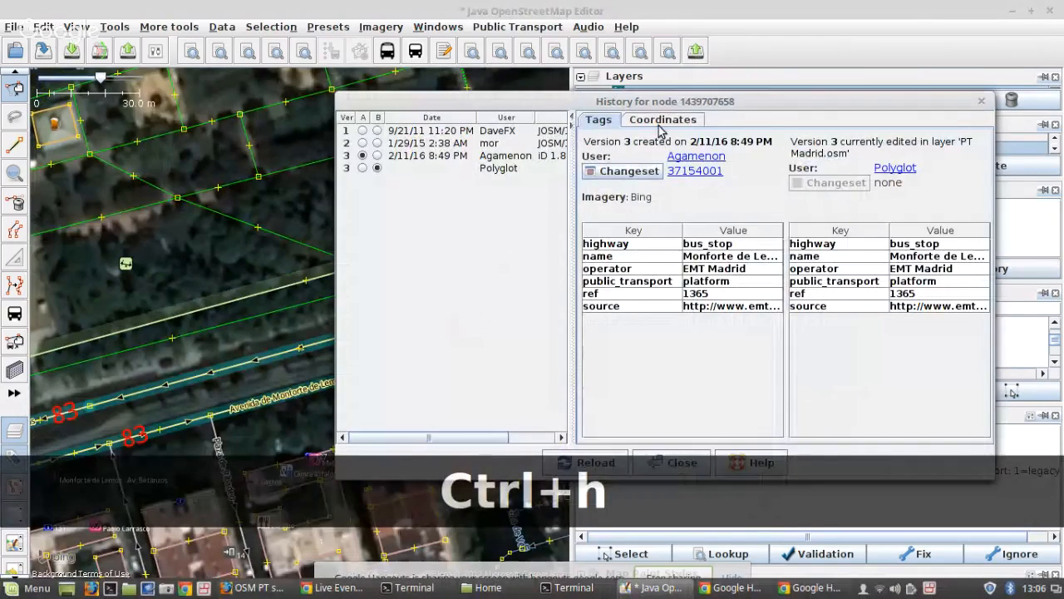
pyautogui.click(661, 122)
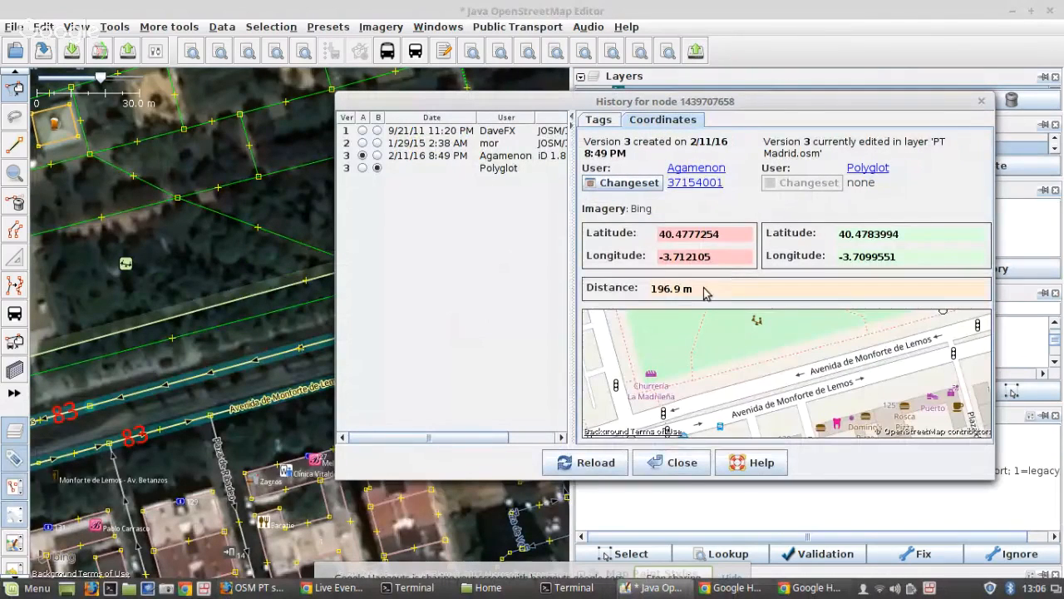
pyautogui.scroll(1, 712, 374)
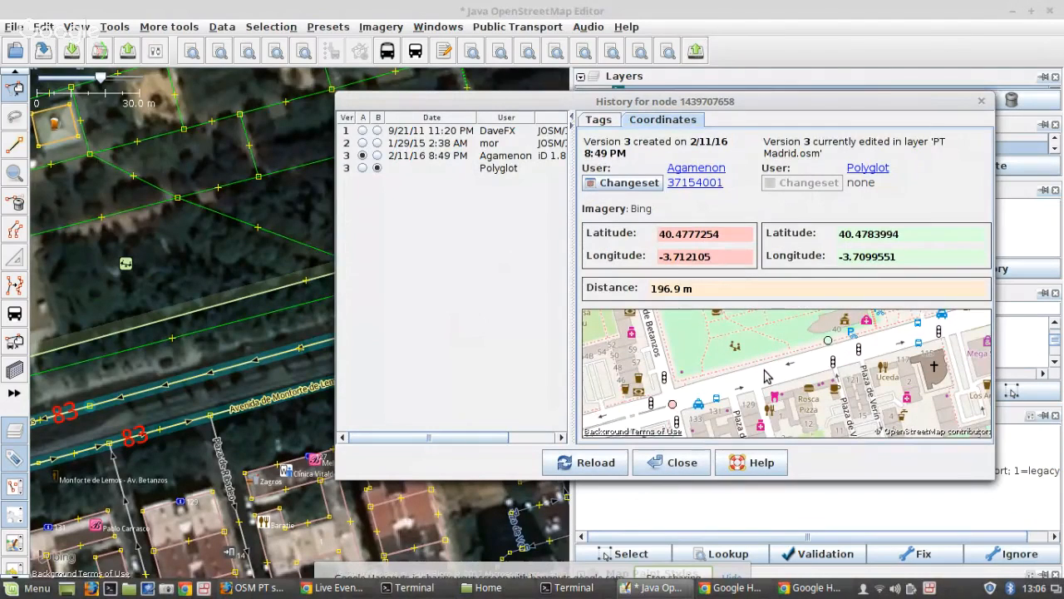
pyautogui.click(363, 131)
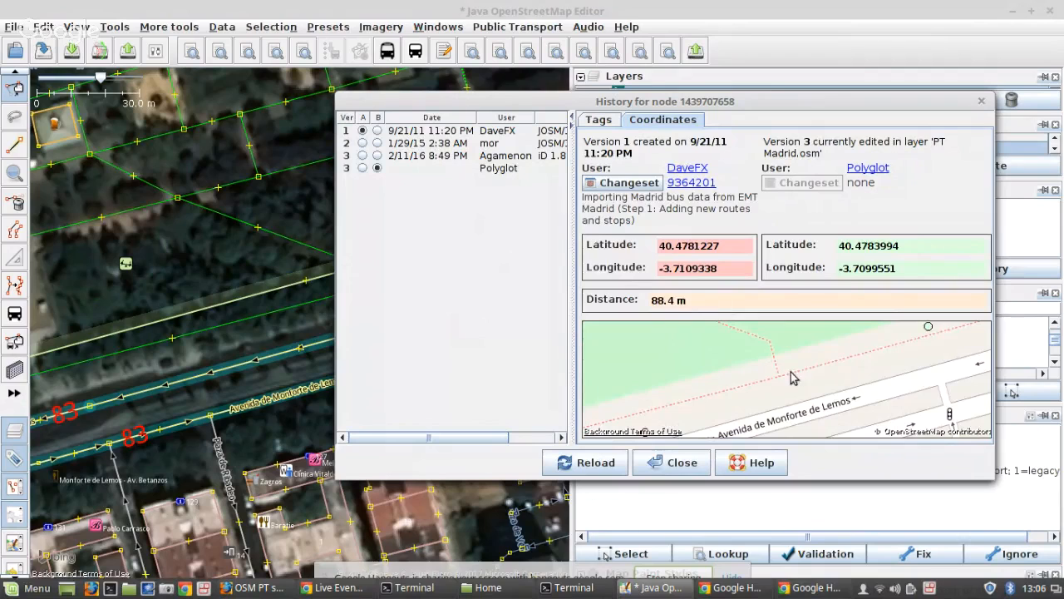
pyautogui.click(679, 463)
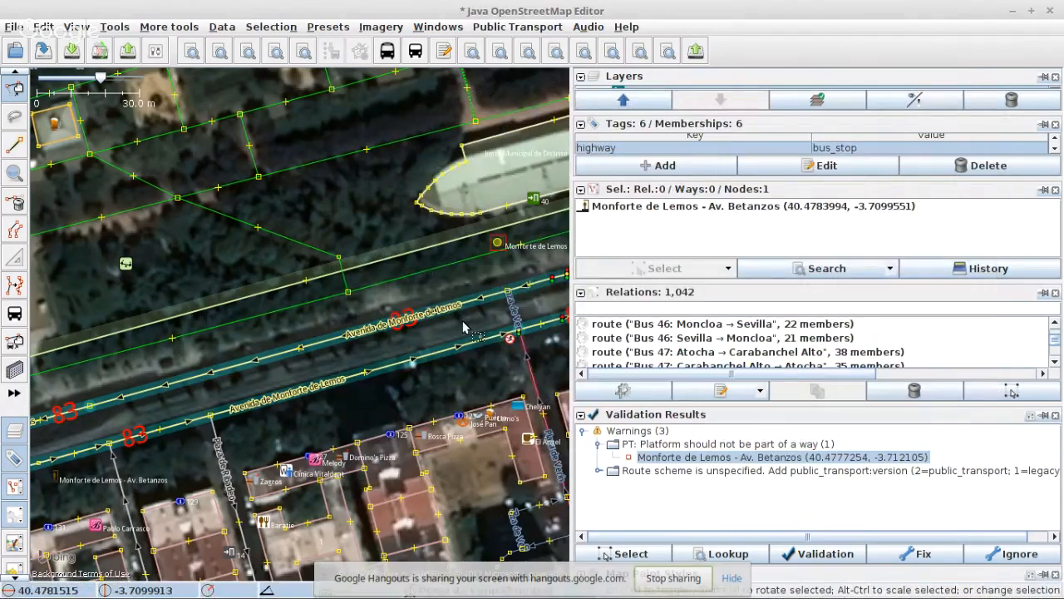
pyautogui.moveTo(496, 242); pyautogui.dragTo(186, 327)
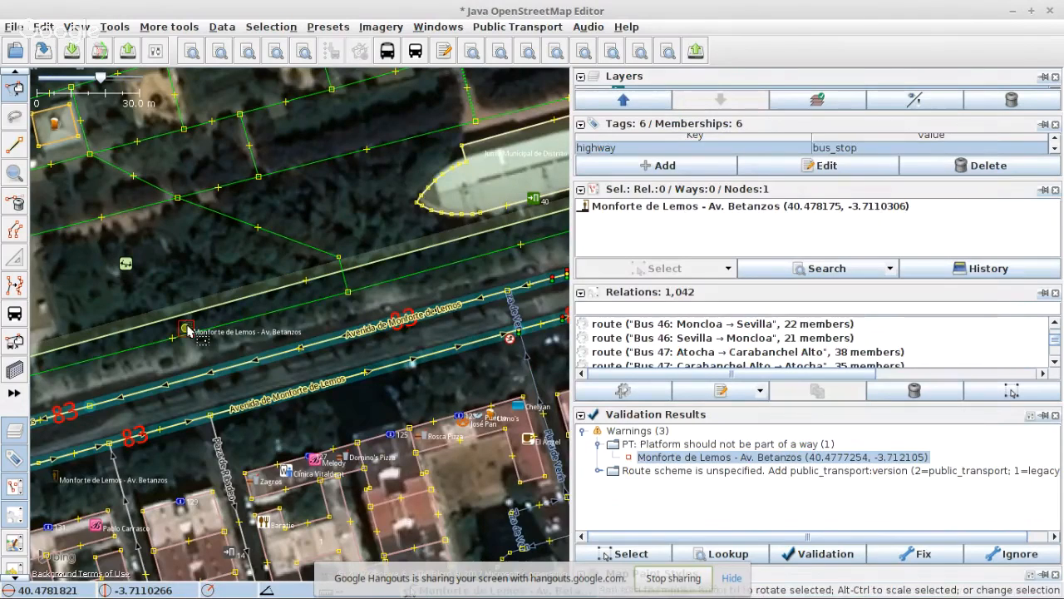
# - Compare the moved Monforte de Lemos - Av. Betanzos stop's coordinates with those of version 1 in its history
pyautogui.moveTo(260, 328); pyautogui.dragTo(416, 273)
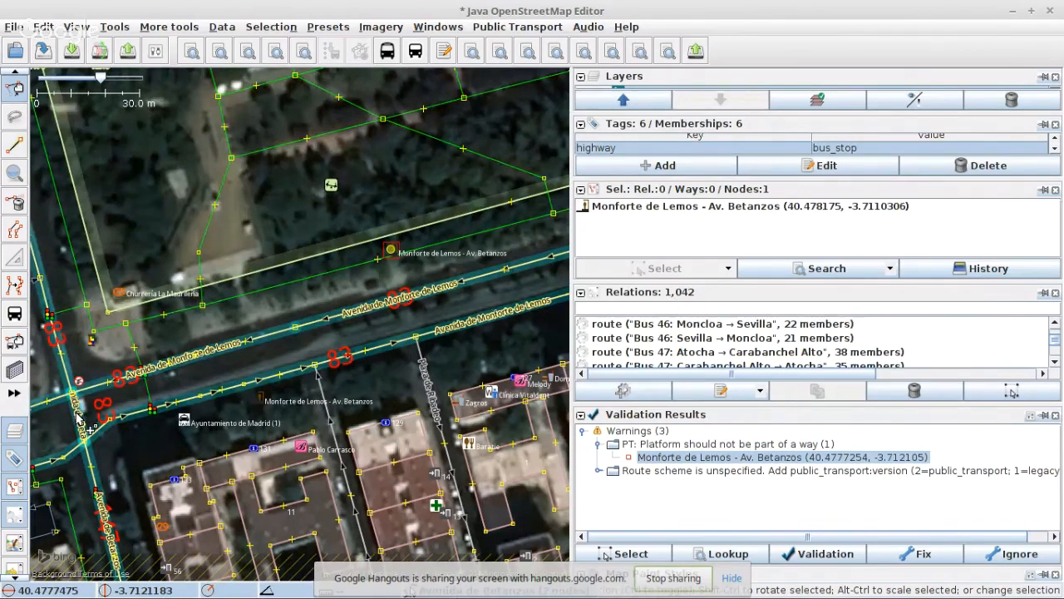
pyautogui.hotkey('ctrl', 'h')
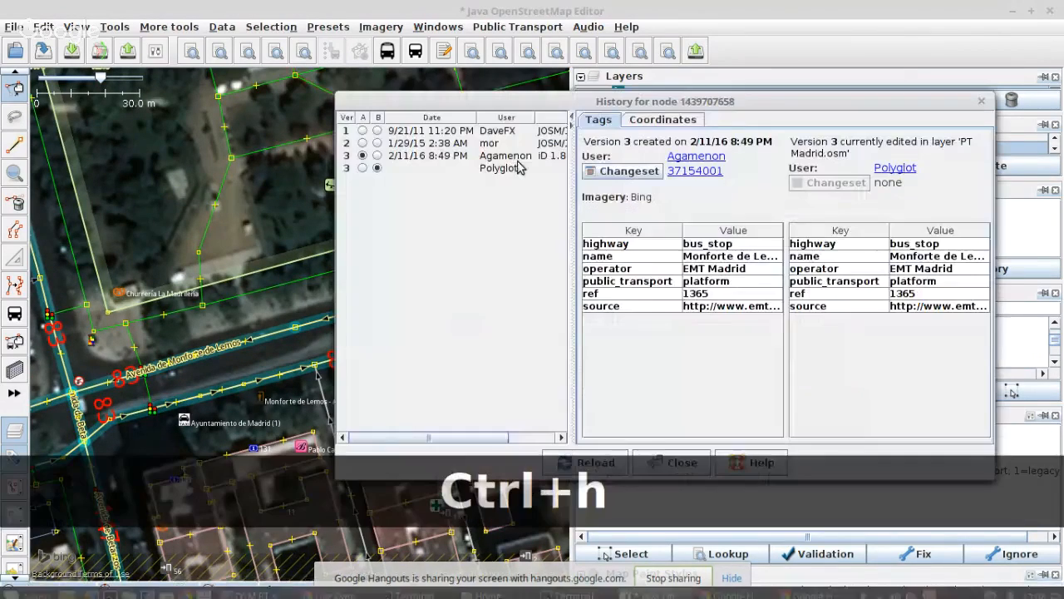
pyautogui.click(362, 130)
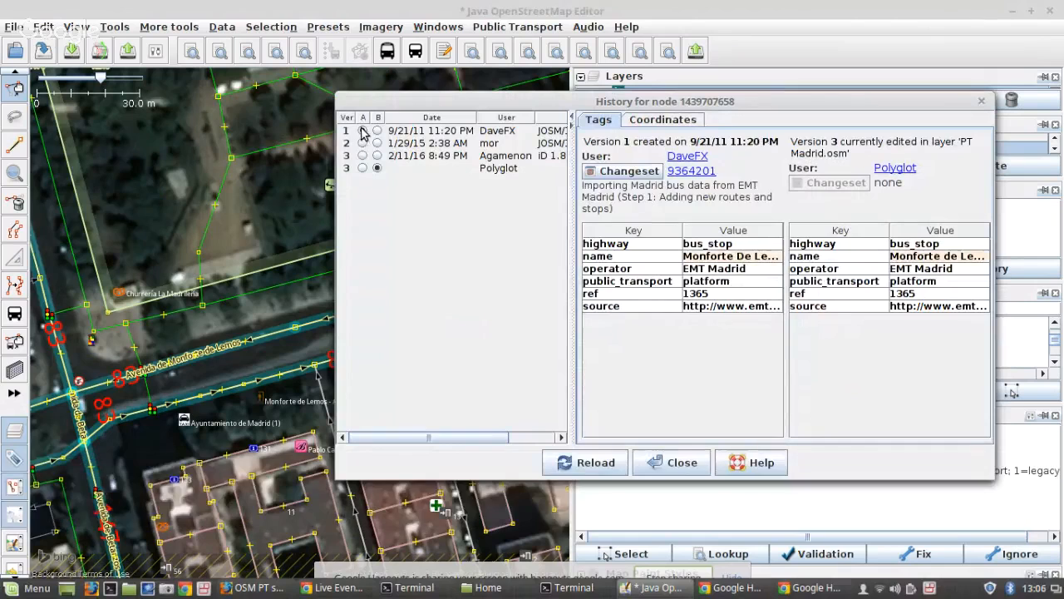
pyautogui.click(657, 122)
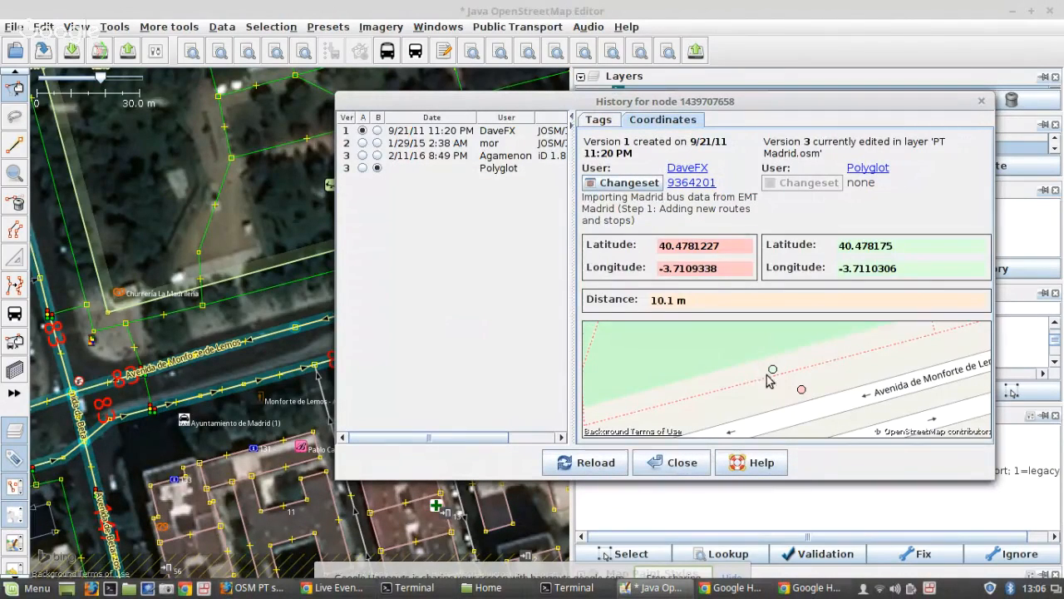
pyautogui.click(690, 465)
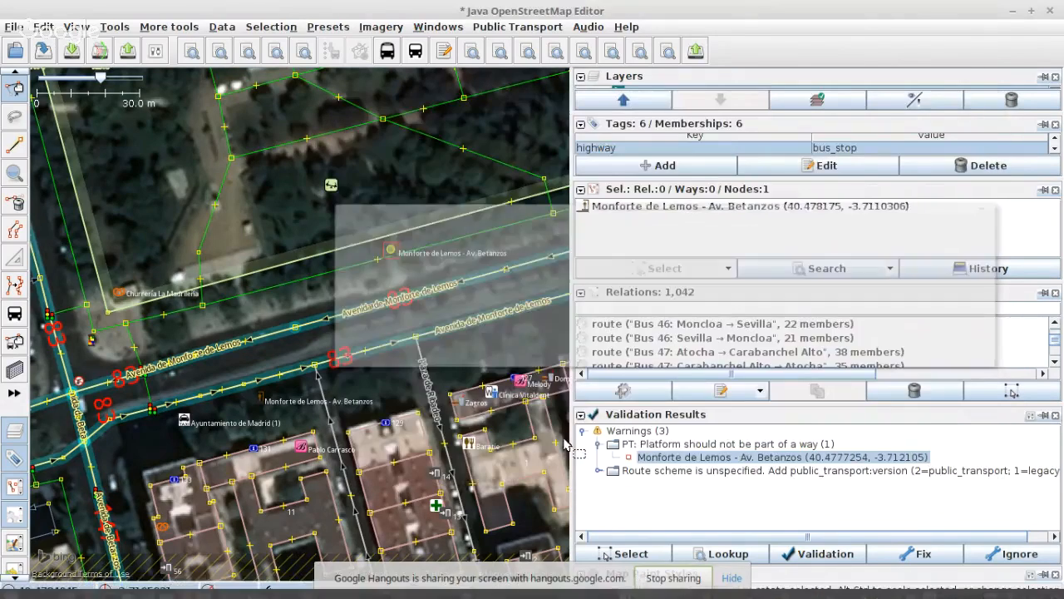
# - Move the Monforte de Lemos - Av. Betanzos stop east along the avenue's north side to about 40.4781352, -3.710859
pyautogui.moveTo(424, 279); pyautogui.dragTo(192, 297)
pyautogui.scroll(2, 208, 287)
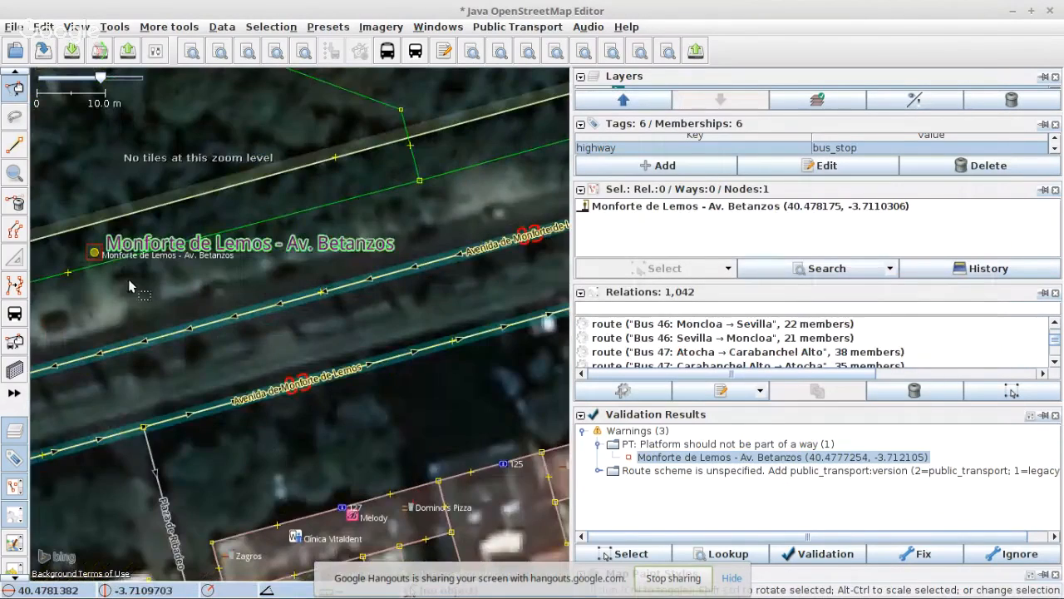
pyautogui.moveTo(89, 258); pyautogui.dragTo(205, 300)
pyautogui.scroll(-3, 383, 320)
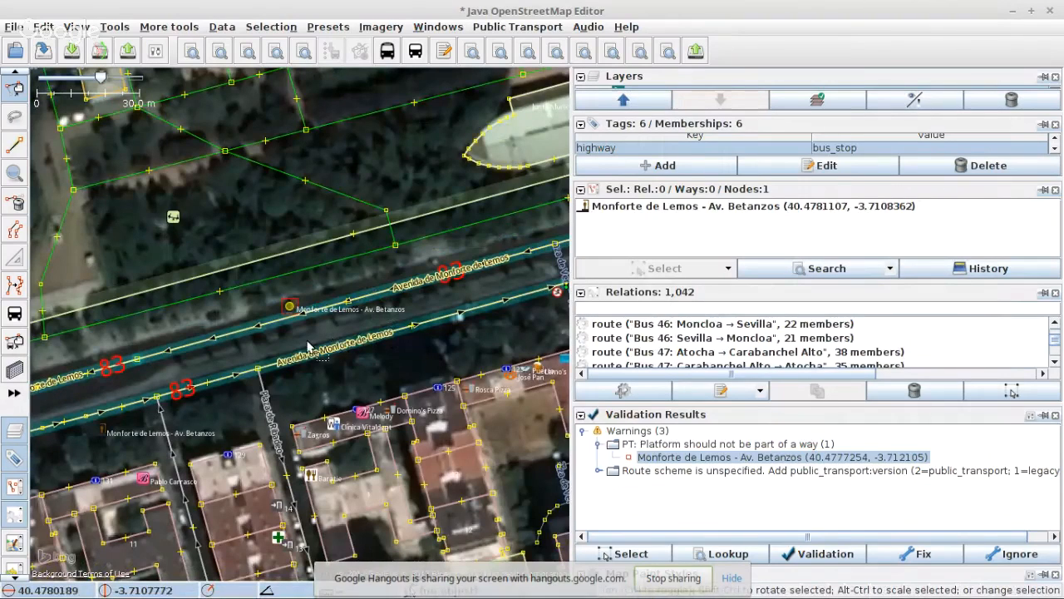
pyautogui.scroll(3, 290, 312)
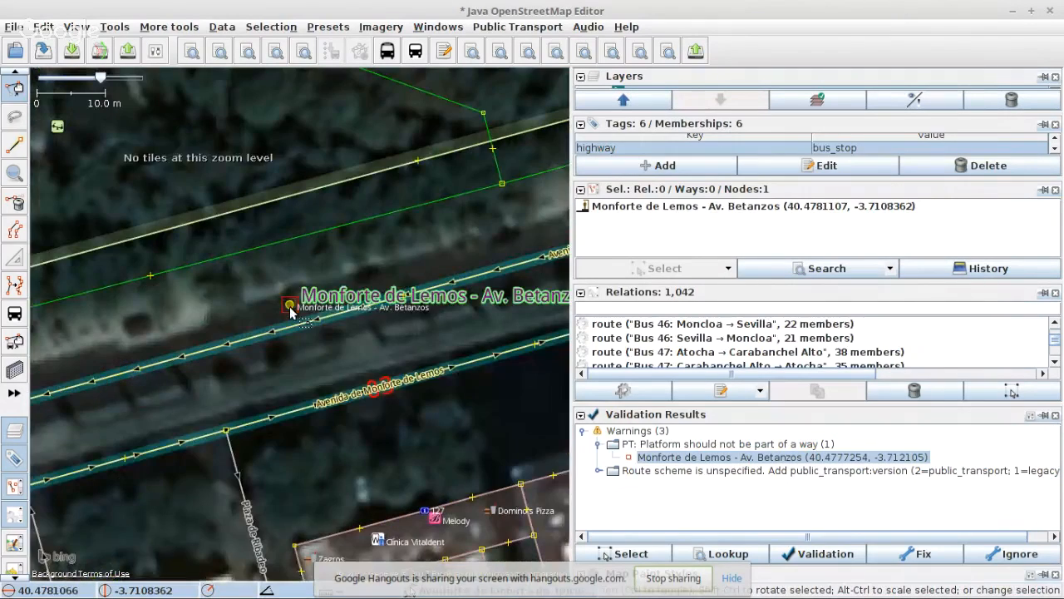
pyautogui.moveTo(291, 312); pyautogui.dragTo(277, 293)
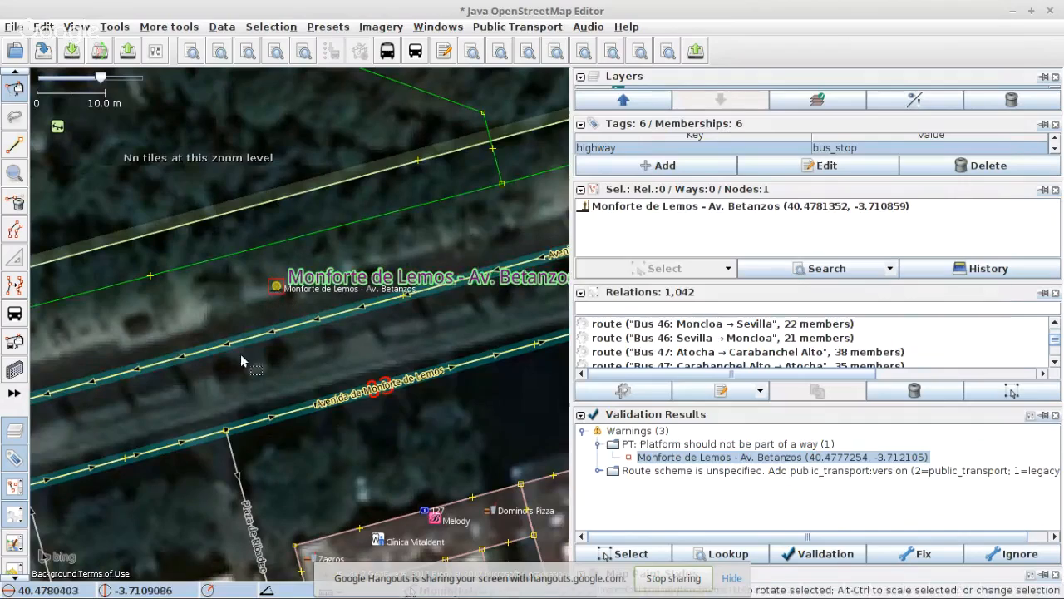
pyautogui.scroll(-3, 416, 295)
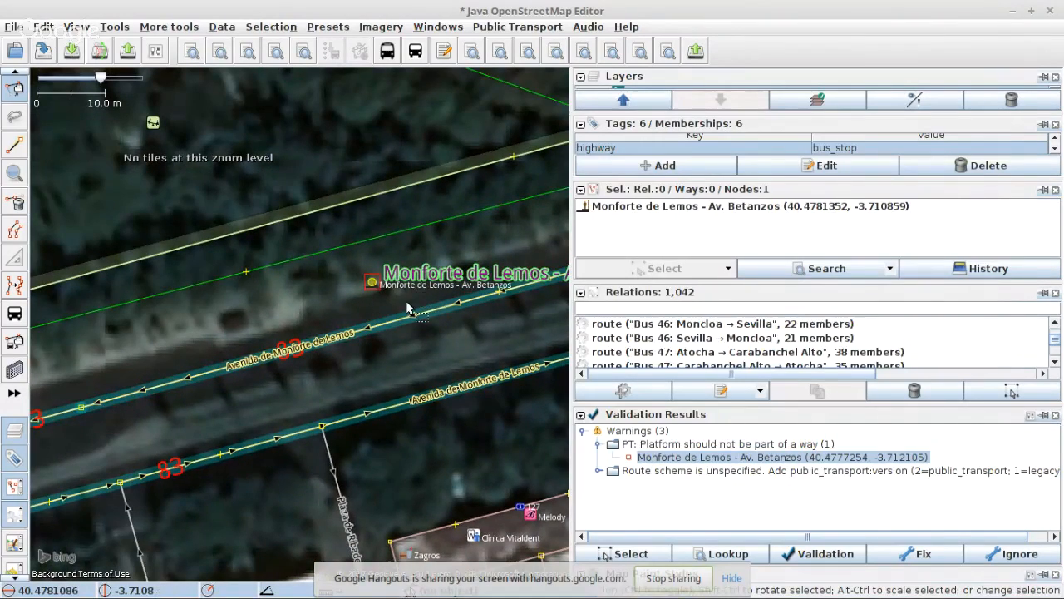
pyautogui.scroll(-2, 413, 310)
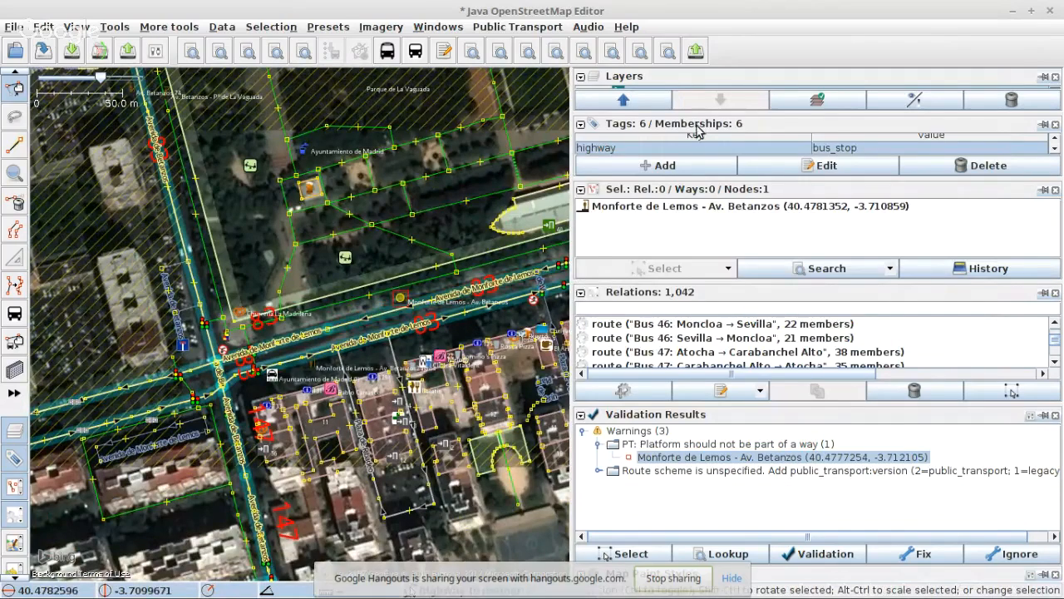
# - Examine which bus route relations the Monforte de Lemos - Av. Betanzos stop belongs to
pyautogui.moveTo(701, 182); pyautogui.dragTo(697, 233)
pyautogui.scroll(-3, 744, 187)
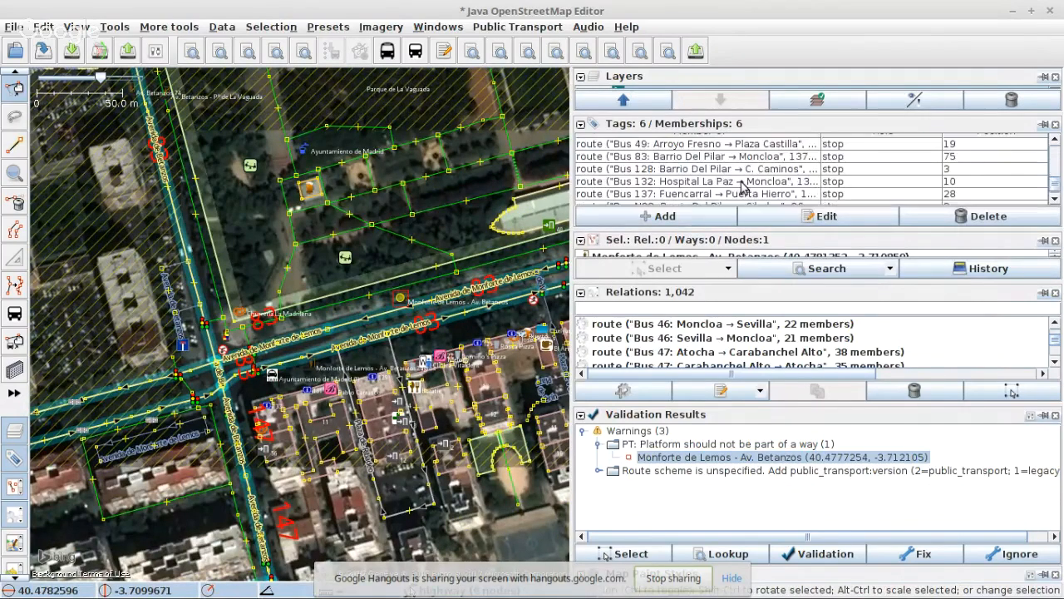
pyautogui.scroll(-1, 744, 187)
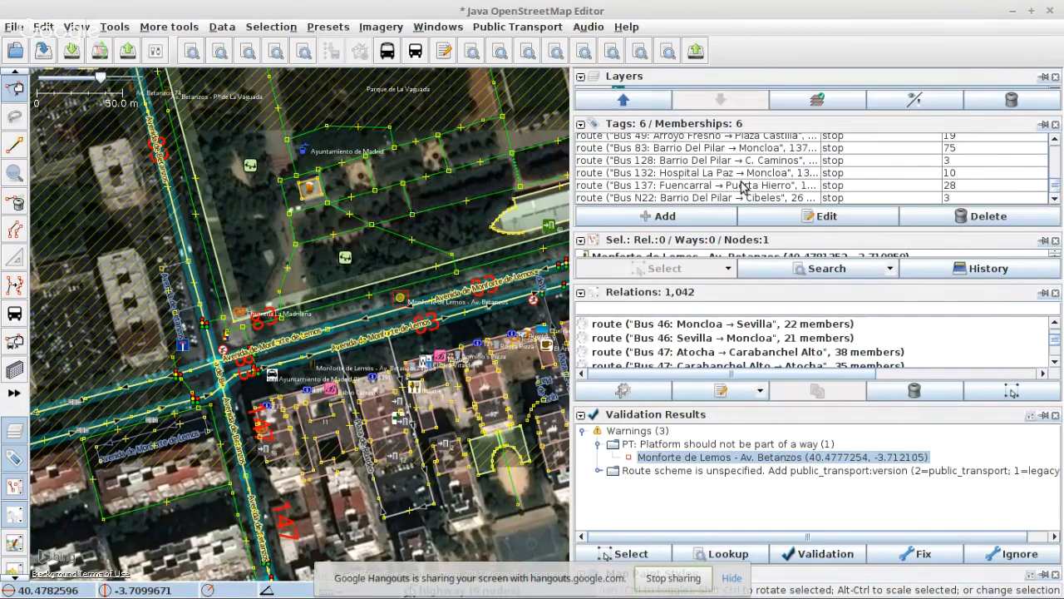
pyautogui.scroll(3, 744, 187)
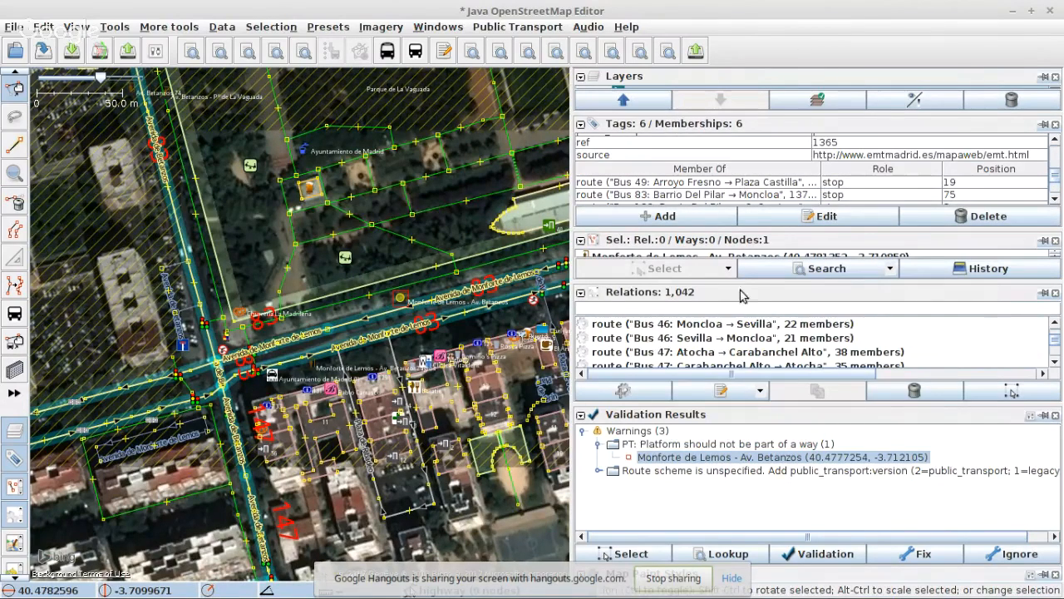
# - Add the tag public_transport:version=2 to both Bus 49 route relations
pyautogui.scroll(-2, 686, 341)
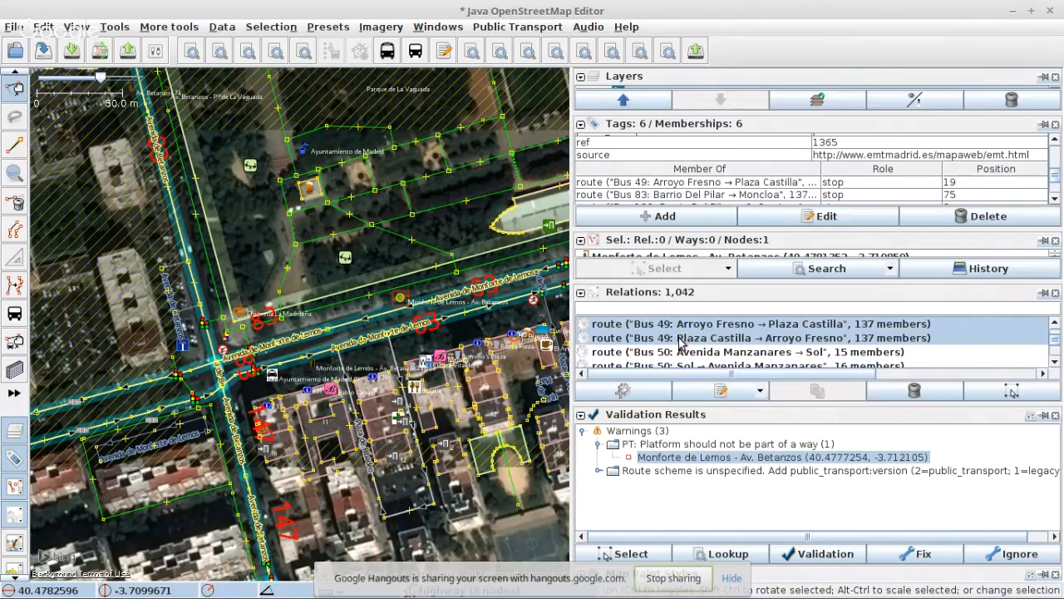
pyautogui.rightClick(682, 343)
pyautogui.click(719, 351)
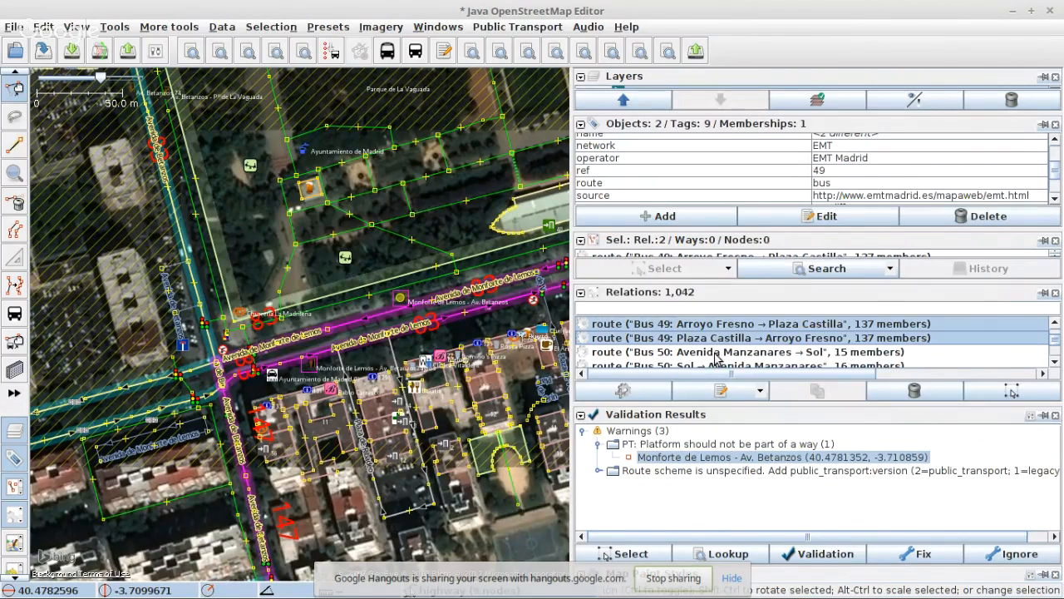
pyautogui.click(599, 472)
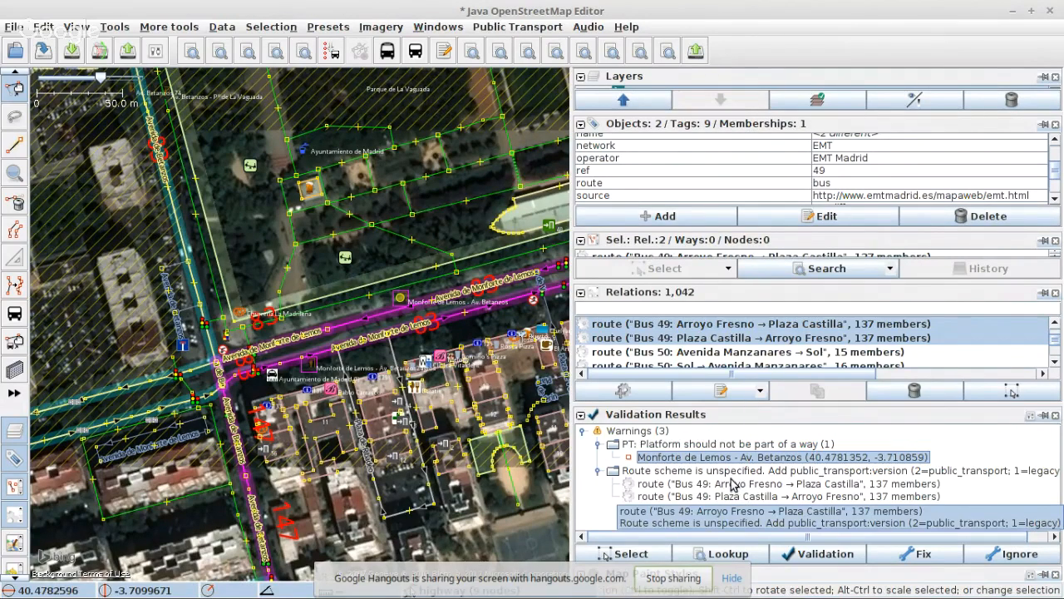
pyautogui.click(632, 218)
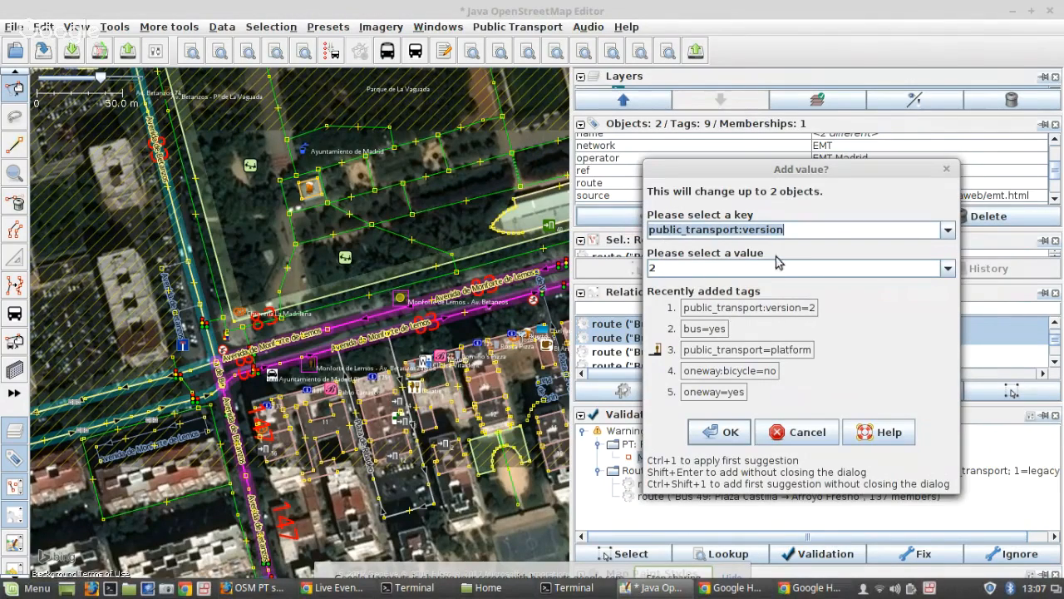
pyautogui.click(732, 440)
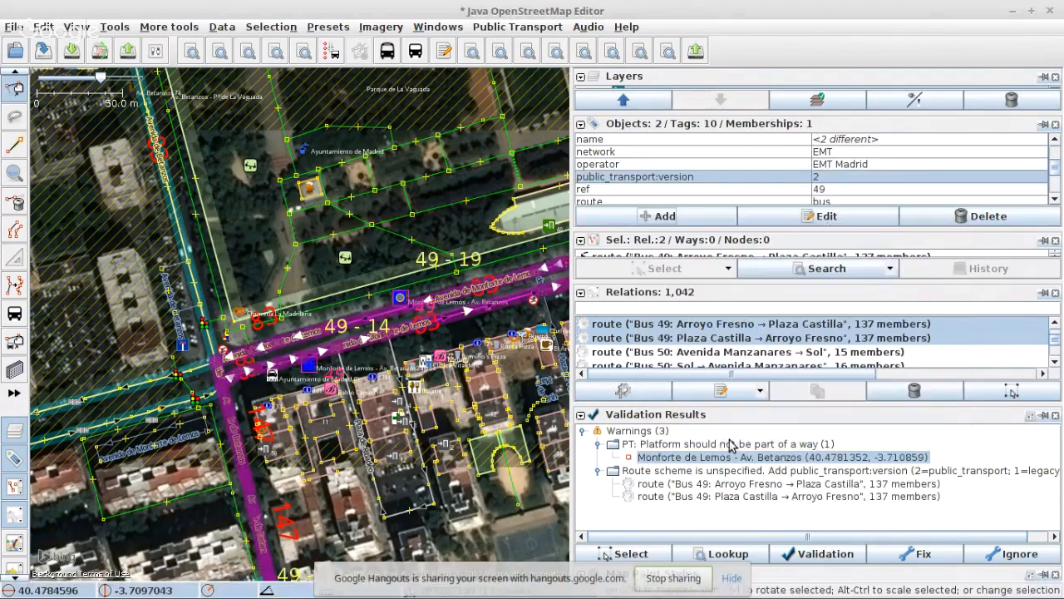
# - Validate both Bus 49 relations and open Arroyo Fresno → Plaza Castilla from its first wrong-direction oneway warning for editing
pyautogui.click(829, 551)
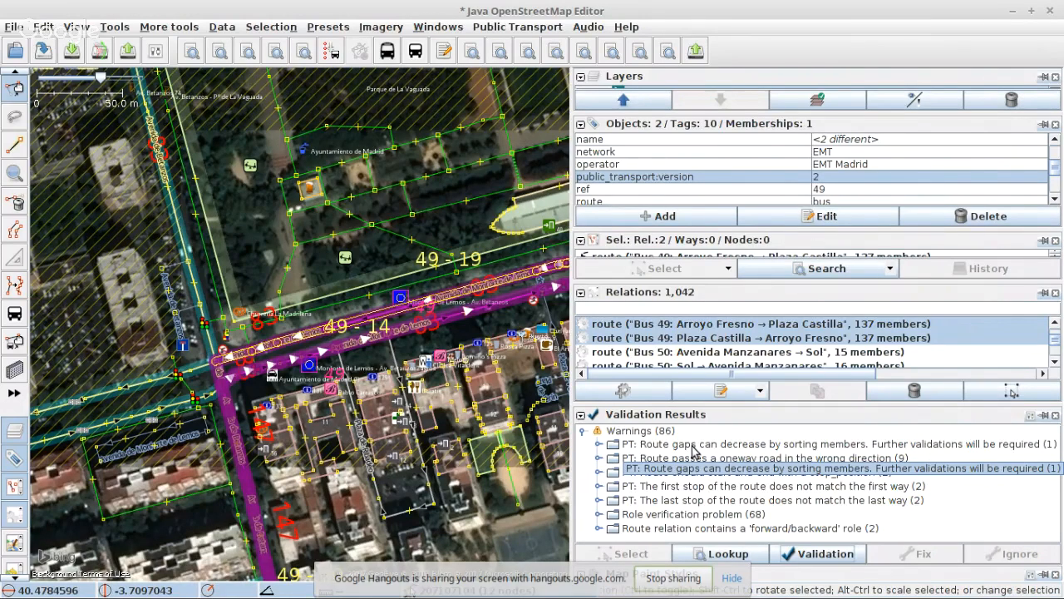
pyautogui.click(598, 459)
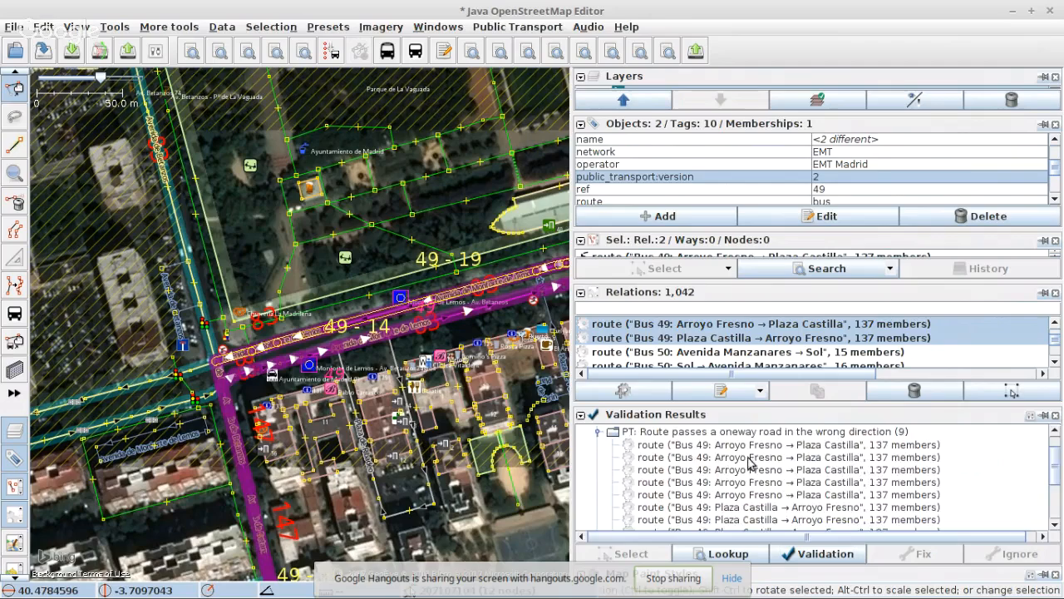
pyautogui.click(759, 447)
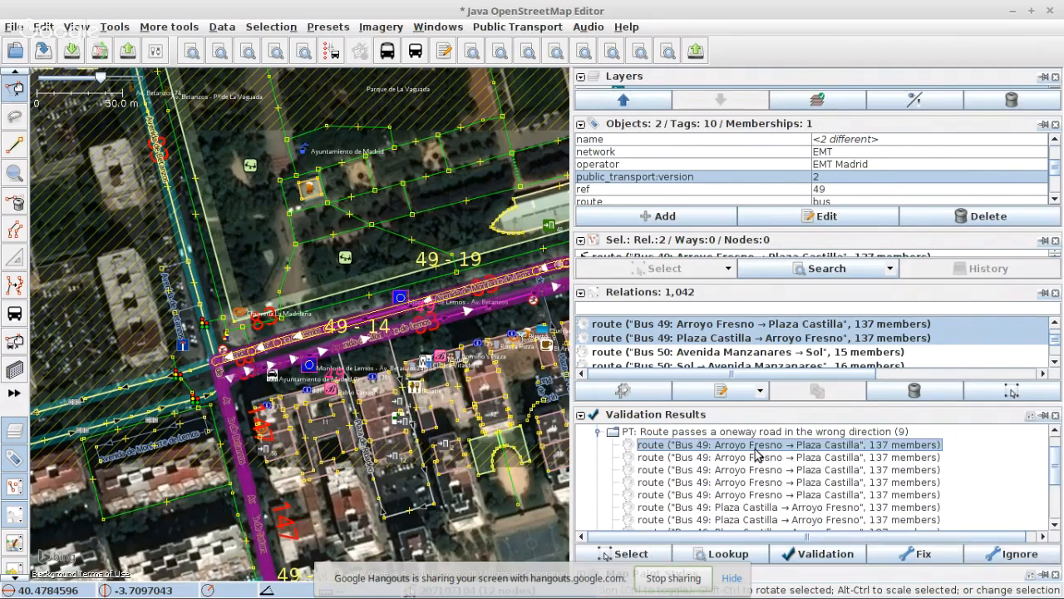
pyautogui.click(911, 554)
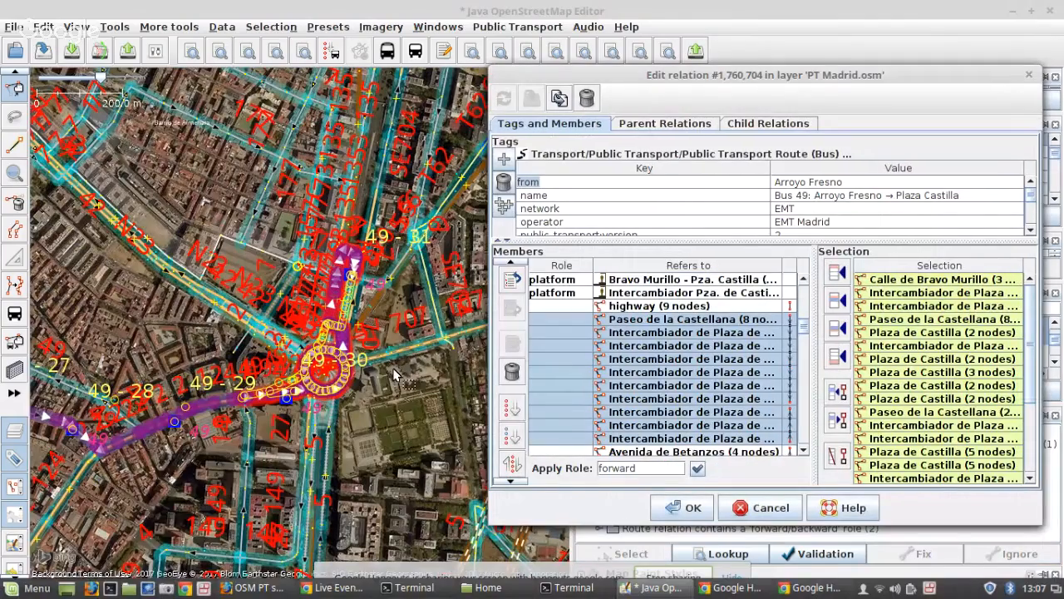
pyautogui.scroll(2, 316, 382)
pyautogui.scroll(2, 316, 384)
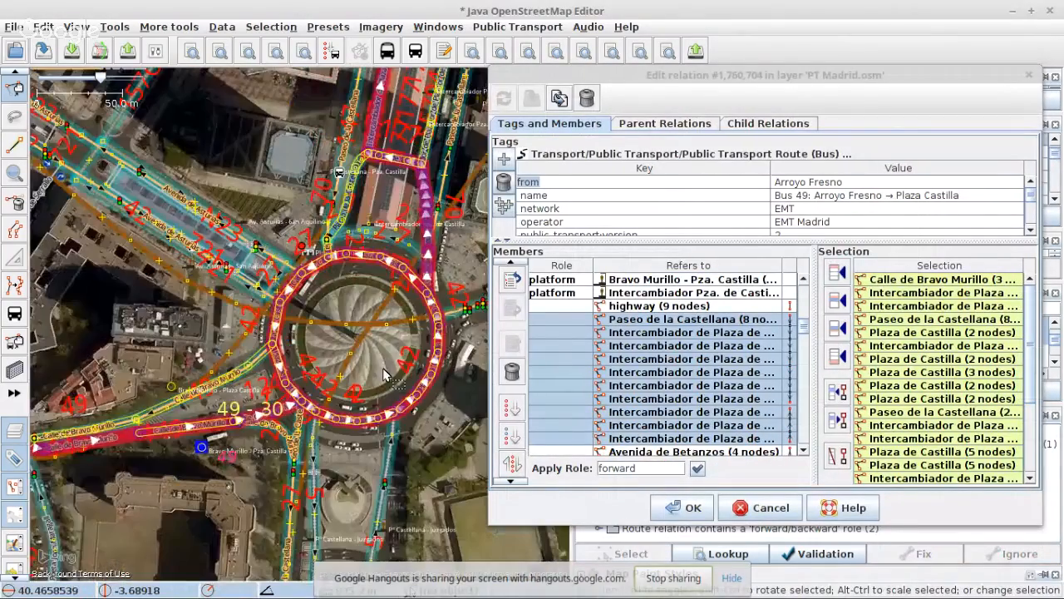
# - Try to add a stop position node on Avenida del Ventisquero de la Condesa beside the route's first stop, Collado Tirobarra, and undo it
pyautogui.scroll(10, 680, 307)
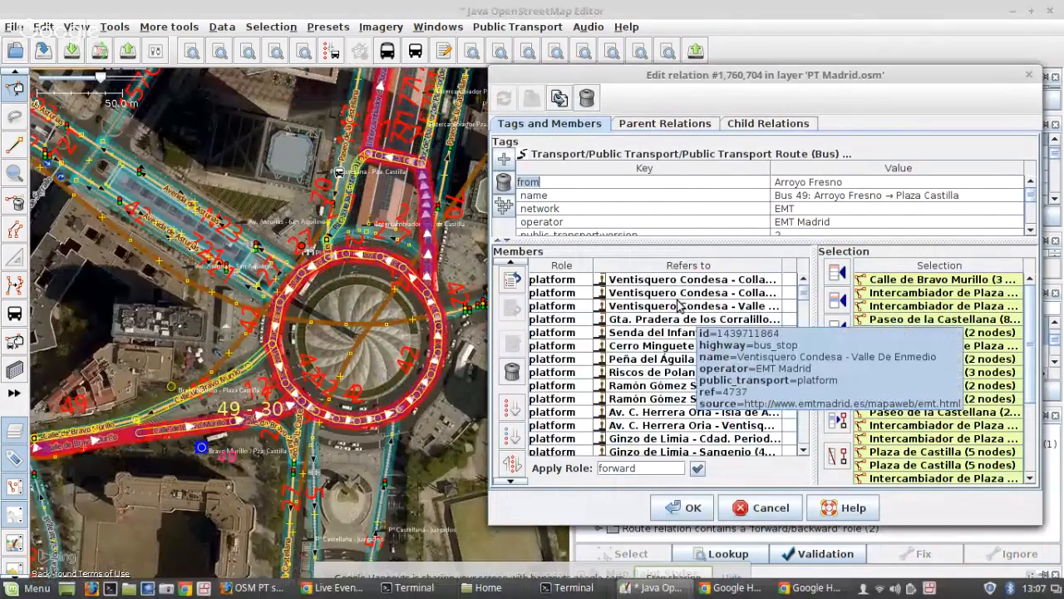
pyautogui.doubleClick(639, 281)
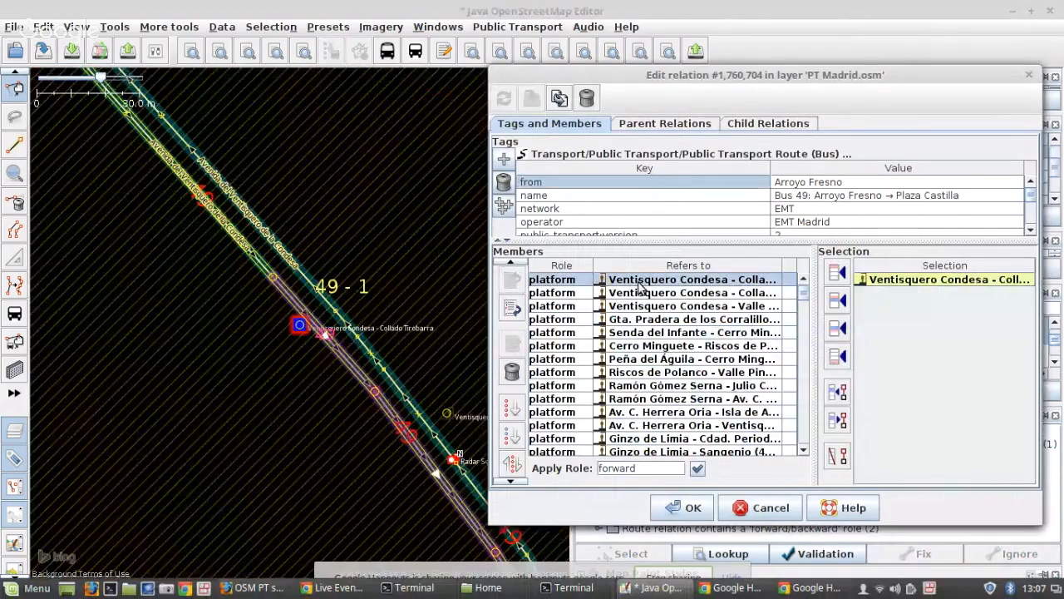
pyautogui.scroll(-2, 199, 304)
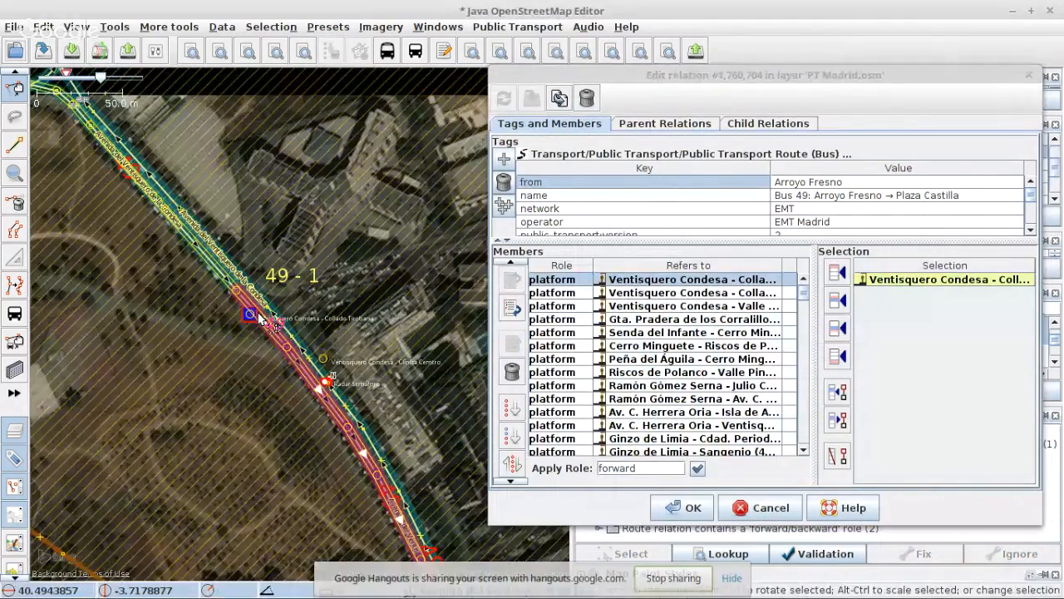
pyautogui.scroll(5, 260, 317)
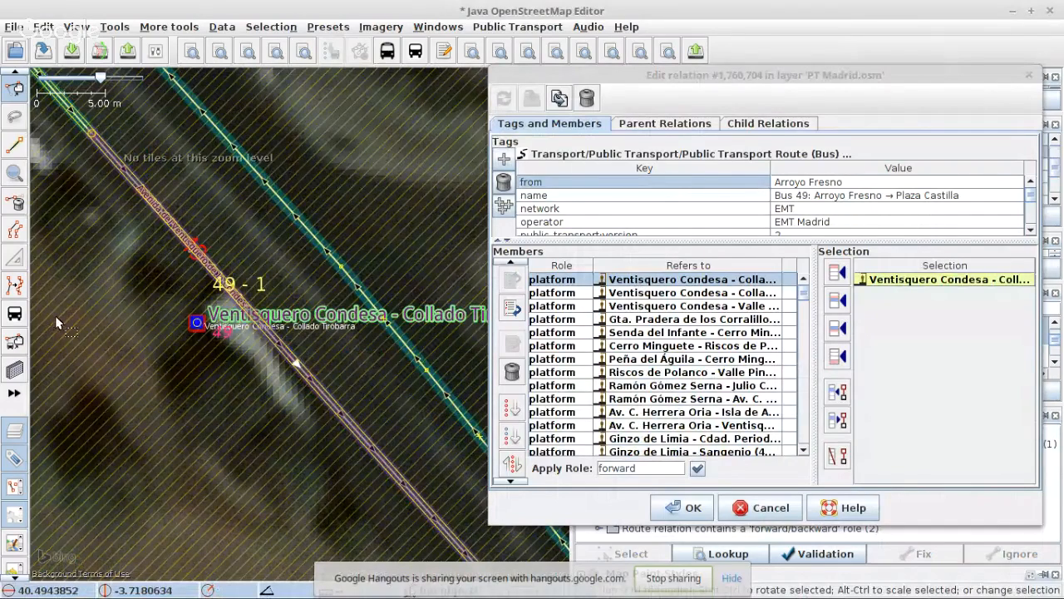
pyautogui.click(14, 313)
pyautogui.scroll(1, 264, 296)
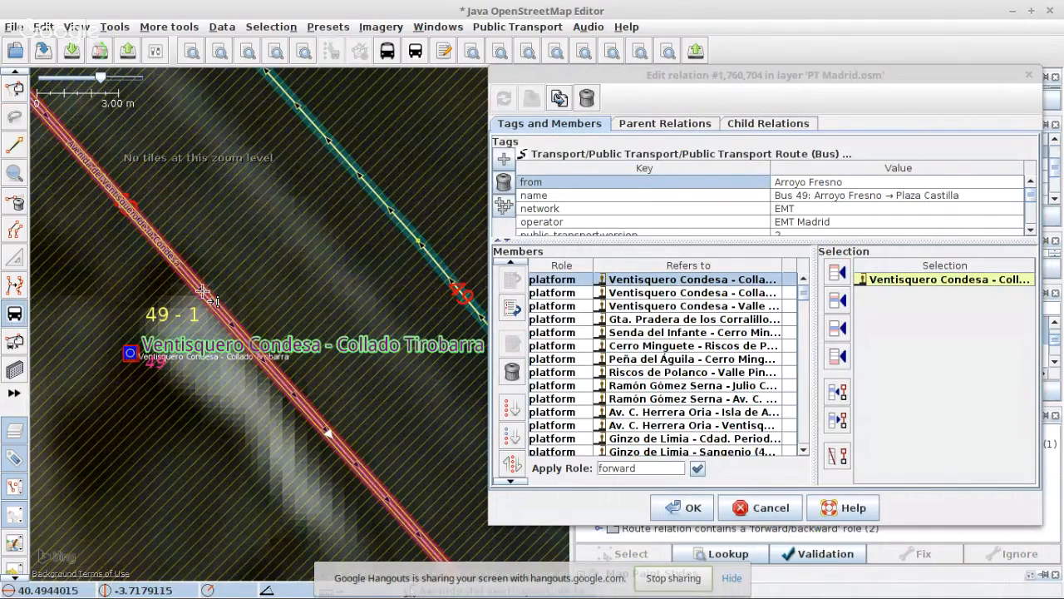
pyautogui.click(205, 293)
pyautogui.press('s')
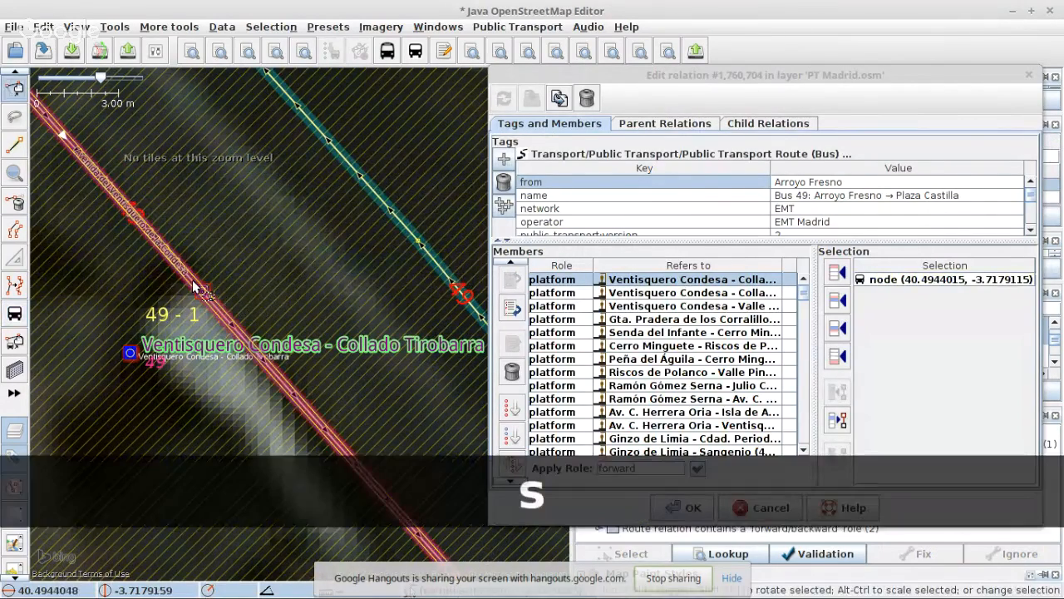
pyautogui.click(197, 287)
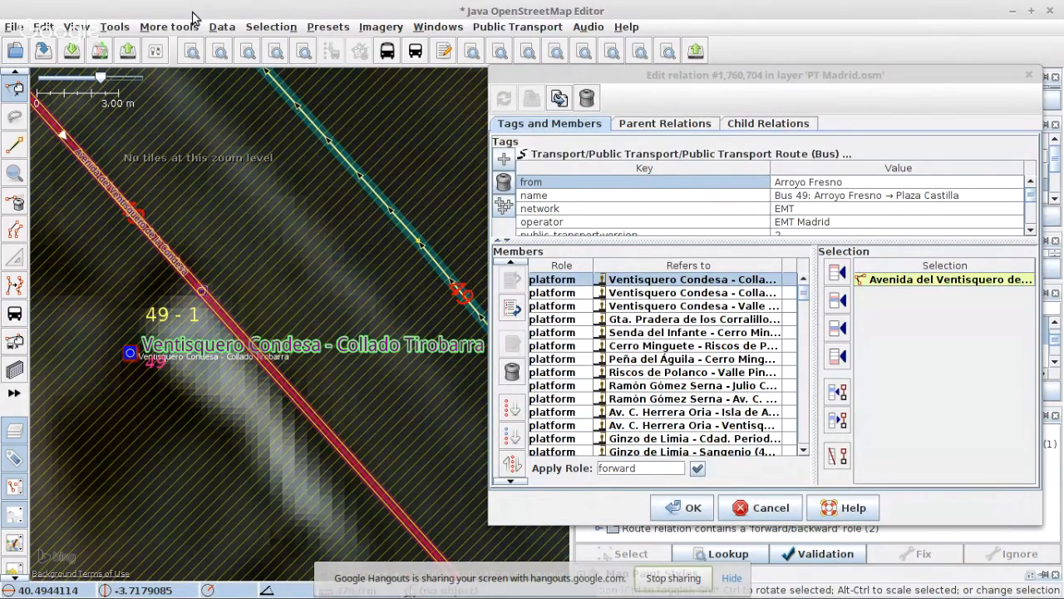
pyautogui.hotkey('ctrl', 'z')
pyautogui.hotkey('ctrl', 'z')
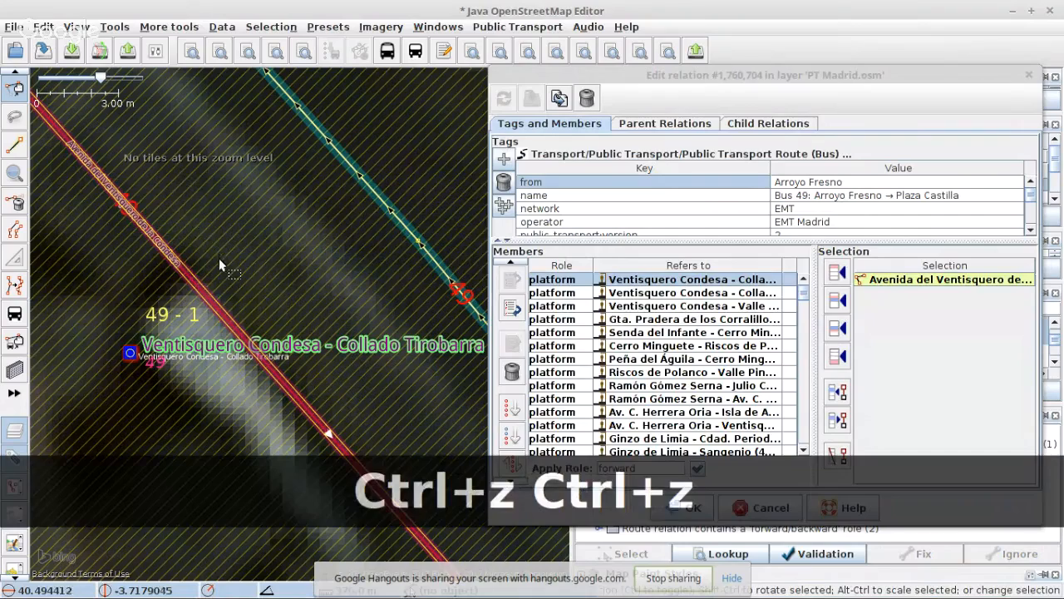
# - Reverse the order of the route's member ways, leaving out the final Calle de Bravo Murillo way
pyautogui.press('s')
pyautogui.scroll(-3, 663, 373)
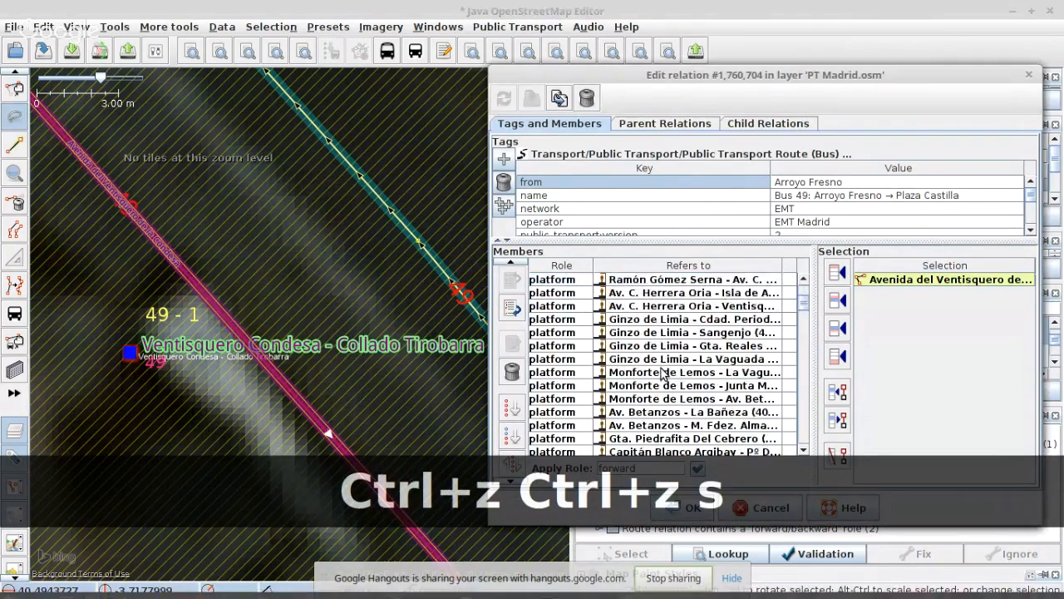
pyautogui.scroll(-5, 663, 373)
pyautogui.click(694, 334)
pyautogui.scroll(-8, 694, 335)
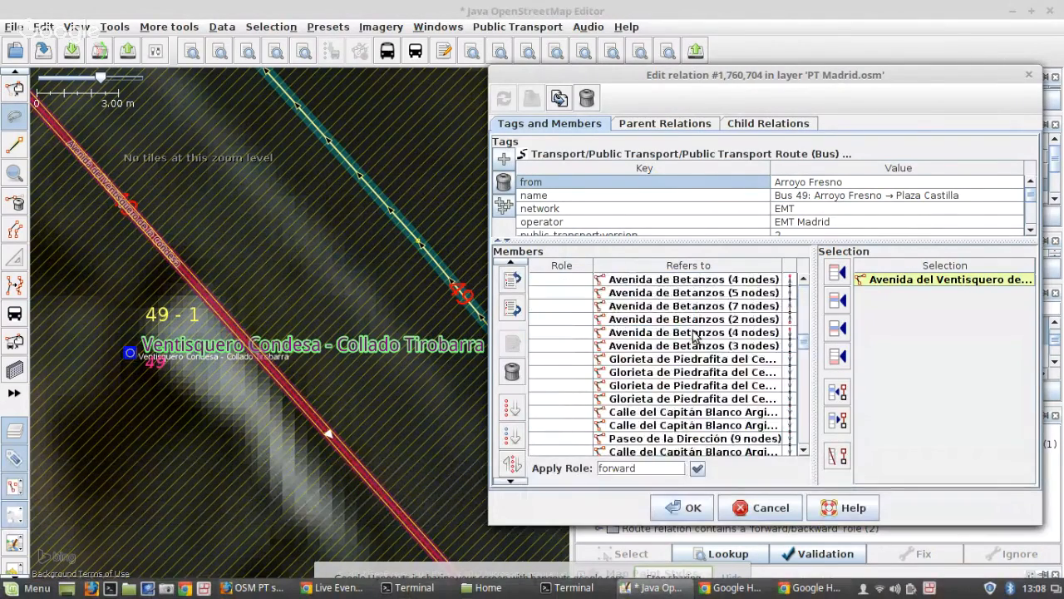
pyautogui.scroll(-10, 695, 334)
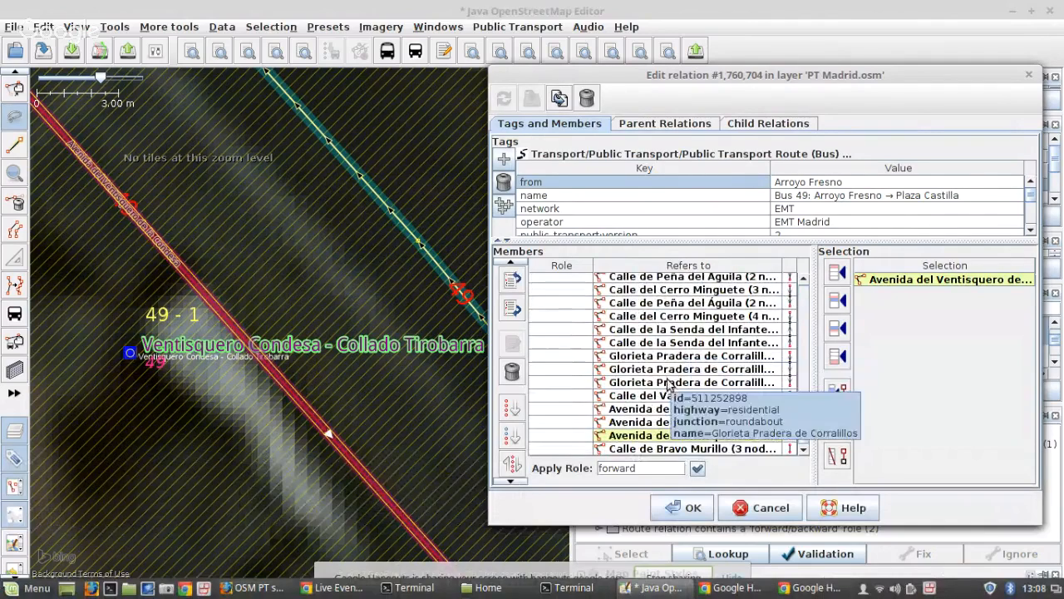
pyautogui.keyDown('shift'); pyautogui.click(622, 436); pyautogui.keyUp('shift')
pyautogui.click(512, 466)
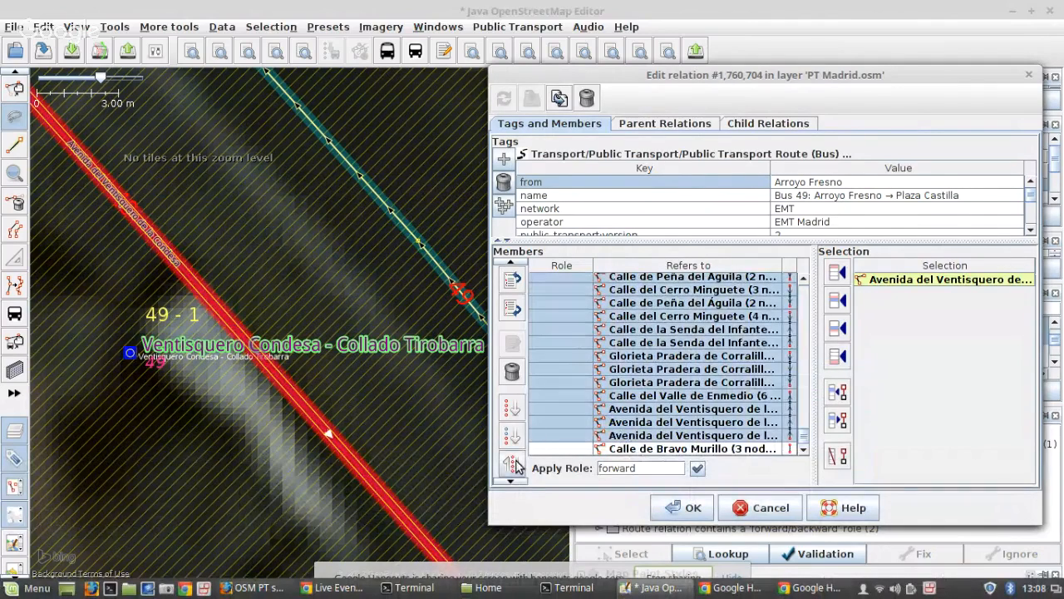
pyautogui.scroll(1, 676, 356)
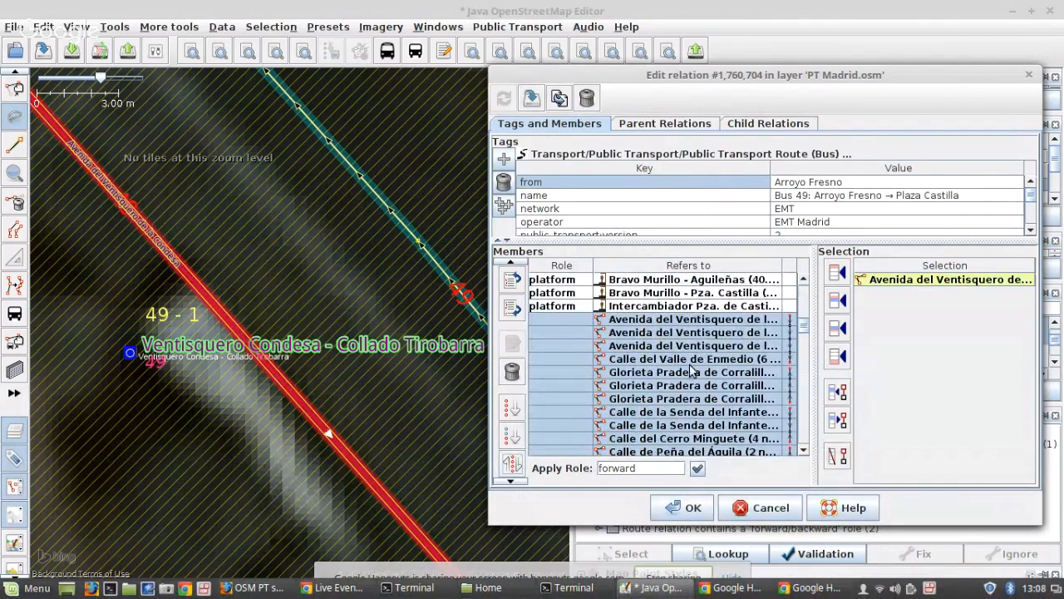
# - Sort the members from the first Avenida del Ventisquero de la Condesa way onward and check their continuity
pyautogui.click(639, 323)
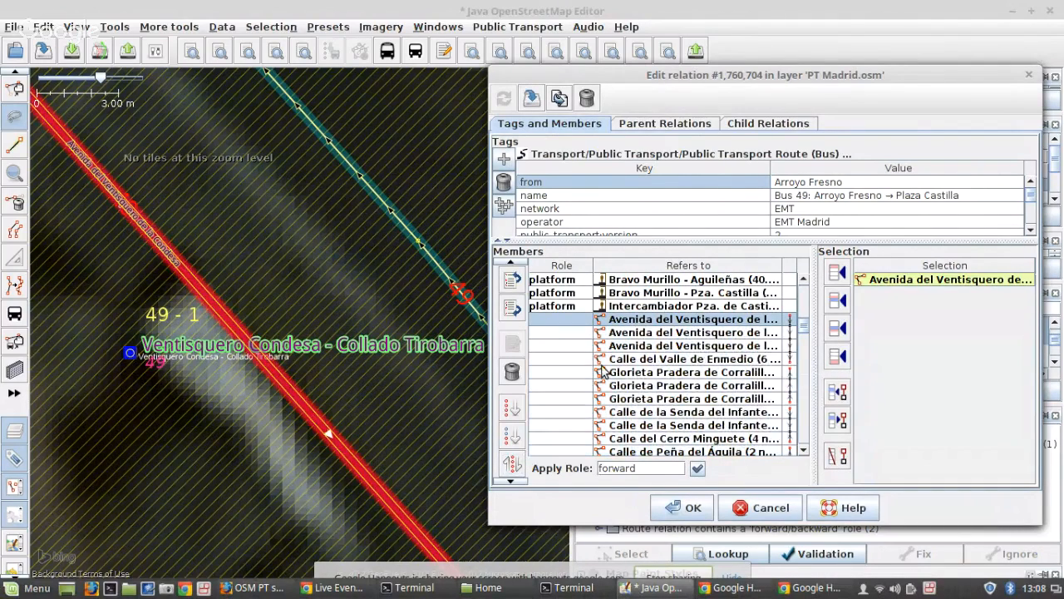
pyautogui.click(513, 435)
pyautogui.scroll(-1, 709, 376)
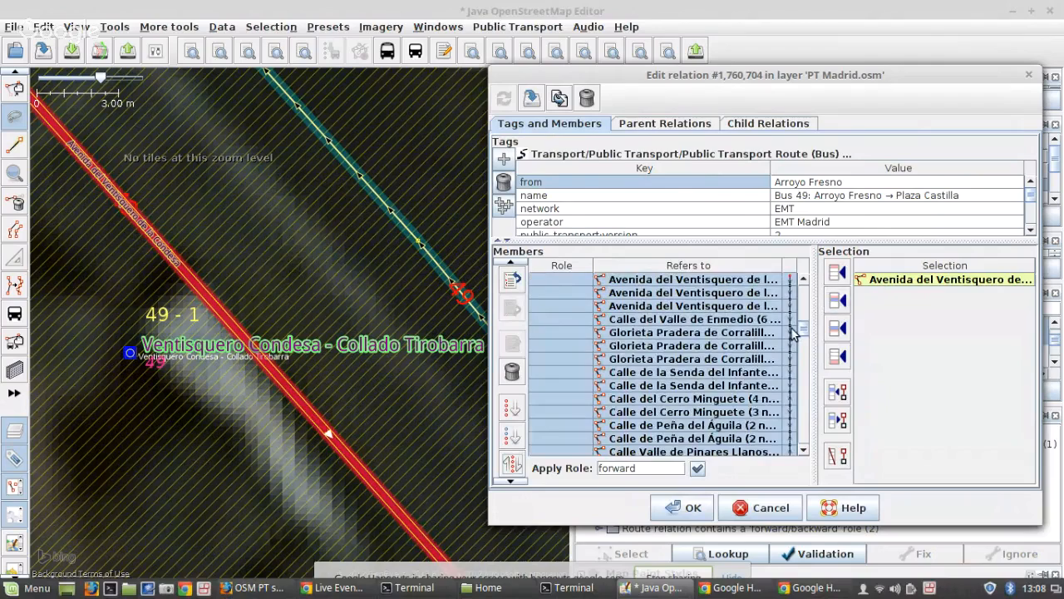
pyautogui.scroll(-6, 732, 383)
pyautogui.scroll(-8, 757, 389)
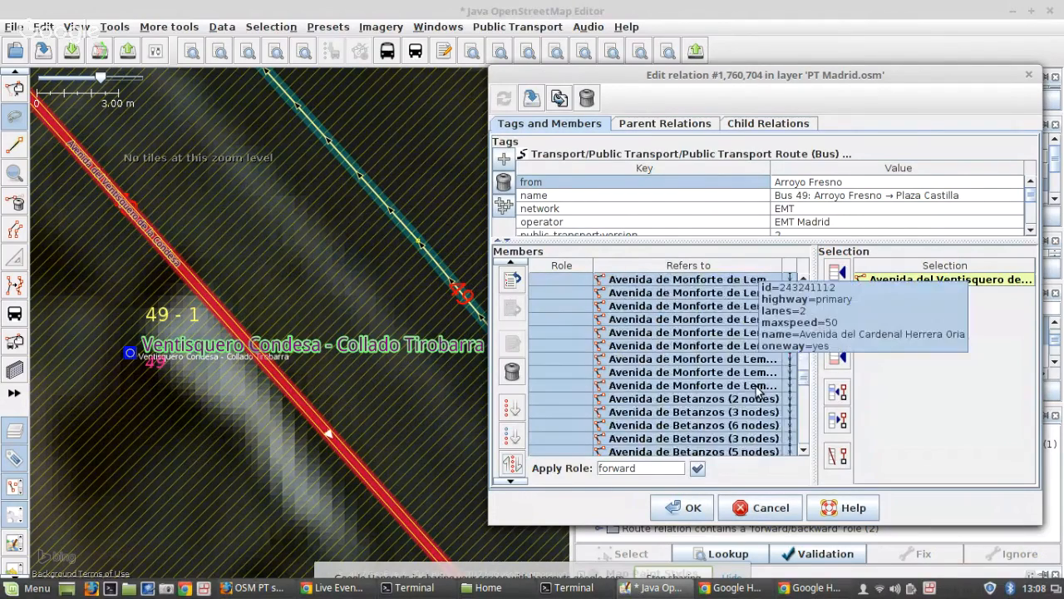
pyautogui.scroll(-3, 748, 394)
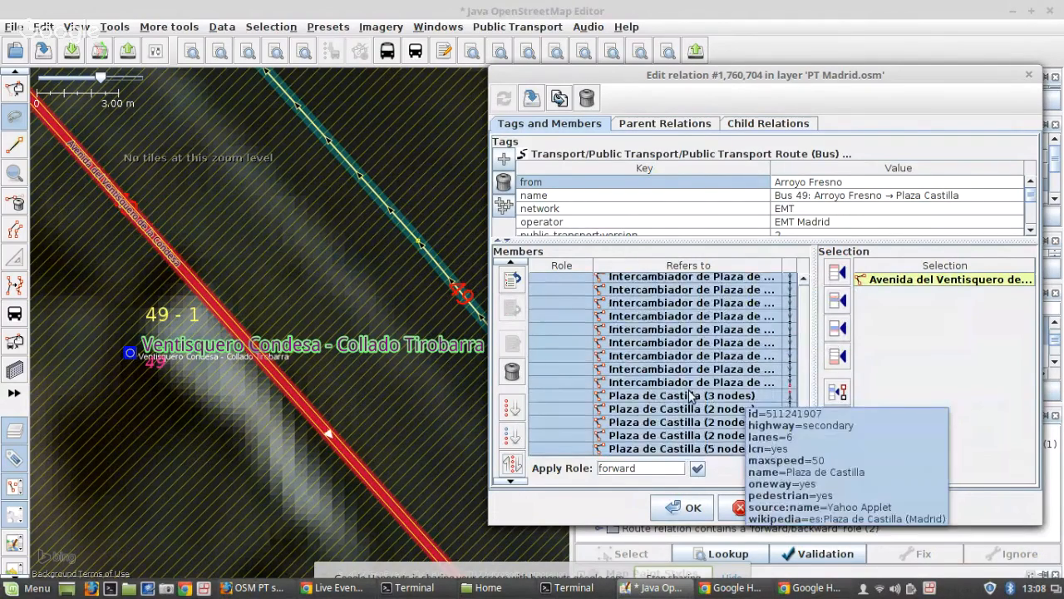
# - Examine the gap after the last Intercambiador de Plaza de Castilla member way on the map
pyautogui.click(700, 383)
pyautogui.rightClick(700, 387)
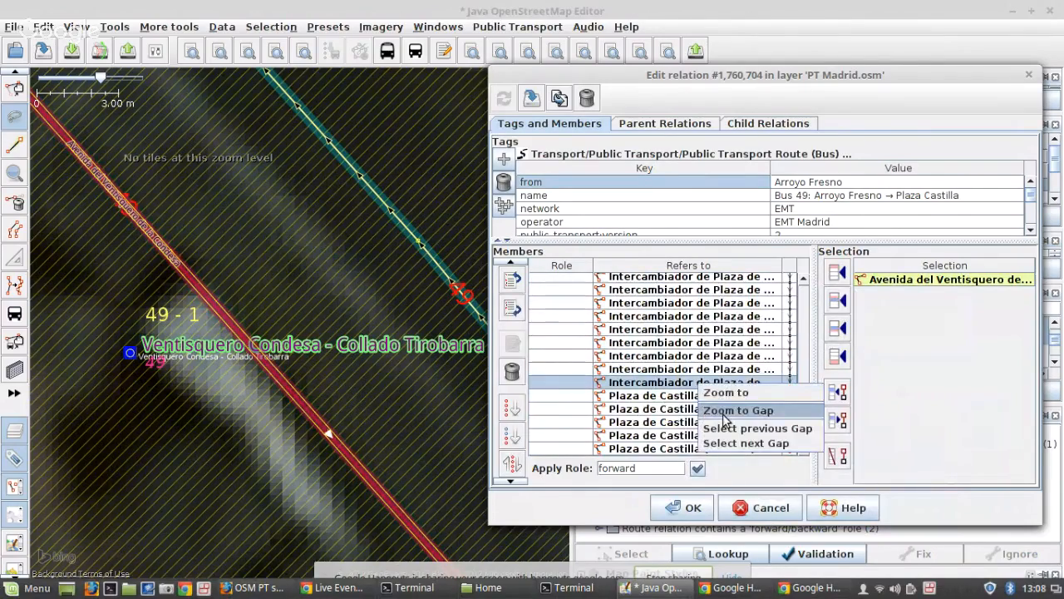
pyautogui.click(727, 409)
pyautogui.scroll(5, 293, 331)
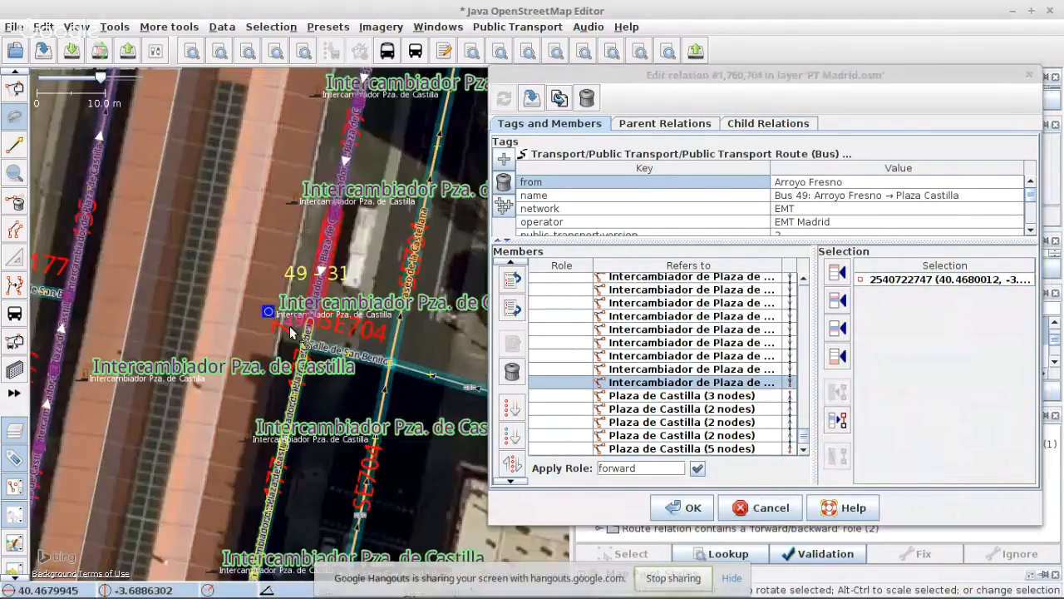
pyautogui.scroll(-5, 323, 326)
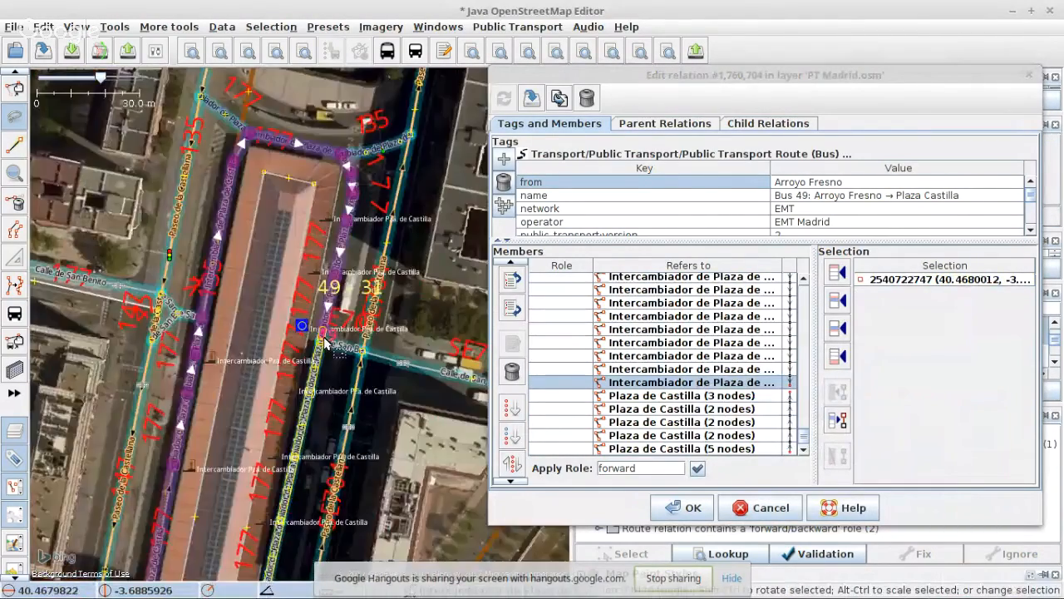
pyautogui.scroll(2, 338, 259)
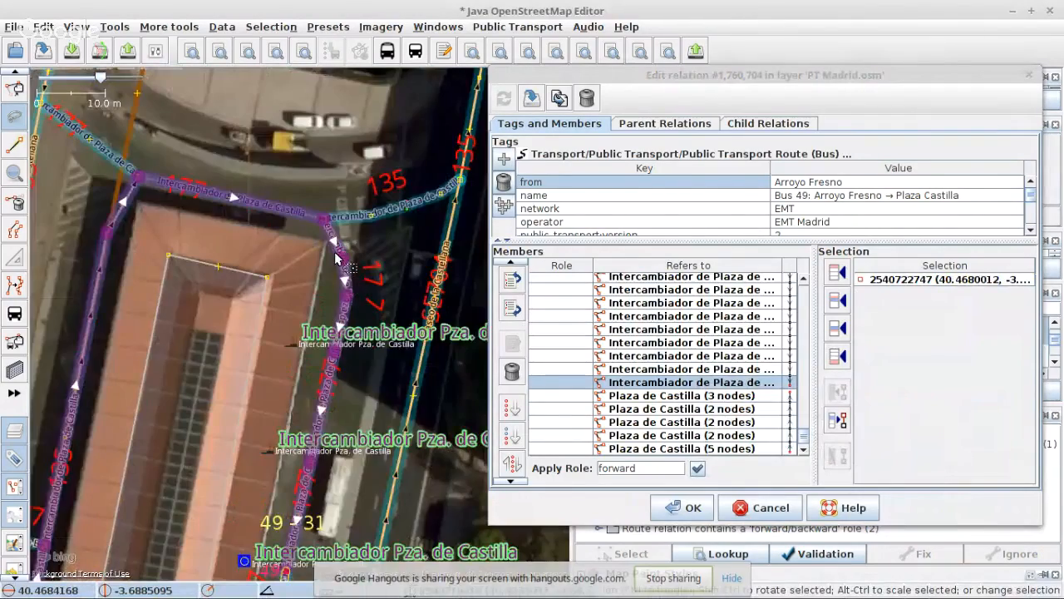
pyautogui.scroll(-2, 338, 259)
# - Locate the Plaza de Castilla (3 nodes) way on the map and remove the last five Plaza de Castilla ways from the relation
pyautogui.click(700, 396)
pyautogui.rightClick(700, 396)
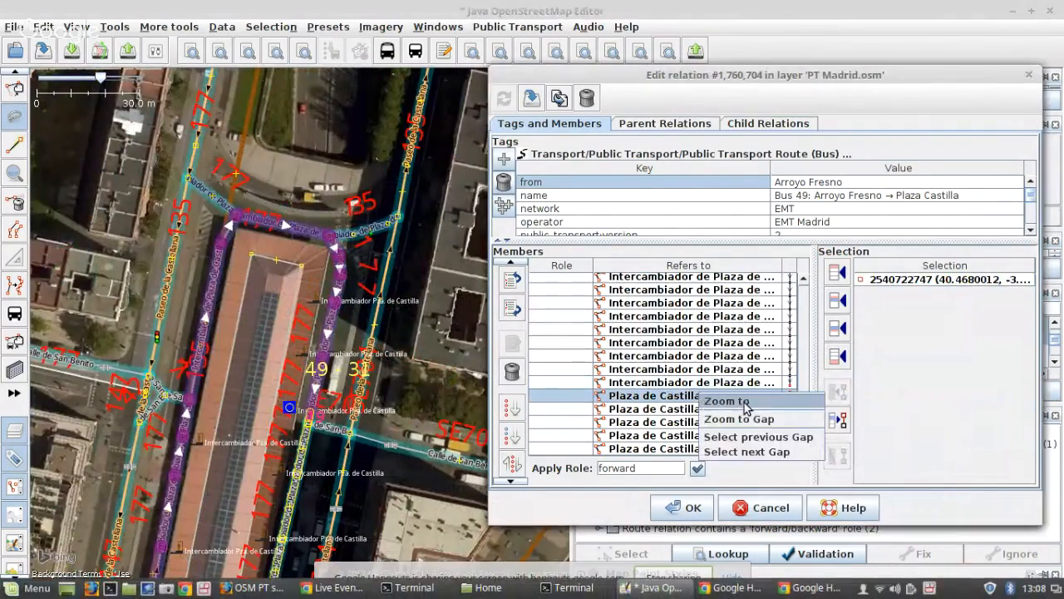
pyautogui.click(742, 402)
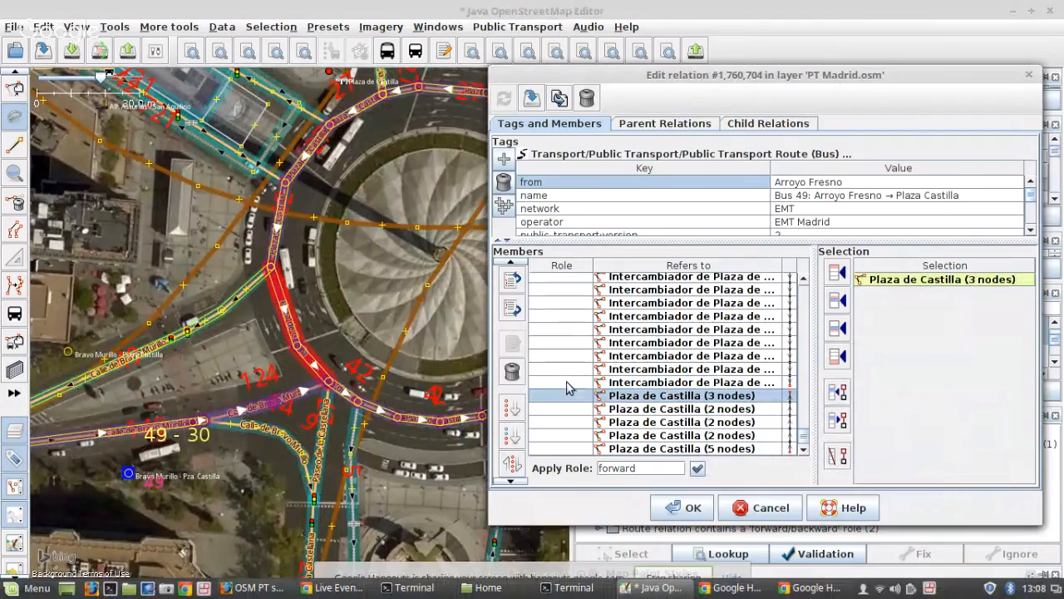
pyautogui.keyDown('shift'); pyautogui.click(624, 449); pyautogui.keyUp('shift')
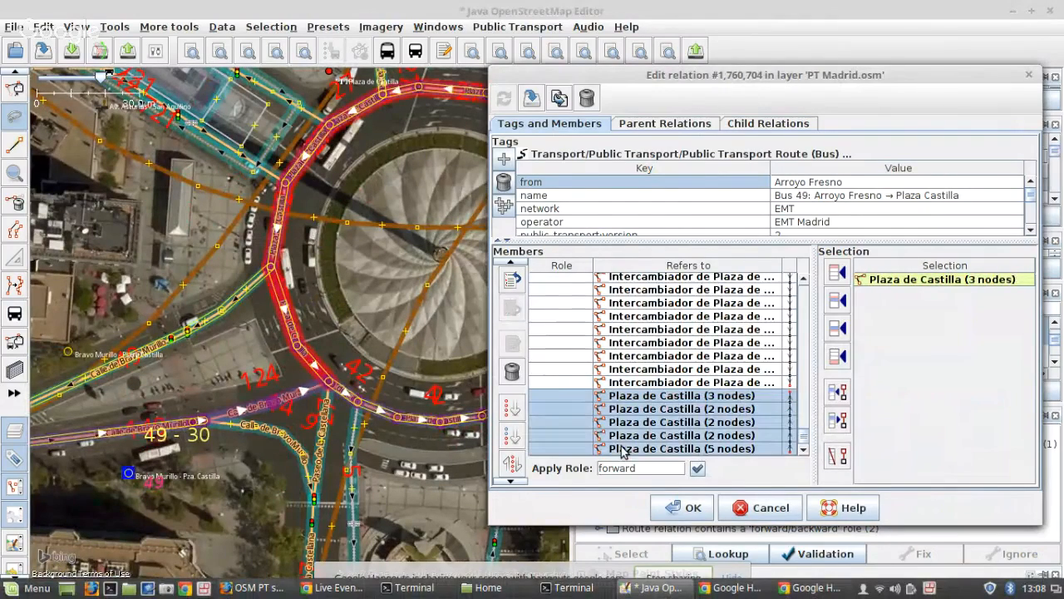
pyautogui.click(512, 372)
# - Examine the gap at the last Glorieta de las Reales Academias member and the roundabout's junctions with Calle de Ginzo de Limia
pyautogui.scroll(3, 683, 420)
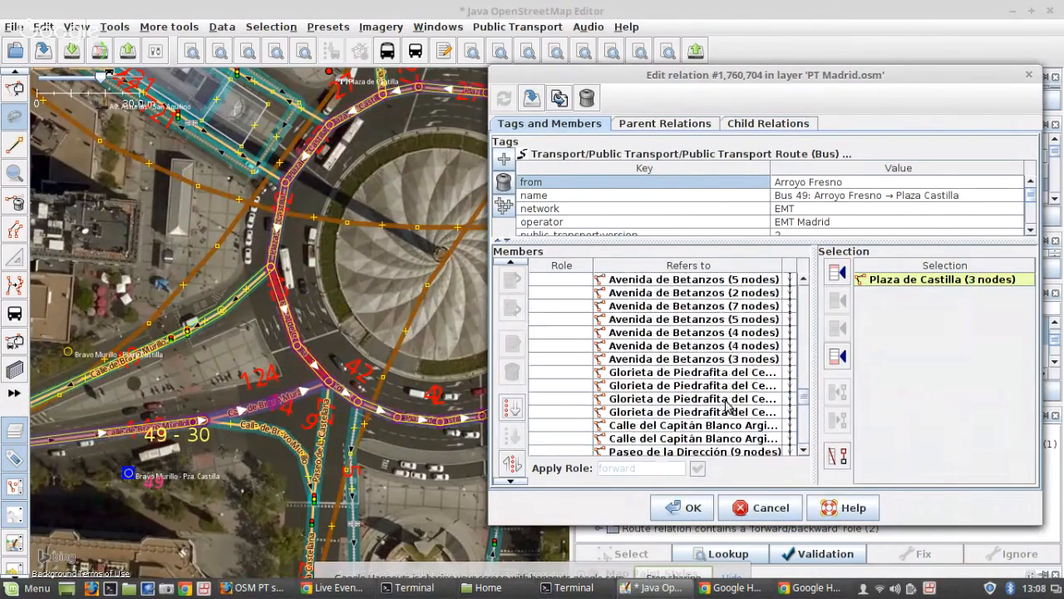
pyautogui.scroll(5, 726, 405)
pyautogui.click(704, 413)
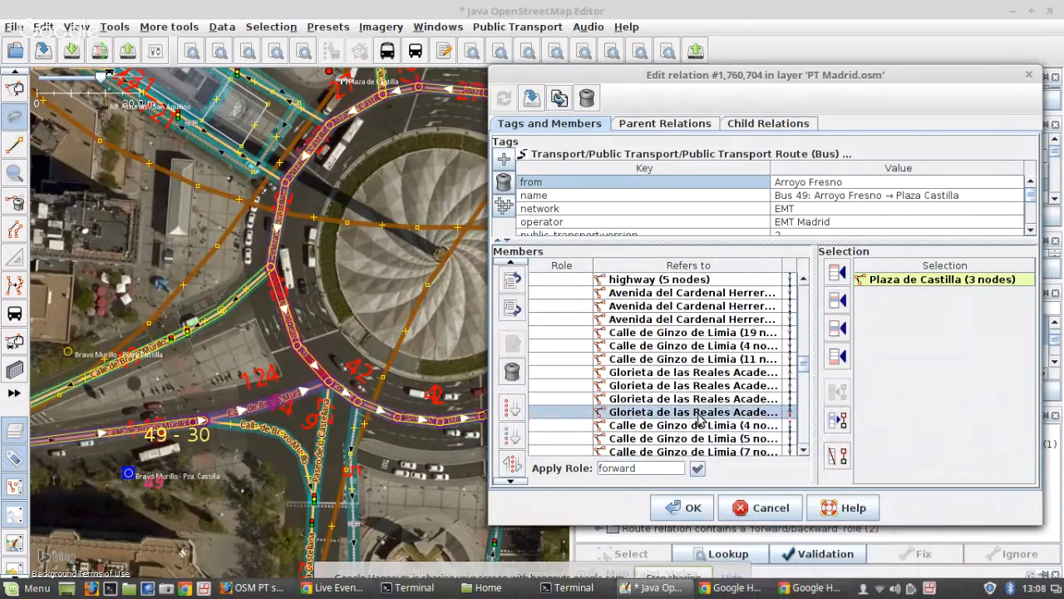
pyautogui.rightClick(703, 414)
pyautogui.click(739, 441)
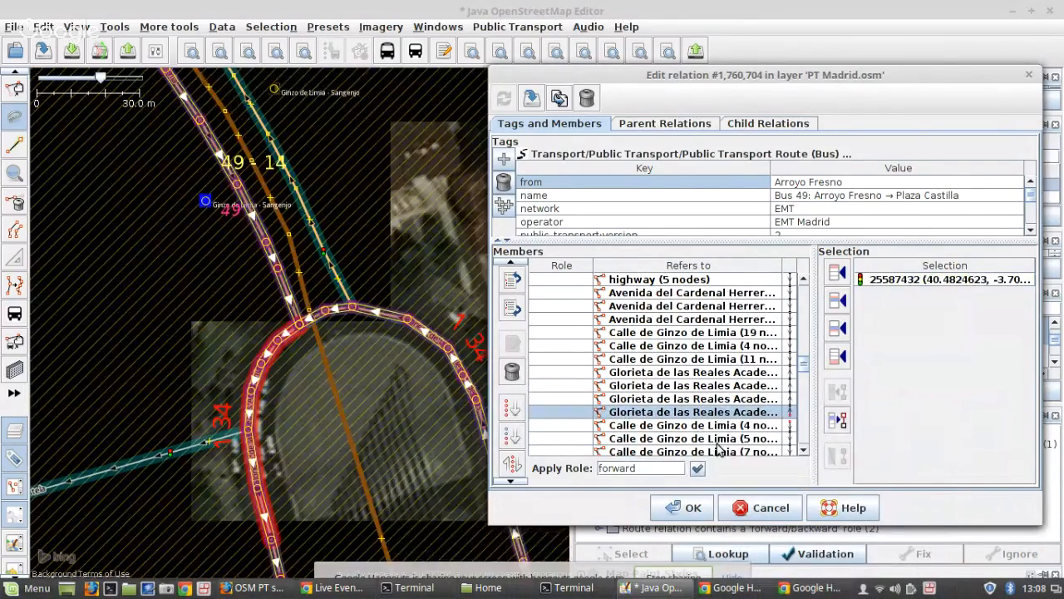
pyautogui.scroll(3, 309, 322)
pyautogui.click(298, 332)
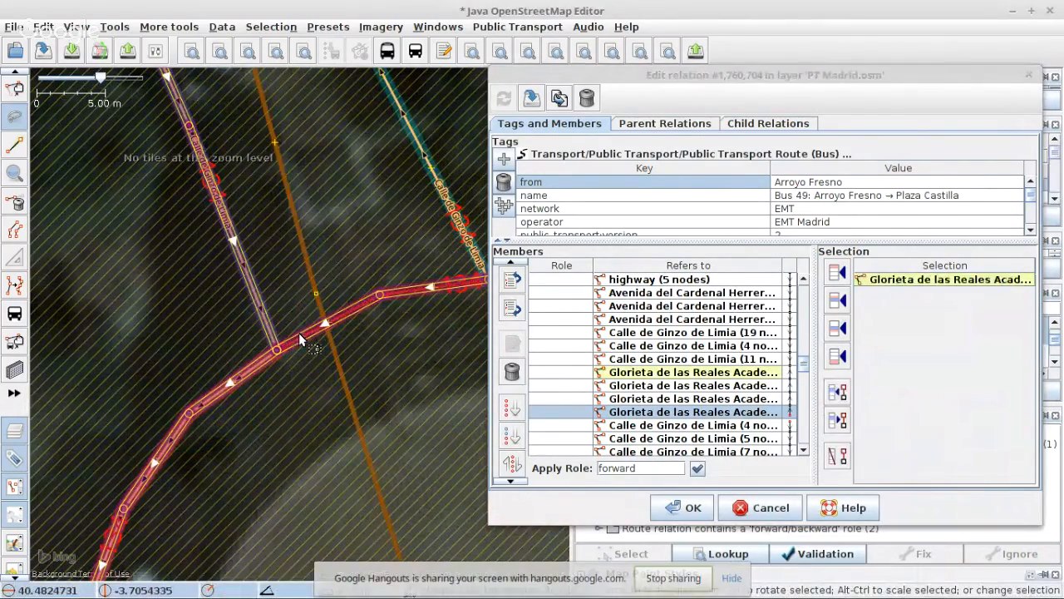
pyautogui.scroll(-6, 242, 341)
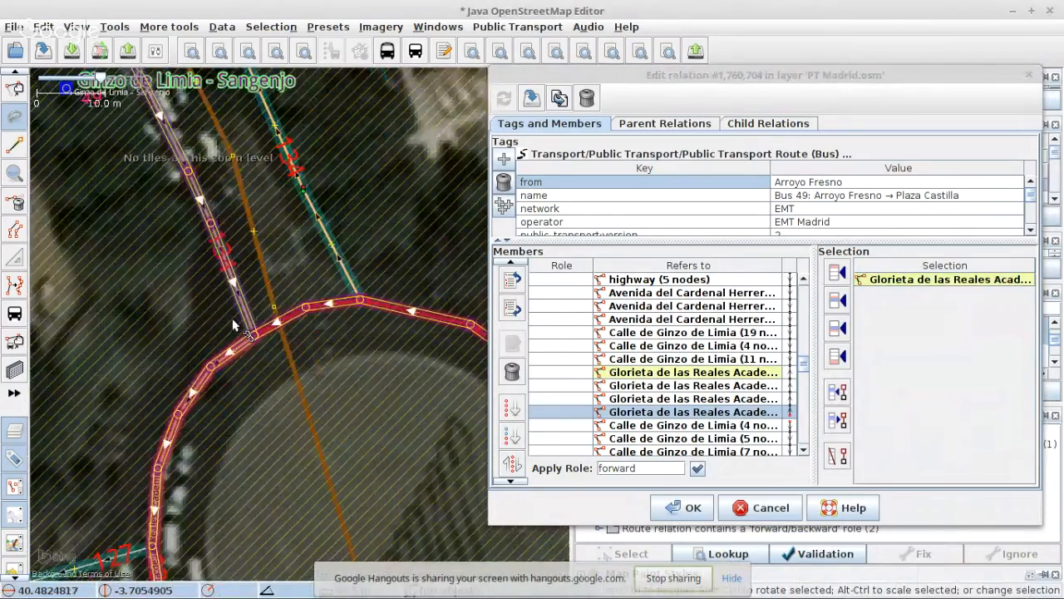
pyautogui.scroll(5, 245, 352)
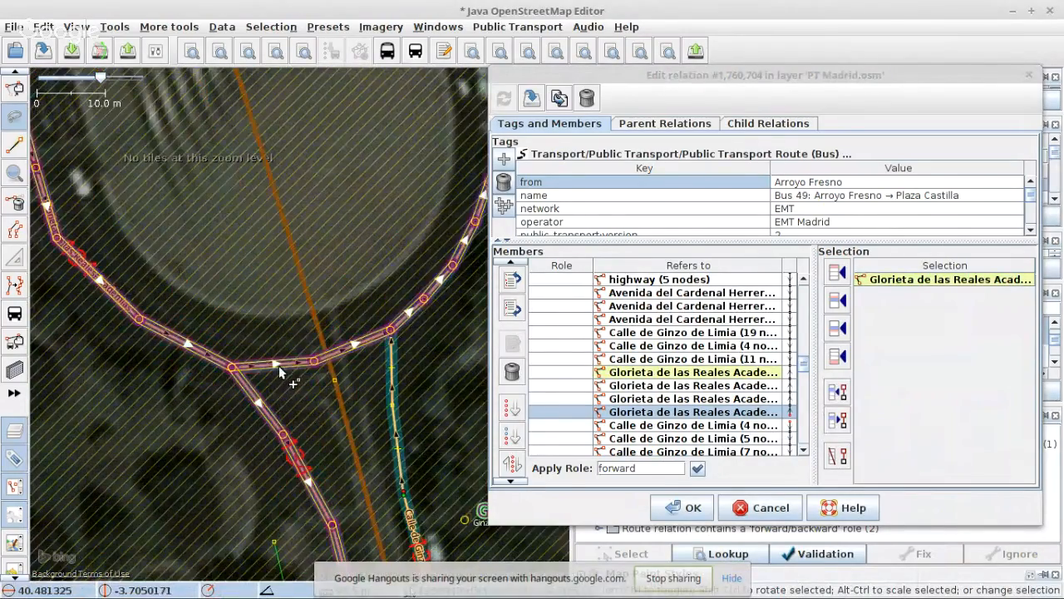
# - Remove the four Glorieta de las Reales Academias ways from the relation and apply the changes
pyautogui.keyDown('shift'); pyautogui.click(278, 365); pyautogui.keyUp('shift')
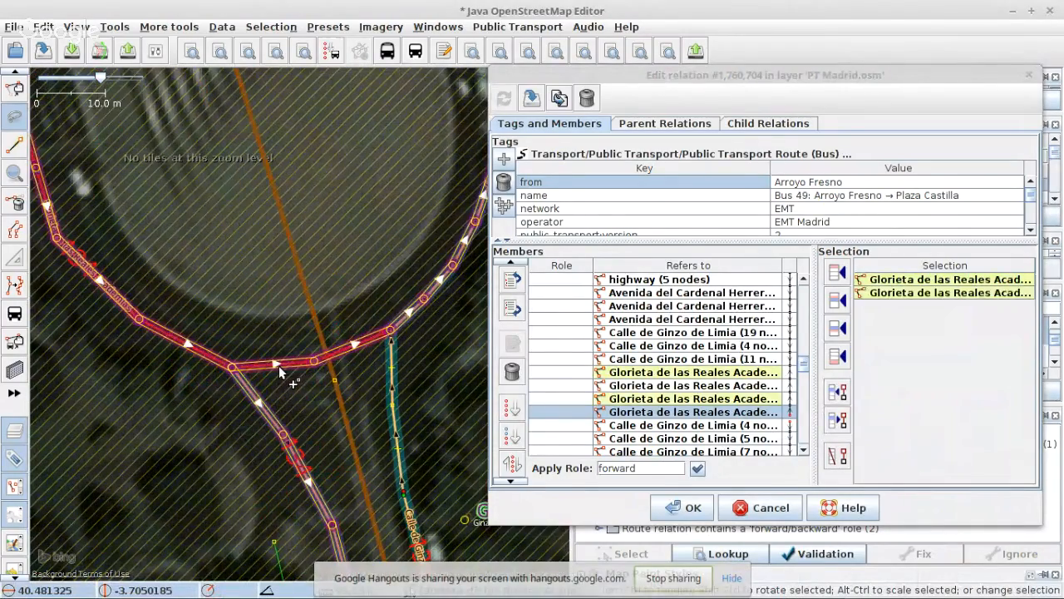
pyautogui.keyDown('shift'); pyautogui.click(410, 312); pyautogui.keyUp('shift')
pyautogui.keyDown('shift'); pyautogui.click(692, 377); pyautogui.keyUp('shift')
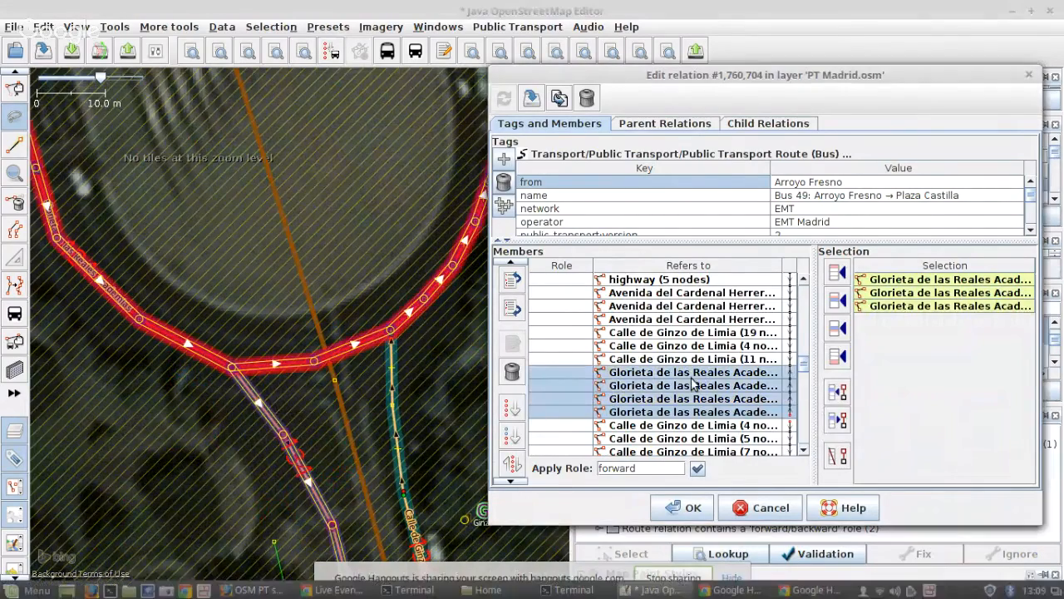
pyautogui.click(512, 372)
pyautogui.click(530, 98)
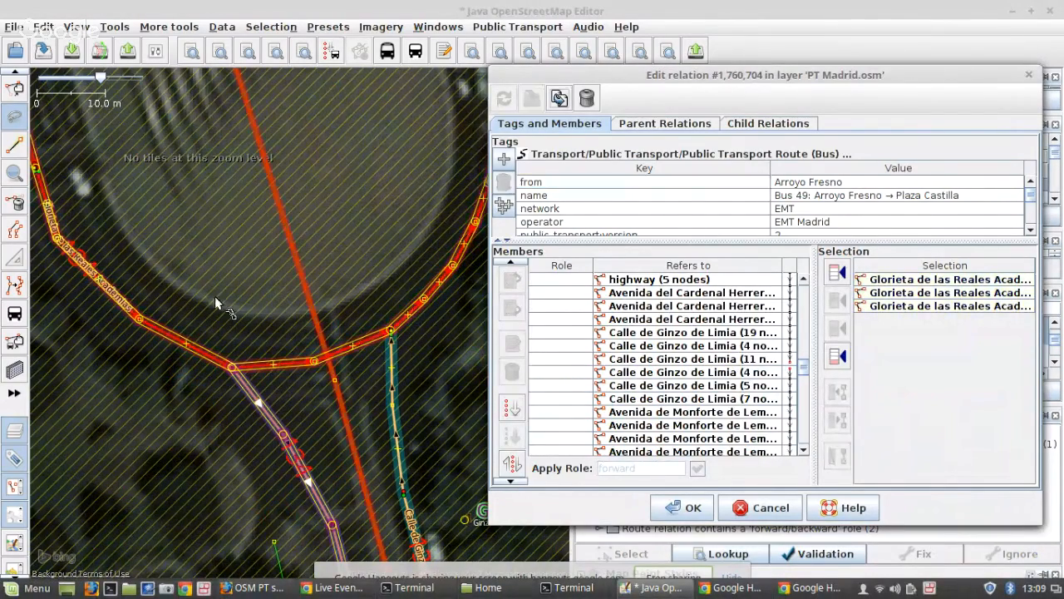
# - Split the Glorieta de las Reales Academias way at its southern junction with the outgoing Calle de Ginzo de Limia
pyautogui.scroll(3, 207, 373)
pyautogui.click(300, 295)
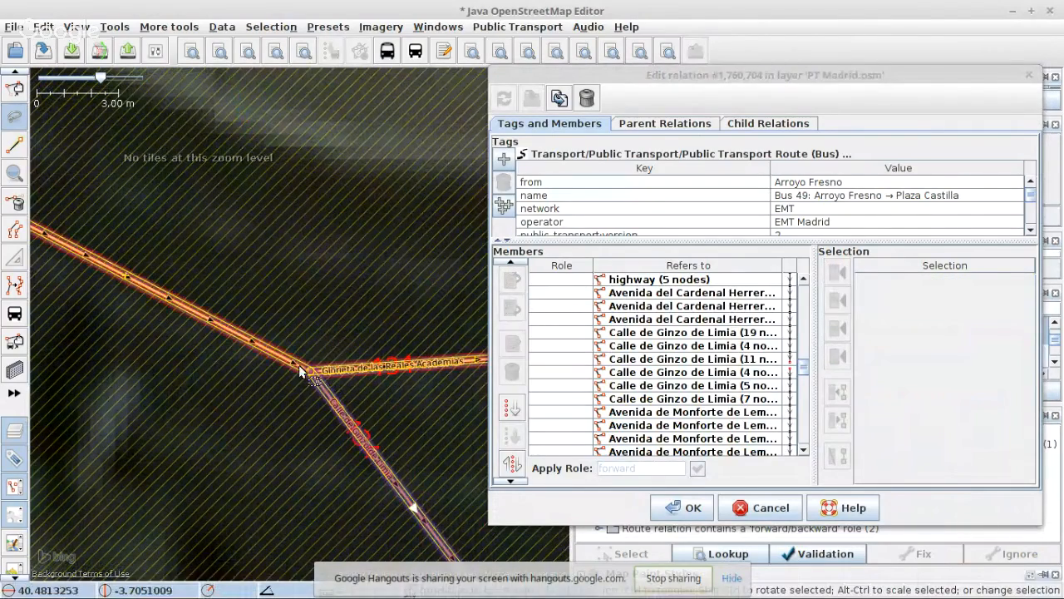
pyautogui.click(308, 371)
pyautogui.keyDown('shift'); pyautogui.click(312, 369); pyautogui.keyUp('shift')
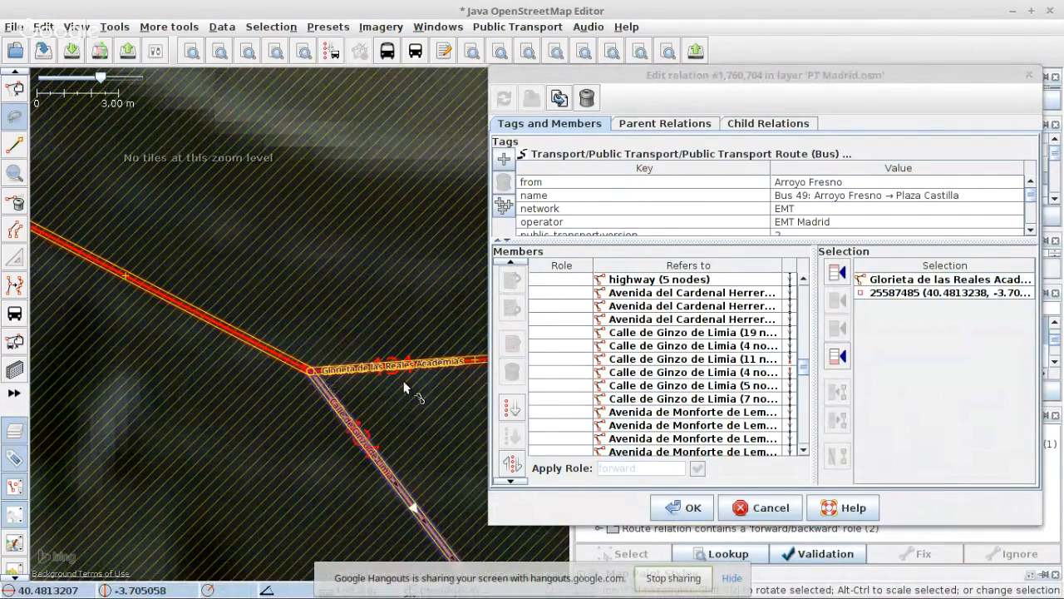
pyautogui.press('p')
pyautogui.click(491, 364)
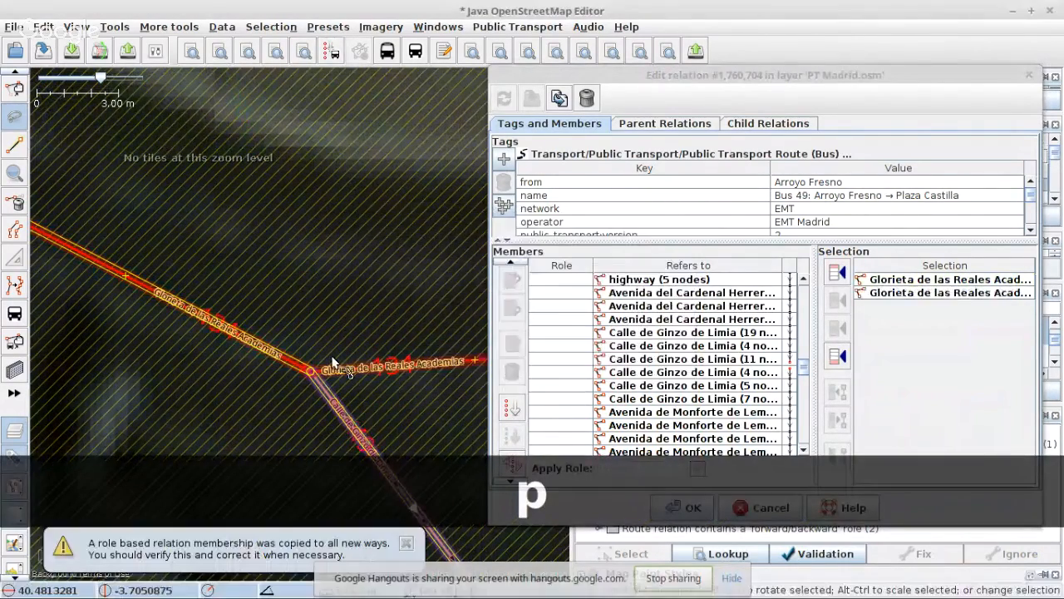
# - Add the roundabout section ending at the southern junction to the members after Calle de Ginzo de Limia (11 nodes)
pyautogui.scroll(-2, 316, 378)
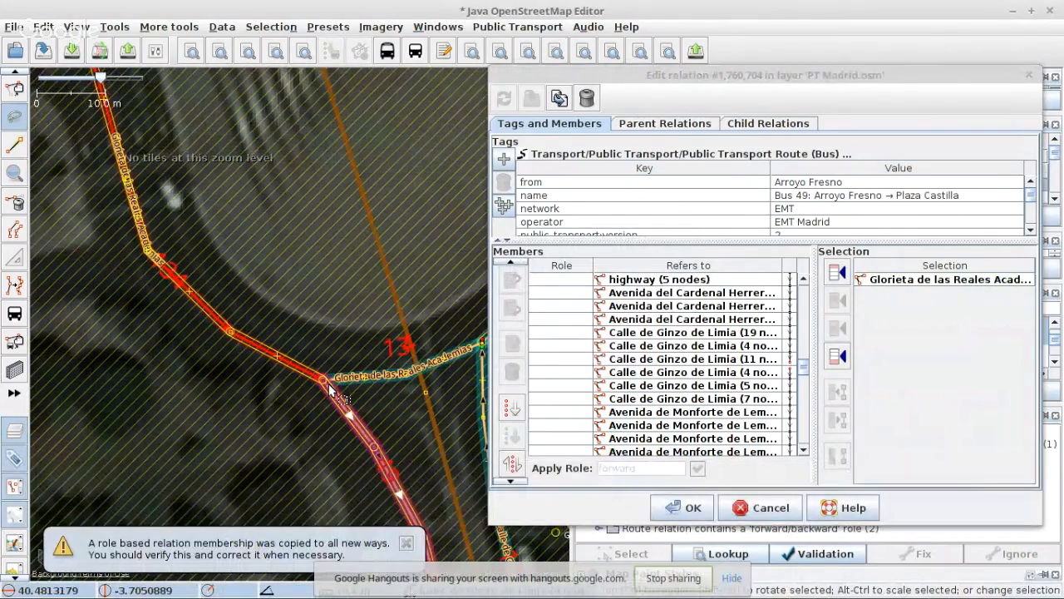
pyautogui.click(690, 358)
pyautogui.click(827, 337)
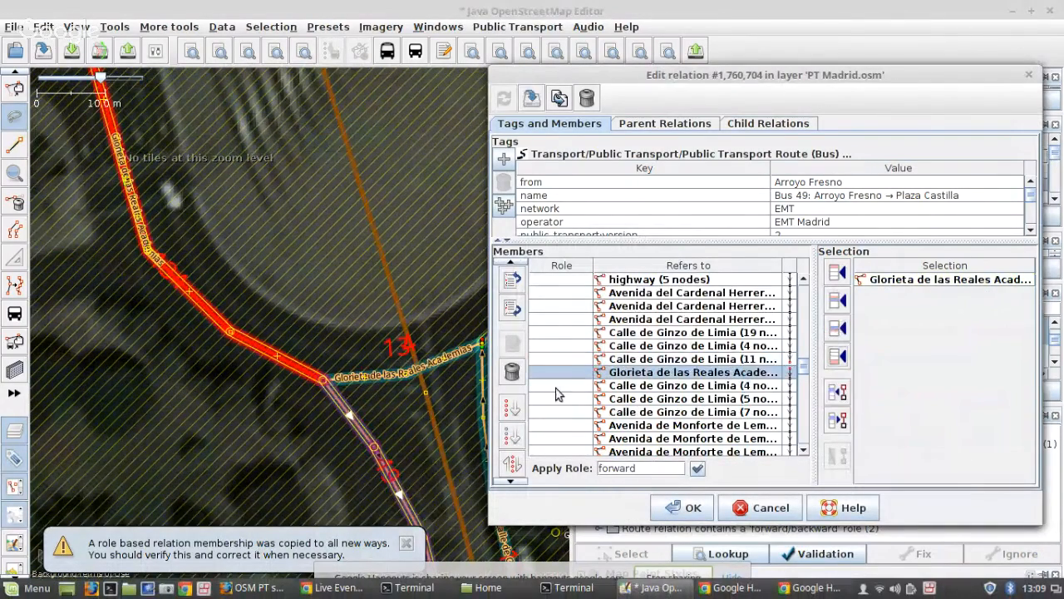
# - Zoom to the gap after Calle de Ginzo de Limia (11 nodes) and insert the roundabout section starting at the northern junction there
pyautogui.rightClick(618, 366)
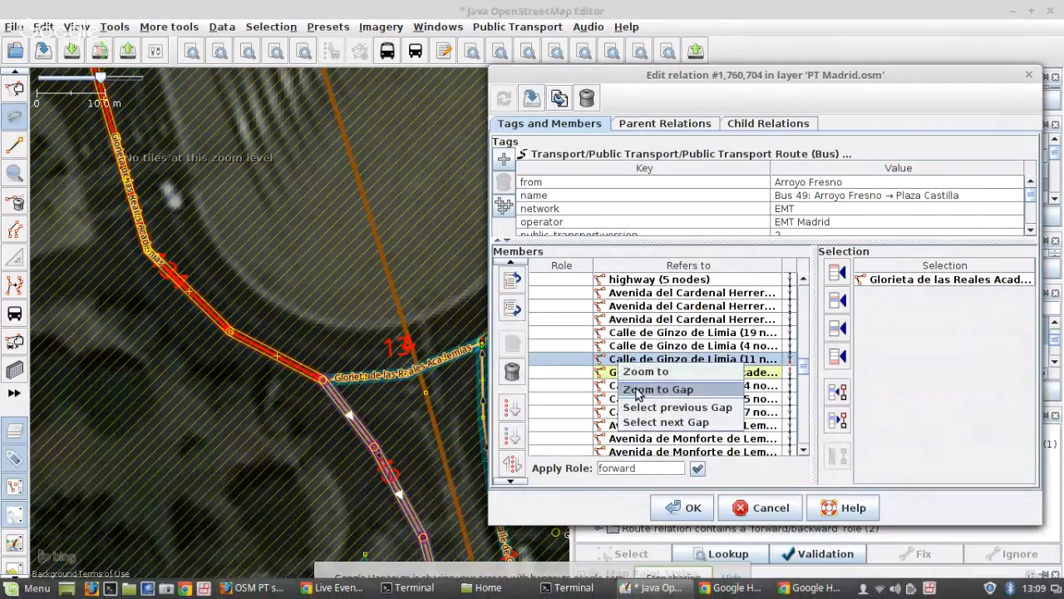
pyautogui.click(575, 388)
pyautogui.scroll(4, 282, 337)
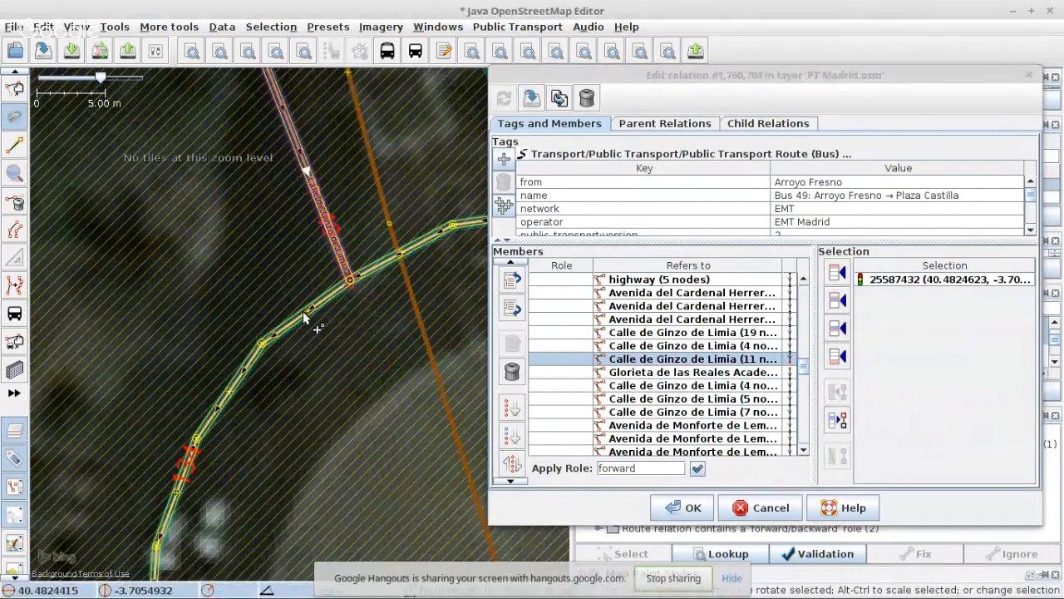
pyautogui.click(303, 312)
pyautogui.click(838, 329)
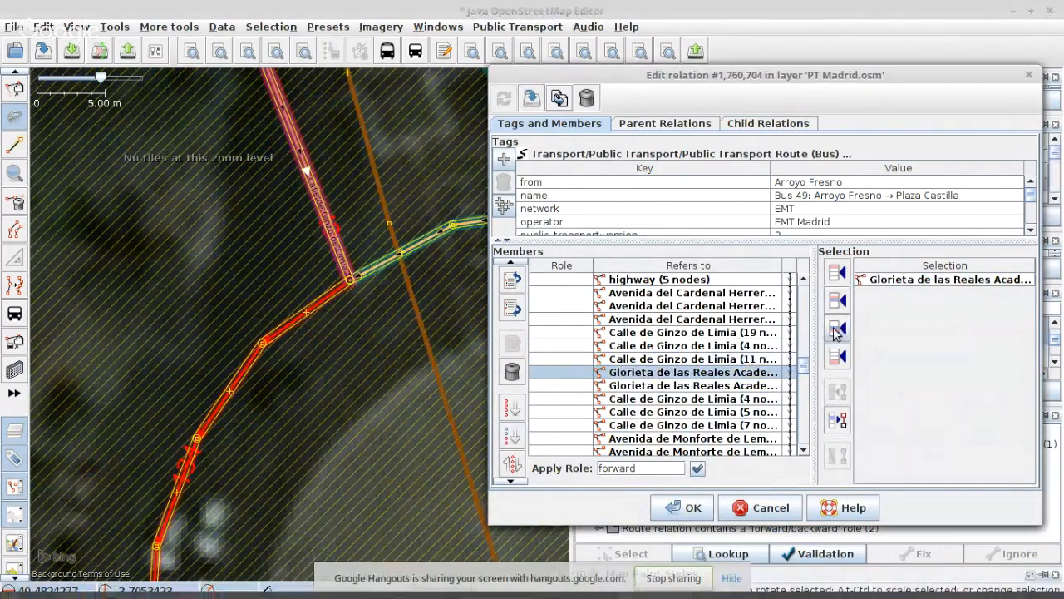
pyautogui.scroll(-2, 647, 378)
pyautogui.scroll(10, 647, 379)
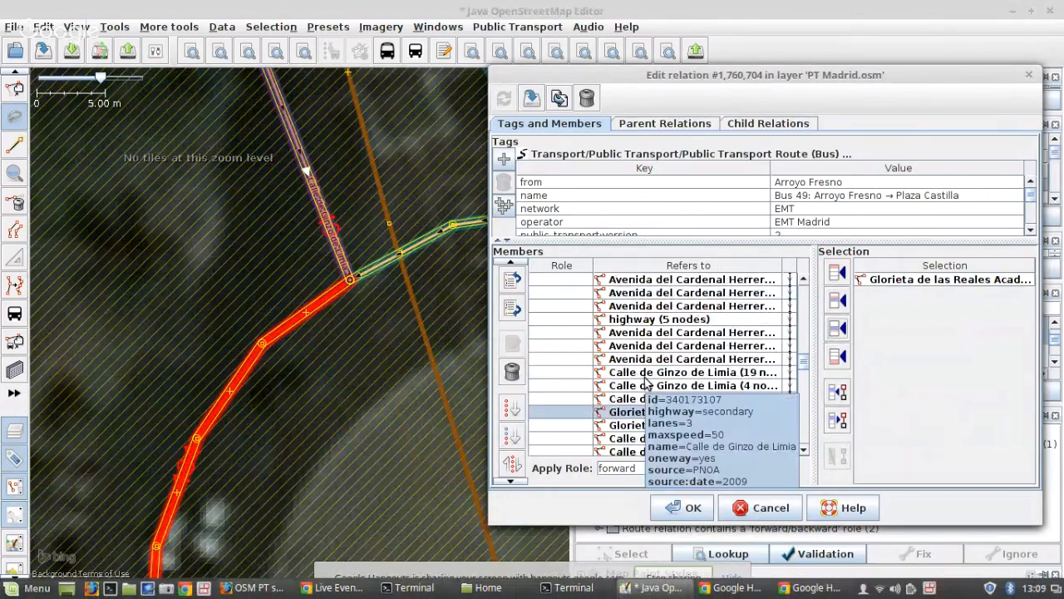
pyautogui.scroll(3, 647, 380)
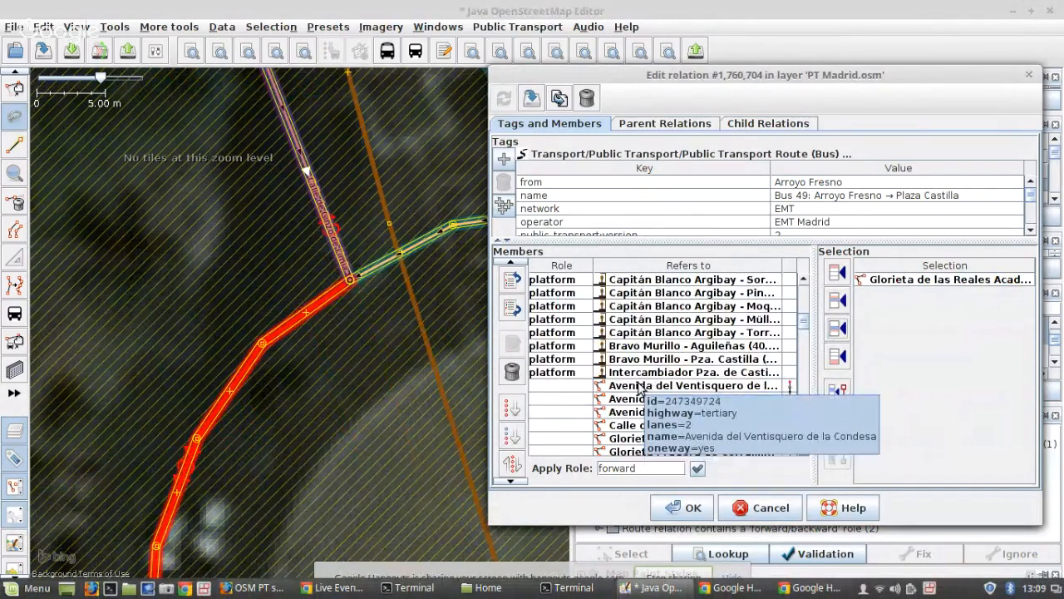
# - Apply the relation changes and add a stop position on Avenida del Ventisquero de la Condesa beside the Ventisquero Condesa - Collado Tirobarra platform
pyautogui.rightClick(637, 386)
pyautogui.click(656, 394)
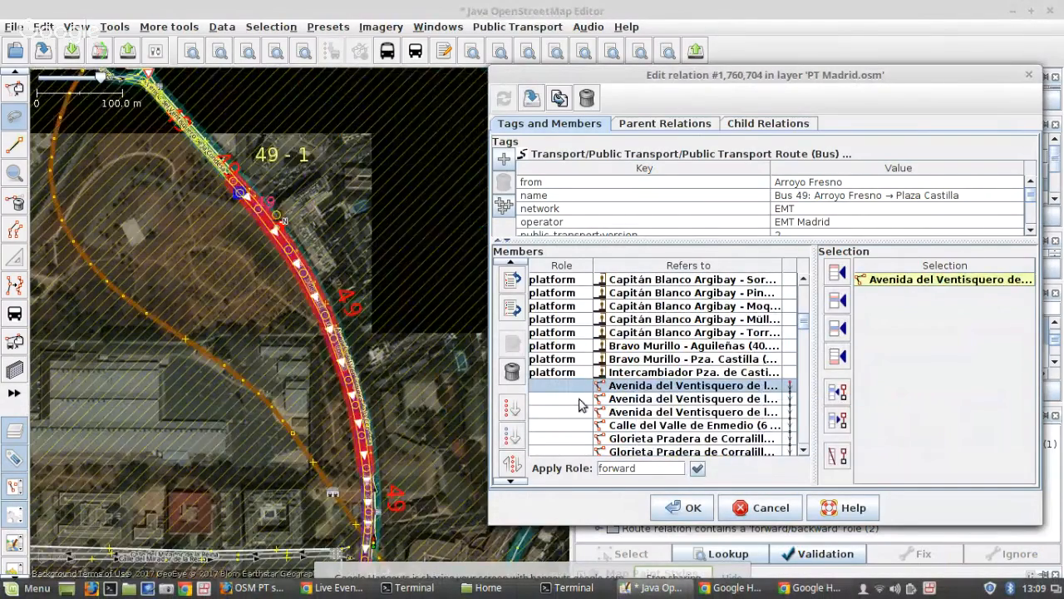
pyautogui.scroll(5, 244, 191)
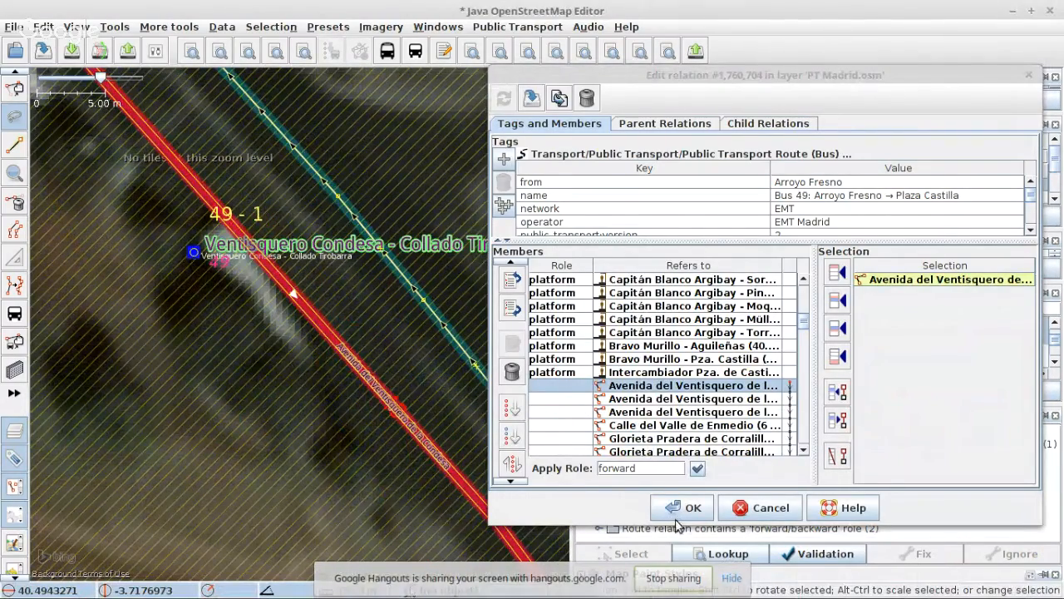
pyautogui.click(680, 509)
pyautogui.click(532, 98)
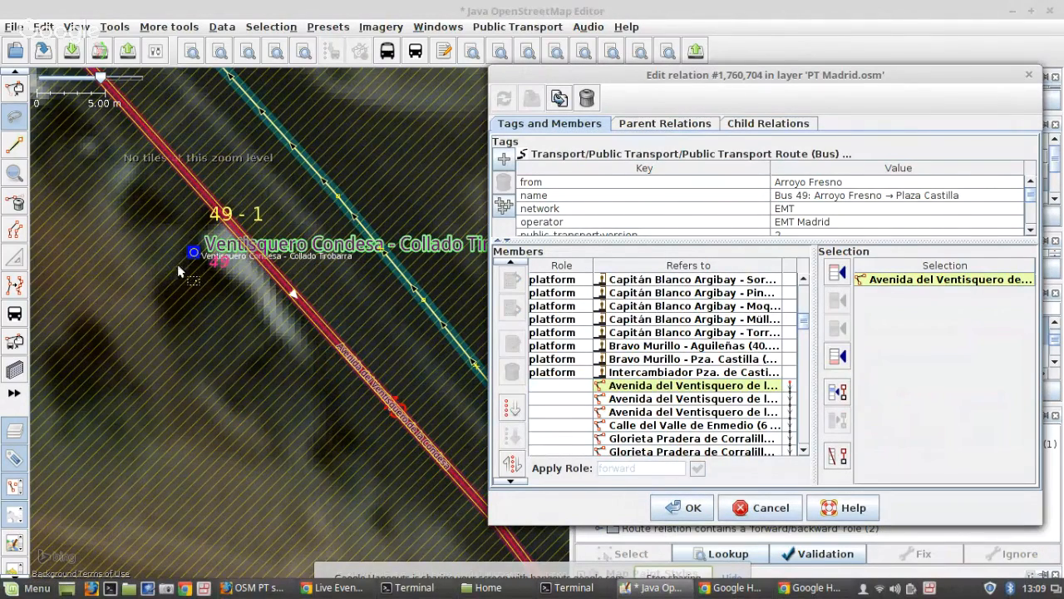
pyautogui.click(14, 313)
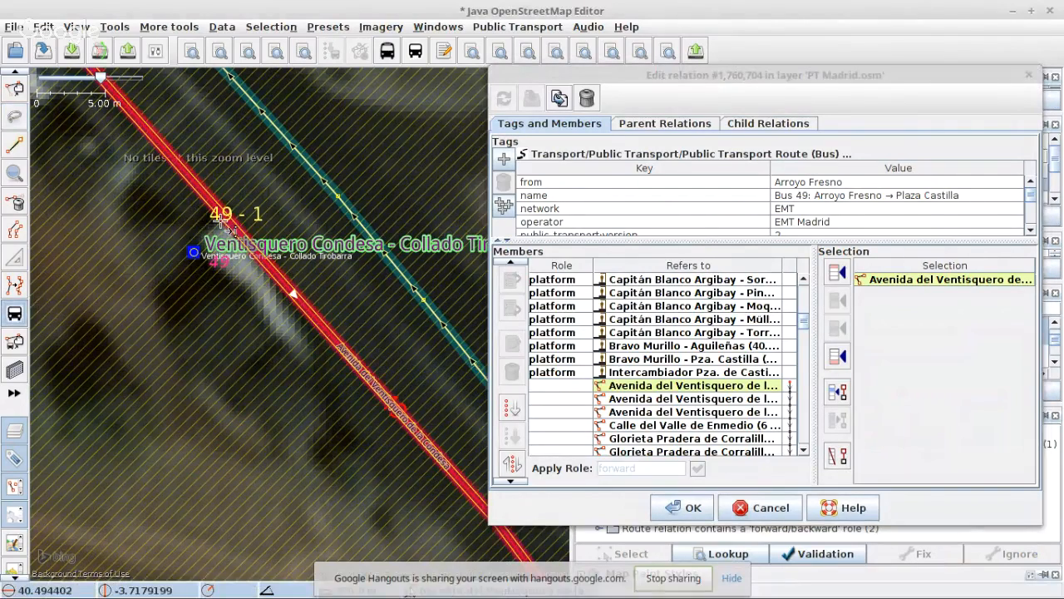
pyautogui.click(232, 226)
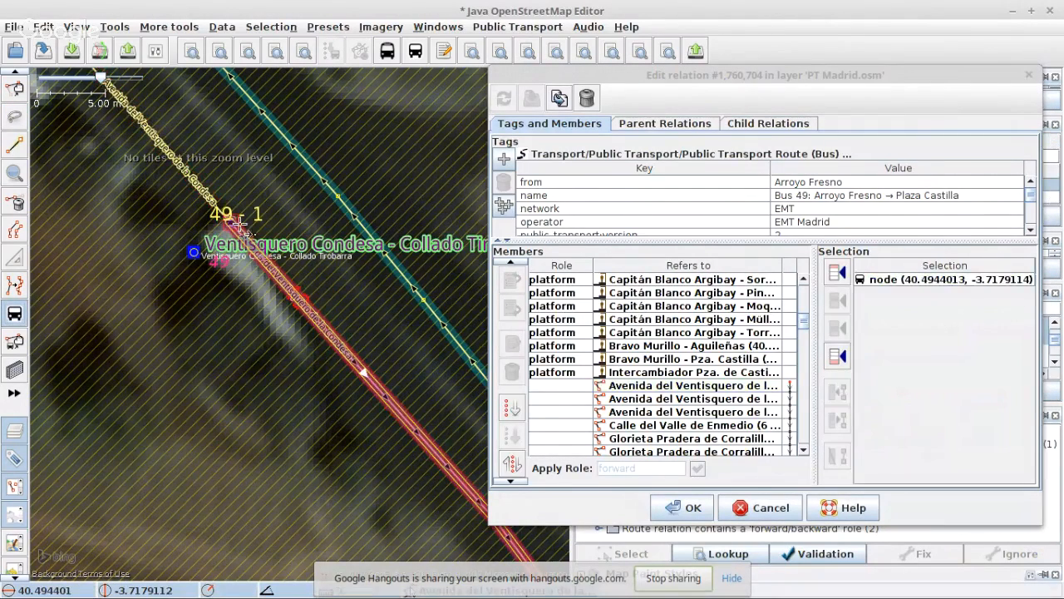
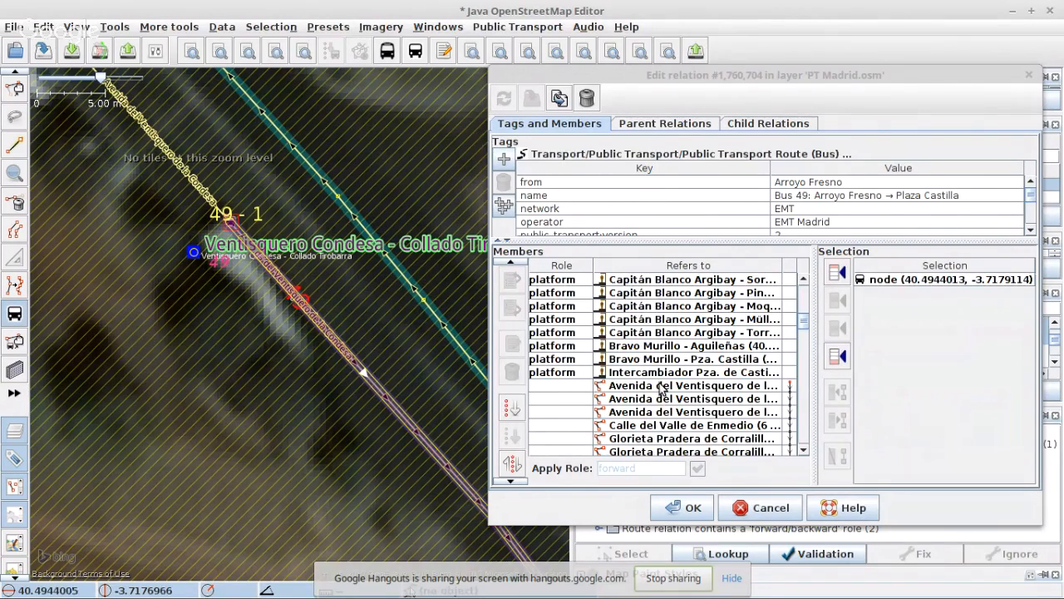
# - Make the route's end node near the Intercambiador Pza. de Castilla platform a bus stop position and close the relation editor
pyautogui.rightClick(596, 374)
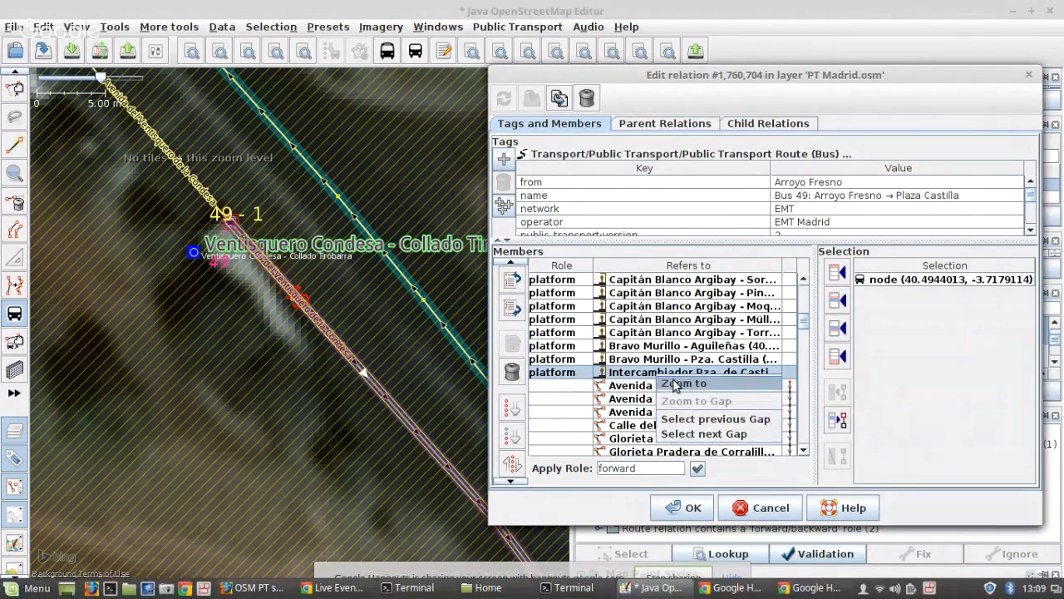
pyautogui.click(624, 382)
pyautogui.scroll(5, 166, 281)
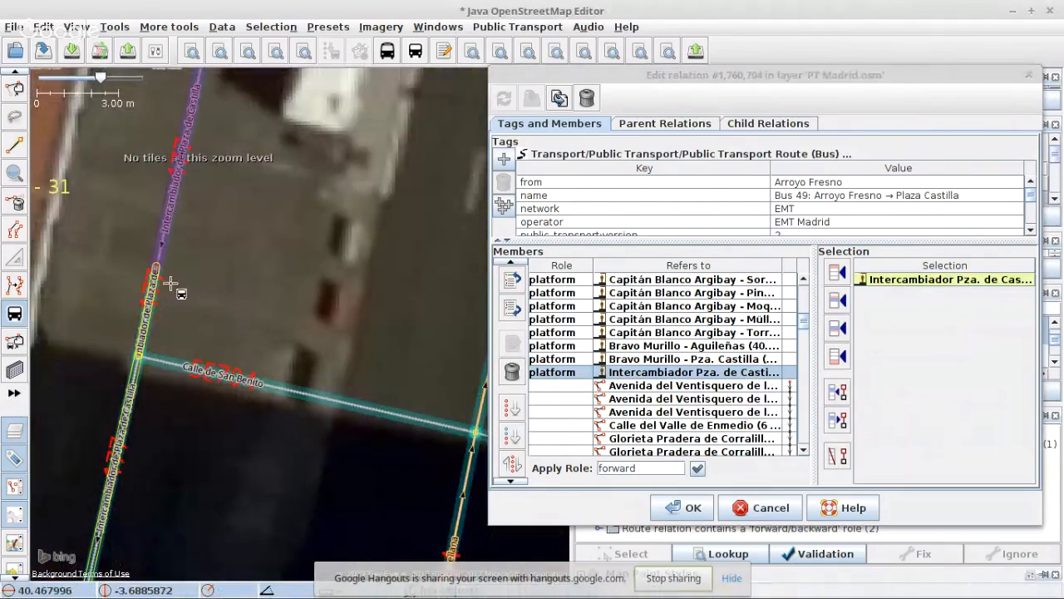
pyautogui.press('s')
pyautogui.click(155, 268)
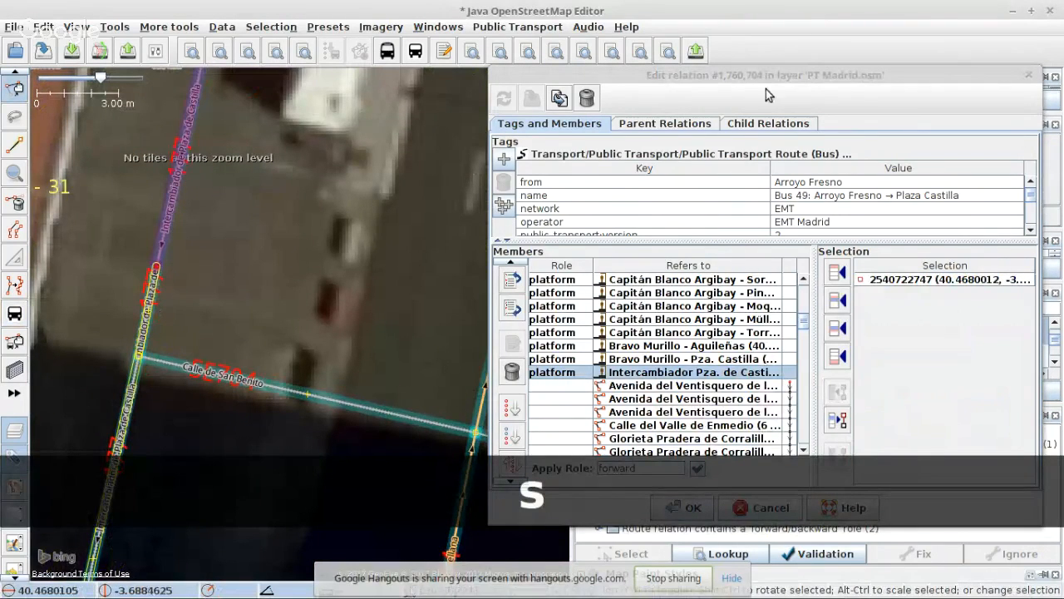
pyautogui.moveTo(779, 69); pyautogui.dragTo(651, 321)
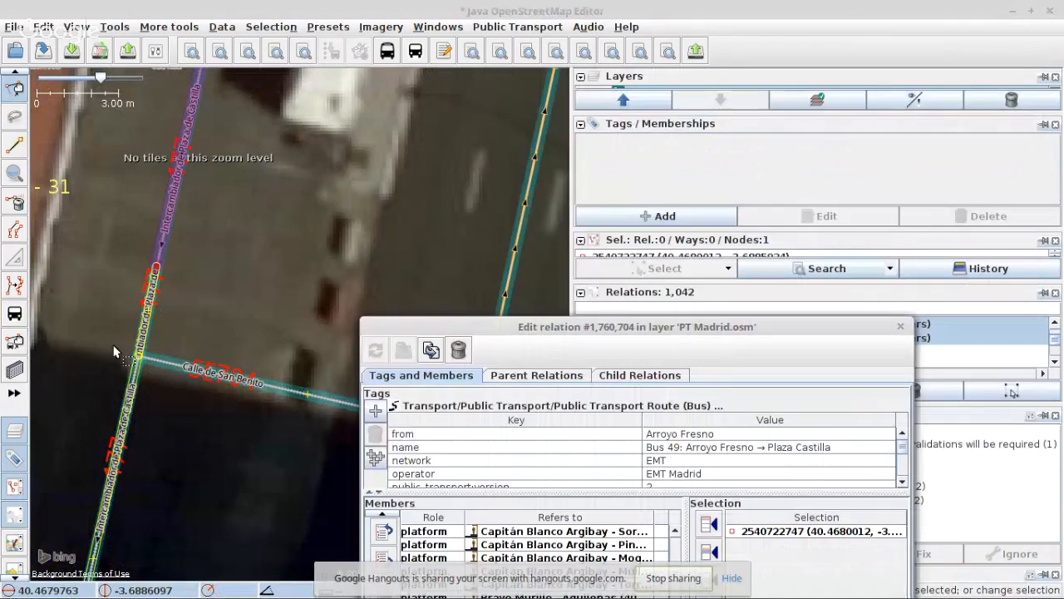
pyautogui.click(156, 269)
pyautogui.press('s')
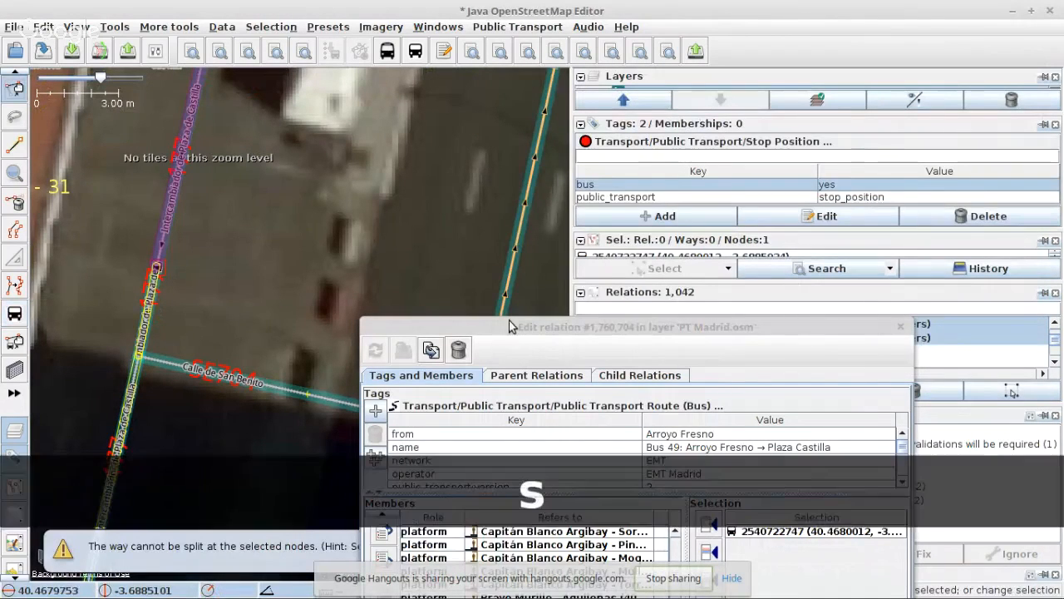
pyautogui.moveTo(513, 326); pyautogui.dragTo(614, 82)
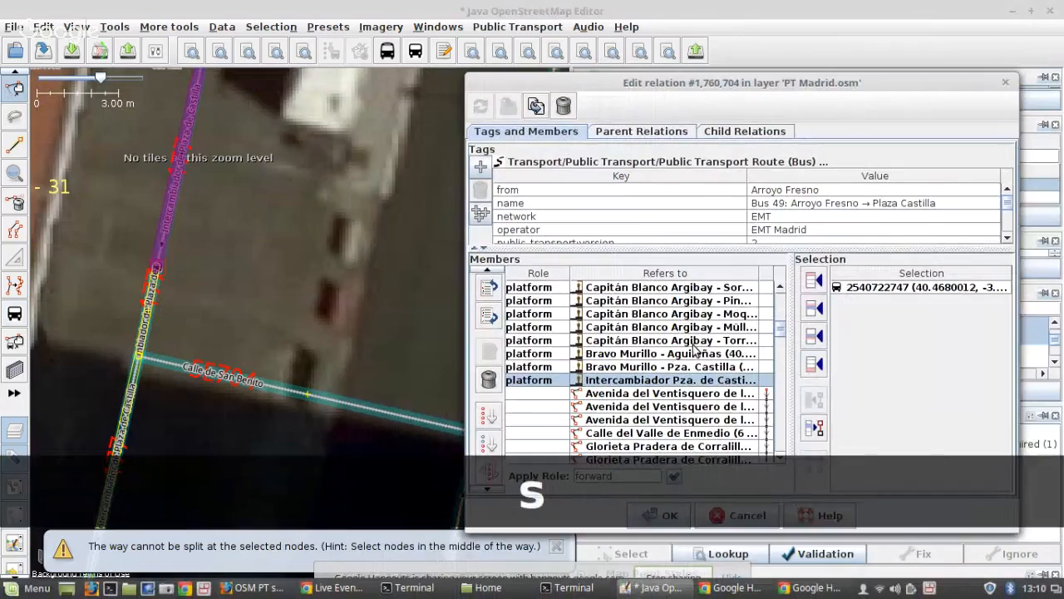
pyautogui.click(669, 515)
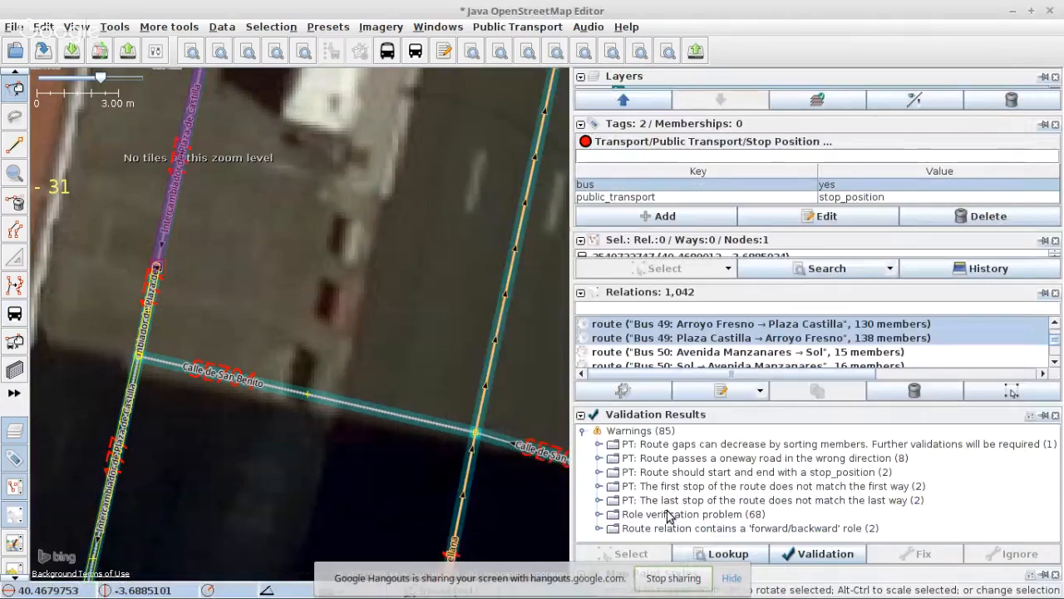
# - Revalidate both Bus 49 relations and start fixing the first wrong-direction oneway warning for Plaza Castilla → Arroyo Fresno
pyautogui.rightClick(677, 341)
pyautogui.click(720, 349)
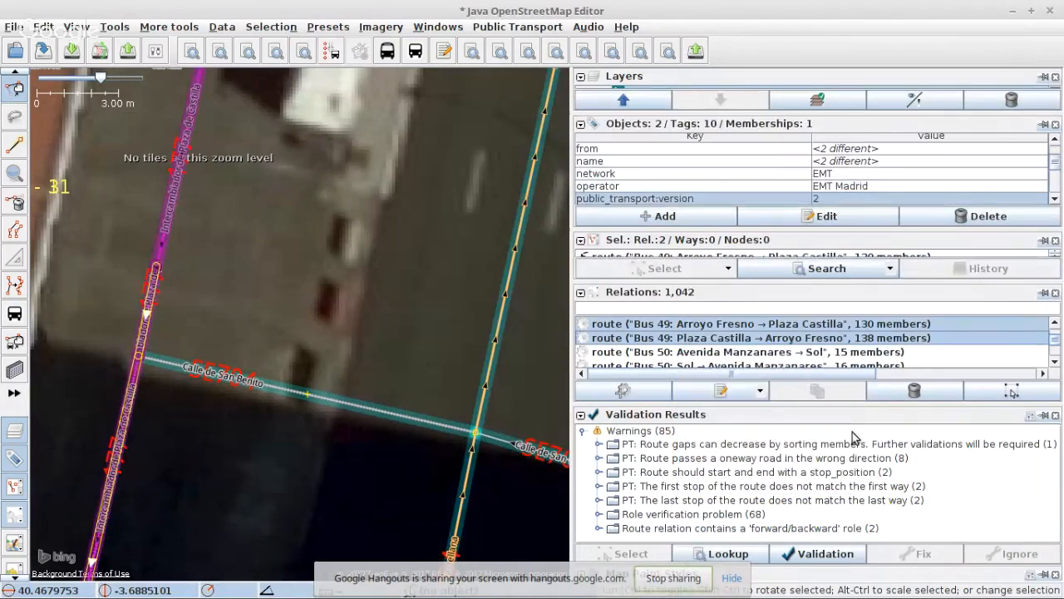
pyautogui.click(826, 554)
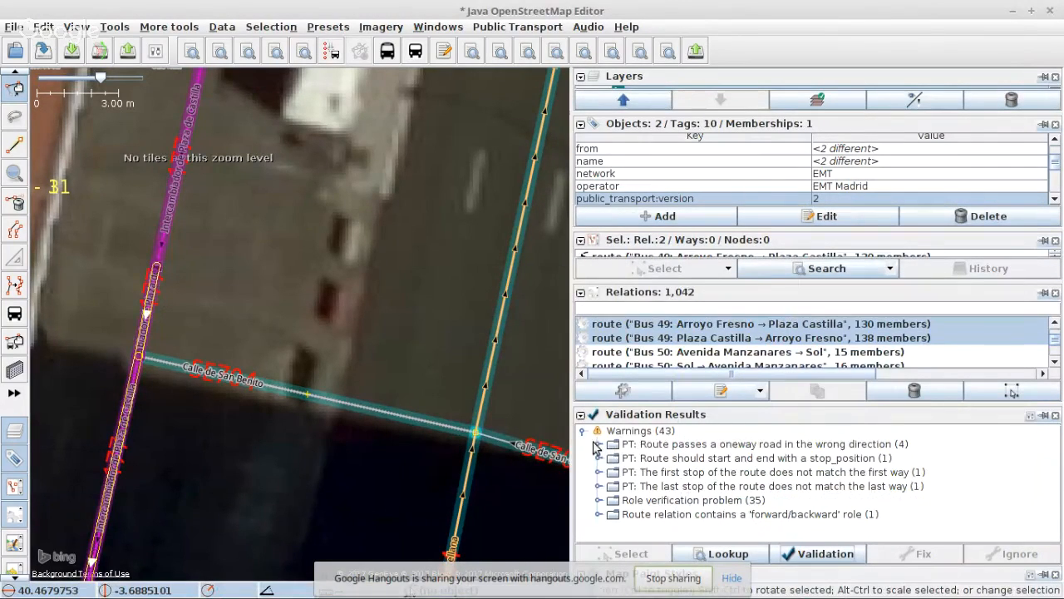
pyautogui.click(598, 445)
pyautogui.click(695, 457)
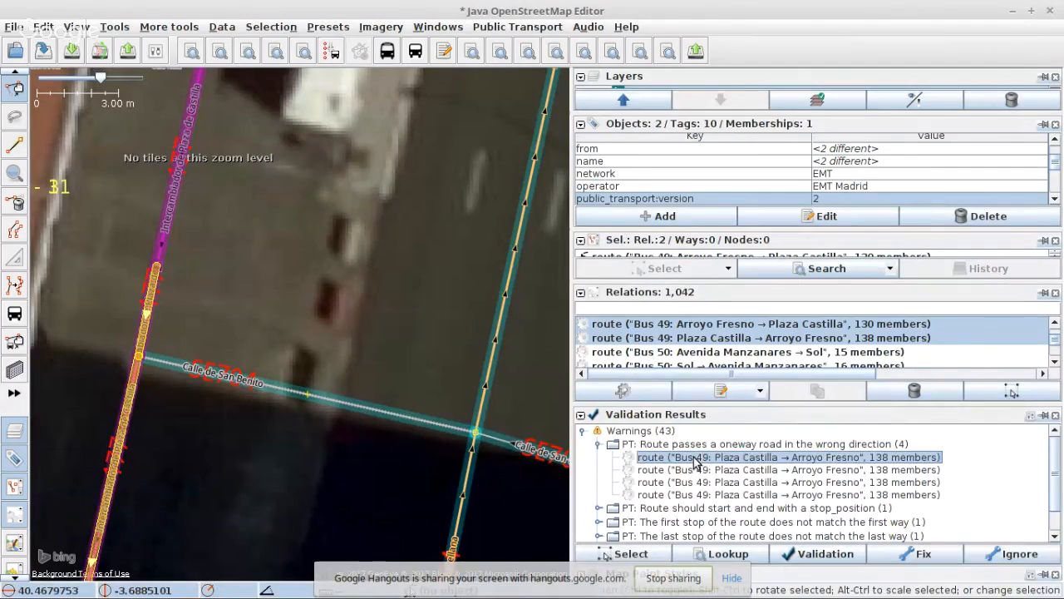
pyautogui.click(920, 555)
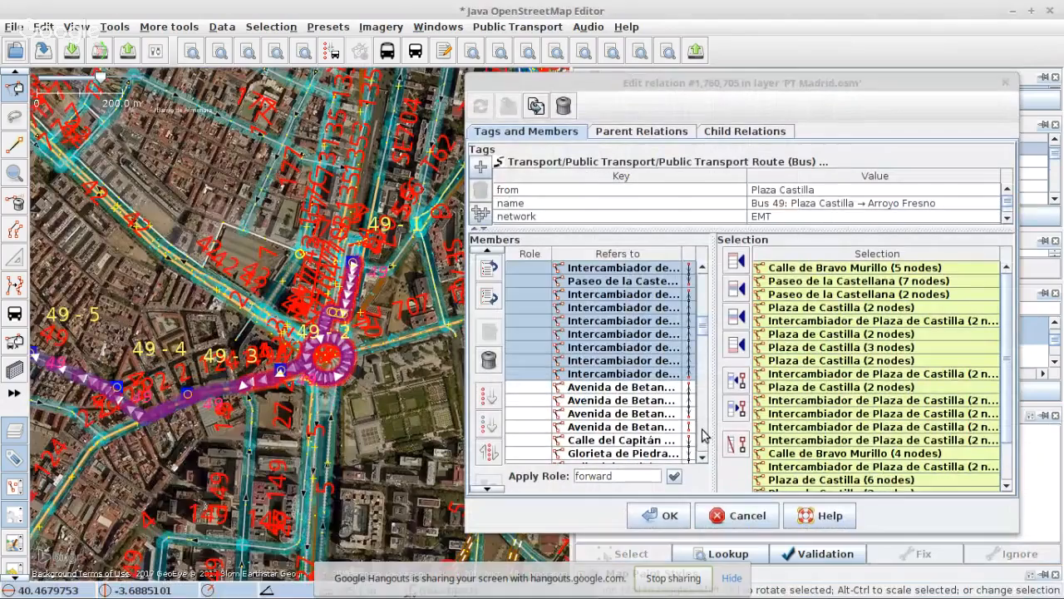
# - Zoom to the first Intercambiador Pza. de Castilla platform and select the two-node starting way beside it
pyautogui.scroll(3, 665, 323)
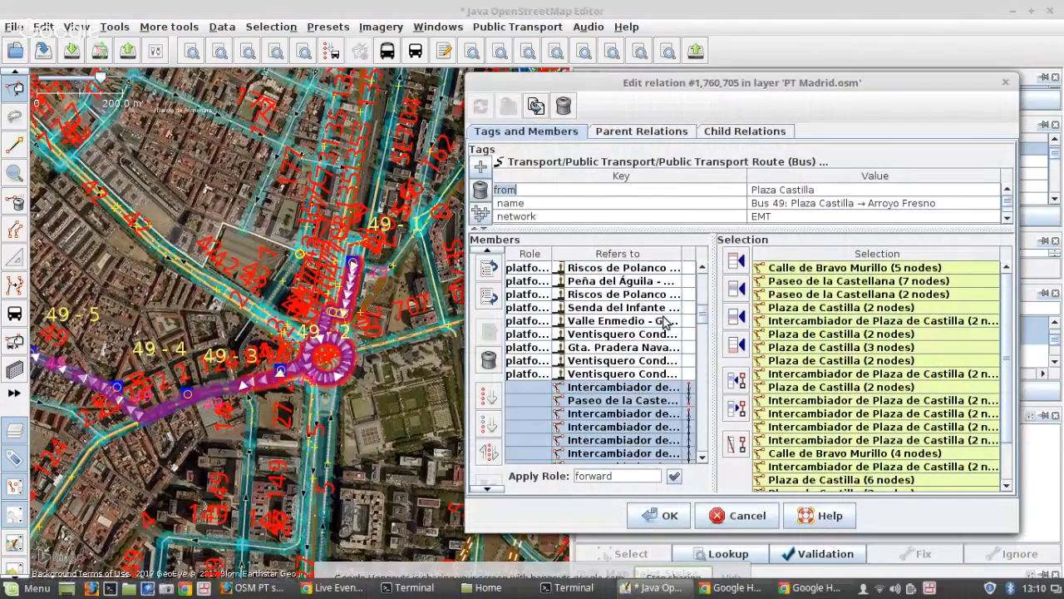
pyautogui.scroll(3, 665, 322)
pyautogui.click(579, 269)
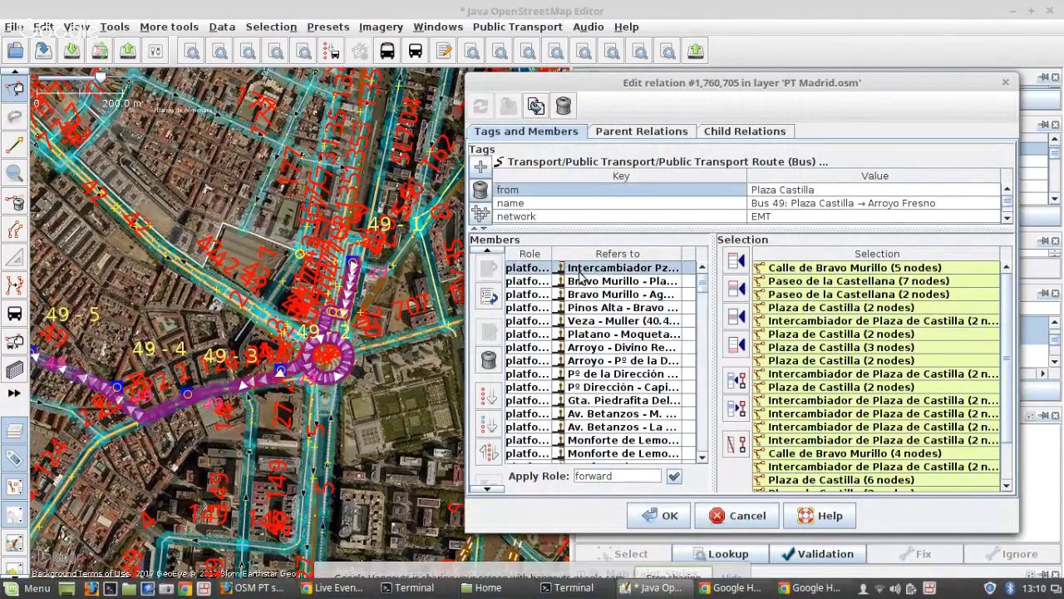
pyautogui.rightClick(581, 275)
pyautogui.click(605, 283)
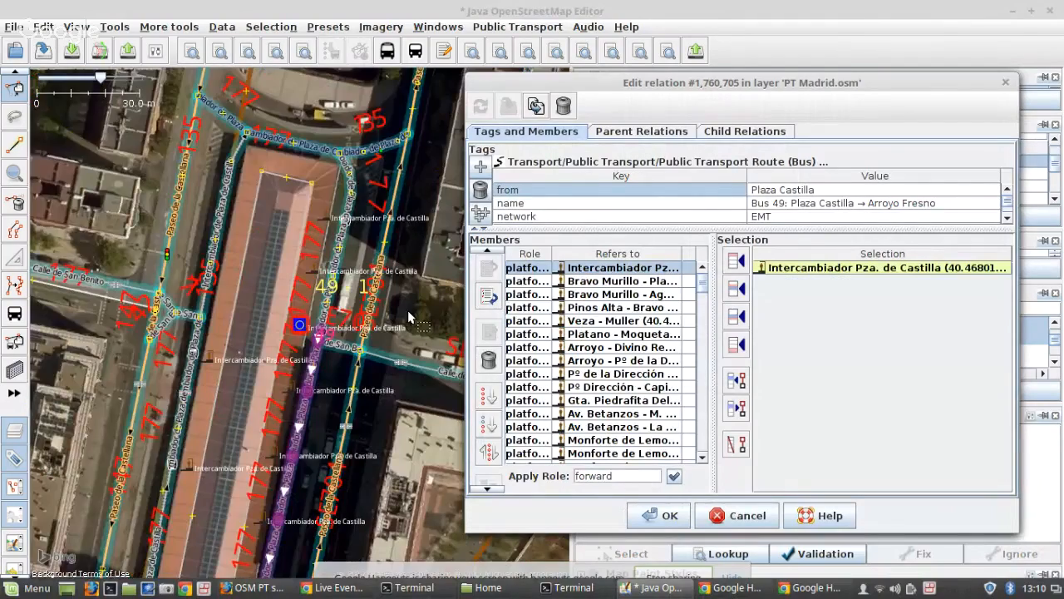
pyautogui.scroll(6, 314, 340)
pyautogui.click(359, 272)
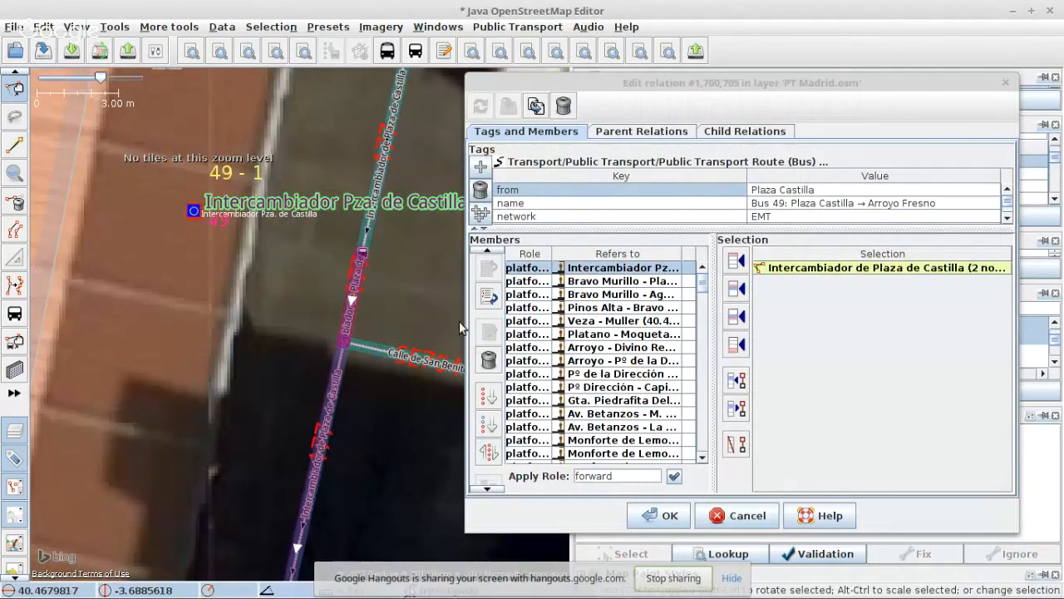
# - Reverse the order of the members from the first Intercambiador de Plaza de Castilla way to the starting way, and sort the members below
pyautogui.scroll(-1, 622, 376)
pyautogui.scroll(-6, 621, 376)
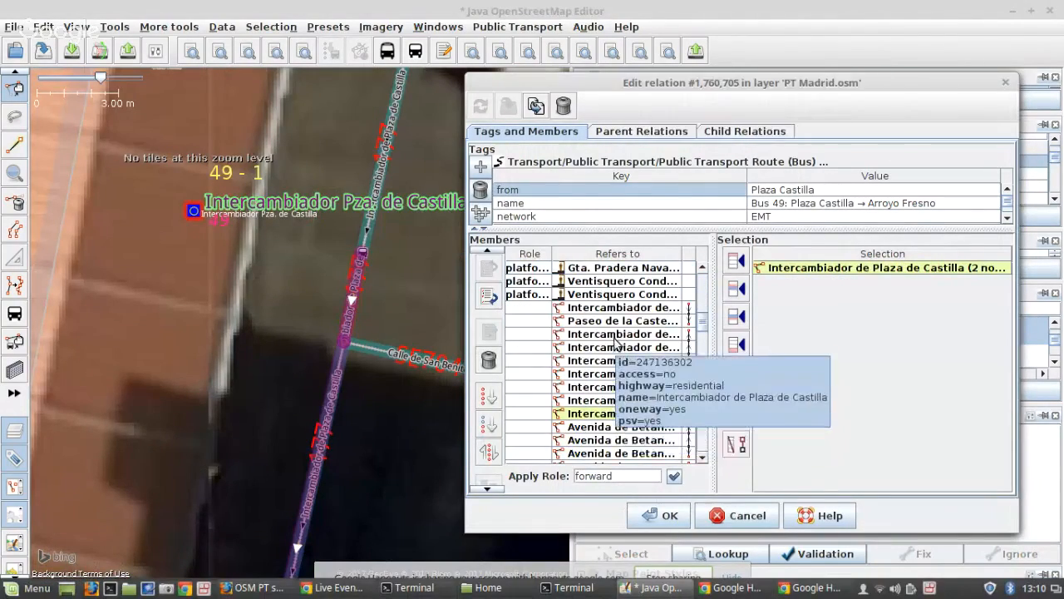
pyautogui.click(593, 415)
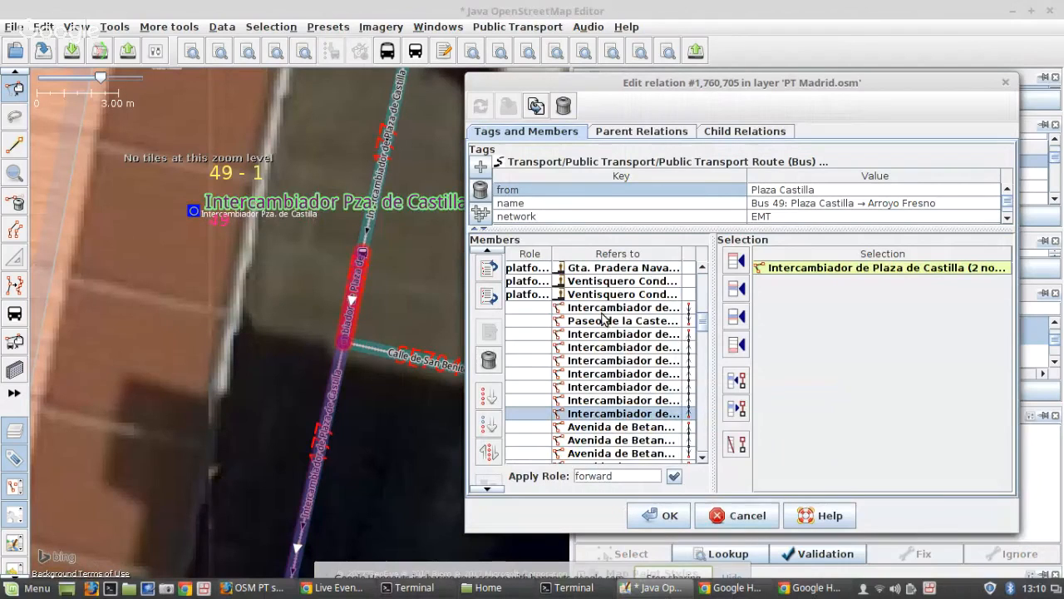
pyautogui.keyDown('shift'); pyautogui.click(590, 312); pyautogui.keyUp('shift')
pyautogui.click(495, 422)
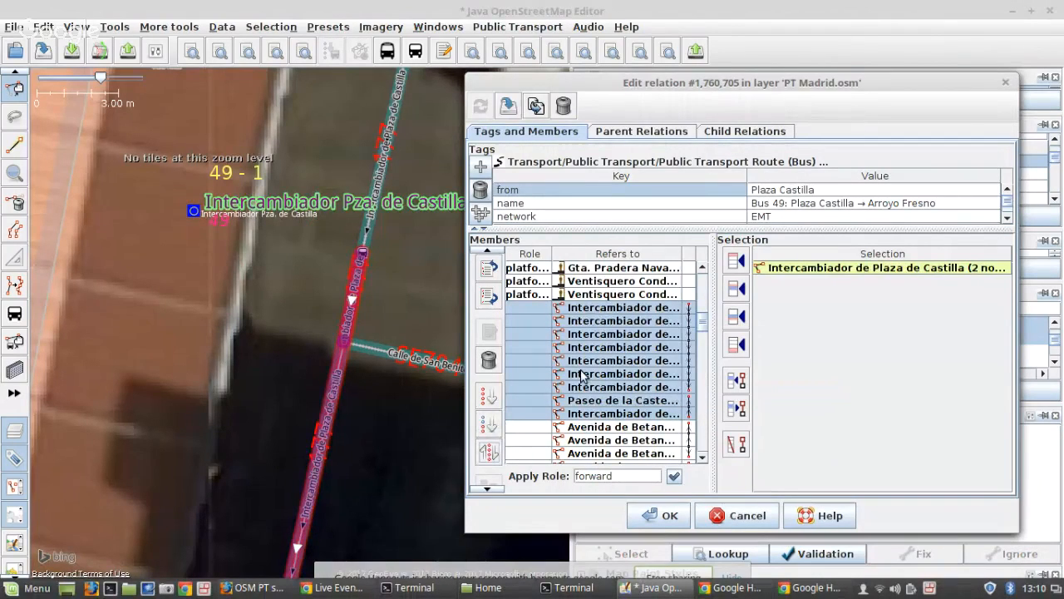
pyautogui.click(491, 425)
# - Zoom to the gap among the Plaza de Castilla members and select the three-node roundabout section on the map
pyautogui.scroll(-4, 649, 399)
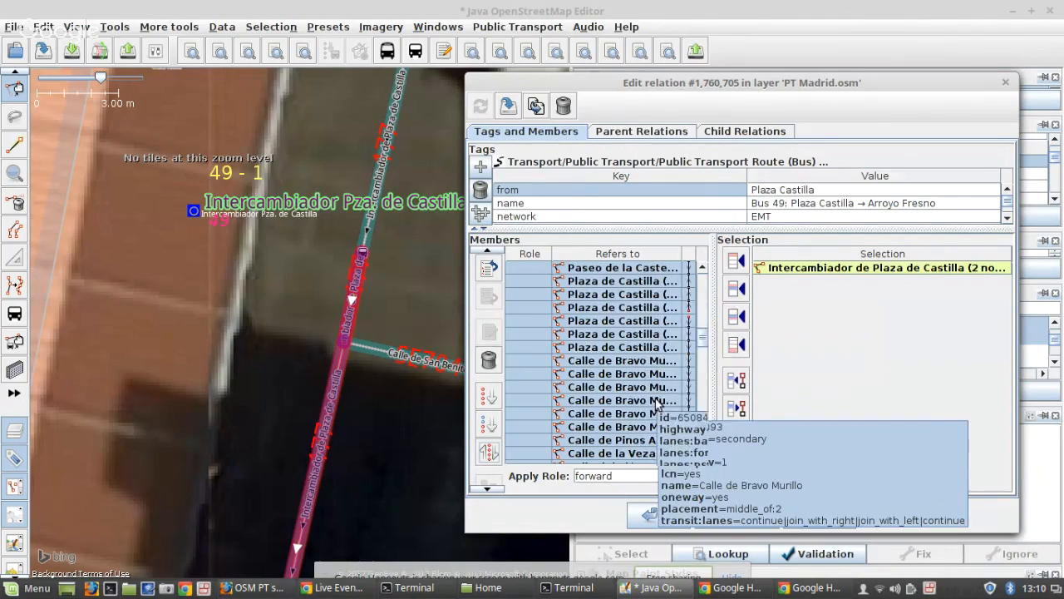
pyautogui.rightClick(627, 307)
pyautogui.click(661, 332)
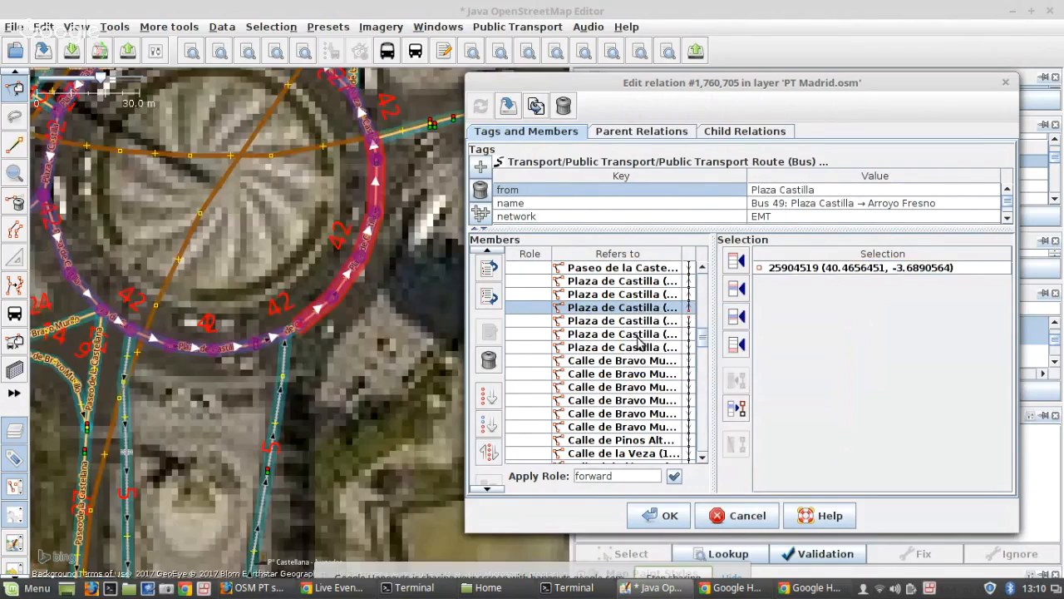
pyautogui.scroll(-2, 316, 366)
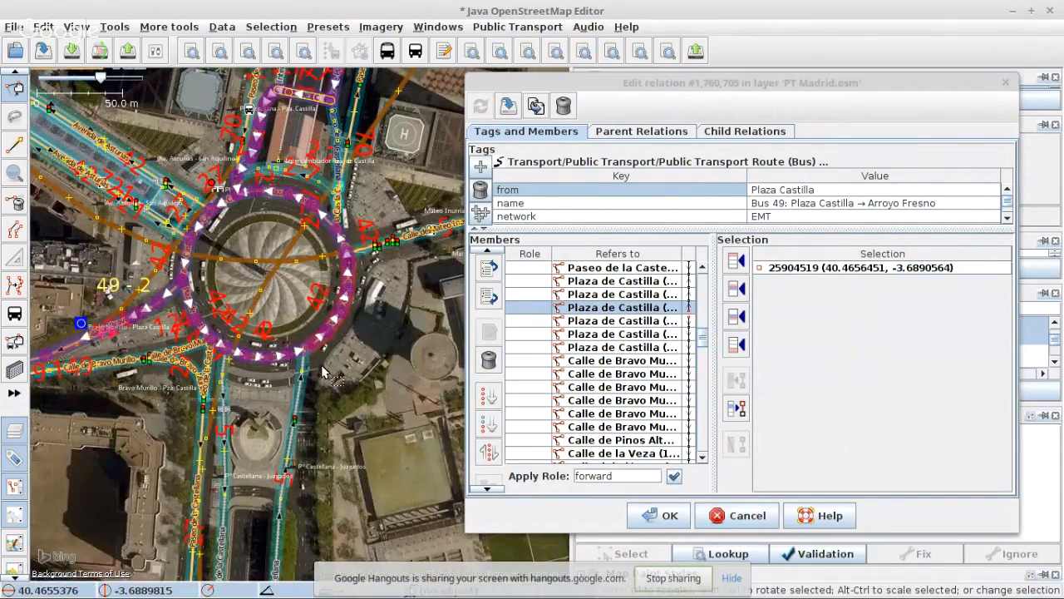
pyautogui.scroll(4, 193, 301)
pyautogui.click(193, 301)
pyautogui.scroll(-2, 193, 301)
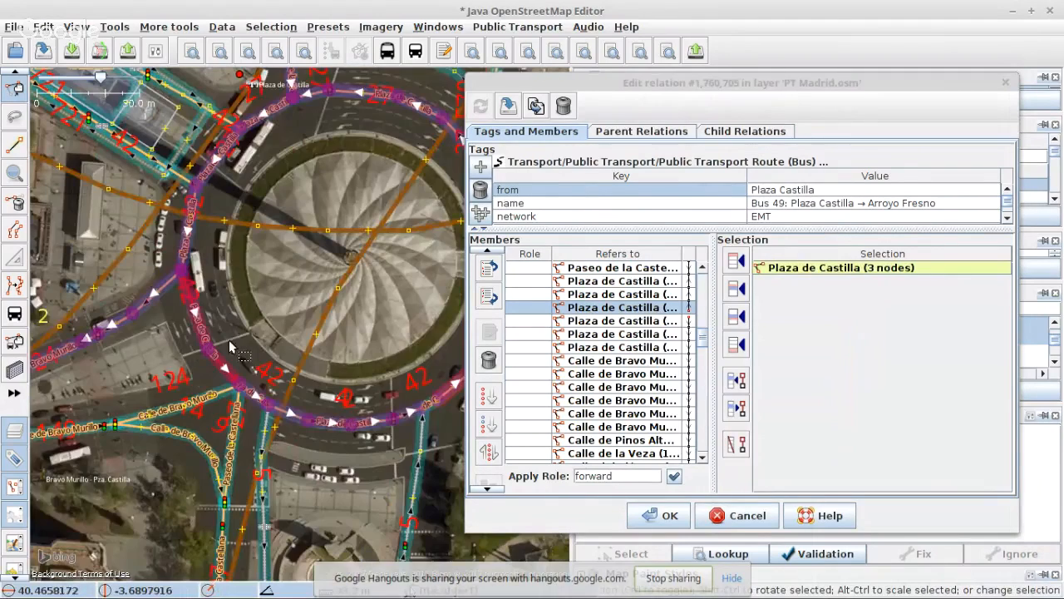
# - Add the five-node northern and six-node southeastern Plaza de Castilla roundabout sections to the selection
pyautogui.scroll(2, 320, 158)
pyautogui.keyDown('shift'); pyautogui.click(304, 102); pyautogui.keyUp('shift')
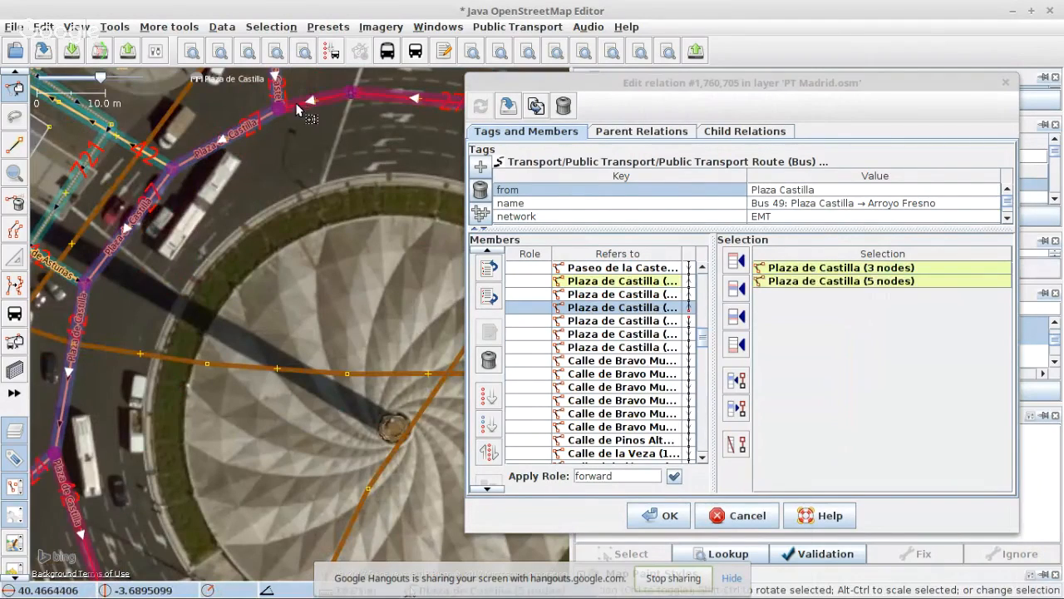
pyautogui.scroll(-3, 223, 131)
pyautogui.scroll(-2, 223, 132)
pyautogui.scroll(5, 333, 257)
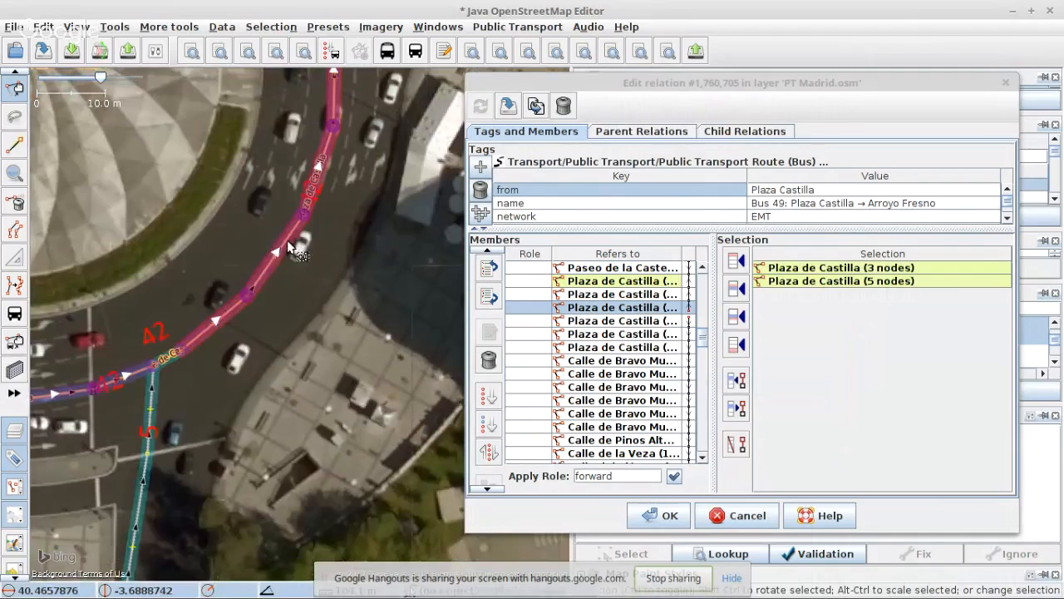
pyautogui.keyDown('shift'); pyautogui.click(288, 242); pyautogui.keyUp('shift')
# - Check the Plaza de Castilla members and remove the first one listed between Glorieta de las Reales Academias and Calle de Ginzo de Limia
pyautogui.scroll(1, 647, 301)
pyautogui.scroll(1, 615, 354)
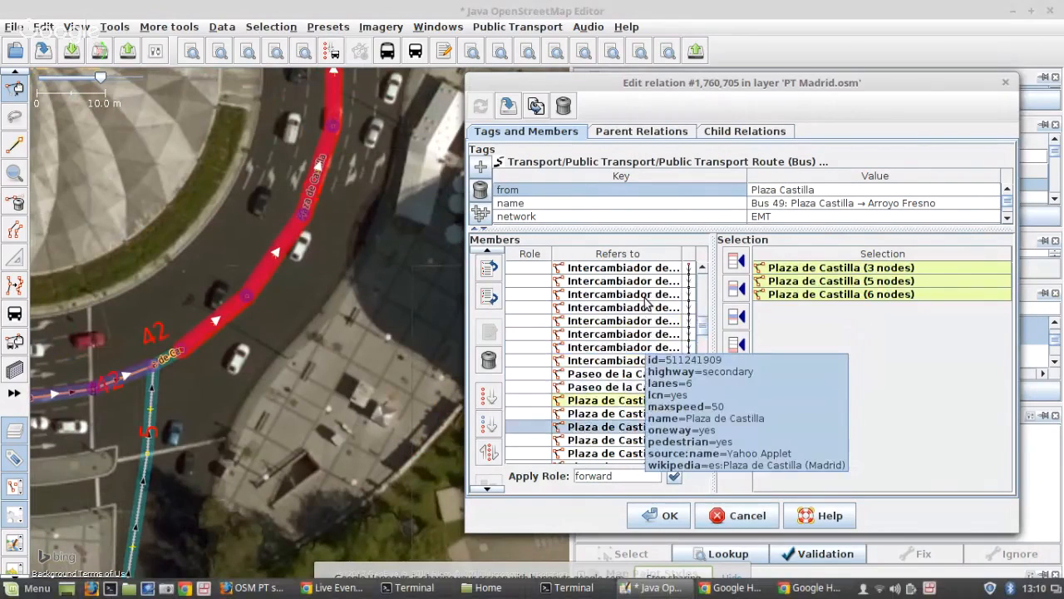
pyautogui.click(610, 360)
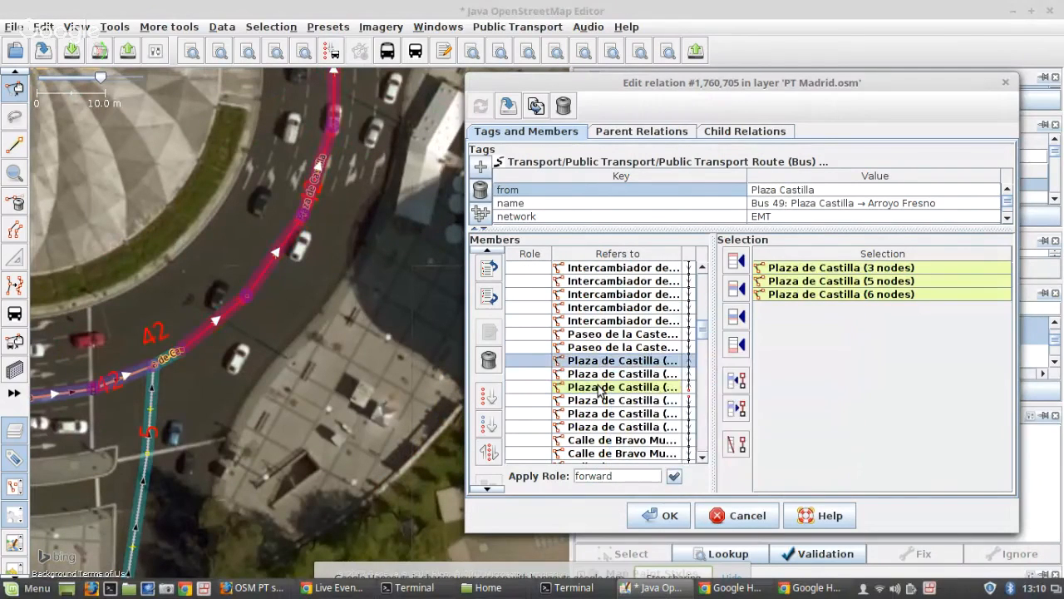
pyautogui.keyDown('shift'); pyautogui.click(601, 387); pyautogui.keyUp('shift')
pyautogui.scroll(-6, 597, 383)
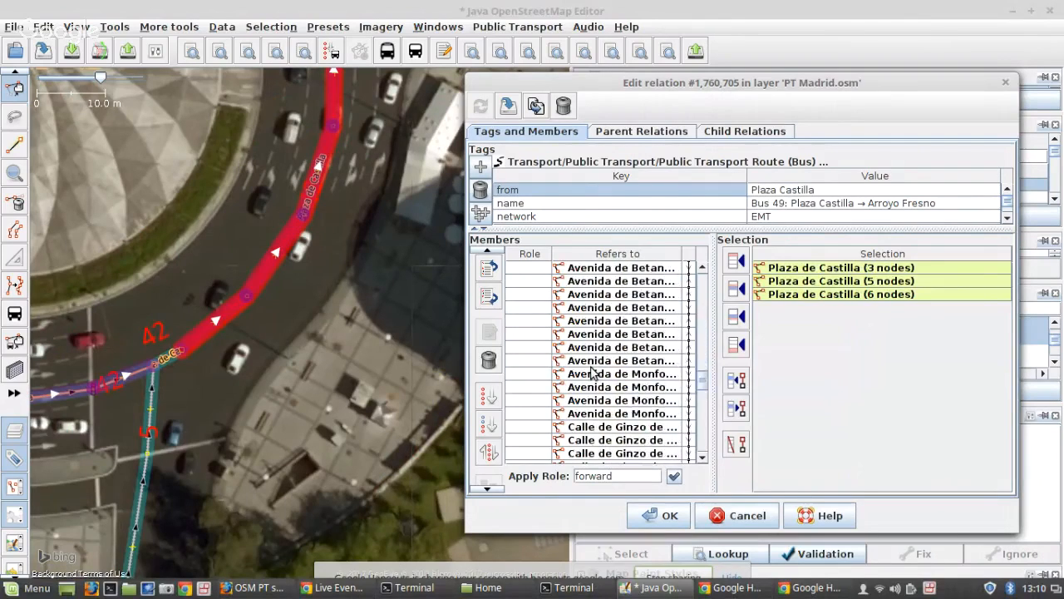
pyautogui.scroll(6, 592, 375)
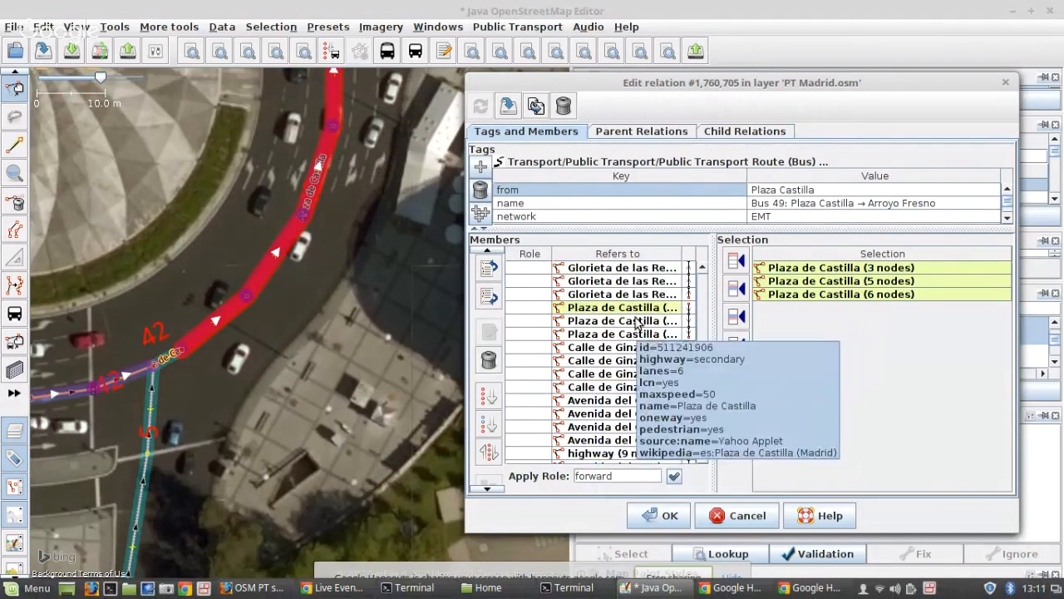
pyautogui.click(622, 308)
pyautogui.click(489, 359)
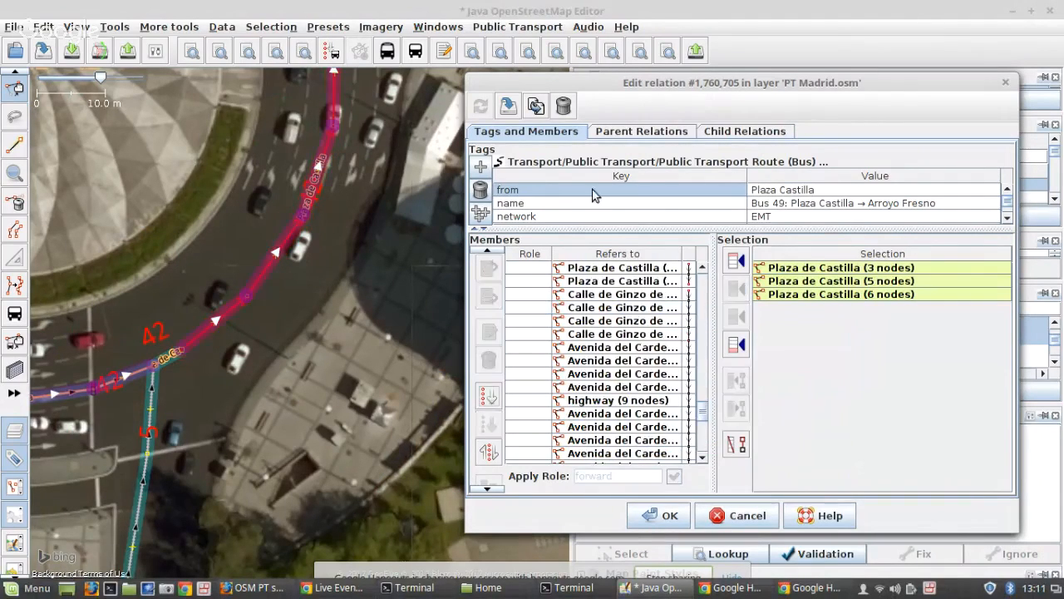
# - Apply the pending relation changes and select the two-node Paseo de la Castellana way beside the Plaza de Castilla roundabout on the map
pyautogui.click(508, 106)
pyautogui.scroll(-5, 266, 202)
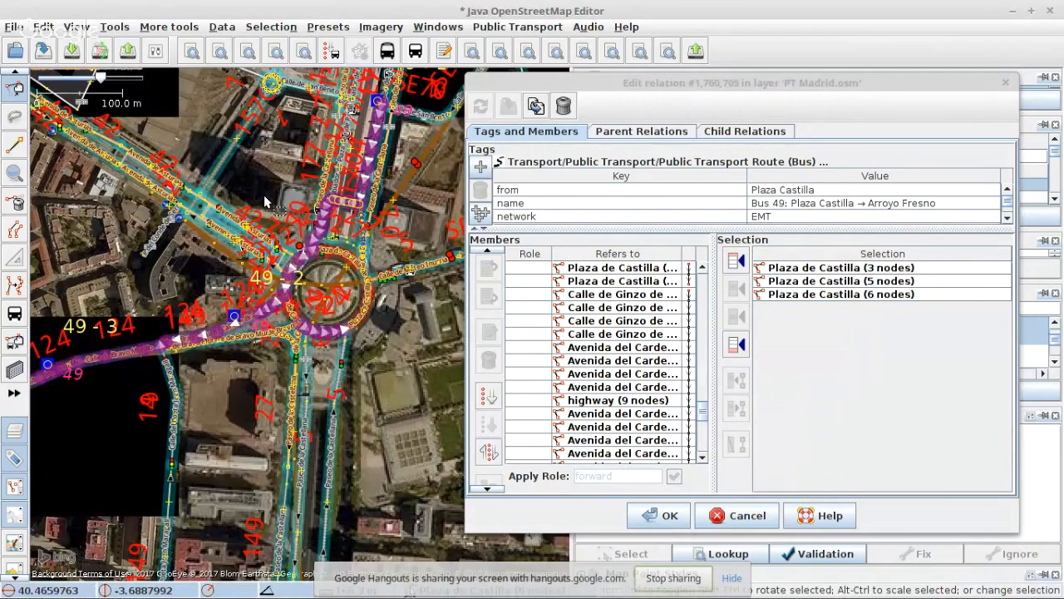
pyautogui.scroll(7, 279, 344)
pyautogui.click(279, 344)
pyautogui.scroll(3, 599, 337)
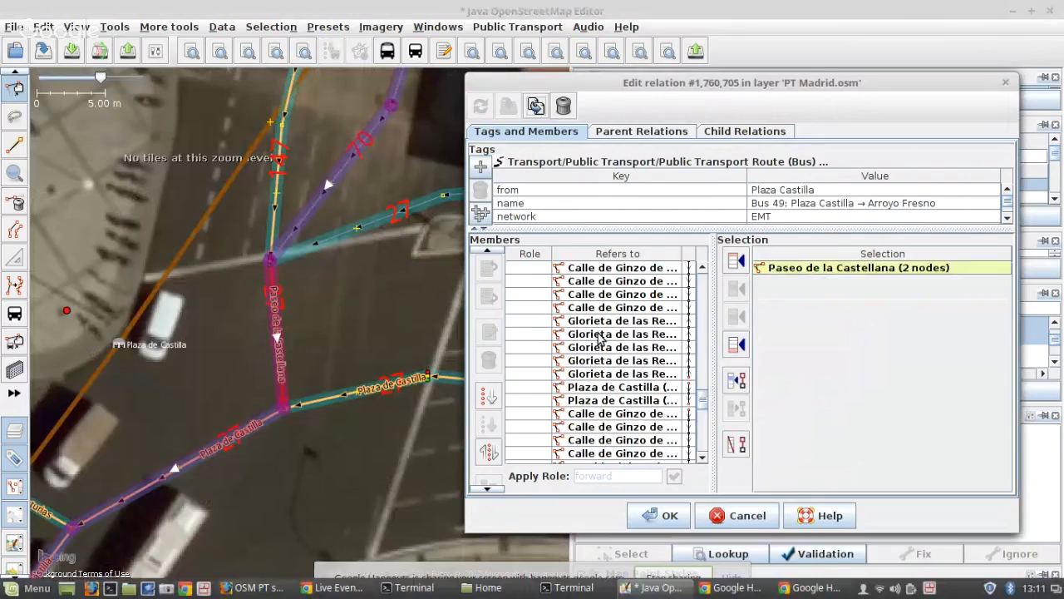
# - Sort all members below the second Paseo de la Castellana entry in the member list
pyautogui.scroll(3, 598, 336)
pyautogui.click(603, 387)
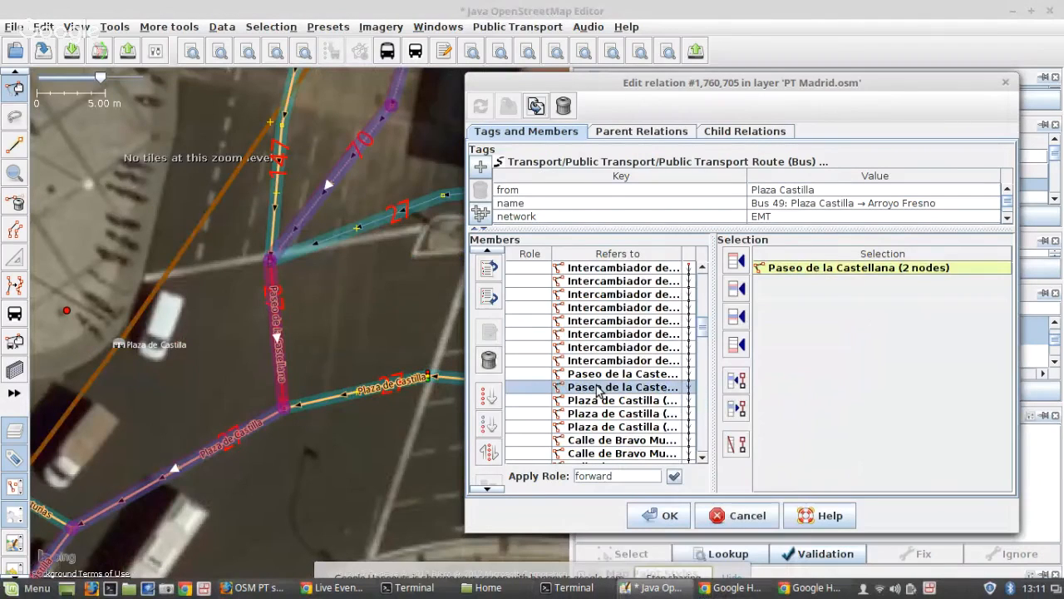
pyautogui.click(491, 430)
# - Zoom to the gap after the last Glorieta de las Reales Academias member and select the three-node and nine-node roundabout sections on the map
pyautogui.scroll(-9, 634, 415)
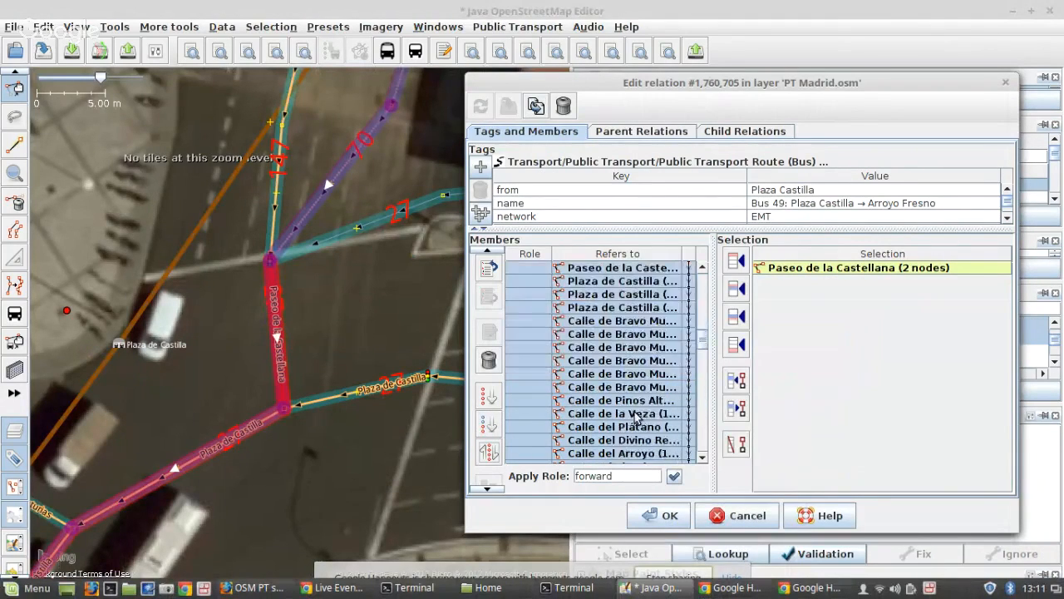
pyautogui.scroll(-6, 596, 407)
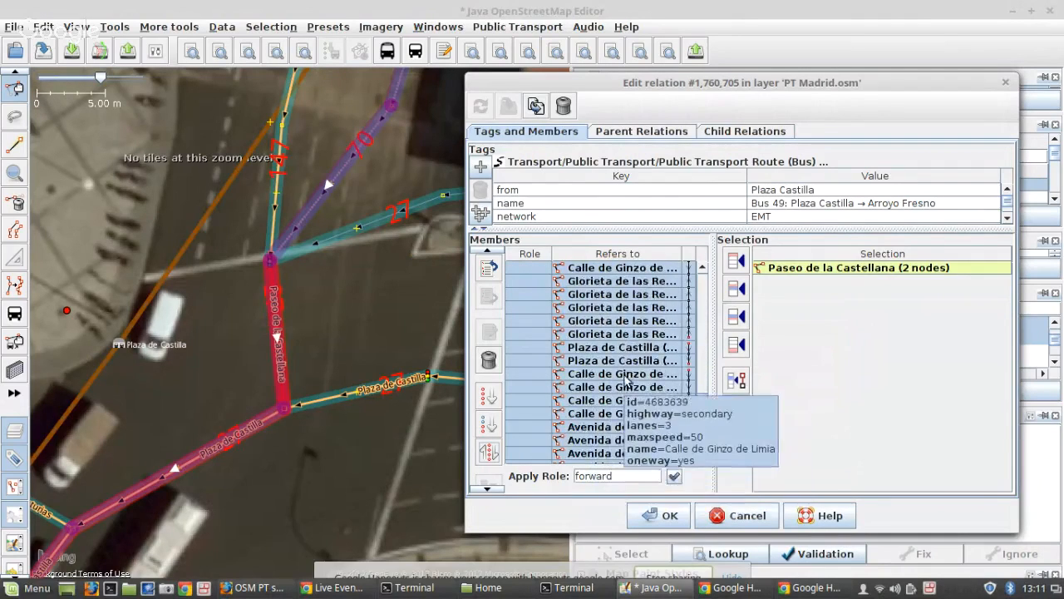
pyautogui.rightClick(611, 335)
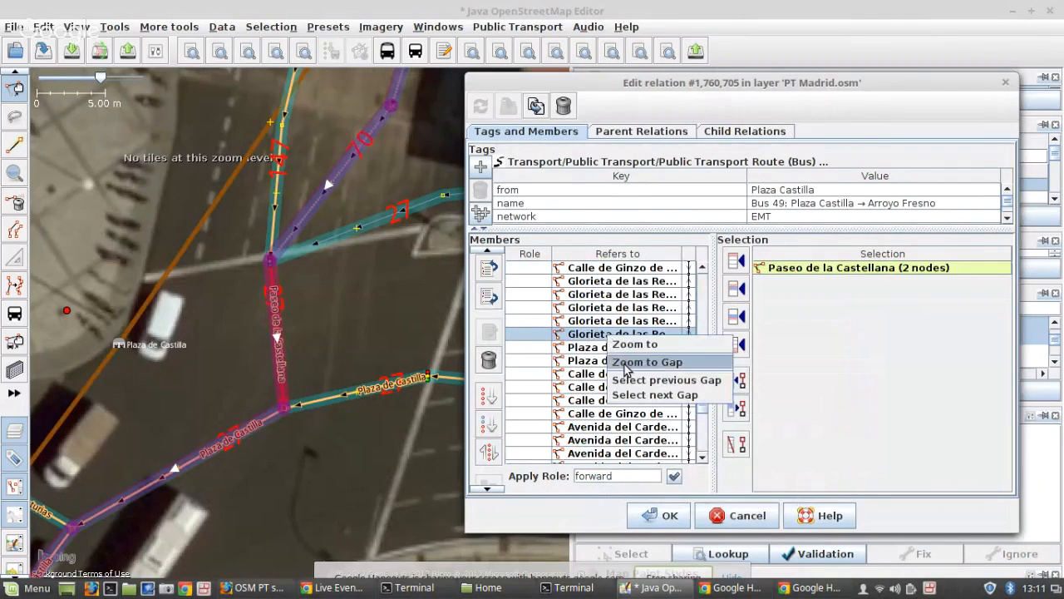
pyautogui.click(627, 362)
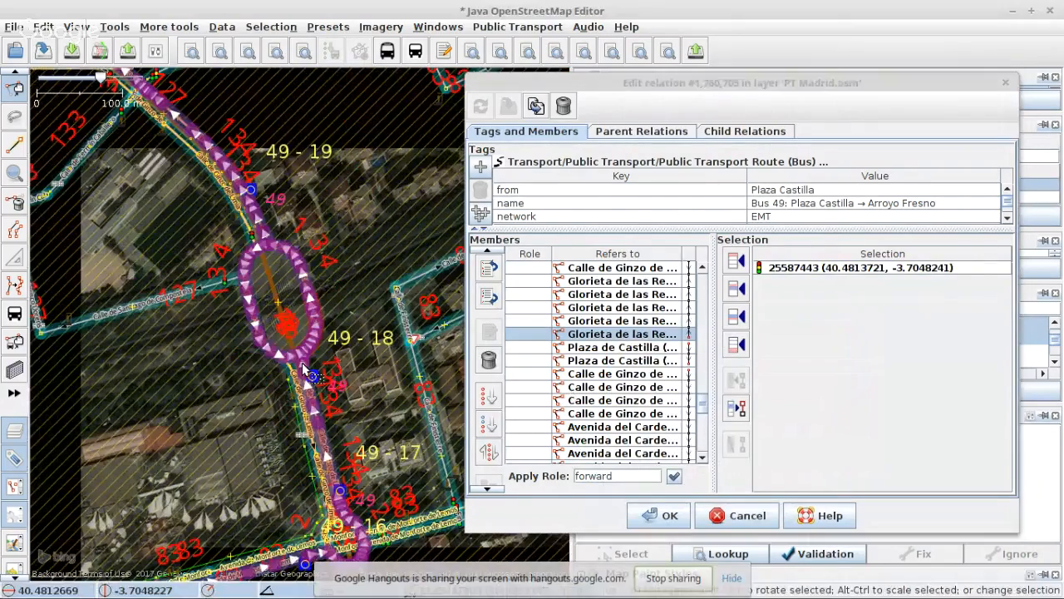
pyautogui.scroll(3, 303, 370)
pyautogui.scroll(6, 301, 356)
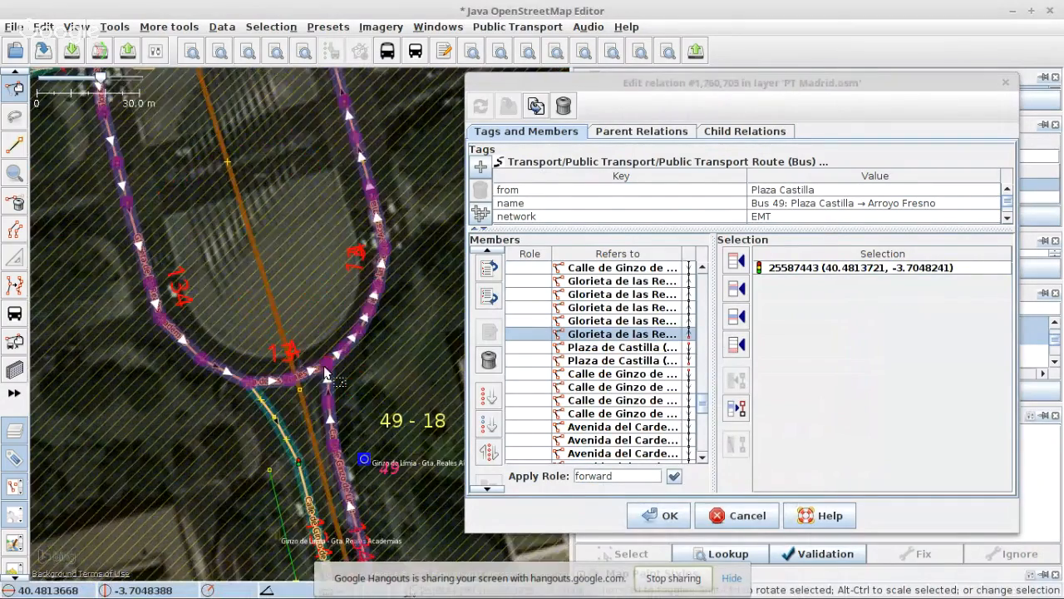
pyautogui.click(348, 401)
pyautogui.scroll(-6, 360, 414)
pyautogui.scroll(6, 284, 195)
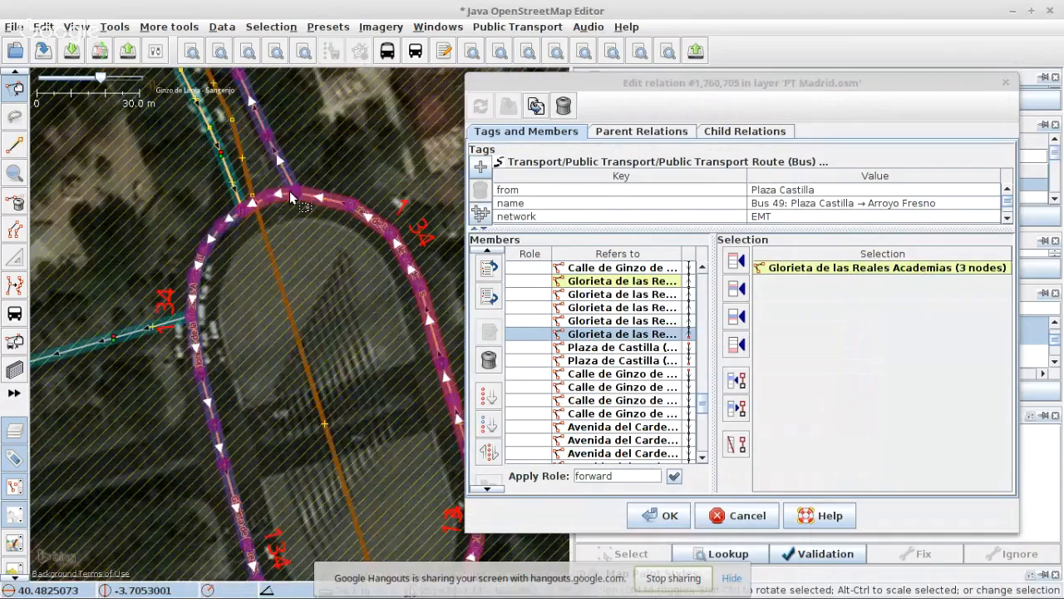
pyautogui.keyDown('shift'); pyautogui.click(273, 197); pyautogui.keyUp('shift')
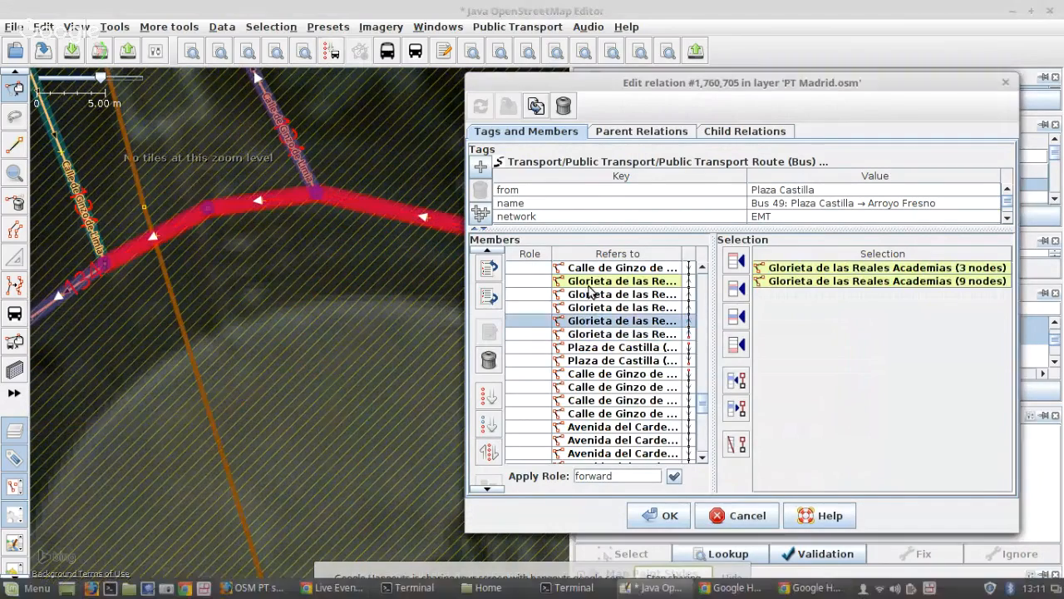
# - Remove the first four Glorieta de las Reales Academias members from the relation and apply the change
pyautogui.moveTo(587, 321); pyautogui.dragTo(591, 284)
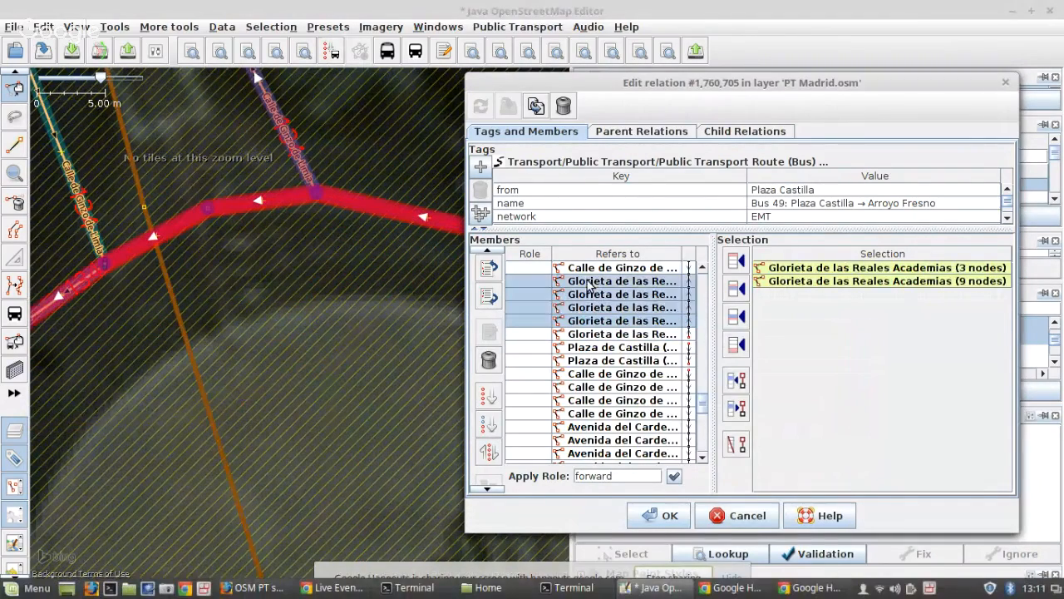
pyautogui.click(737, 409)
pyautogui.scroll(-3, 257, 271)
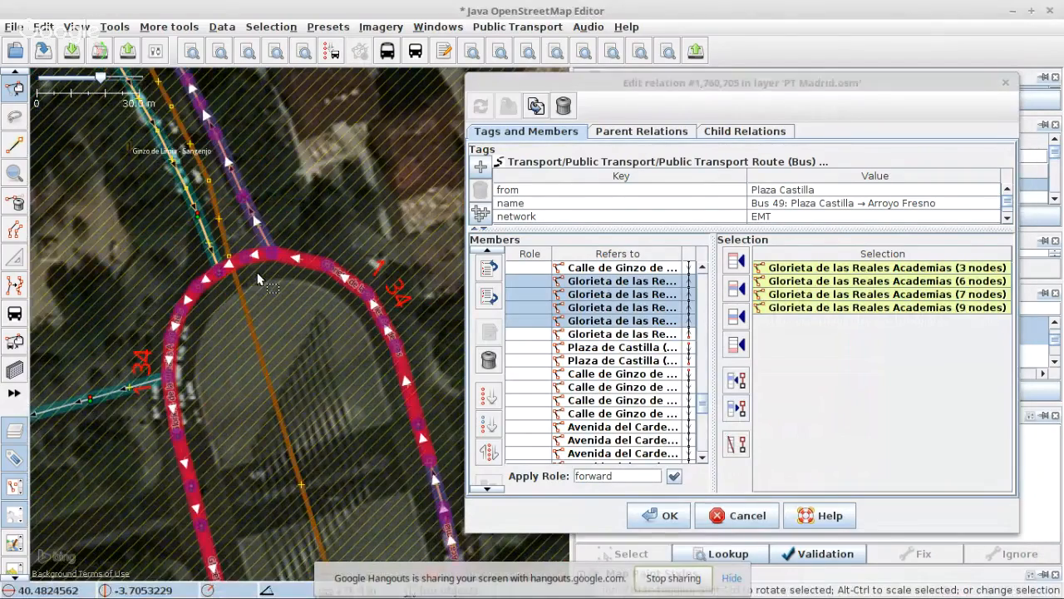
pyautogui.click(489, 359)
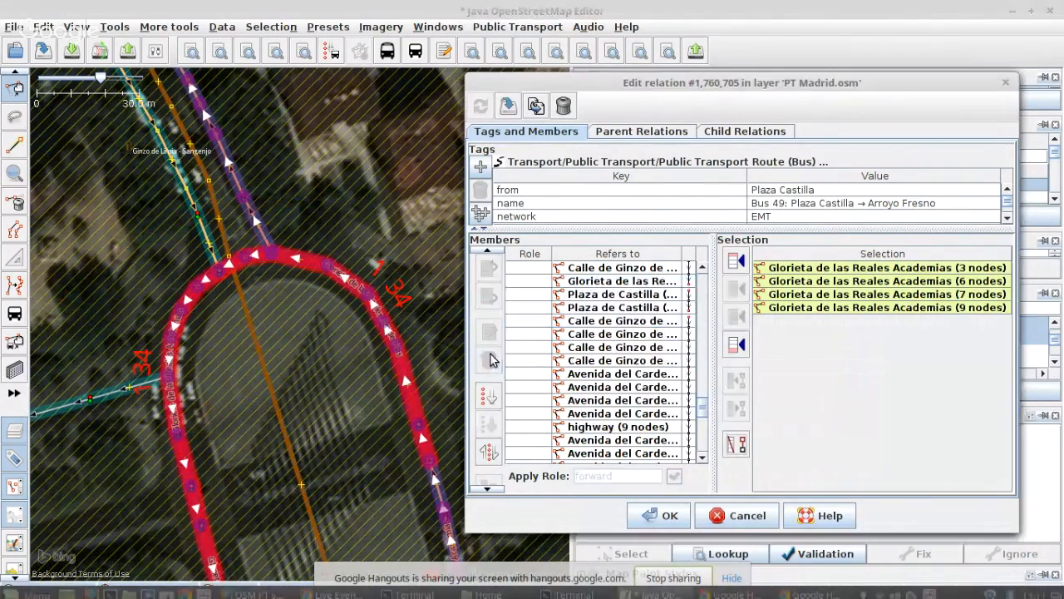
pyautogui.click(508, 107)
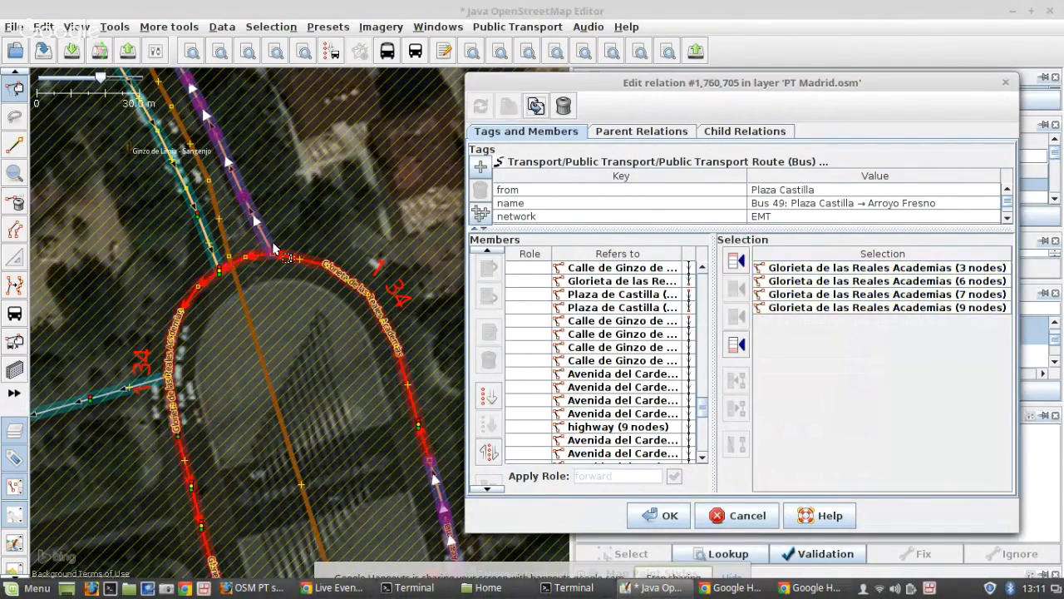
# - Split the nine-node Glorieta de las Reales Academias way at its junction with the northbound Calle de Ginzo de Limia
pyautogui.scroll(5, 283, 254)
pyautogui.click(254, 255)
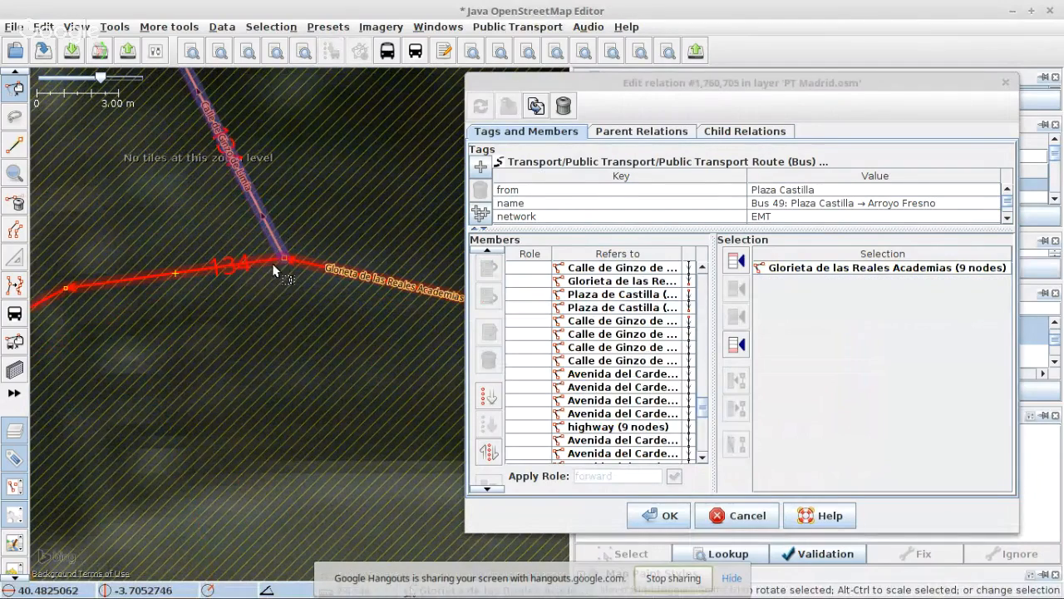
pyautogui.keyDown('shift'); pyautogui.click(285, 261); pyautogui.keyUp('shift')
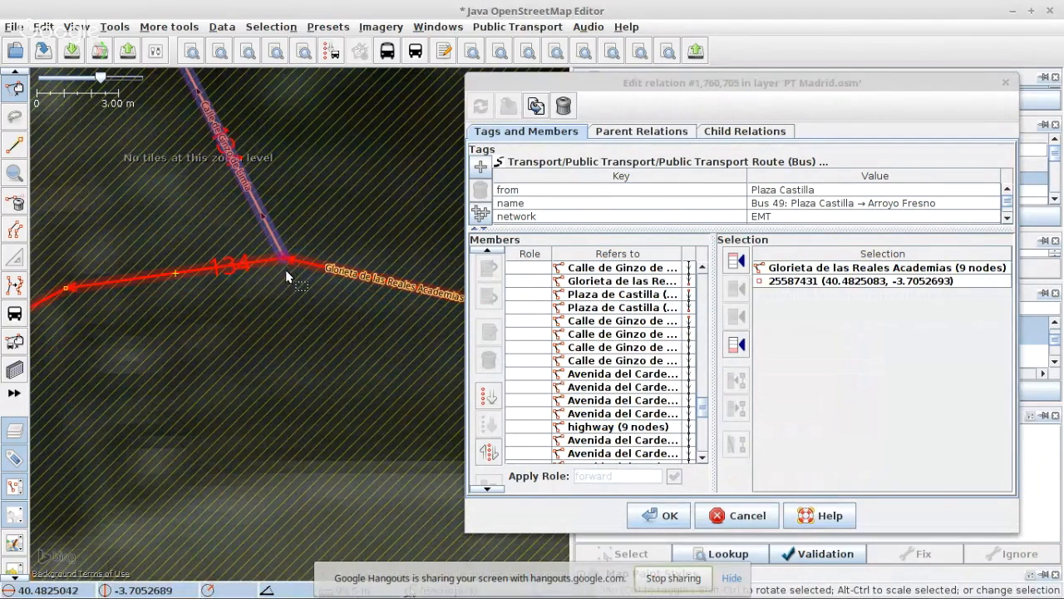
pyautogui.press('p')
pyautogui.click(484, 361)
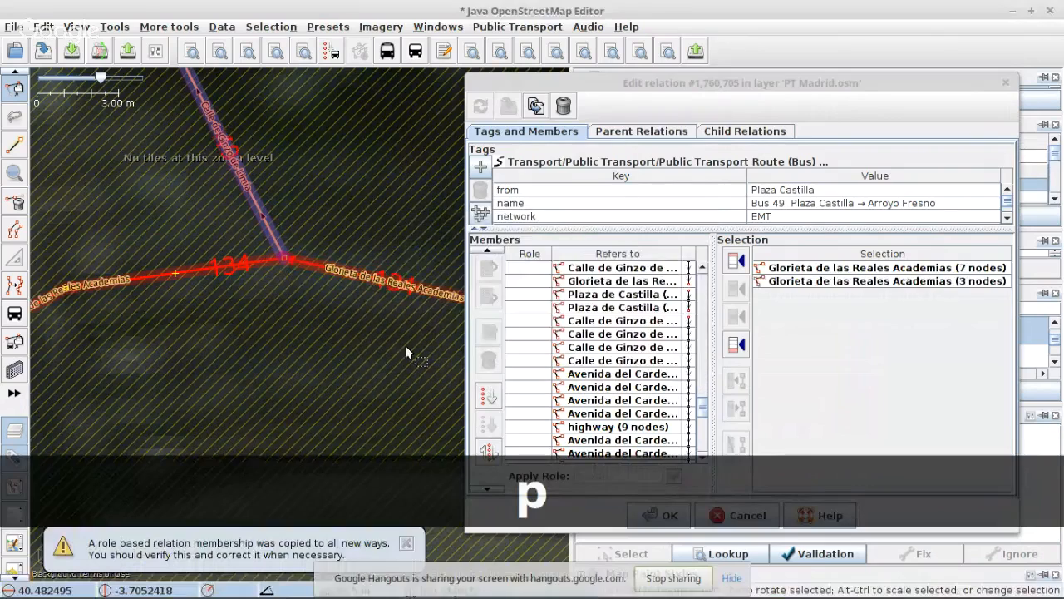
# - Insert the seven-node Glorieta de las Reales Academias section after the remaining Glorieta member and sort the members below
pyautogui.click(303, 262)
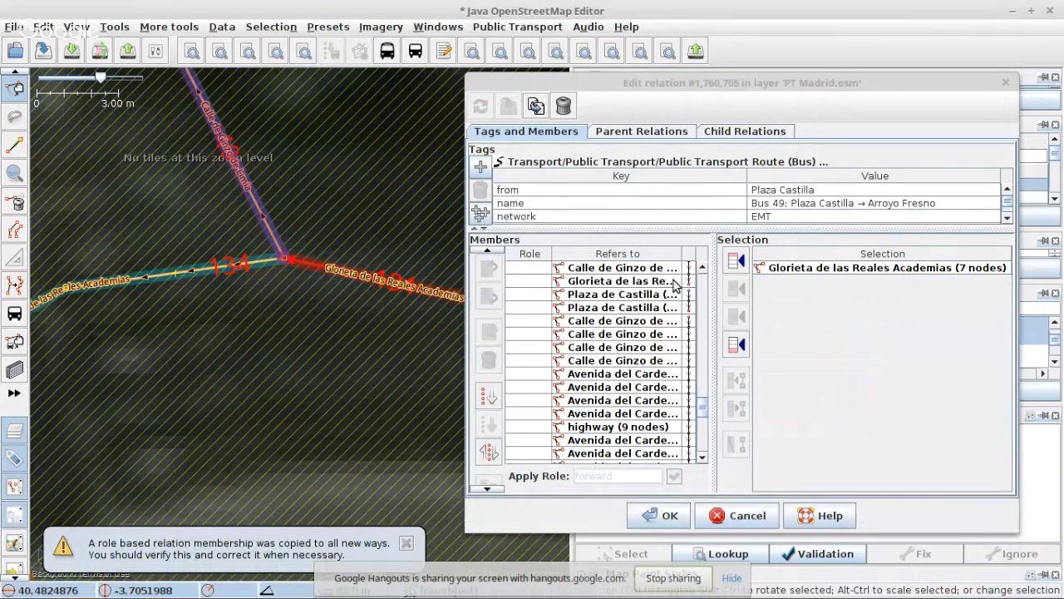
pyautogui.click(675, 285)
pyautogui.click(735, 317)
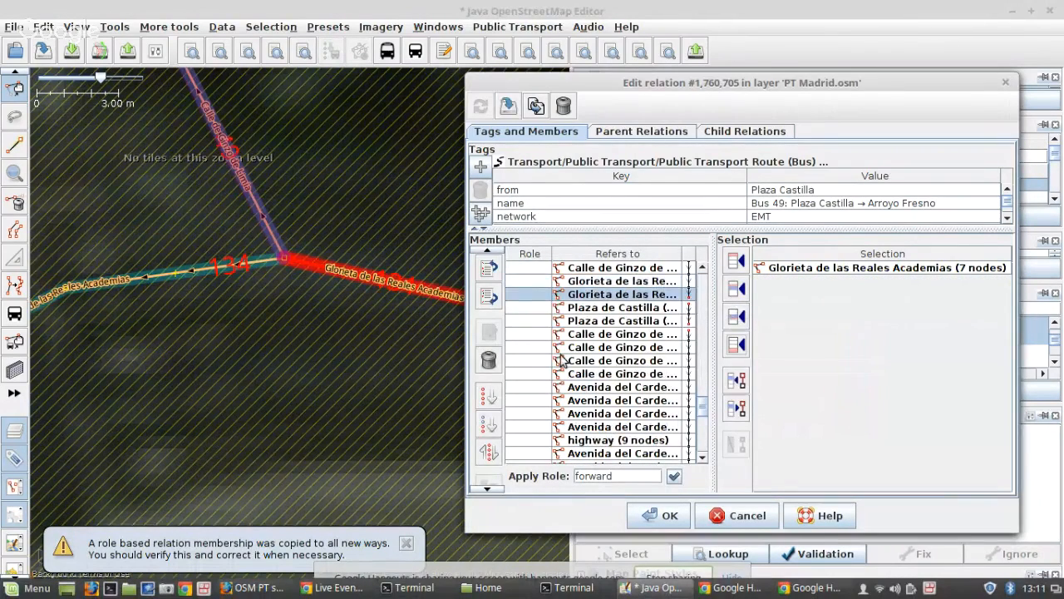
pyautogui.click(490, 426)
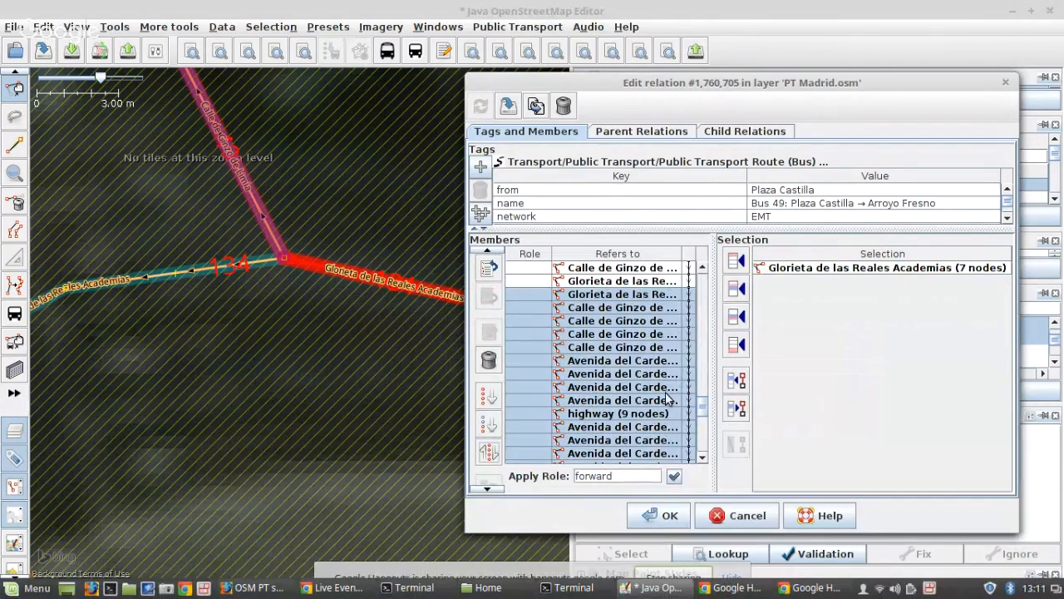
# - Add the six-node Glorieta Pradera de Corralillos way after the last Calle de la Senda member and sort the members below
pyautogui.scroll(-6, 668, 397)
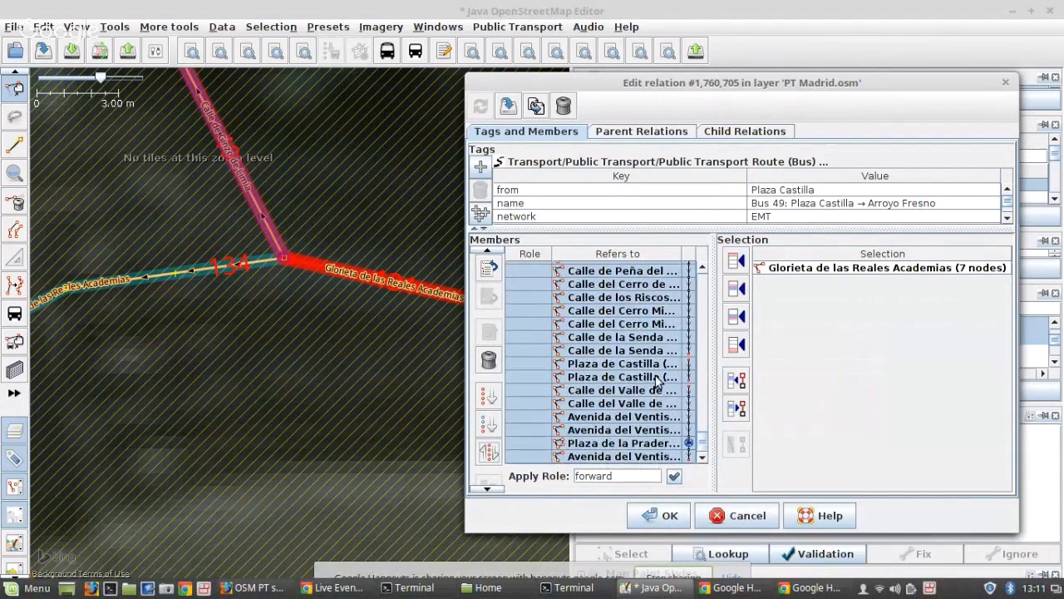
pyautogui.click(640, 350)
pyautogui.rightClick(638, 351)
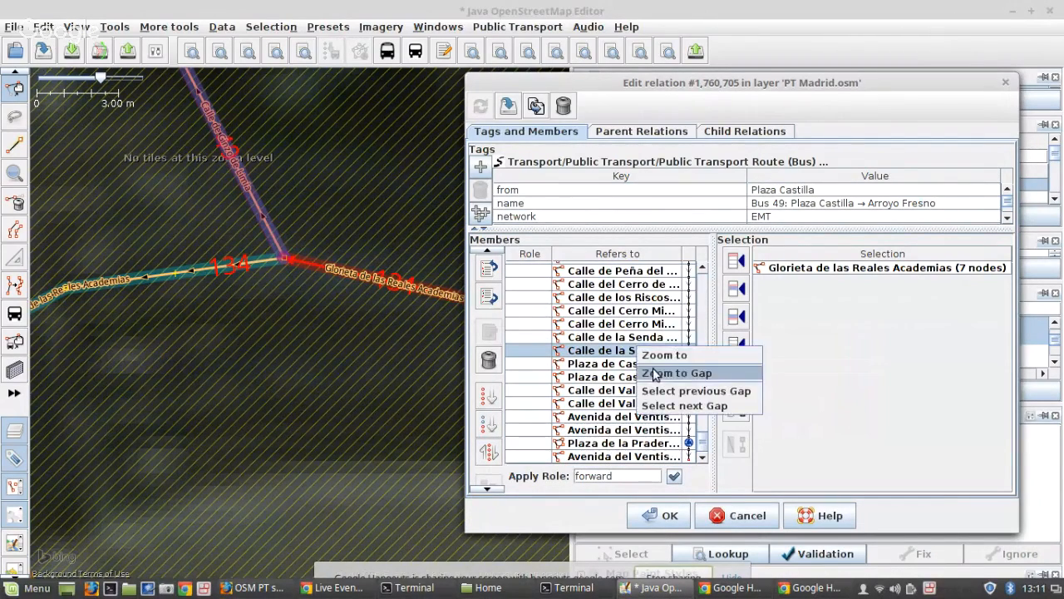
pyautogui.click(641, 373)
pyautogui.scroll(5, 387, 352)
pyautogui.click(361, 360)
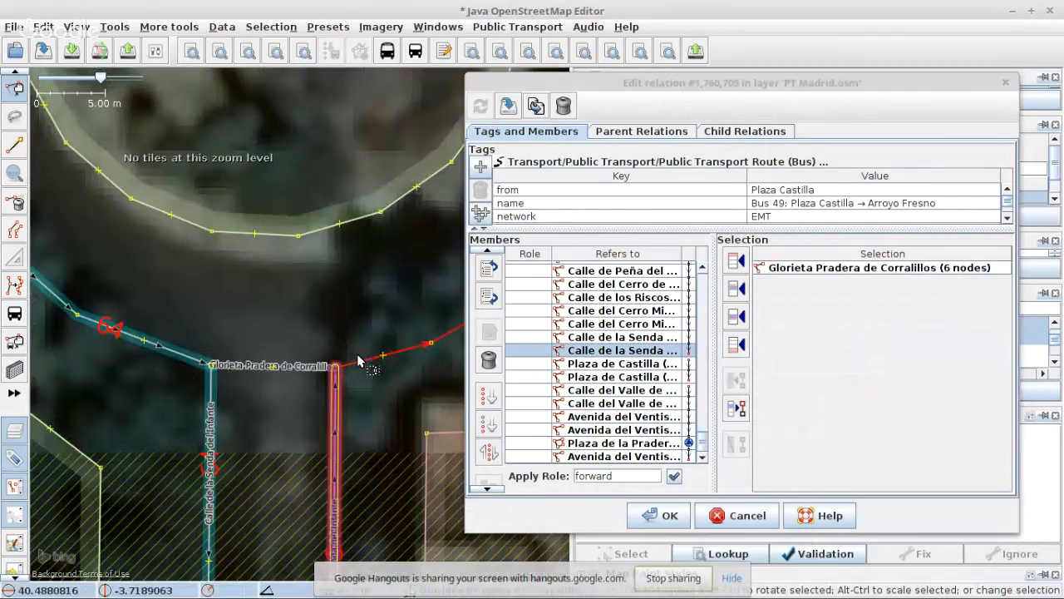
pyautogui.click(739, 344)
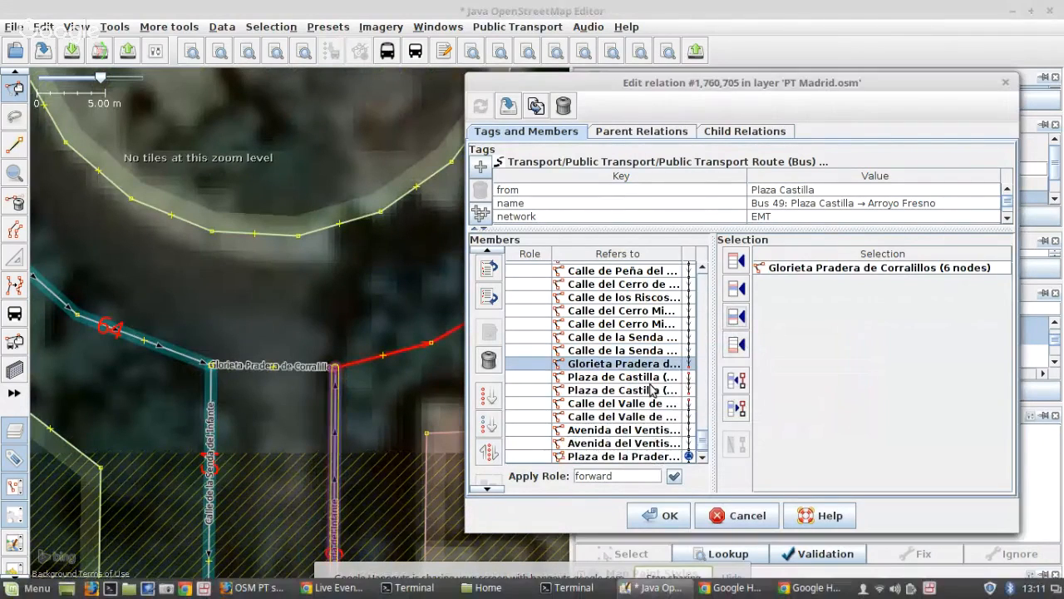
pyautogui.click(490, 424)
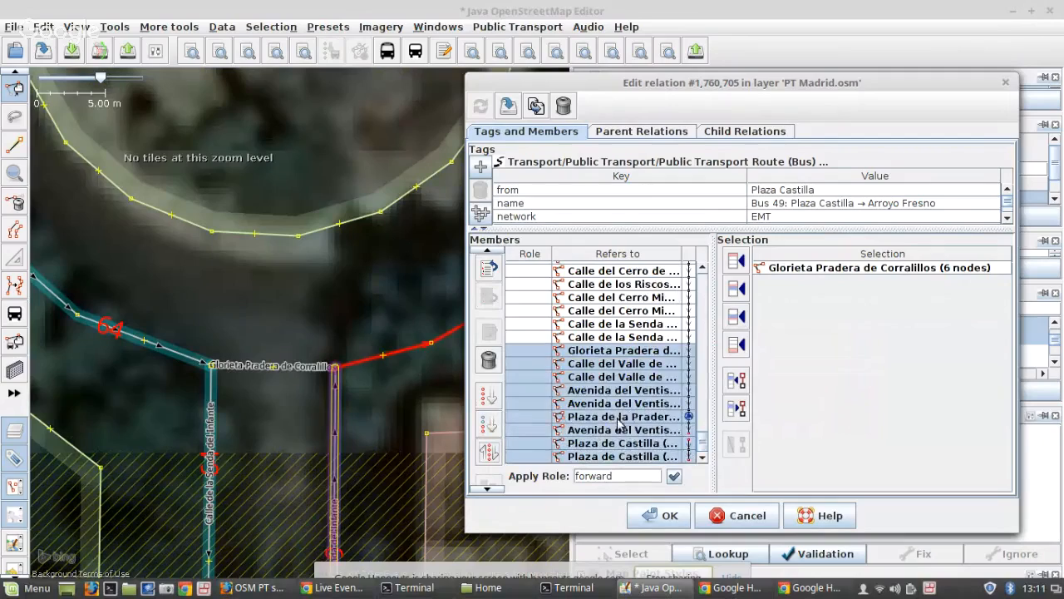
# - Zoom to the gap after the last Avenida del Ventisquero de la Condesa member and insert the avenue's adjoining section there
pyautogui.click(627, 431)
pyautogui.rightClick(628, 434)
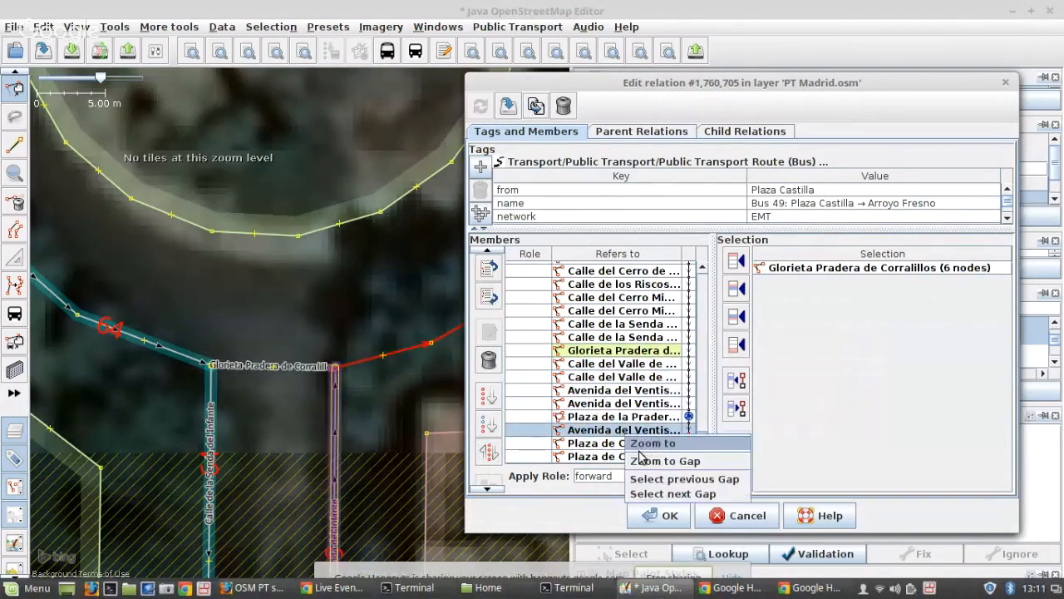
pyautogui.click(615, 458)
pyautogui.scroll(5, 329, 364)
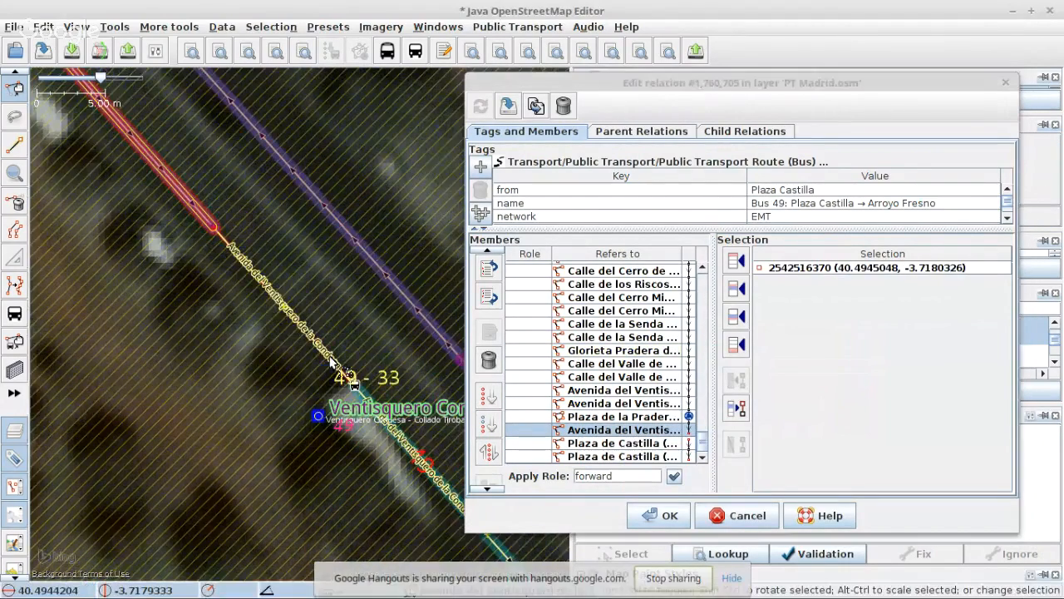
pyautogui.click(334, 365)
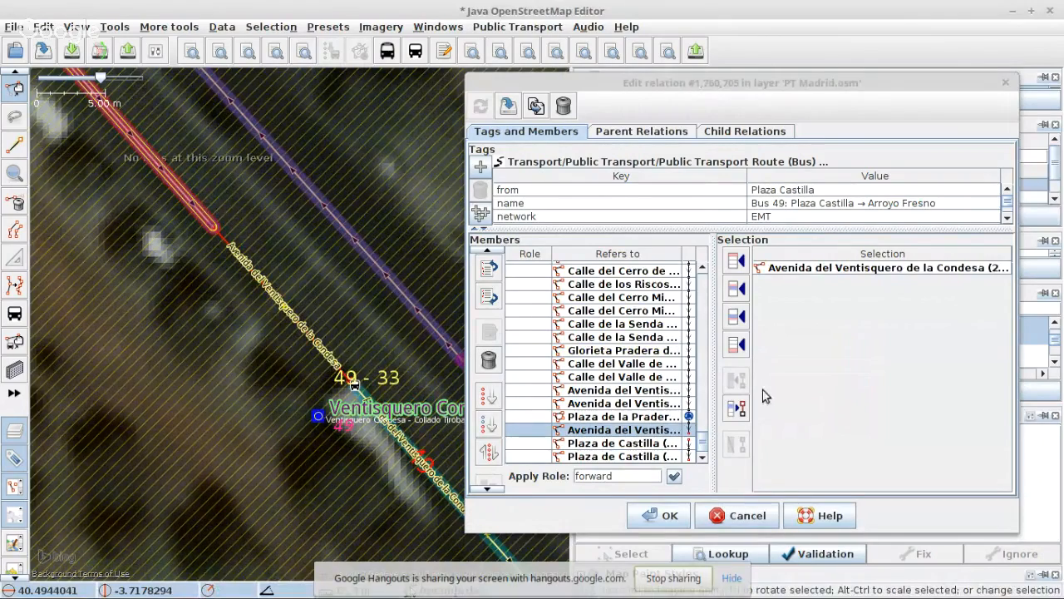
pyautogui.click(736, 317)
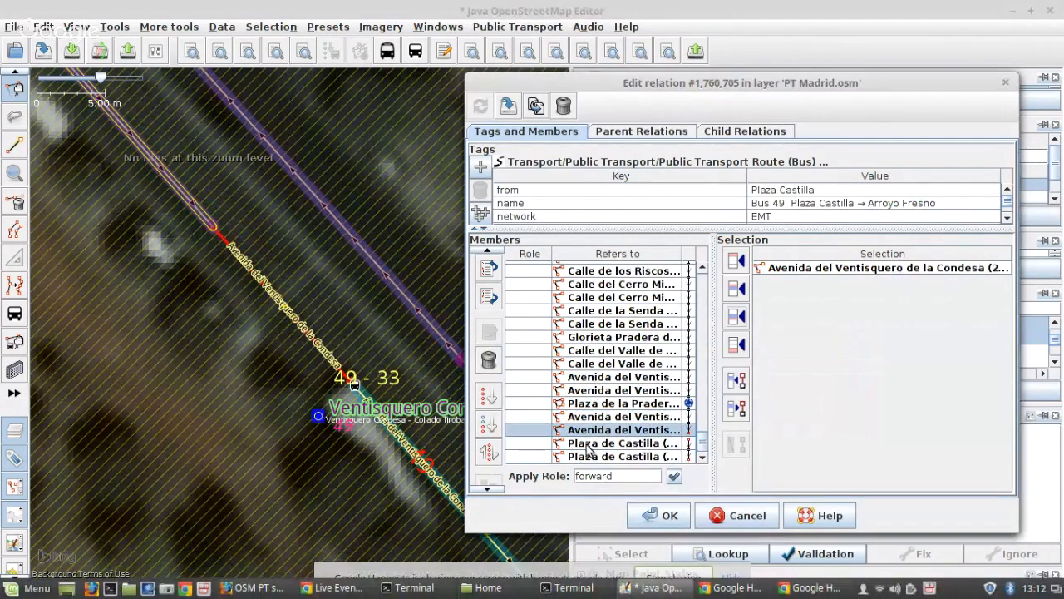
# - Zoom to the first of the two Plaza de Castilla members at the end of the list and select both
pyautogui.click(588, 445)
pyautogui.rightClick(590, 446)
pyautogui.click(611, 453)
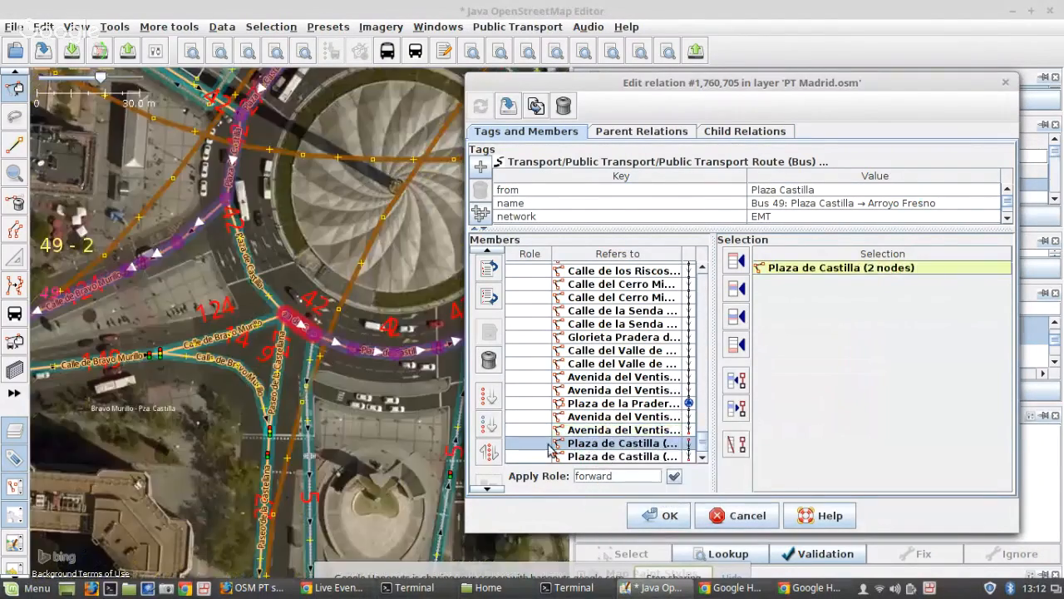
pyautogui.keyDown('shift'); pyautogui.click(593, 456); pyautogui.keyUp('shift')
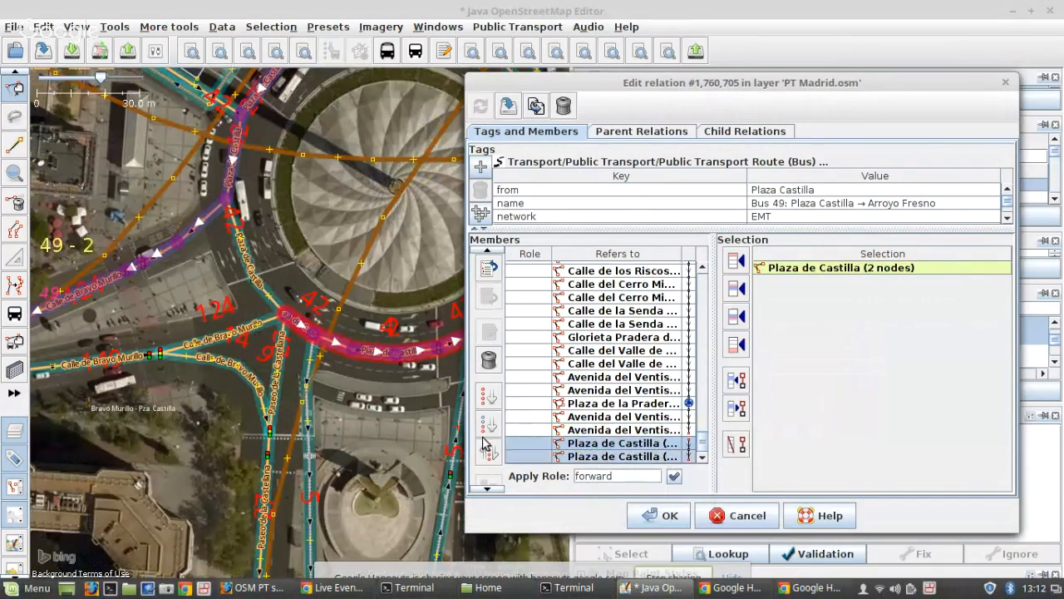
# - Remove the two Plaza de Castilla ways from the end of the member list of the Bus 49 route Plaza Castilla → Arroyo Fresno
pyautogui.scroll(-3, 229, 341)
pyautogui.scroll(2, 219, 348)
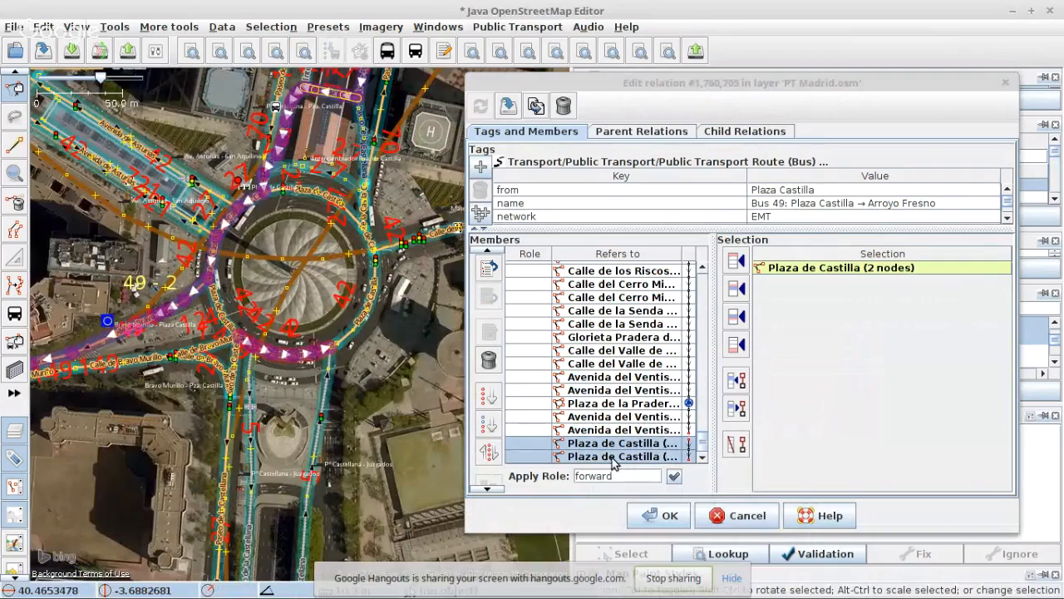
pyautogui.click(489, 359)
# - Make the Plaza de la Pradera del Saceral roundabout round and save the edited route relation, closing its editor
pyautogui.click(651, 432)
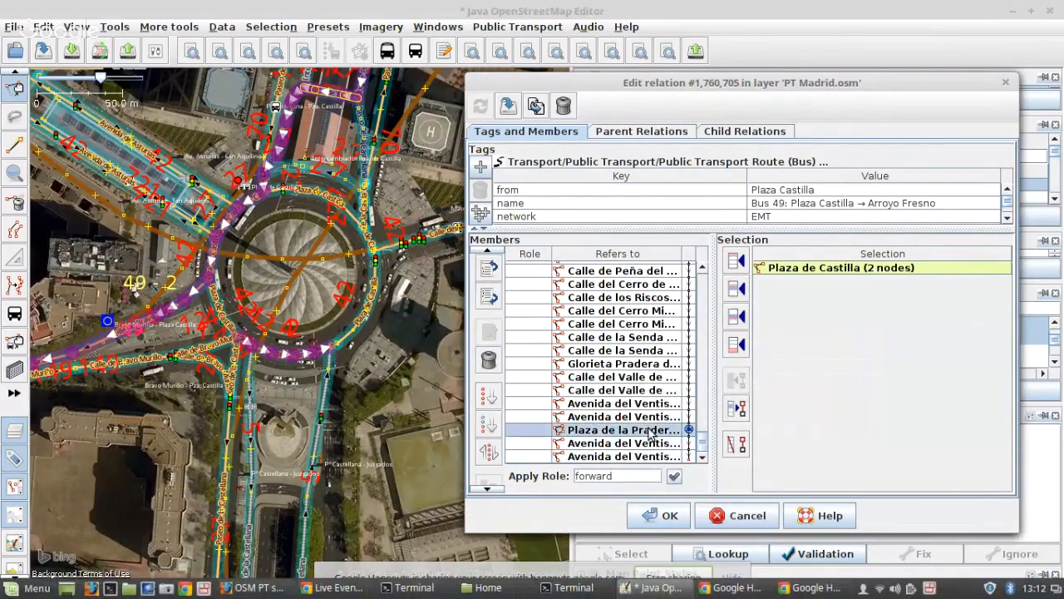
pyautogui.rightClick(651, 432)
pyautogui.click(669, 437)
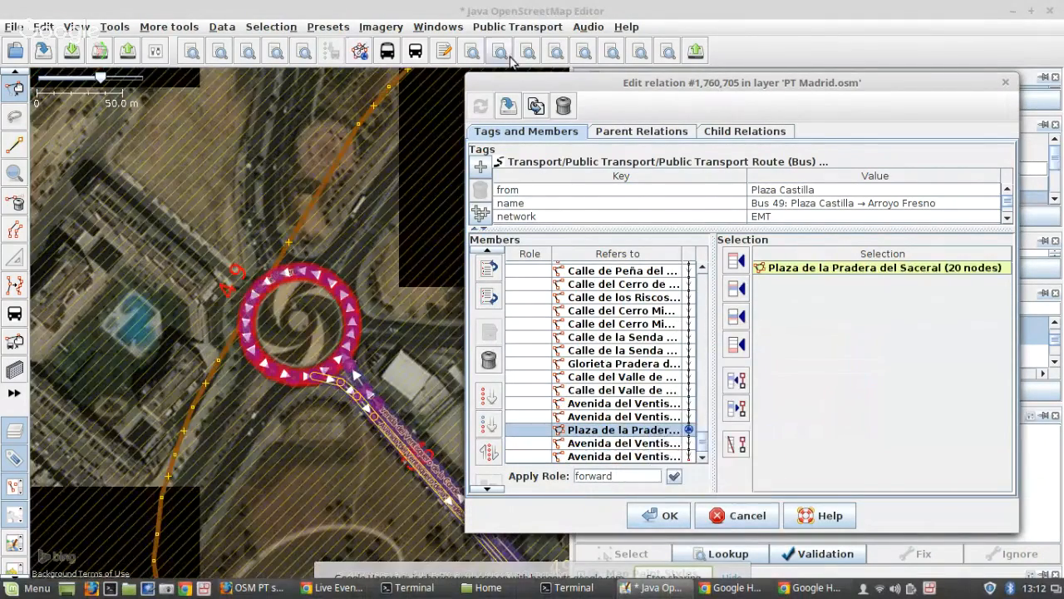
pyautogui.click(509, 107)
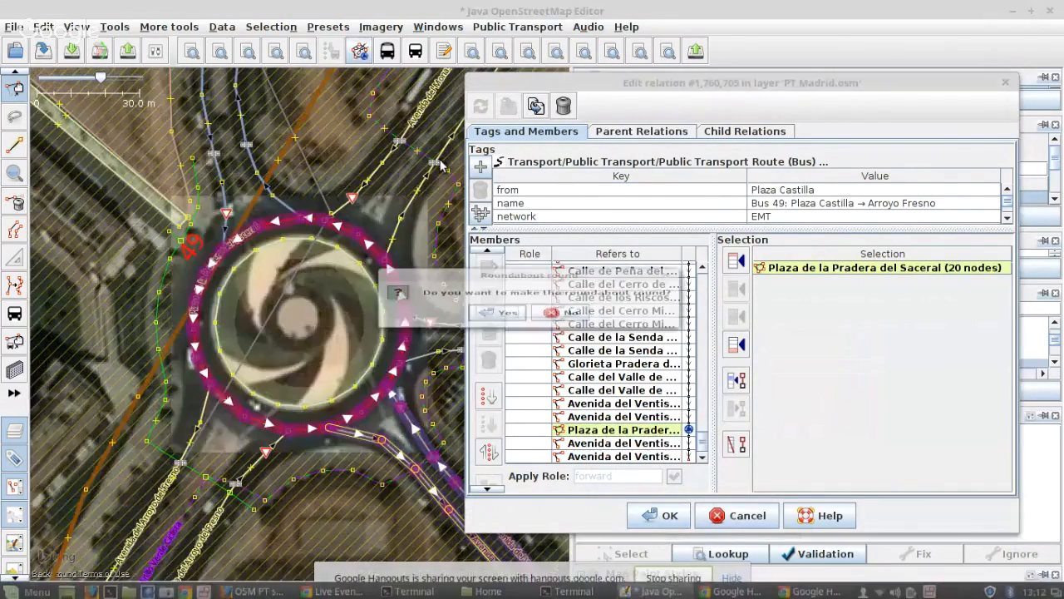
pyautogui.click(506, 318)
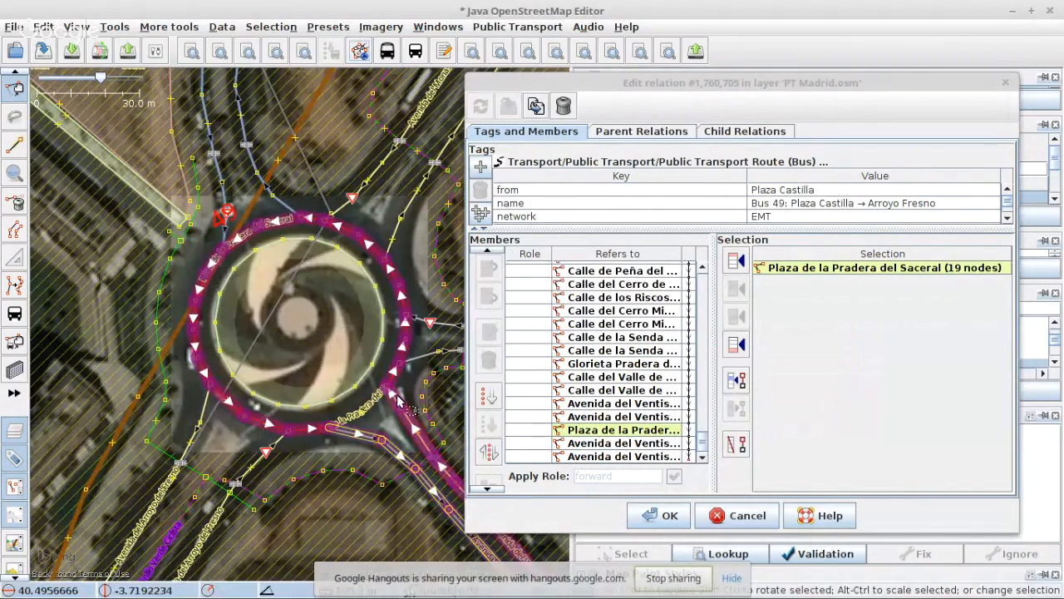
pyautogui.scroll(5, 422, 386)
pyautogui.scroll(-2, 408, 451)
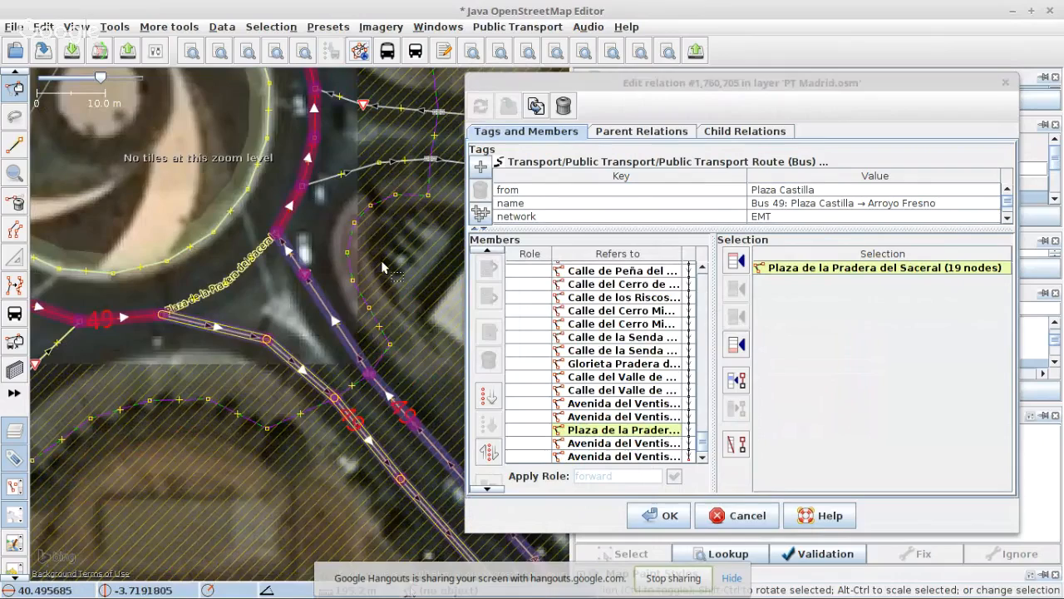
pyautogui.scroll(-4, 332, 237)
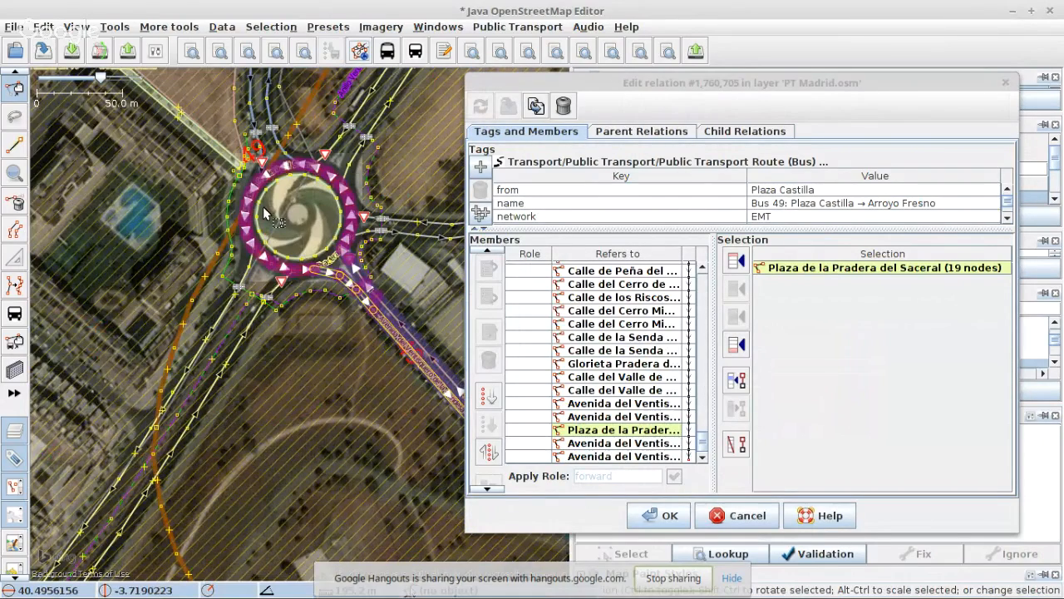
pyautogui.scroll(2, 262, 206)
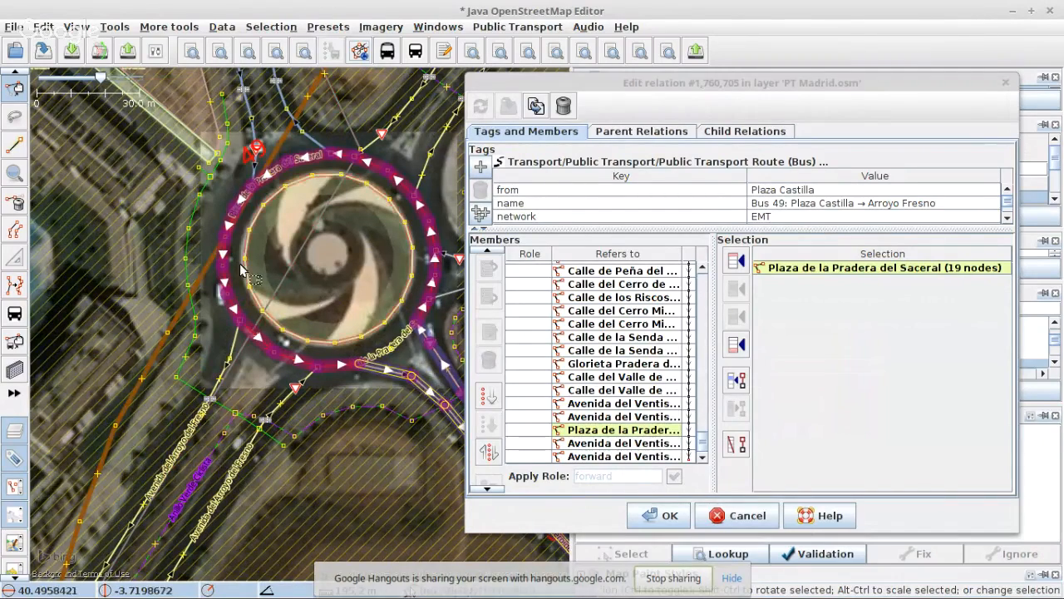
pyautogui.click(669, 515)
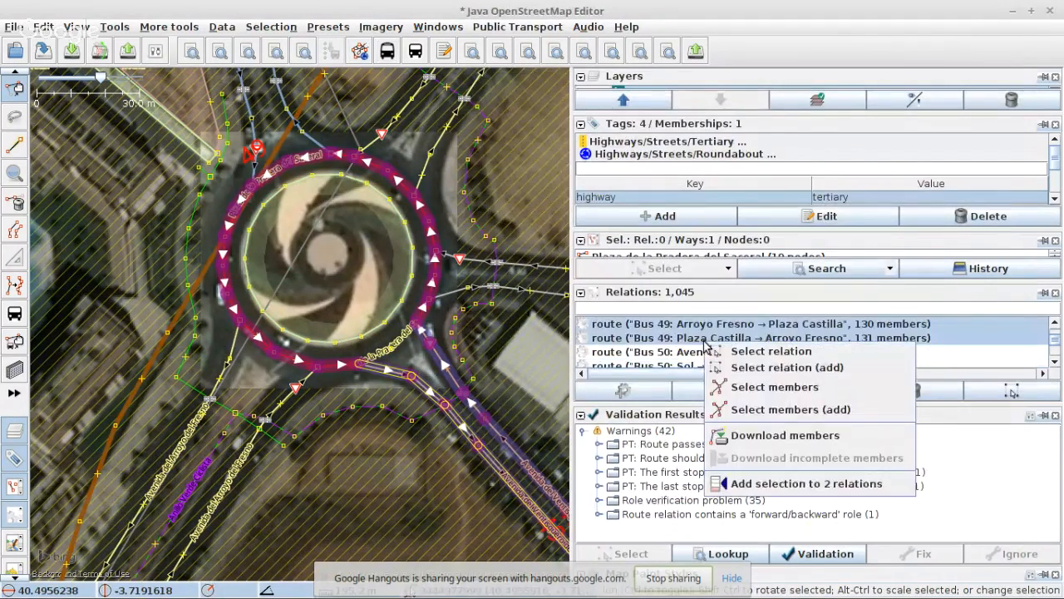
# - Select both Bus 49 route relations and run the validation on them
pyautogui.rightClick(706, 343)
pyautogui.click(773, 352)
pyautogui.click(829, 555)
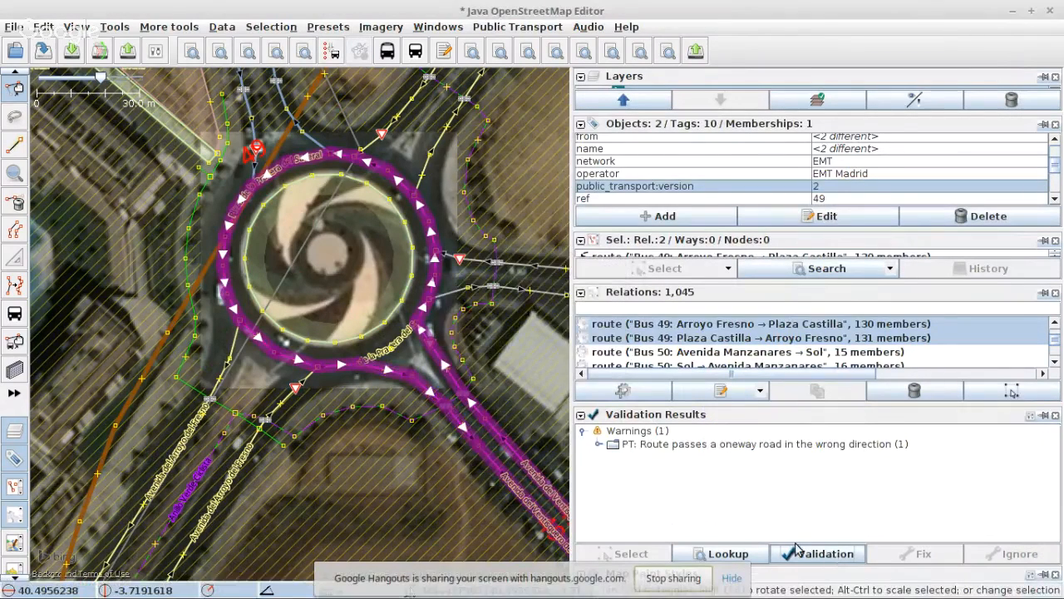
# - Start the fix for the wrong-direction oneway warning on the Bus 49 route Plaza Castilla → Arroyo Fresno
pyautogui.click(598, 443)
pyautogui.click(706, 459)
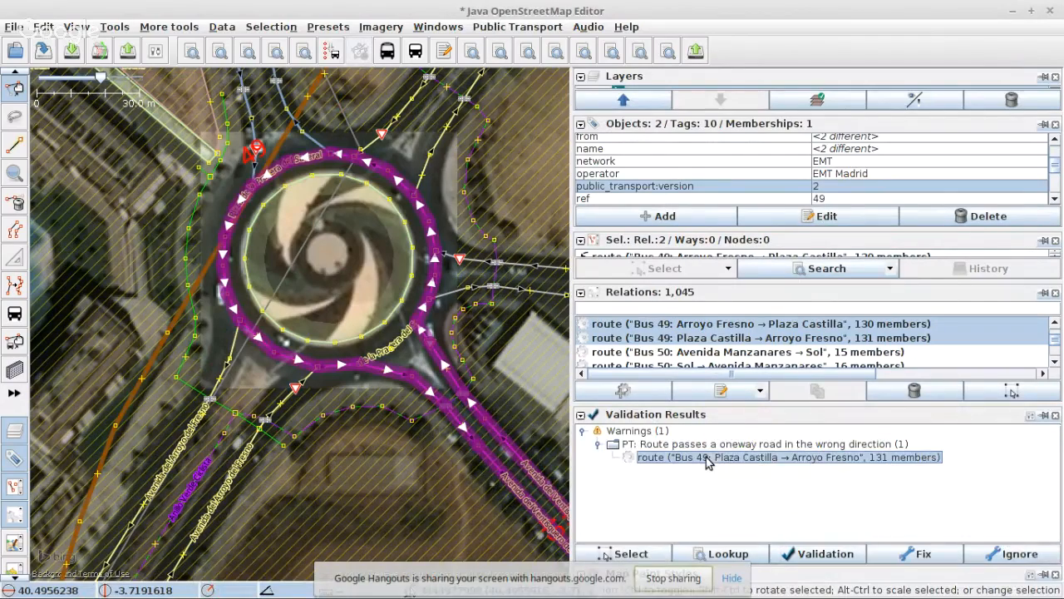
pyautogui.click(907, 555)
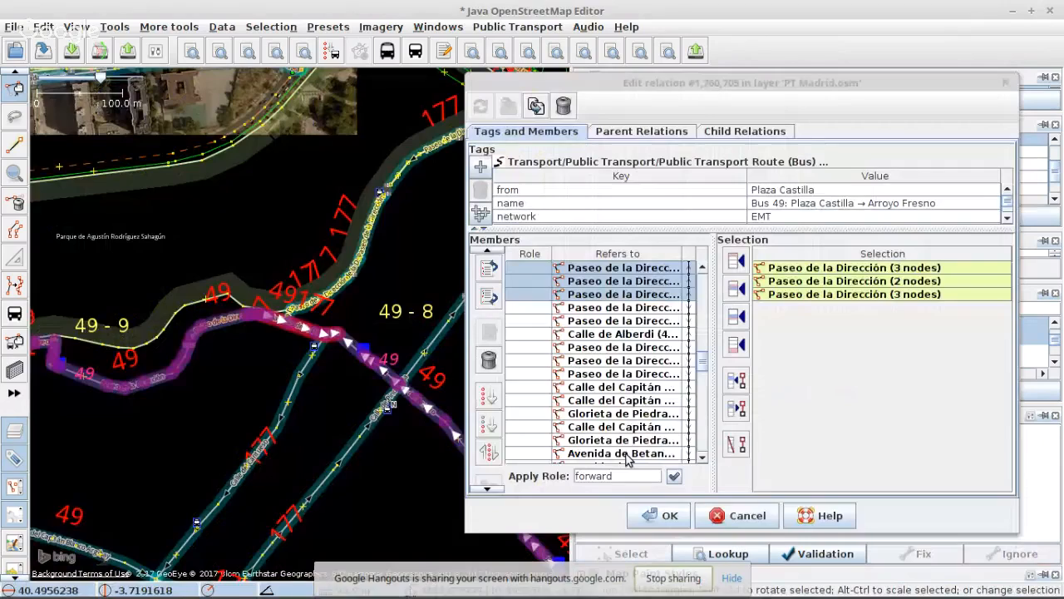
# - Download the OpenStreetMap data for the area around the flagged Paseo de la Dirección ways
pyautogui.scroll(4, 322, 327)
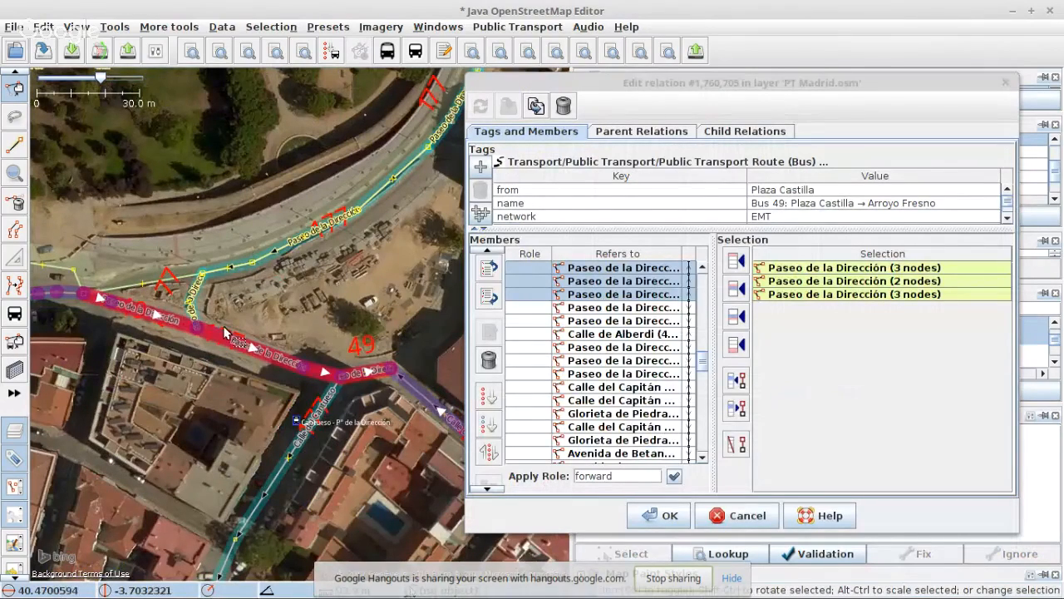
pyautogui.click(72, 51)
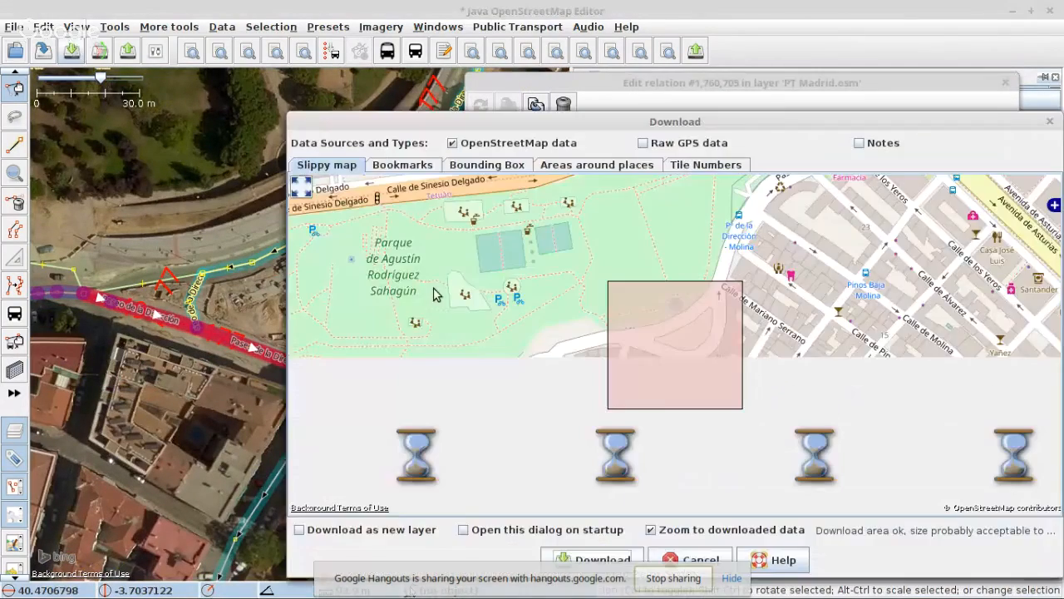
pyautogui.click(619, 560)
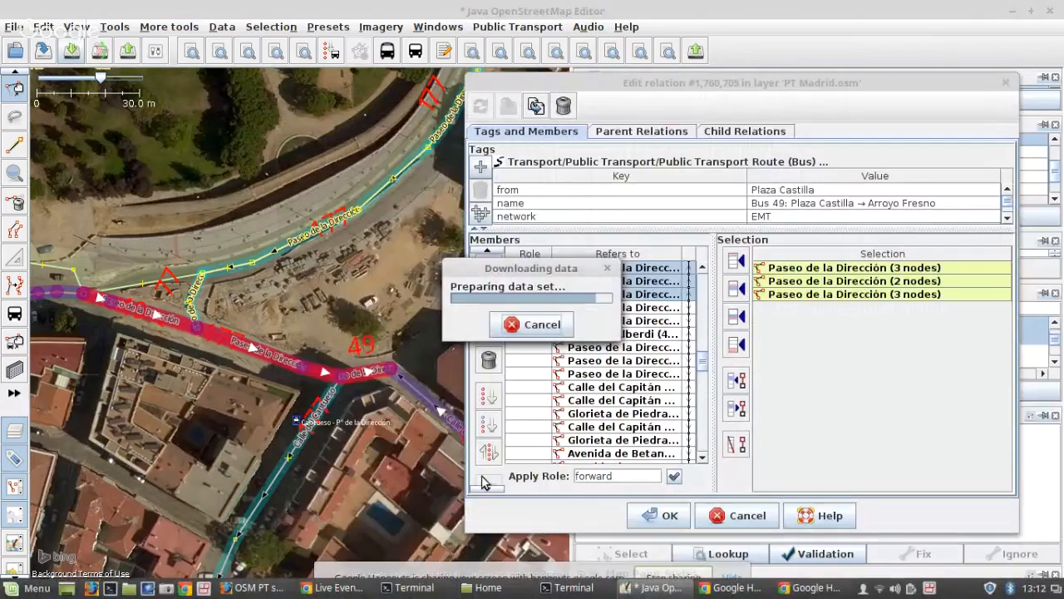
# - Remove the three flagged Paseo de la Dirección ways from the route's members
pyautogui.scroll(2, 386, 323)
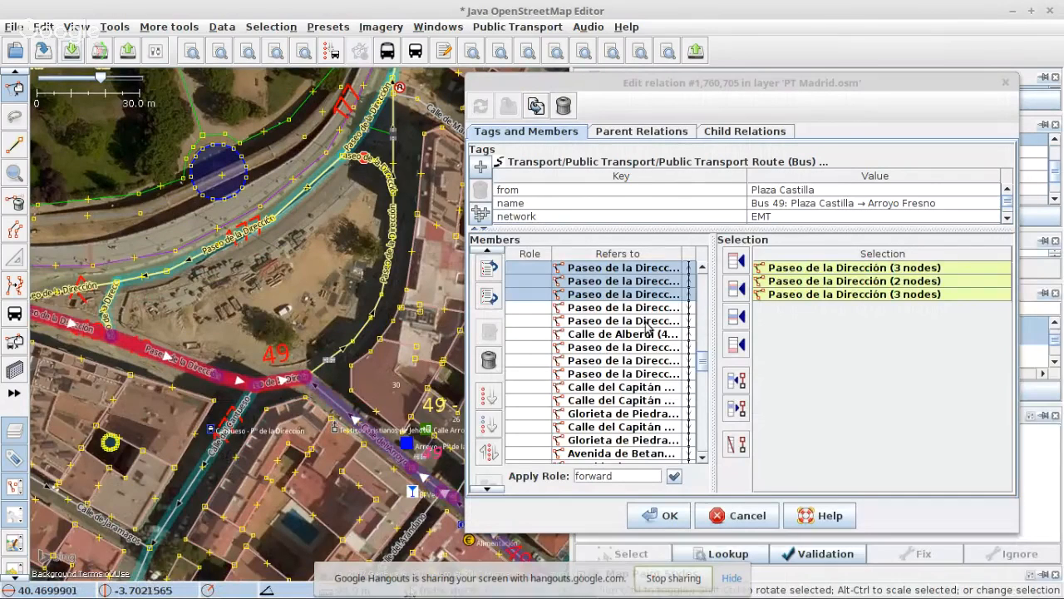
pyautogui.scroll(1, 539, 366)
pyautogui.click(488, 360)
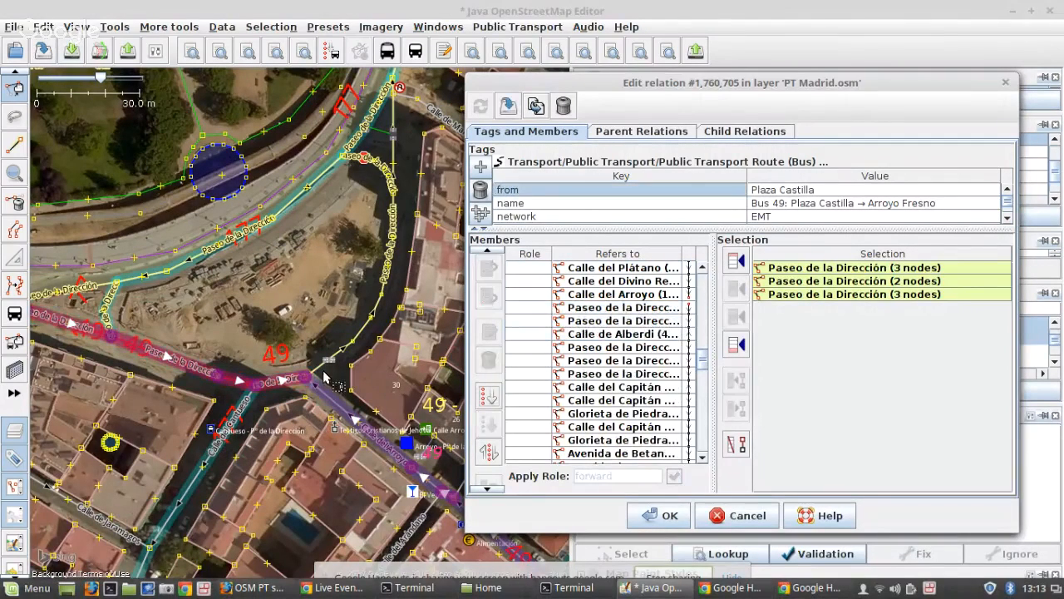
# - Select the 10-node Paseo de la Dirección way and try to split the road at the junction node with the connecting branch
pyautogui.press('c')
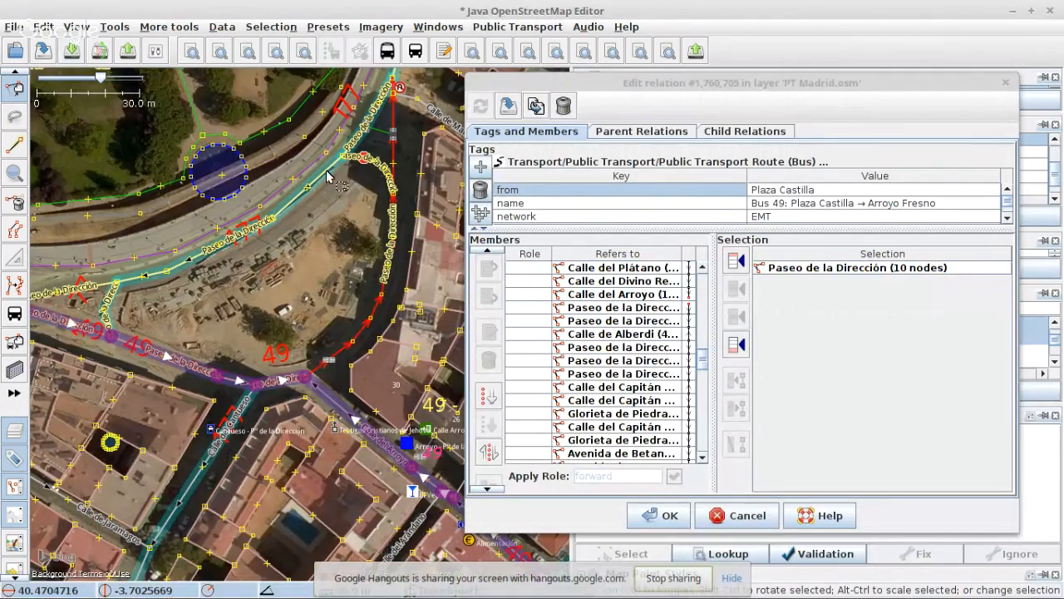
pyautogui.scroll(3, 327, 176)
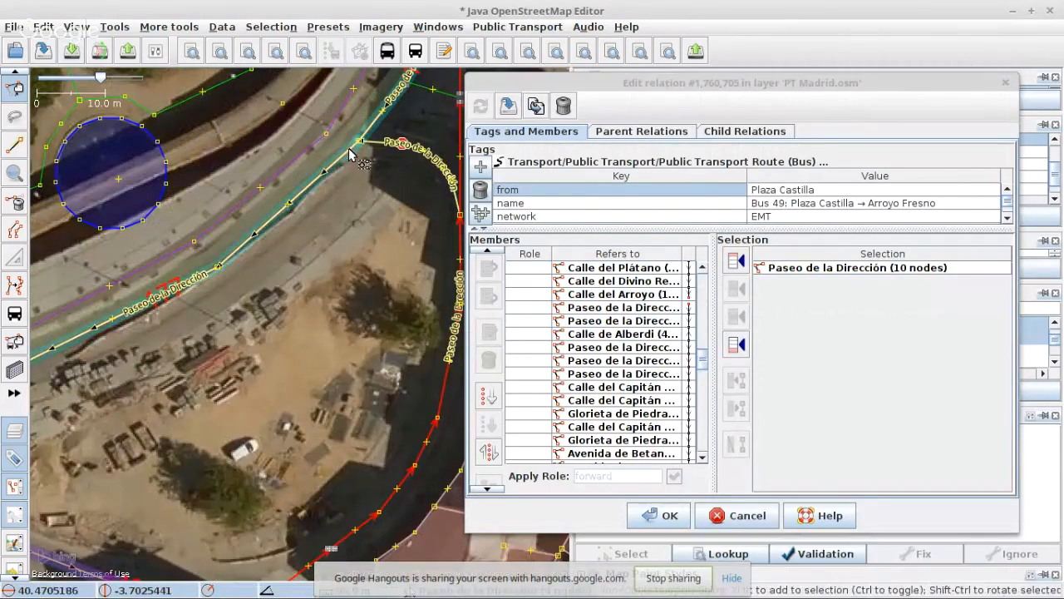
pyautogui.keyDown('shift'); pyautogui.click(358, 163); pyautogui.keyUp('shift')
pyautogui.scroll(2, 362, 154)
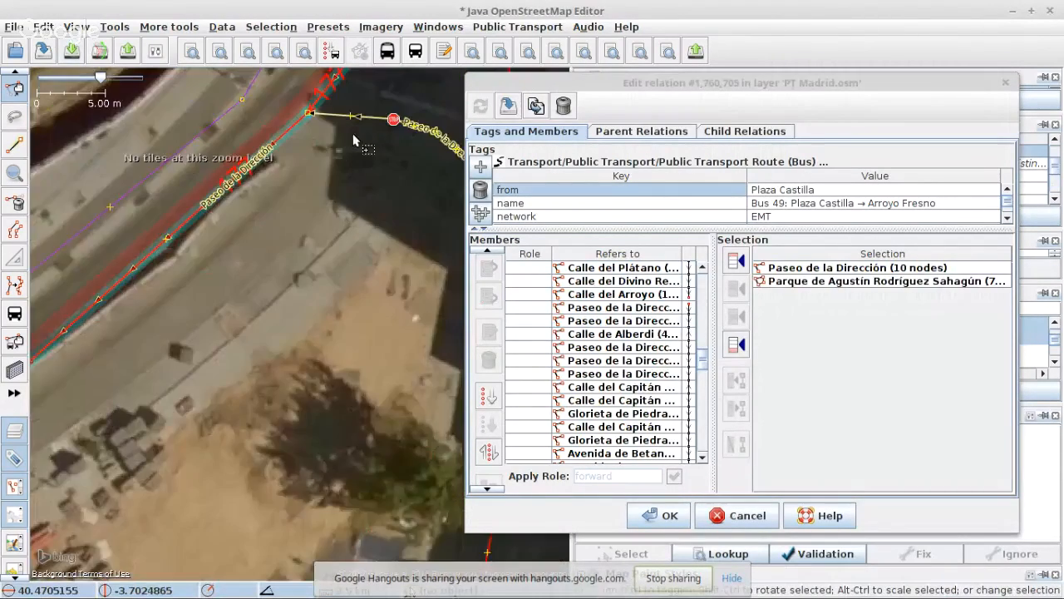
pyautogui.scroll(2, 308, 125)
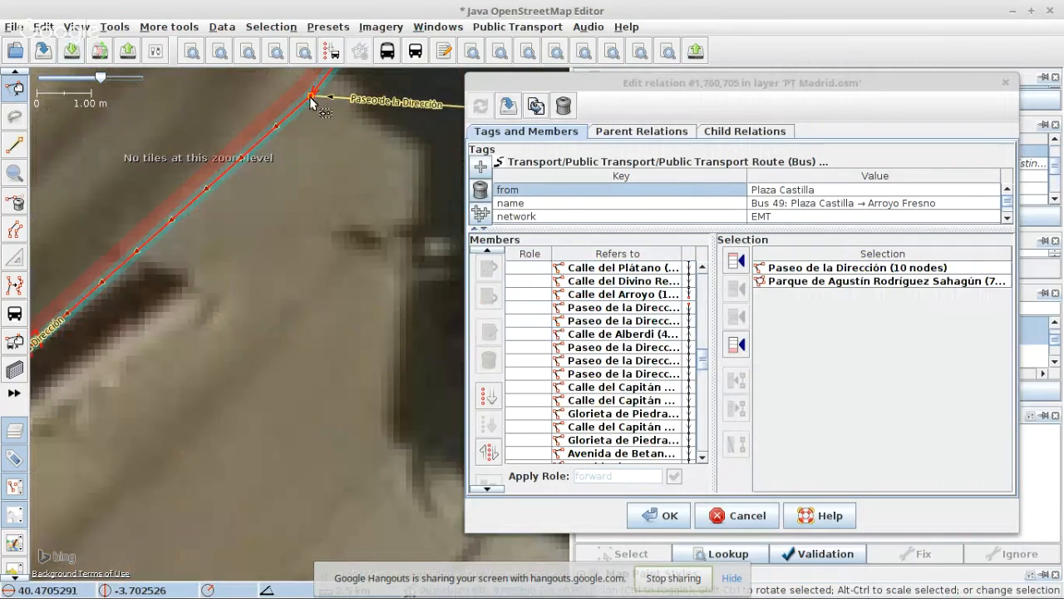
pyautogui.keyDown('shift'); pyautogui.click(310, 95); pyautogui.keyUp('shift')
pyautogui.press('p')
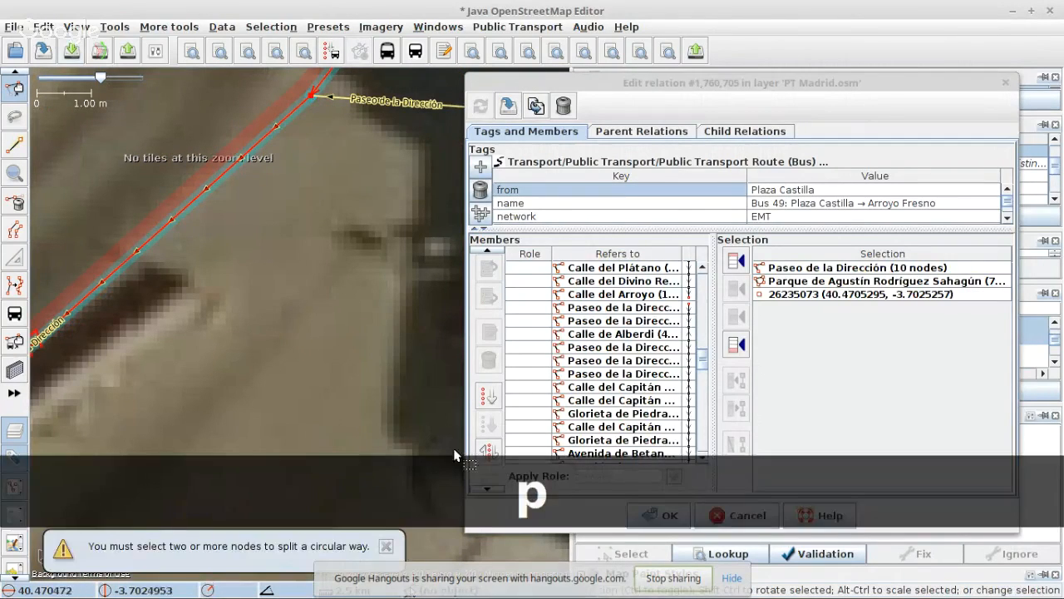
# - Add the 3-node and 6-node Paseo de la Dirección ways to the selection and insert it before the route's first Paseo de la Dirección member
pyautogui.moveTo(366, 116); pyautogui.dragTo(333, 281)
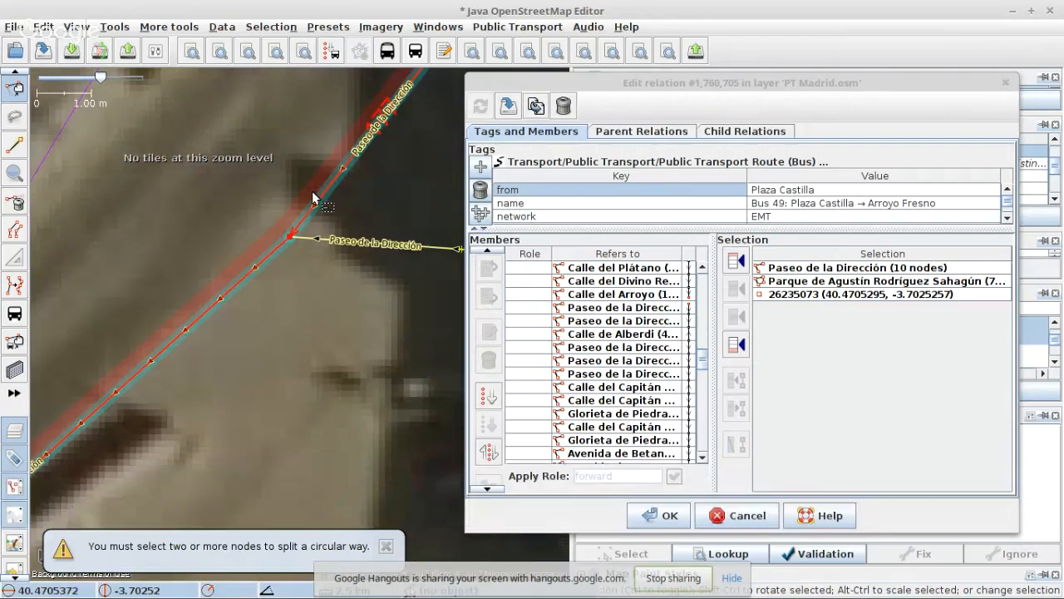
pyautogui.keyDown('shift'); pyautogui.click(324, 194); pyautogui.keyUp('shift')
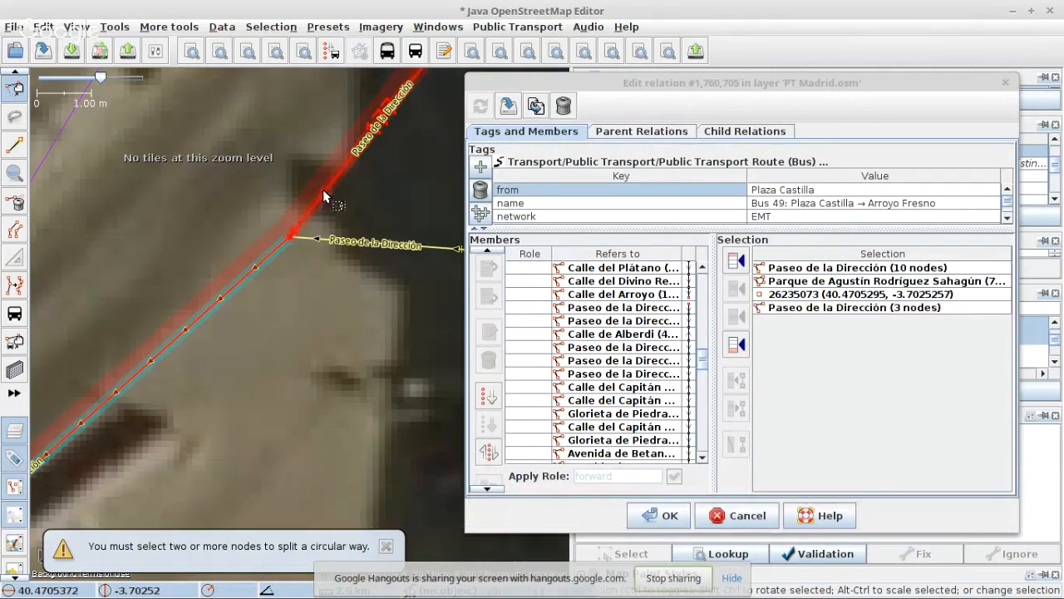
pyautogui.keyDown('shift'); pyautogui.click(313, 242); pyautogui.keyUp('shift')
pyautogui.scroll(-3, 312, 242)
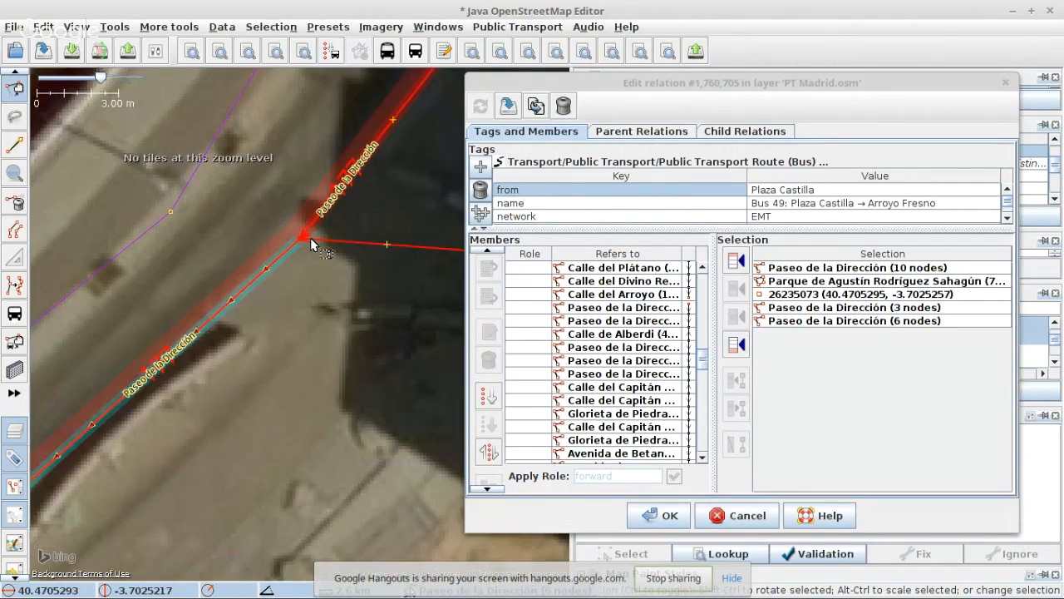
pyautogui.scroll(-2, 313, 243)
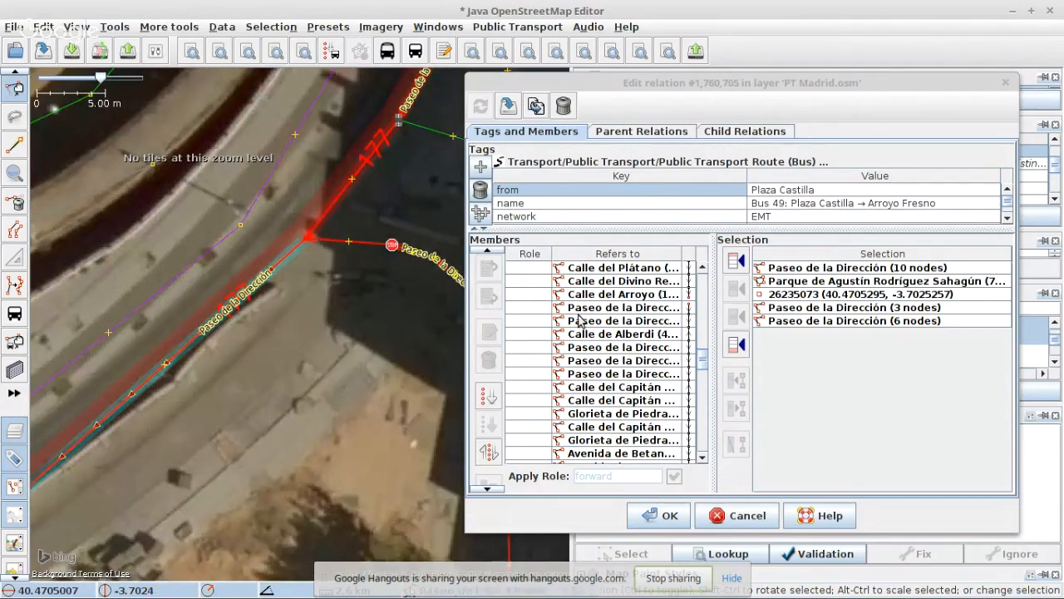
pyautogui.click(639, 307)
pyautogui.click(740, 289)
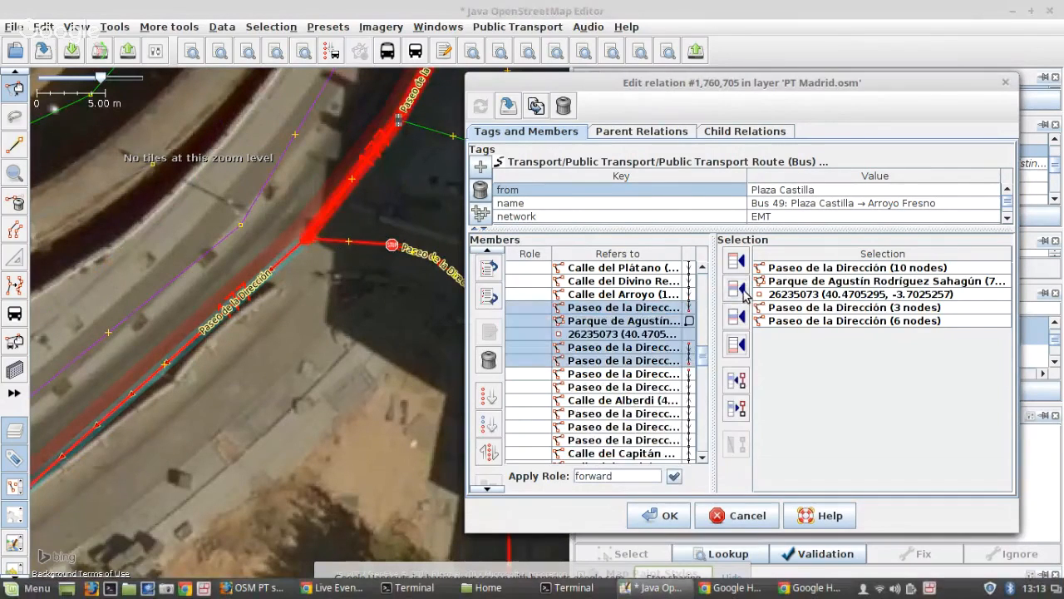
# - Remove the Parque de Agustín Rodríguez Sahagún area and the junction node from the route's members and save the relation
pyautogui.click(606, 323)
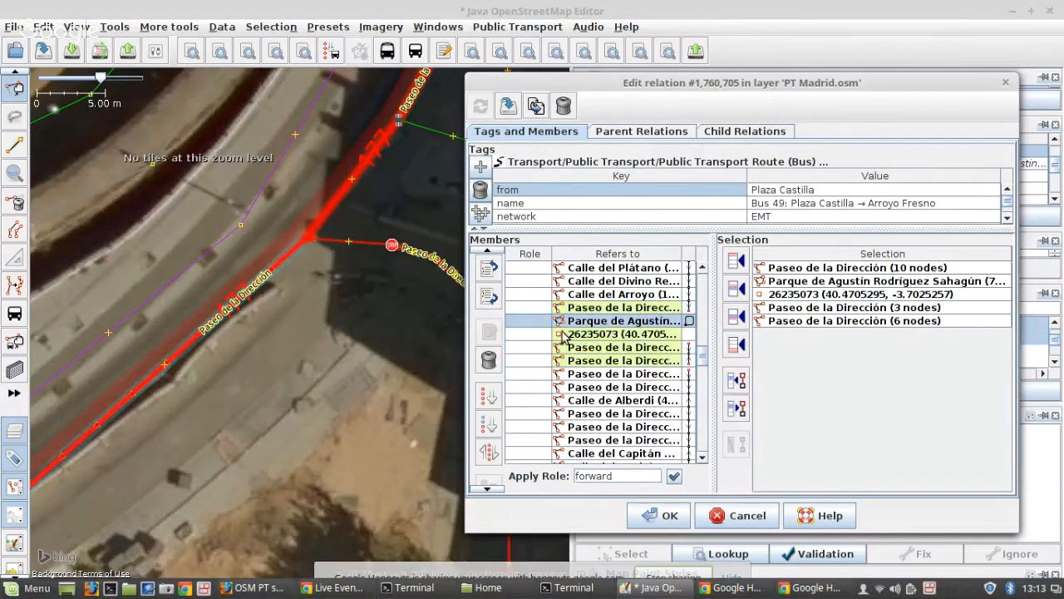
pyautogui.keyDown('shift'); pyautogui.click(579, 335); pyautogui.keyUp('shift')
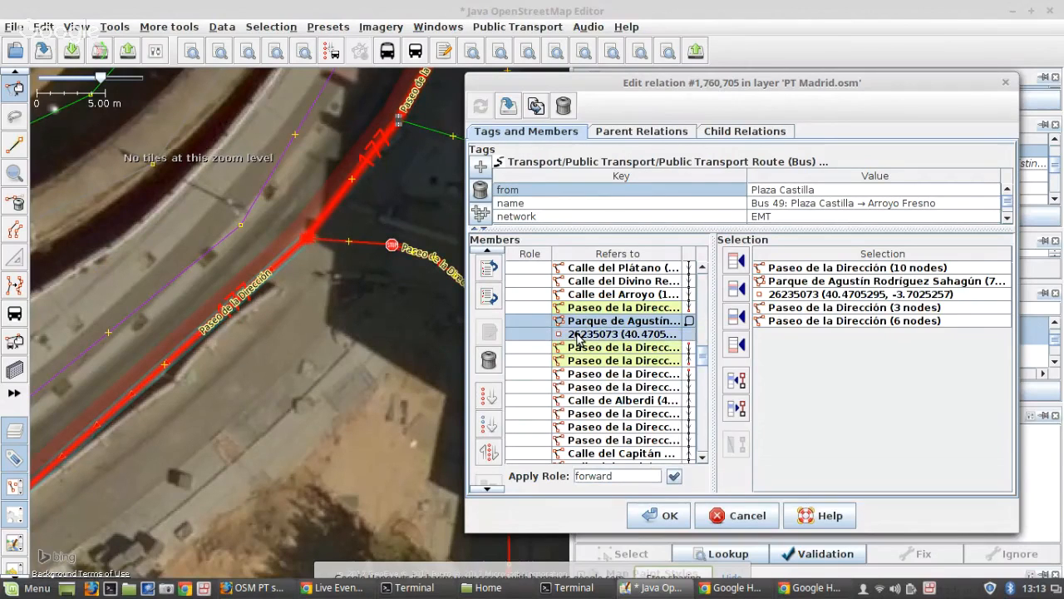
pyautogui.scroll(-4, 345, 225)
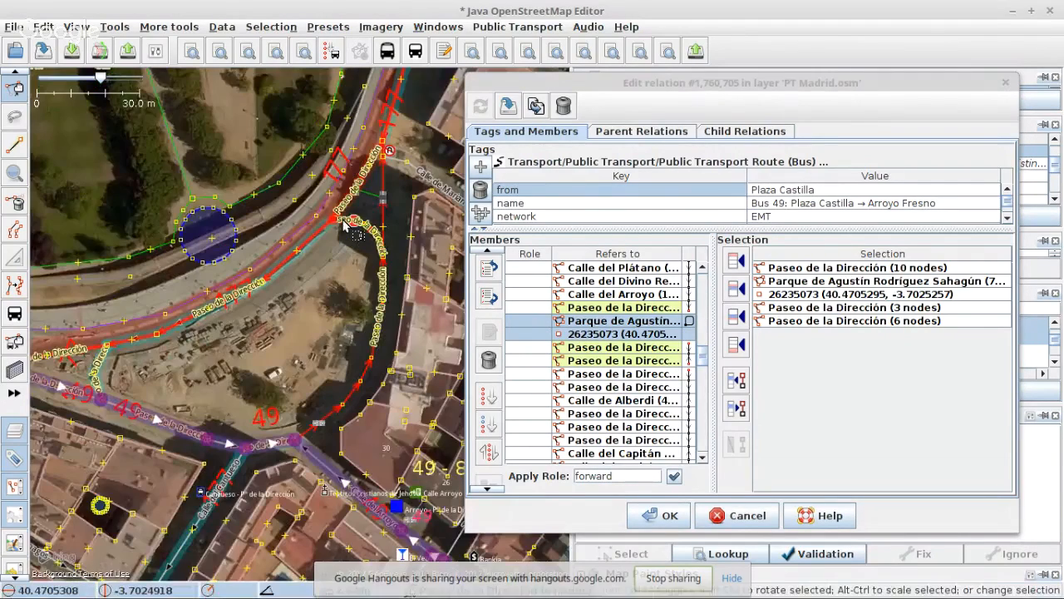
pyautogui.scroll(-3, 345, 226)
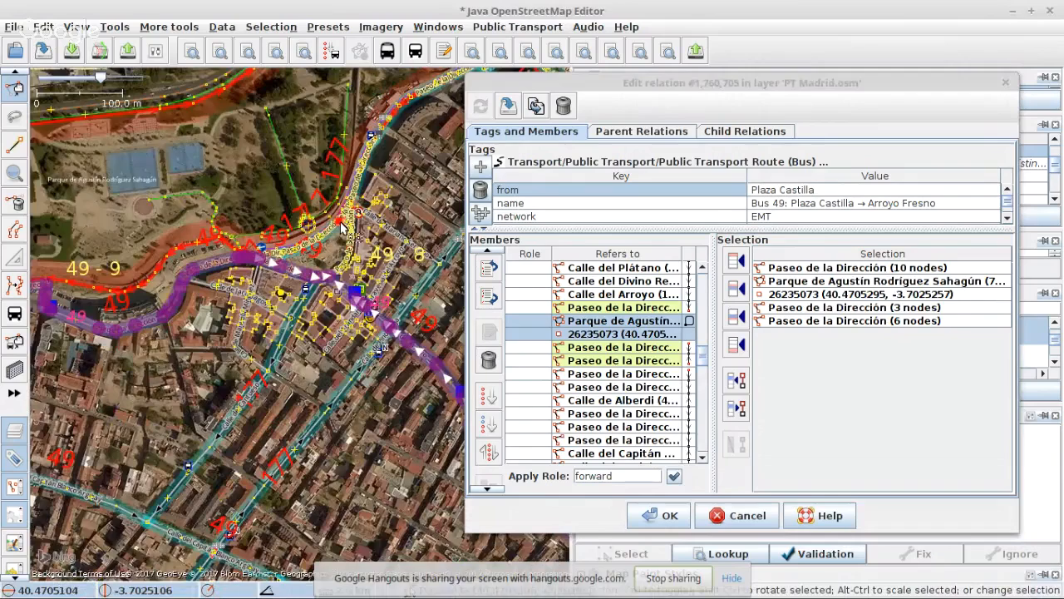
pyautogui.scroll(7, 345, 225)
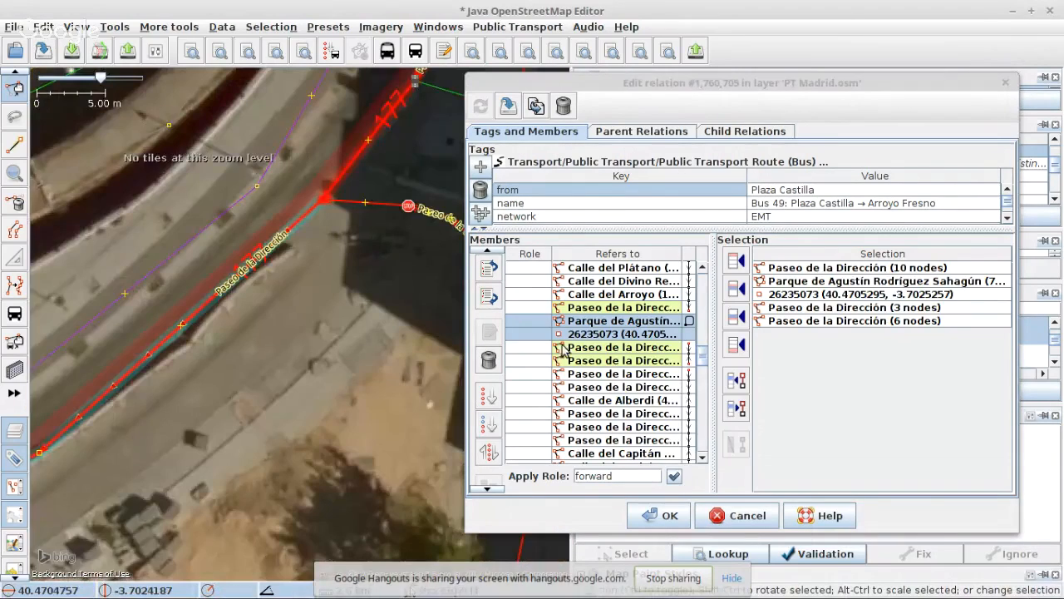
pyautogui.click(489, 360)
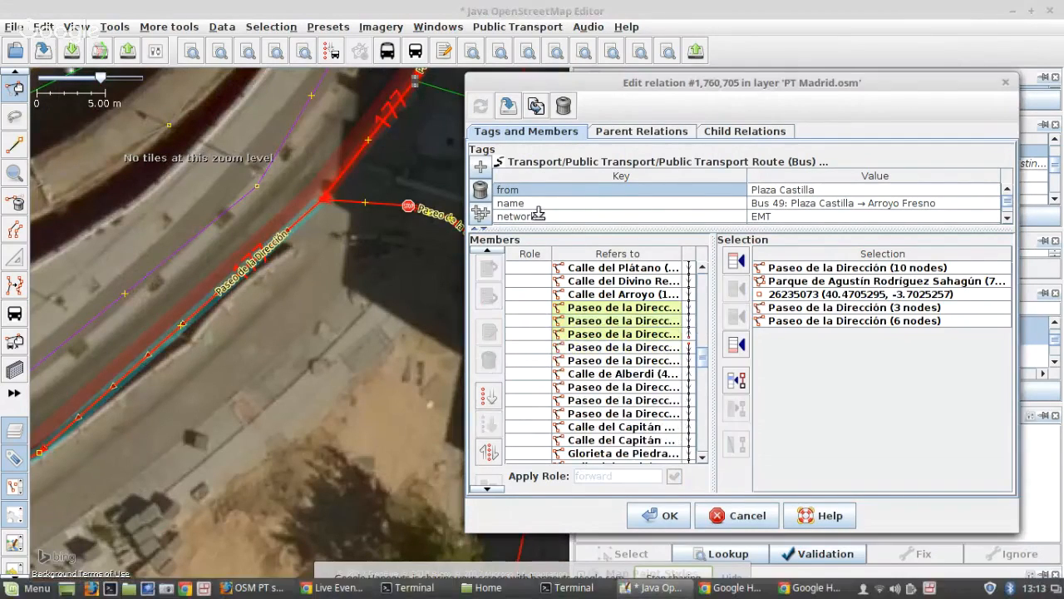
# - Insert the 4-node Paseo de la Dirección way into the route after its third Paseo de la Dirección member
pyautogui.click(311, 212)
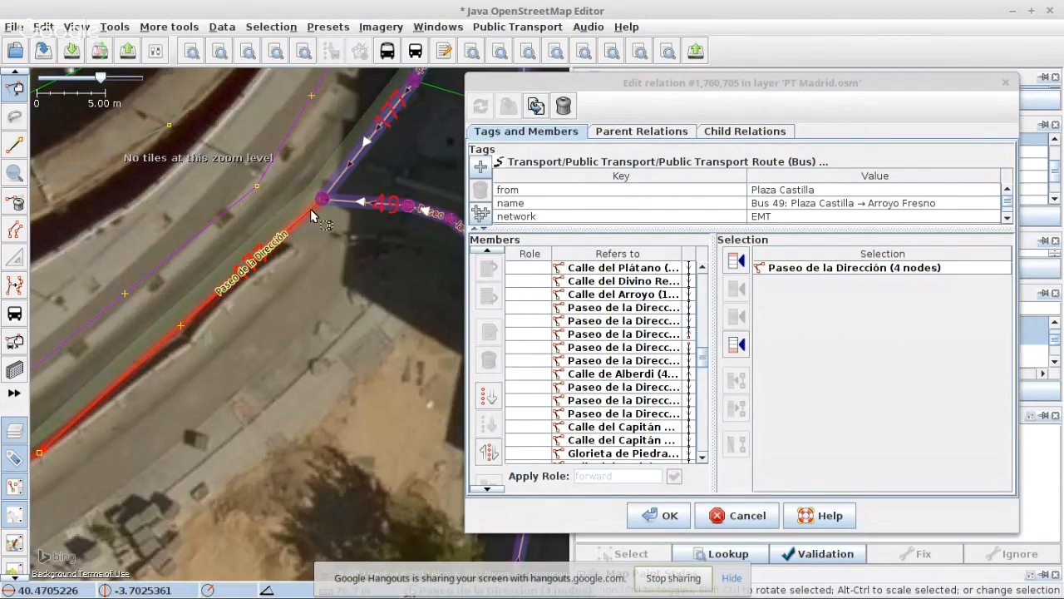
pyautogui.click(654, 335)
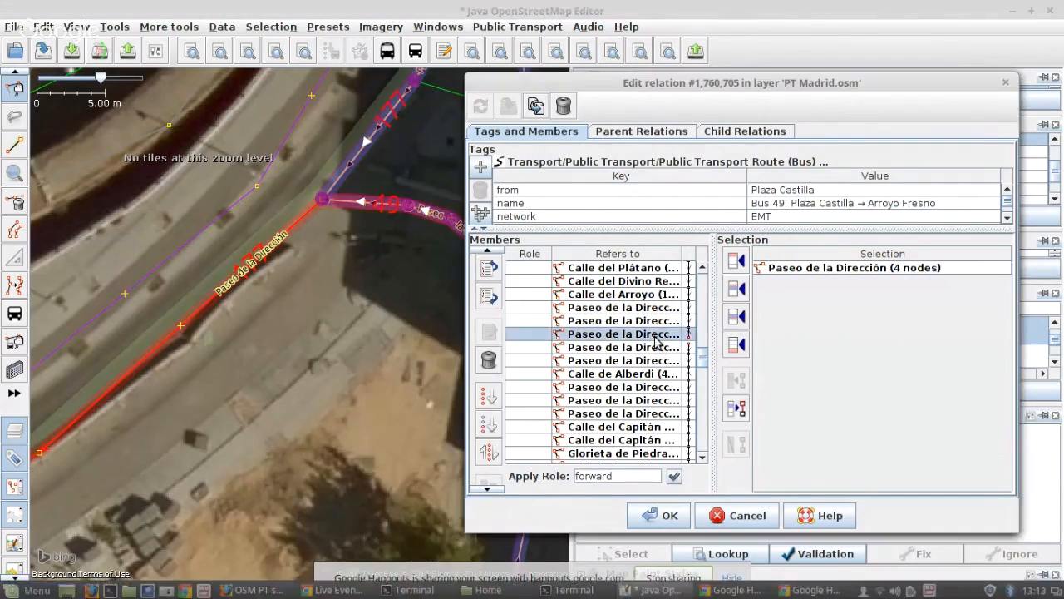
pyautogui.click(736, 315)
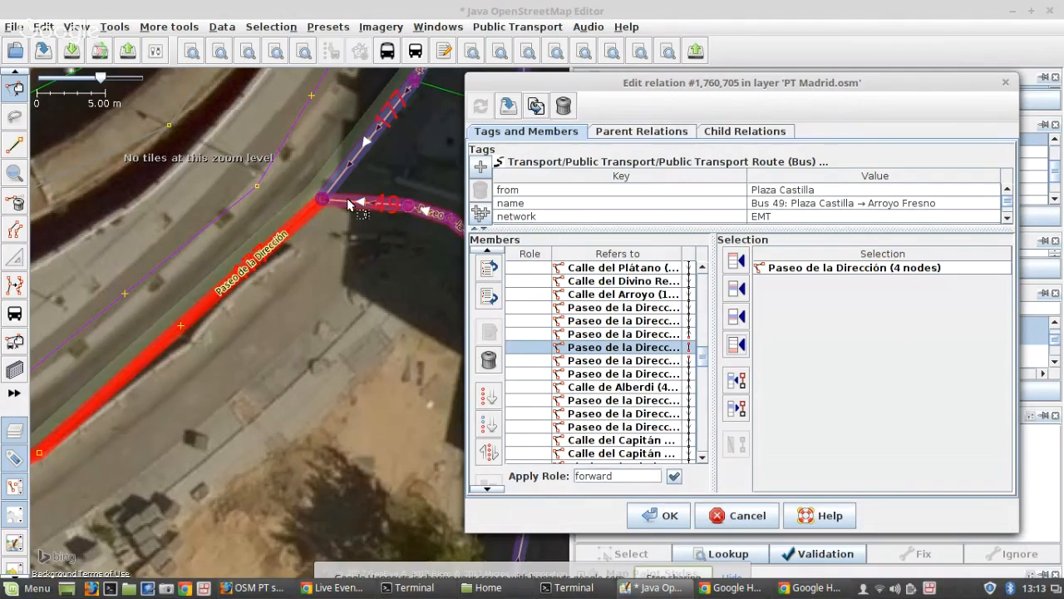
pyautogui.click(304, 215)
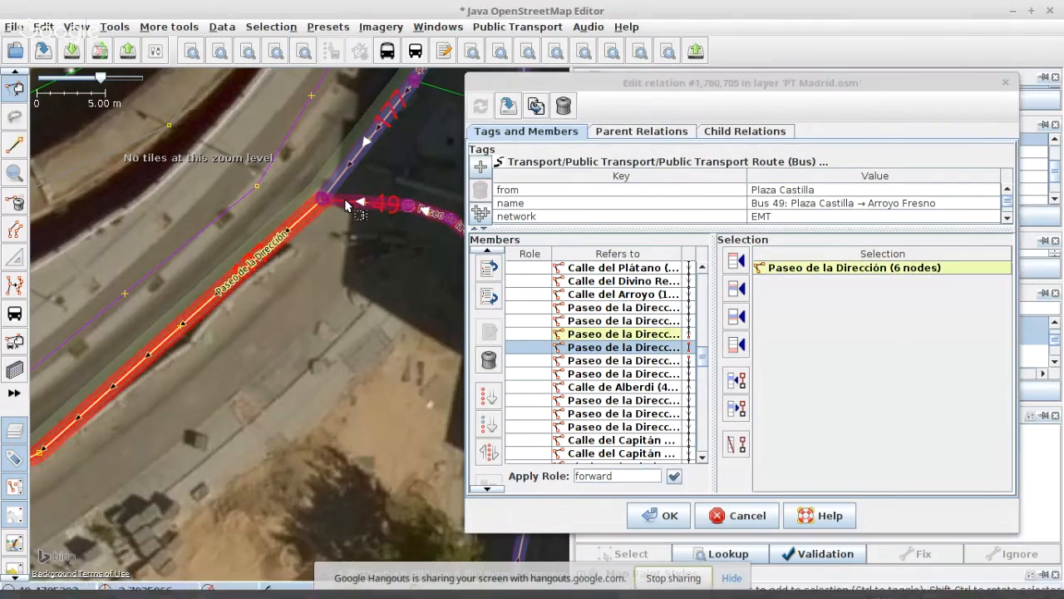
pyautogui.click(302, 213)
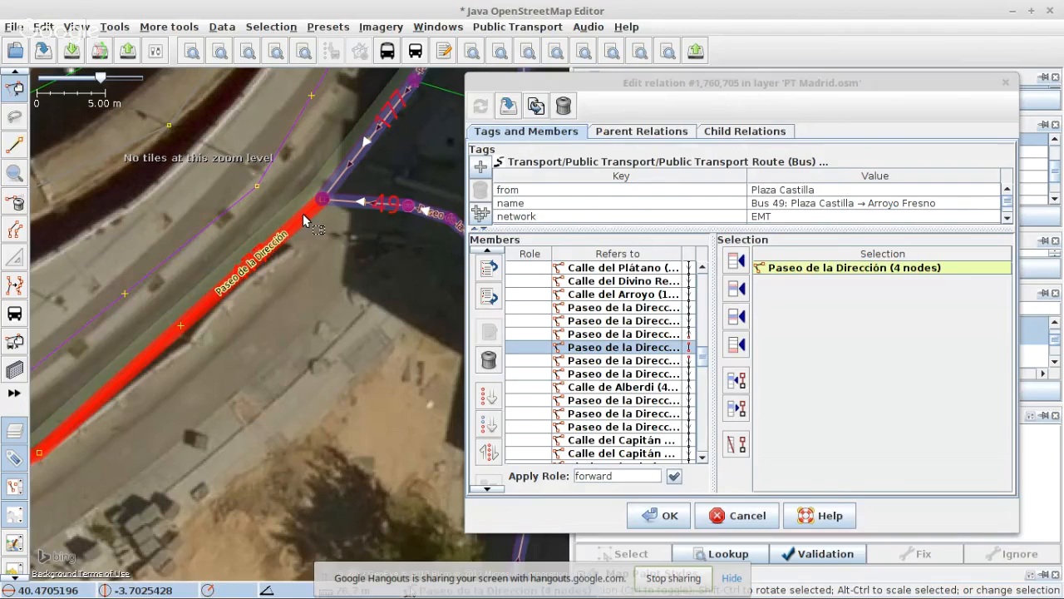
pyautogui.middleClick(303, 213)
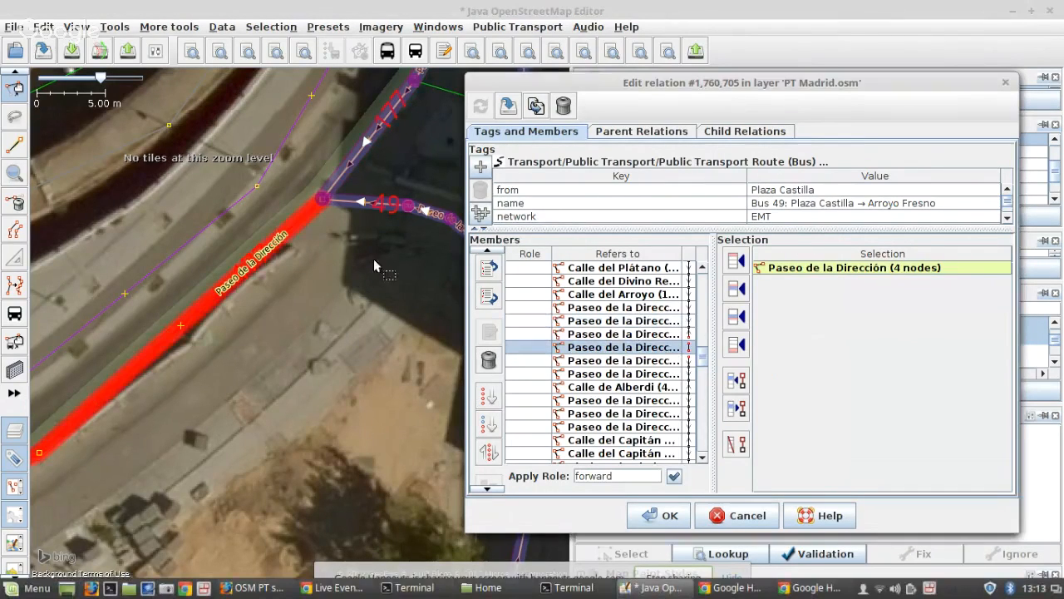
# - Remove the 3-node Paseo de la Dirección way from the members and sort the members from the first Paseo de la Dirección way onward
pyautogui.scroll(3, 356, 212)
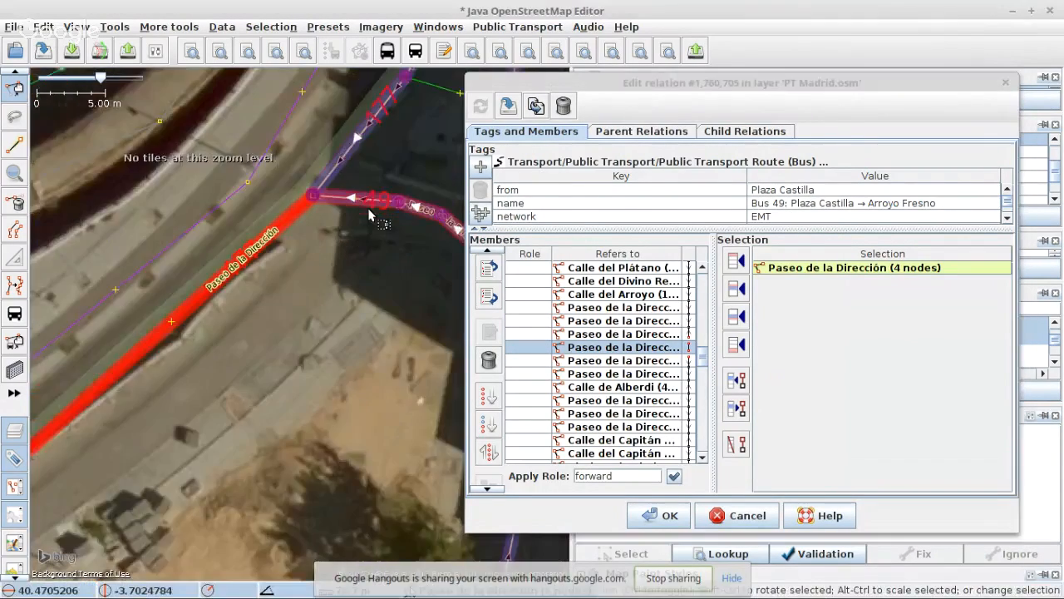
pyautogui.moveTo(280, 221); pyautogui.dragTo(317, 402)
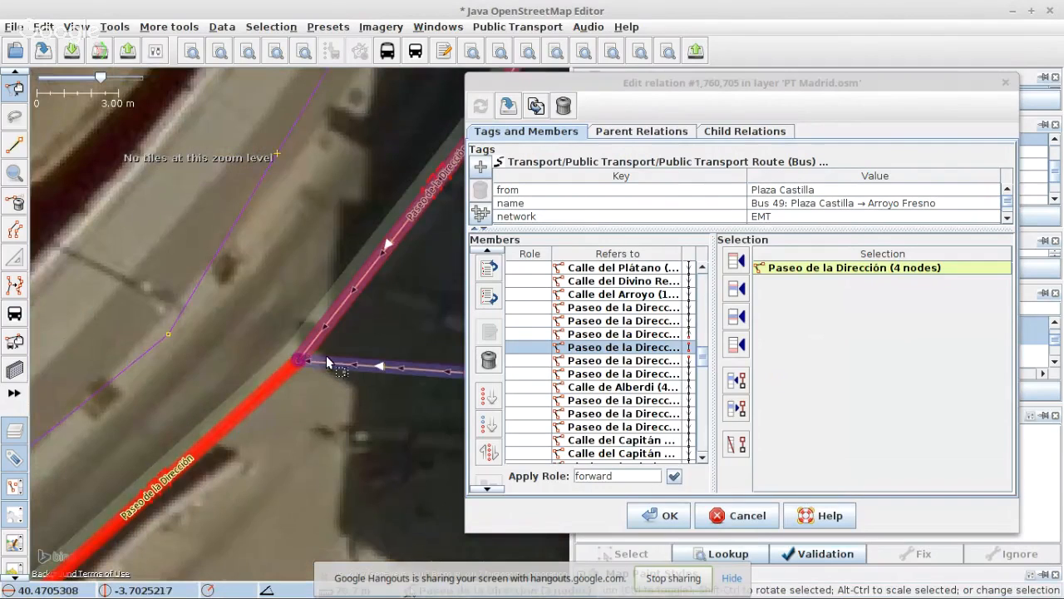
pyautogui.click(322, 337)
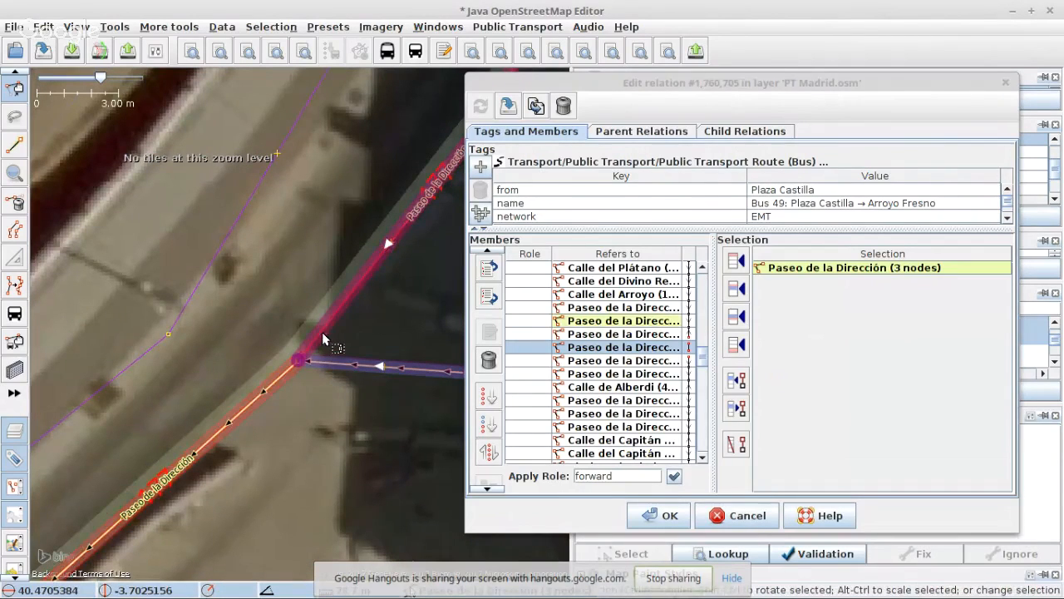
pyautogui.click(591, 322)
pyautogui.click(490, 360)
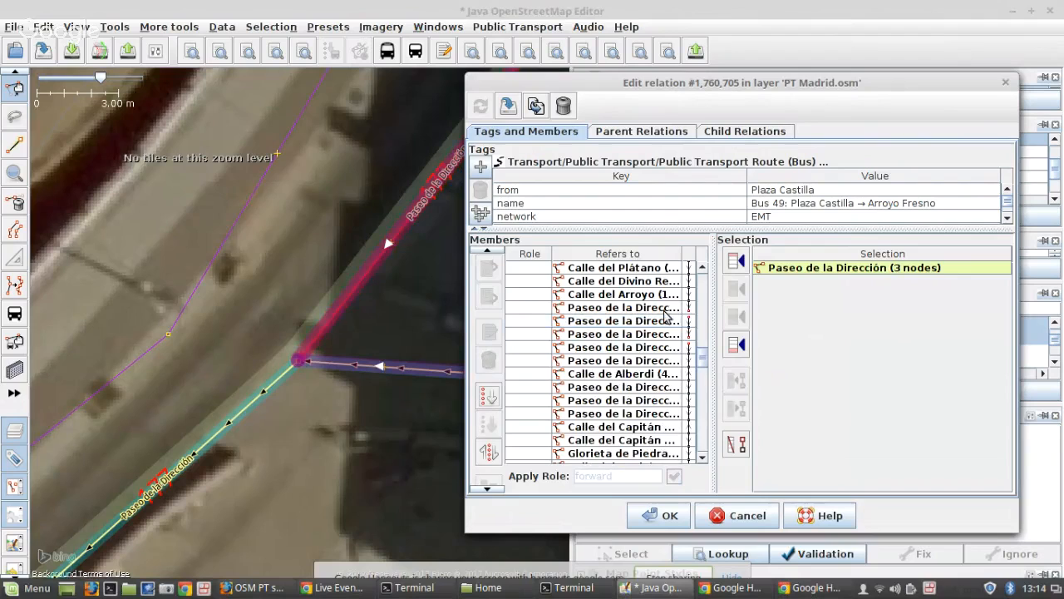
pyautogui.click(663, 310)
pyautogui.click(493, 427)
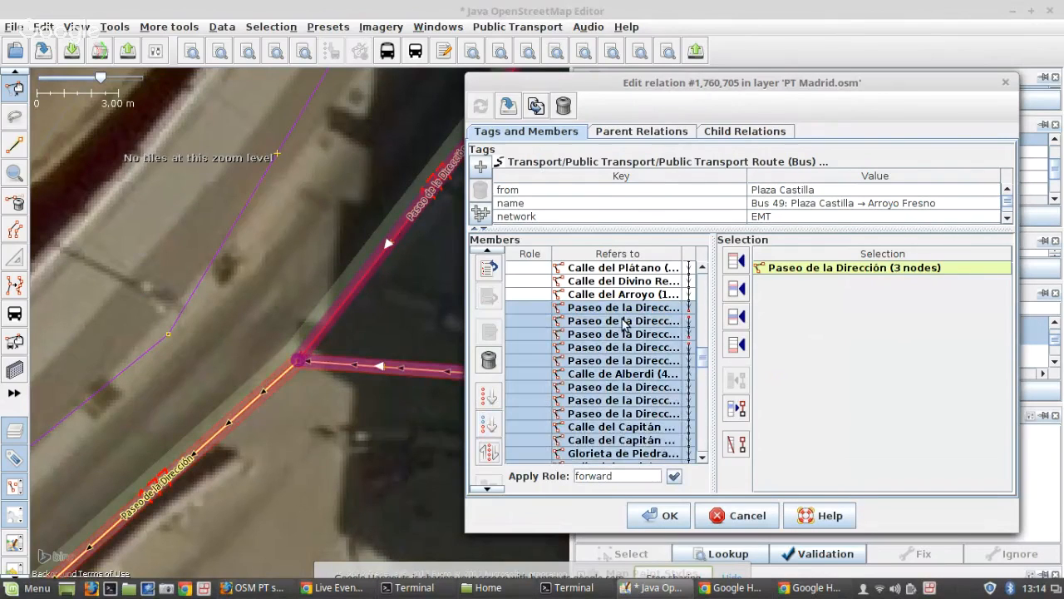
# - Remove the 10-node Paseo de la Dirección way from the route's members and save the relation
pyautogui.click(309, 358)
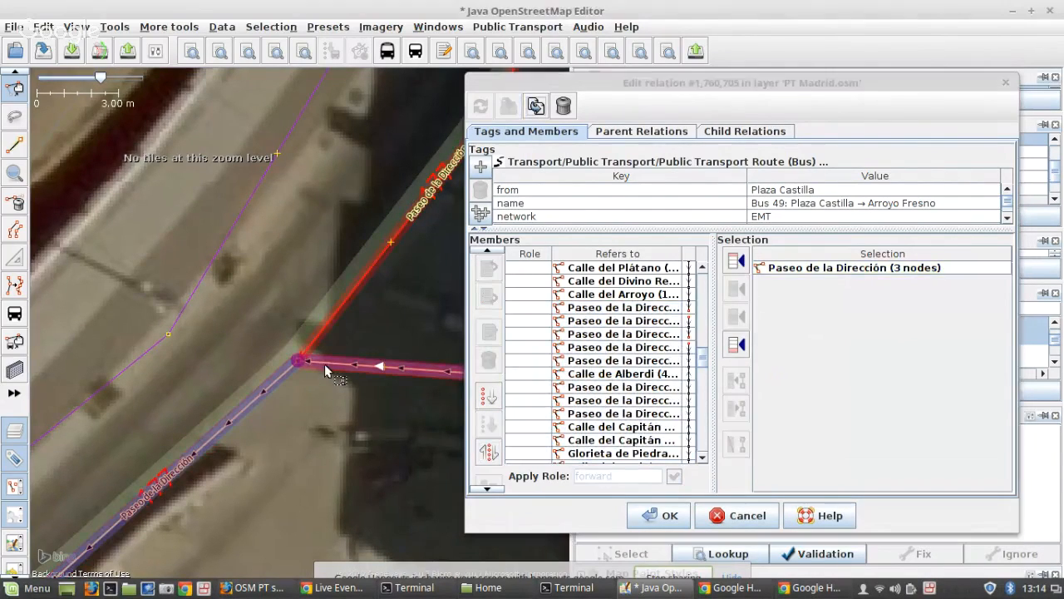
pyautogui.click(292, 368)
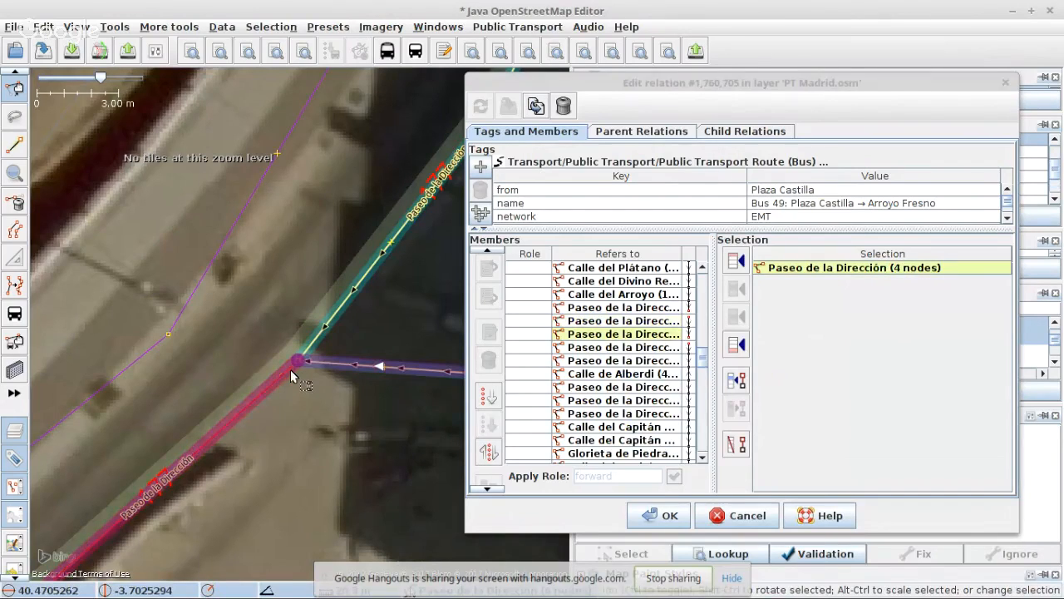
pyautogui.scroll(-3, 208, 345)
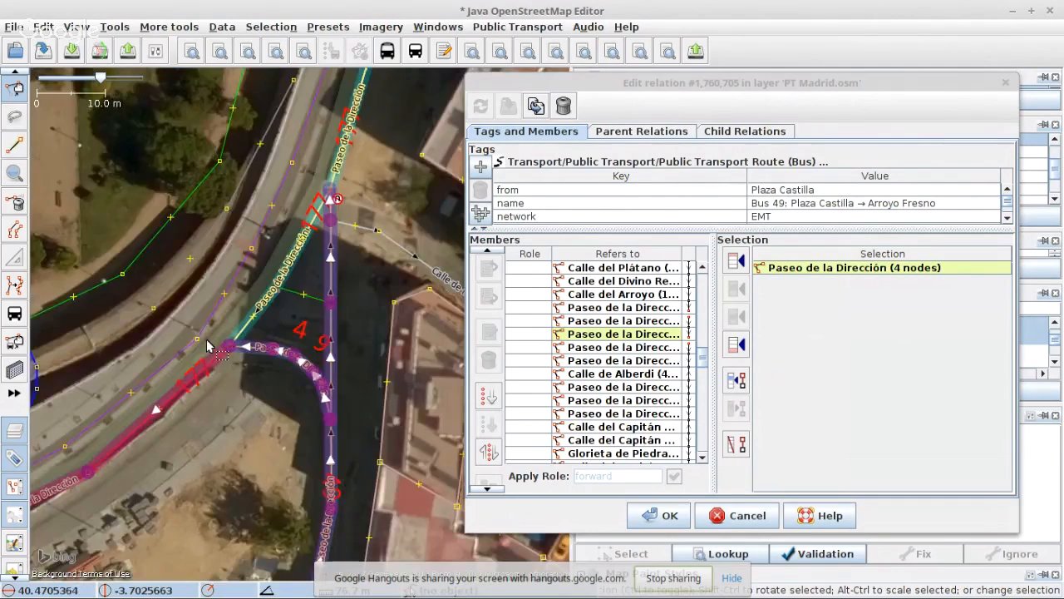
pyautogui.scroll(-2, 208, 345)
pyautogui.scroll(4, 260, 366)
pyautogui.click(313, 344)
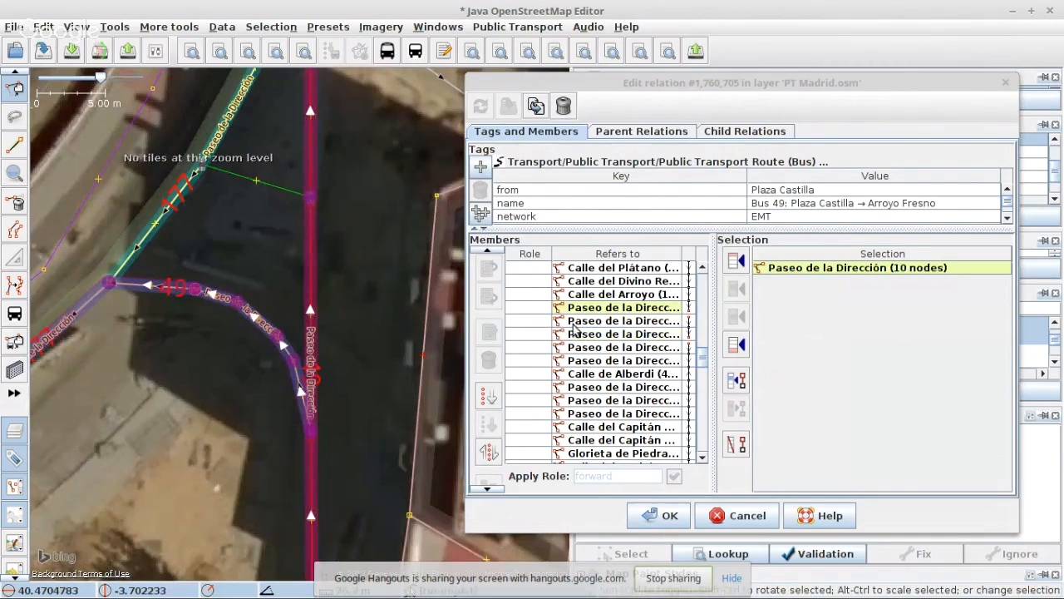
pyautogui.click(736, 445)
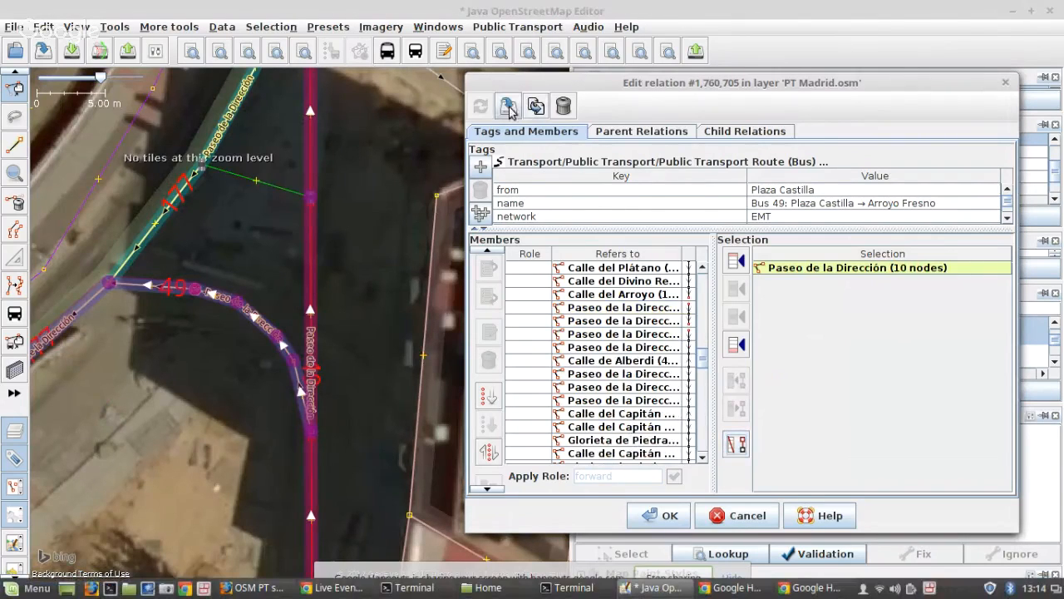
pyautogui.click(509, 107)
# - Split the 10-node Paseo de la Dirección way at its junction with the curved branch, keeping the history on the 7-node segment
pyautogui.scroll(2, 317, 450)
pyautogui.keyDown('shift'); pyautogui.click(306, 425); pyautogui.keyUp('shift')
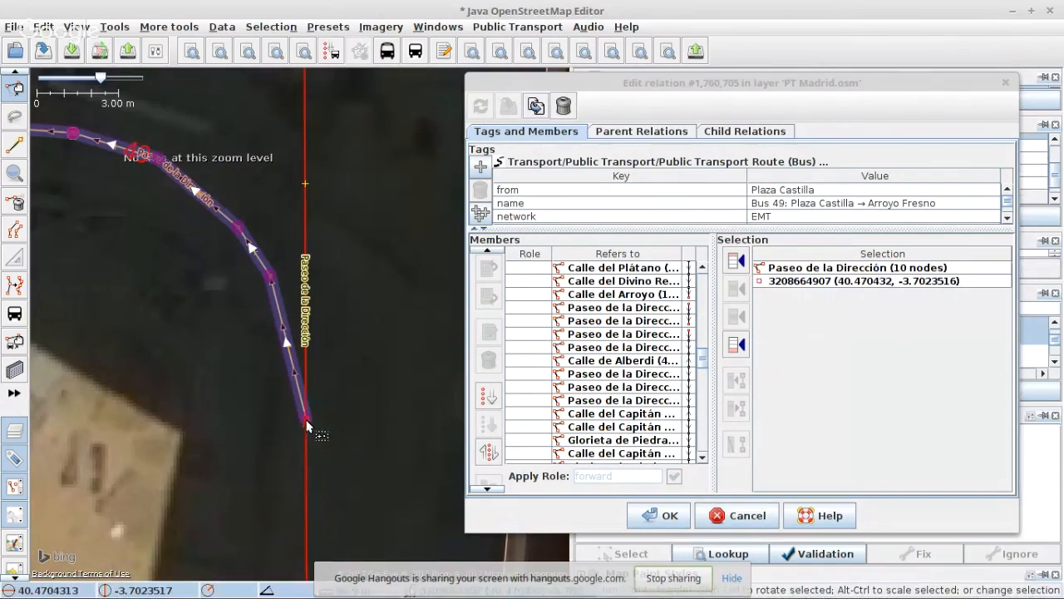
pyautogui.press('p')
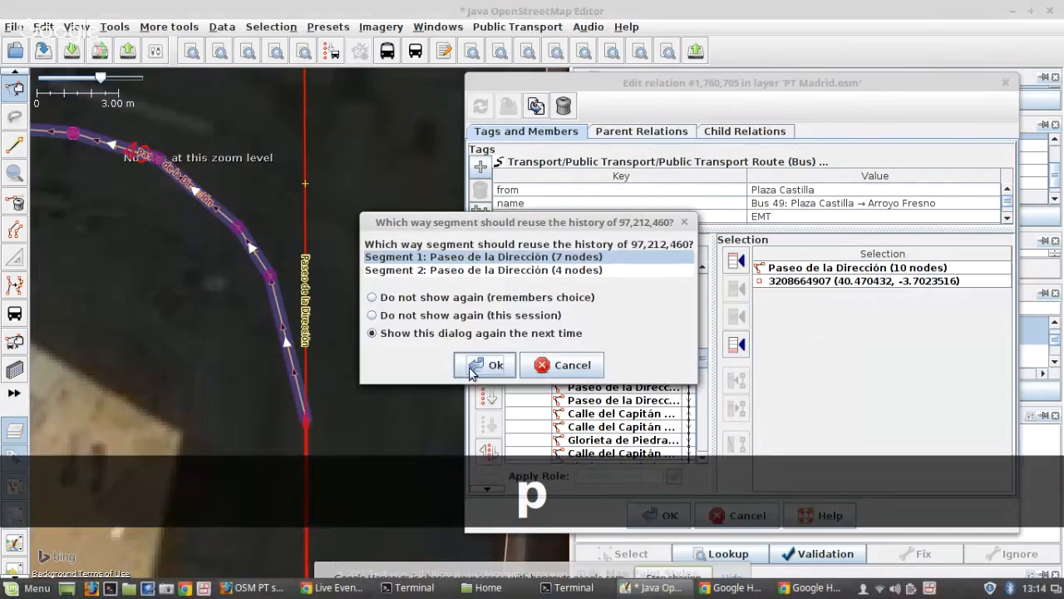
pyautogui.press('Return')
# - Insert the 7-node Paseo de la Dirección segment before the route's first Paseo de la Dirección member
pyautogui.click(309, 453)
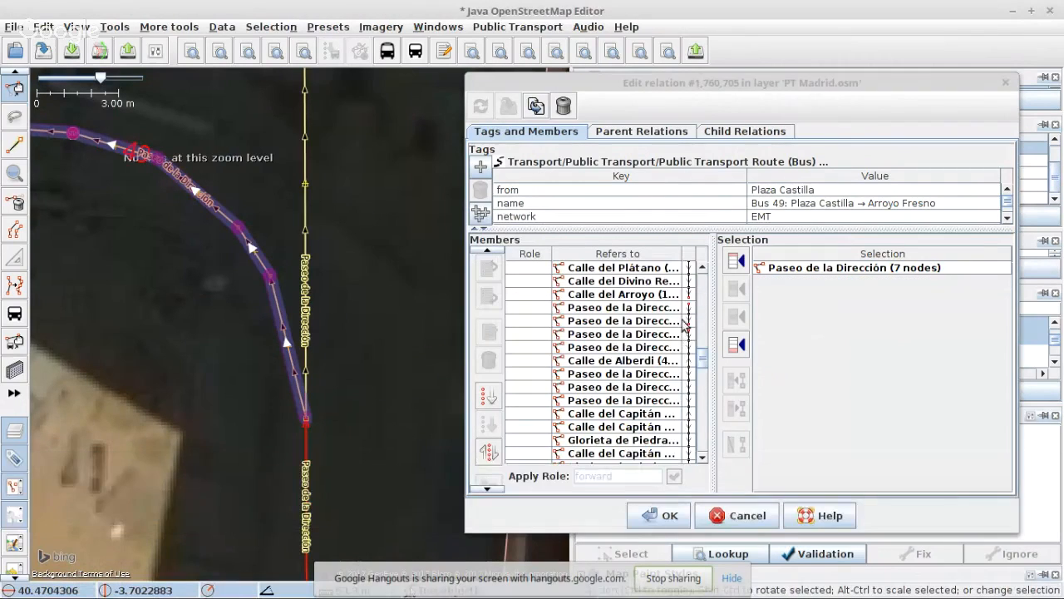
pyautogui.click(683, 310)
pyautogui.click(736, 289)
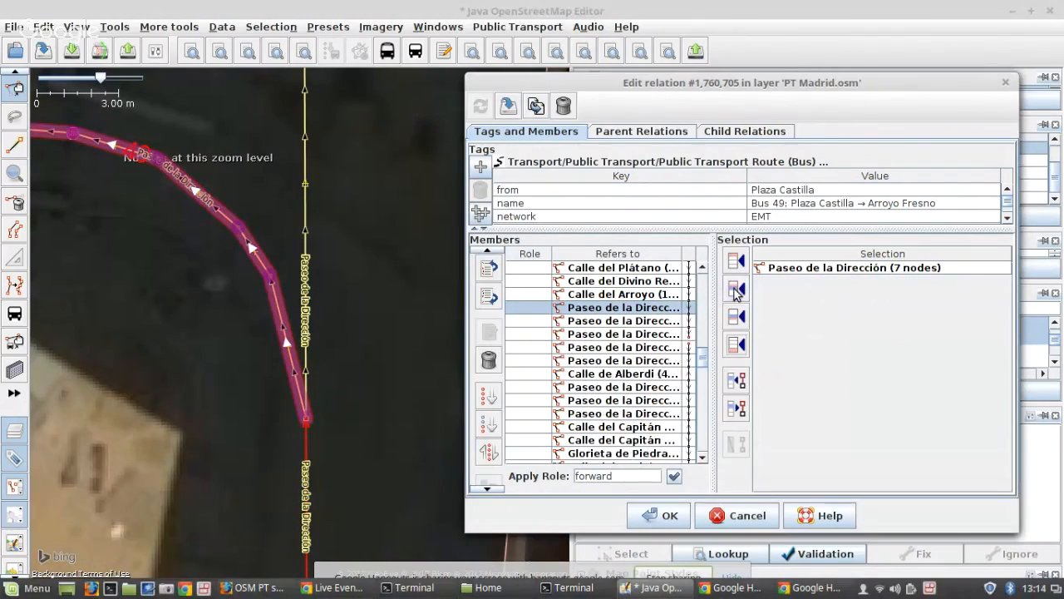
# - Locate the gap after the third Paseo de la Dirección member, insert the 2-node Paseo de la Dirección way there and confirm the relation
pyautogui.click(670, 334)
pyautogui.rightClick(669, 335)
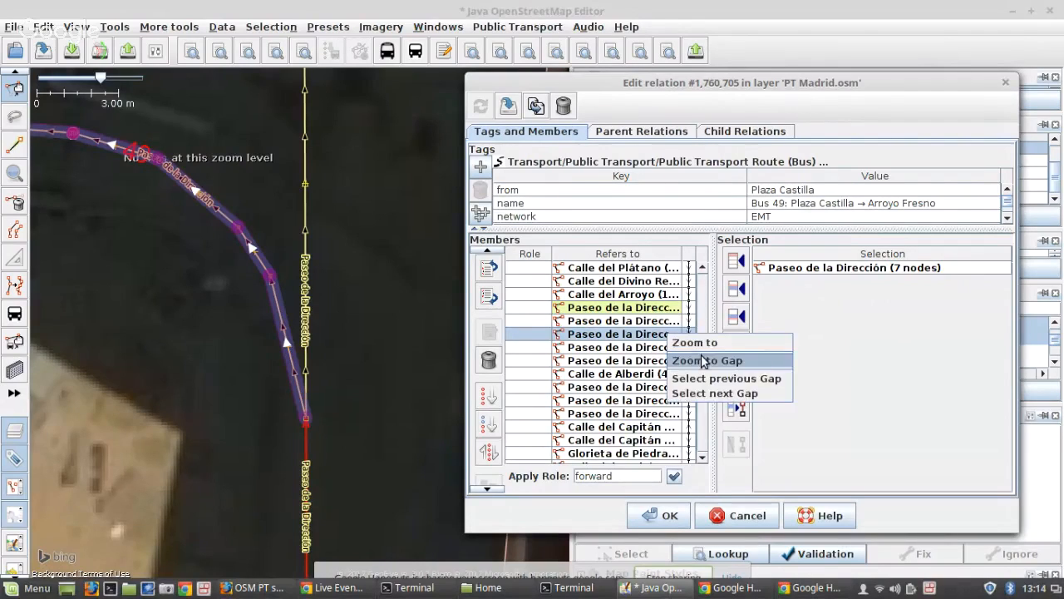
pyautogui.click(707, 360)
pyautogui.click(280, 327)
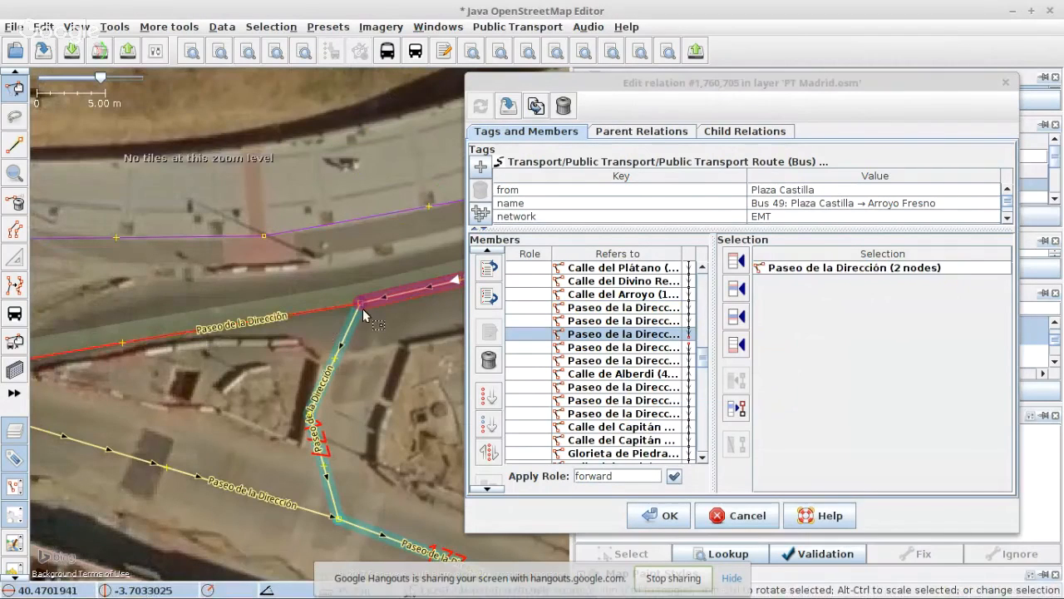
pyautogui.scroll(-2, 366, 311)
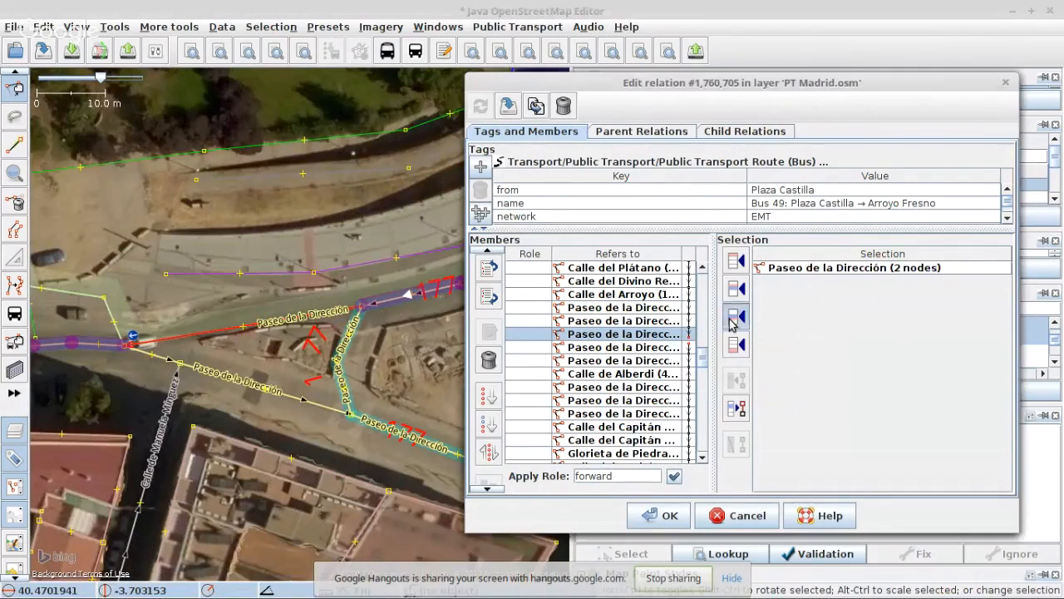
pyautogui.scroll(-4, 628, 382)
pyautogui.scroll(-10, 628, 382)
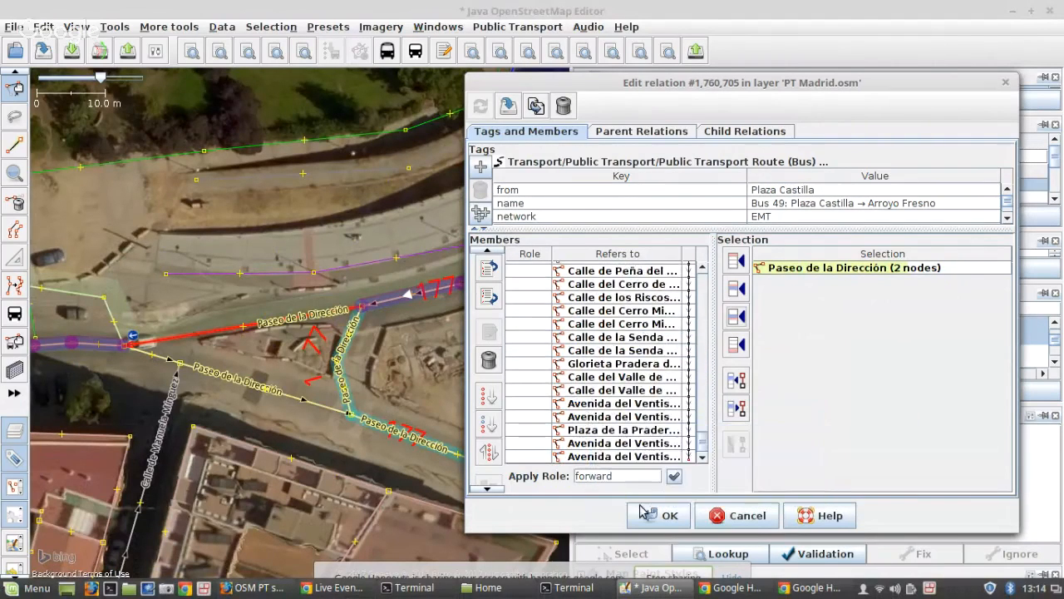
pyautogui.click(665, 514)
# - Select both Bus 49 route relations, Arroyo Fresno → Plaza Castilla and Plaza Castilla → Arroyo Fresno, and validate them
pyautogui.scroll(-4, 381, 392)
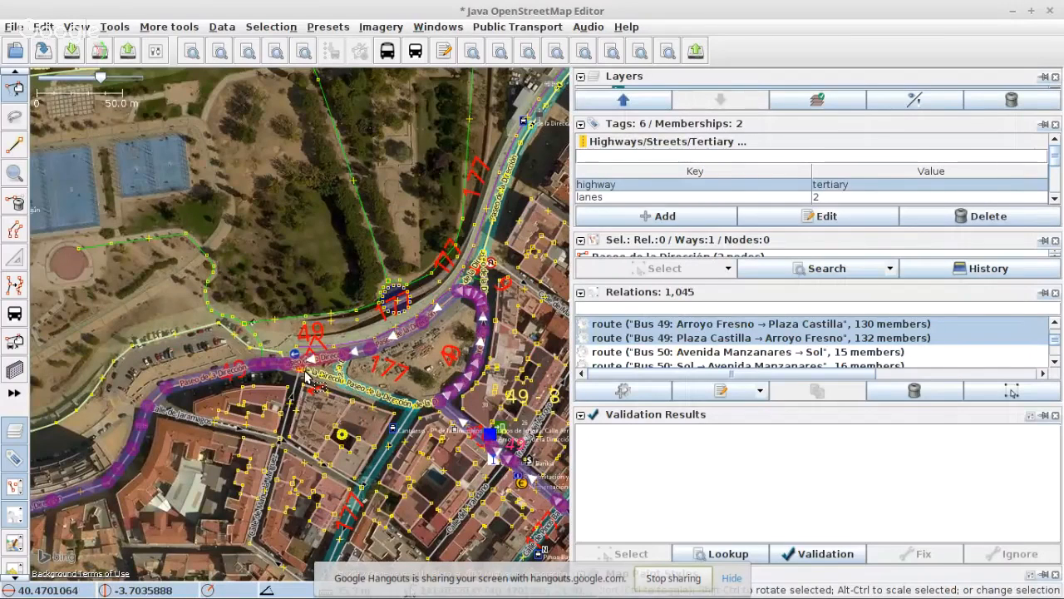
pyautogui.rightClick(648, 333)
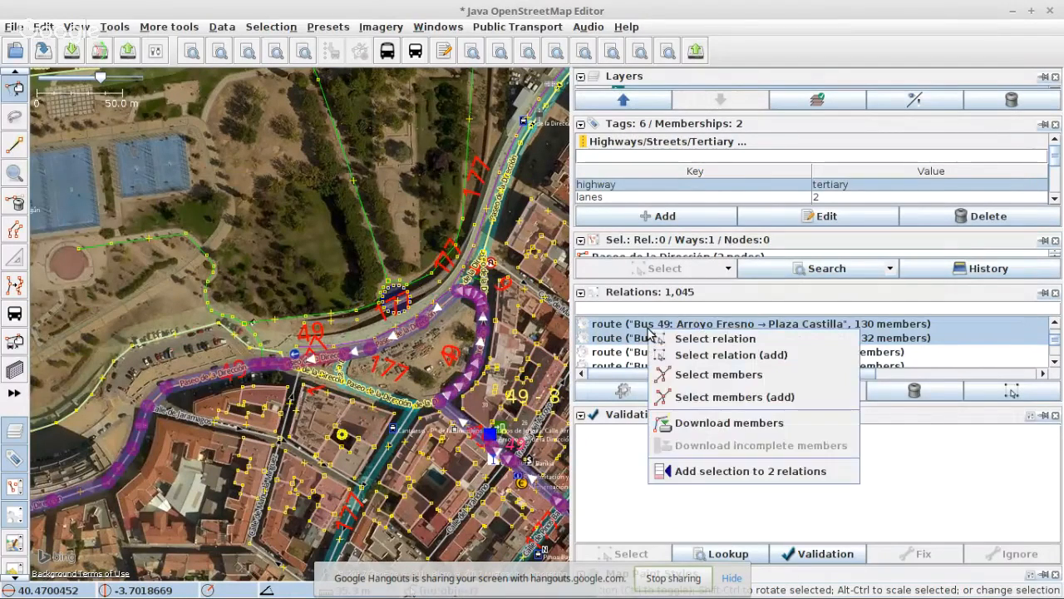
pyautogui.click(691, 340)
pyautogui.click(832, 554)
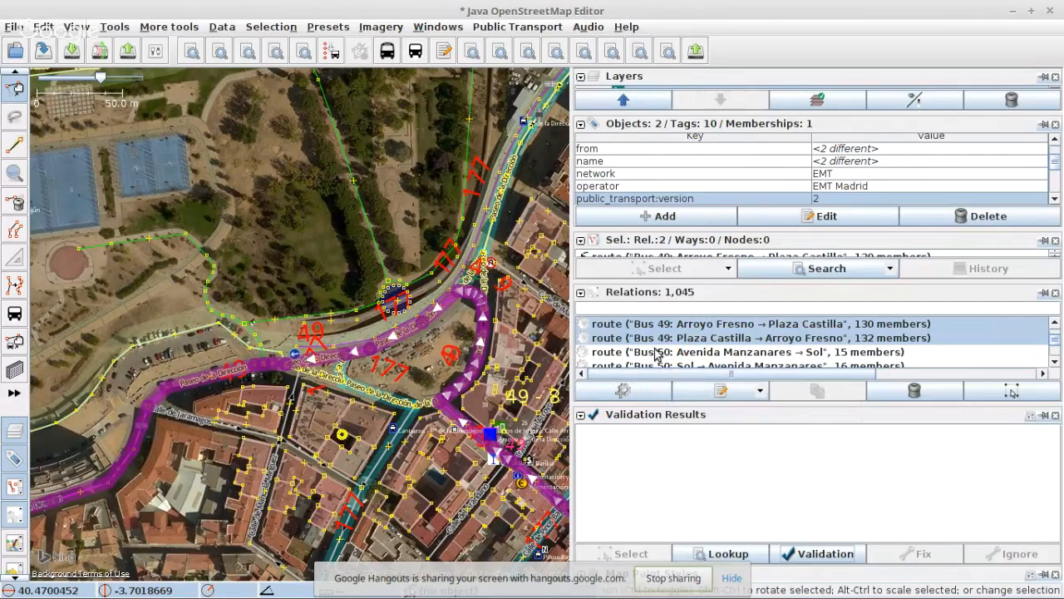
# - Add the modified objects to the selection and try to upload the selection with the changeset comment "Madrid bus 49"
pyautogui.click(670, 51)
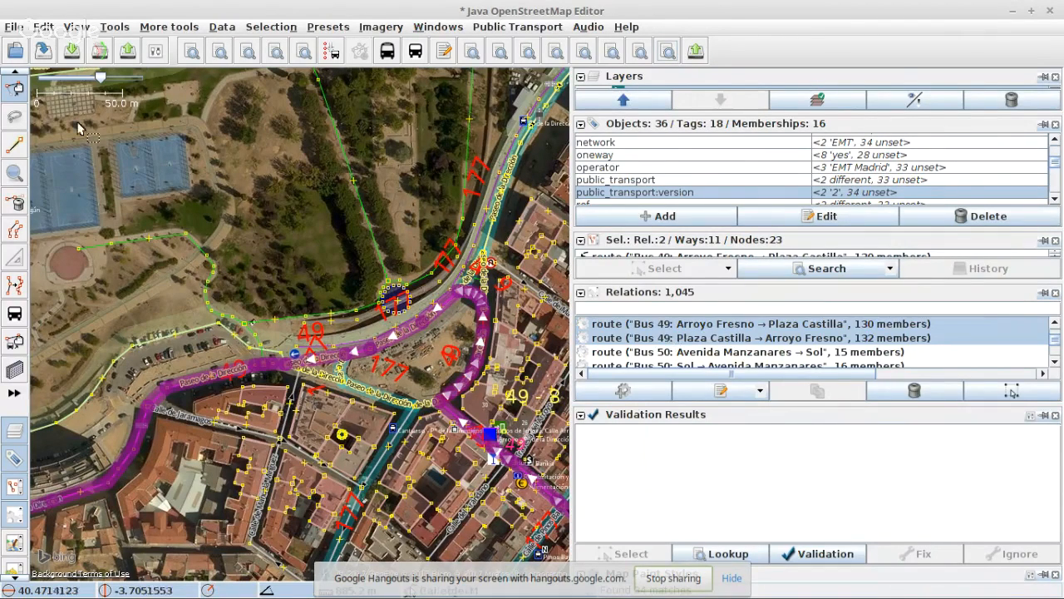
pyautogui.click(695, 54)
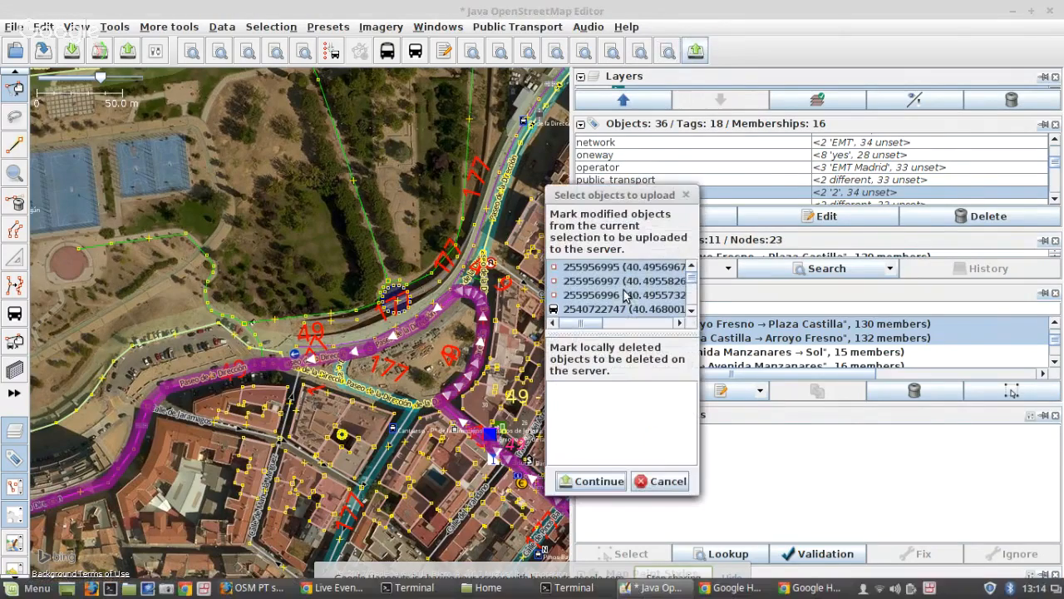
pyautogui.click(597, 481)
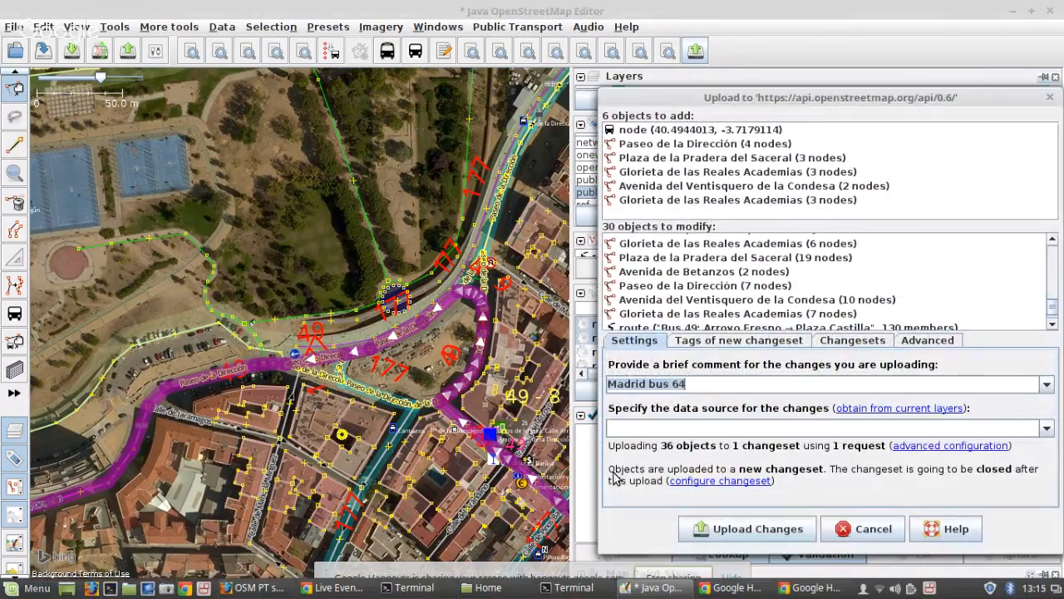
pyautogui.scroll(-1, 759, 324)
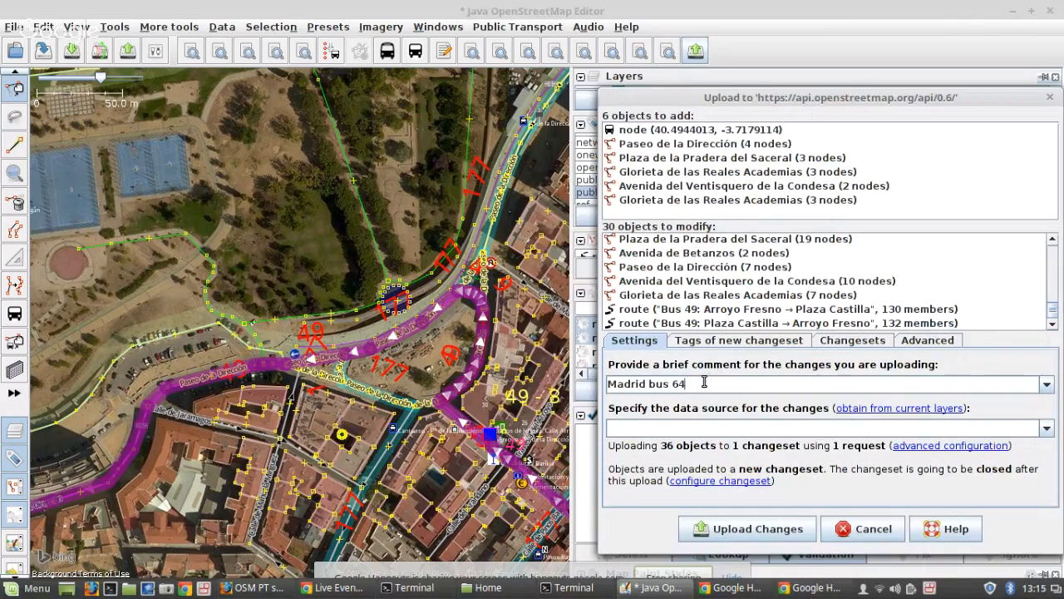
pyautogui.write('49')
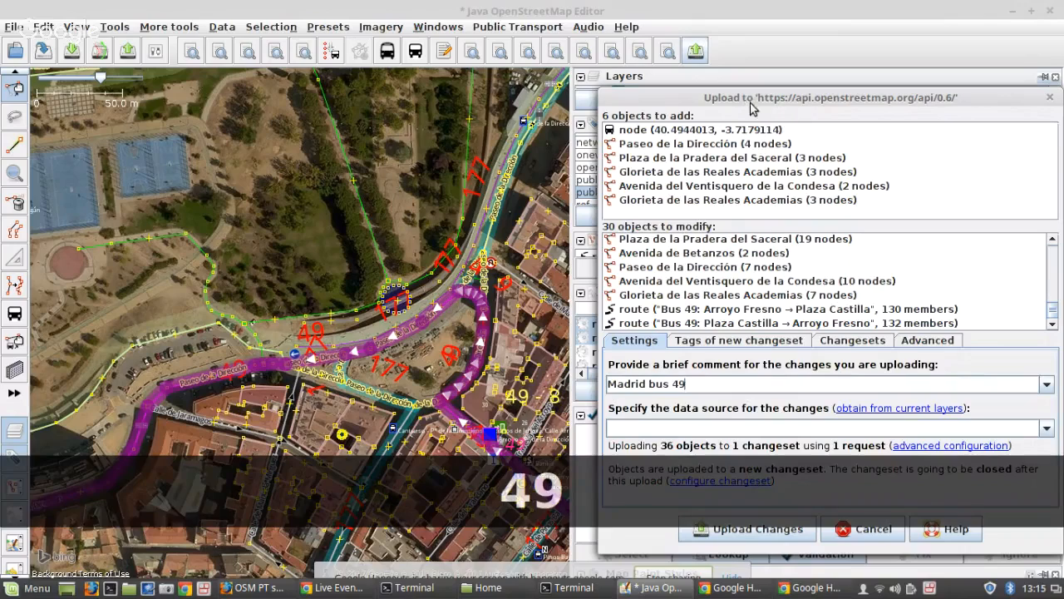
pyautogui.click(737, 529)
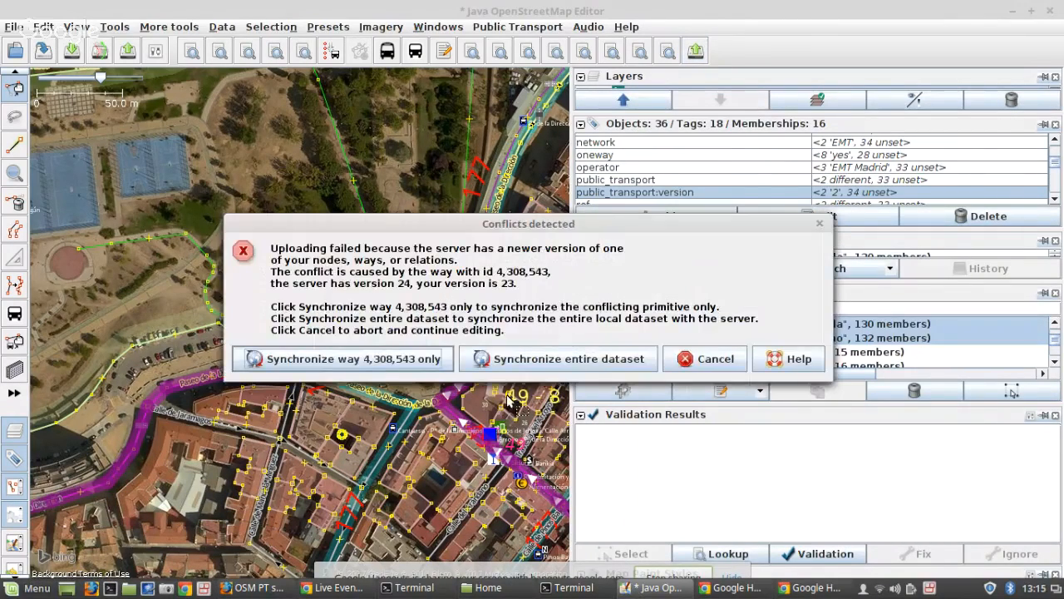
# - Synchronize only the conflicting way 4,308,543 with the server and dismiss the conflict notice
pyautogui.click(323, 359)
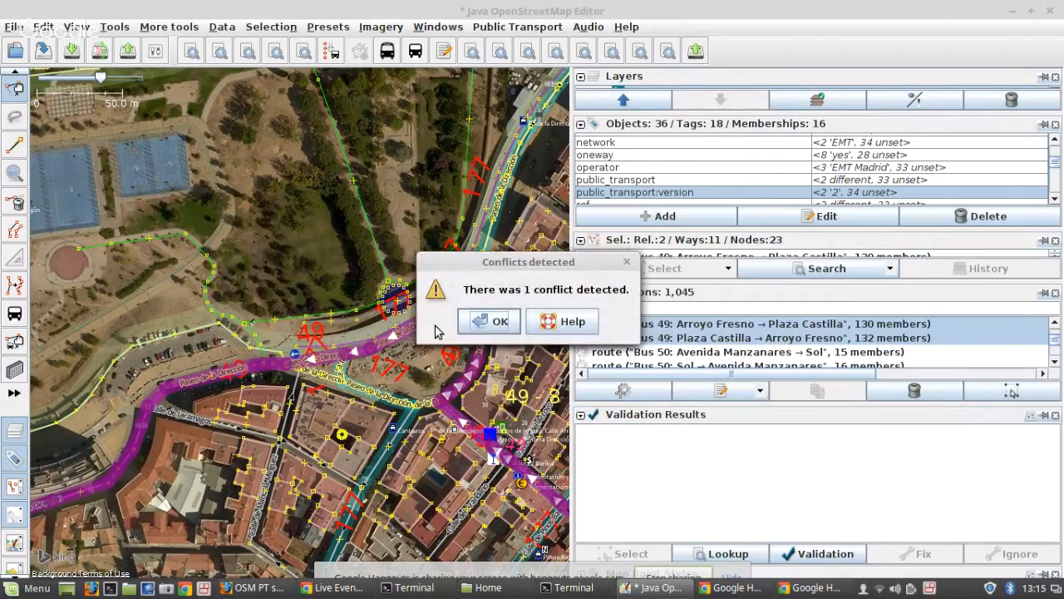
pyautogui.click(496, 320)
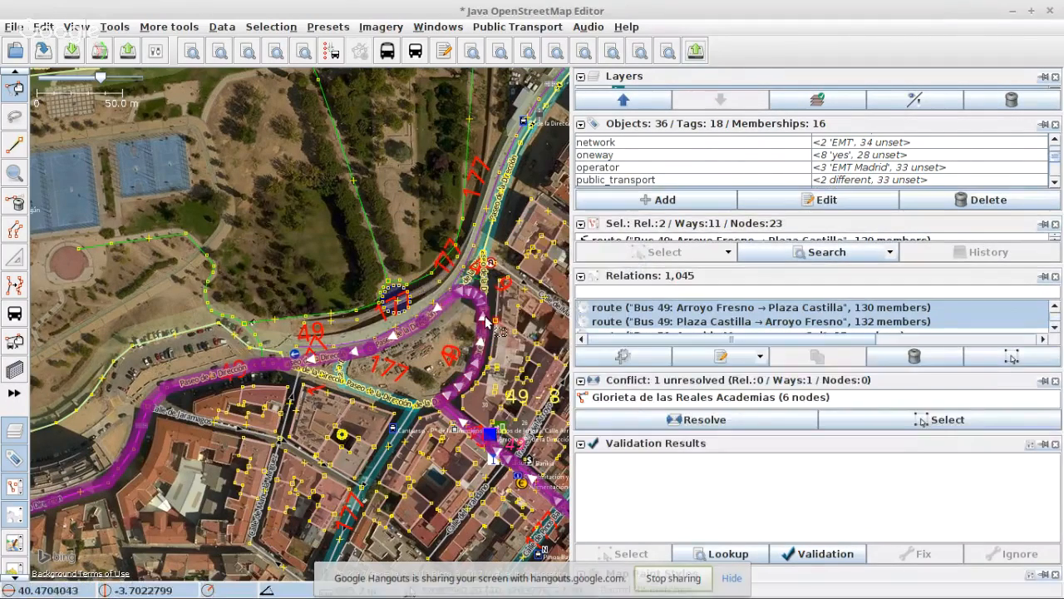
# - Select the conflicting 6-node Glorieta de las Reales Academias way and examine its location around the roundabout on the map
pyautogui.click(687, 398)
pyautogui.click(946, 419)
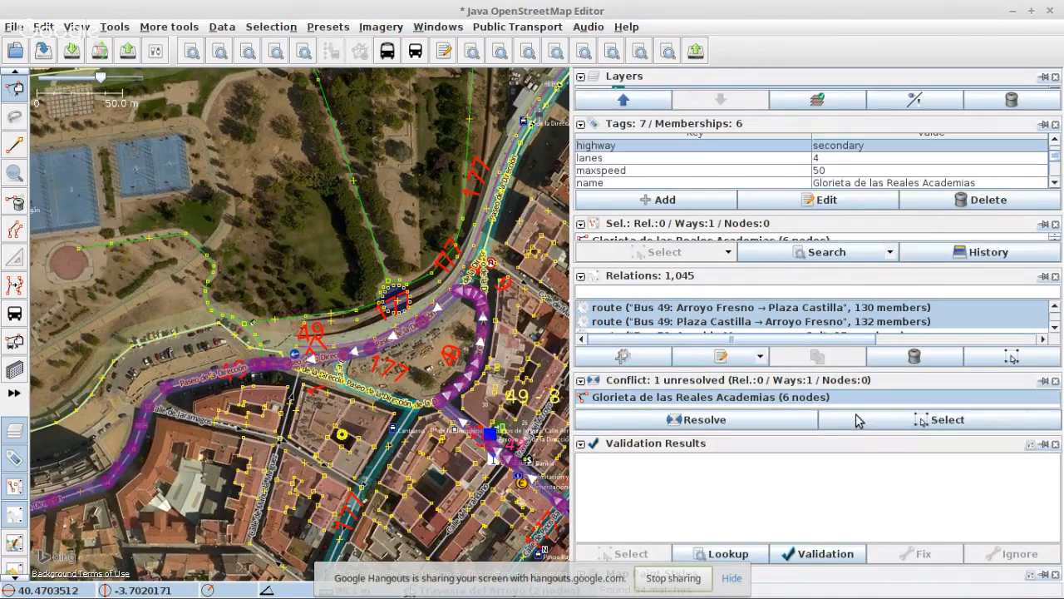
pyautogui.press('3')
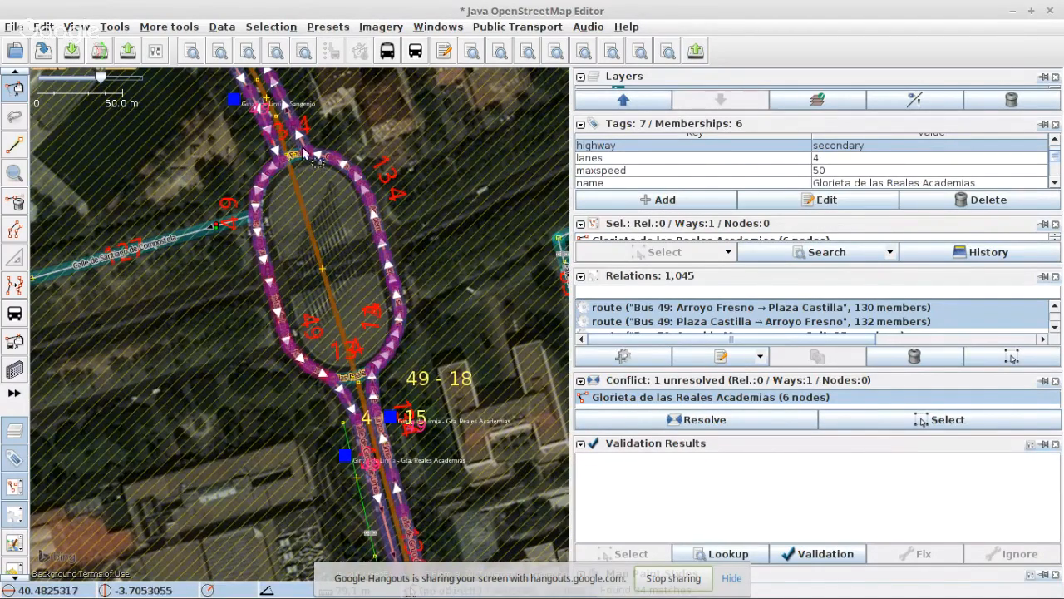
pyautogui.scroll(3, 299, 157)
pyautogui.scroll(-3, 245, 204)
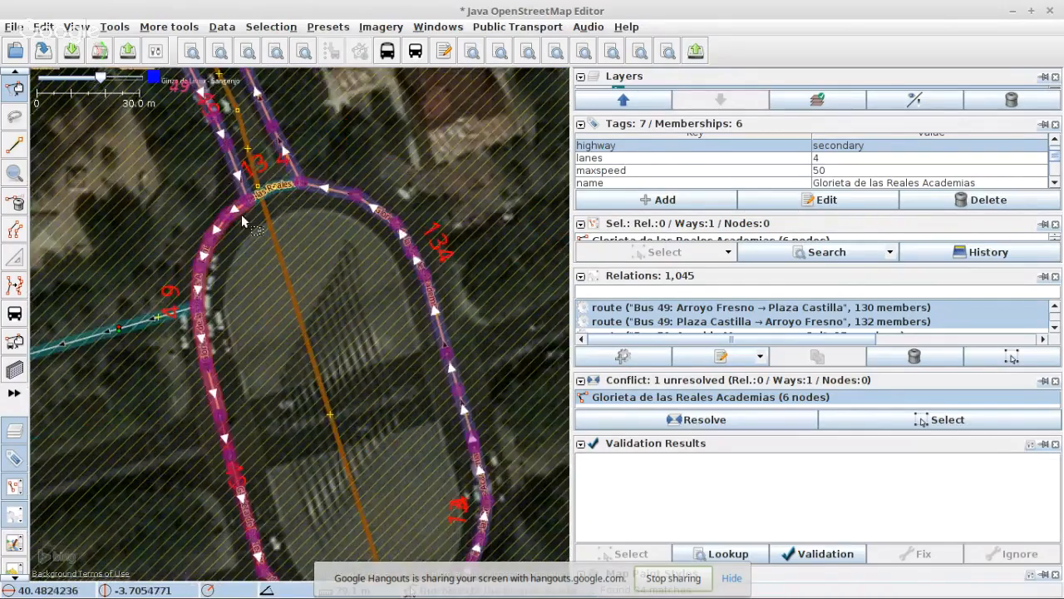
pyautogui.scroll(2, 299, 268)
pyautogui.scroll(-1, 298, 267)
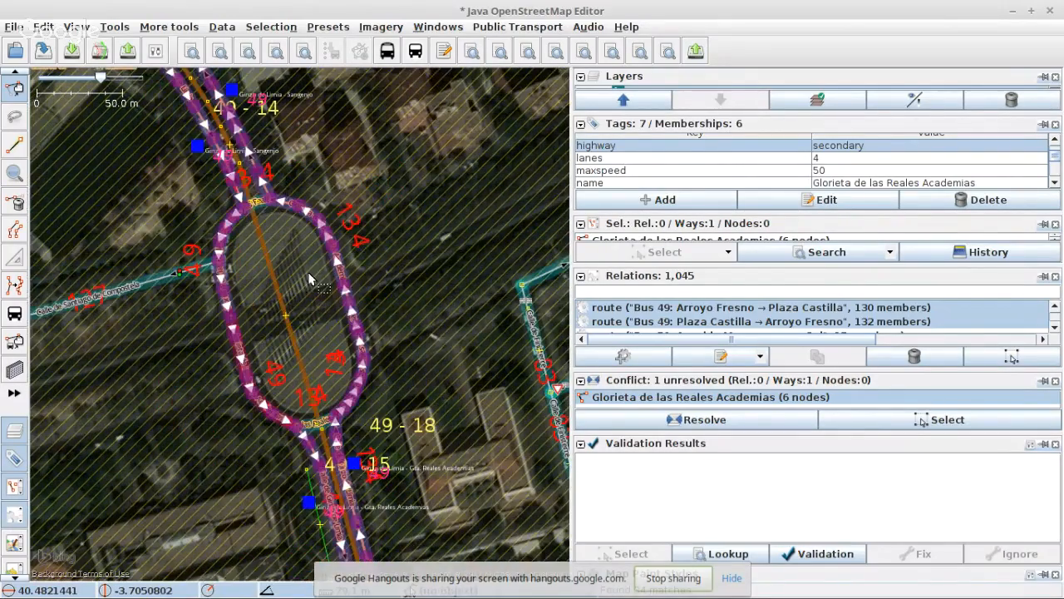
# - Resolve the 6-node Glorieta de las Reales Academias conflict by keeping the local node list and the server's surface=asphalt tag
pyautogui.click(807, 420)
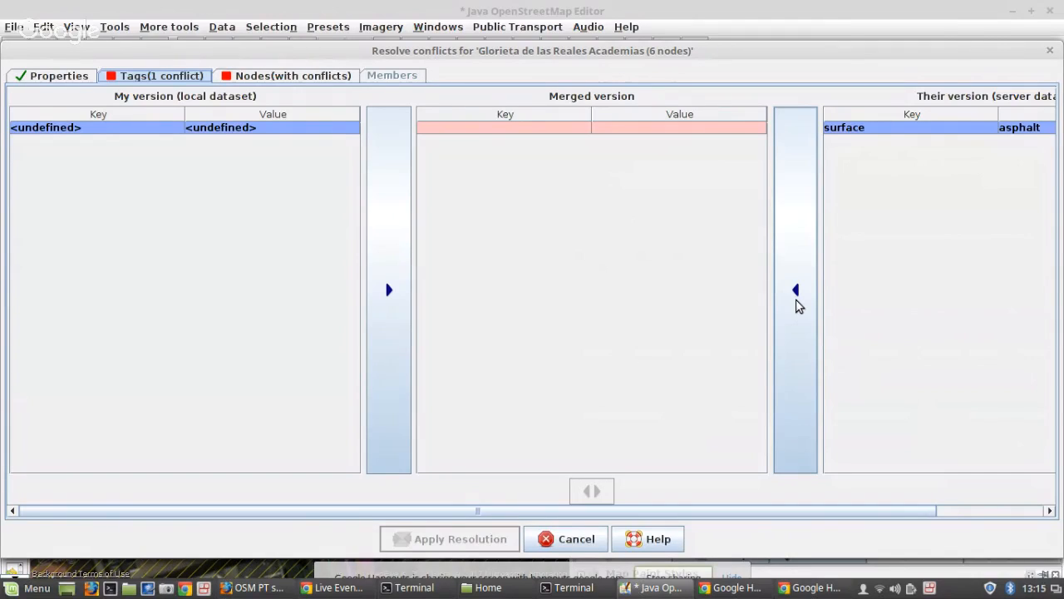
pyautogui.click(295, 76)
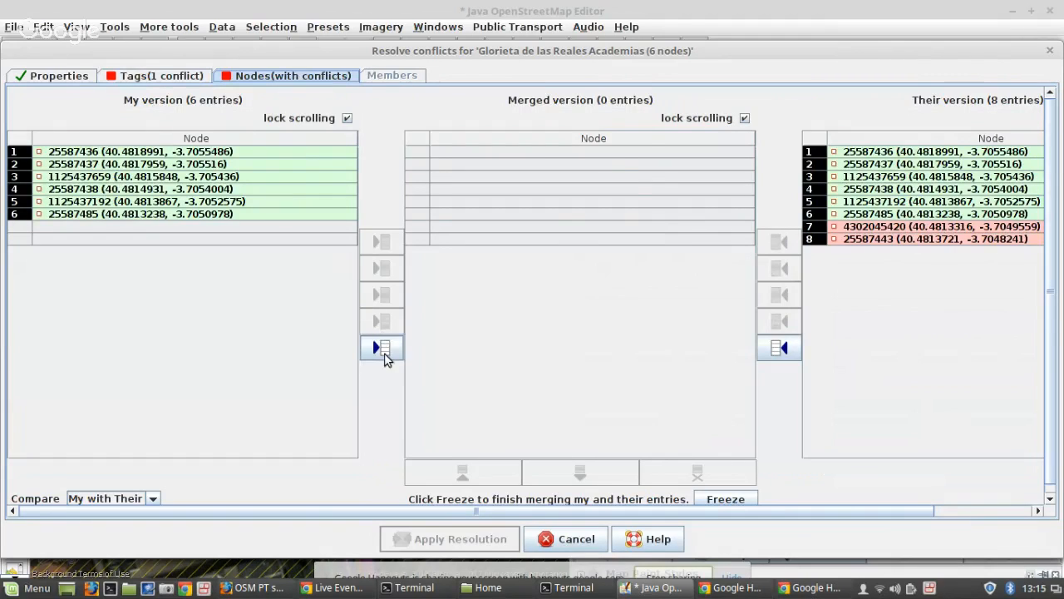
pyautogui.click(384, 353)
pyautogui.click(163, 76)
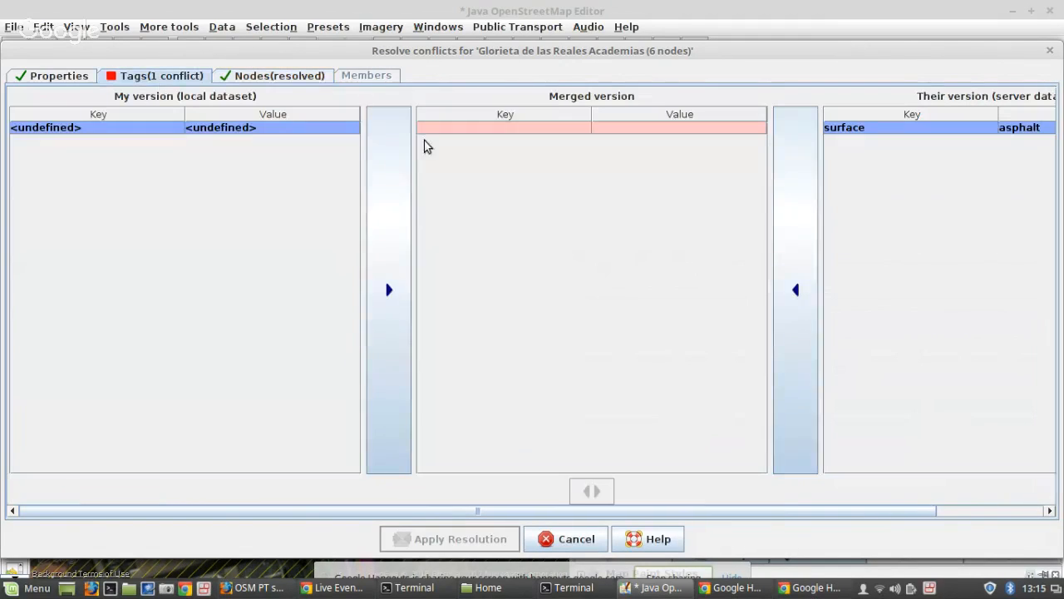
pyautogui.click(792, 289)
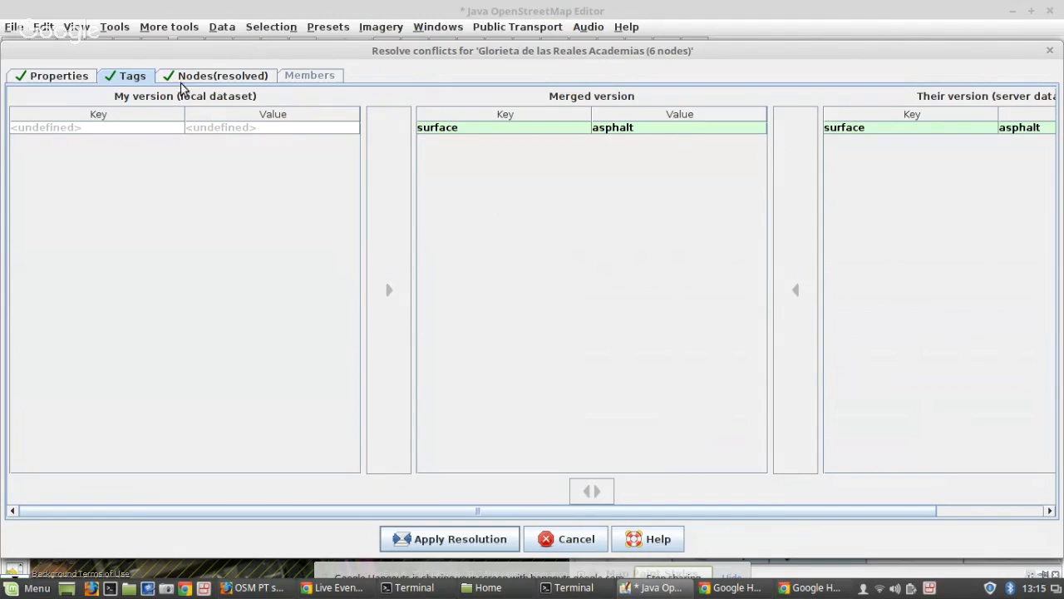
pyautogui.click(441, 537)
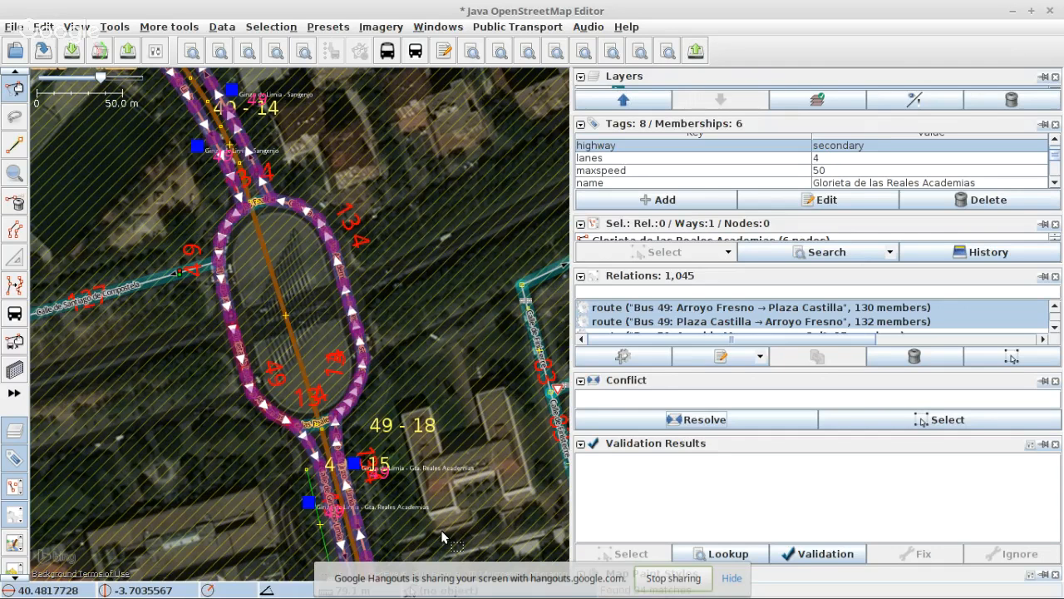
# - Select both Bus 49 relations plus the modified objects and try to upload the selection with the comment "Madrid bus 49"
pyautogui.rightClick(687, 311)
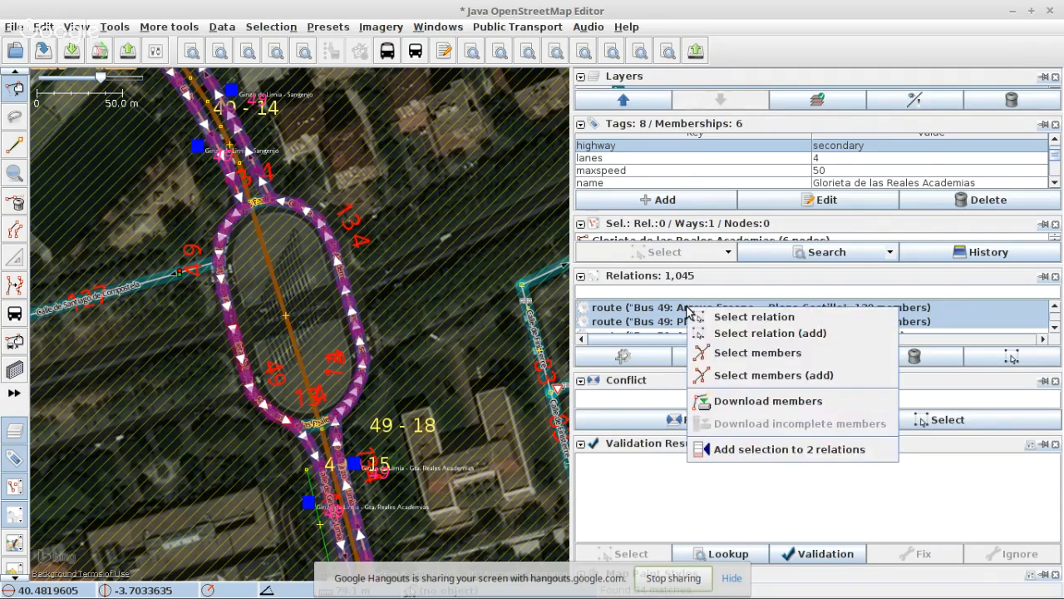
pyautogui.click(737, 318)
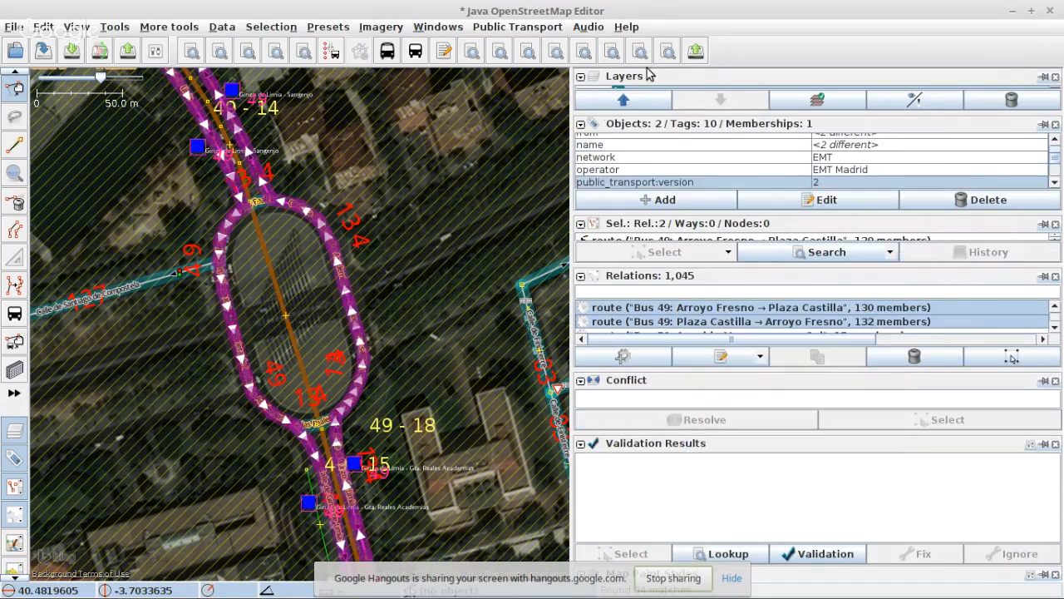
pyautogui.click(667, 52)
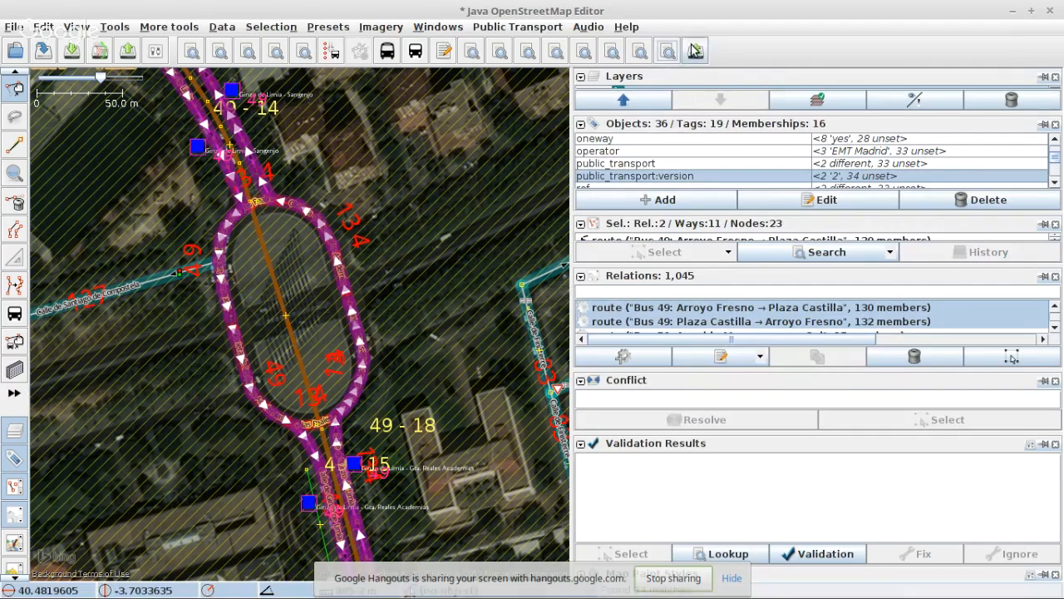
pyautogui.click(695, 50)
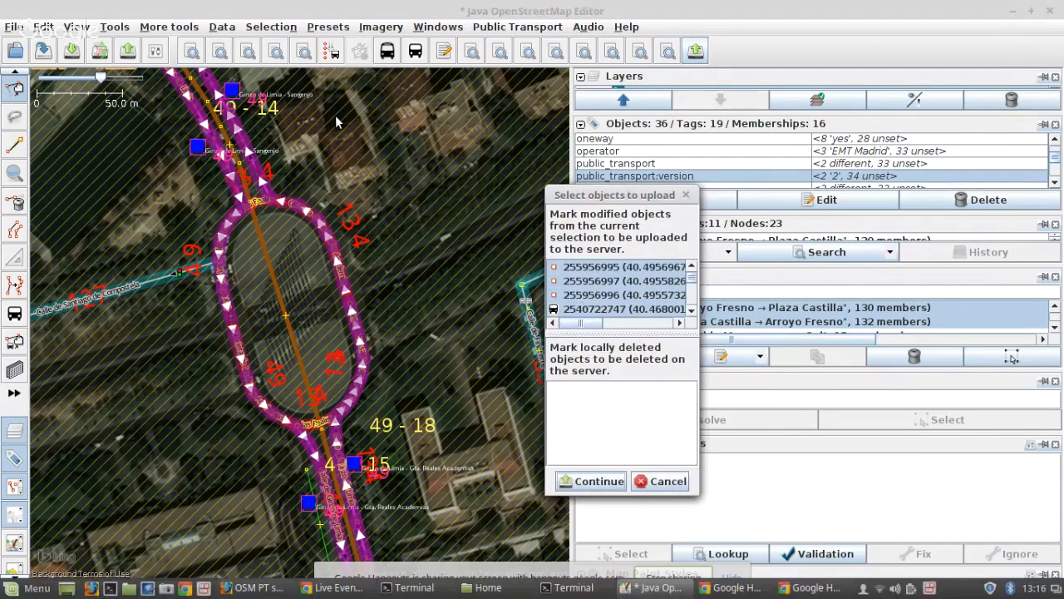
pyautogui.click(578, 482)
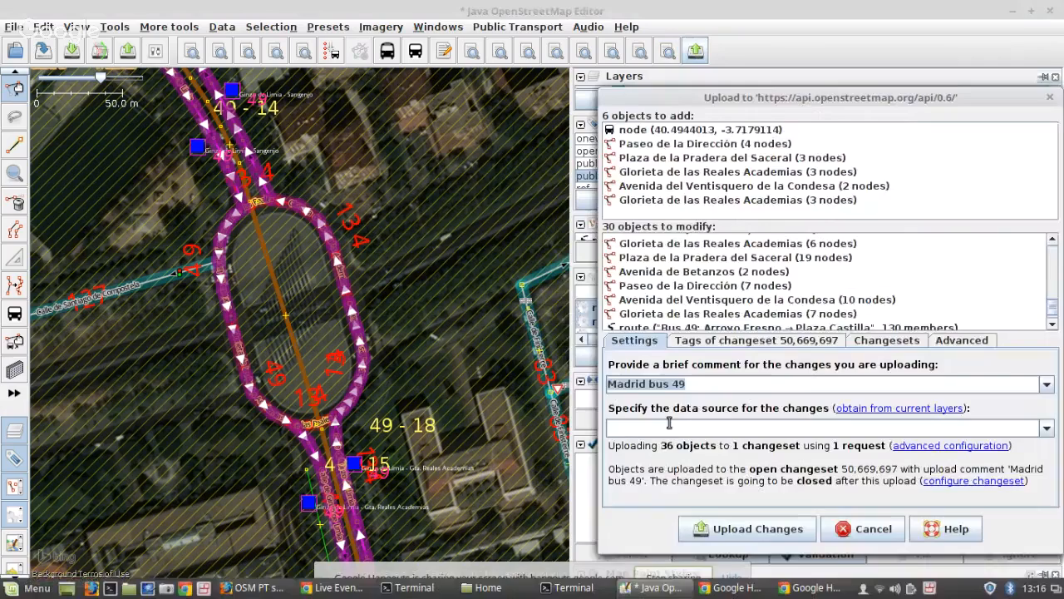
pyautogui.click(720, 532)
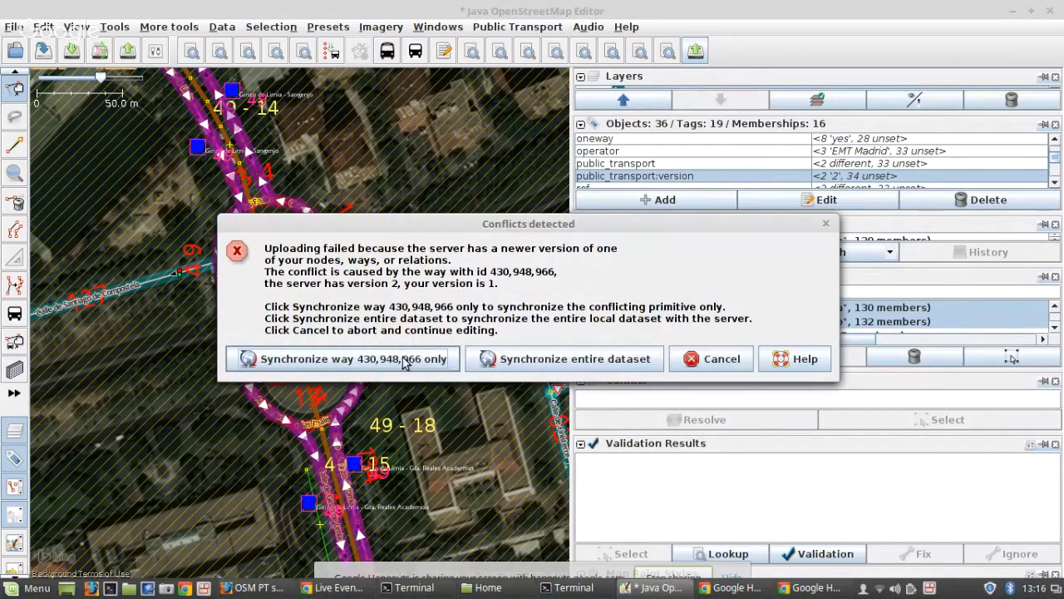
# - Synchronize only way 430,948,966 and resolve its conflict with the server's surface=asphalt tag and the local node list
pyautogui.click(405, 359)
pyautogui.click(482, 322)
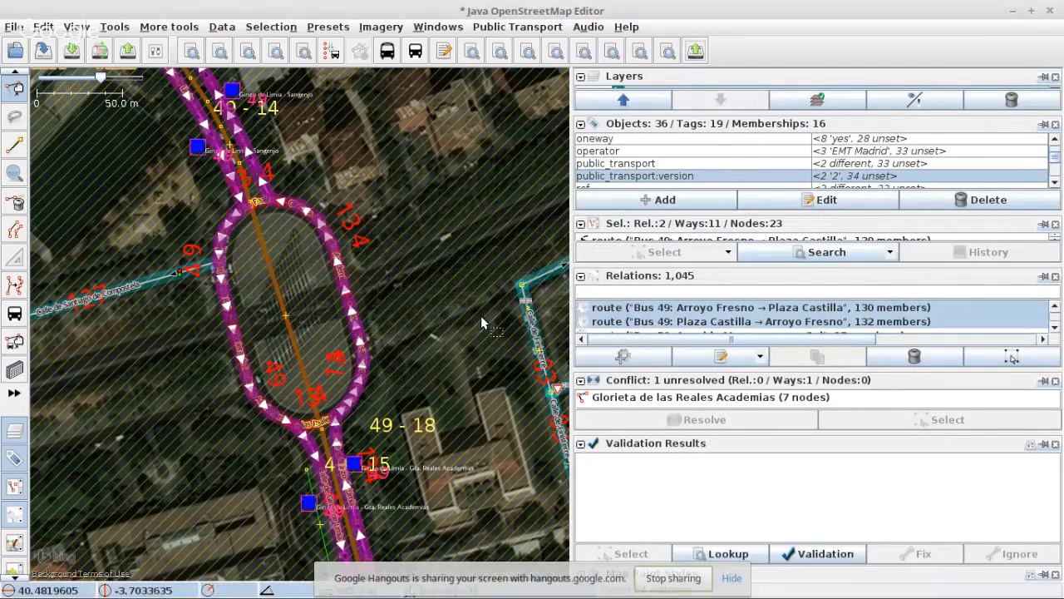
pyautogui.click(652, 397)
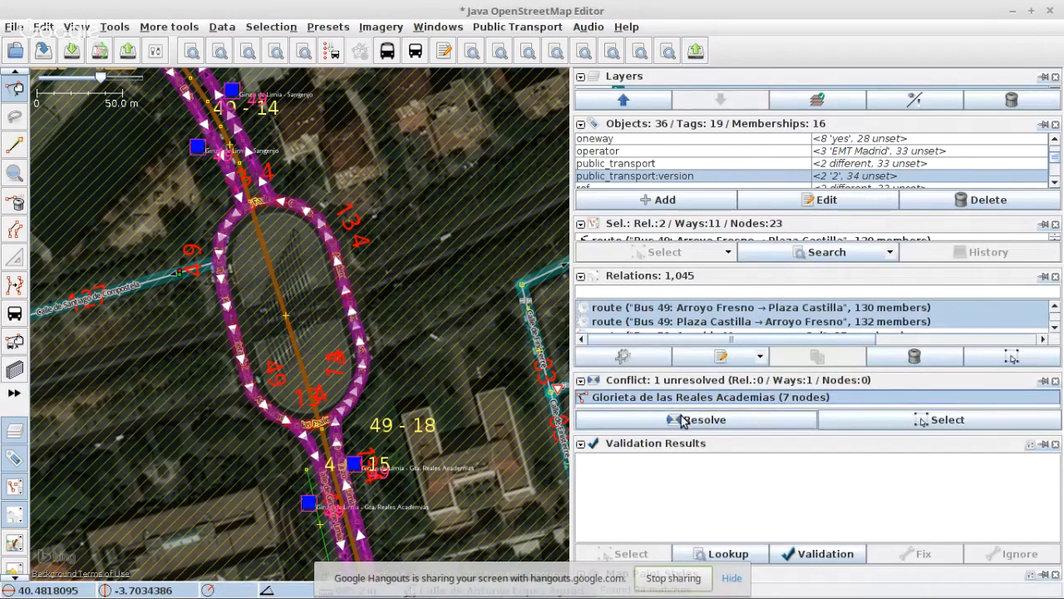
pyautogui.click(680, 420)
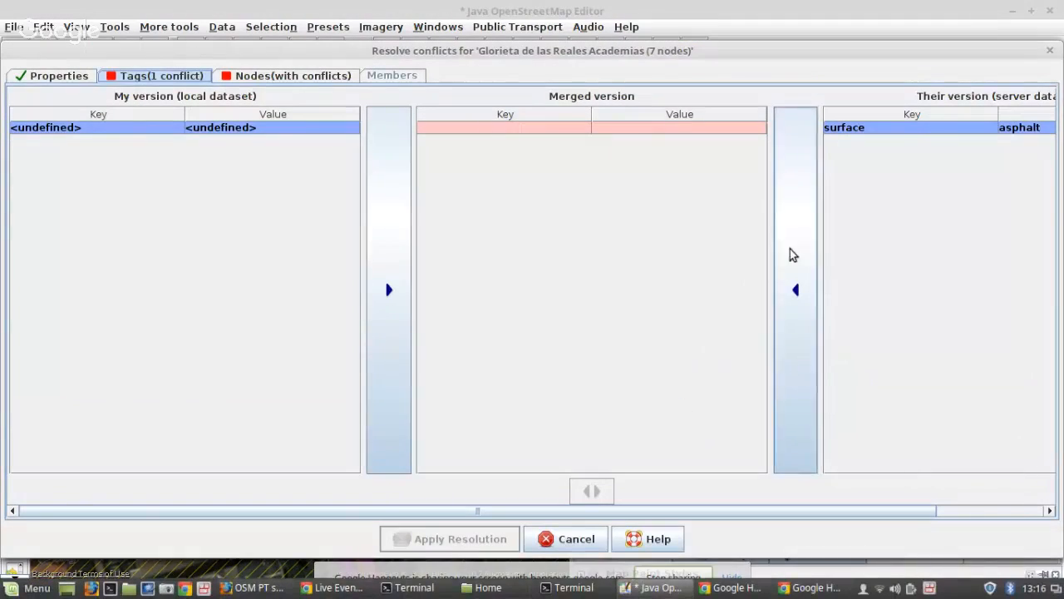
pyautogui.click(792, 255)
pyautogui.click(236, 76)
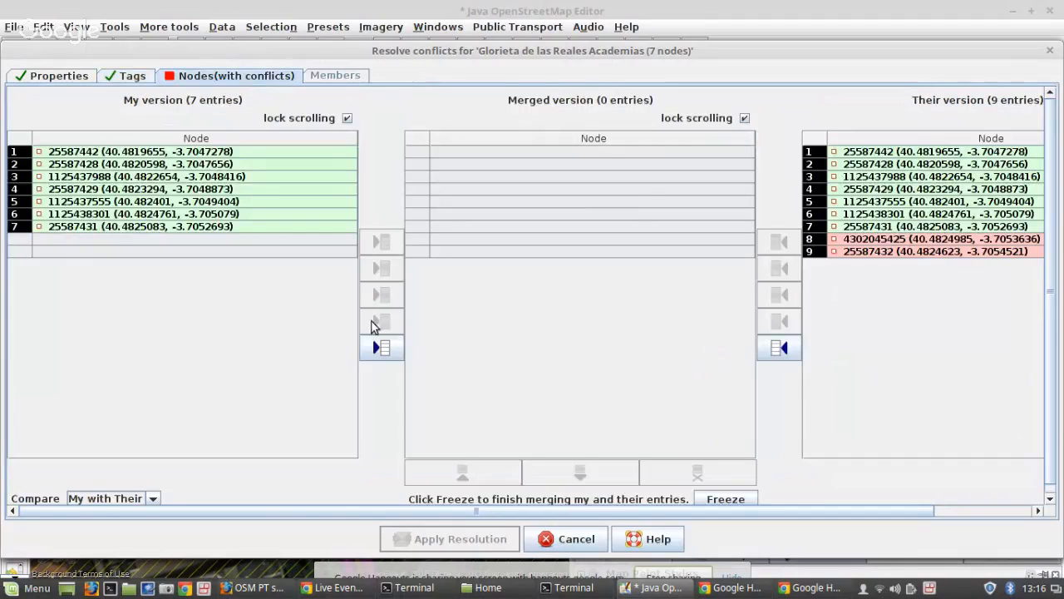
pyautogui.click(380, 348)
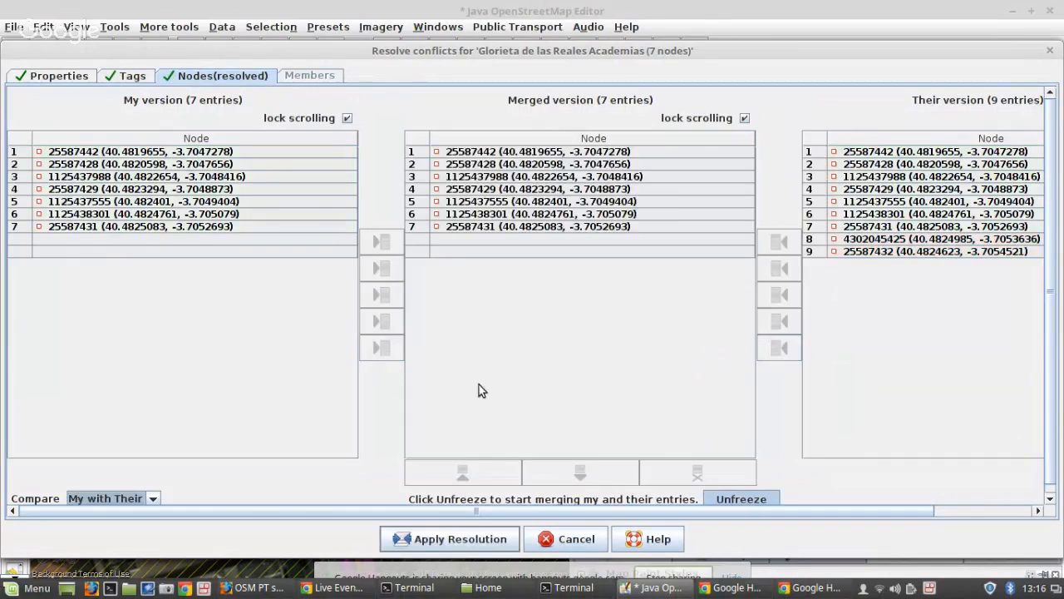
pyautogui.click(472, 541)
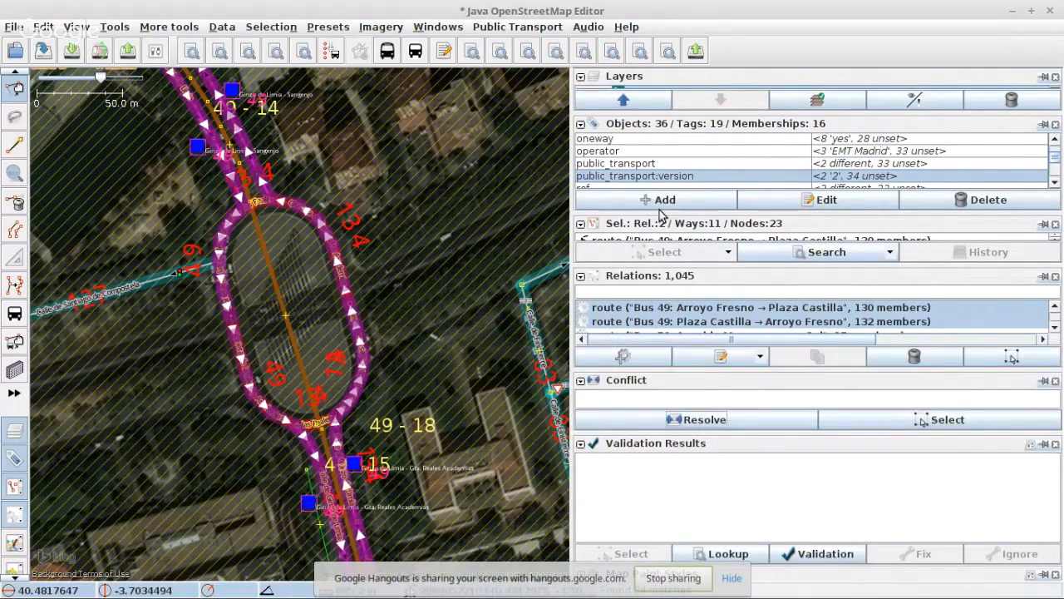
# - Upload the selection with the comment "Madrid bus 49" and the data source Bing obtained from the current layers
pyautogui.click(699, 52)
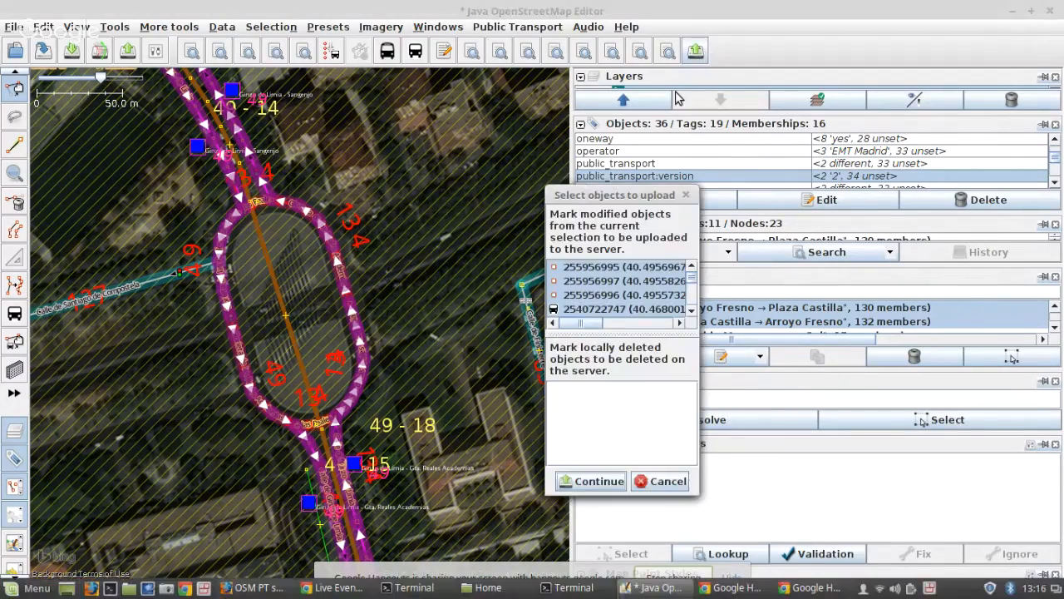
pyautogui.click(600, 481)
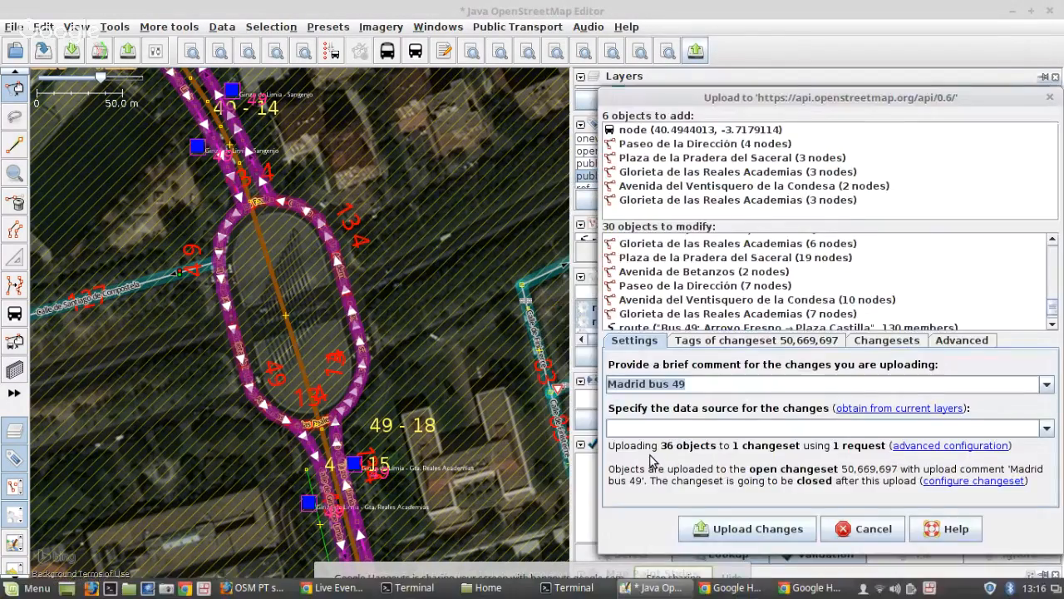
pyautogui.click(860, 409)
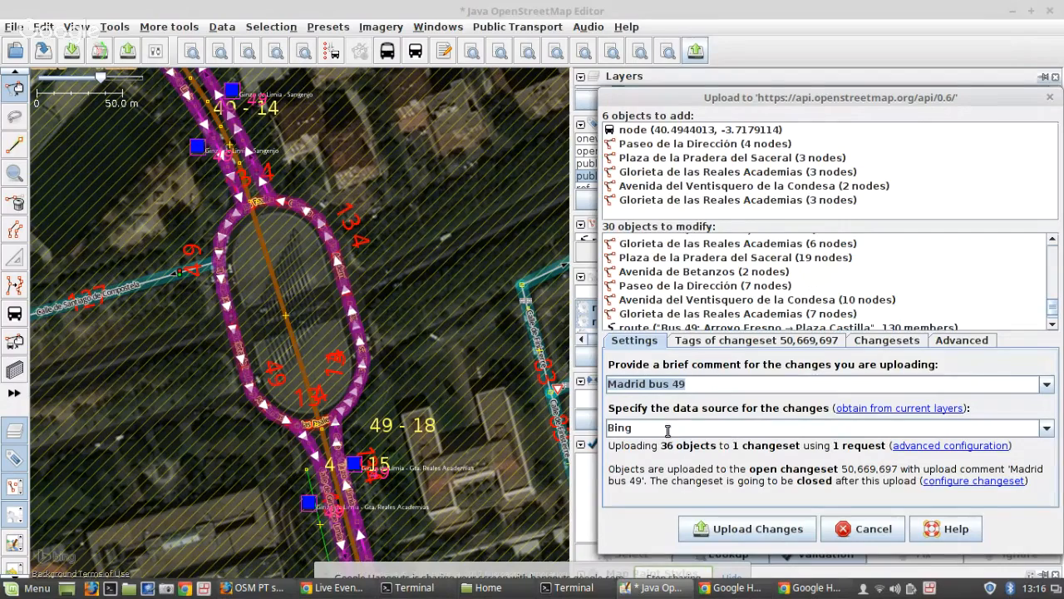
pyautogui.click(720, 529)
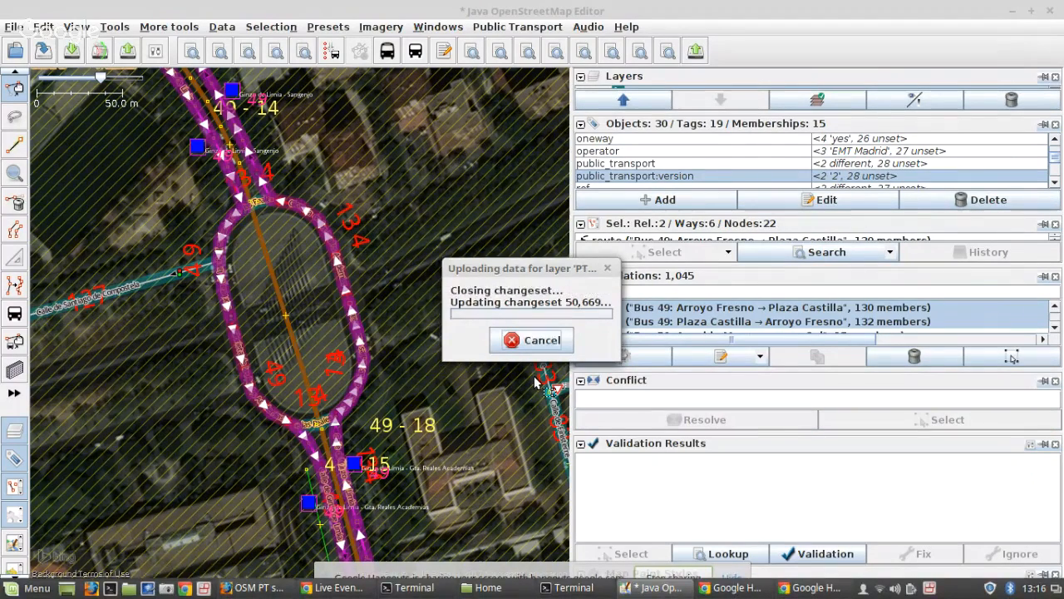
# - Search for the route relations and narrow the selection to Bus 129: Manoteras → Plaza Castilla and Bus 129: Plaza Castilla → Manoteras
pyautogui.click(276, 55)
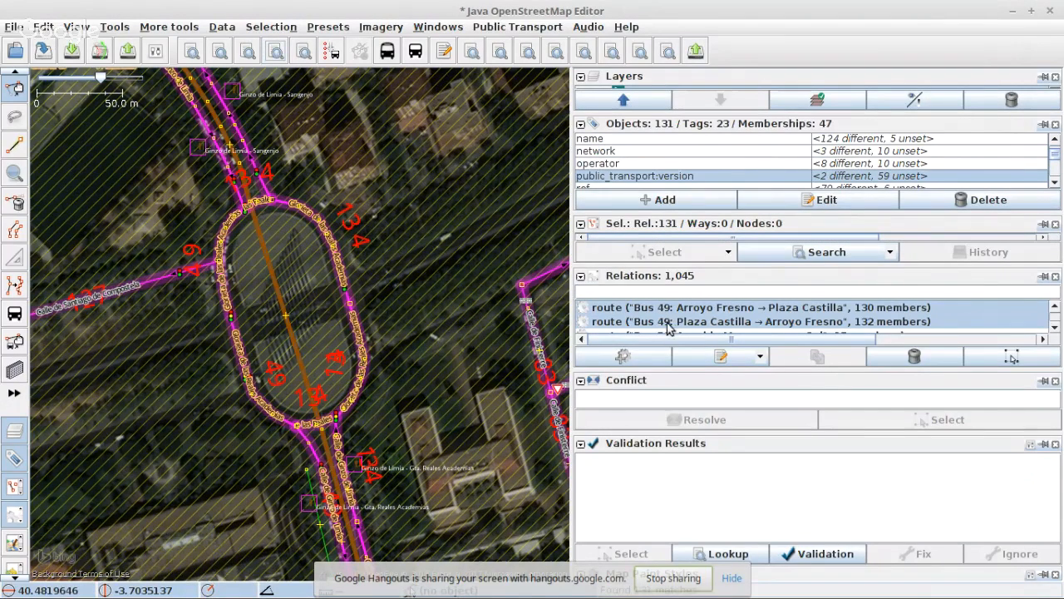
pyautogui.moveTo(667, 221); pyautogui.dragTo(676, 131)
pyautogui.scroll(-5, 663, 170)
pyautogui.scroll(-1, 646, 204)
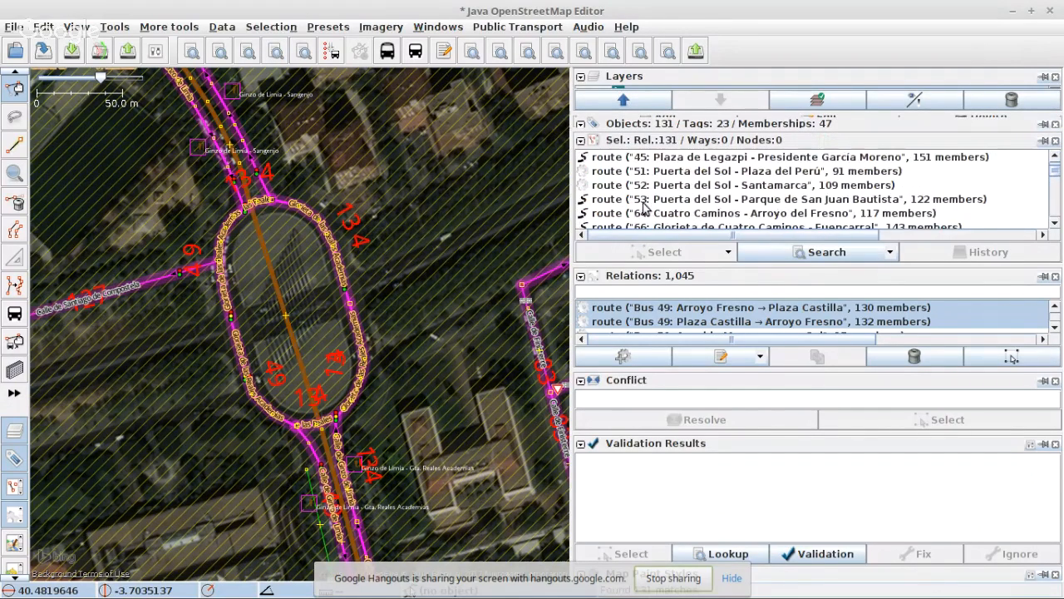
pyautogui.scroll(-1, 642, 212)
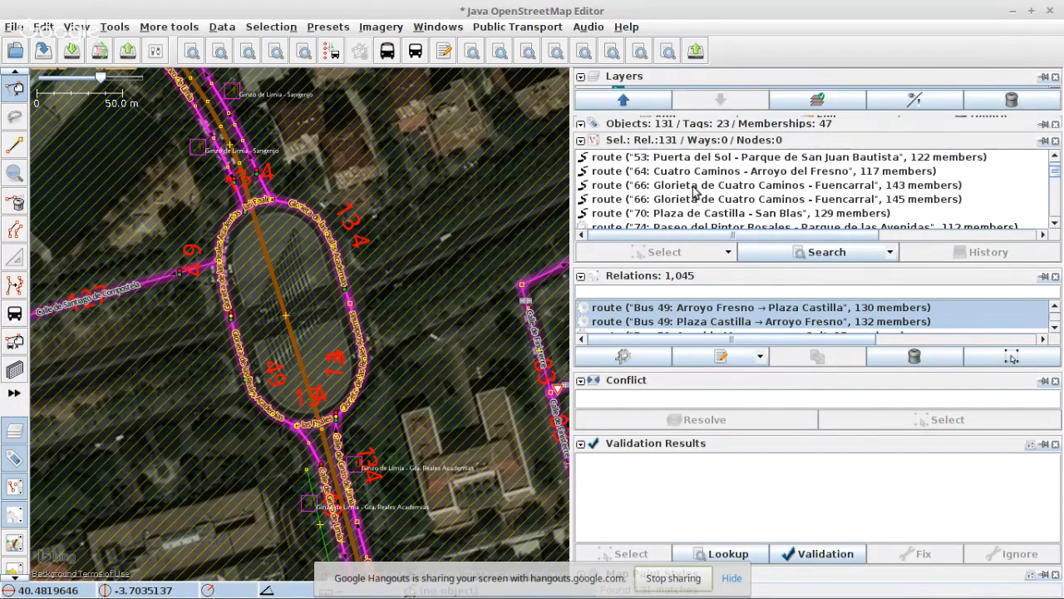
pyautogui.click(695, 186)
pyautogui.scroll(-10, 675, 210)
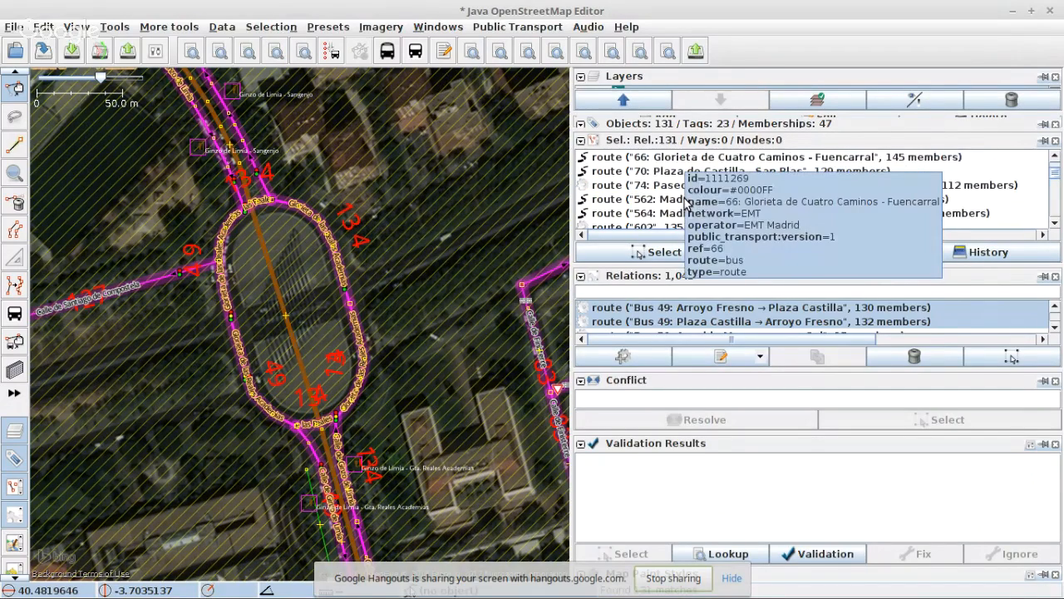
pyautogui.scroll(-3, 663, 218)
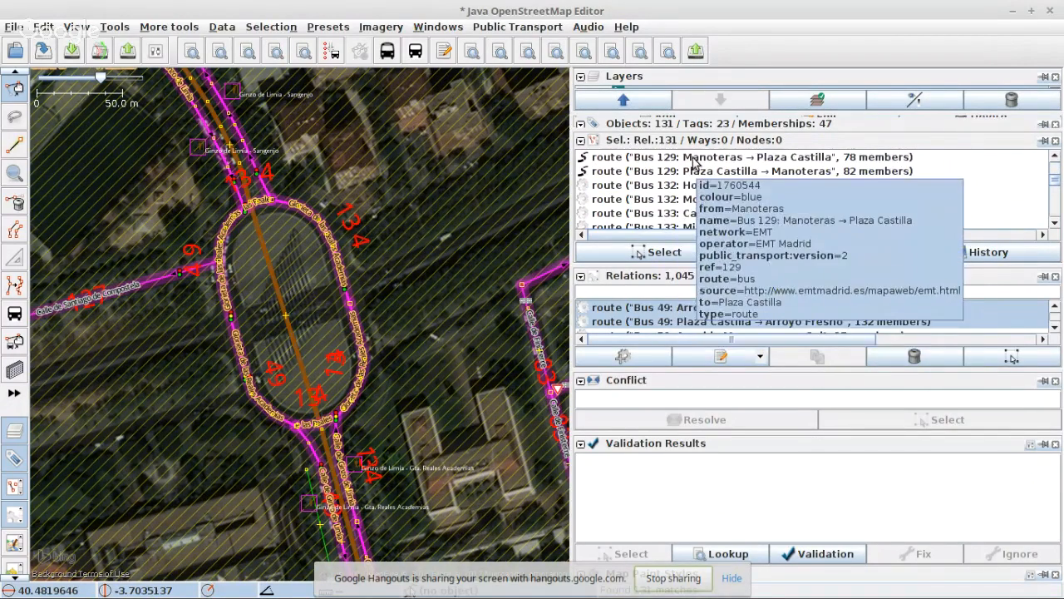
pyautogui.click(699, 158)
pyautogui.keyDown('ctrl'); pyautogui.click(683, 171); pyautogui.keyUp('ctrl')
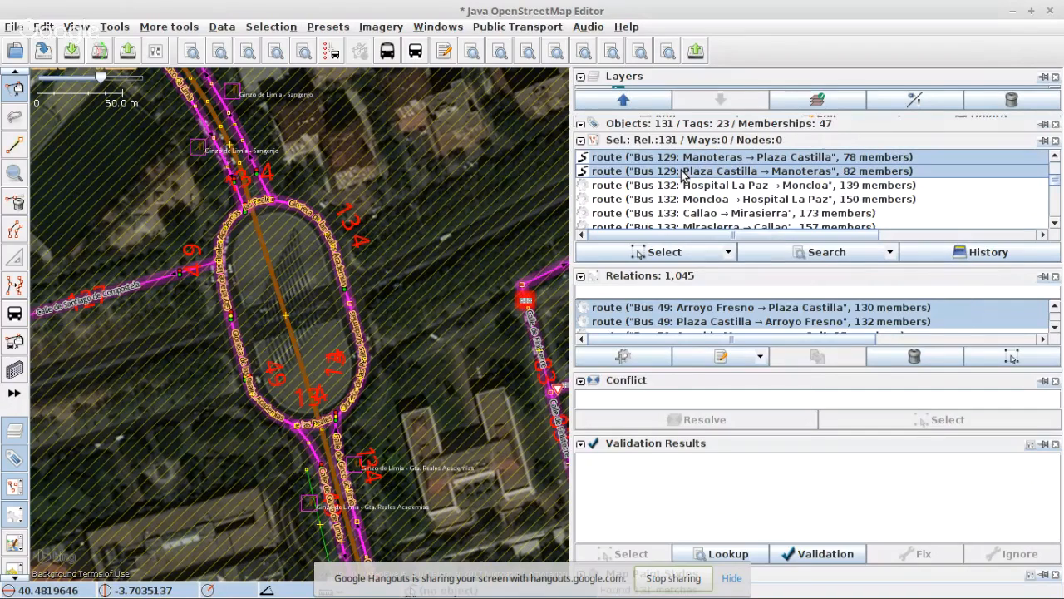
pyautogui.click(665, 252)
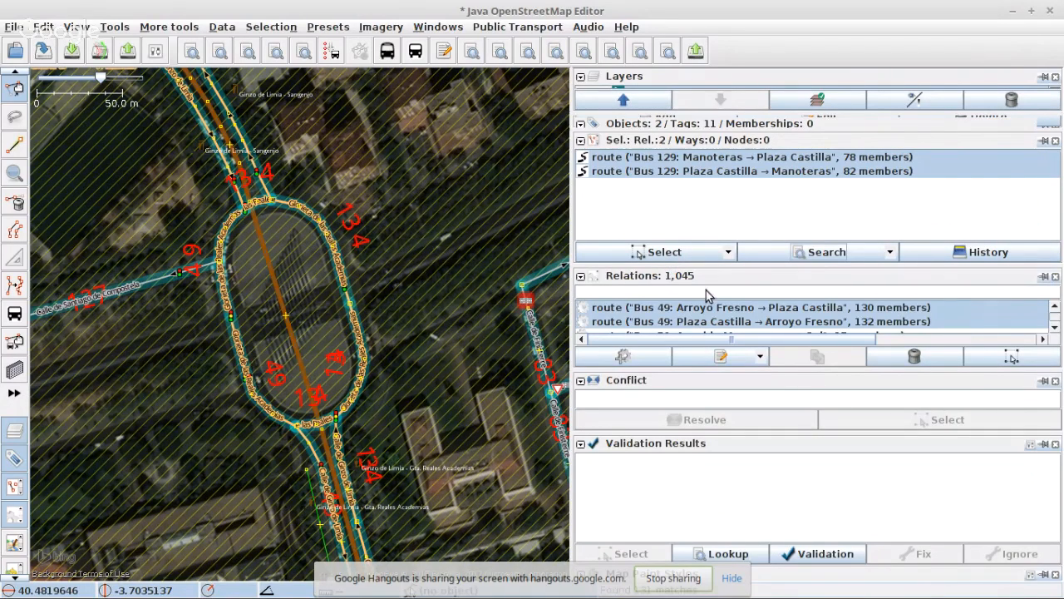
# - Validate both Bus 129 relations and expand the warning group about a route passing a oneway road in the wrong direction
pyautogui.click(840, 556)
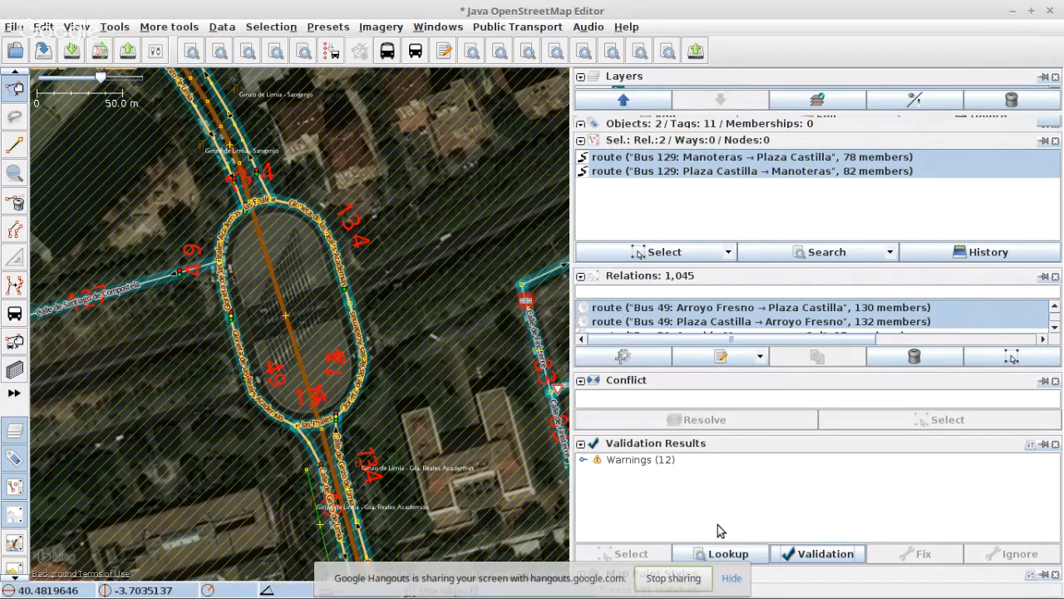
pyautogui.click(583, 459)
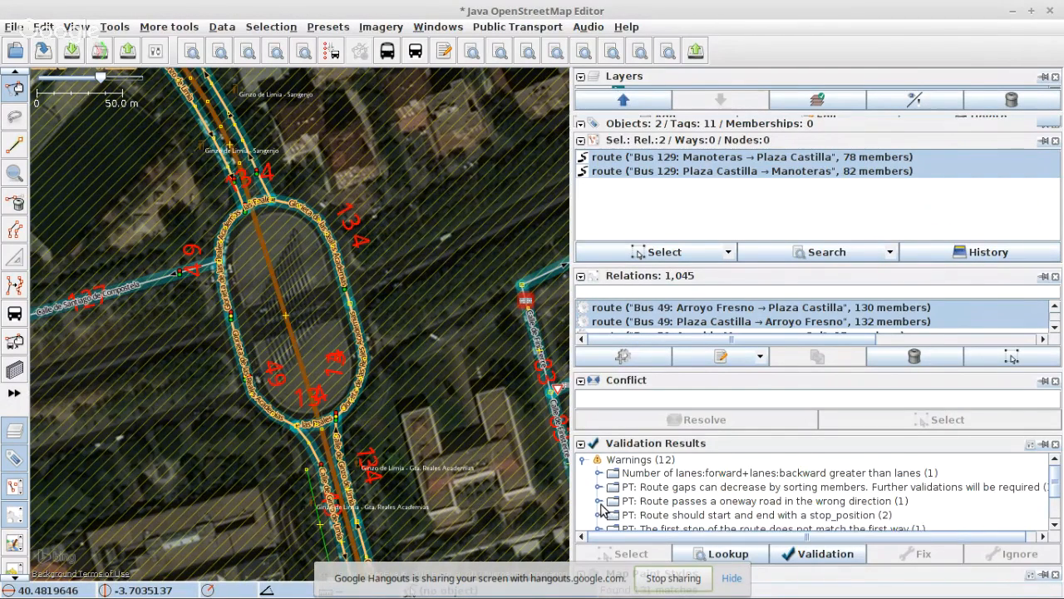
pyautogui.click(598, 502)
pyautogui.click(707, 504)
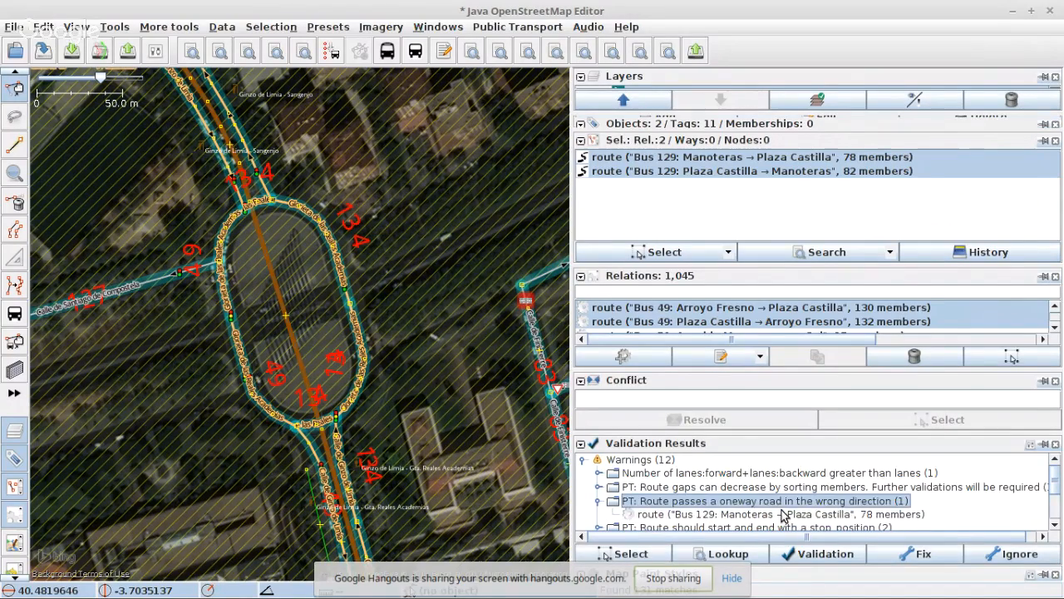
# - Start fixing the wrong-direction oneway warning for Bus 129: Manoteras → Plaza Castilla by opening its relation for editing
pyautogui.click(781, 516)
pyautogui.click(898, 553)
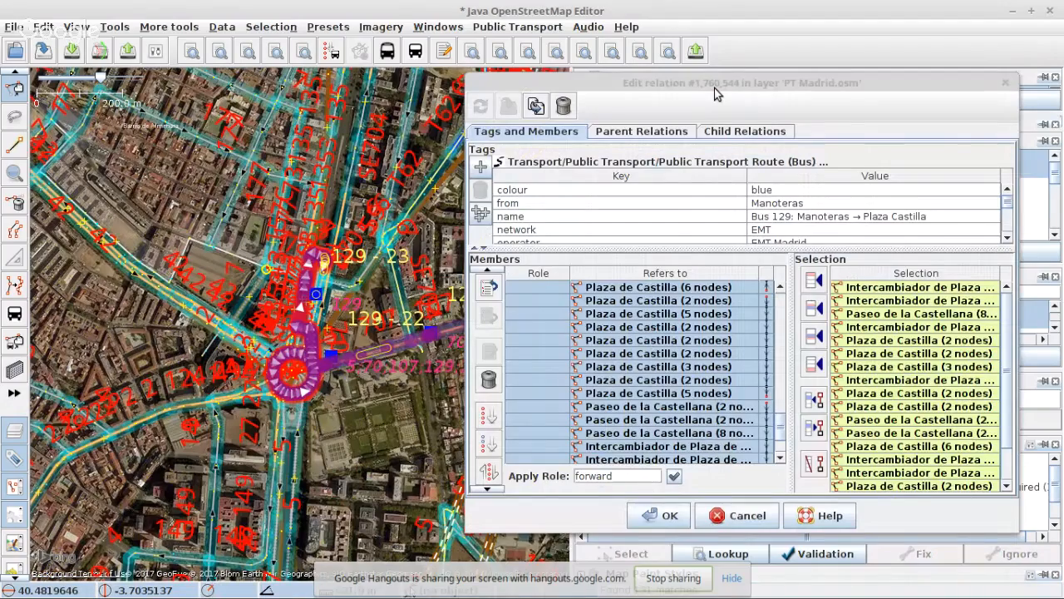
pyautogui.moveTo(713, 88); pyautogui.dragTo(710, 52)
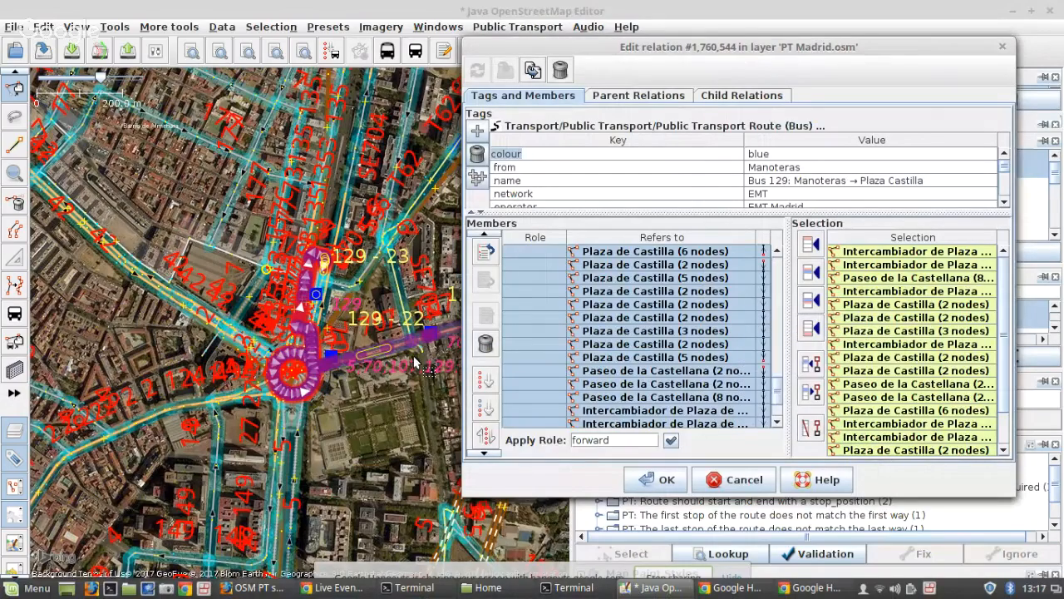
# - Examine the relation's members around the Plaza de Castilla roundabout and zoom the map to the first platform, Bacares - Vélez Rubio
pyautogui.scroll(2, 720, 298)
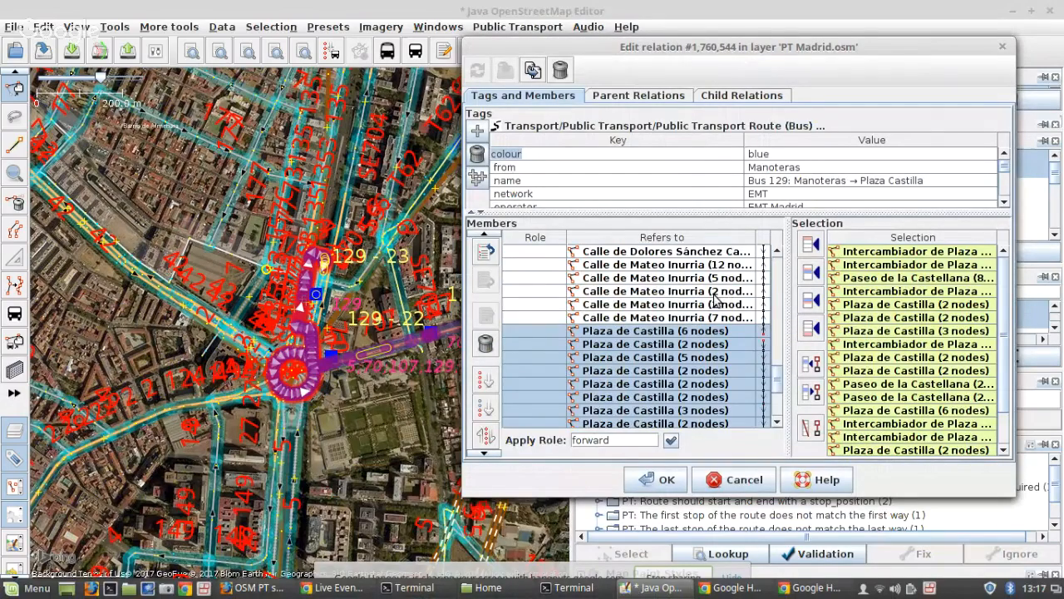
pyautogui.scroll(-2, 701, 308)
pyautogui.scroll(2, 312, 391)
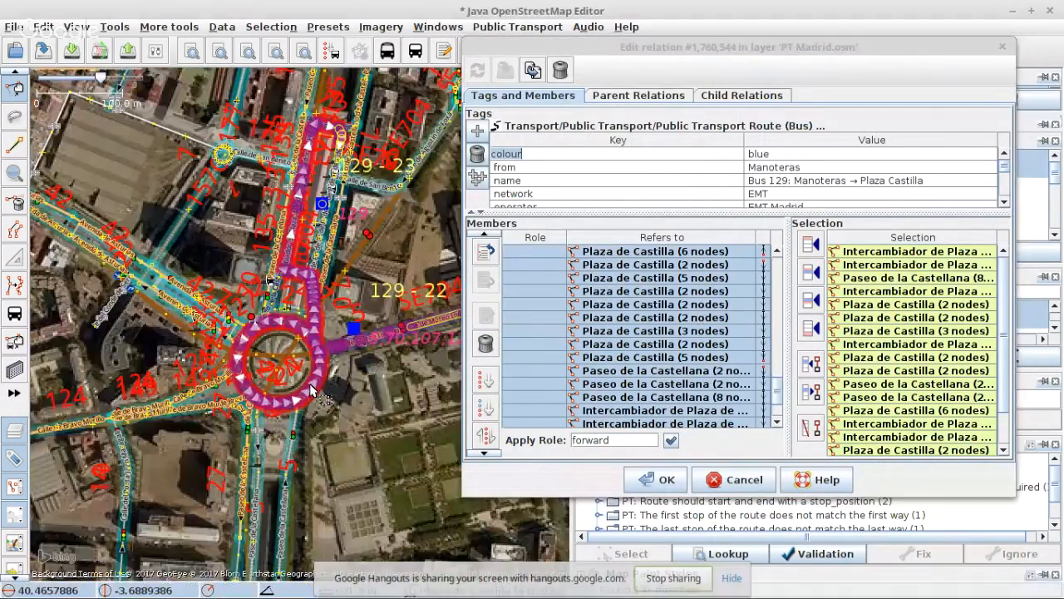
pyautogui.scroll(2, 311, 391)
pyautogui.scroll(5, 648, 358)
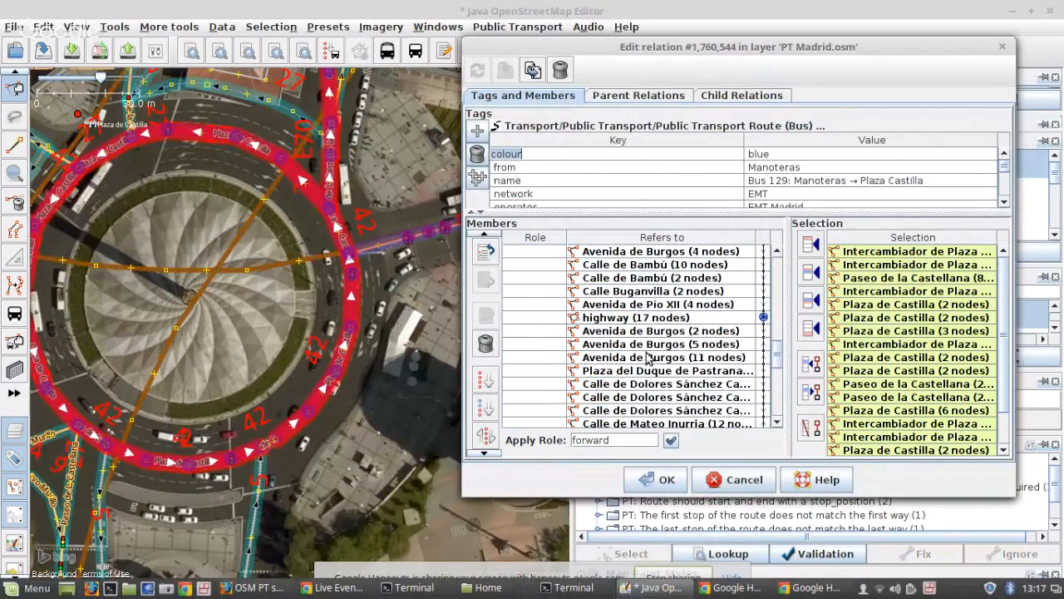
pyautogui.scroll(4, 654, 350)
pyautogui.rightClick(611, 252)
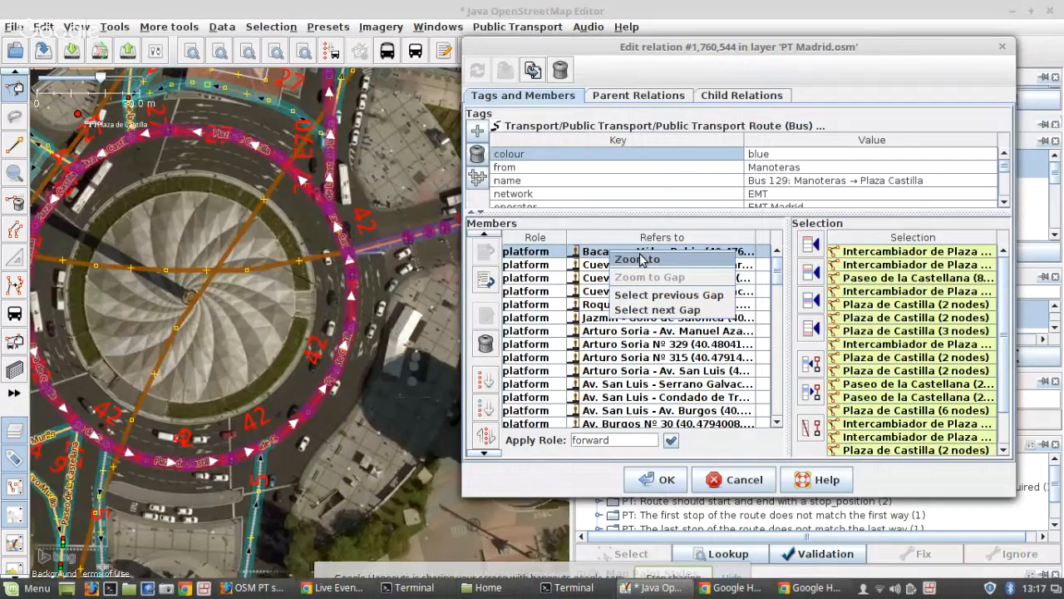
pyautogui.click(641, 260)
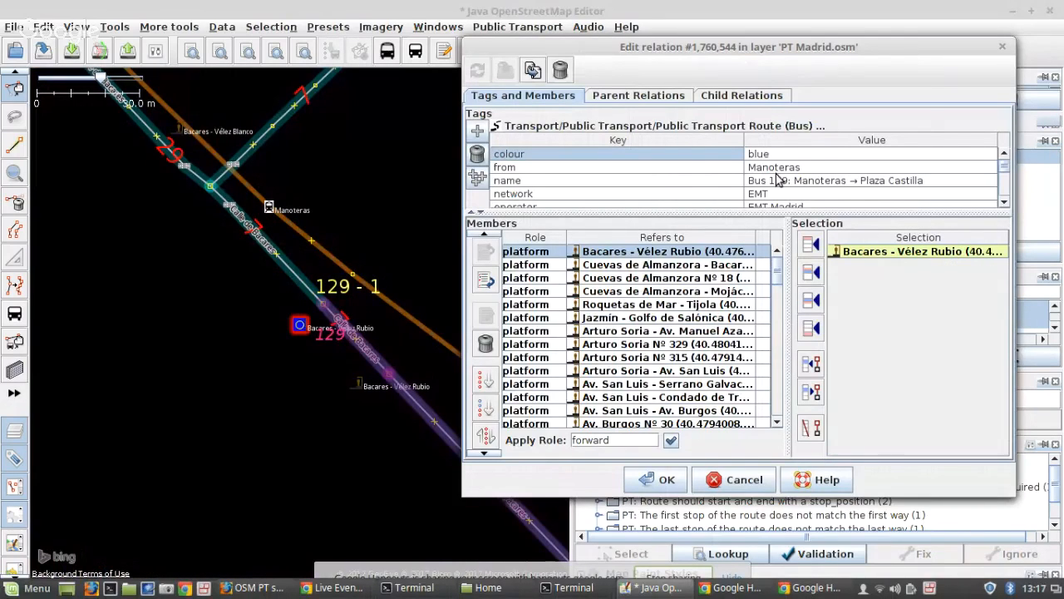
pyautogui.scroll(3, 279, 331)
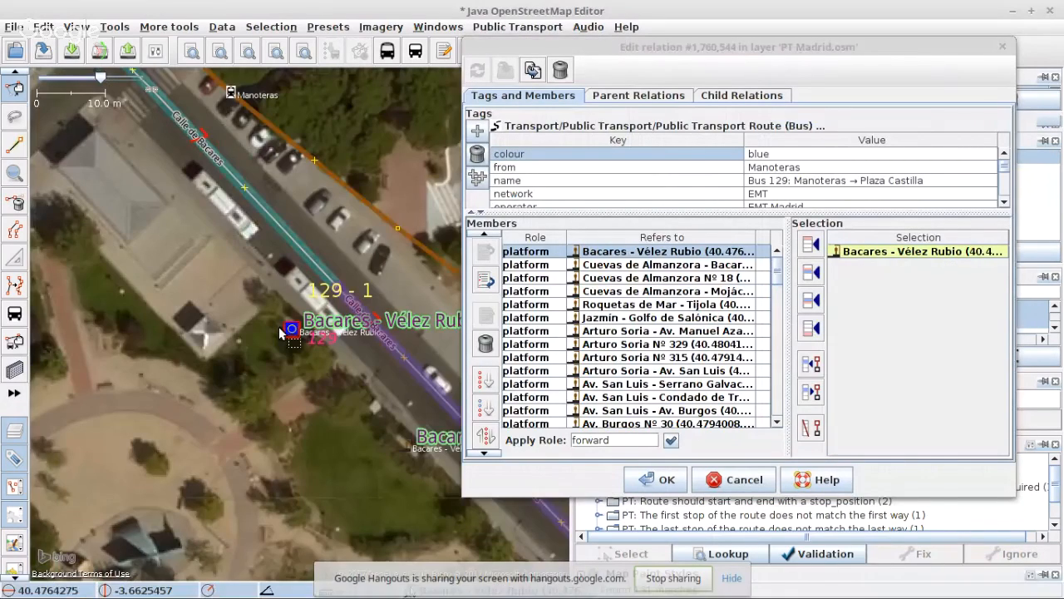
pyautogui.hotkey('ctrl', 'shift', 'Down')
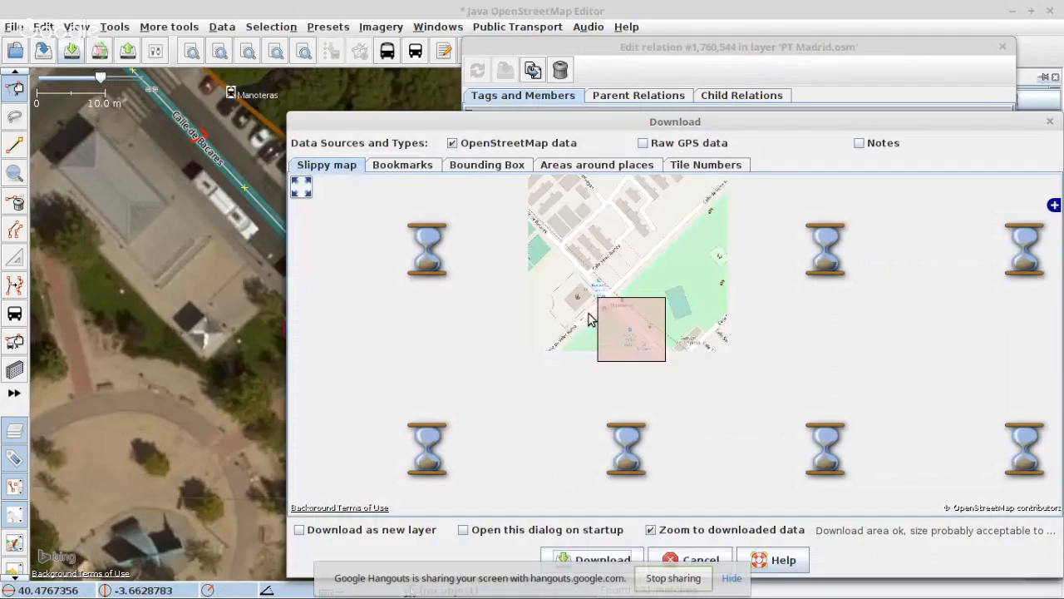
pyautogui.scroll(-1, 587, 318)
pyautogui.scroll(1, 588, 319)
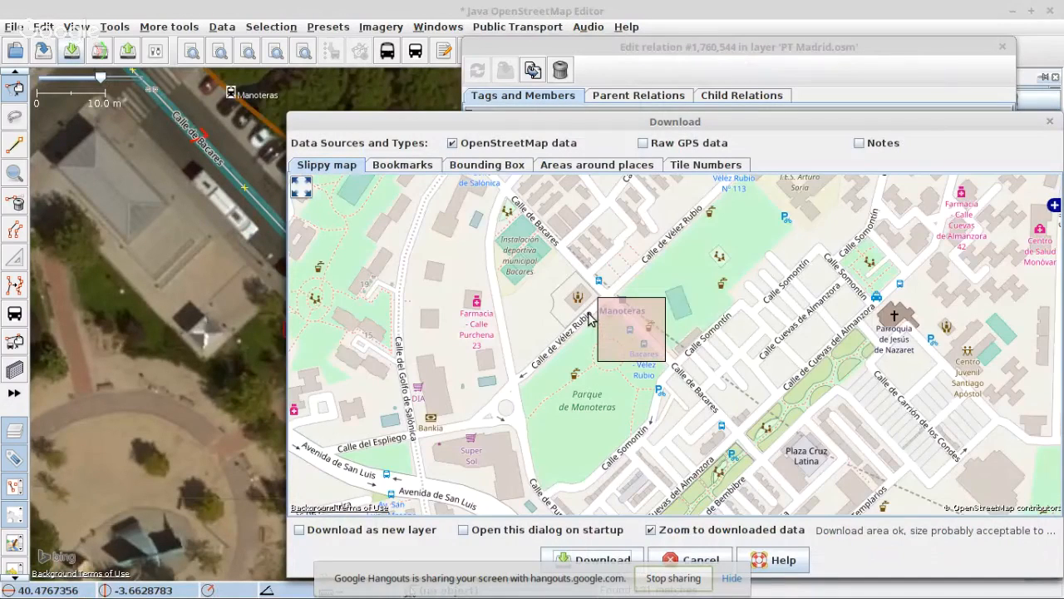
pyautogui.click(696, 559)
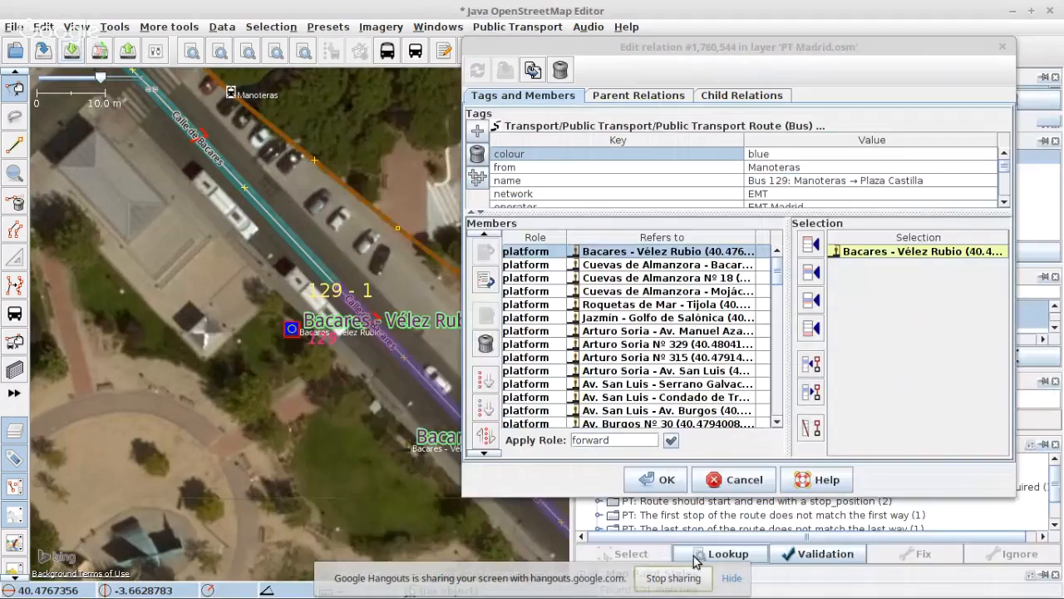
# - Sort the relation members below the Calle de Mateo Inurria ways so they continue in order into Plaza de Castilla
pyautogui.click(353, 306)
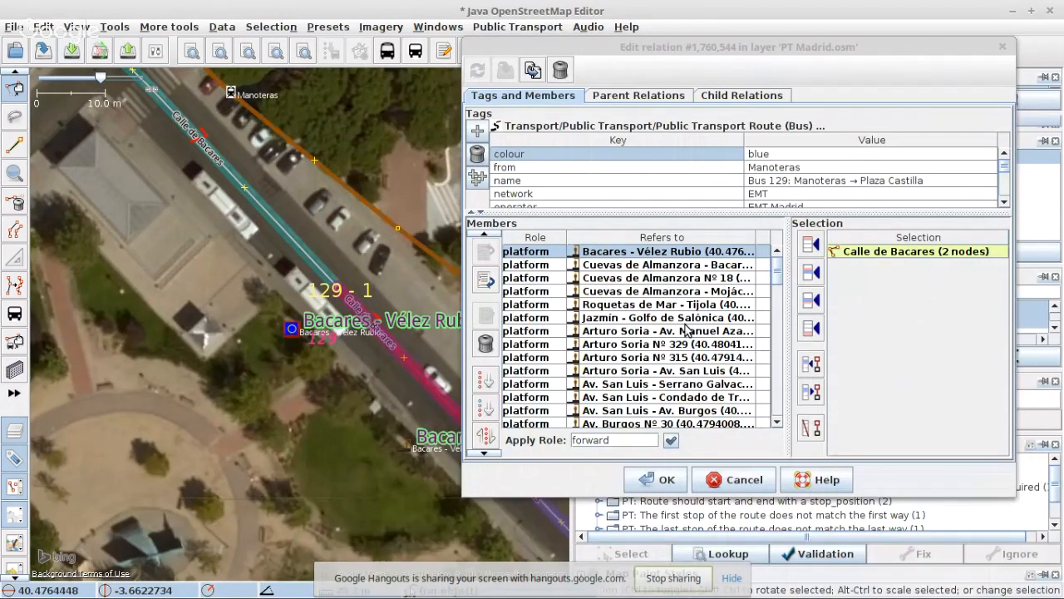
pyautogui.scroll(-7, 687, 331)
pyautogui.scroll(-4, 687, 330)
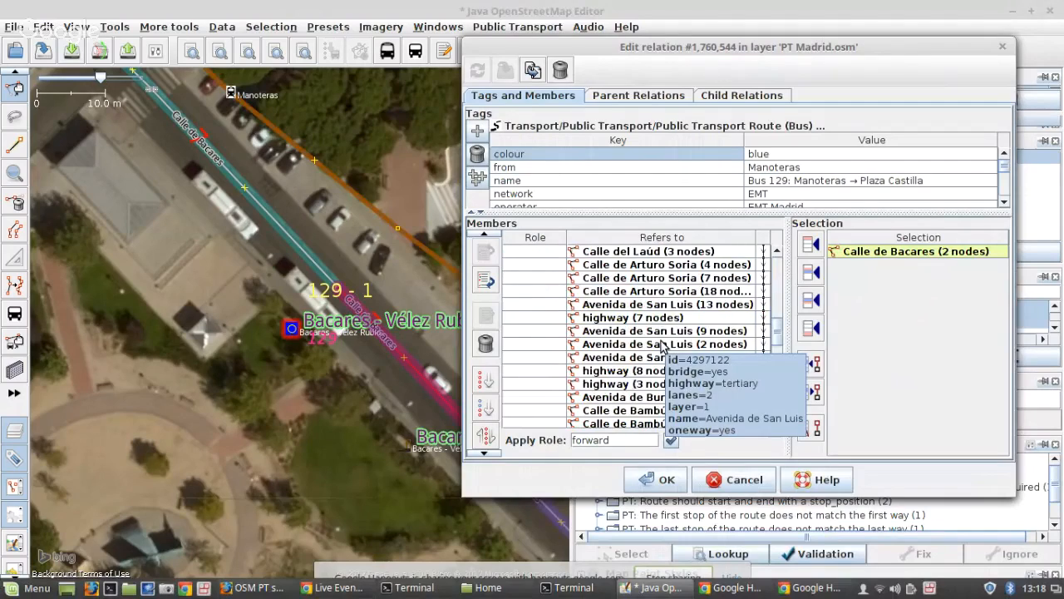
pyautogui.scroll(-3, 663, 345)
pyautogui.scroll(-8, 655, 336)
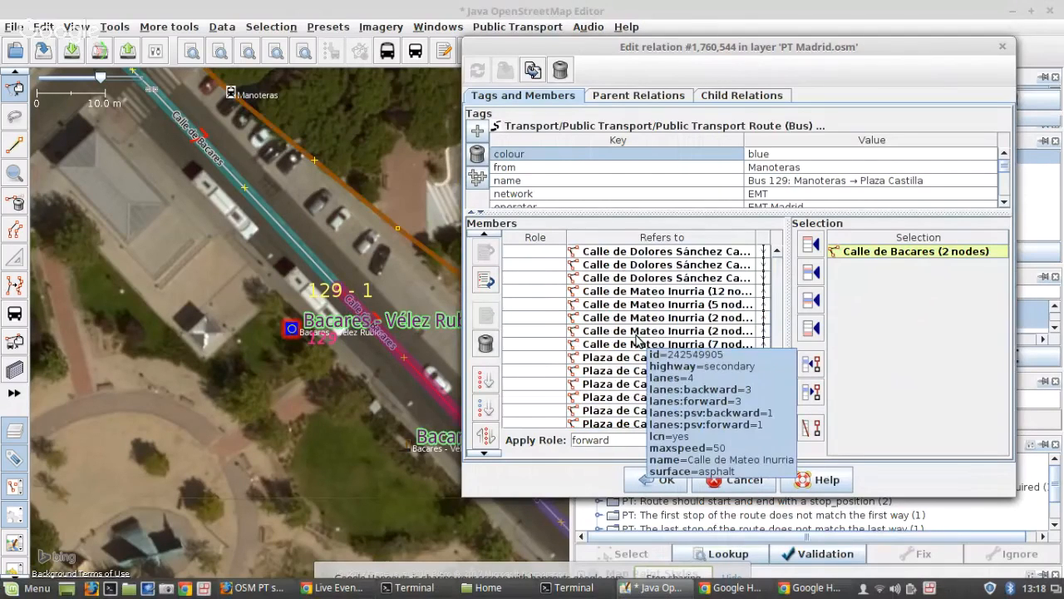
pyautogui.click(630, 306)
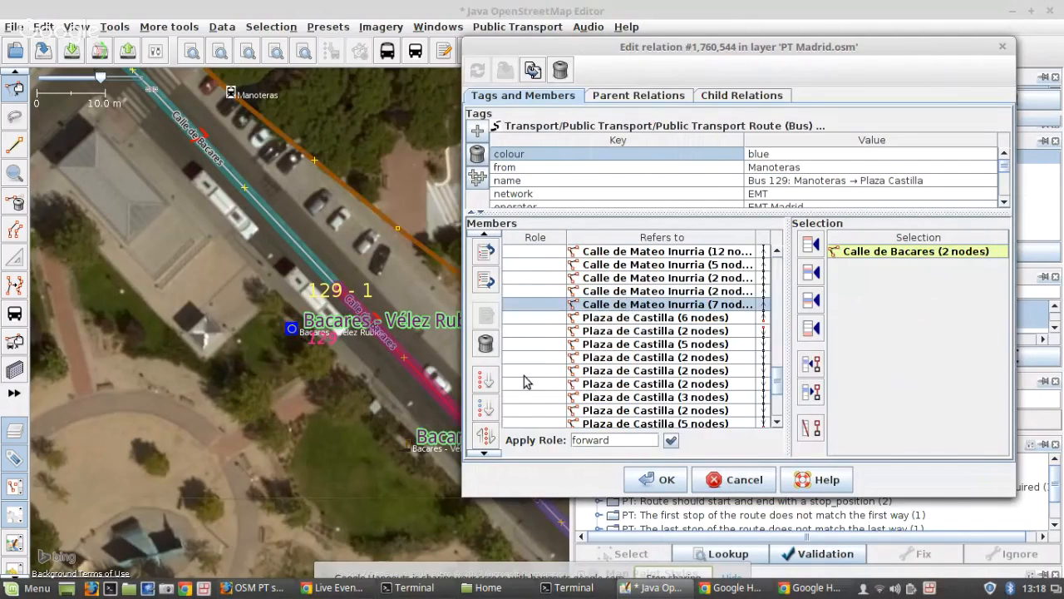
pyautogui.click(485, 408)
pyautogui.click(688, 284)
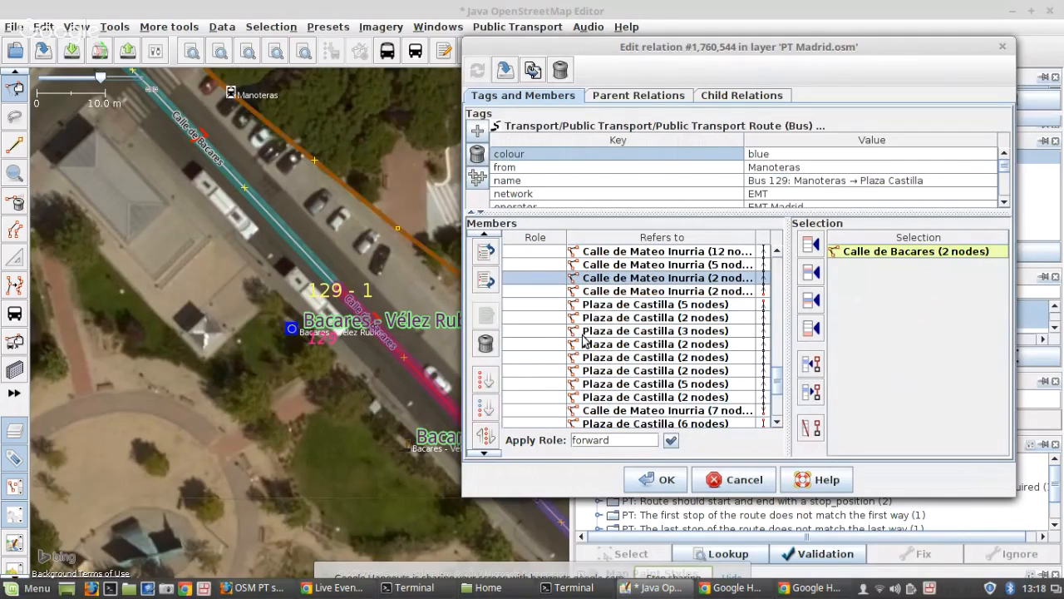
pyautogui.click(486, 408)
# - Zoom to the gap after the last Plaza de Castilla (5 nodes) member and inspect the roundabout on the map
pyautogui.scroll(-3, 661, 359)
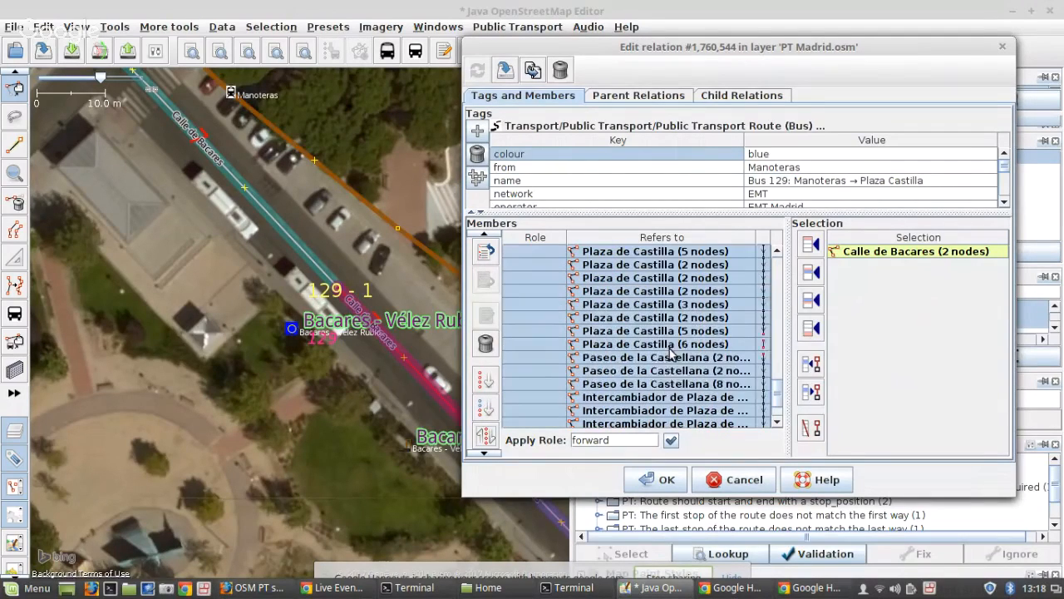
pyautogui.click(677, 291)
pyautogui.rightClick(678, 291)
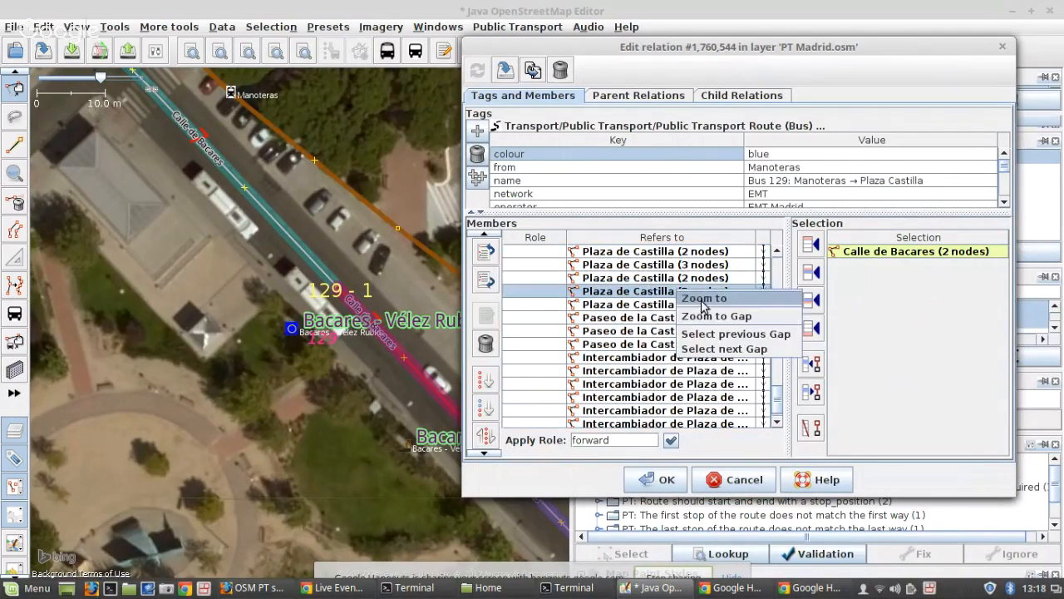
pyautogui.click(703, 314)
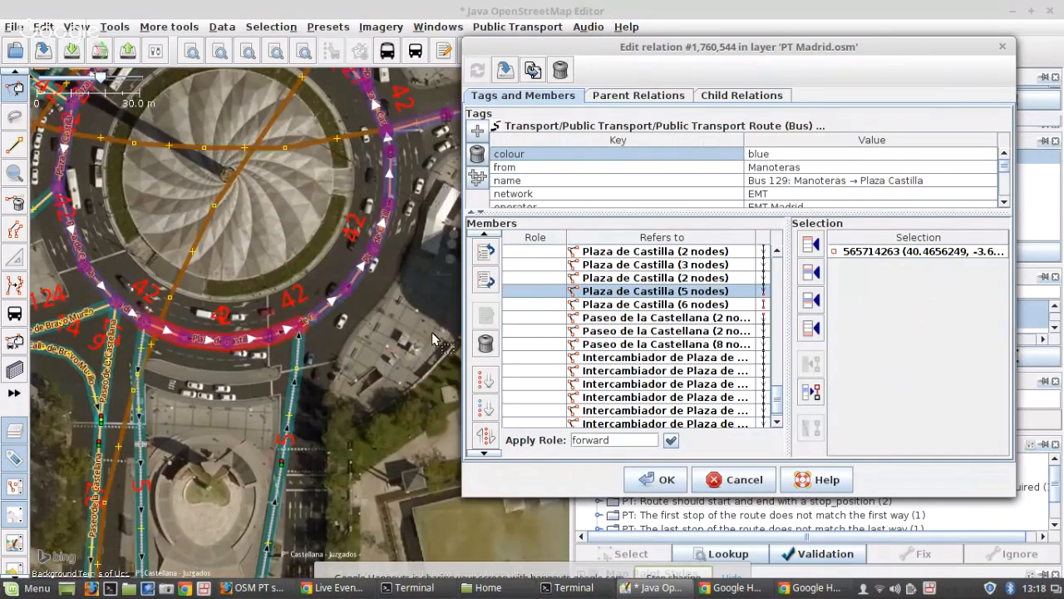
pyautogui.click(282, 351)
pyautogui.scroll(-1, 282, 351)
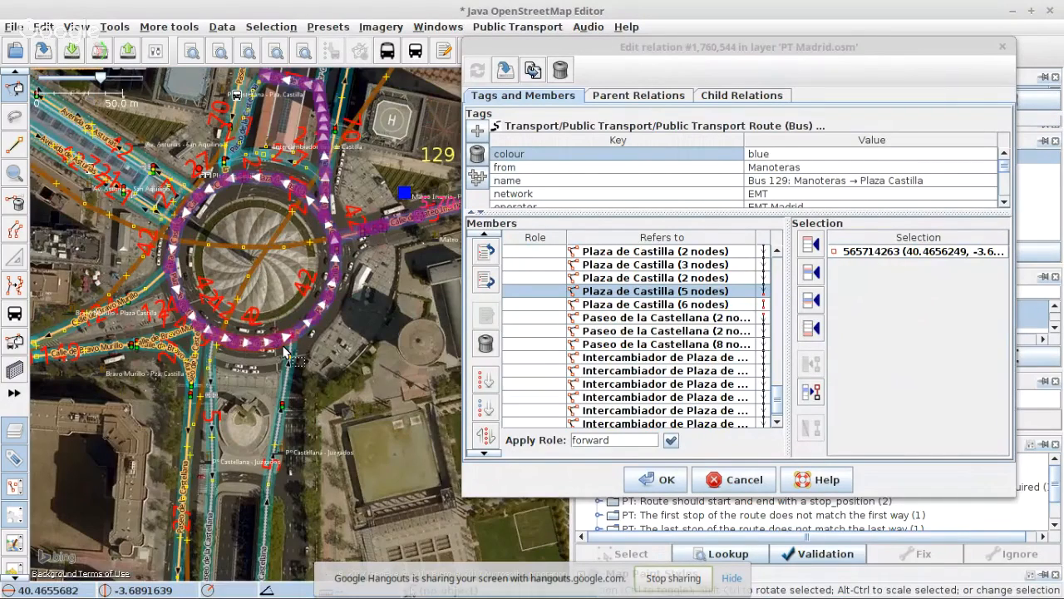
pyautogui.scroll(4, 283, 351)
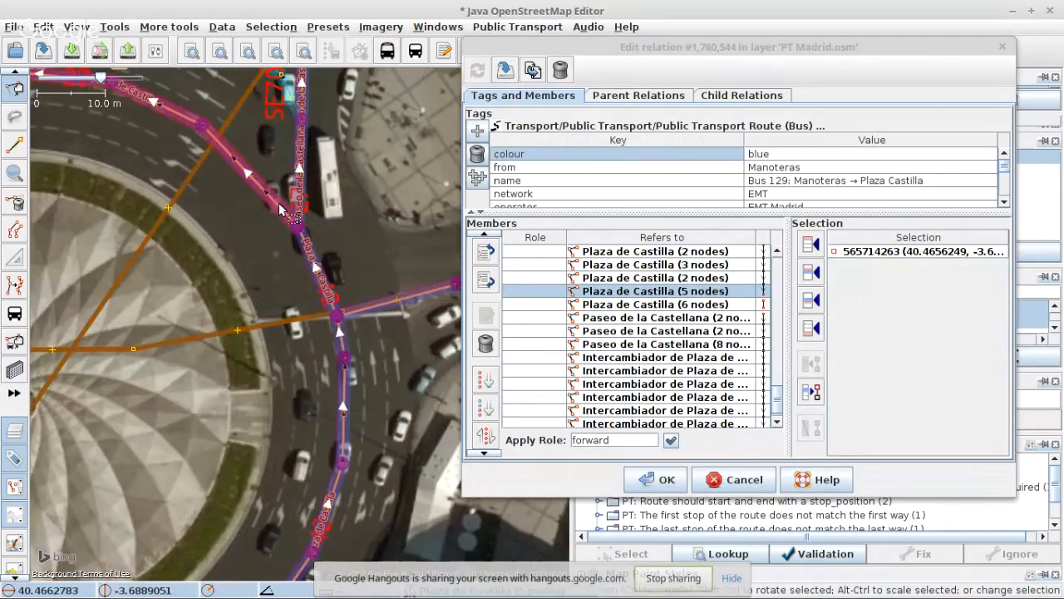
# - Identify the two 5-node and one 6-node Plaza de Castilla roundabout ways on the map and remove them from the relation
pyautogui.click(291, 212)
pyautogui.keyDown('shift'); pyautogui.click(338, 335); pyautogui.keyUp('shift')
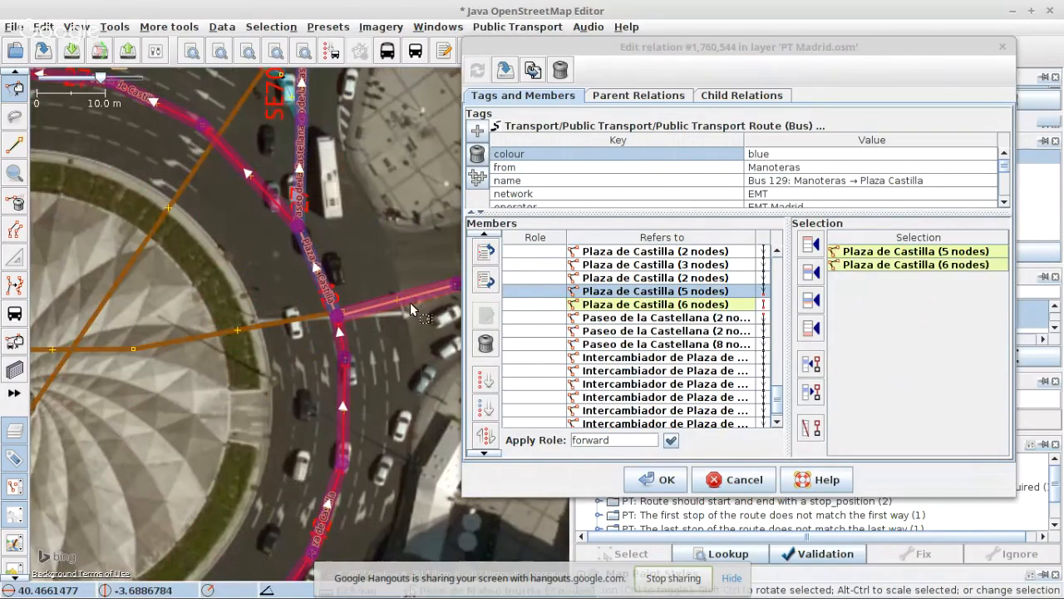
pyautogui.scroll(-3, 397, 337)
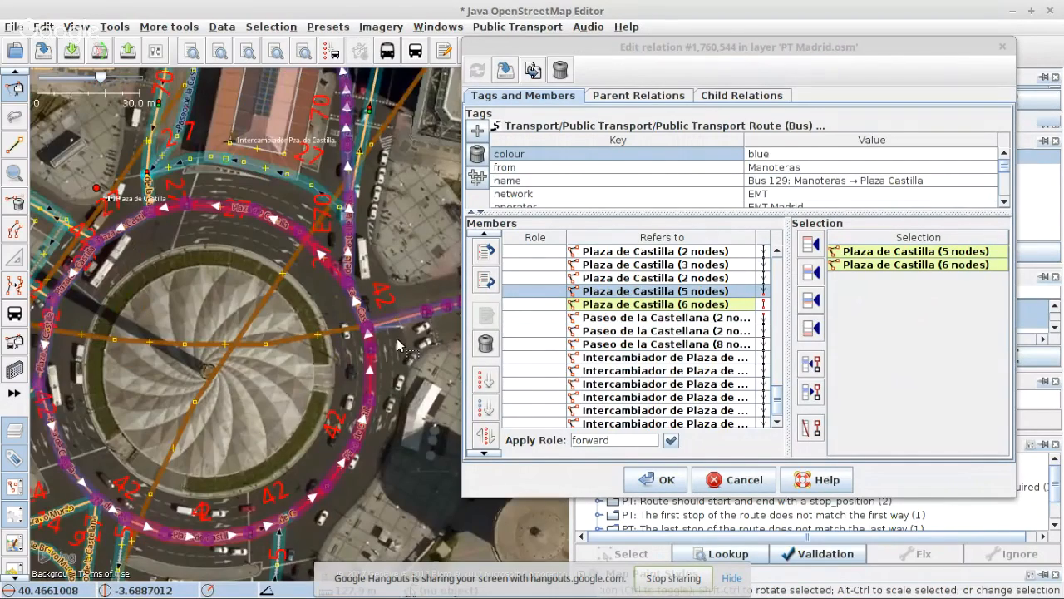
pyautogui.scroll(3, 243, 541)
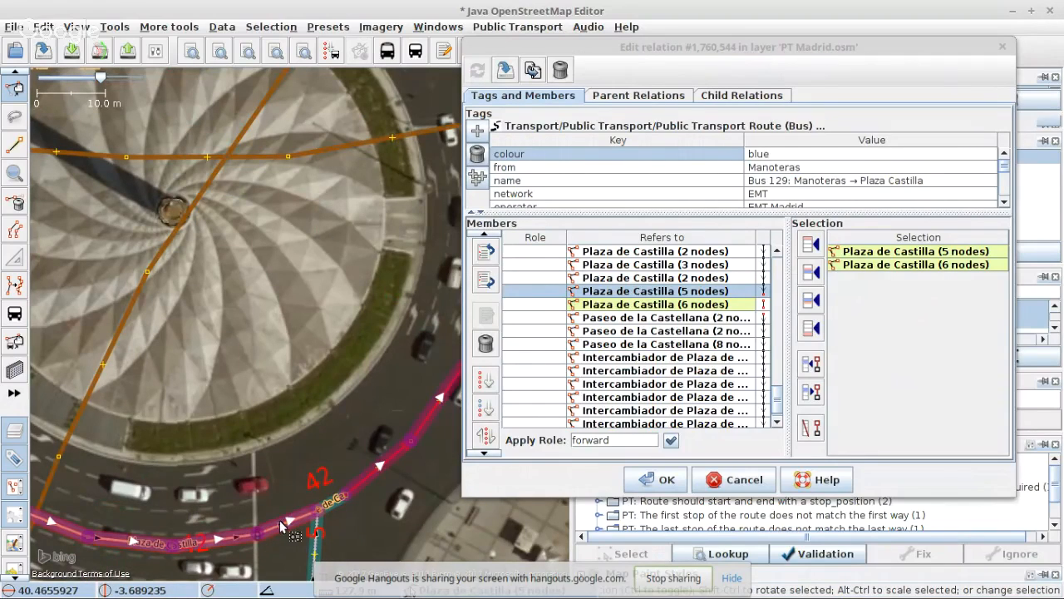
pyautogui.keyDown('shift'); pyautogui.click(109, 533); pyautogui.keyUp('shift')
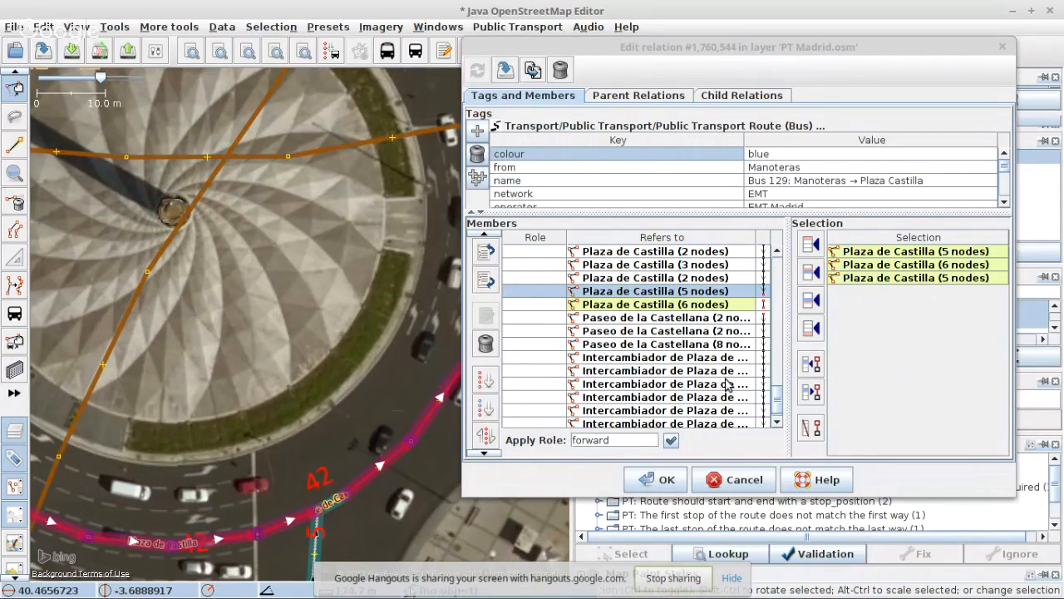
pyautogui.keyDown('shift'); pyautogui.click(699, 306); pyautogui.keyUp('shift')
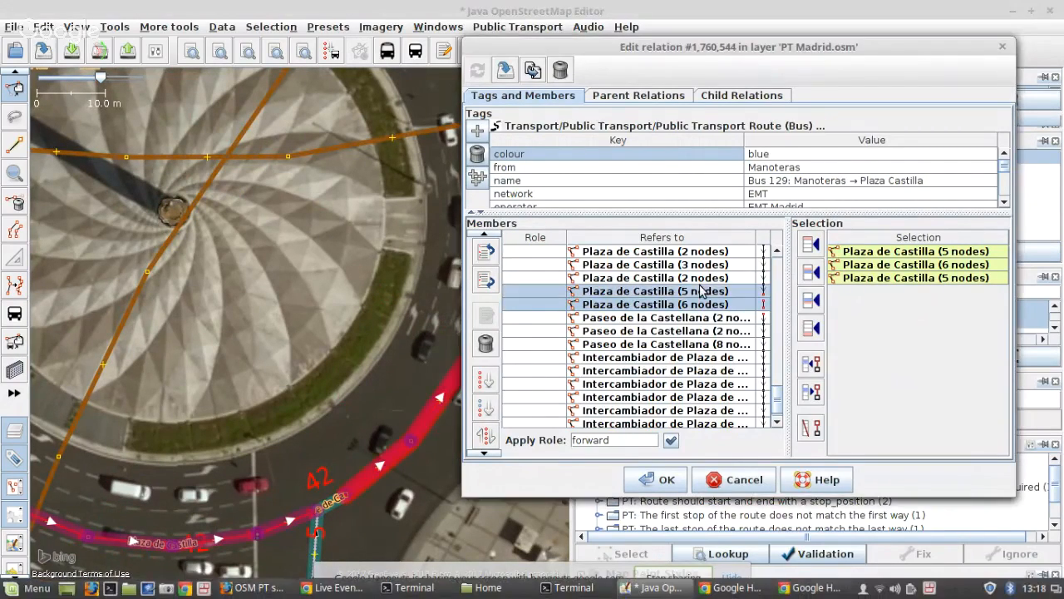
pyautogui.scroll(2, 699, 306)
pyautogui.keyDown('ctrl'); pyautogui.click(687, 304); pyautogui.keyUp('ctrl')
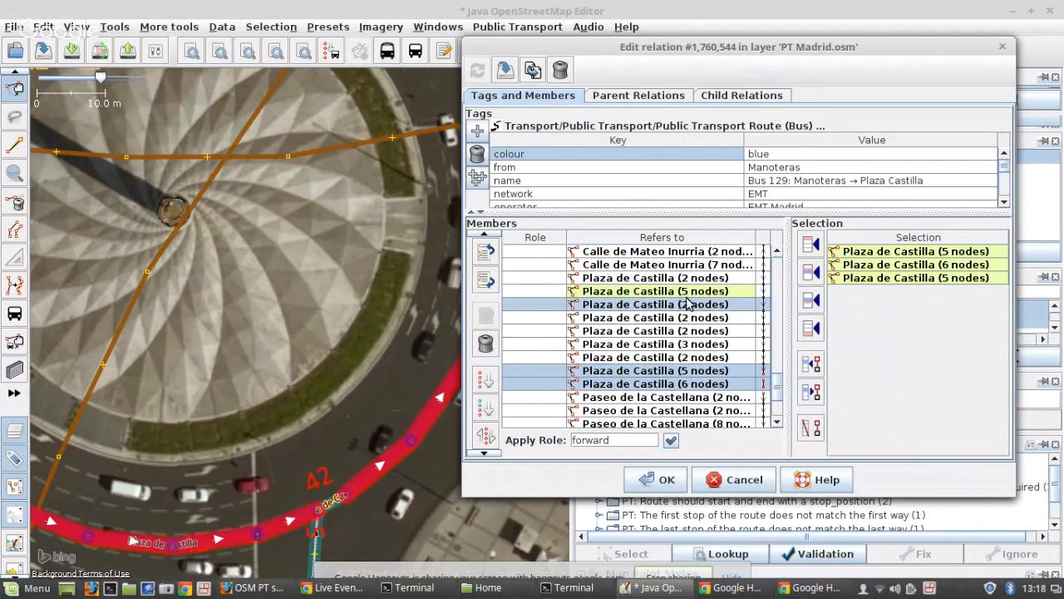
pyautogui.keyDown('ctrl'); pyautogui.click(679, 293); pyautogui.keyUp('ctrl')
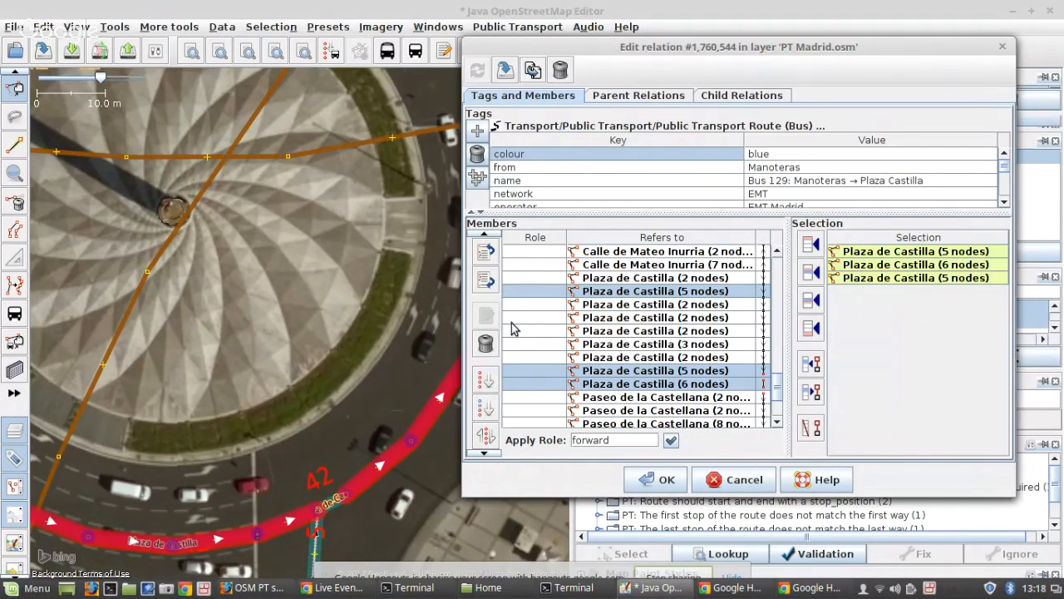
pyautogui.click(486, 343)
# - Zoom to the next surplus Plaza de Castilla way and remove the four consecutive members with 2, 2, 2 and 3 nodes
pyautogui.rightClick(665, 293)
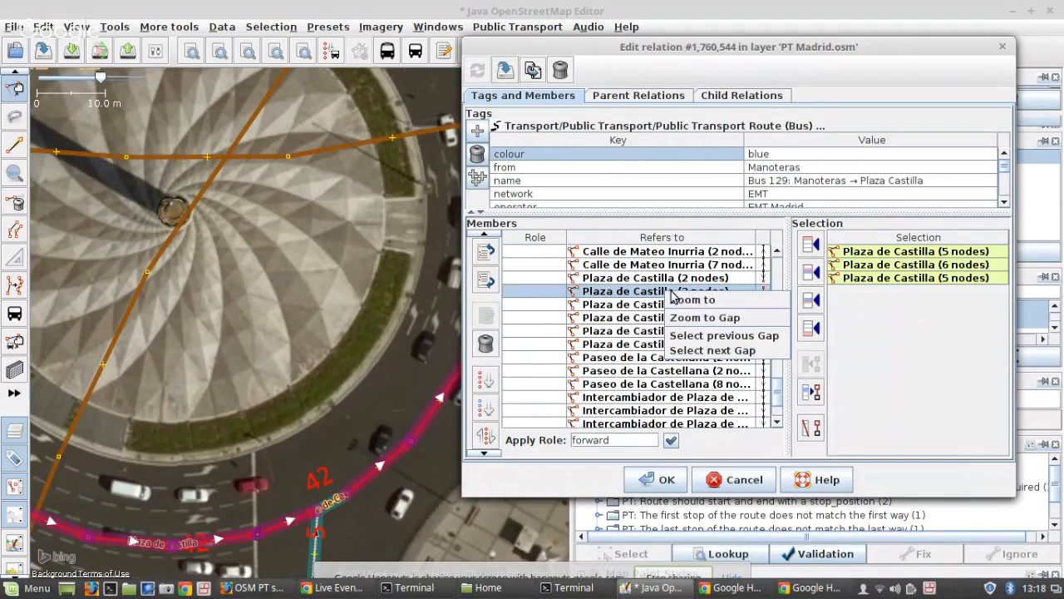
pyautogui.click(680, 300)
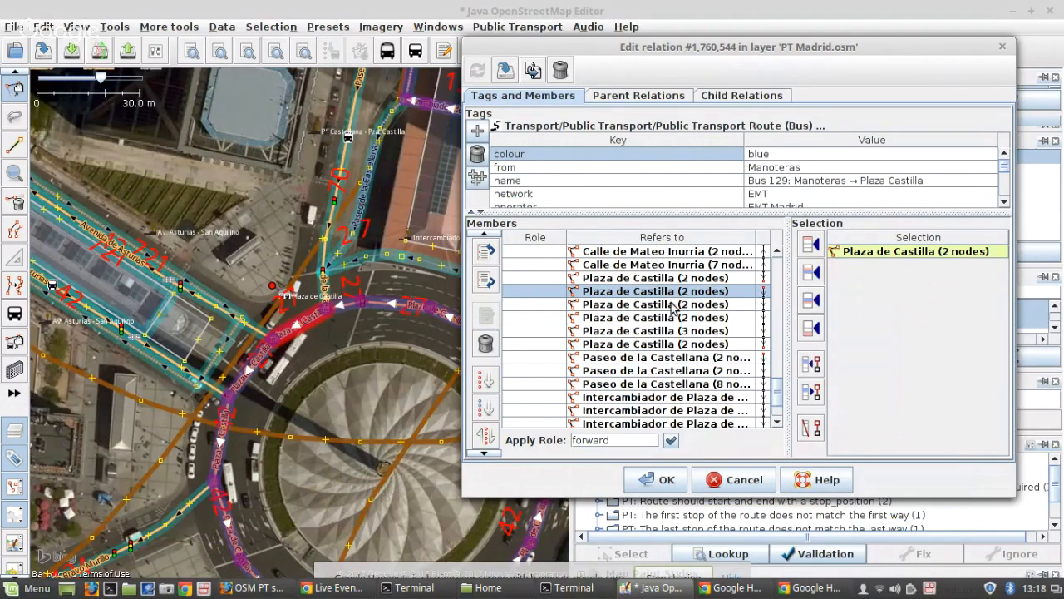
pyautogui.keyDown('ctrl'); pyautogui.click(673, 306); pyautogui.keyUp('ctrl')
pyautogui.keyDown('ctrl'); pyautogui.click(656, 320); pyautogui.keyUp('ctrl')
pyautogui.keyDown('ctrl'); pyautogui.click(646, 332); pyautogui.keyUp('ctrl')
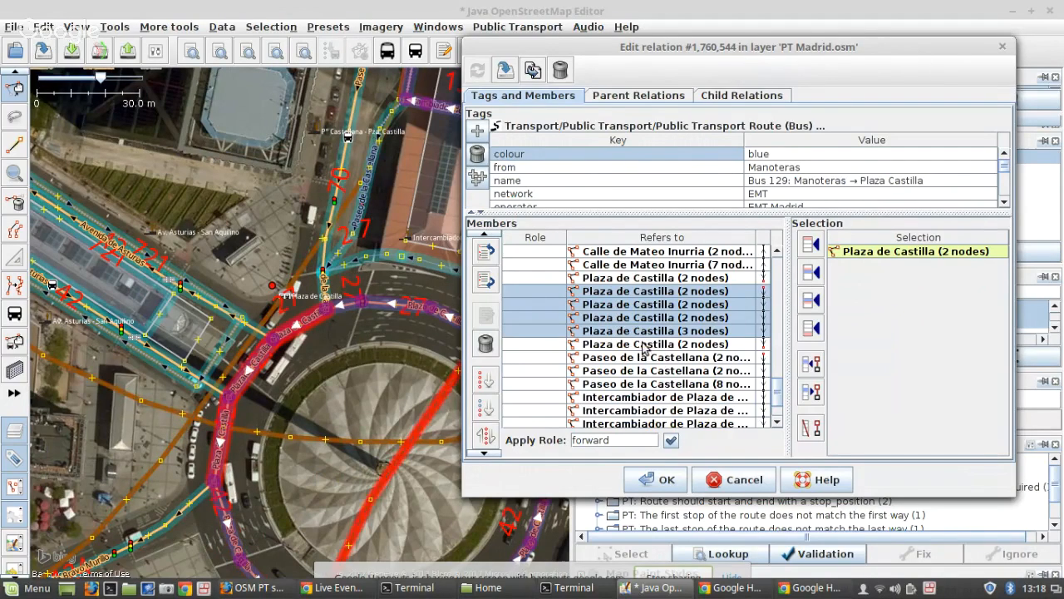
pyautogui.click(488, 344)
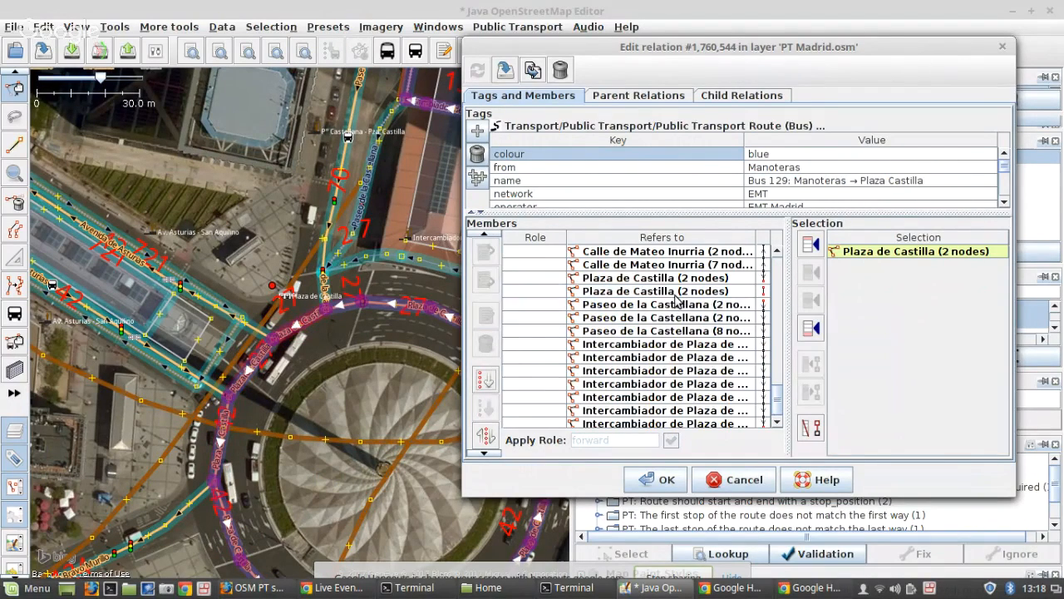
# - Keep the Plaza de Castilla way linking Calle de Mateo Inurria to Paseo de la Castellana and remove the other remaining 2-node Plaza de Castilla member
pyautogui.click(675, 281)
pyautogui.rightClick(675, 281)
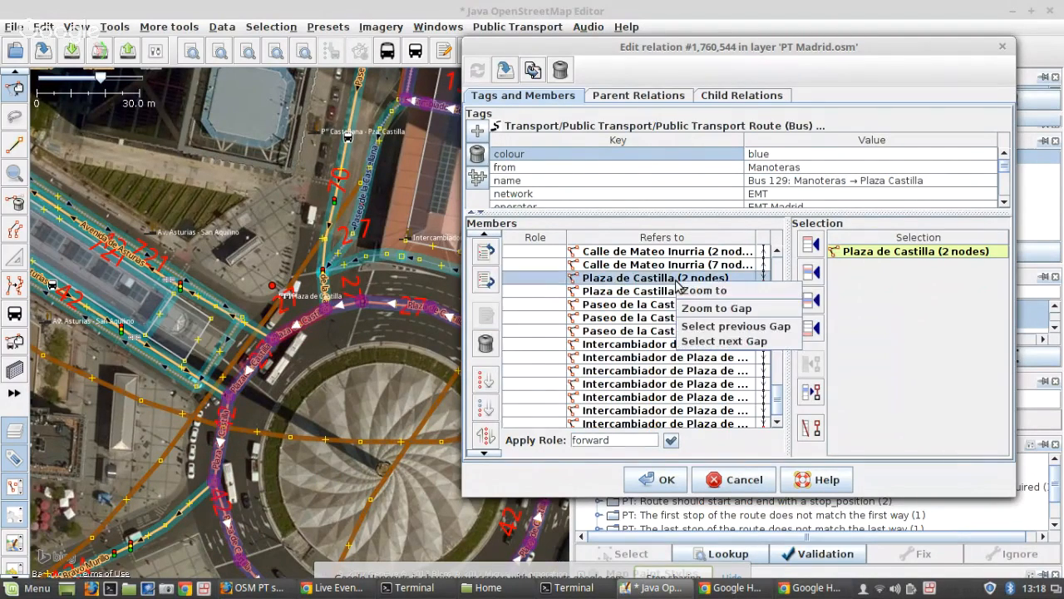
pyautogui.click(713, 291)
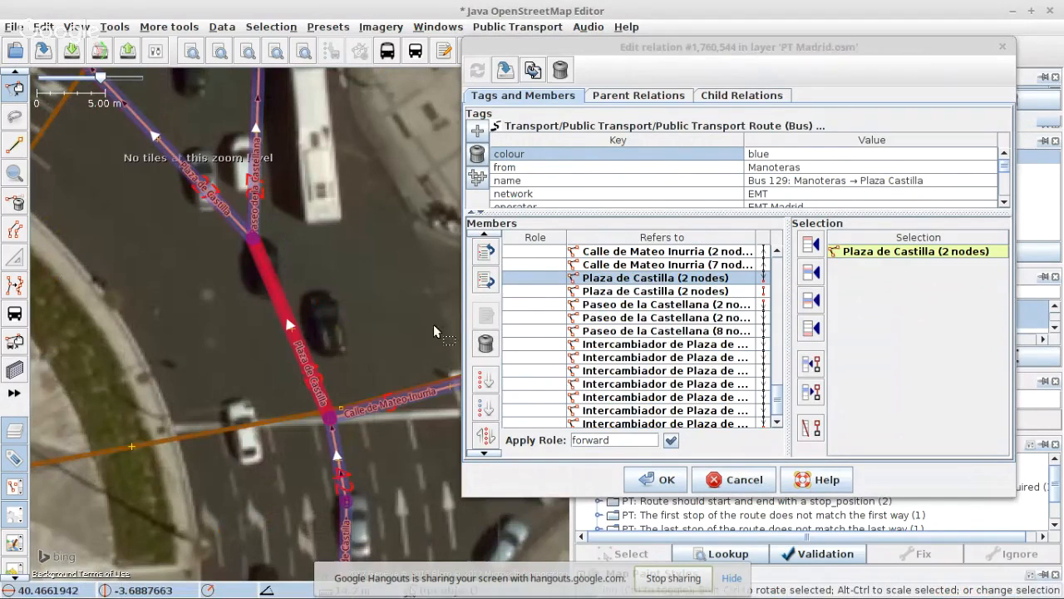
pyautogui.click(488, 343)
pyautogui.scroll(6, 669, 337)
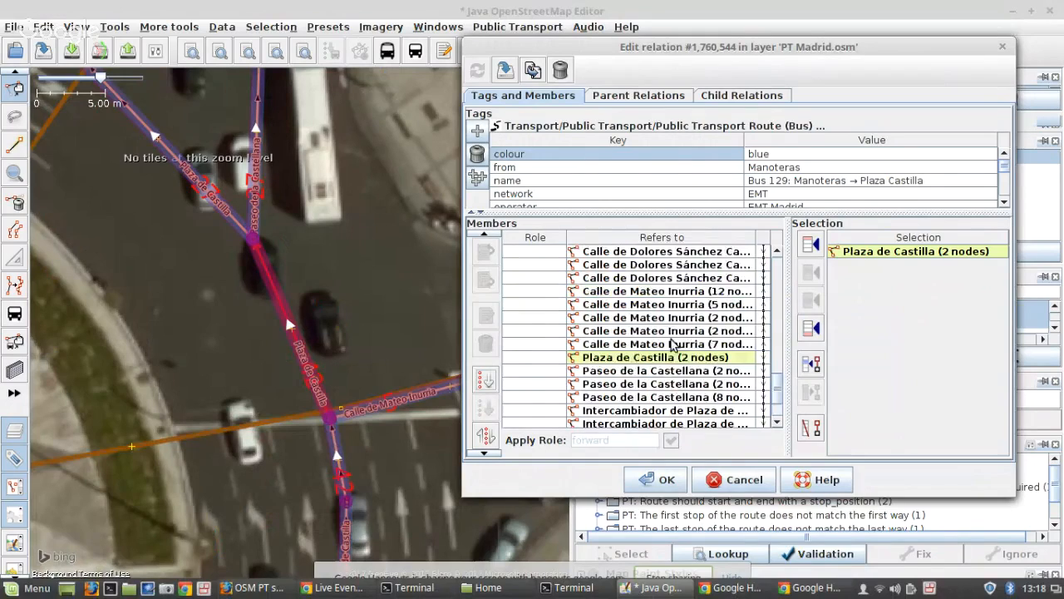
# - Apply the relation's member changes and zoom to the 17-node roundabout way among its members
pyautogui.scroll(5, 674, 343)
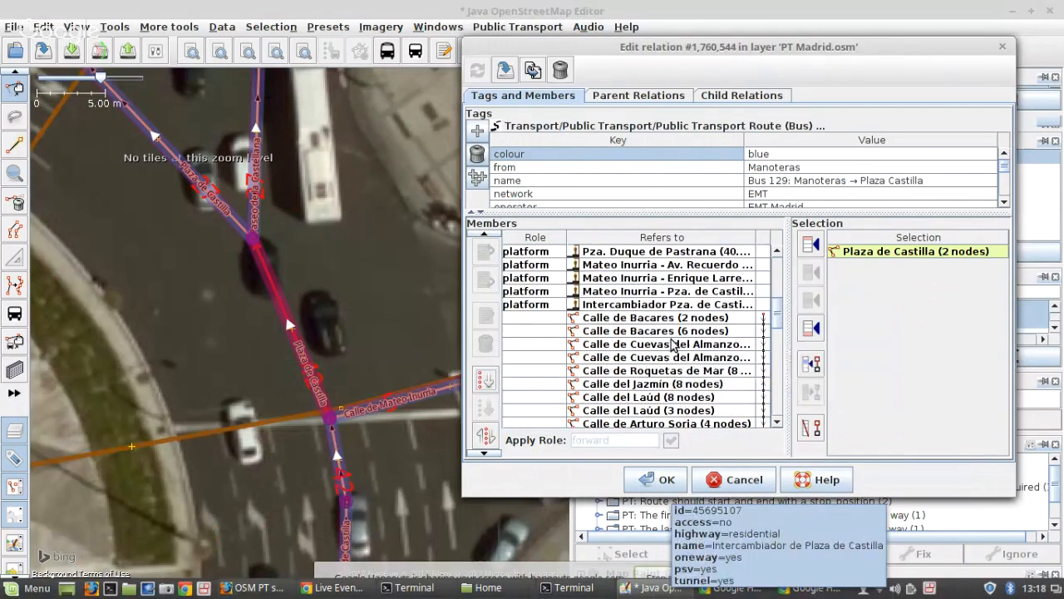
pyautogui.click(504, 73)
pyautogui.scroll(-7, 680, 352)
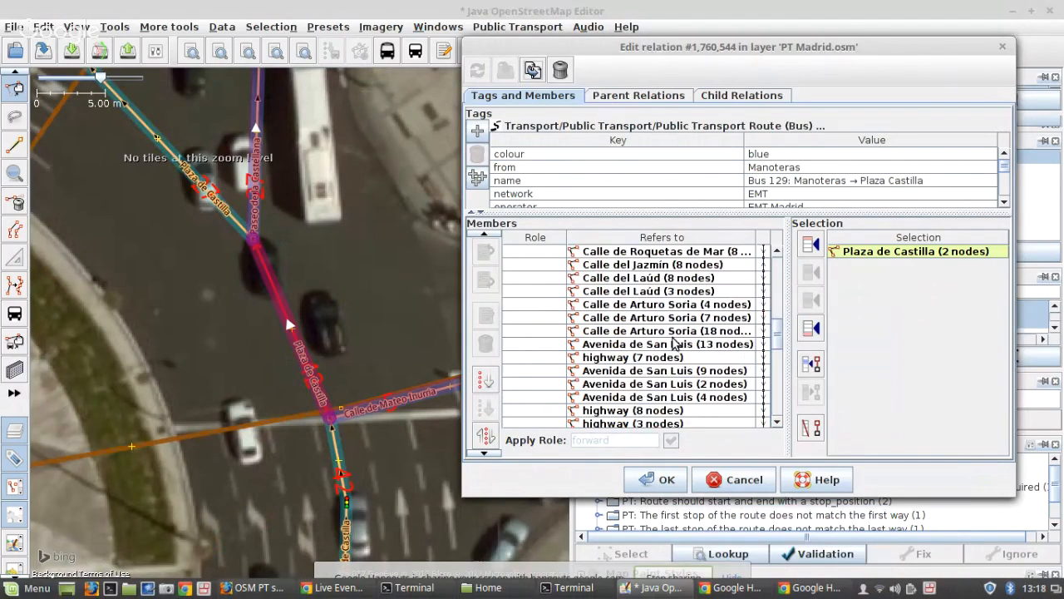
pyautogui.click(678, 349)
pyautogui.rightClick(678, 349)
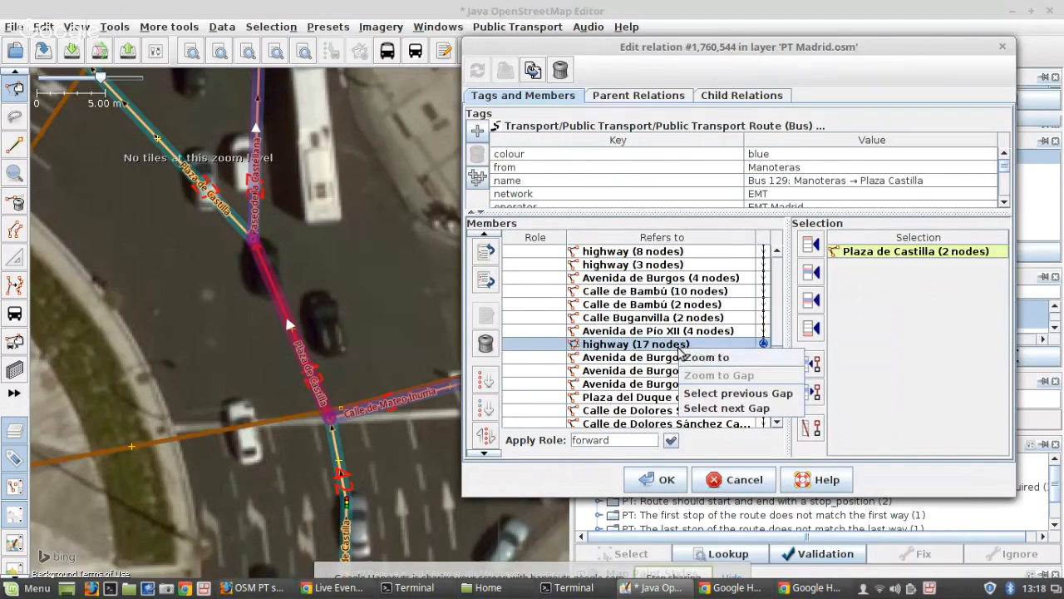
pyautogui.click(701, 356)
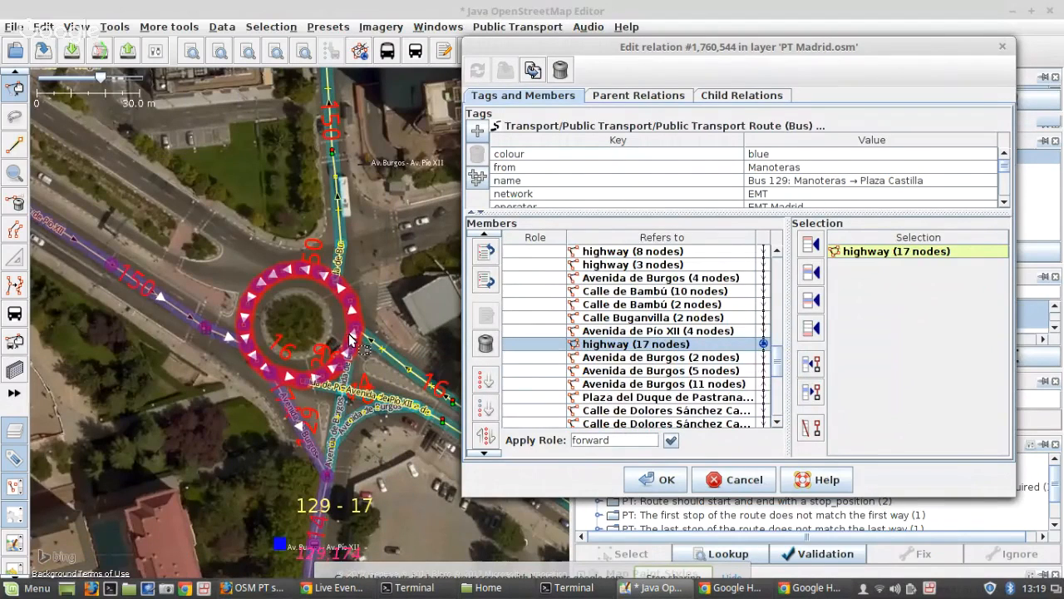
# - Split the 17-node roundabout, accepting the offer to make it round, then refresh the relation's members and finish editing it
pyautogui.click(357, 54)
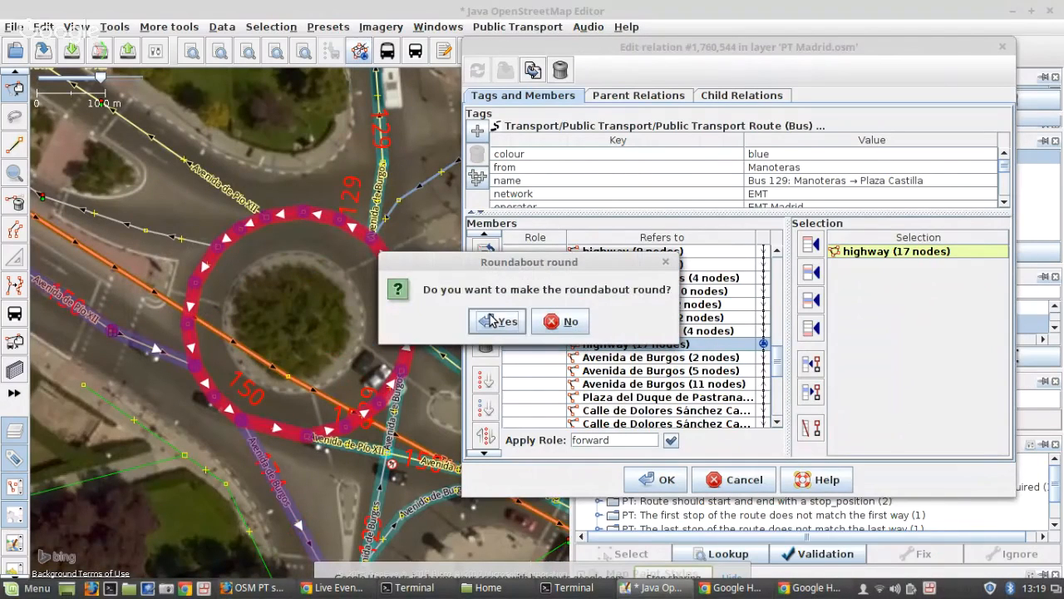
pyautogui.click(490, 320)
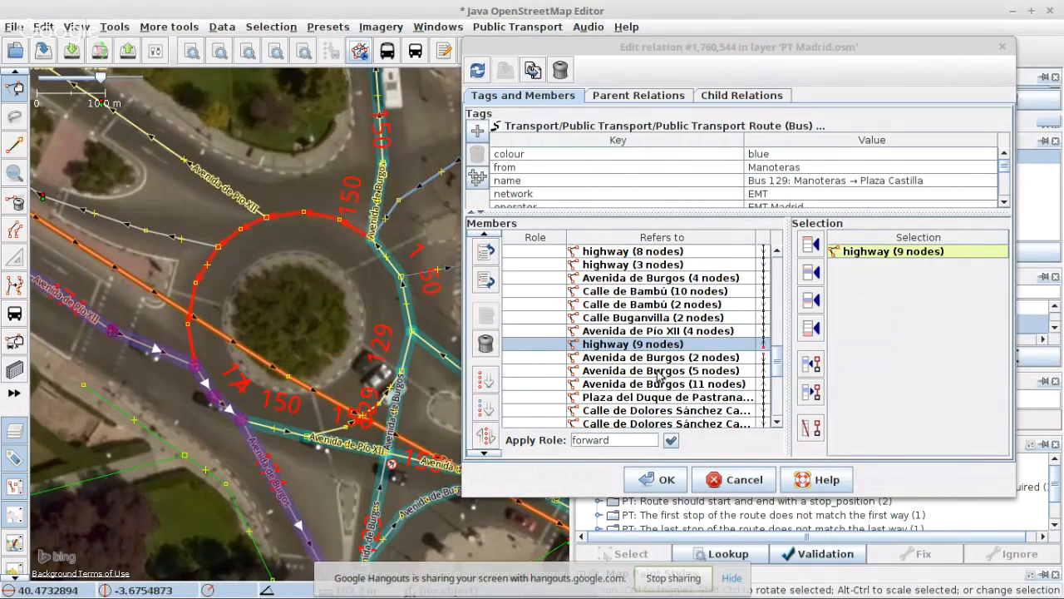
pyautogui.click(477, 69)
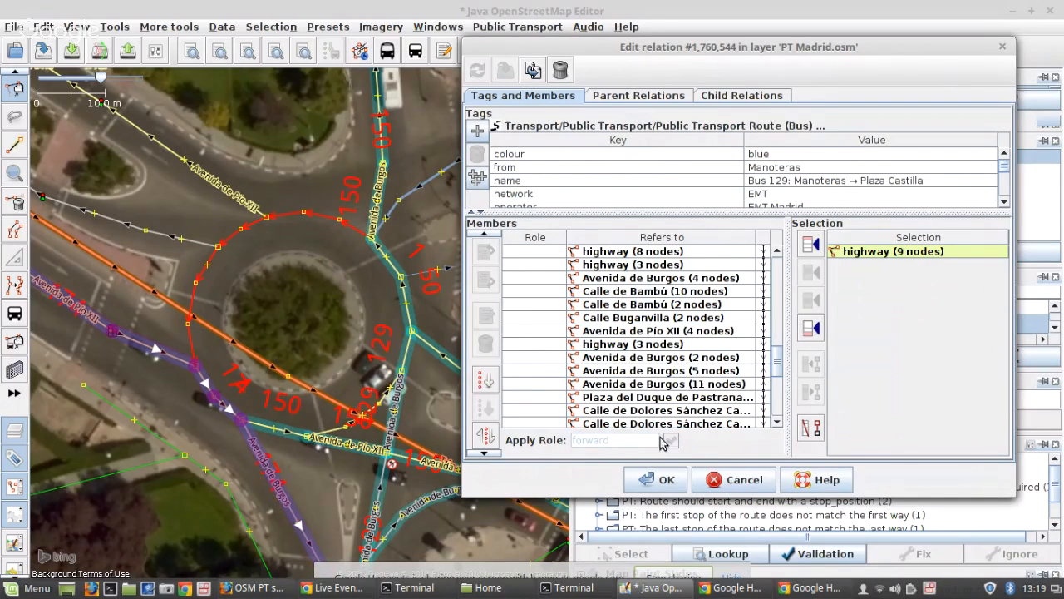
pyautogui.scroll(-3, 740, 410)
pyautogui.click(670, 479)
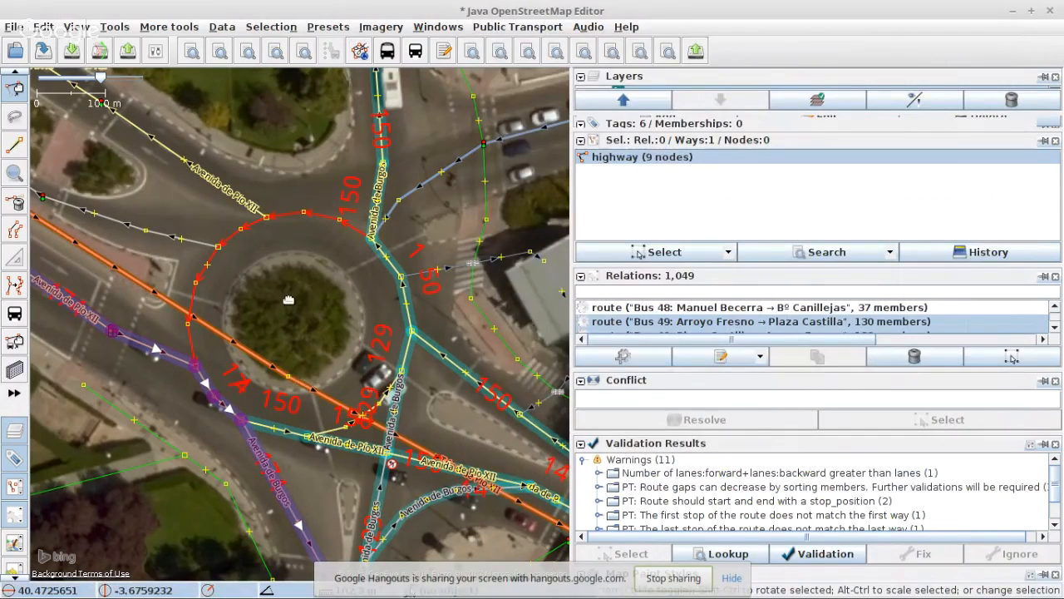
# - Select the 5-node Avenida de Burgos way south of the roundabout, then select both Bus 129 route relations it belongs to
pyautogui.moveTo(289, 301); pyautogui.dragTo(278, 33)
pyautogui.click(336, 401)
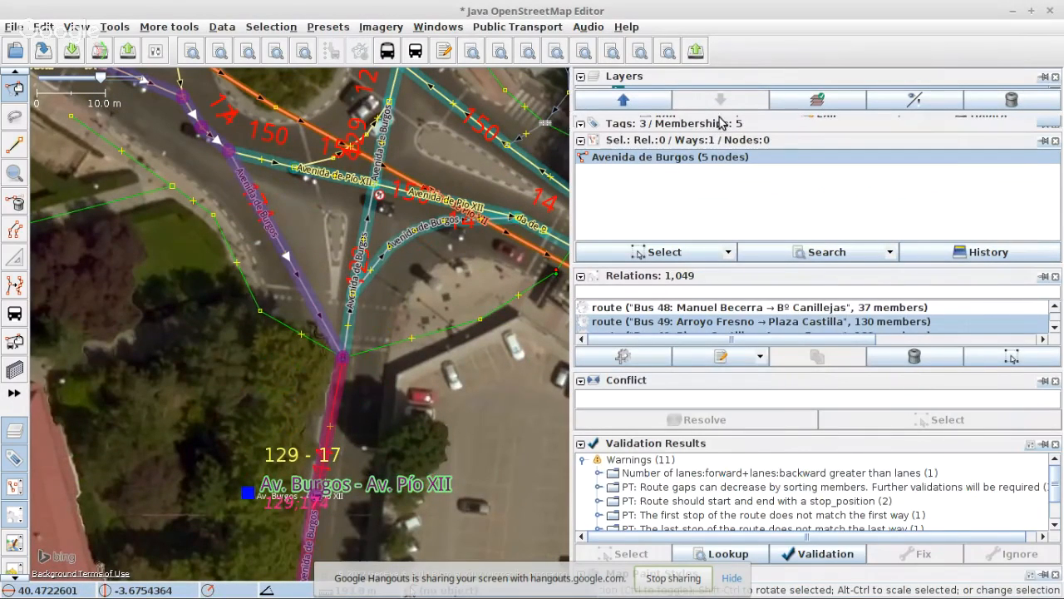
pyautogui.moveTo(730, 133); pyautogui.dragTo(727, 222)
pyautogui.scroll(-3, 699, 174)
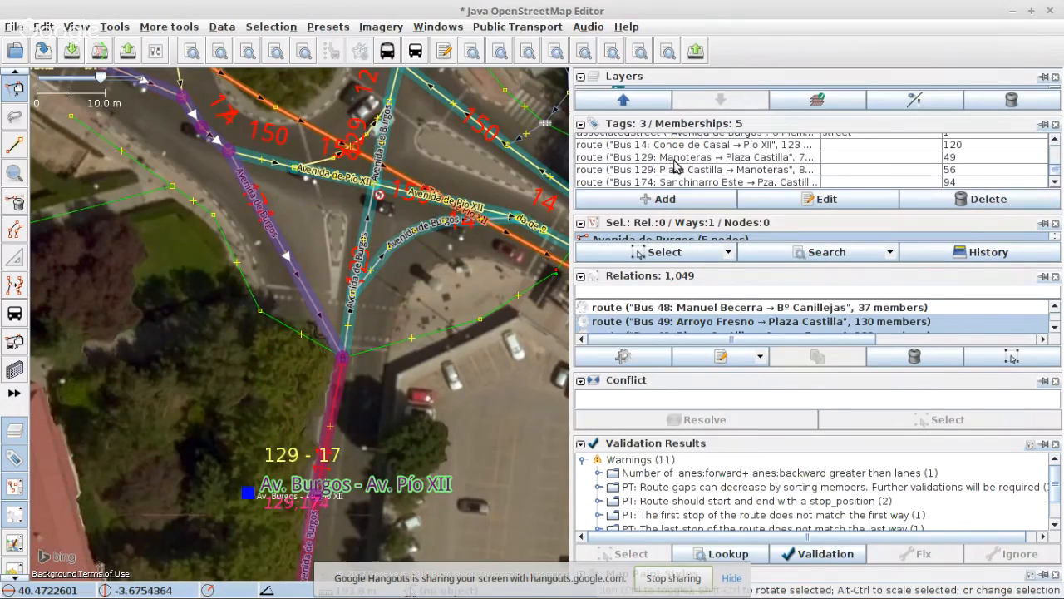
pyautogui.click(675, 157)
pyautogui.keyDown('shift'); pyautogui.click(676, 170); pyautogui.keyUp('shift')
pyautogui.rightClick(676, 172)
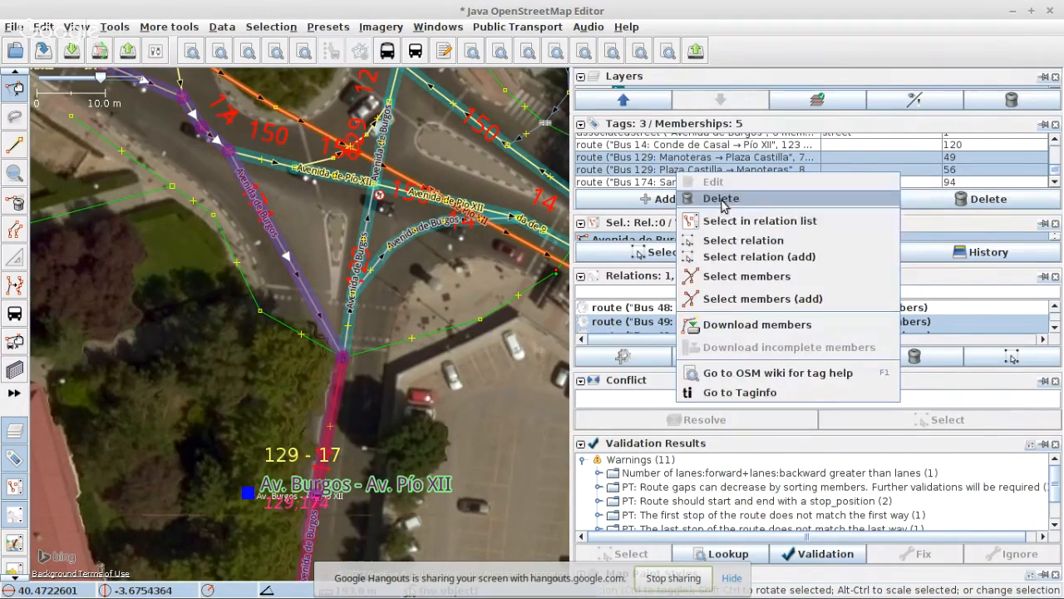
pyautogui.click(732, 220)
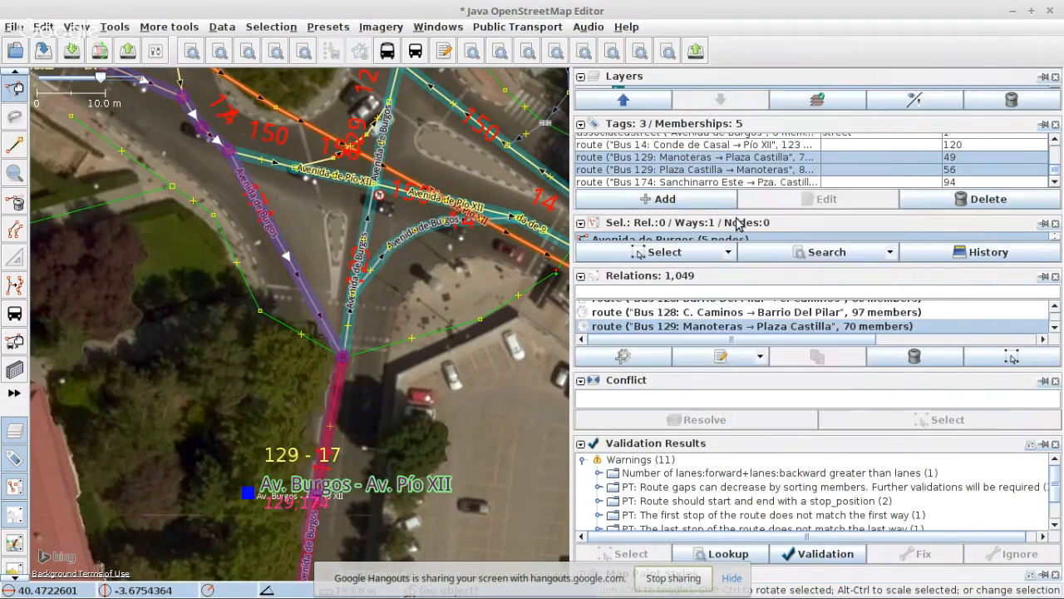
pyautogui.rightClick(710, 328)
pyautogui.click(744, 337)
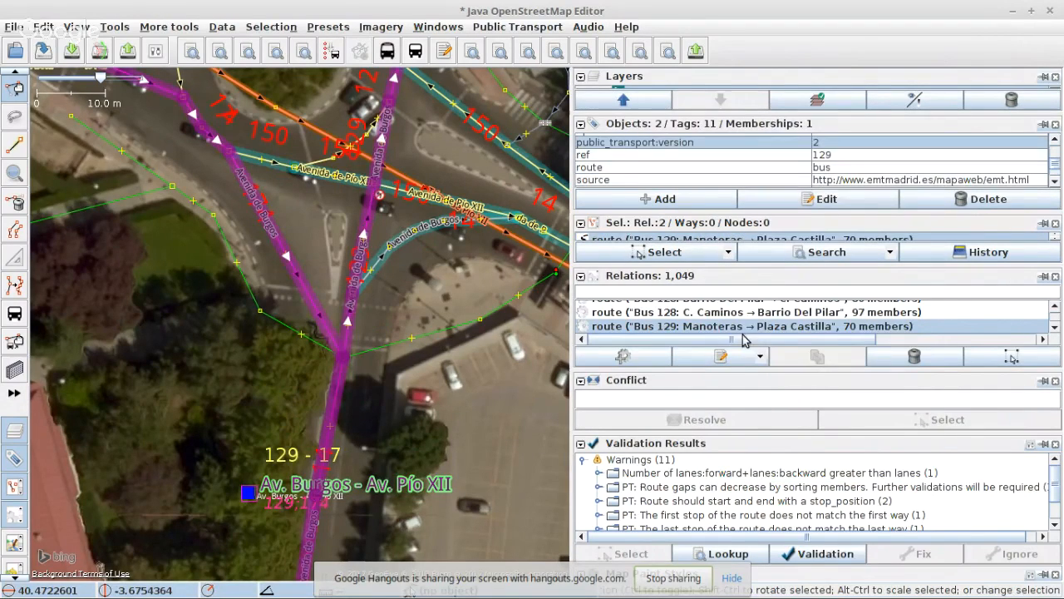
# - Validate the selected relations and open Bus 129: Plaza Castilla → Manoteras for editing from the route-gap sorting warning
pyautogui.click(818, 554)
pyautogui.scroll(-2, 682, 509)
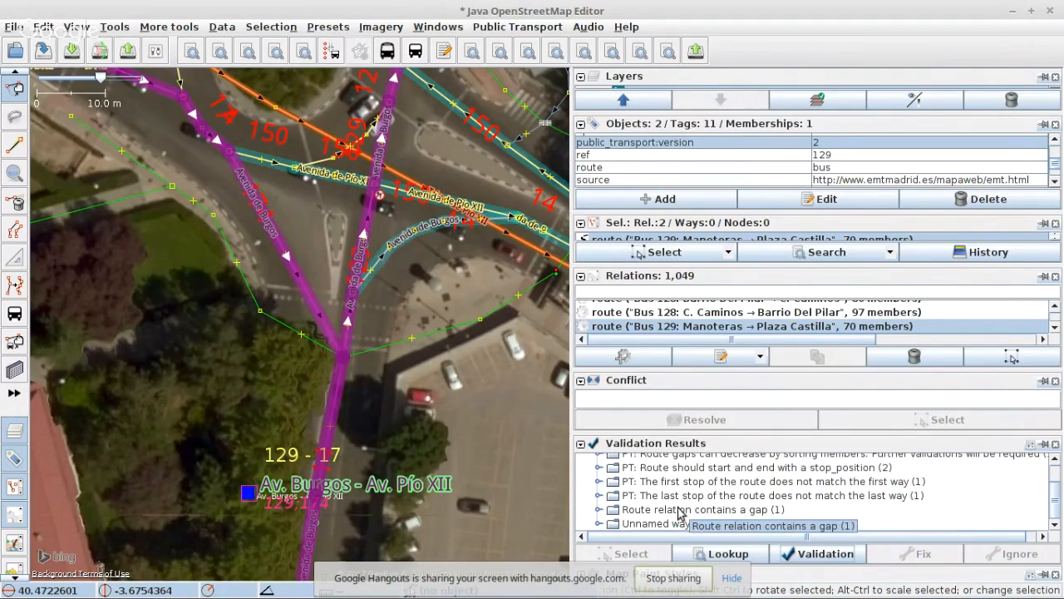
pyautogui.scroll(3, 679, 512)
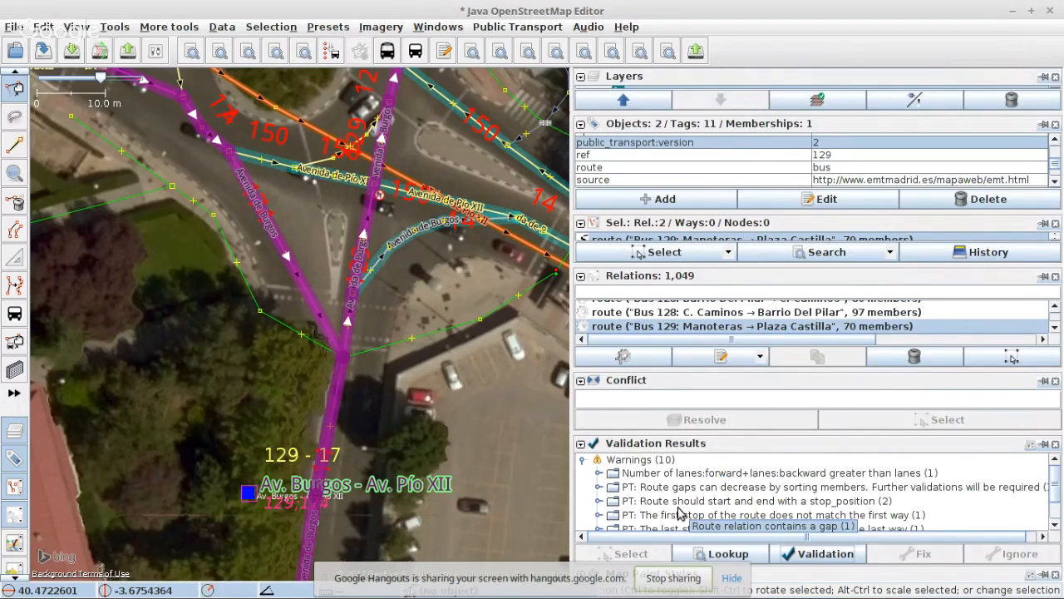
pyautogui.click(598, 488)
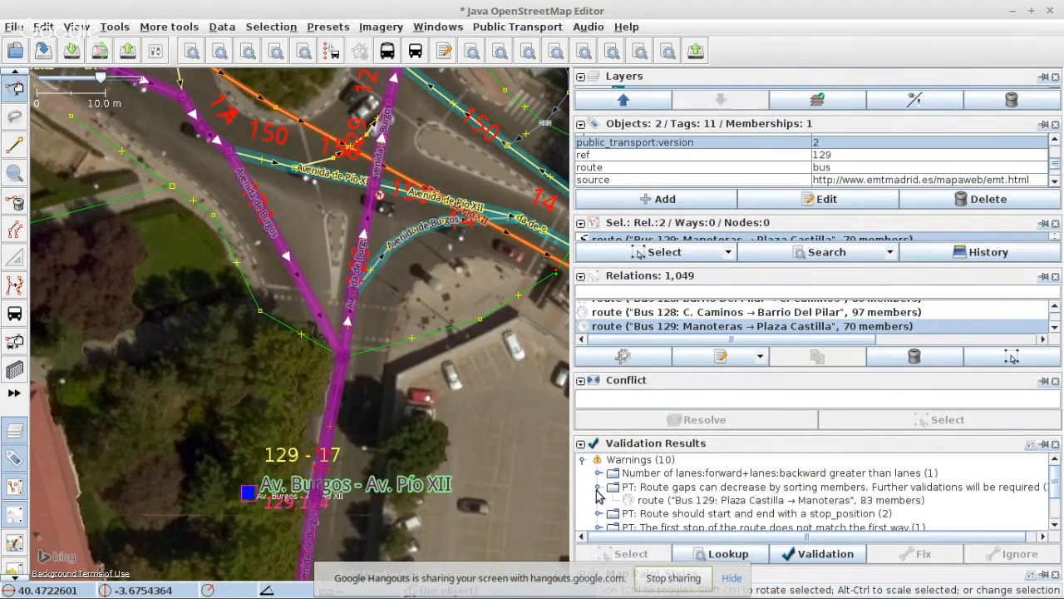
pyautogui.click(664, 500)
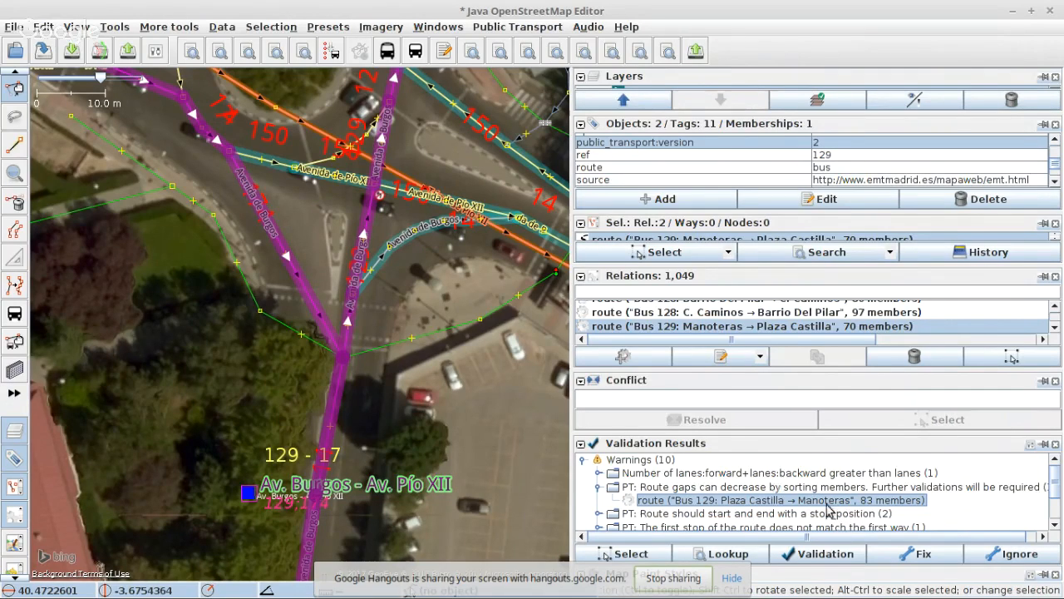
pyautogui.rightClick(782, 502)
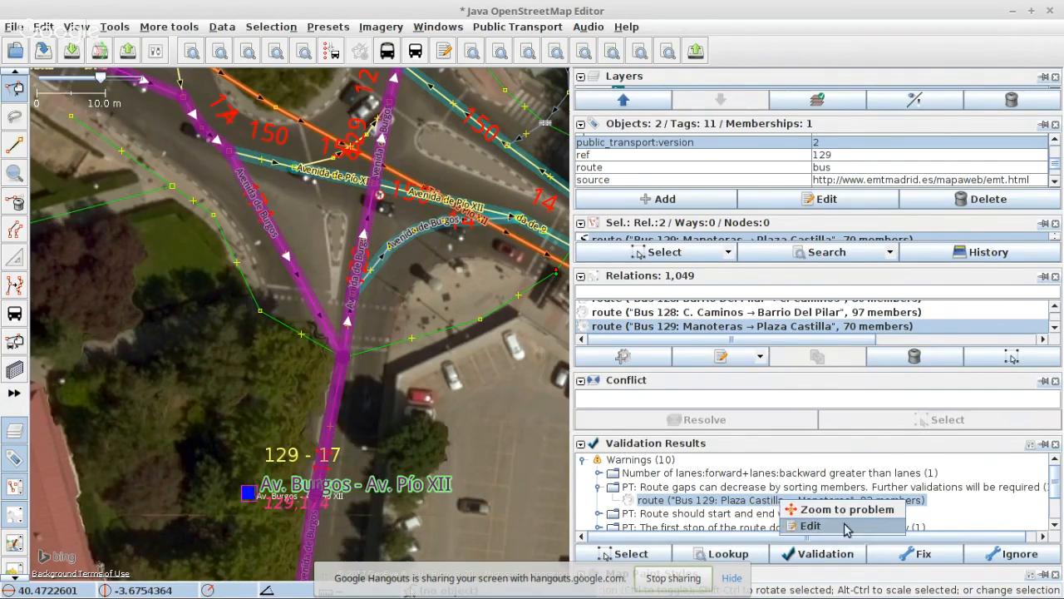
pyautogui.click(862, 528)
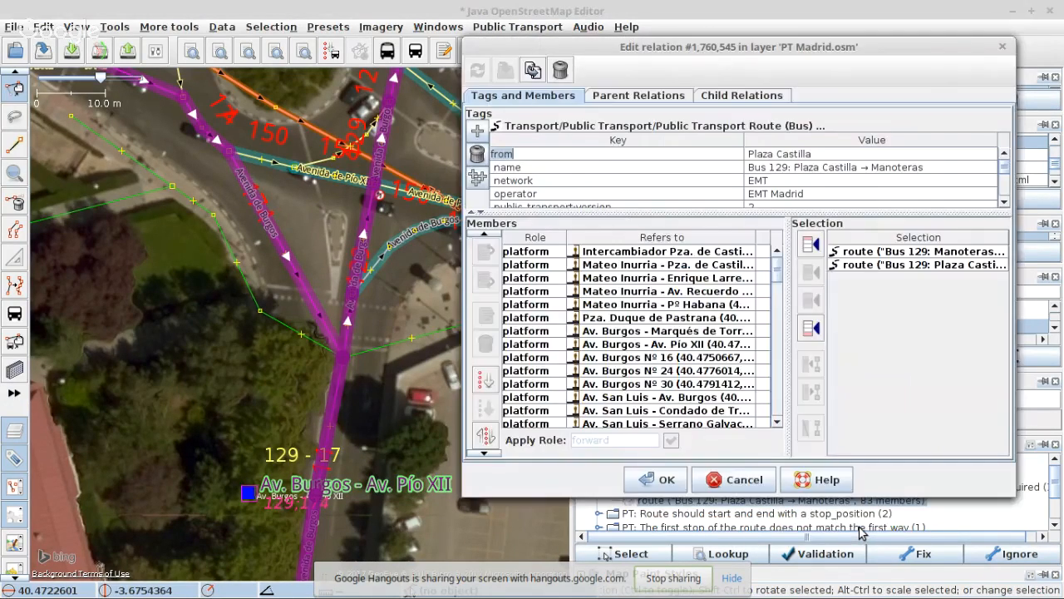
# - Zoom to the relation's first platform, Intercambiador Pza. de Castilla, and select the Intercambiador way ending beside it
pyautogui.rightClick(610, 255)
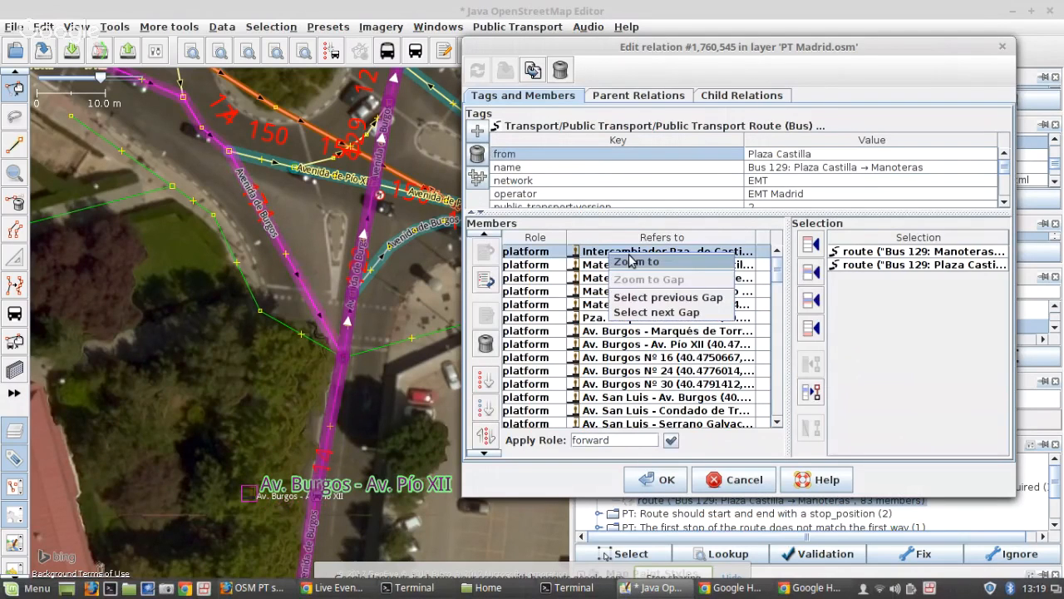
pyautogui.click(631, 262)
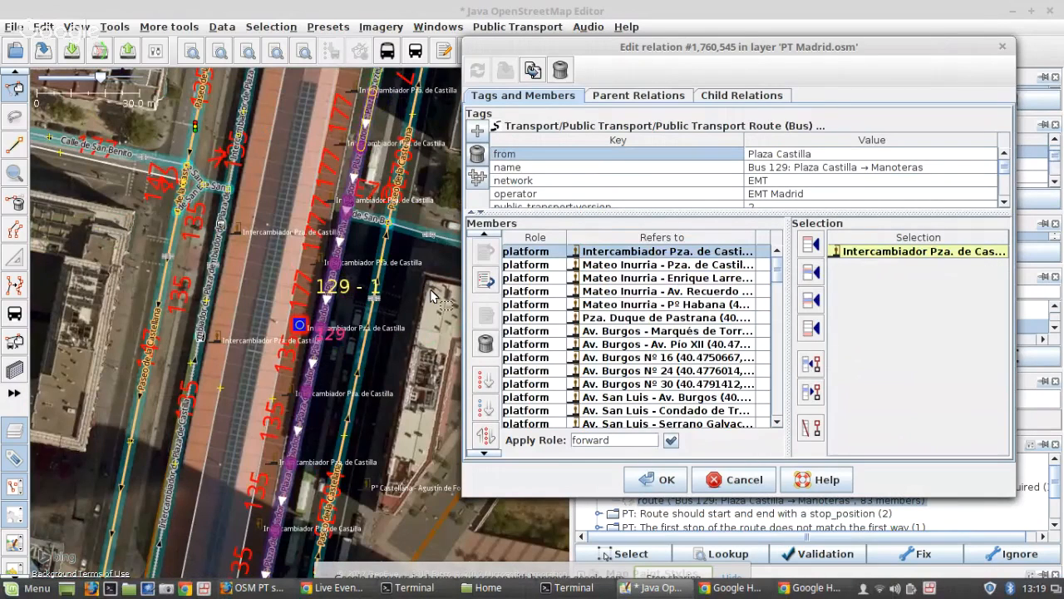
pyautogui.moveTo(296, 319); pyautogui.dragTo(301, 317)
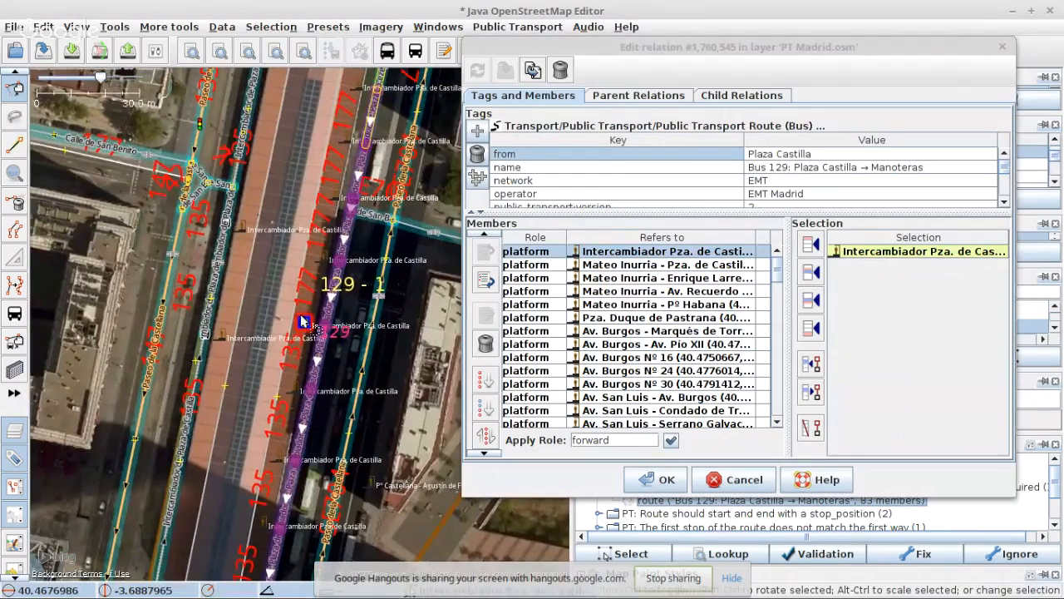
pyautogui.scroll(3, 302, 321)
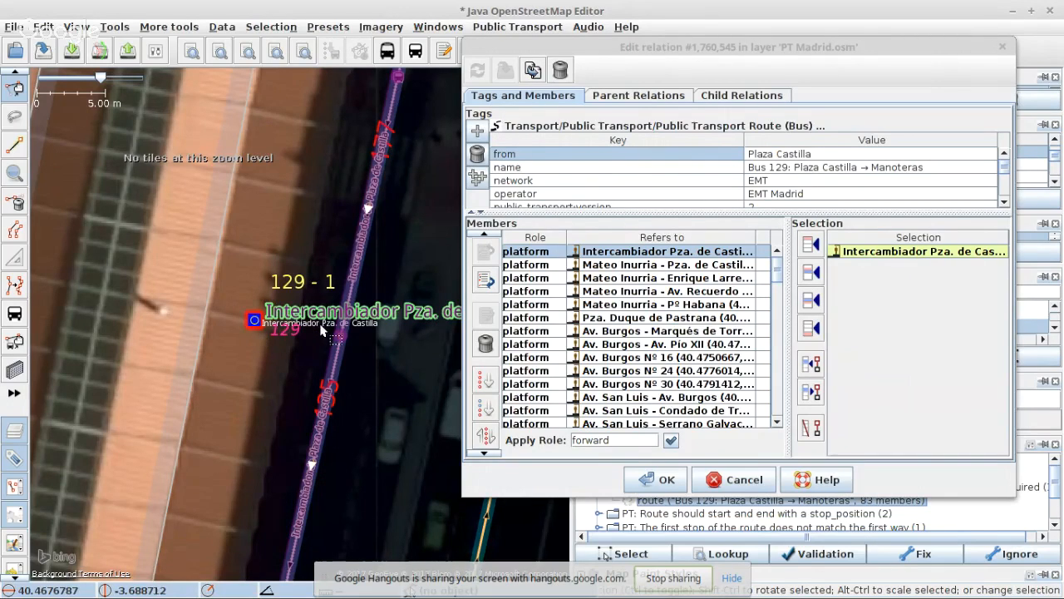
pyautogui.click(342, 332)
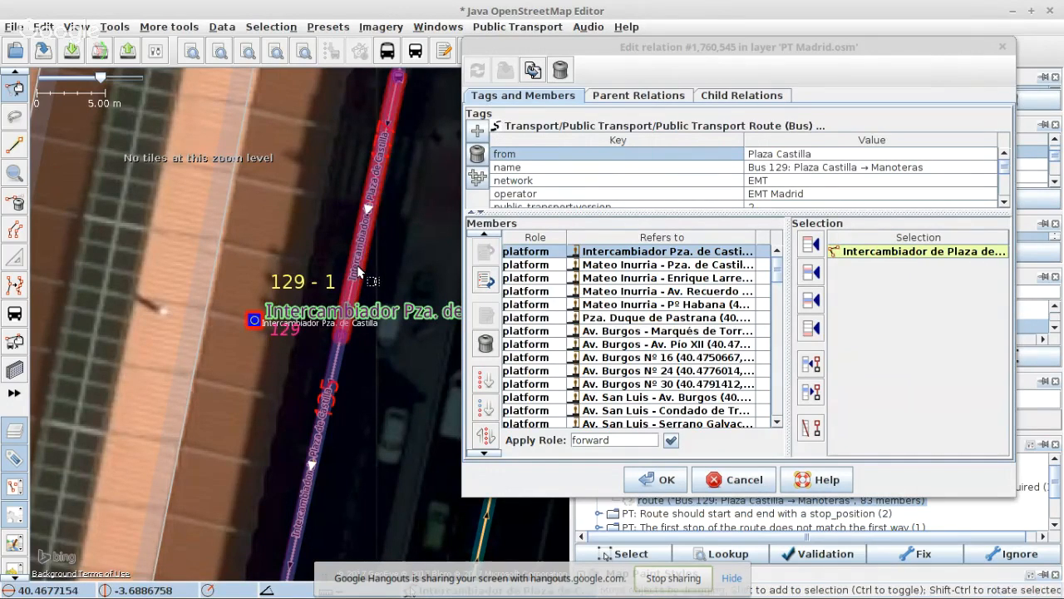
# - Remove the first five Intercambiador de Plaza de Castilla ways, up to the one ending beside the first platform, from the relation
pyautogui.scroll(-1, 629, 324)
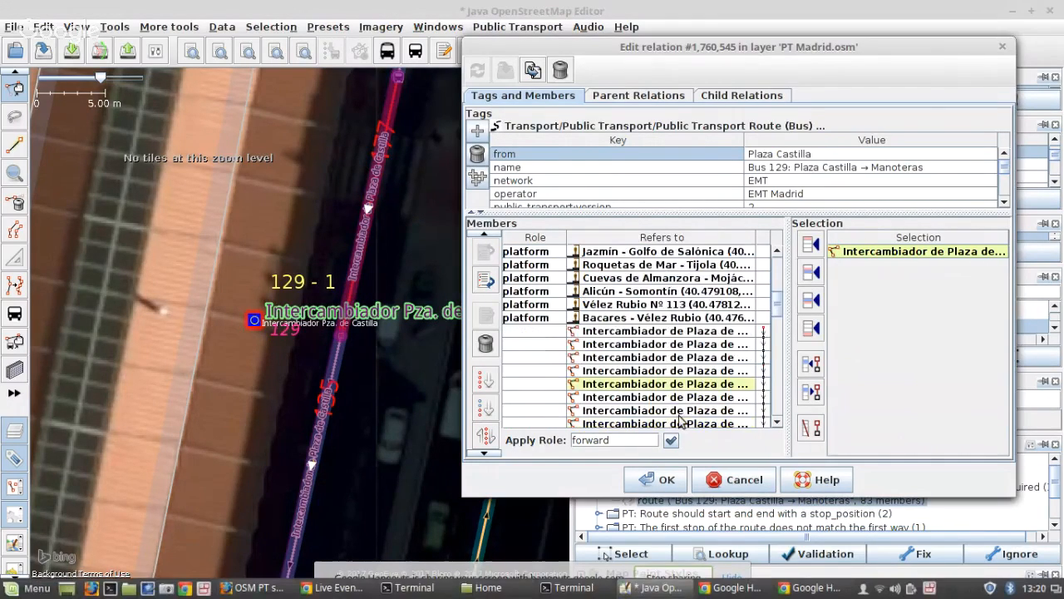
pyautogui.keyDown('shift'); pyautogui.click(629, 333); pyautogui.keyUp('shift')
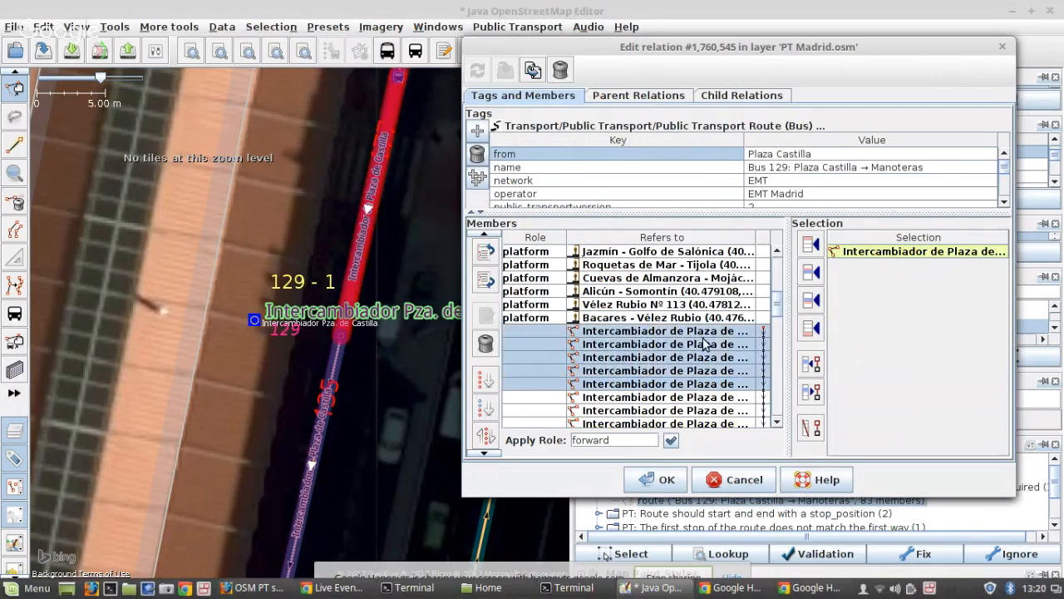
pyautogui.click(811, 364)
pyautogui.click(379, 13)
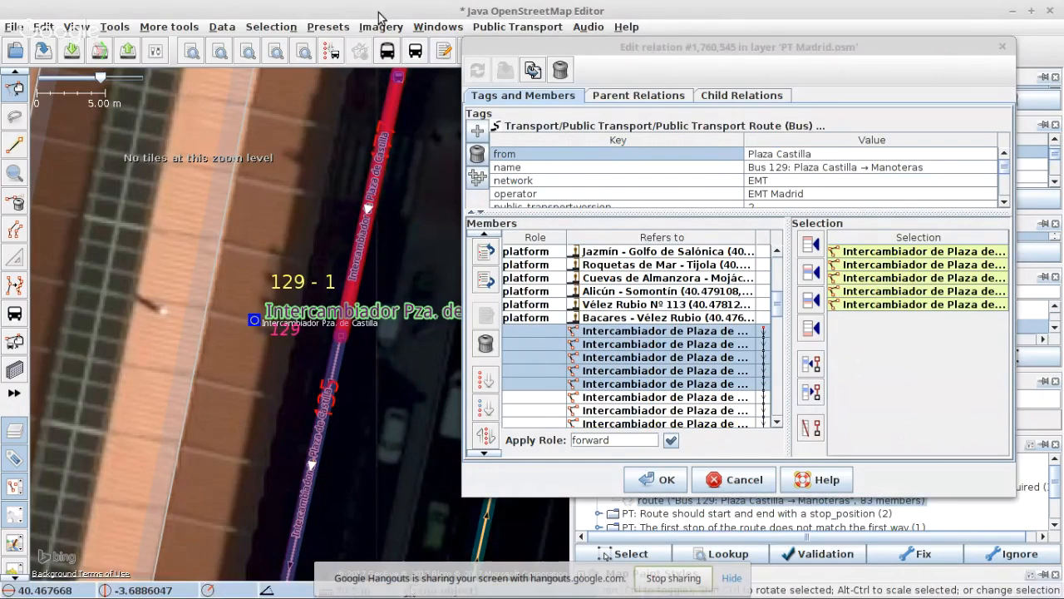
pyautogui.press('3')
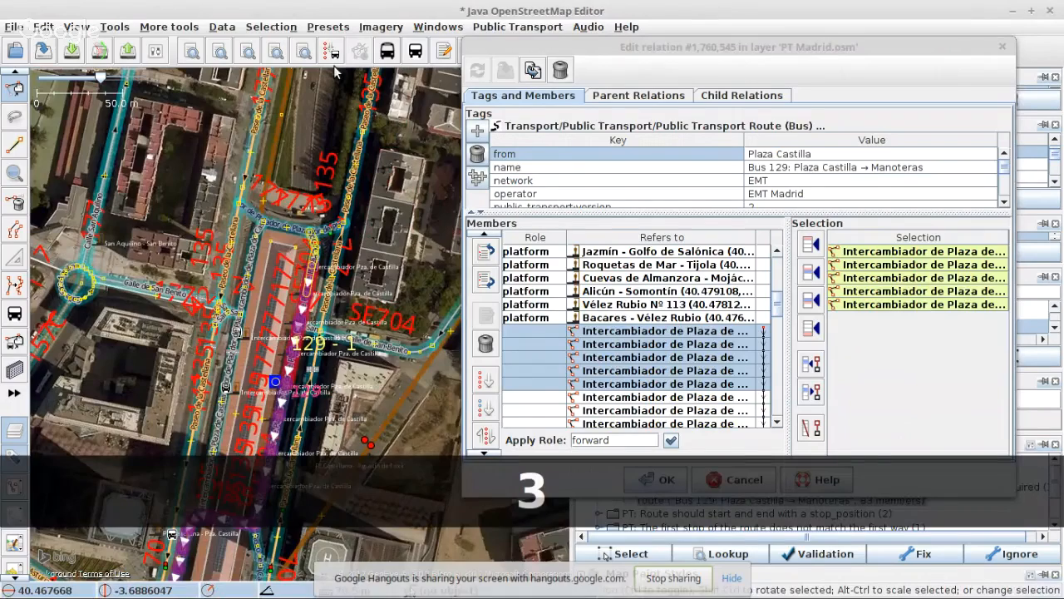
pyautogui.click(486, 344)
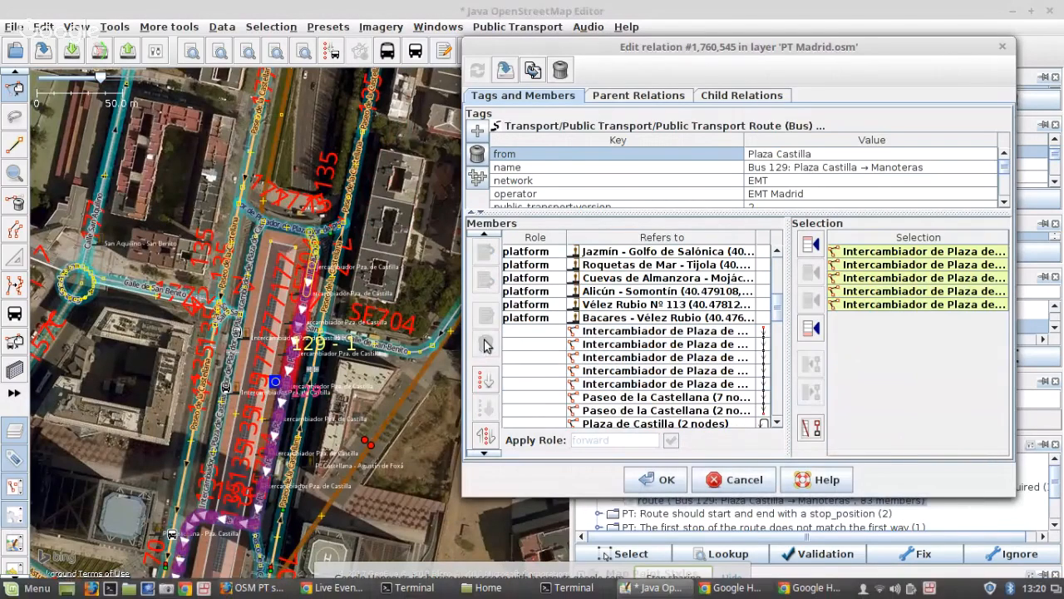
# - Apply the member changes and create a stop position on the way junction node beside the Intercambiador Pza. de Castilla platform
pyautogui.scroll(5, 295, 379)
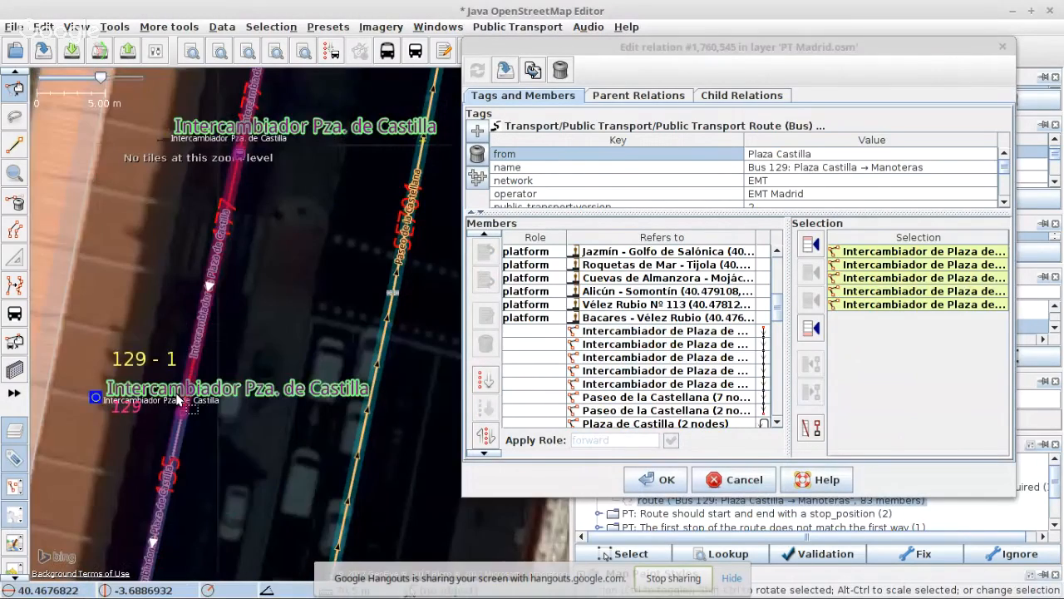
pyautogui.scroll(3, 177, 399)
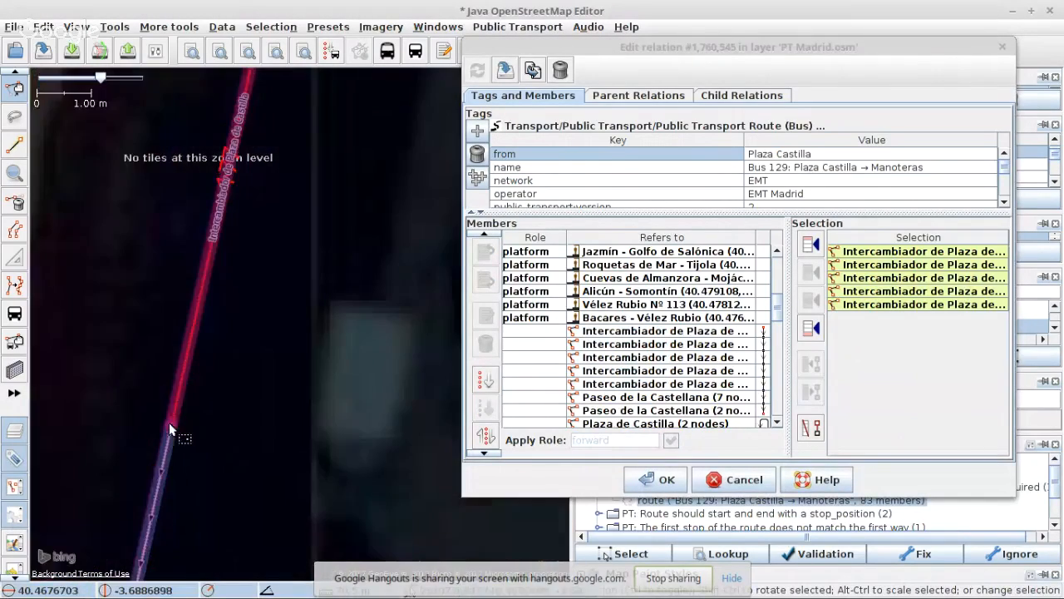
pyautogui.click(14, 316)
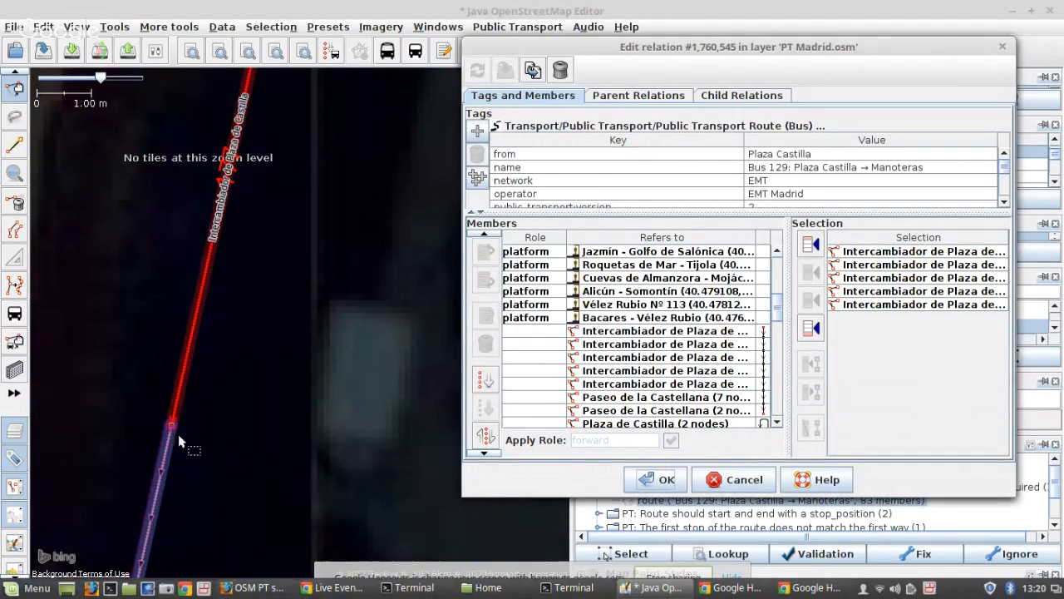
pyautogui.click(13, 318)
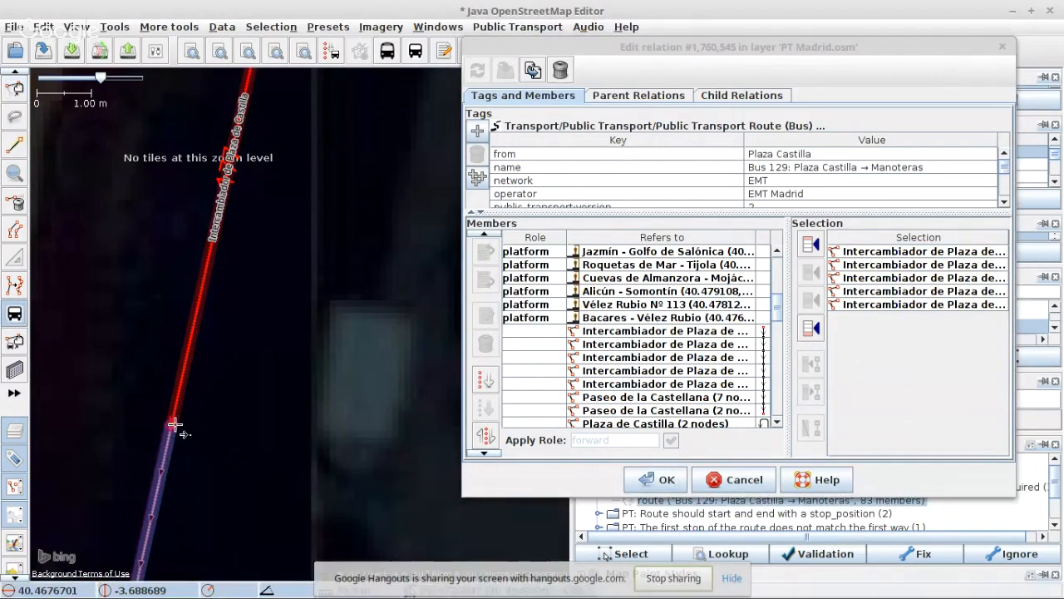
pyautogui.click(173, 425)
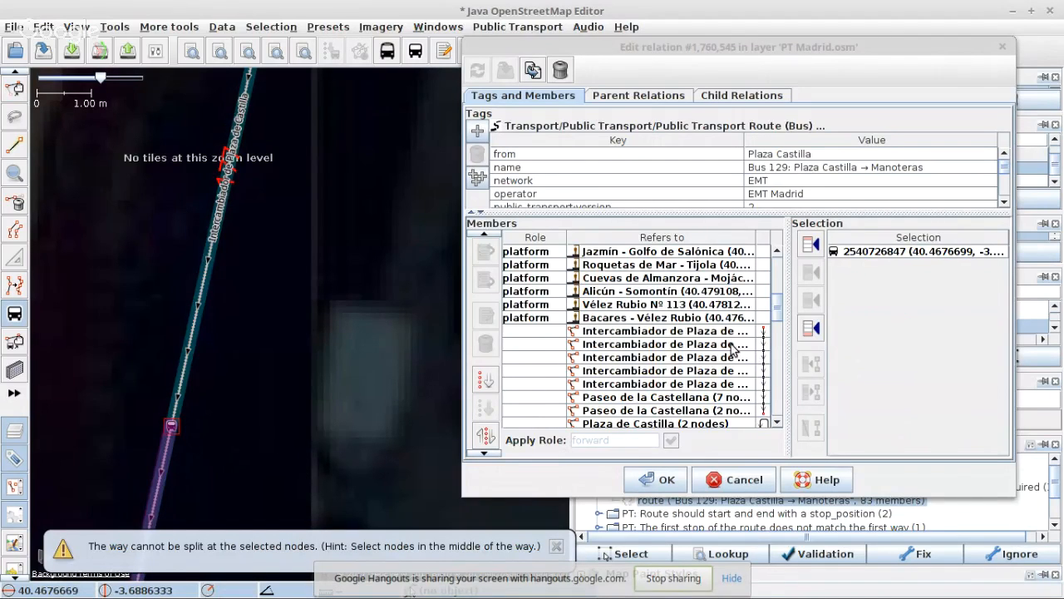
# - Sort the relation's members from the last Paseo de la Castellana way (2 nodes) downwards
pyautogui.click(697, 333)
pyautogui.rightClick(697, 333)
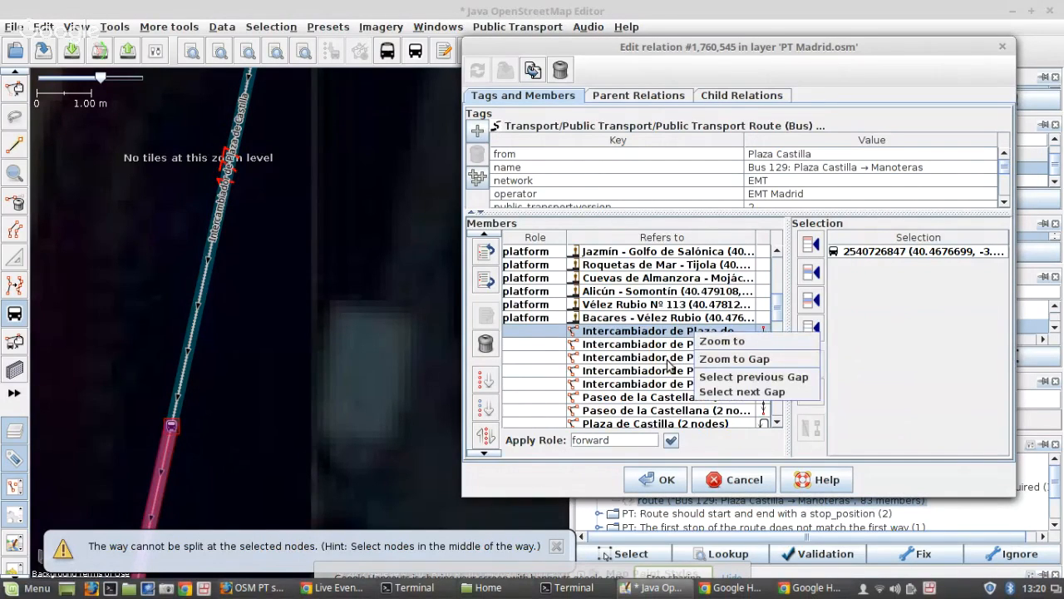
pyautogui.click(619, 411)
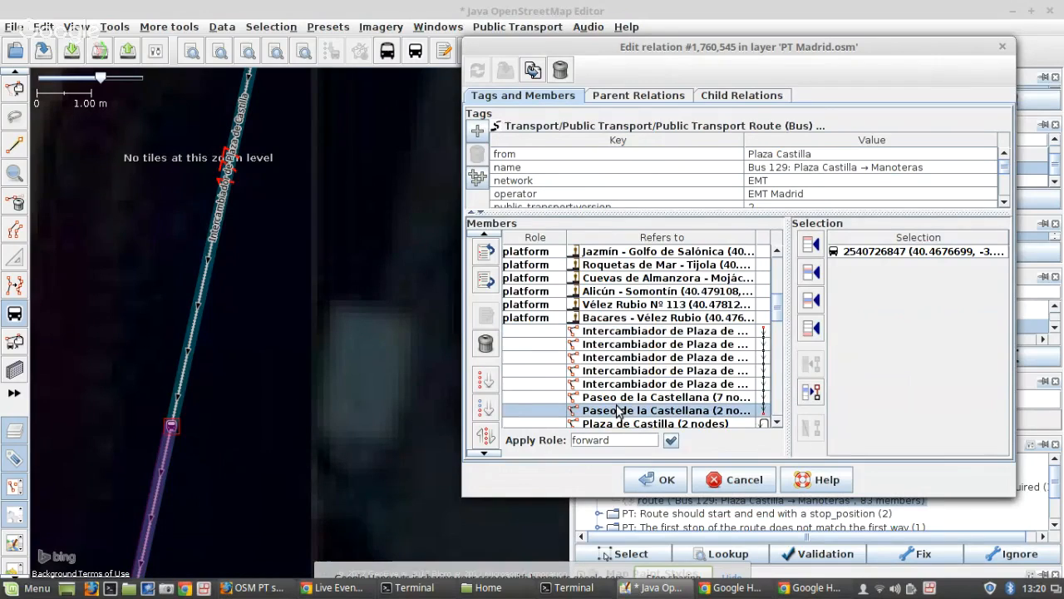
pyautogui.scroll(-2, 615, 406)
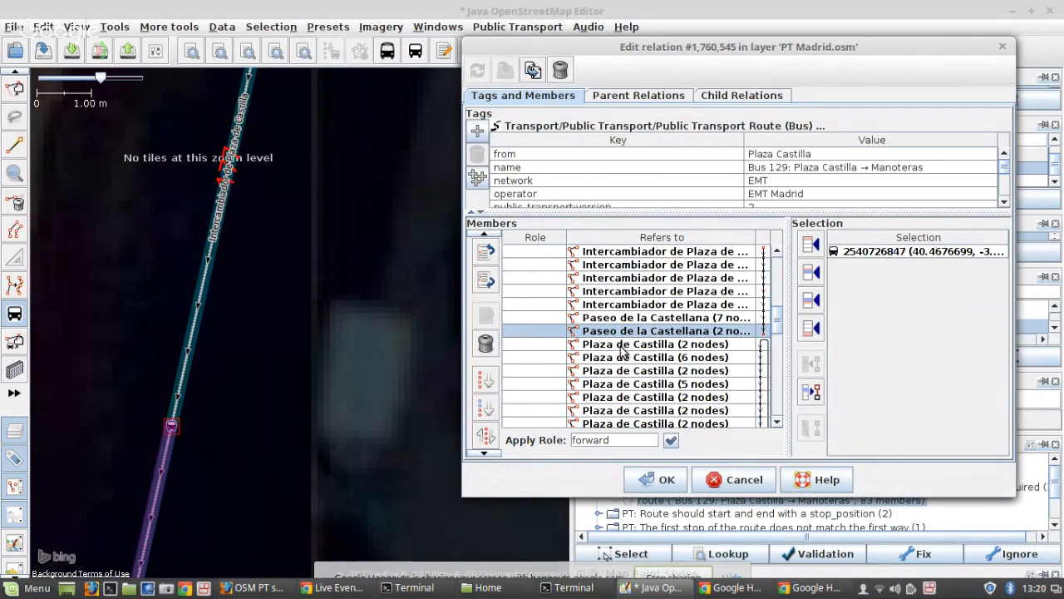
pyautogui.click(489, 408)
pyautogui.scroll(-2, 662, 376)
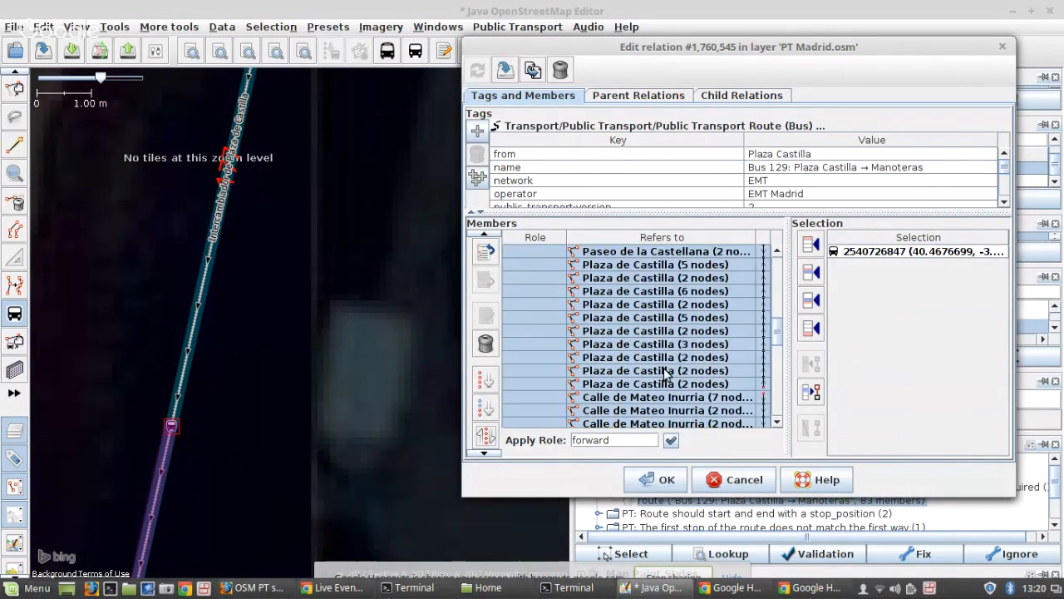
# - Zoom to the gap between the last Plaza de Castilla way (2 nodes) and Calle de Mateo Inurria
pyautogui.scroll(-1, 663, 374)
pyautogui.rightClick(652, 363)
pyautogui.click(642, 346)
pyautogui.rightClick(643, 347)
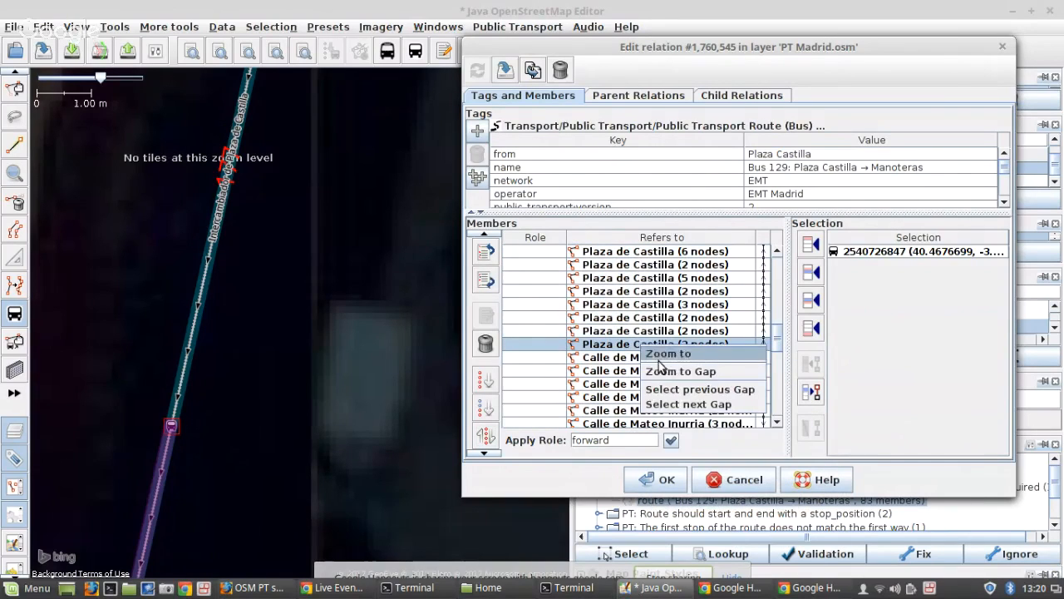
pyautogui.click(666, 371)
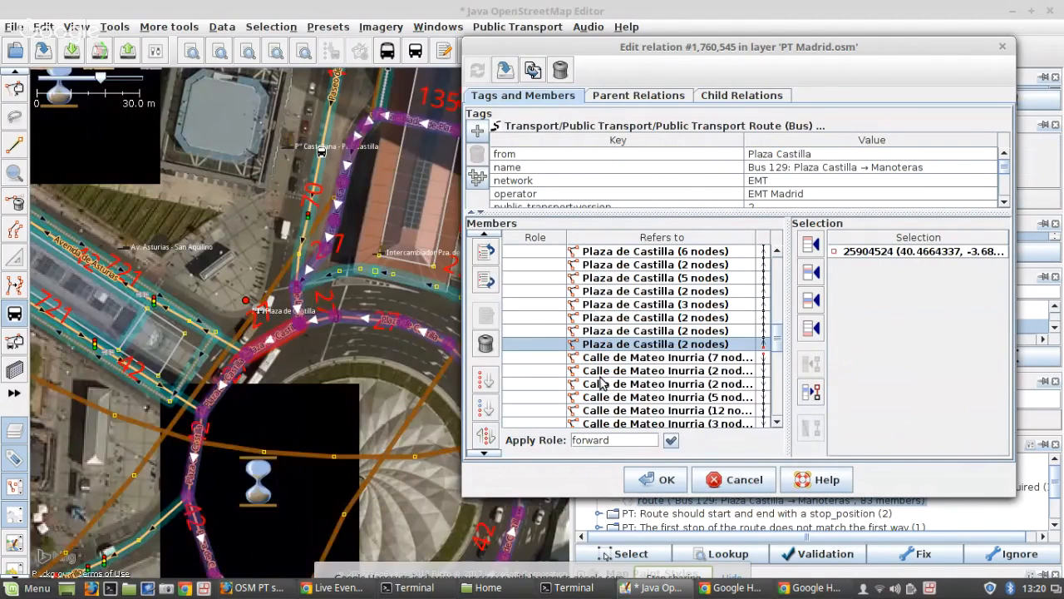
pyautogui.press('s')
pyautogui.click(291, 344)
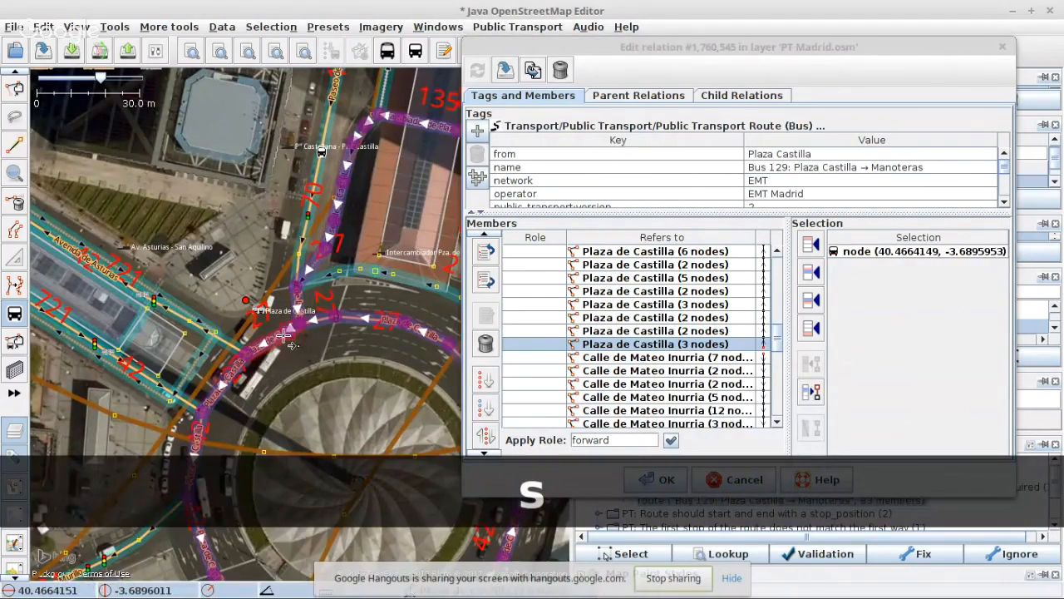
pyautogui.hotkey('ctrl', 'z')
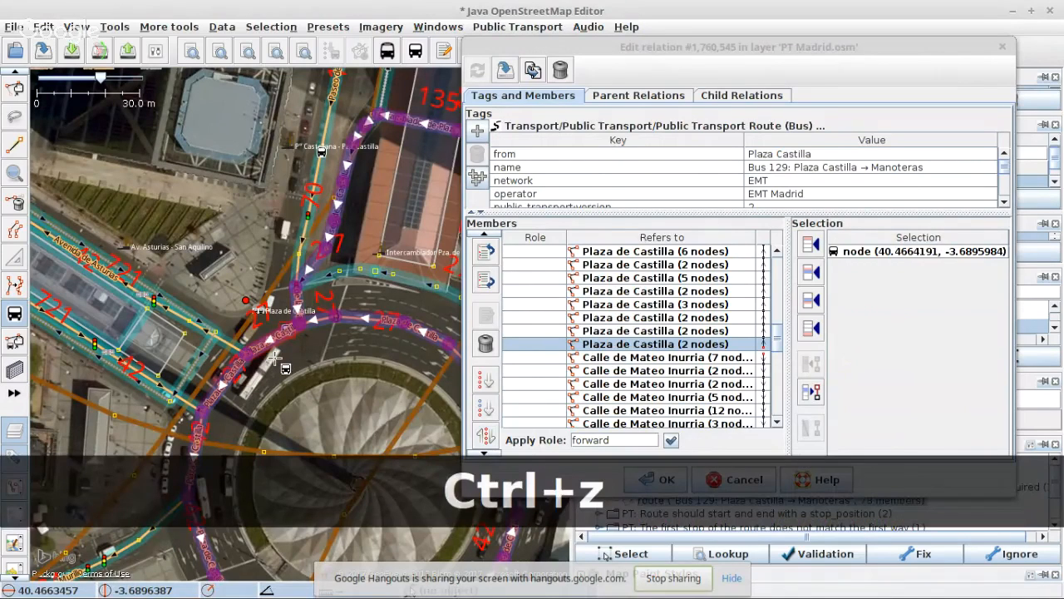
pyautogui.hotkey('ctrl', 'z')
pyautogui.click(306, 356)
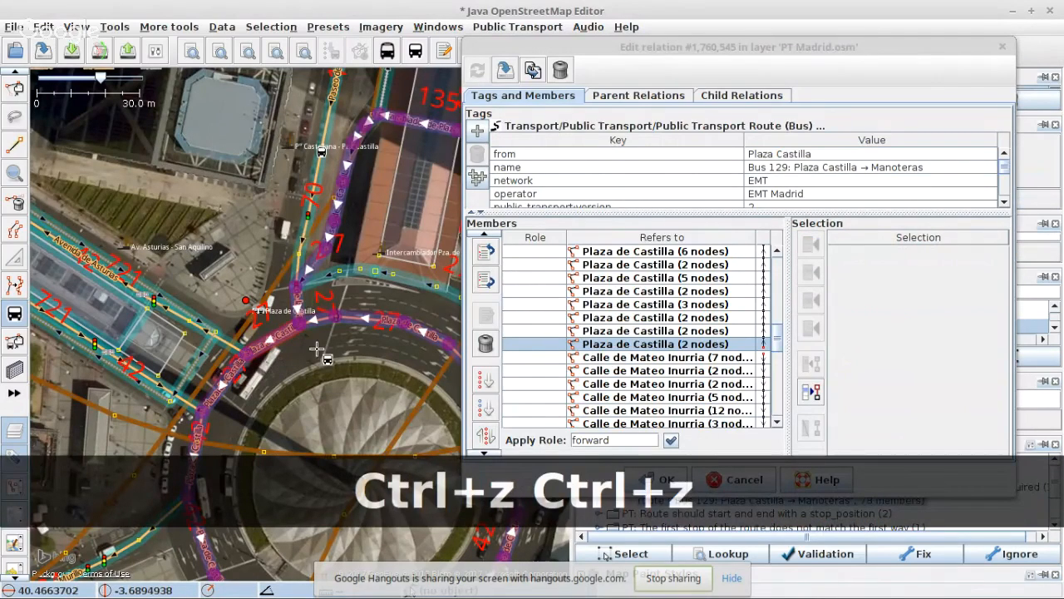
# - Remove the surplus roundabout ways from Plaza de Castilla (6 nodes) through the last Plaza de Castilla before Calle de Mateo Inurria, and apply the change
pyautogui.press('s')
pyautogui.click(300, 341)
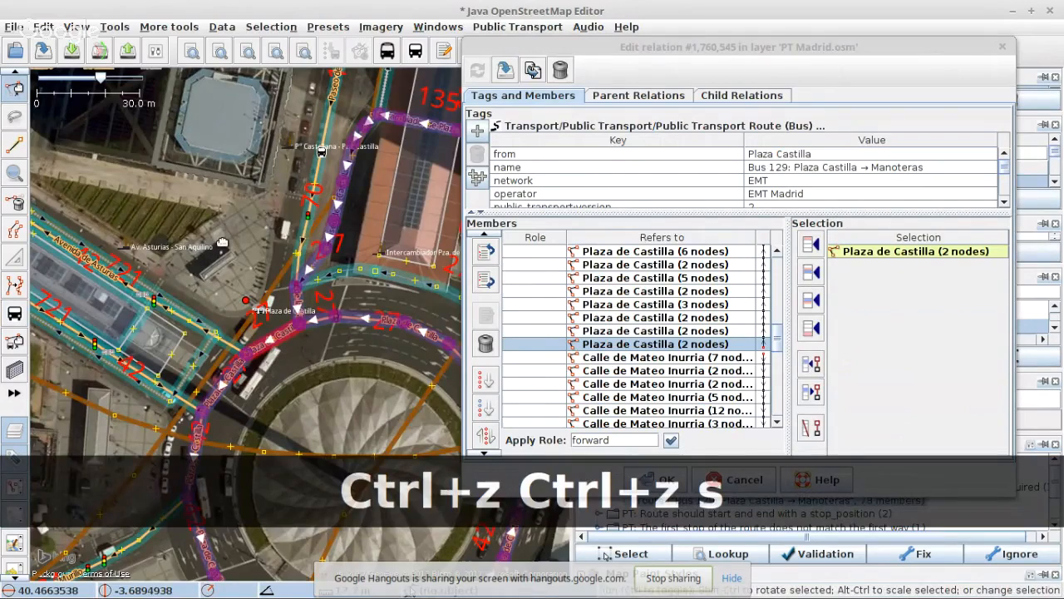
pyautogui.scroll(3, 379, 321)
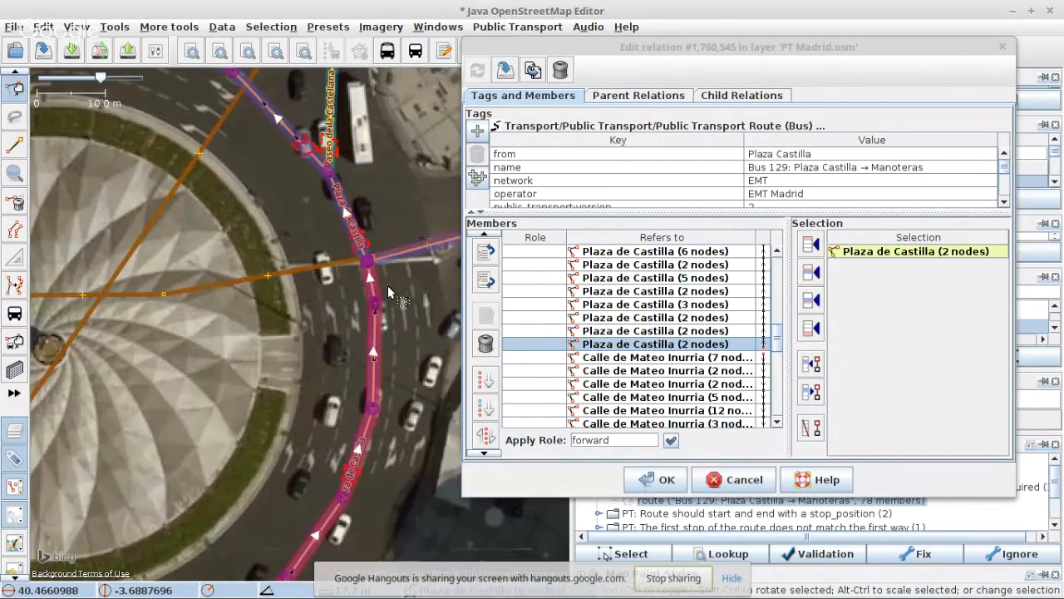
pyautogui.scroll(2, 382, 287)
pyautogui.keyDown('shift'); pyautogui.click(364, 268); pyautogui.keyUp('shift')
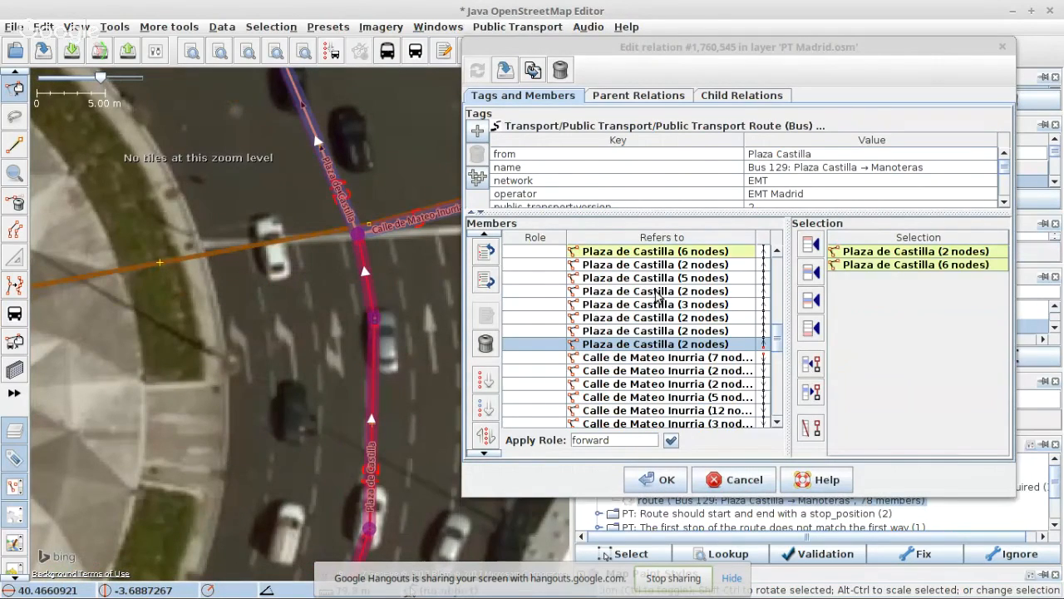
pyautogui.scroll(1, 659, 294)
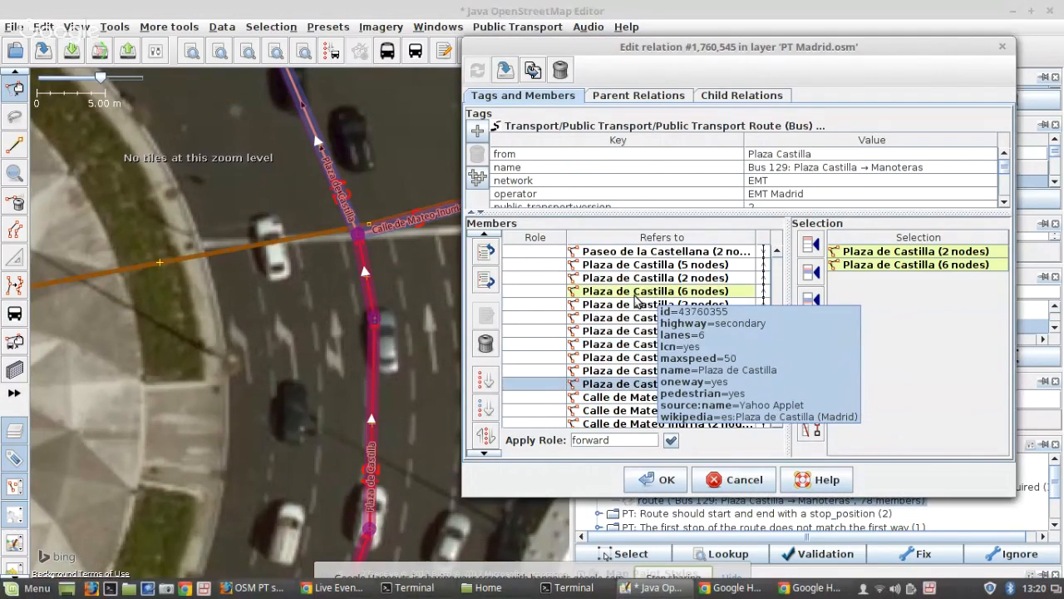
pyautogui.click(636, 292)
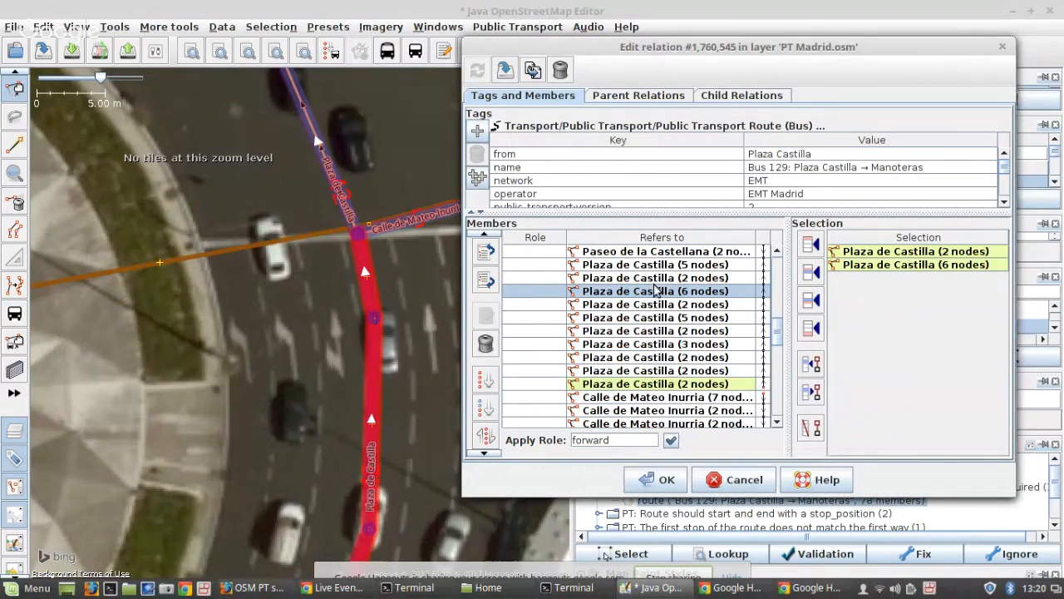
pyautogui.keyDown('shift'); pyautogui.click(636, 385); pyautogui.keyUp('shift')
pyautogui.click(487, 345)
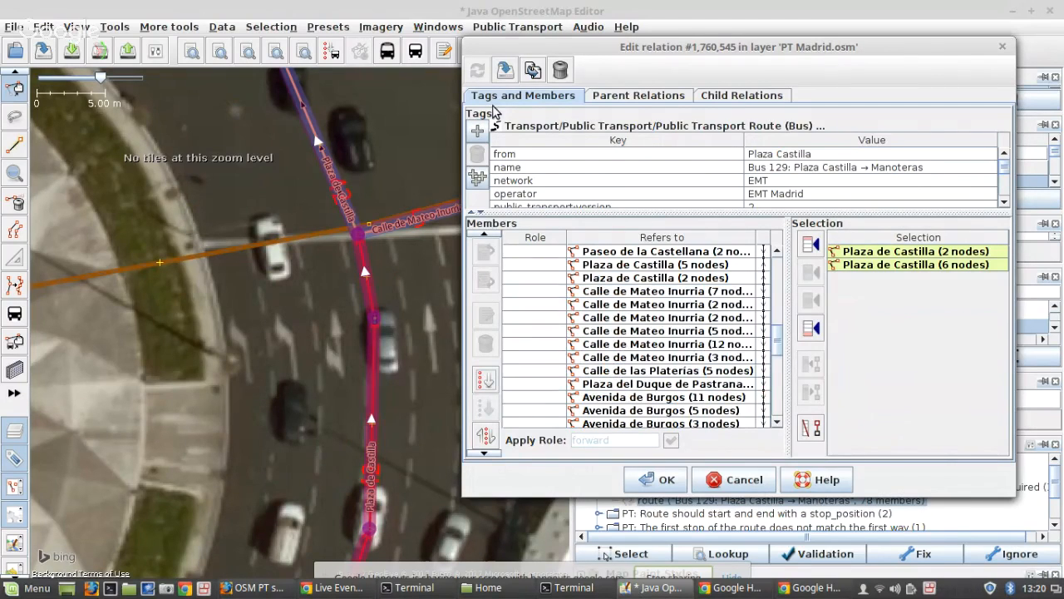
pyautogui.click(505, 70)
# - Remove the four detour members from the Intercambiador way crossing the station through Plaza de Castilla (5 nodes)
pyautogui.scroll(-5, 327, 330)
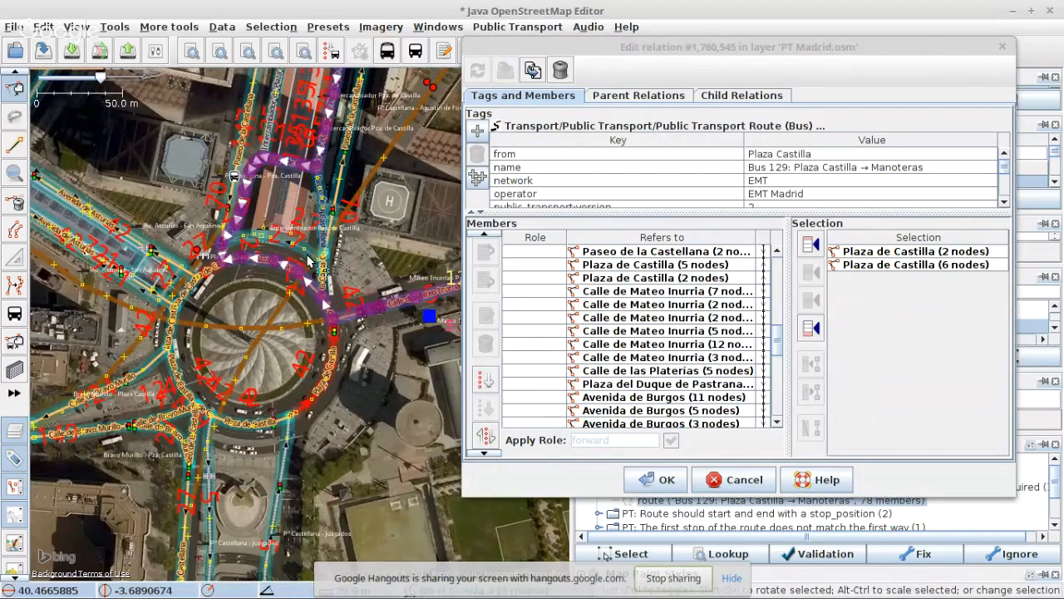
pyautogui.scroll(4, 349, 341)
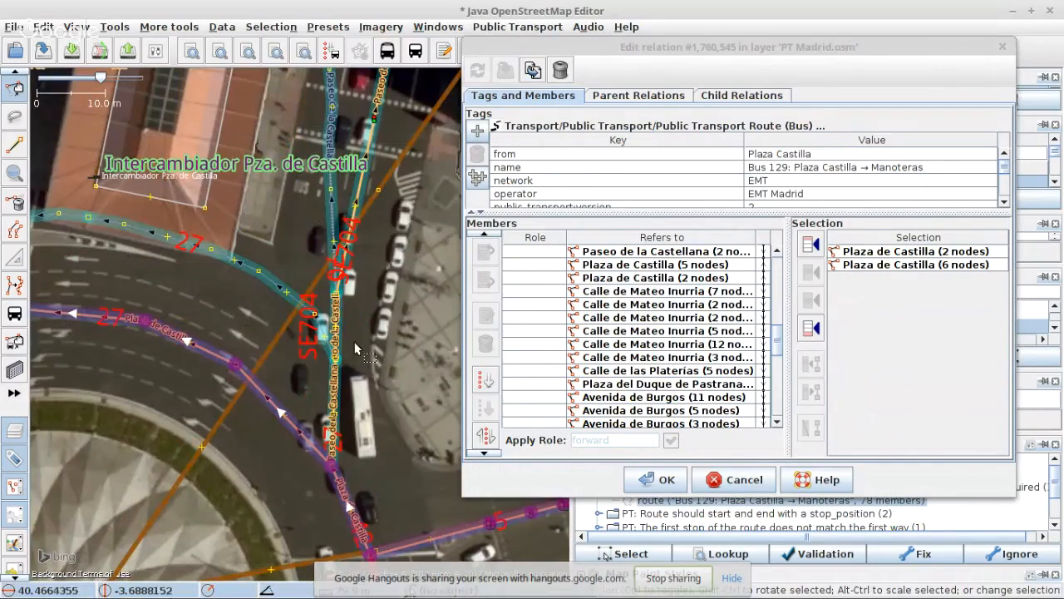
pyautogui.click(314, 446)
pyautogui.scroll(-2, 314, 446)
pyautogui.scroll(-1, 315, 447)
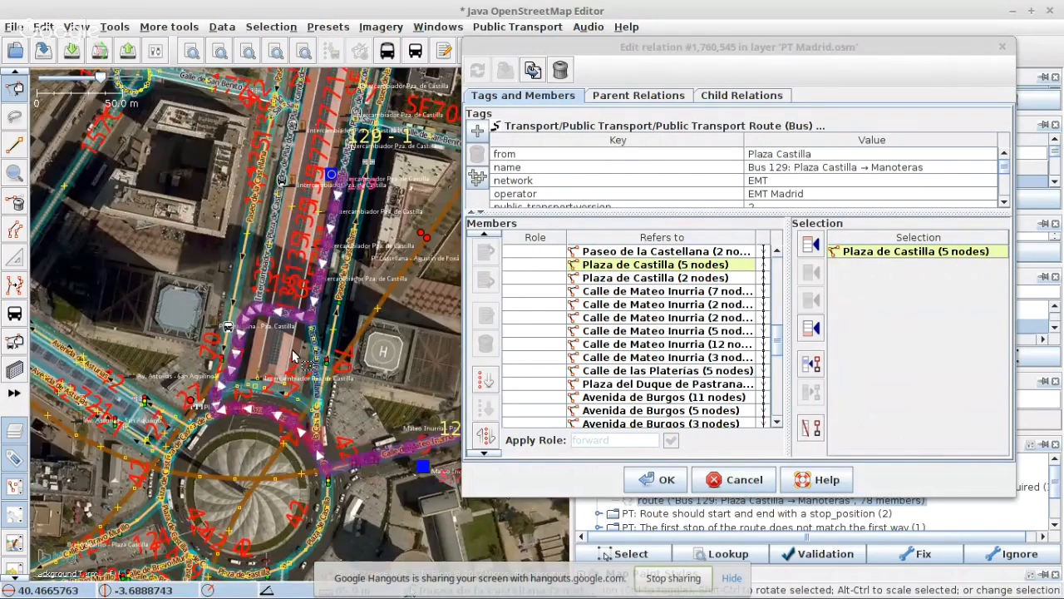
pyautogui.scroll(4, 296, 324)
pyautogui.keyDown('shift'); pyautogui.click(313, 288); pyautogui.keyUp('shift')
pyautogui.scroll(1, 663, 308)
pyautogui.click(665, 305)
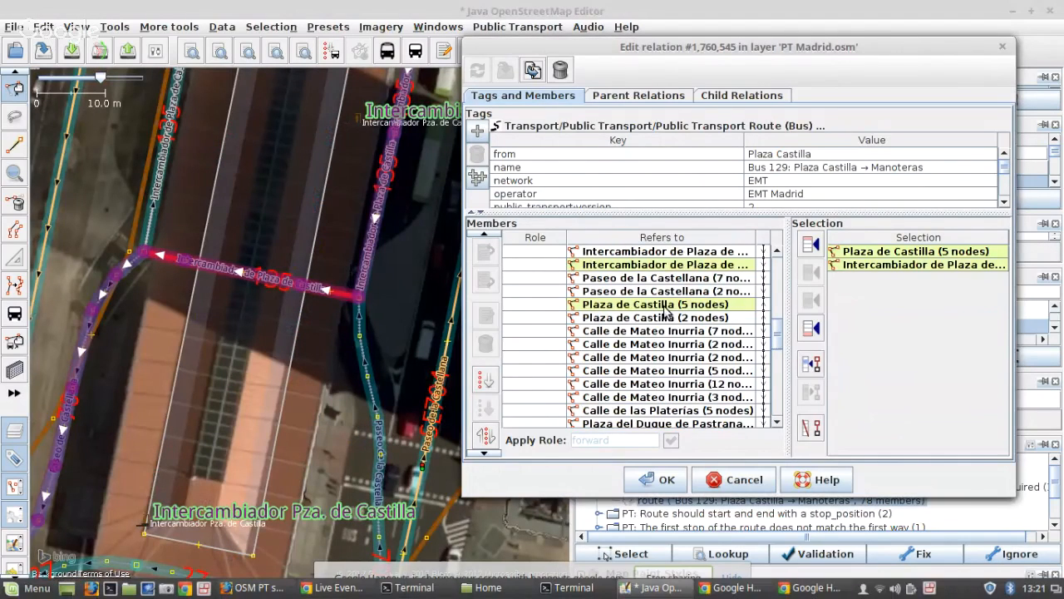
pyautogui.keyDown('shift'); pyautogui.click(660, 266); pyautogui.keyUp('shift')
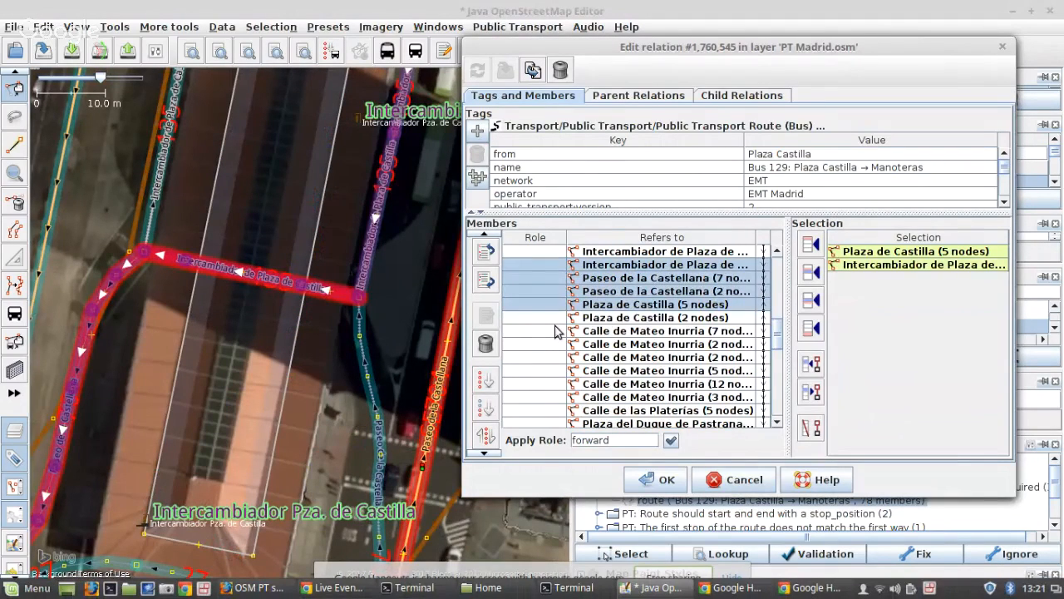
pyautogui.click(486, 343)
# - Insert the southbound Paseo de la Castellana way (8 nodes) and its following 2-node way before the remaining Plaza de Castilla member
pyautogui.click(377, 341)
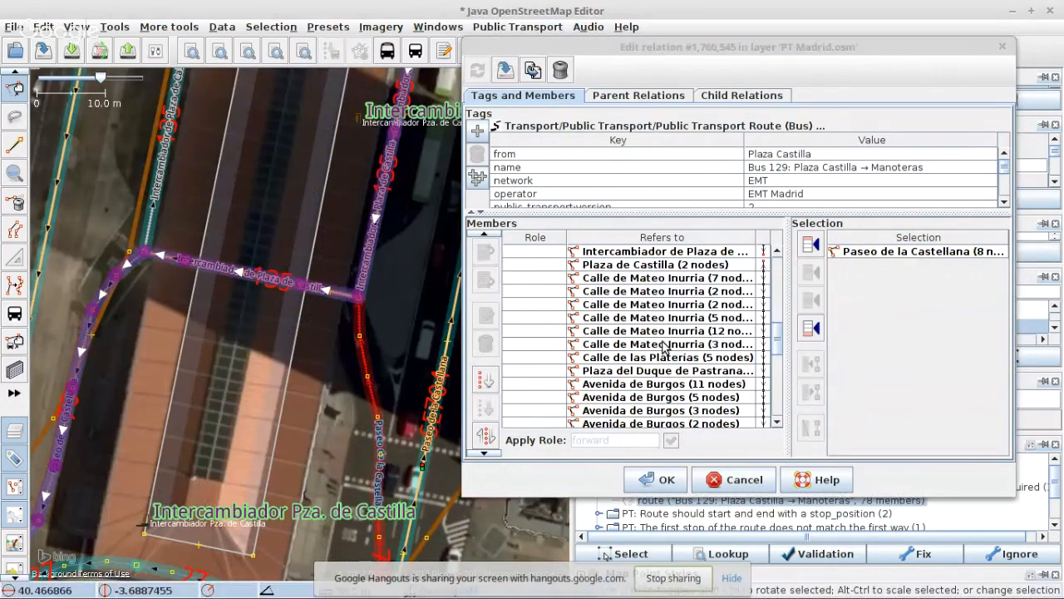
pyautogui.click(744, 265)
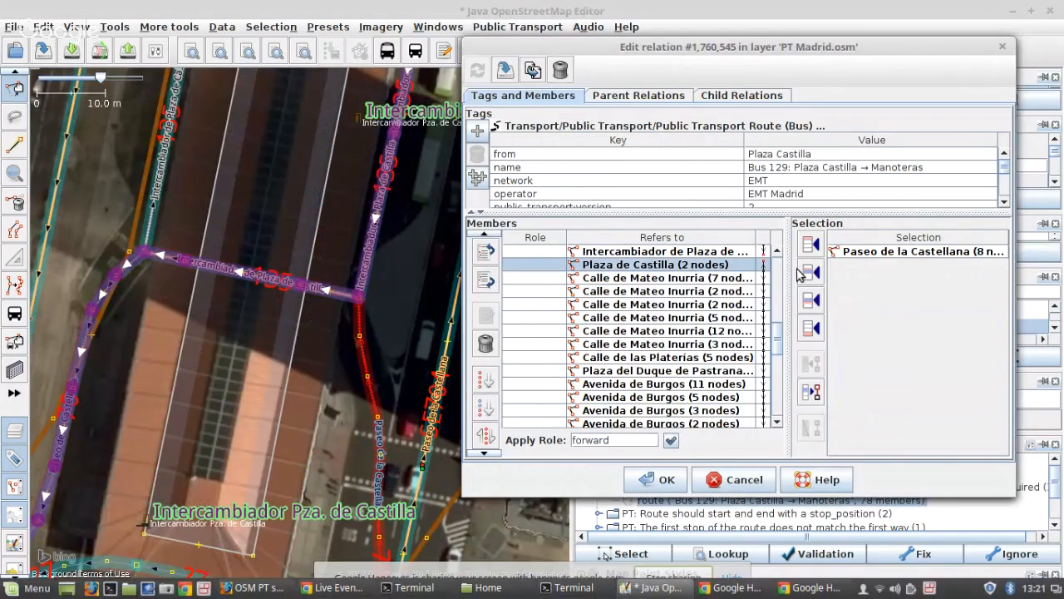
pyautogui.click(811, 272)
pyautogui.scroll(-3, 293, 371)
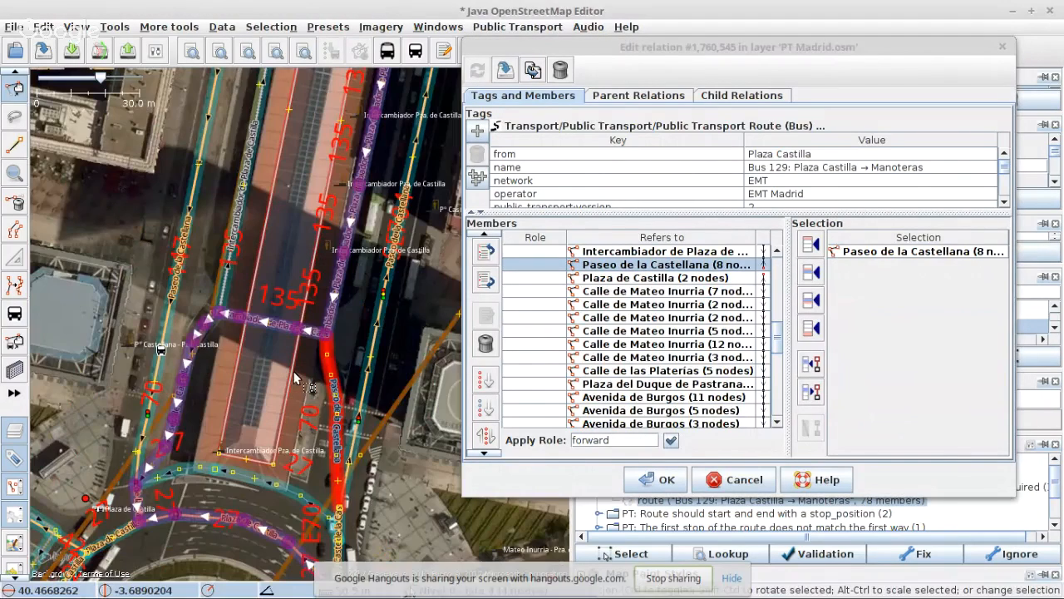
pyautogui.scroll(4, 323, 506)
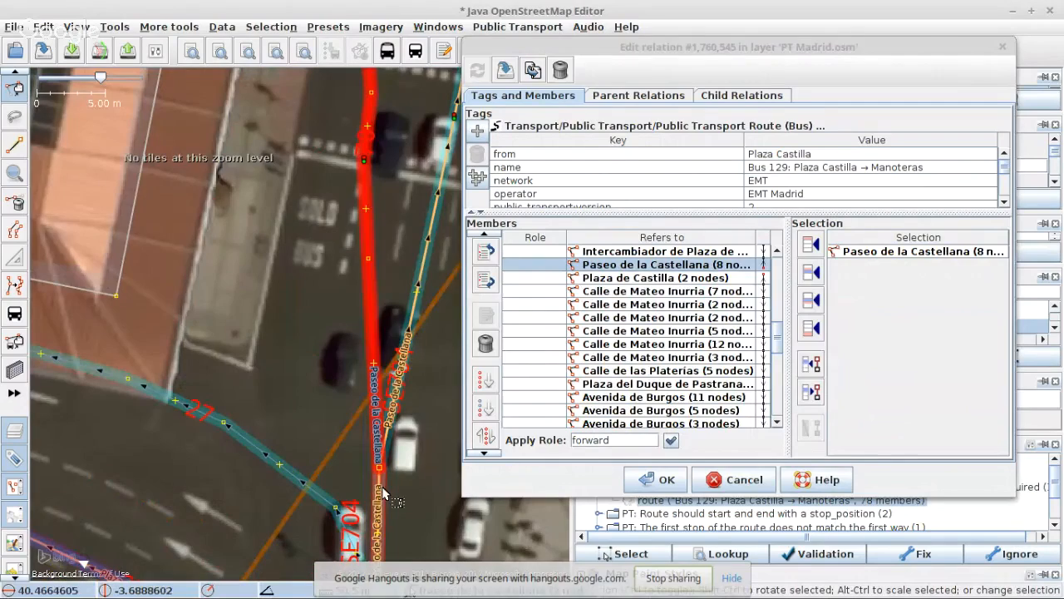
pyautogui.click(378, 517)
pyautogui.click(811, 299)
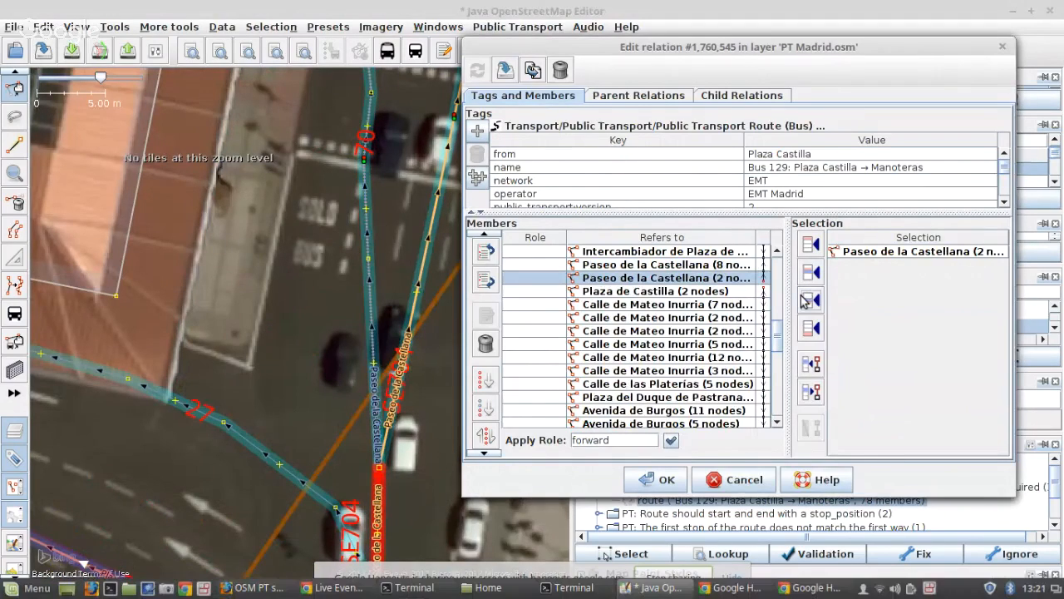
# - Insert the final Paseo de la Castellana way leading to the roundabout after the previous one and apply the member changes
pyautogui.scroll(-3, 288, 289)
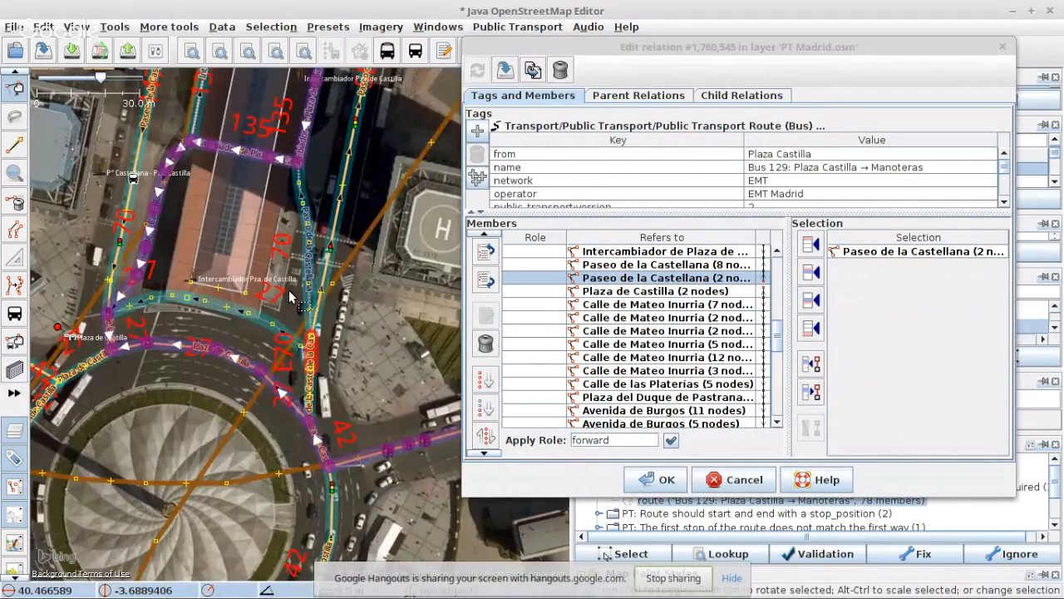
pyautogui.scroll(5, 319, 402)
pyautogui.click(297, 358)
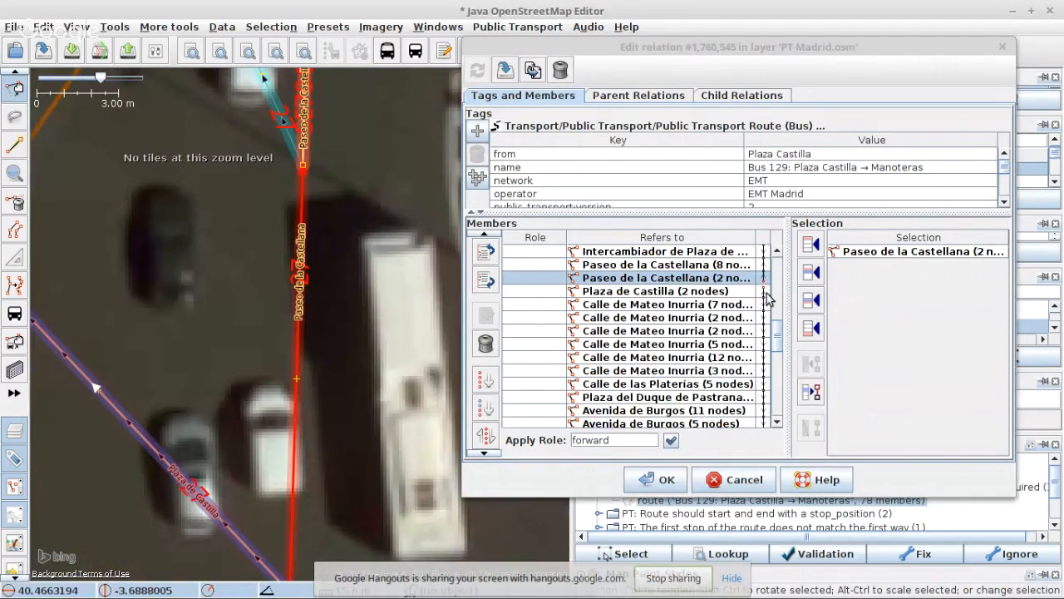
pyautogui.click(810, 299)
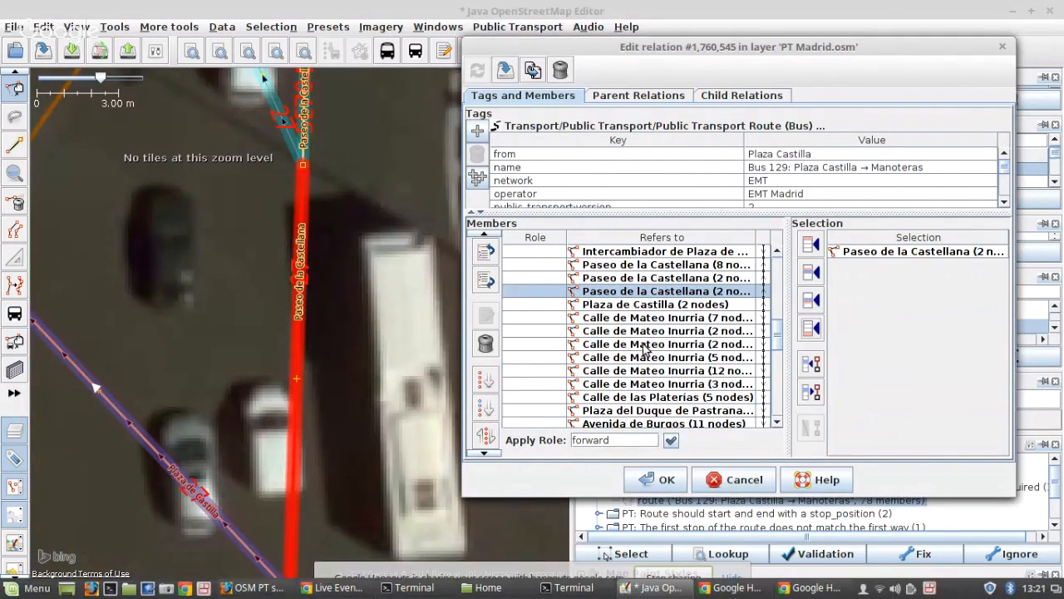
pyautogui.click(311, 302)
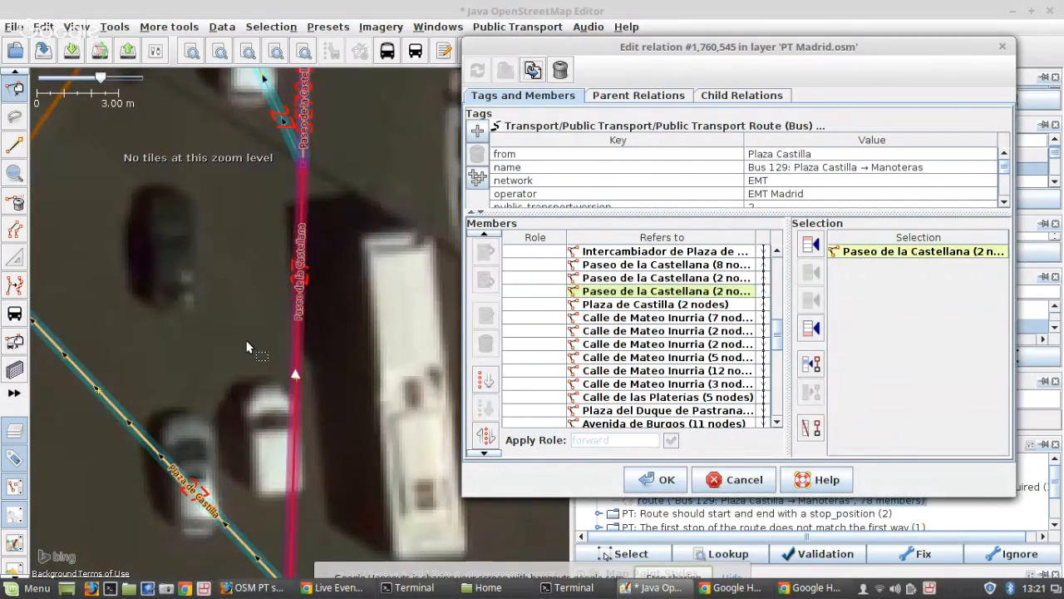
# - Inspect the shortened route at Plaza de Castilla, close the relation editor and undo the last member change
pyautogui.scroll(-2, 246, 347)
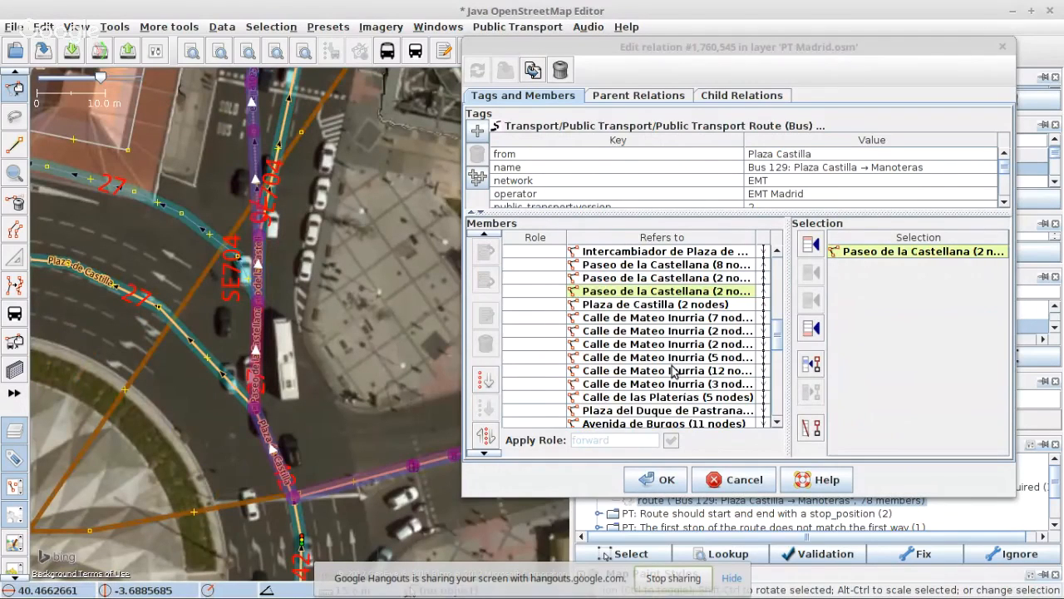
pyautogui.scroll(3, 674, 370)
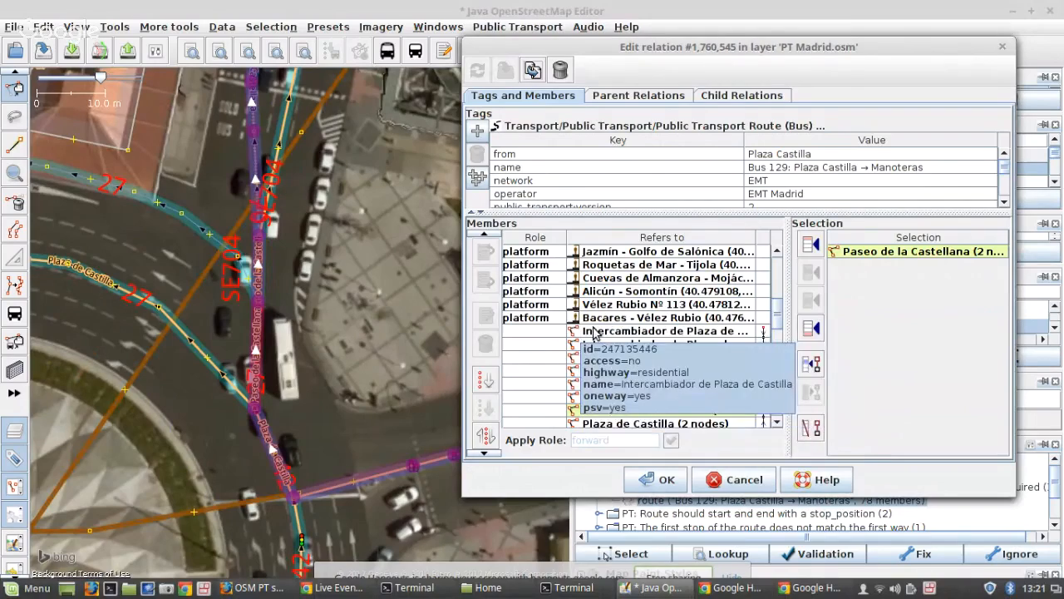
pyautogui.click(614, 321)
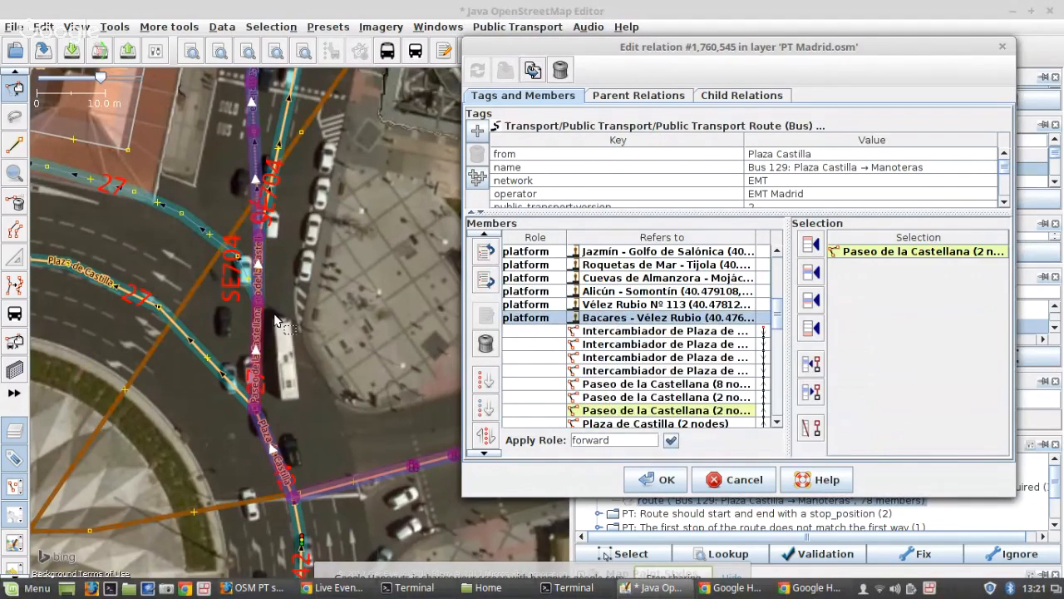
pyautogui.scroll(-2, 276, 322)
pyautogui.scroll(-1, 276, 322)
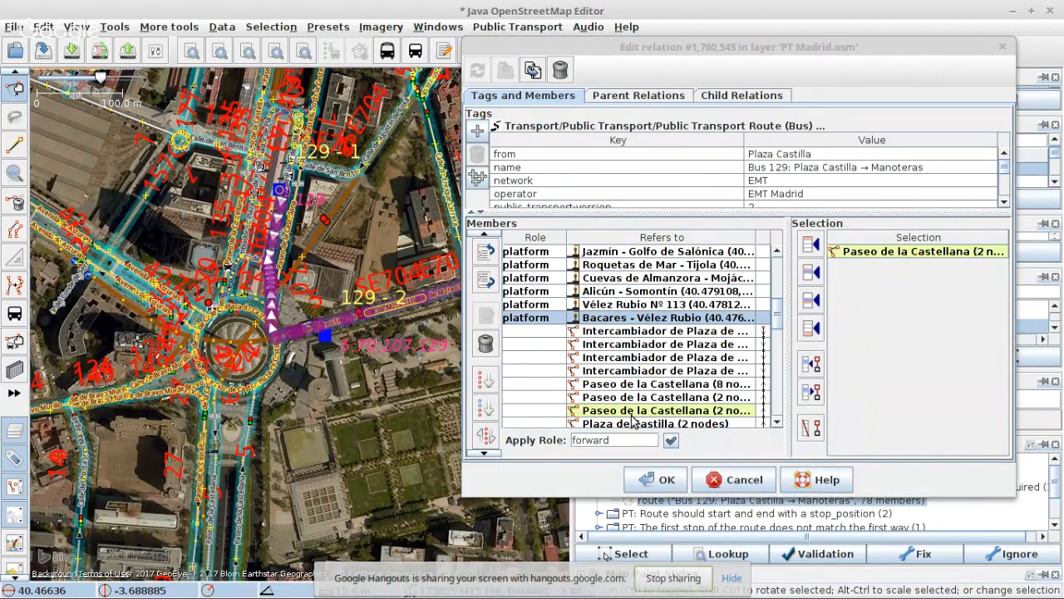
pyautogui.click(721, 487)
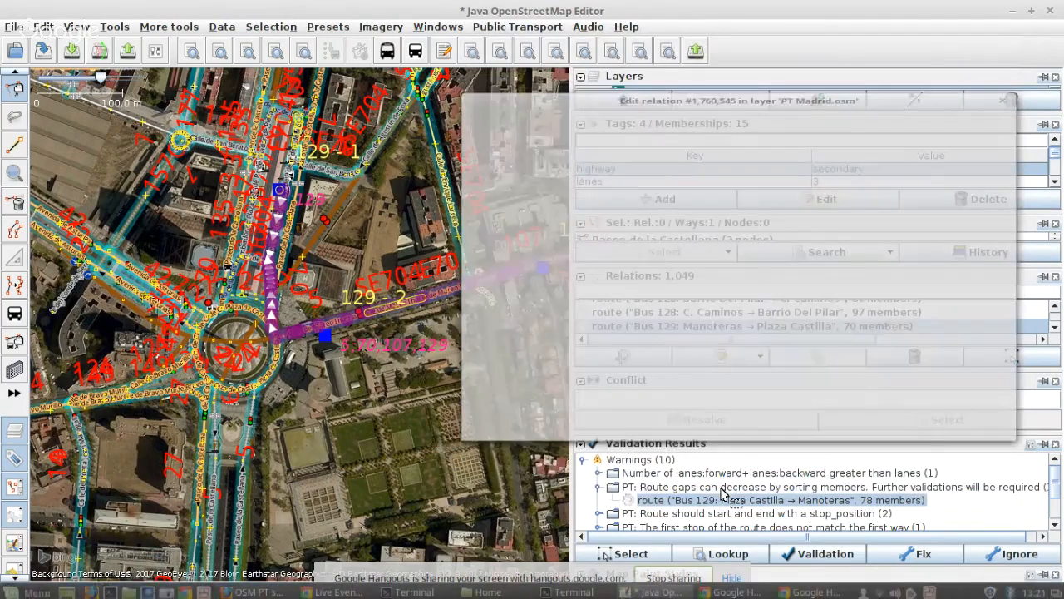
pyautogui.hotkey('ctrl', 'z')
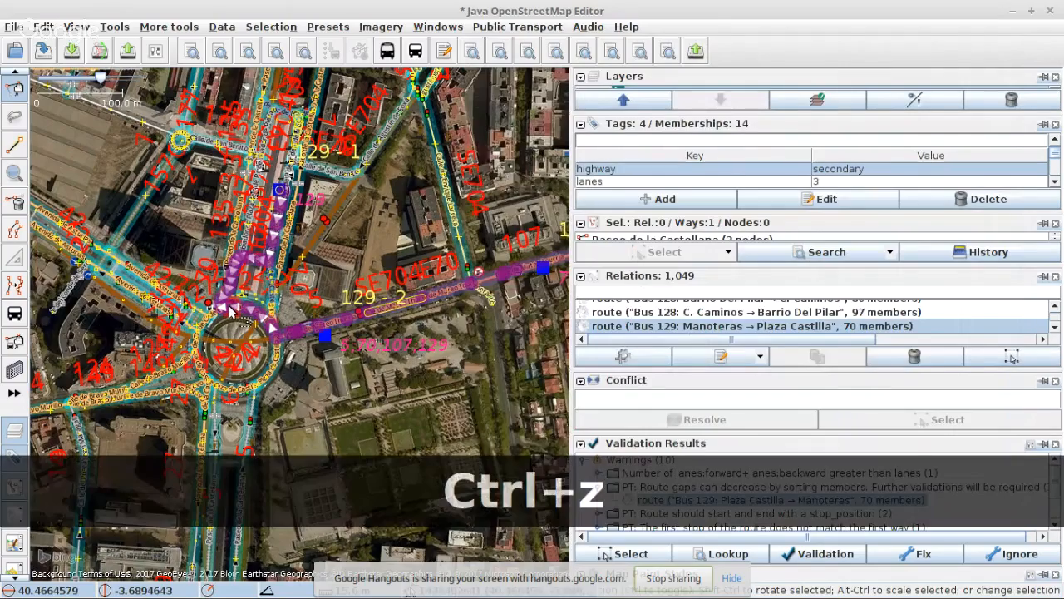
# - Remove the northern Plaza de Castilla members (5 nodes and 2 nodes) from the Bus 129: Plaza Castilla → Manoteras relation
pyautogui.scroll(2, 236, 310)
pyautogui.scroll(1, 234, 316)
pyautogui.scroll(3, 235, 327)
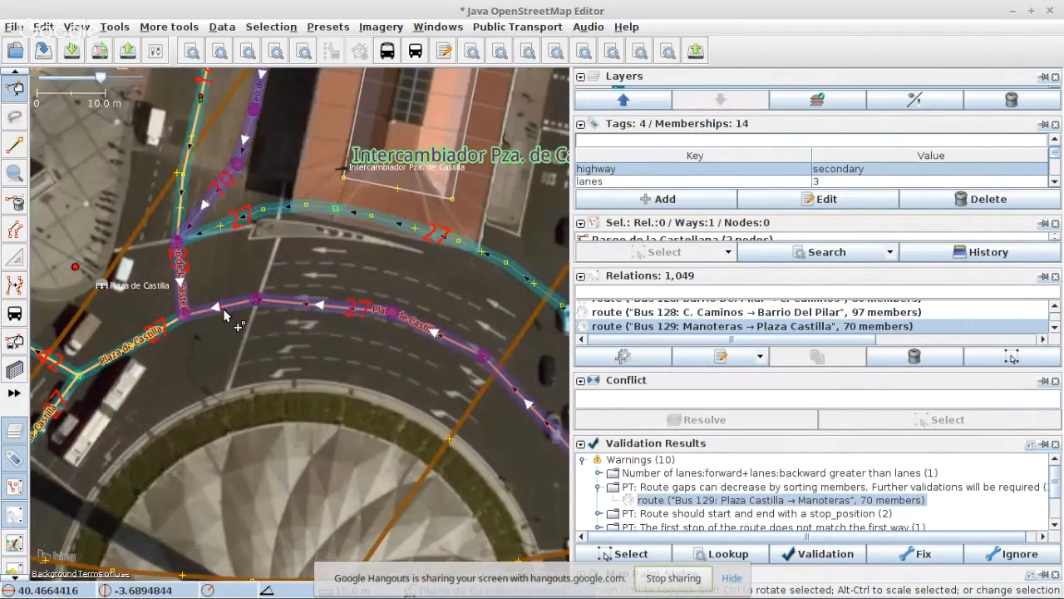
pyautogui.click(231, 305)
pyautogui.scroll(-1, 297, 316)
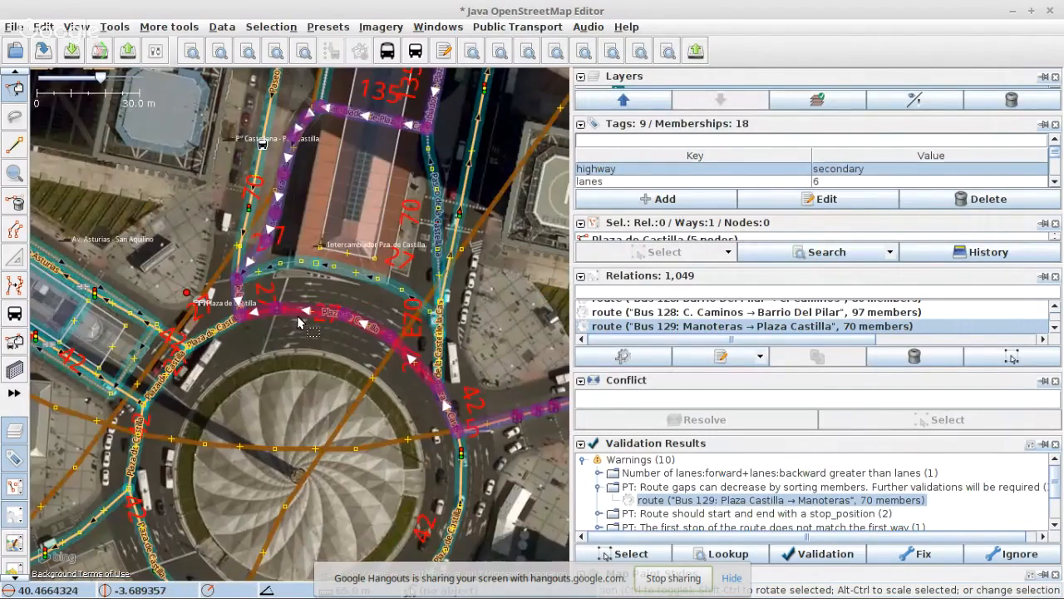
pyautogui.scroll(1, 452, 411)
pyautogui.keyDown('shift'); pyautogui.click(434, 381); pyautogui.keyUp('shift')
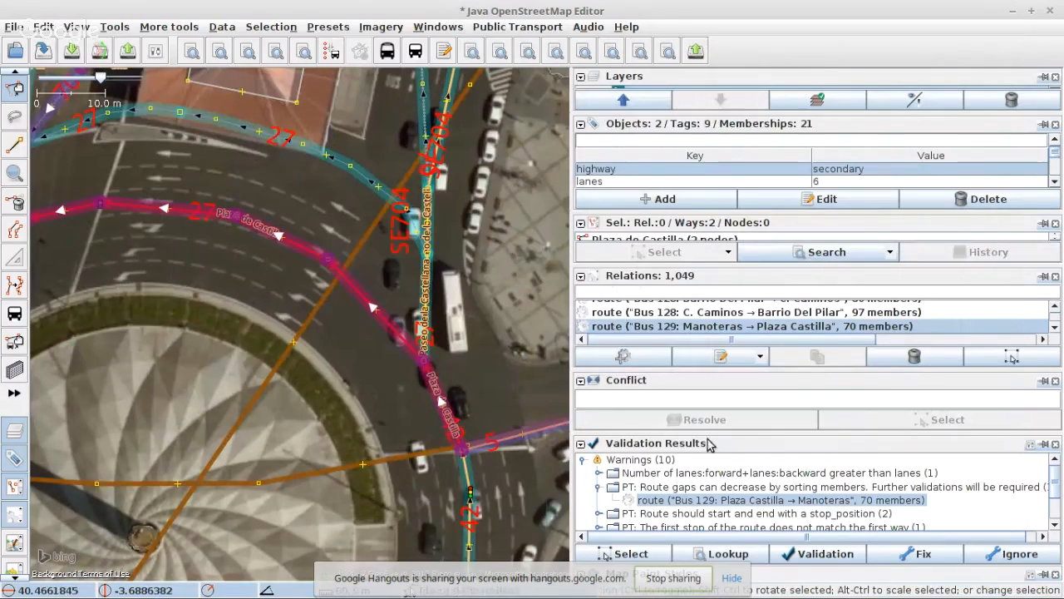
pyautogui.rightClick(723, 504)
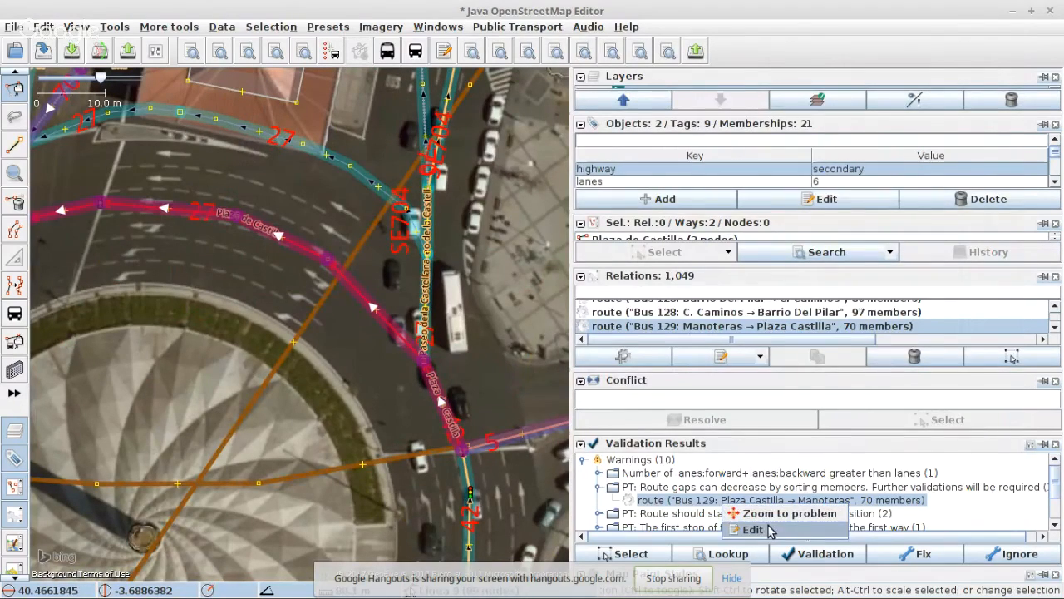
pyautogui.click(752, 529)
pyautogui.scroll(2, 748, 404)
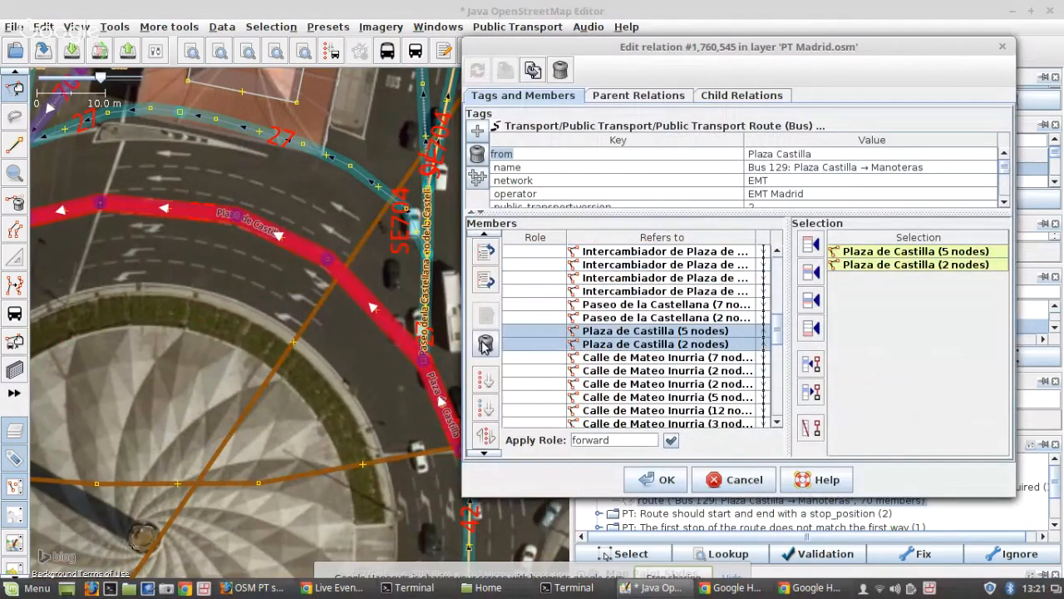
pyautogui.click(486, 344)
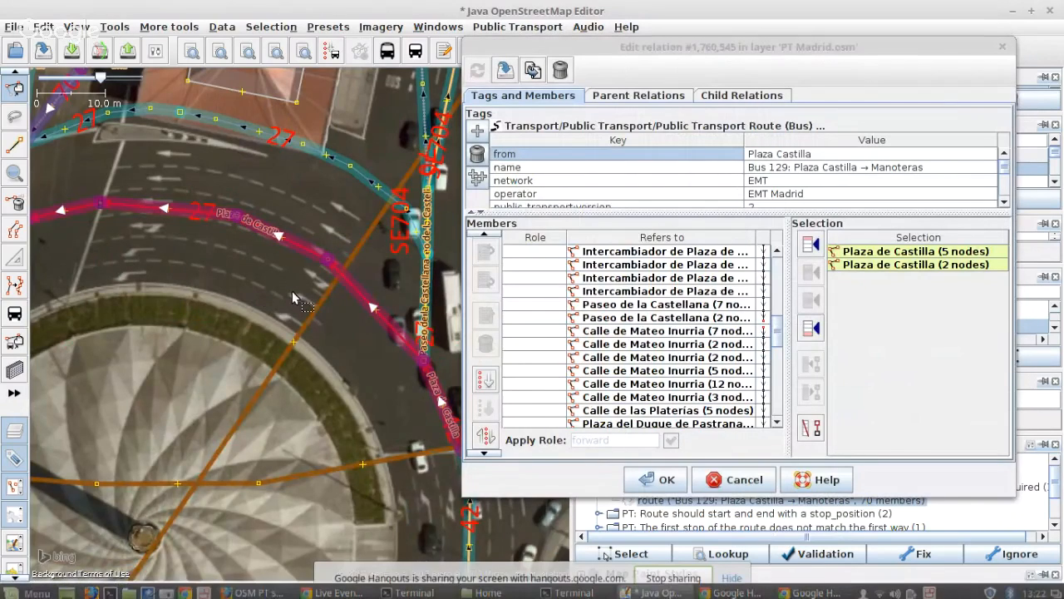
# - Select the consecutive Plaza de Castilla ways along the roundabout's west side, starting where Paseo de la Castellana joins it
pyautogui.scroll(-3, 292, 290)
pyautogui.scroll(4, 193, 280)
pyautogui.click(278, 280)
pyautogui.keyDown('shift'); pyautogui.click(178, 366); pyautogui.keyUp('shift')
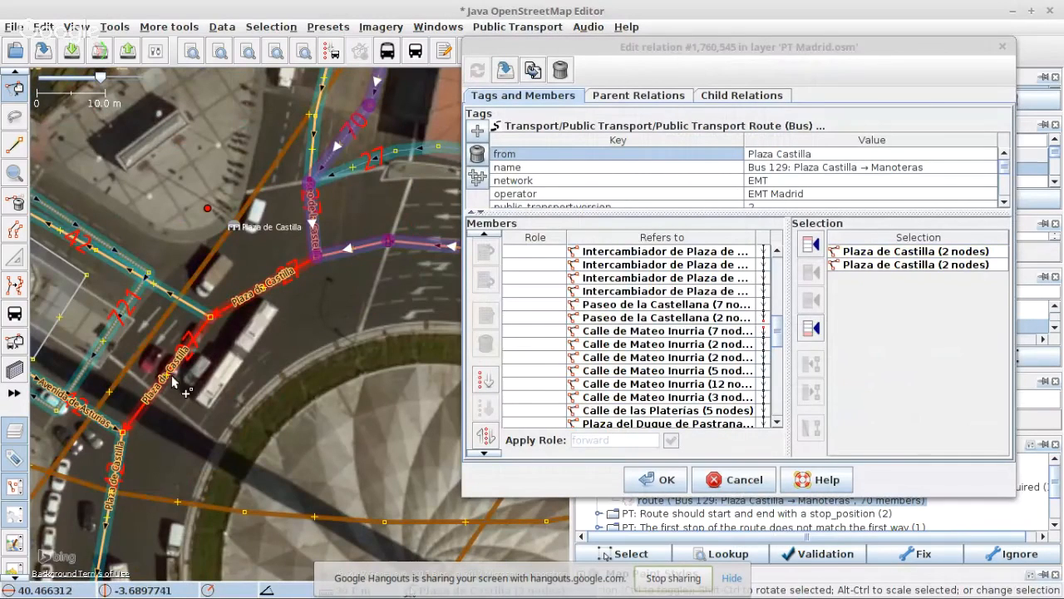
pyautogui.keyDown('shift'); pyautogui.click(110, 471); pyautogui.keyUp('shift')
pyautogui.moveTo(203, 515); pyautogui.dragTo(66, 200)
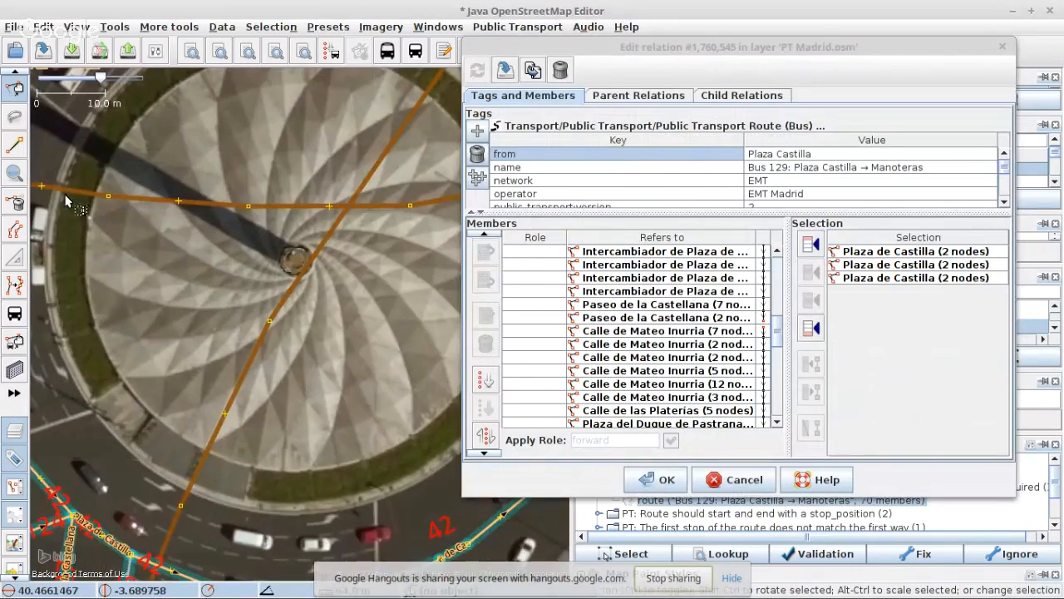
pyautogui.moveTo(109, 482); pyautogui.dragTo(196, 452)
pyautogui.keyDown('shift'); pyautogui.click(74, 353); pyautogui.keyUp('shift')
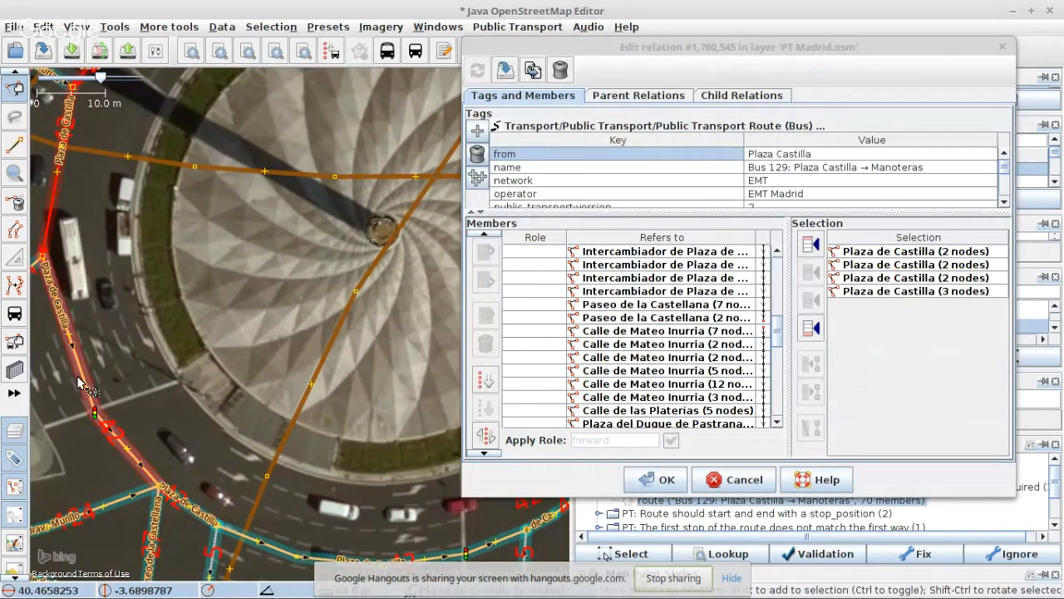
# - Add the remaining Plaza de Castilla ways around the roundabout's south and east sides to the selection, up to Calle de Mateo Inurria
pyautogui.keyDown('shift'); pyautogui.click(189, 514); pyautogui.keyUp('shift')
pyautogui.keyDown('shift'); pyautogui.click(266, 544); pyautogui.keyUp('shift')
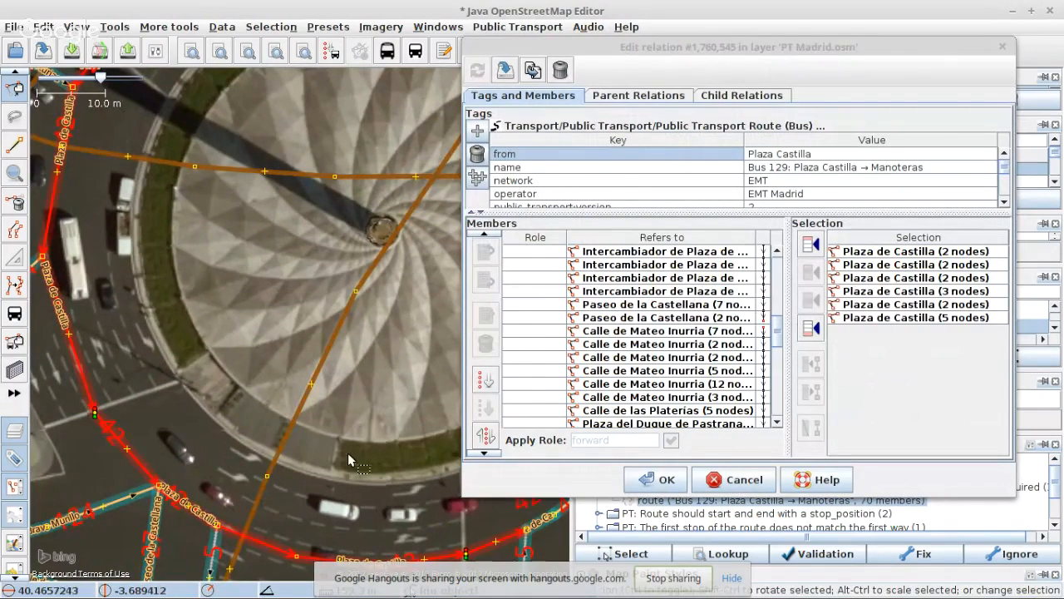
pyautogui.moveTo(348, 454); pyautogui.dragTo(2, 364)
pyautogui.keyDown('shift'); pyautogui.click(225, 407); pyautogui.keyUp('shift')
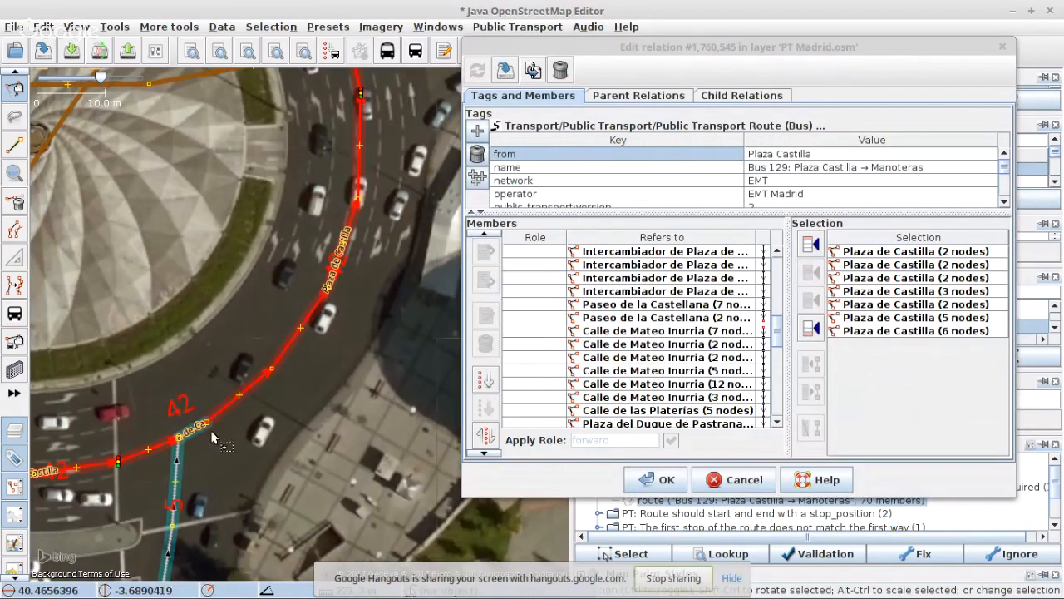
pyautogui.keyDown('shift'); pyautogui.click(192, 428); pyautogui.keyUp('shift')
pyautogui.moveTo(365, 213); pyautogui.dragTo(230, 509)
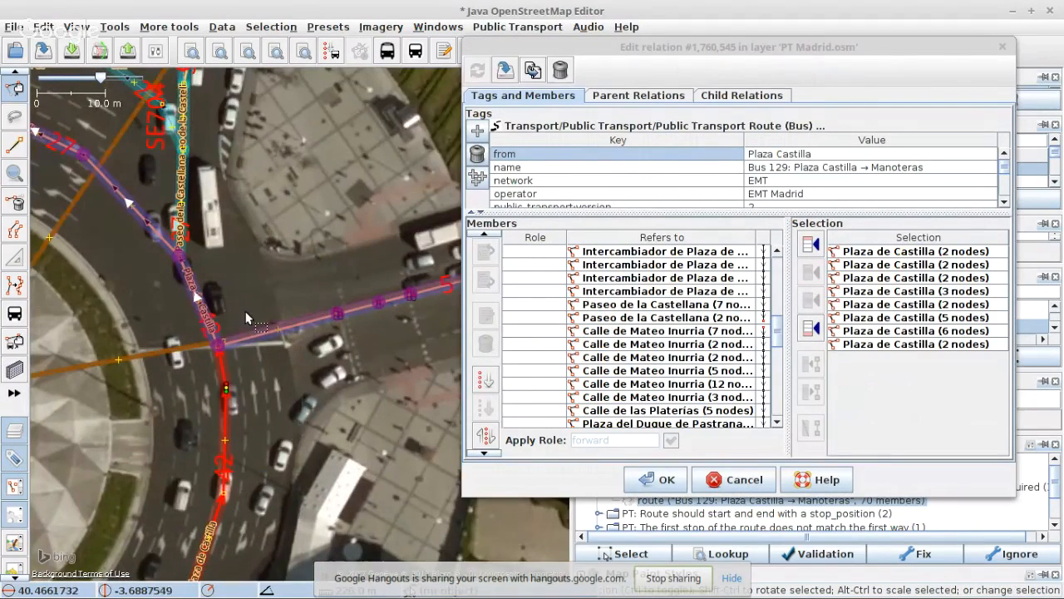
pyautogui.scroll(3, 220, 348)
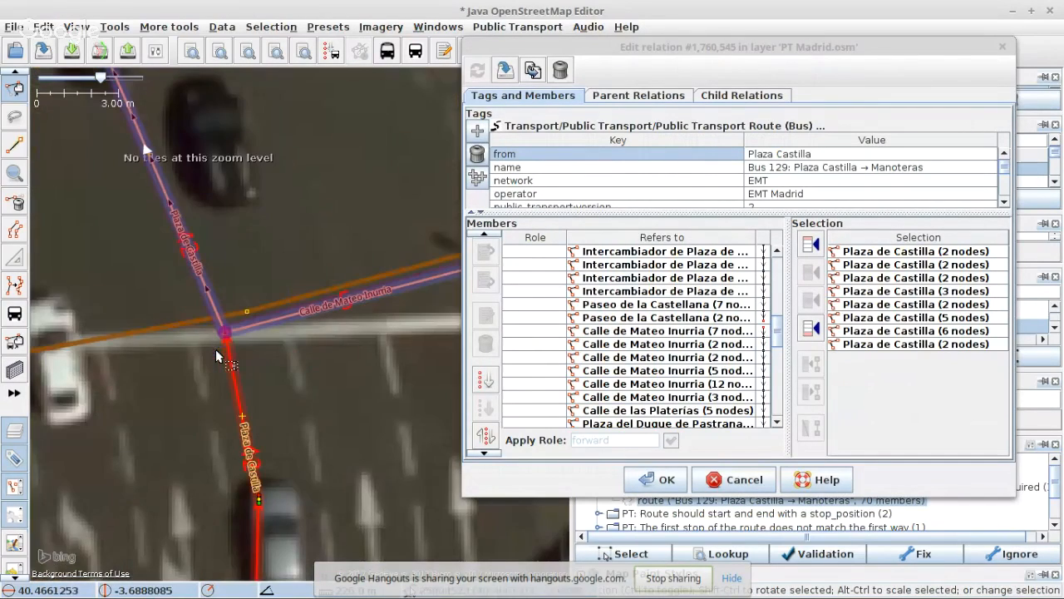
# - Insert the eight selected roundabout ways after the 2-node Paseo de la Castellana member, sort the members from there down and apply the changes
pyautogui.click(729, 319)
pyautogui.click(811, 299)
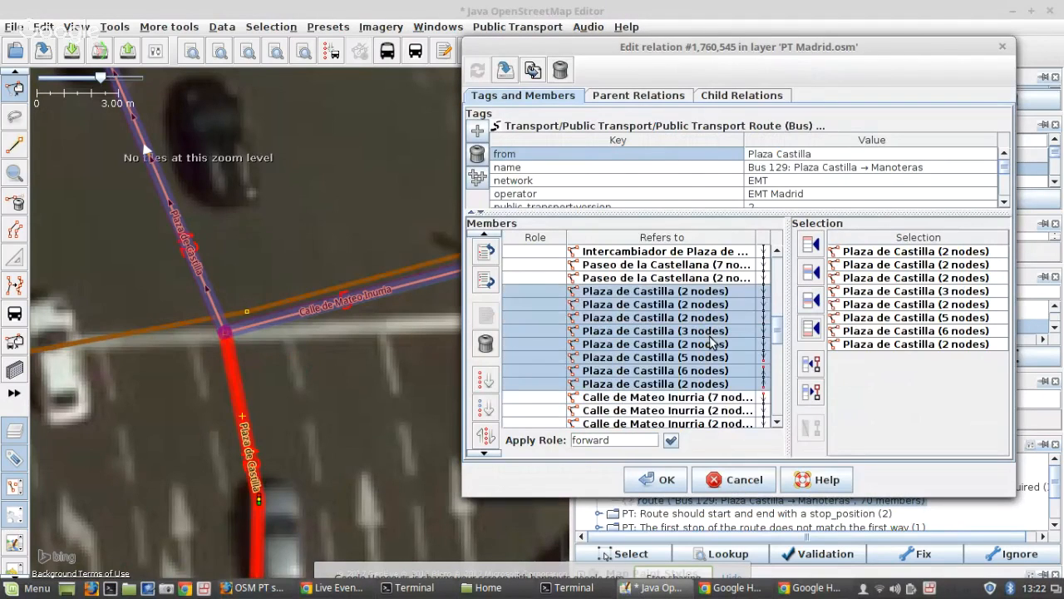
pyautogui.click(487, 407)
pyautogui.scroll(-6, 709, 357)
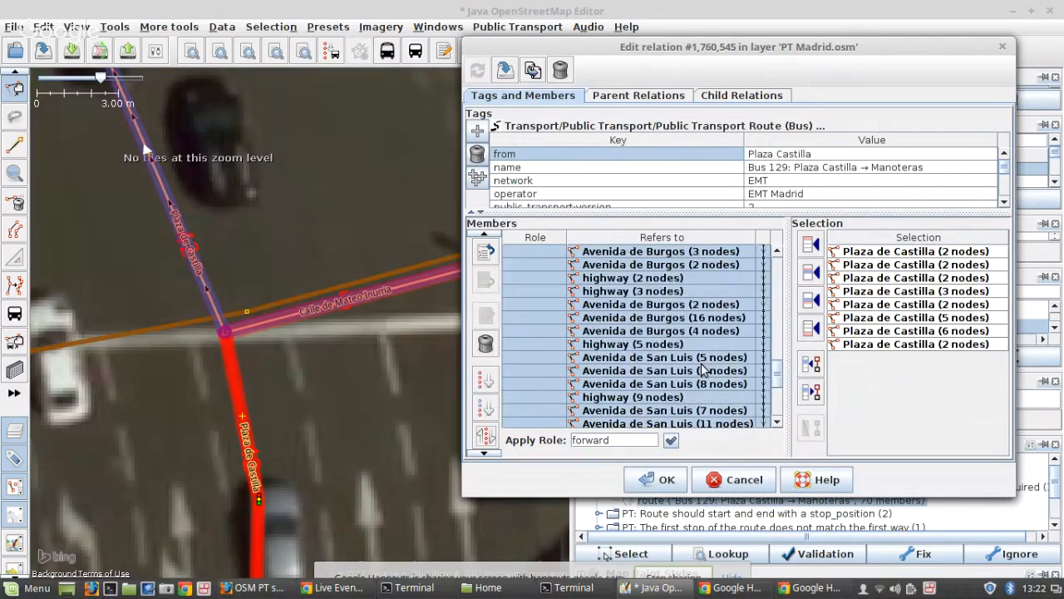
pyautogui.click(670, 478)
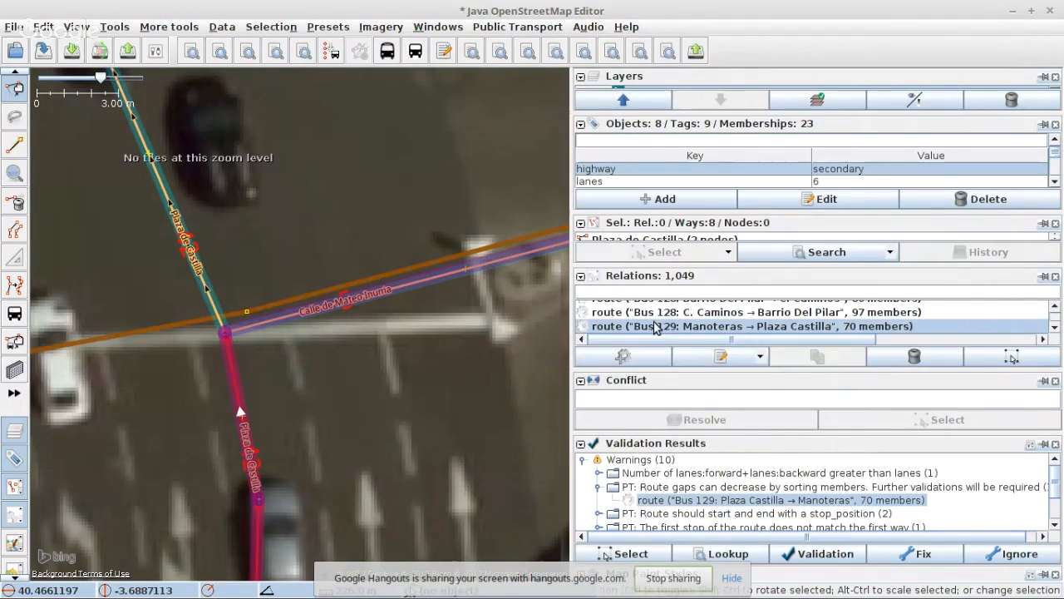
# - Select both Bus 129 route relations and run the validation on them again
pyautogui.rightClick(655, 325)
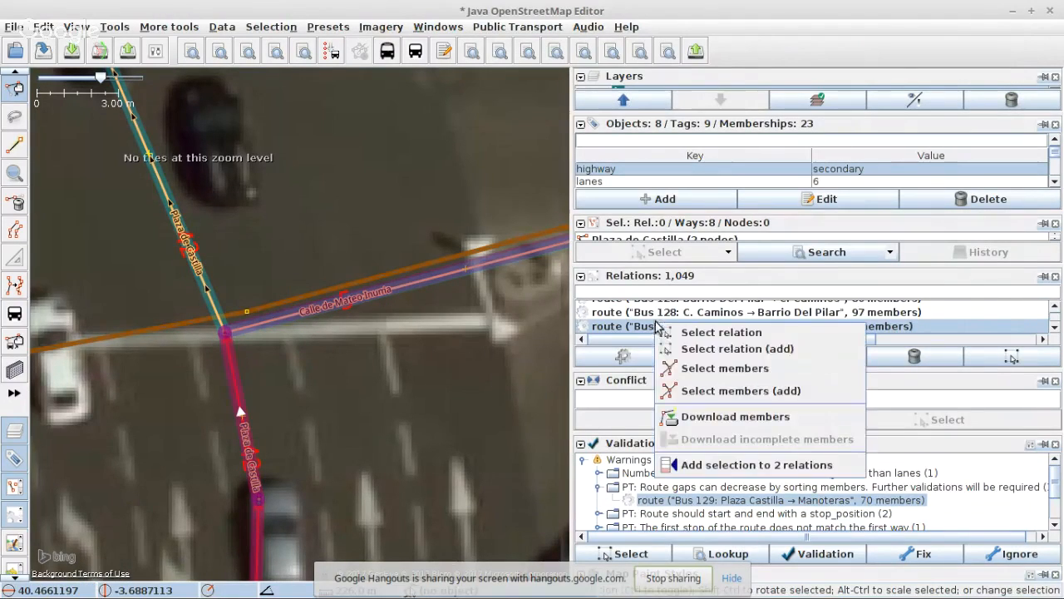
pyautogui.click(730, 333)
pyautogui.click(834, 555)
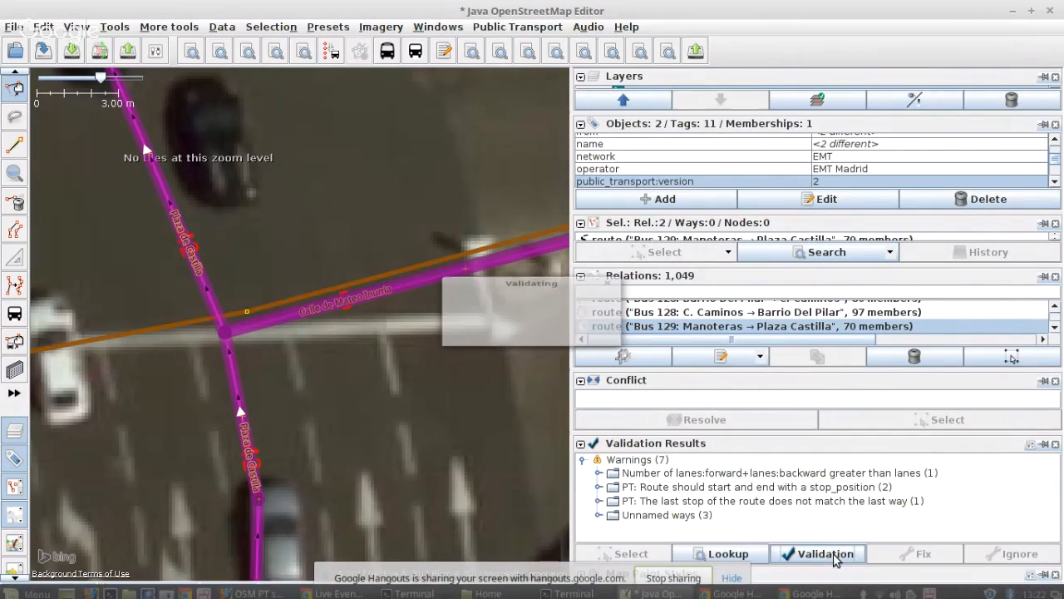
# - Locate the missing start or end stop_position warning for Bus 129: Manoteras → Plaza Castilla on the map
pyautogui.click(599, 487)
pyautogui.click(686, 501)
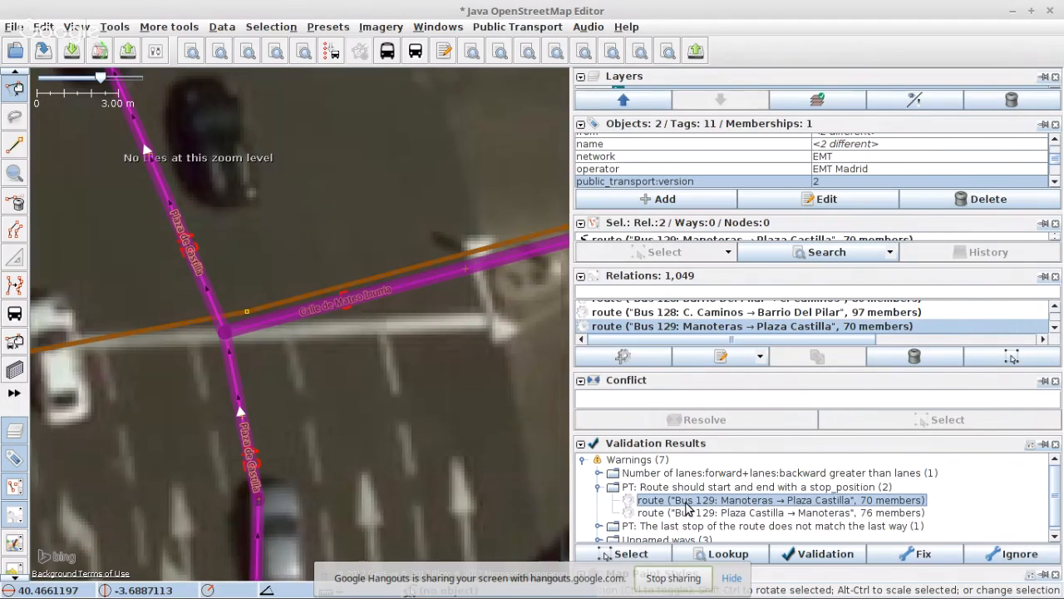
pyautogui.rightClick(690, 506)
pyautogui.click(713, 521)
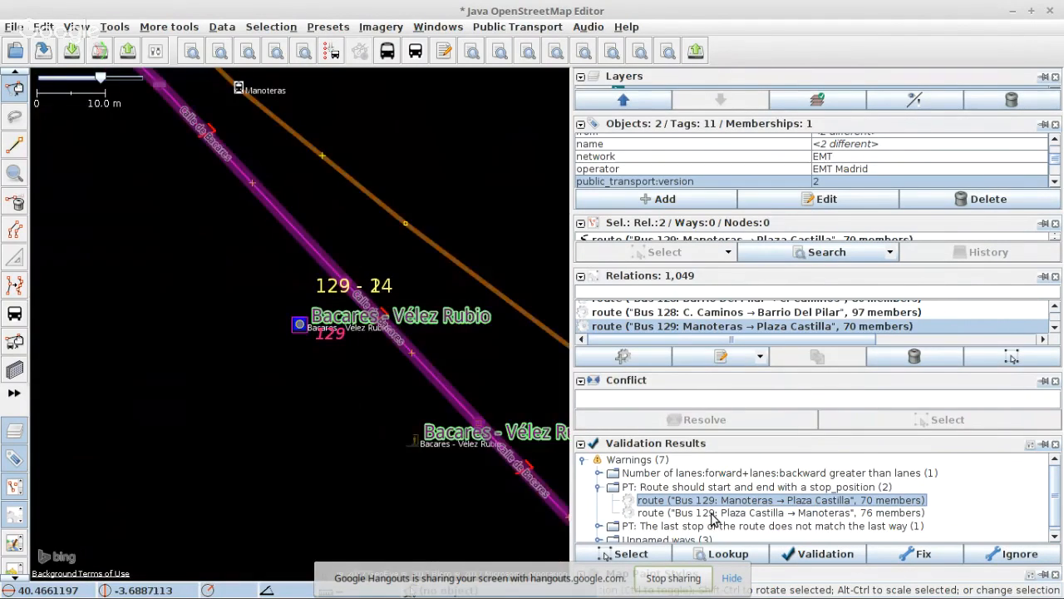
# - Examine the course of both Bus 129 directions around the Manoteras loop and the Bacares - Vélez Rubio terminus
pyautogui.scroll(-3, 312, 305)
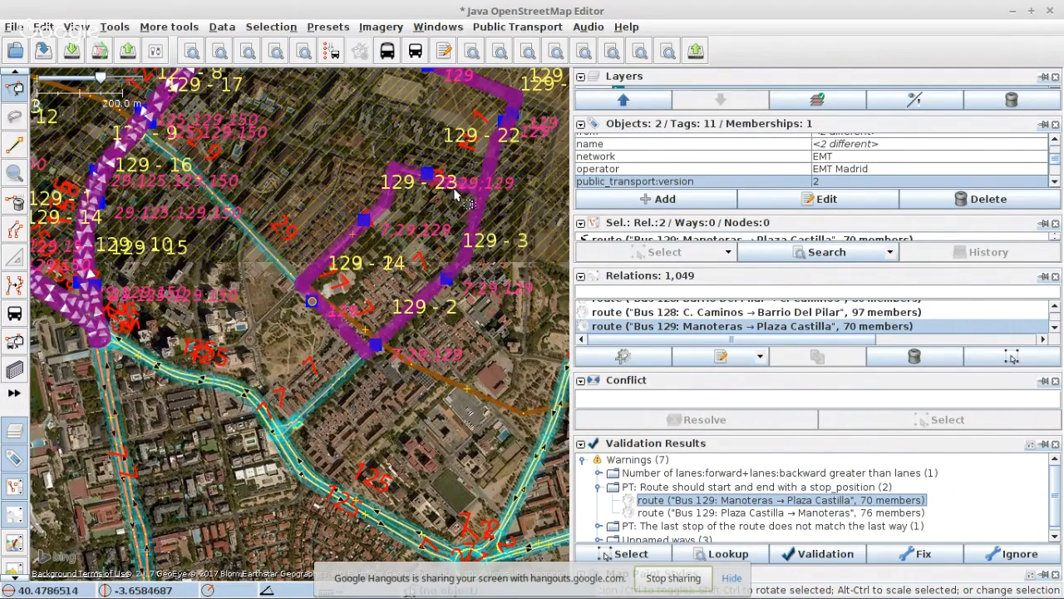
pyautogui.scroll(1, 431, 175)
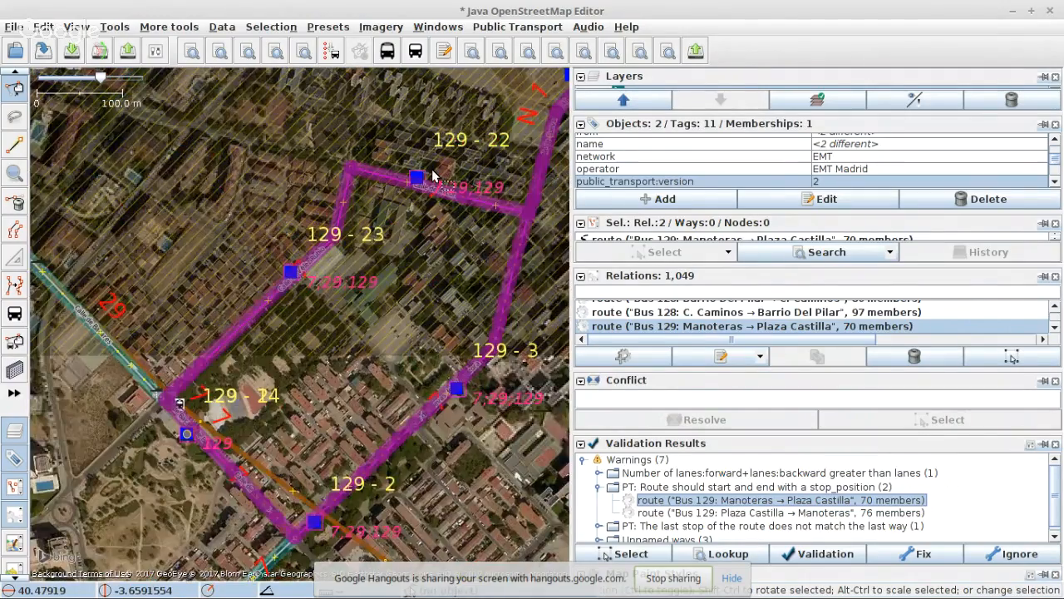
pyautogui.scroll(1, 432, 175)
pyautogui.scroll(-1, 151, 427)
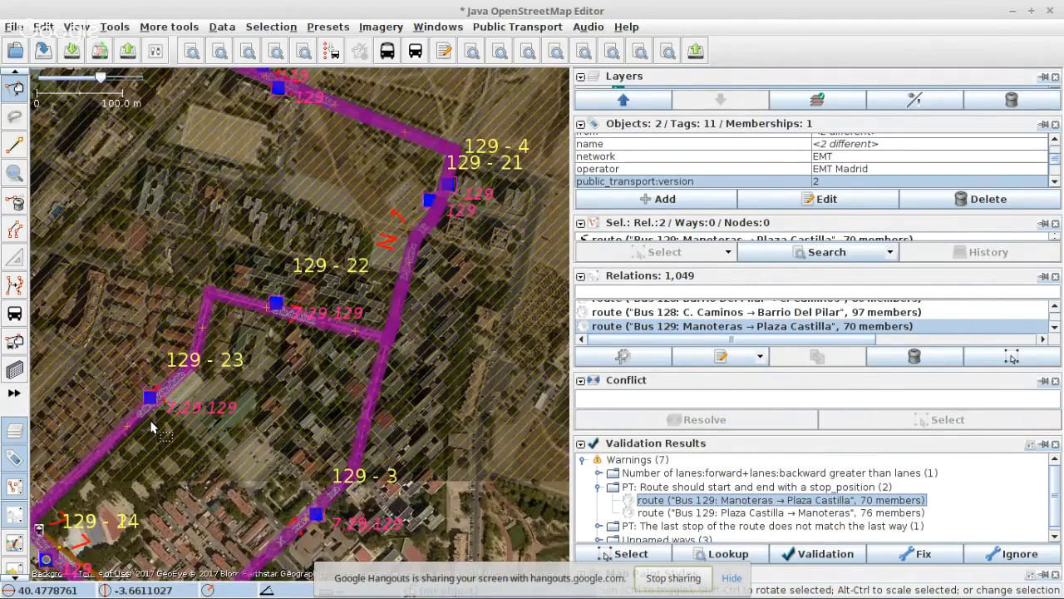
pyautogui.moveTo(131, 519); pyautogui.dragTo(319, 321)
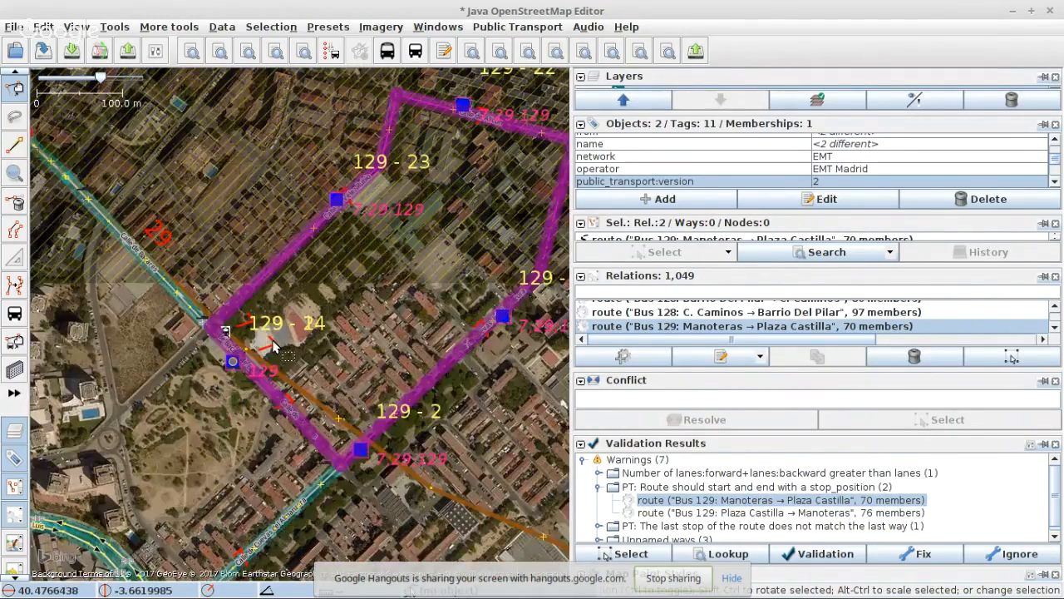
pyautogui.scroll(1, 274, 345)
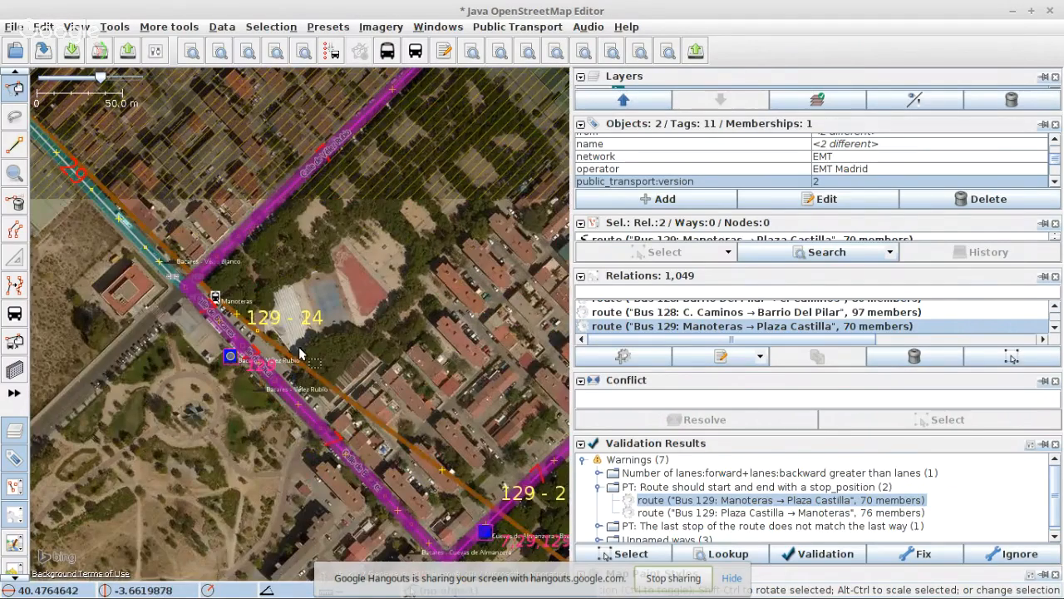
pyautogui.scroll(1, 241, 343)
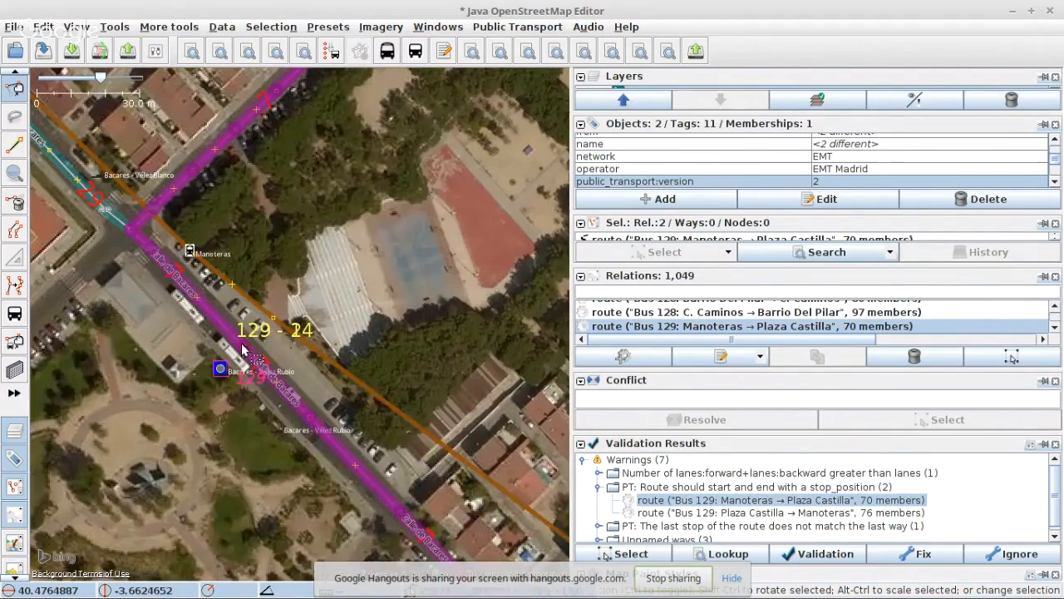
pyautogui.scroll(-3, 243, 374)
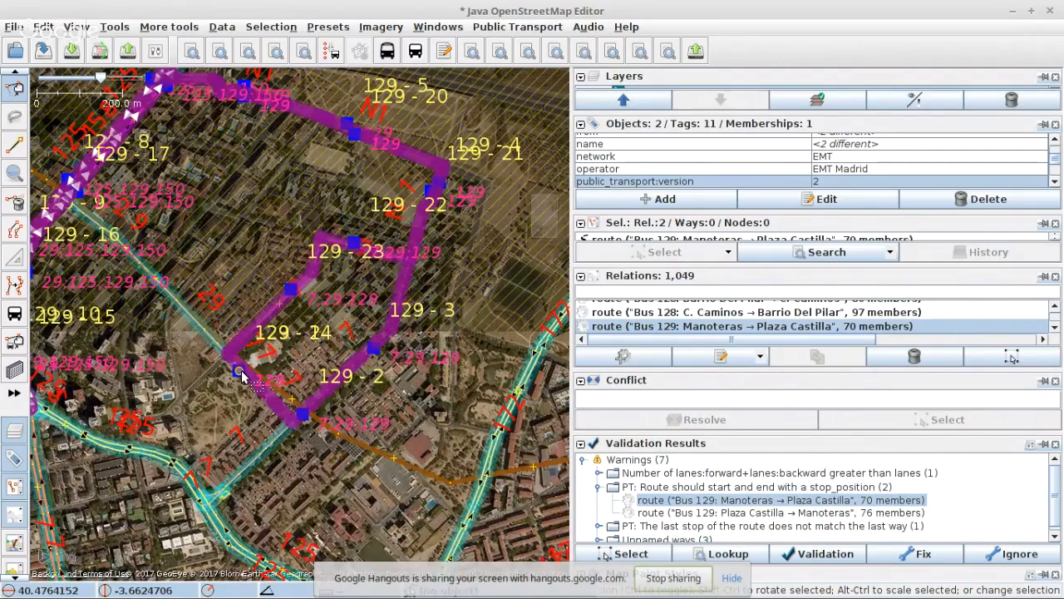
pyautogui.scroll(-1, 241, 370)
pyautogui.scroll(3, 110, 319)
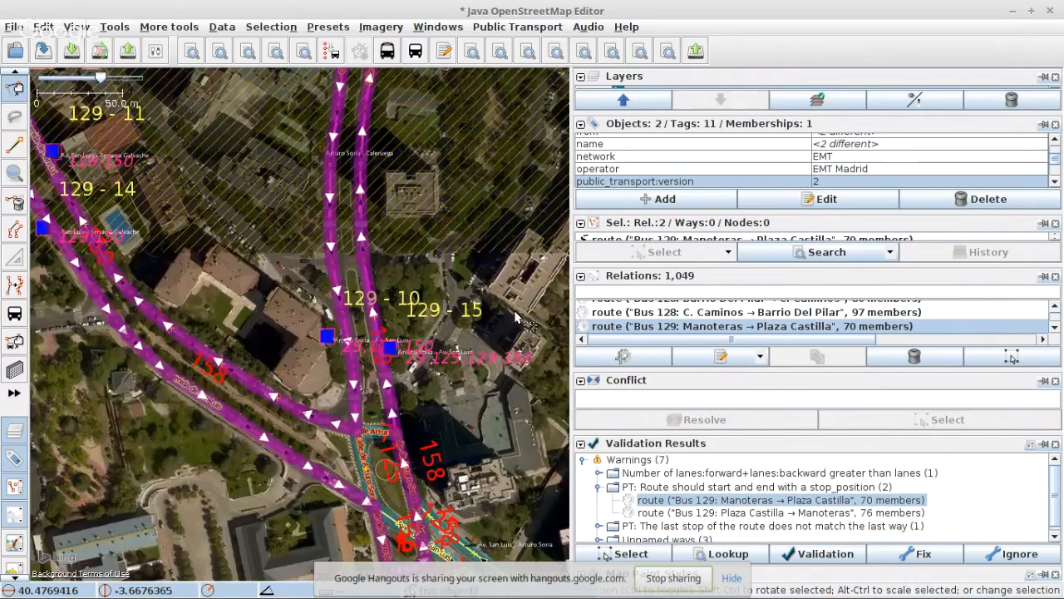
pyautogui.scroll(-2, 514, 318)
pyautogui.scroll(5, 484, 325)
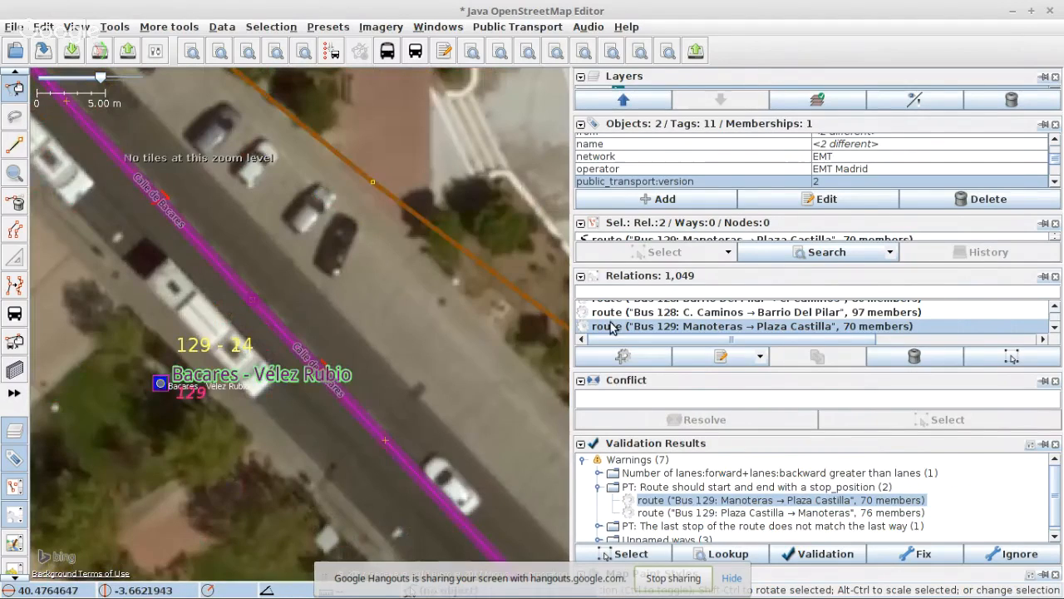
# - Select the Manoteras → Plaza Castilla relation and add a bus stop position at its starting node on Calle de Bacares beside Bacares - Vélez Rubio
pyautogui.click(631, 553)
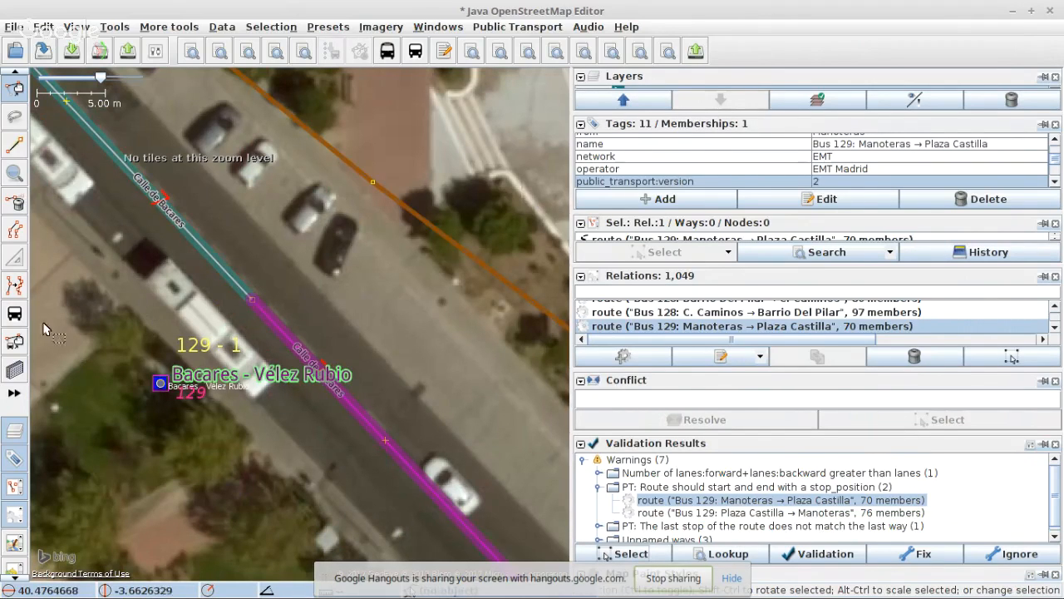
pyautogui.click(14, 313)
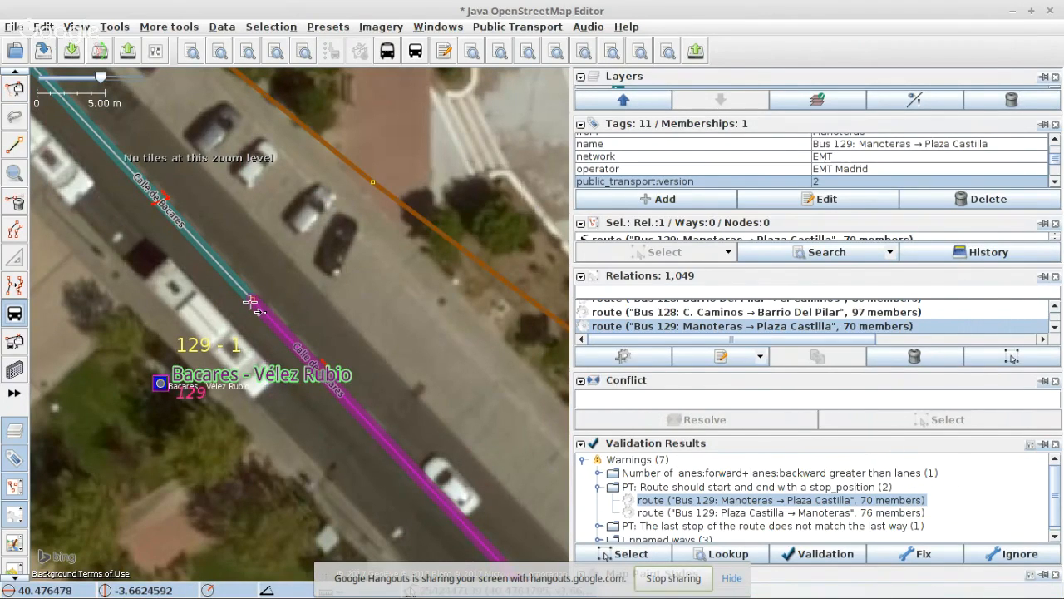
pyautogui.click(252, 301)
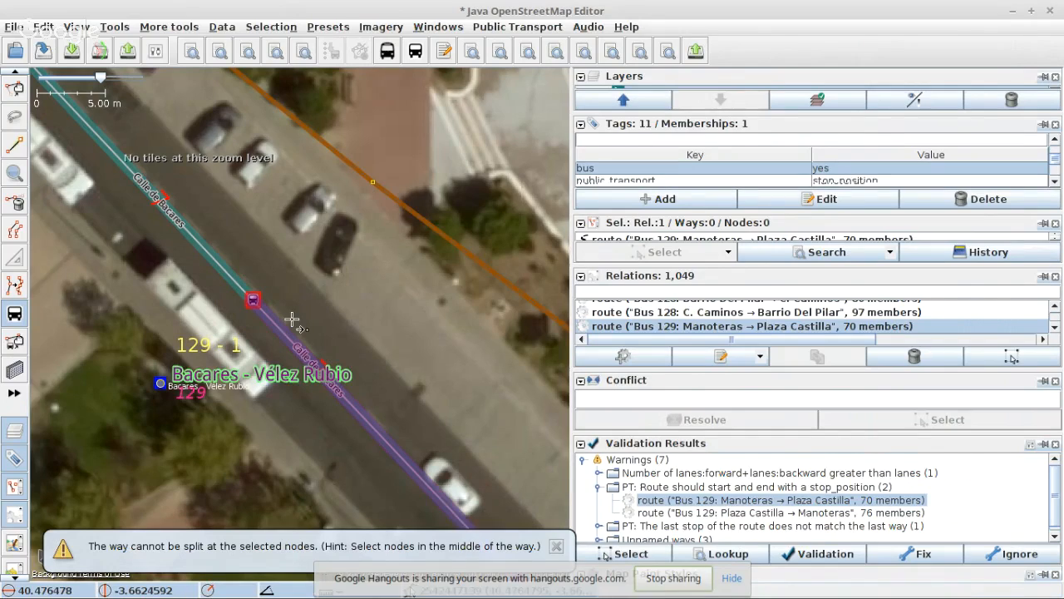
pyautogui.press('s')
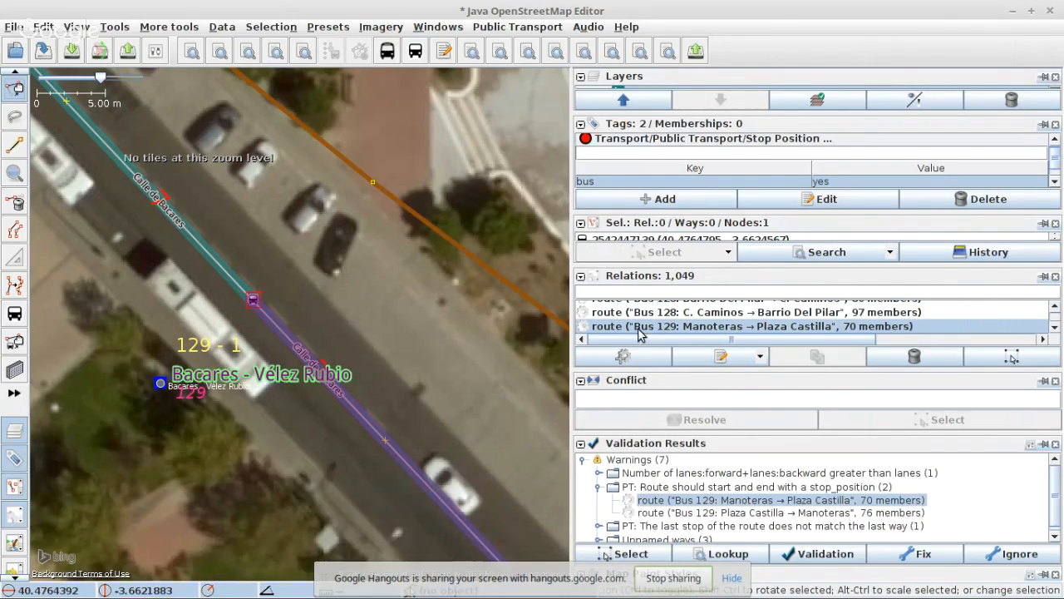
# - Reselect the two Bus 129 relations and revalidate them with the new stop position
pyautogui.rightClick(639, 331)
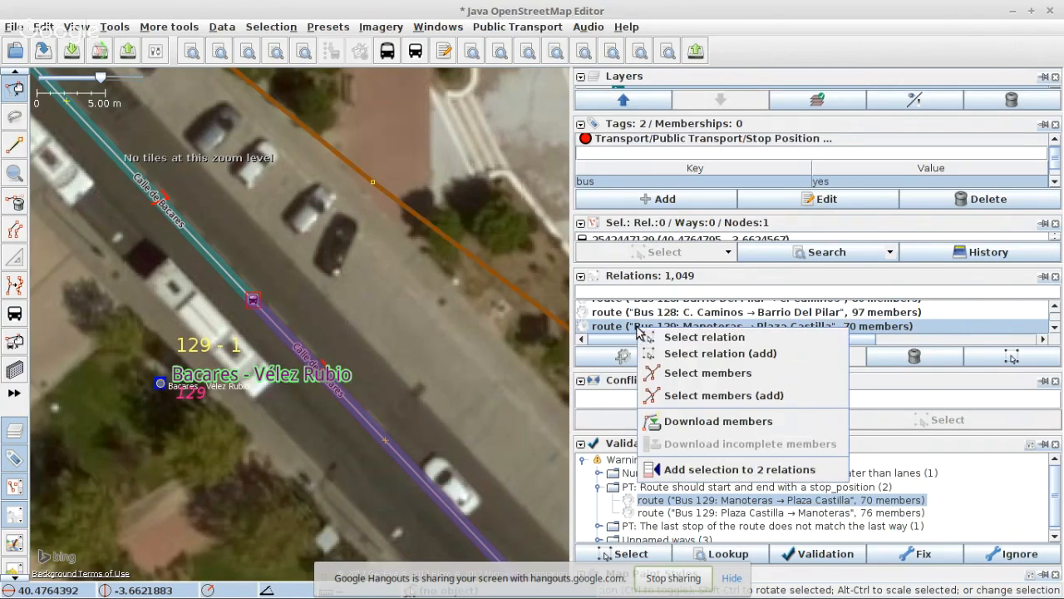
pyautogui.click(665, 336)
pyautogui.click(815, 557)
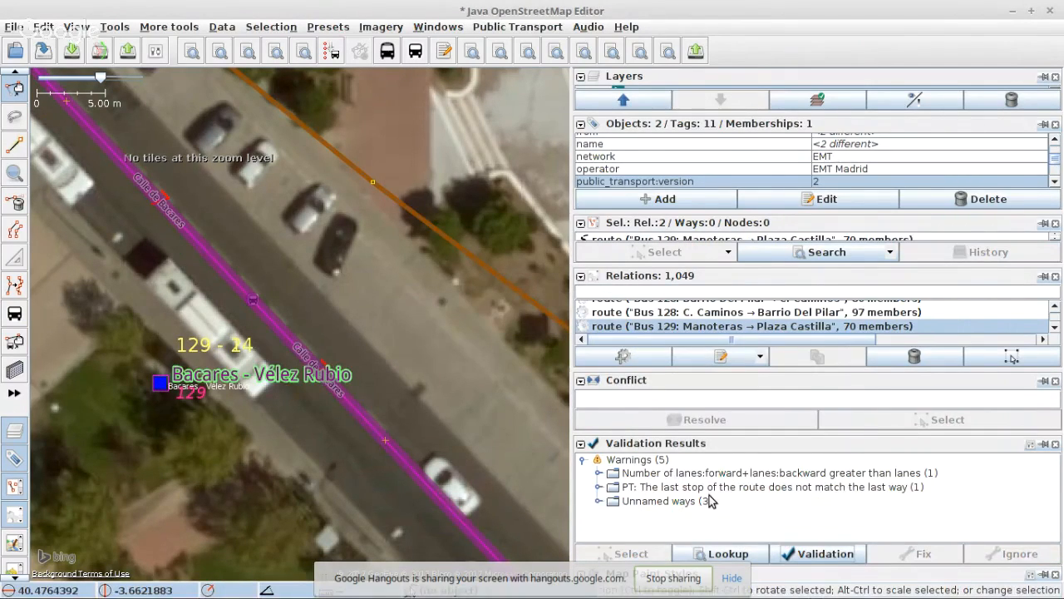
# - Select the three objects of the Bus 129 warning "The last stop of the route does not match the last way"
pyautogui.click(599, 488)
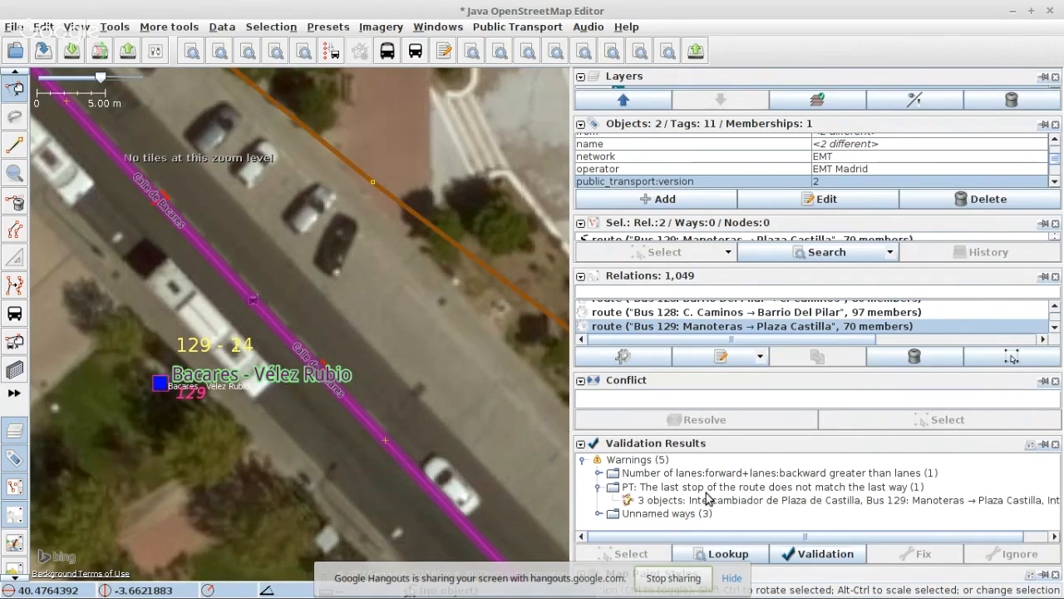
pyautogui.click(748, 501)
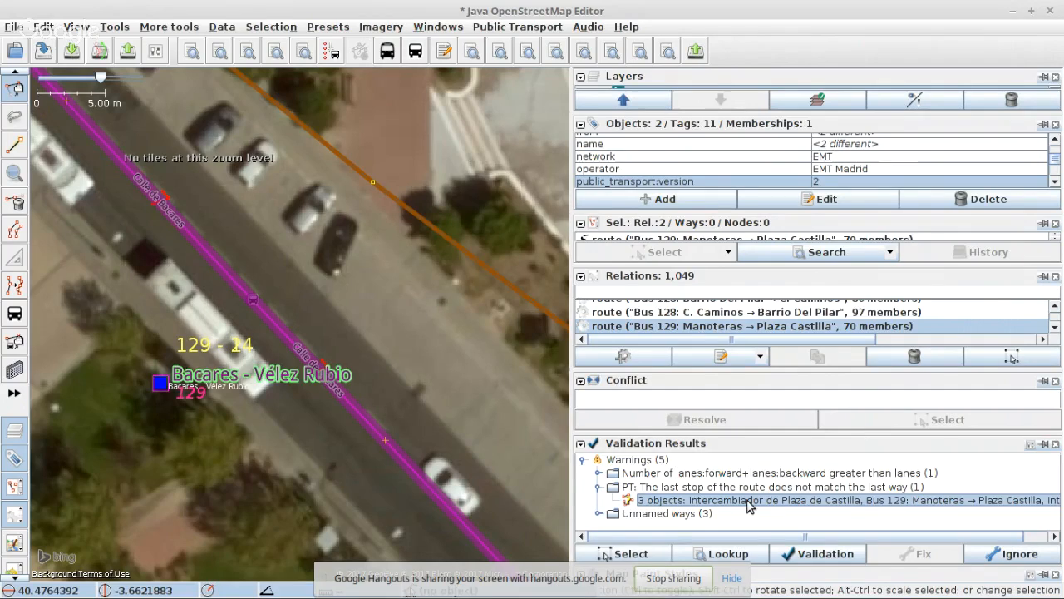
pyautogui.click(631, 553)
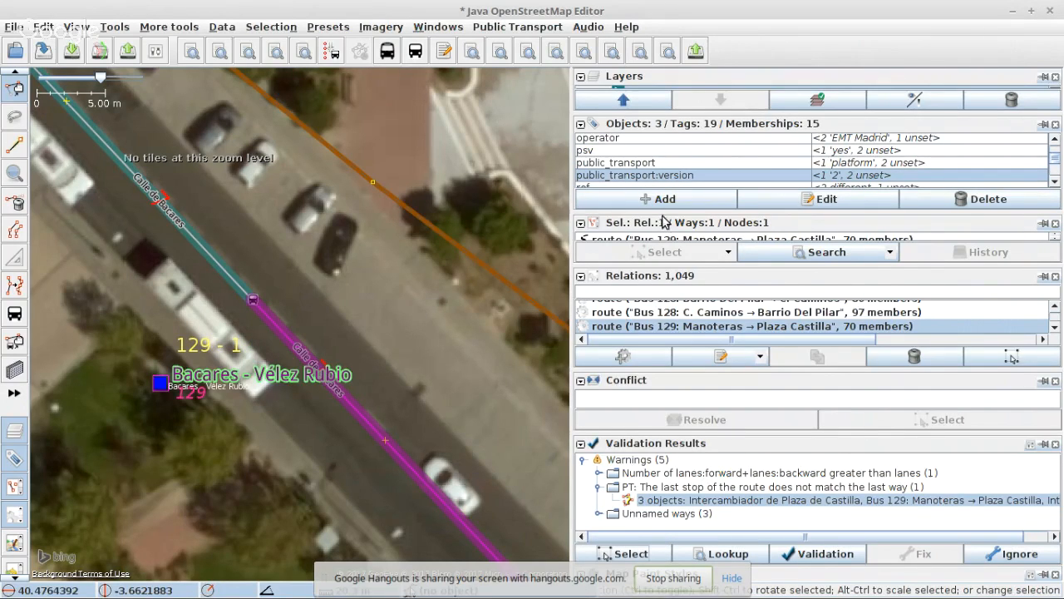
pyautogui.moveTo(659, 218); pyautogui.dragTo(659, 173)
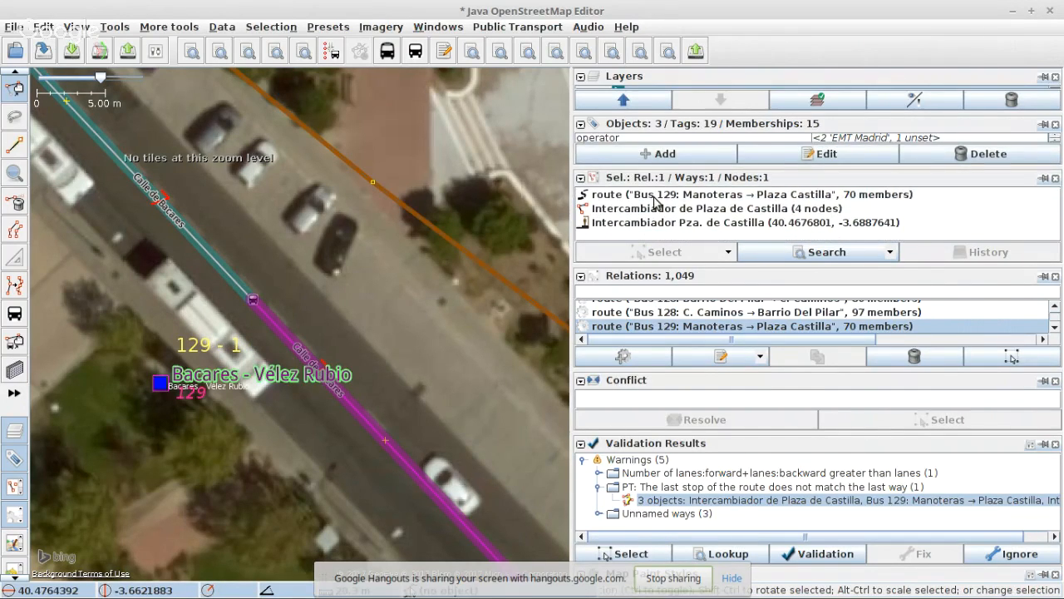
# - Open the Bus 129: Manoteras → Plaza Castilla relation for editing and zoom the map to its last member way
pyautogui.click(656, 196)
pyautogui.rightClick(656, 198)
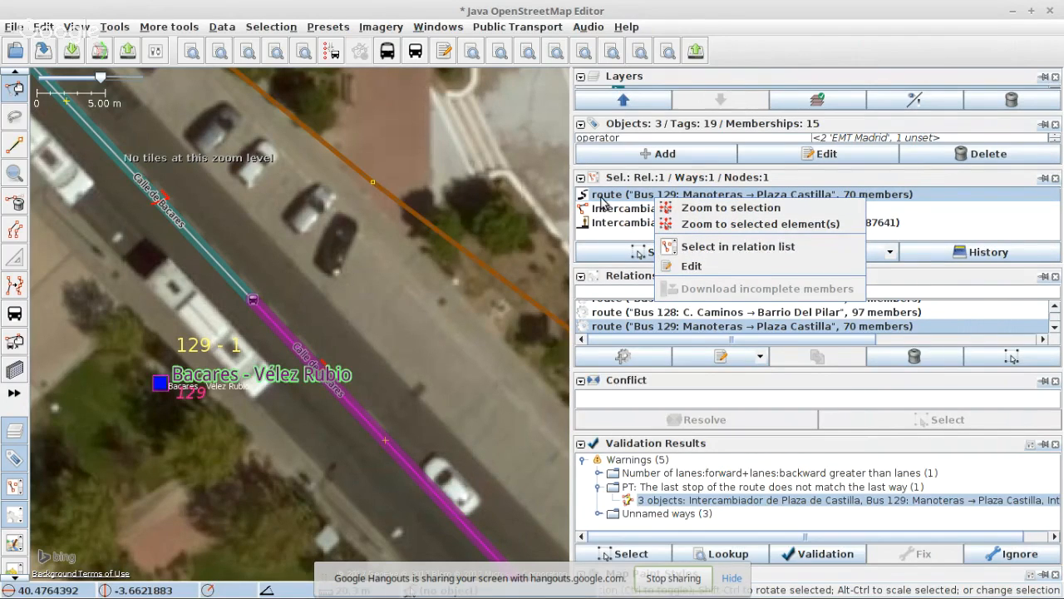
pyautogui.click(725, 266)
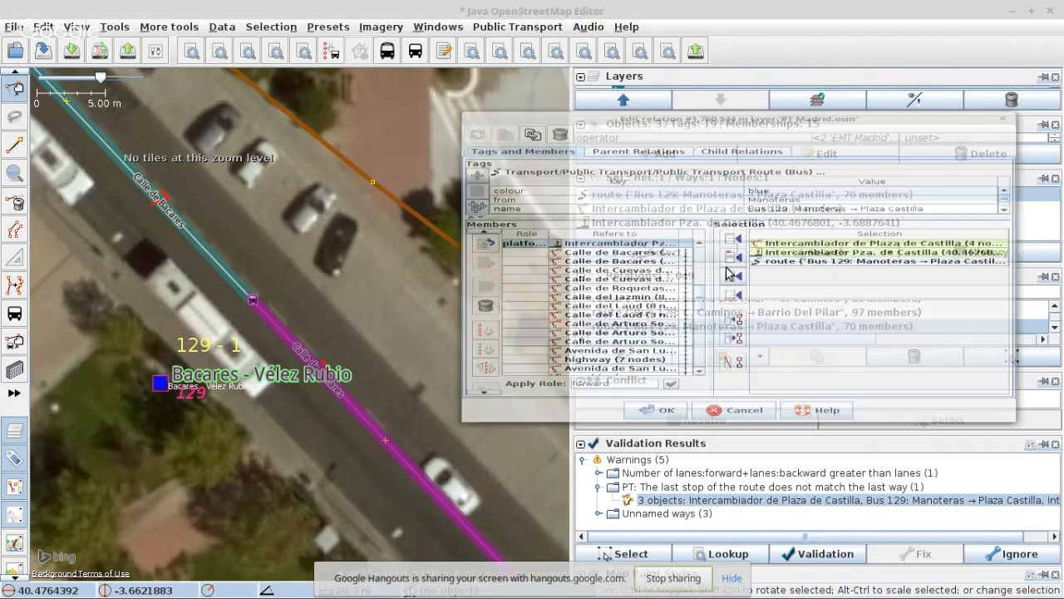
pyautogui.scroll(1, 670, 299)
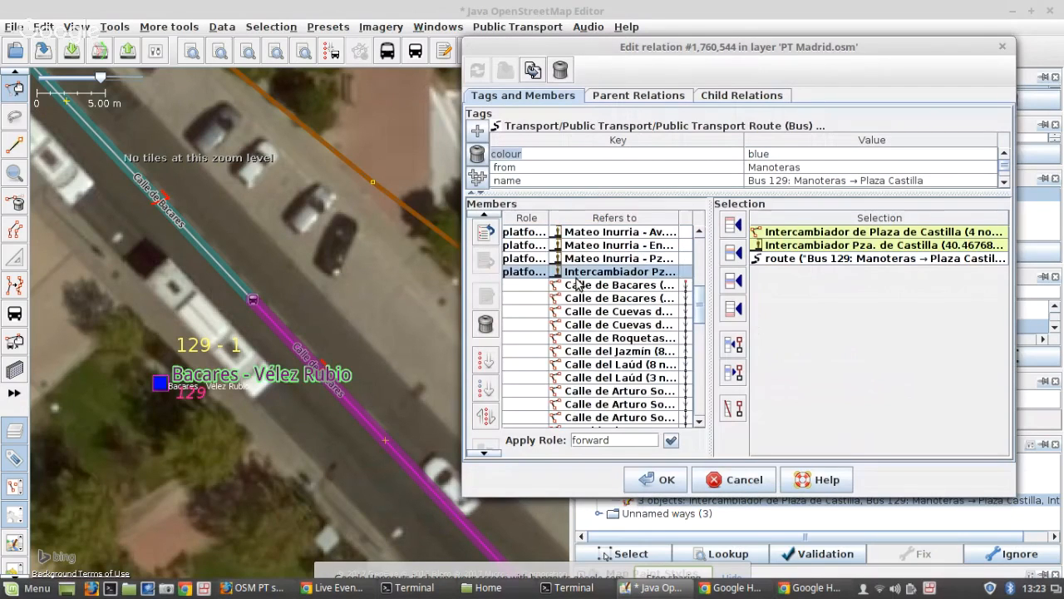
pyautogui.scroll(-10, 616, 316)
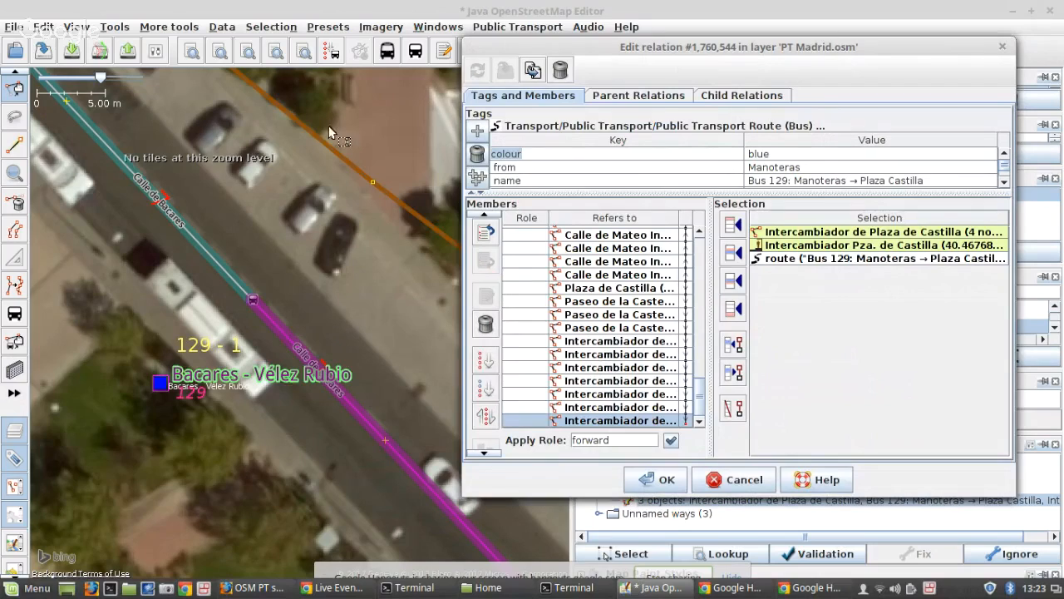
pyautogui.rightClick(615, 423)
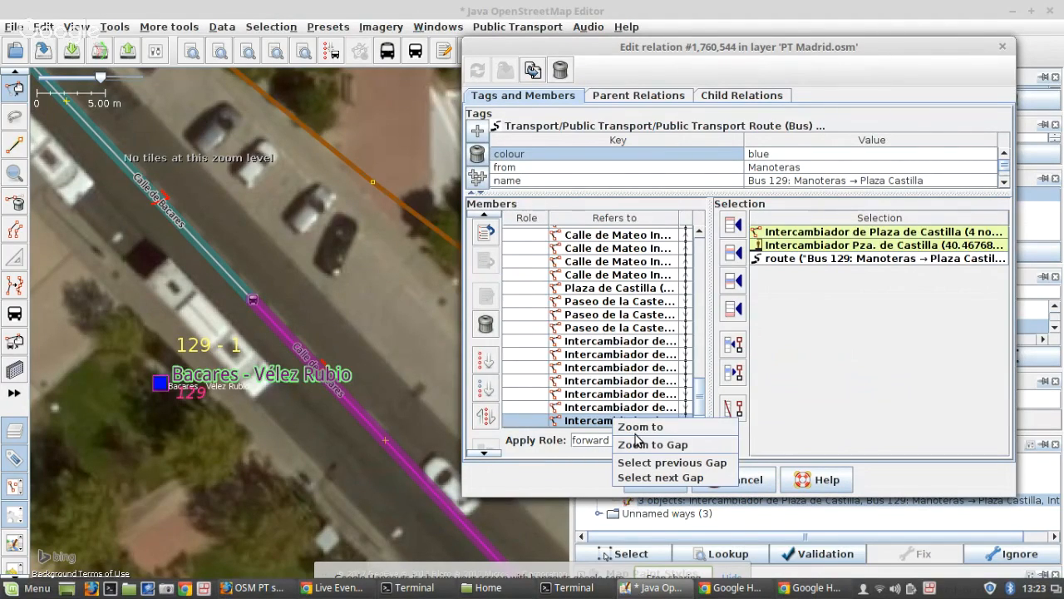
pyautogui.click(640, 426)
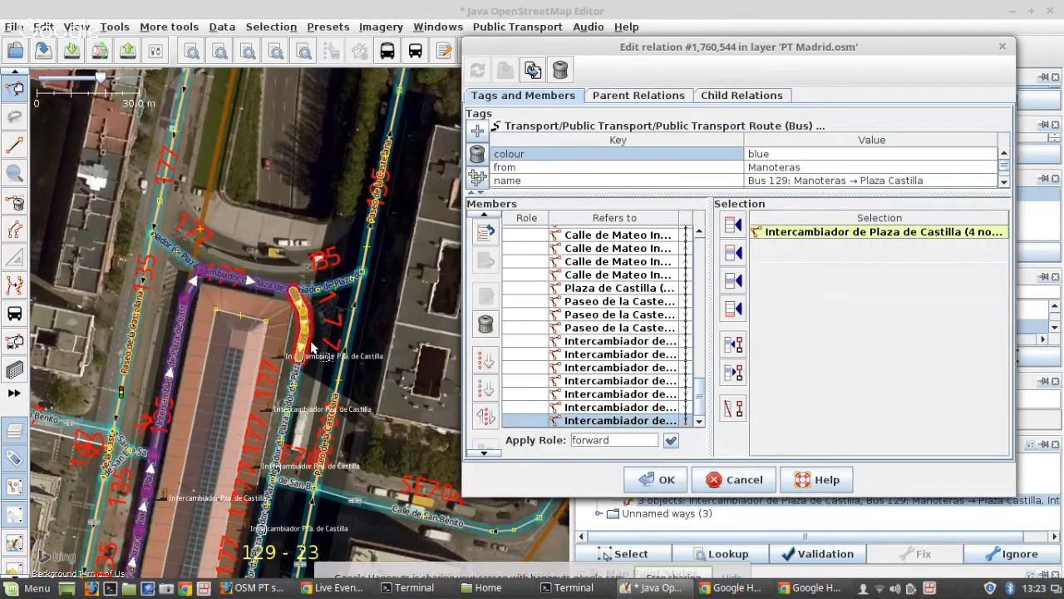
# - Select the two consecutive Intercambiador de Plaza de Castilla ways that continue from the route's last way towards Calle de San Benito
pyautogui.scroll(4, 309, 362)
pyautogui.scroll(-4, 311, 306)
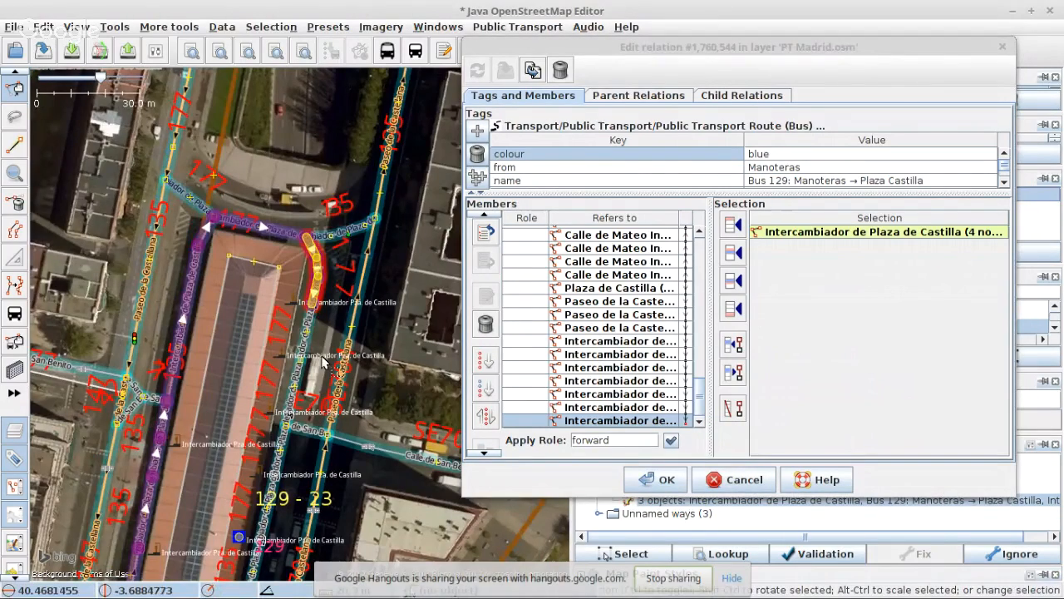
pyautogui.scroll(2, 324, 362)
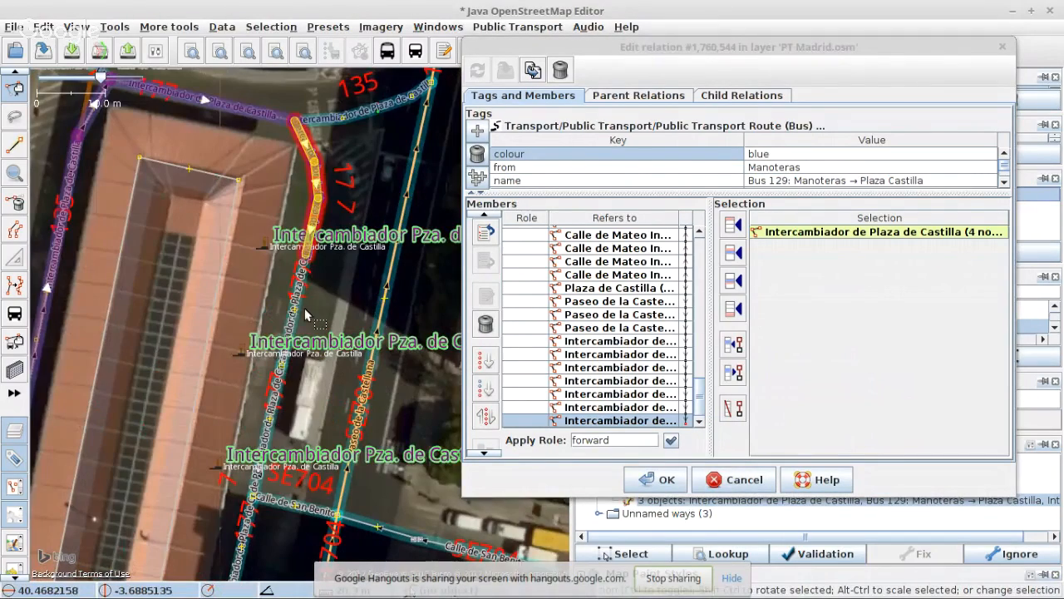
pyautogui.scroll(2, 308, 258)
pyautogui.click(306, 259)
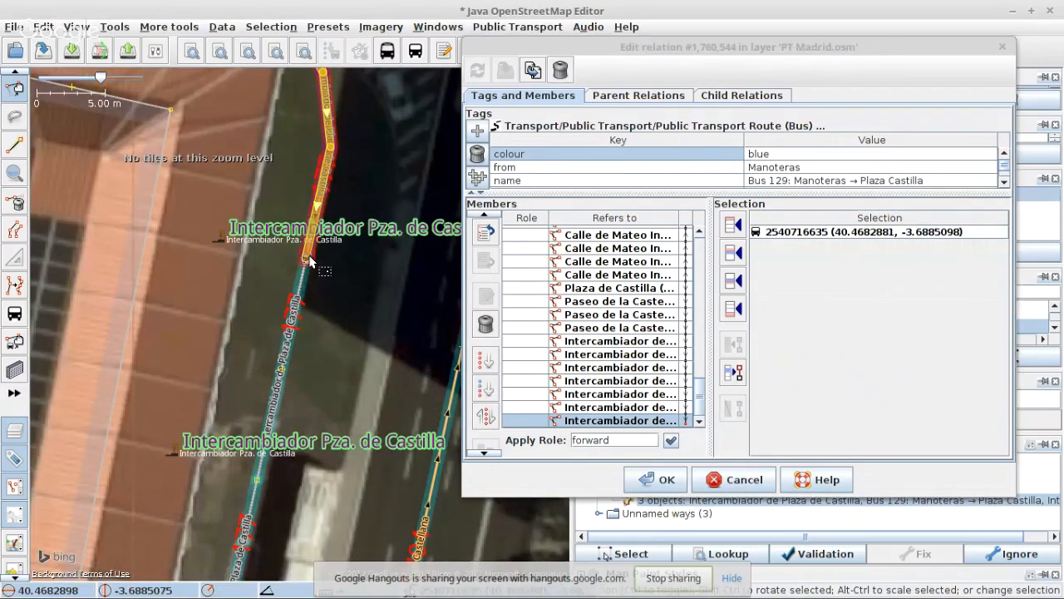
pyautogui.press('p')
pyautogui.scroll(-2, 397, 241)
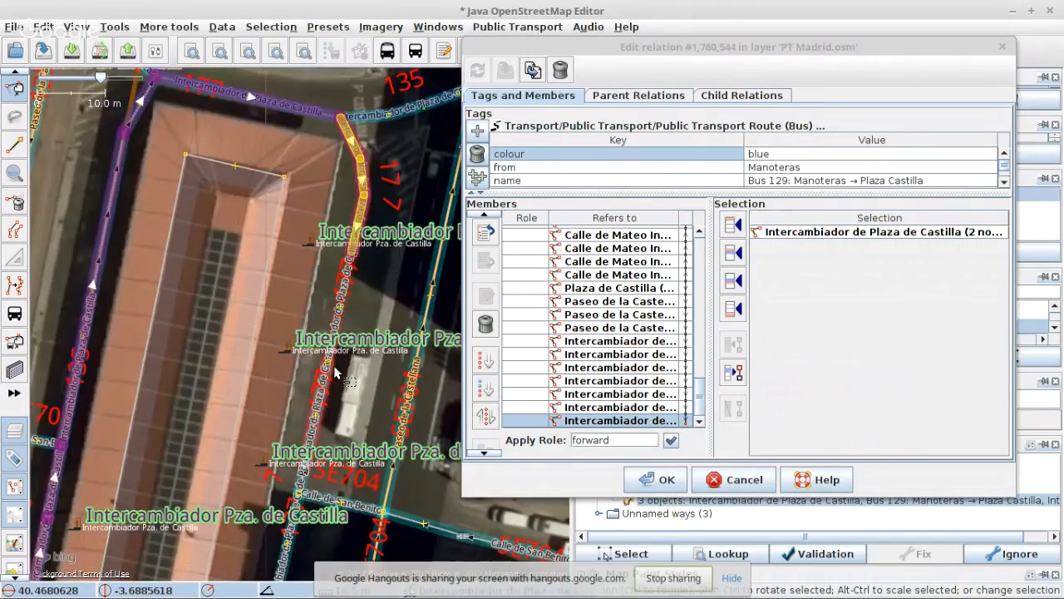
pyautogui.scroll(2, 335, 358)
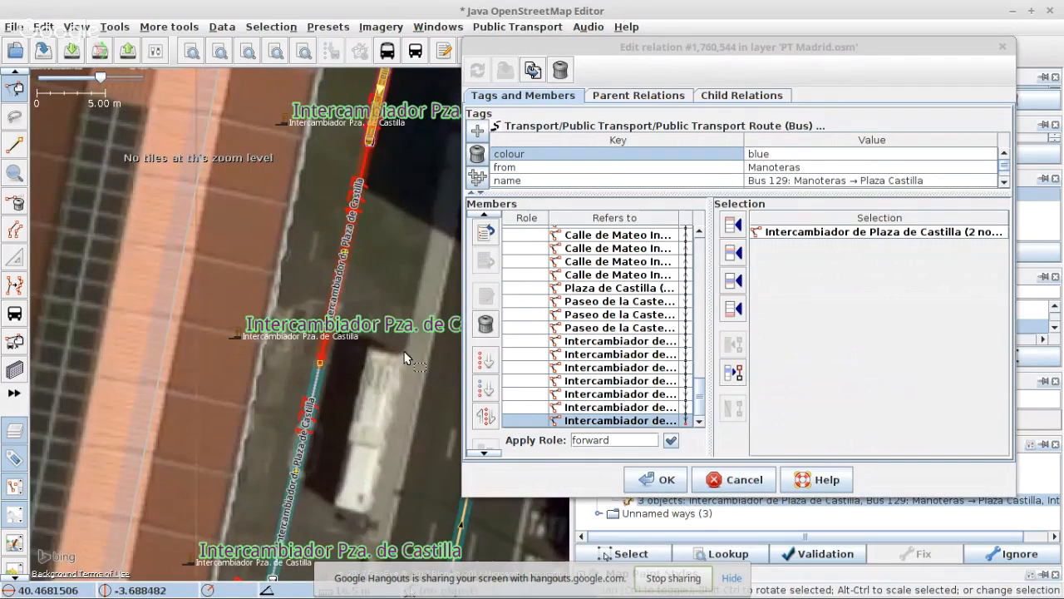
pyautogui.keyDown('shift'); pyautogui.click(318, 396); pyautogui.keyUp('shift')
pyautogui.moveTo(303, 519); pyautogui.dragTo(372, 131)
pyautogui.moveTo(362, 177); pyautogui.dragTo(252, 337)
pyautogui.scroll(4, 265, 262)
pyautogui.scroll(-4, 273, 286)
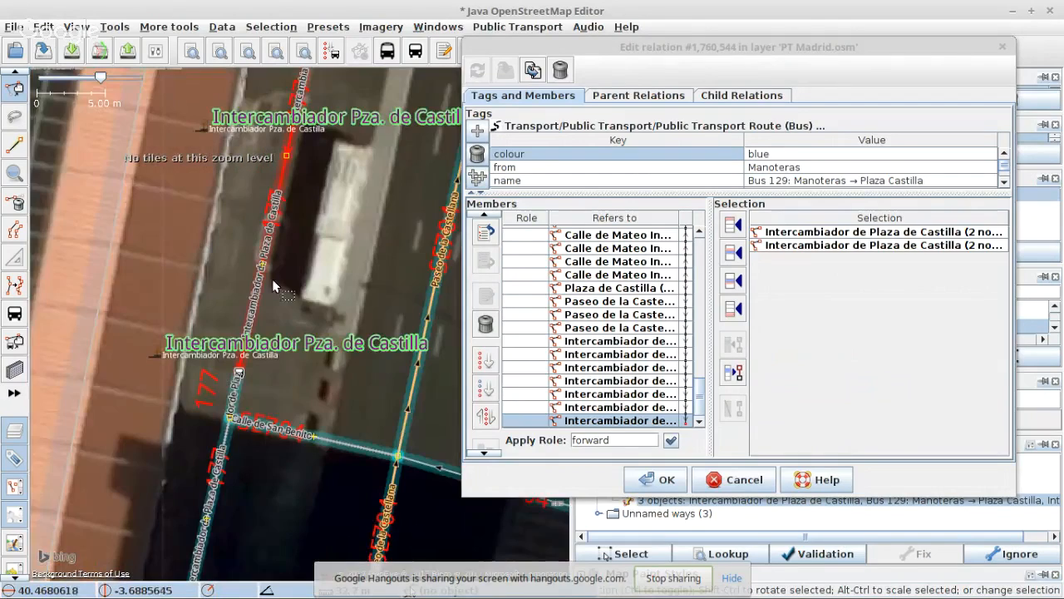
# - Extend the selection with the three following ways up to the Bus 129 stop, append all five after the relation's last member and save it
pyautogui.scroll(2, 245, 400)
pyautogui.keyDown('shift'); pyautogui.click(231, 389); pyautogui.keyUp('shift')
pyautogui.scroll(-4, 271, 420)
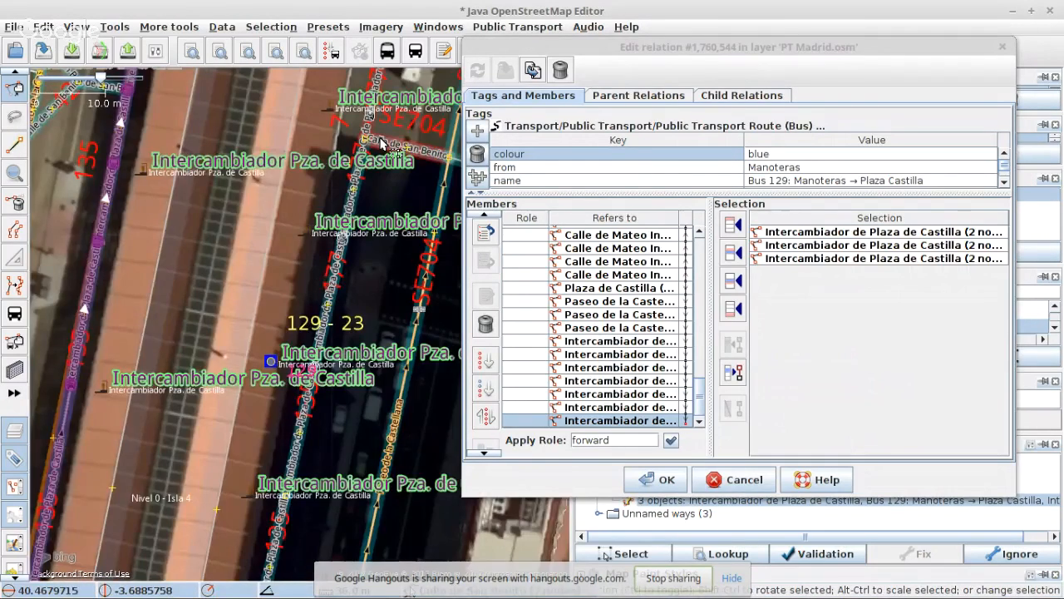
pyautogui.scroll(2, 378, 158)
pyautogui.keyDown('ctrl'); pyautogui.click(336, 178); pyautogui.keyUp('ctrl')
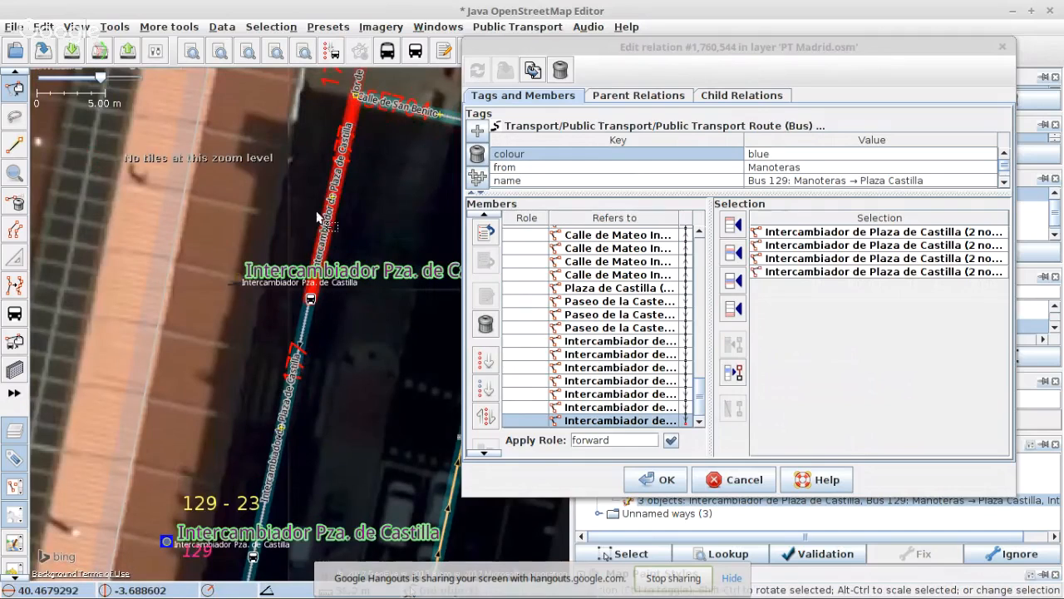
pyautogui.keyDown('ctrl'); pyautogui.click(304, 343); pyautogui.keyUp('ctrl')
pyautogui.moveTo(326, 476); pyautogui.dragTo(386, 311)
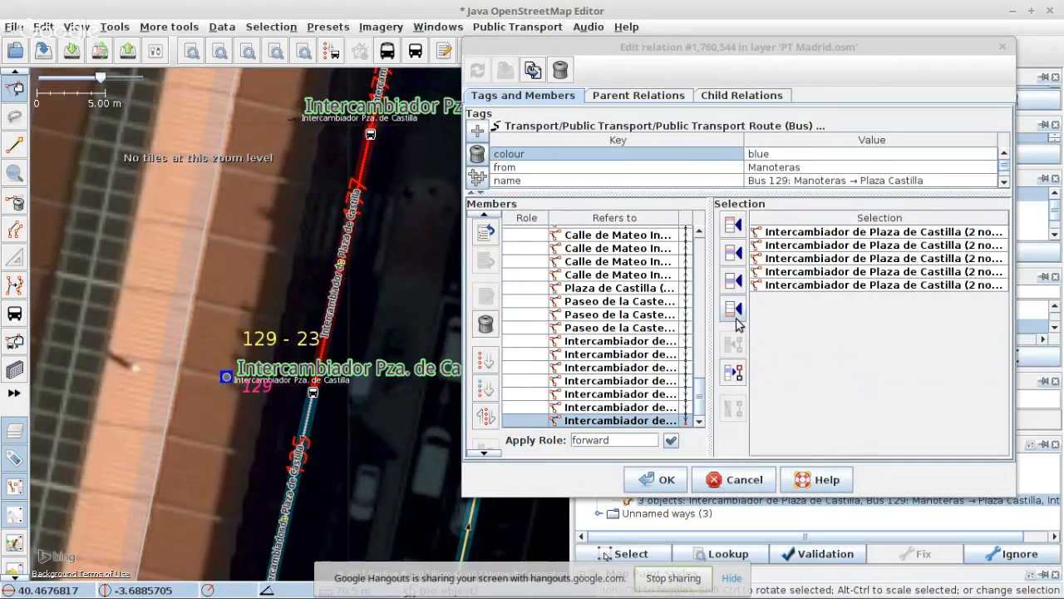
pyautogui.click(732, 280)
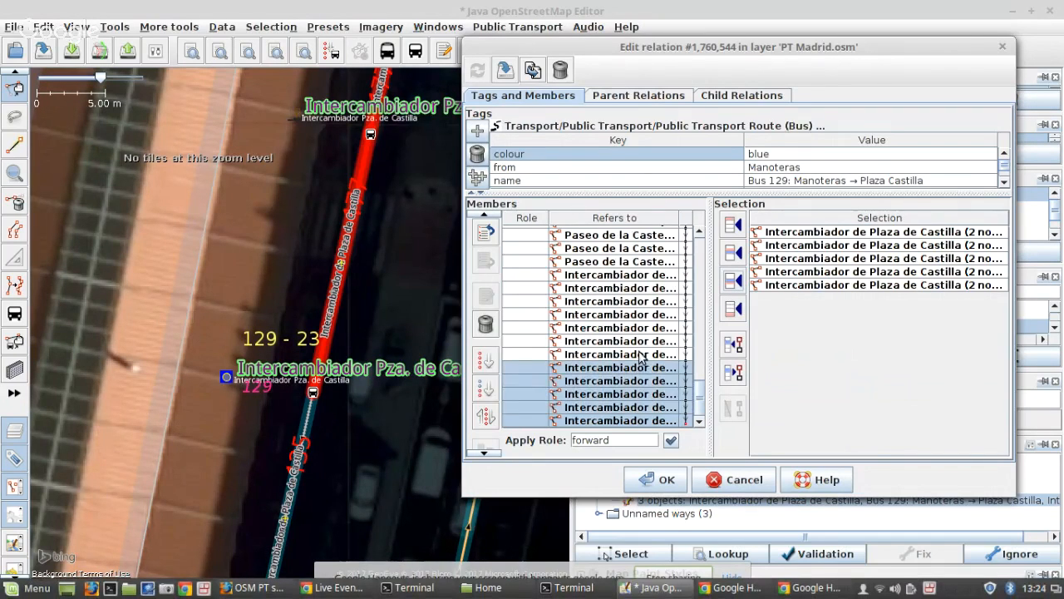
pyautogui.click(667, 480)
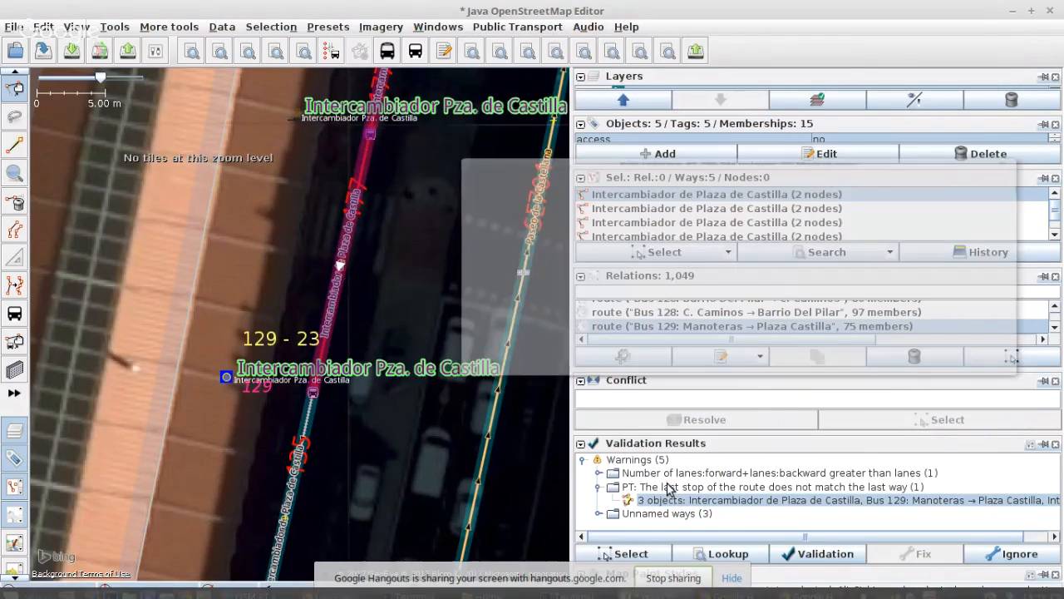
# - Check the extended route around the Plaza de Castilla interchange, reselect both Bus 129 relations and revalidate them
pyautogui.scroll(-4, 240, 372)
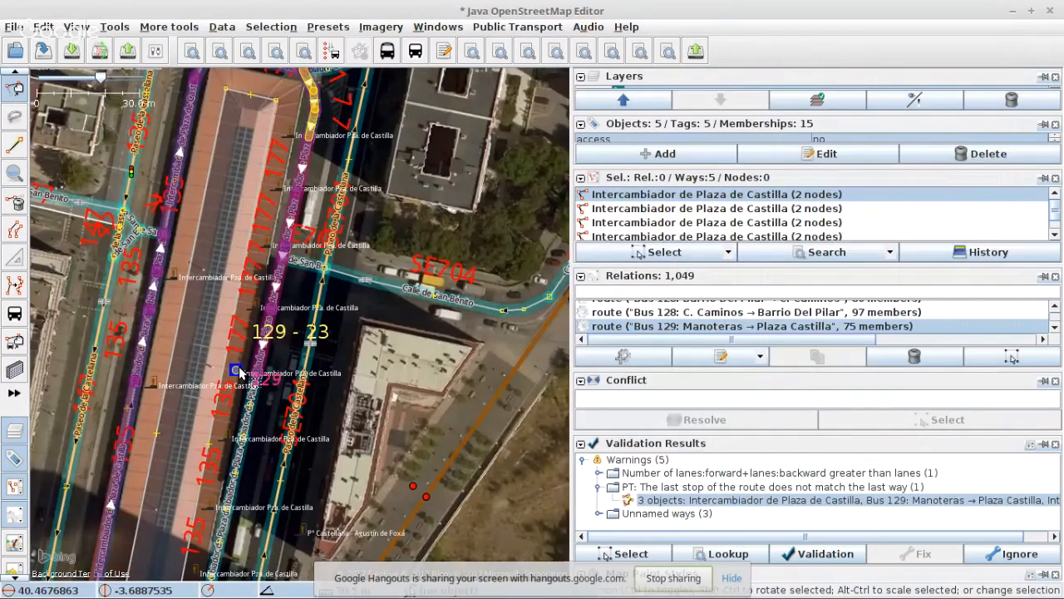
pyautogui.scroll(-2, 242, 359)
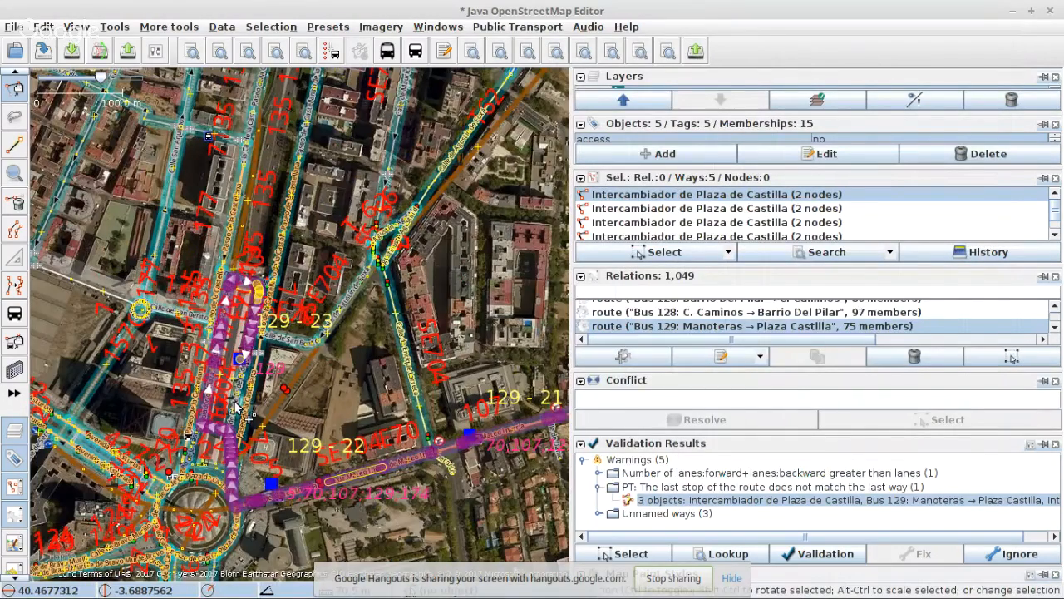
pyautogui.scroll(2, 233, 433)
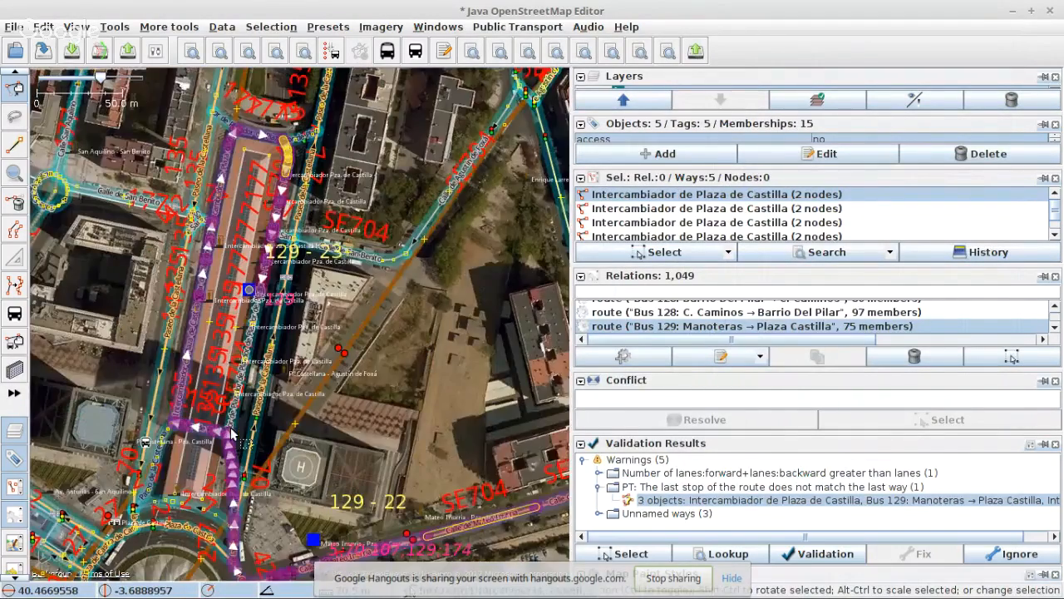
pyautogui.rightClick(707, 326)
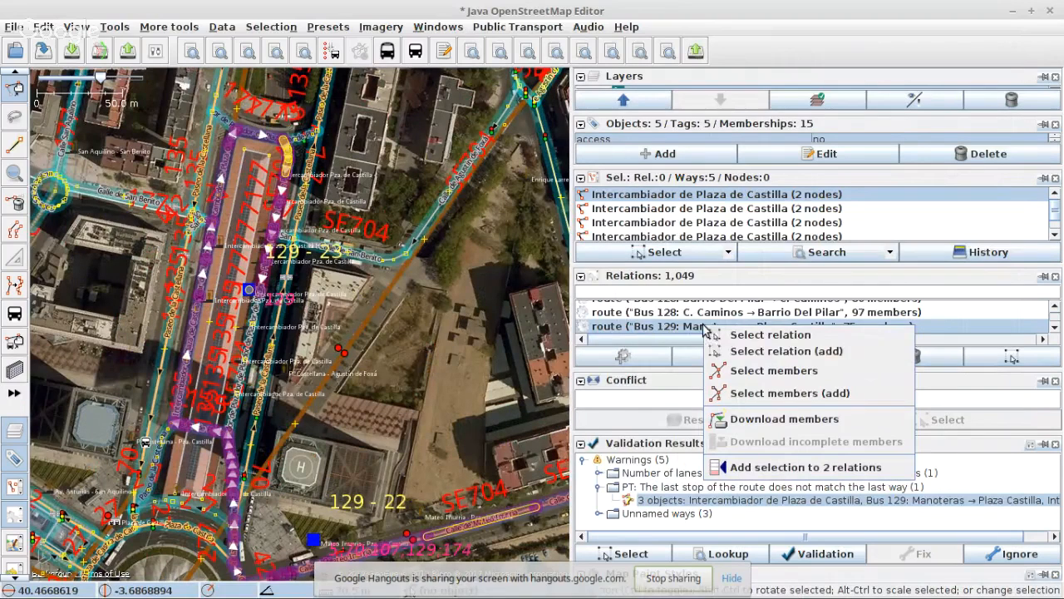
pyautogui.click(761, 335)
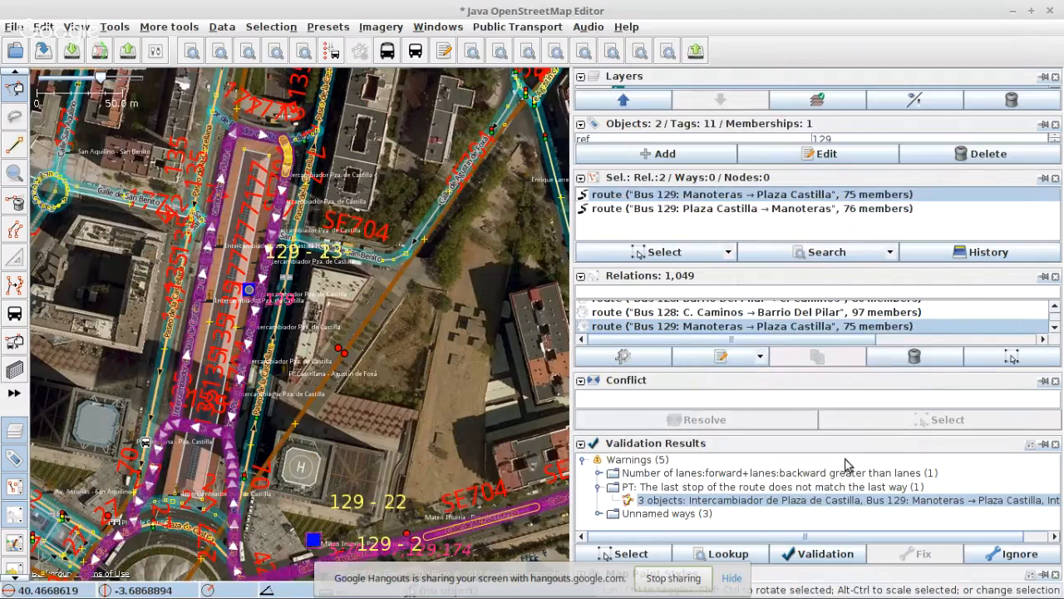
pyautogui.click(819, 553)
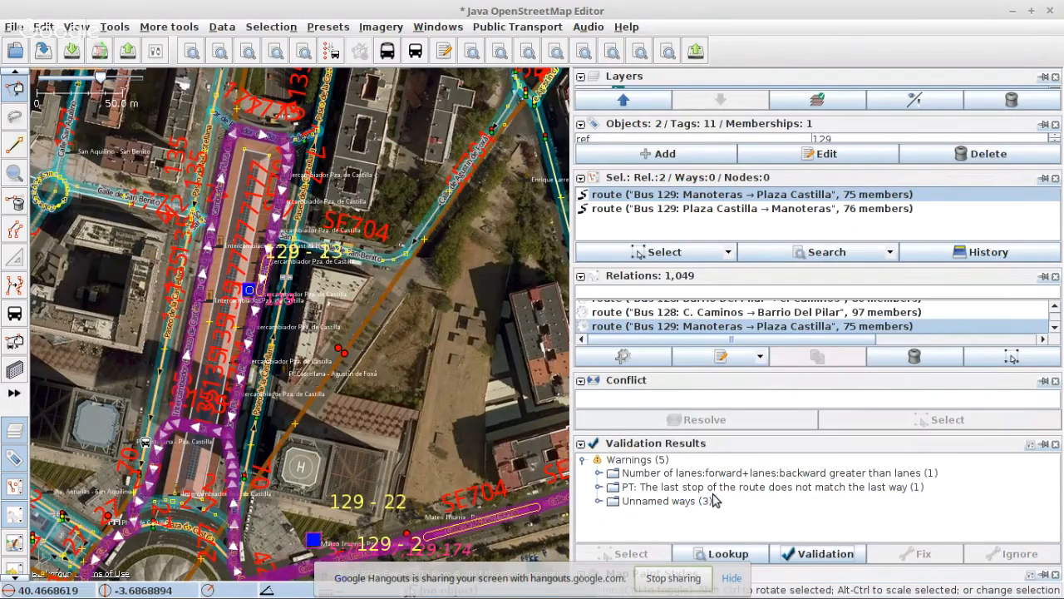
# - Select the objects of the remaining last-stop warning and examine where the route's last way ends beside the Bus 129 stop
pyautogui.click(599, 488)
pyautogui.click(650, 501)
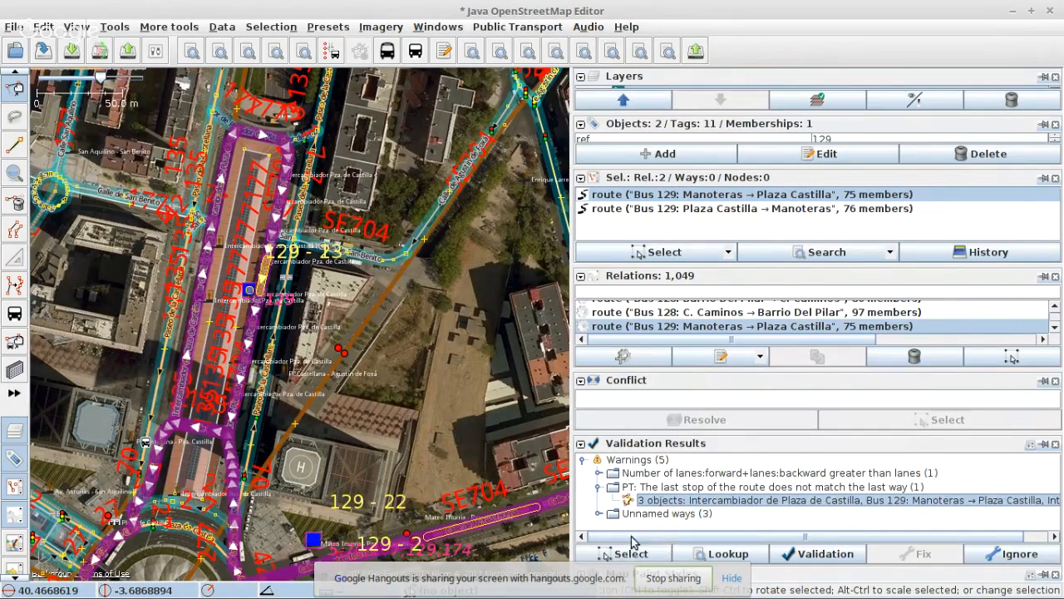
pyautogui.click(630, 552)
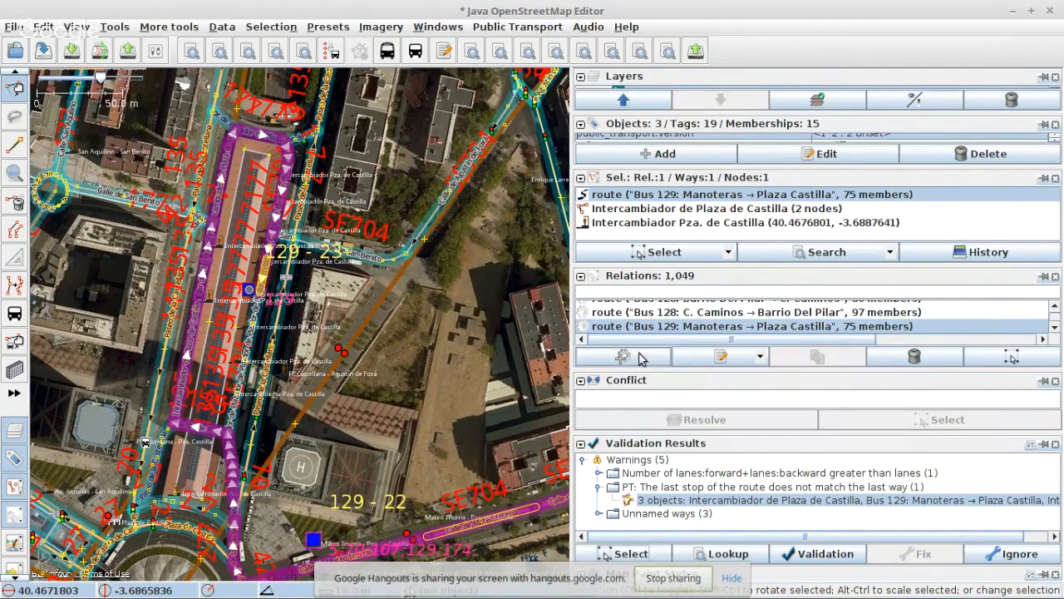
pyautogui.scroll(5, 261, 285)
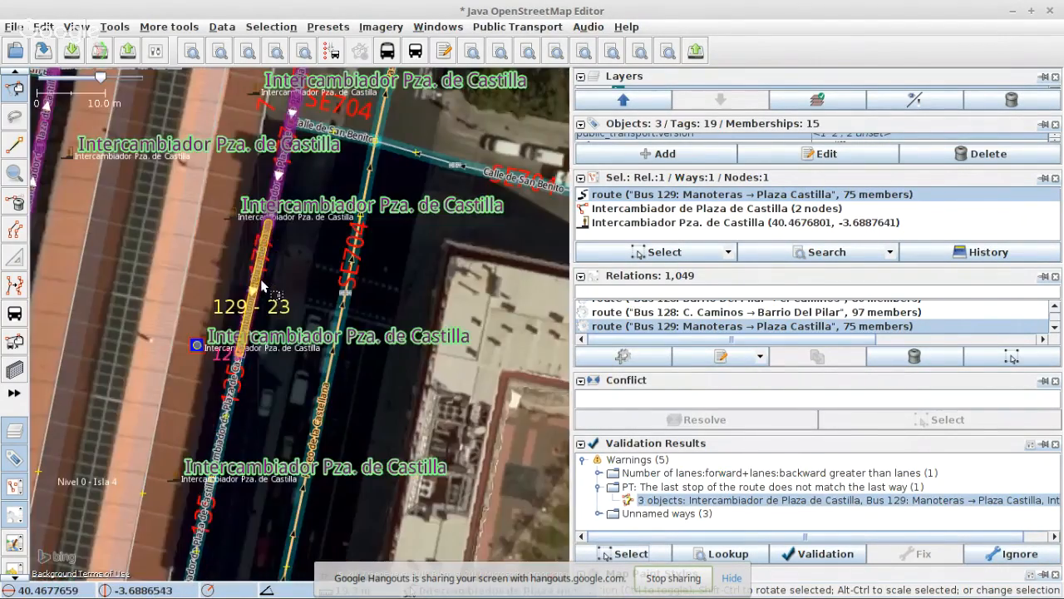
pyautogui.scroll(2, 269, 309)
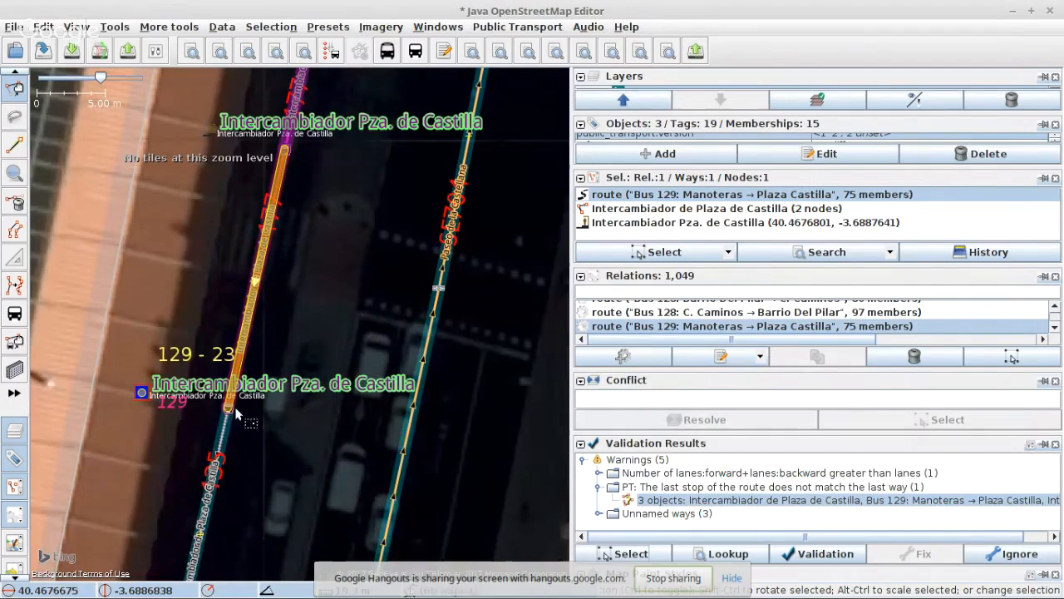
pyautogui.scroll(-2, 254, 327)
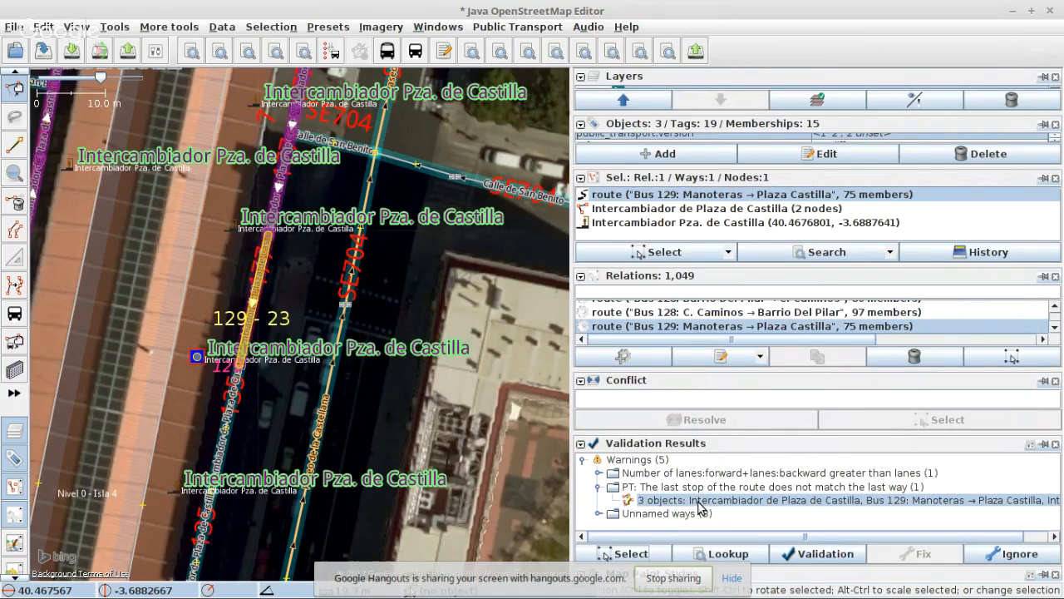
# - Select both Bus 129 relations with all modified objects and start uploading the selection, continuing despite the validation warnings
pyautogui.rightClick(647, 326)
pyautogui.click(694, 338)
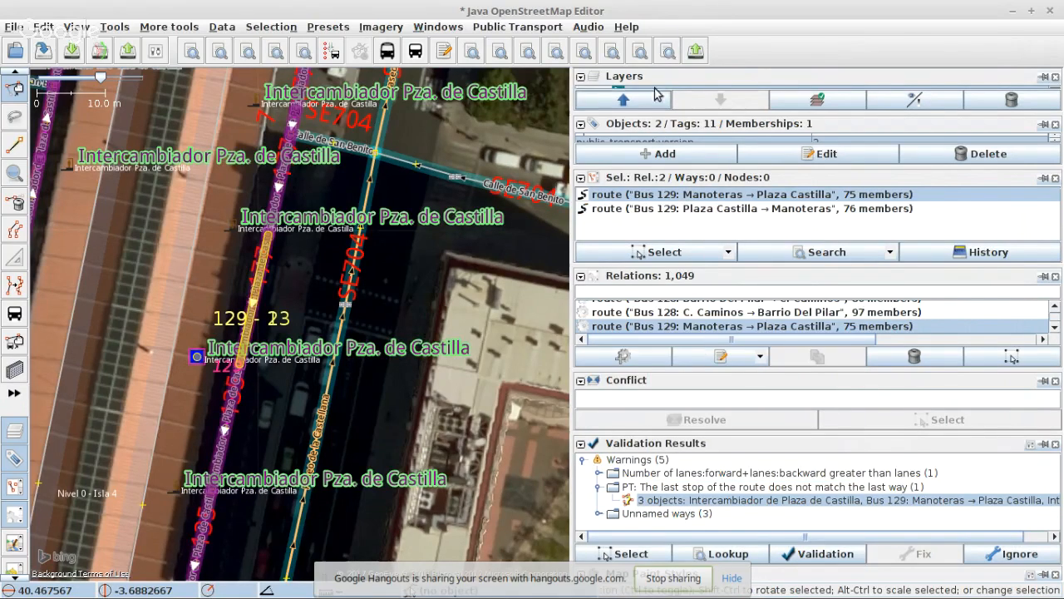
pyautogui.click(668, 51)
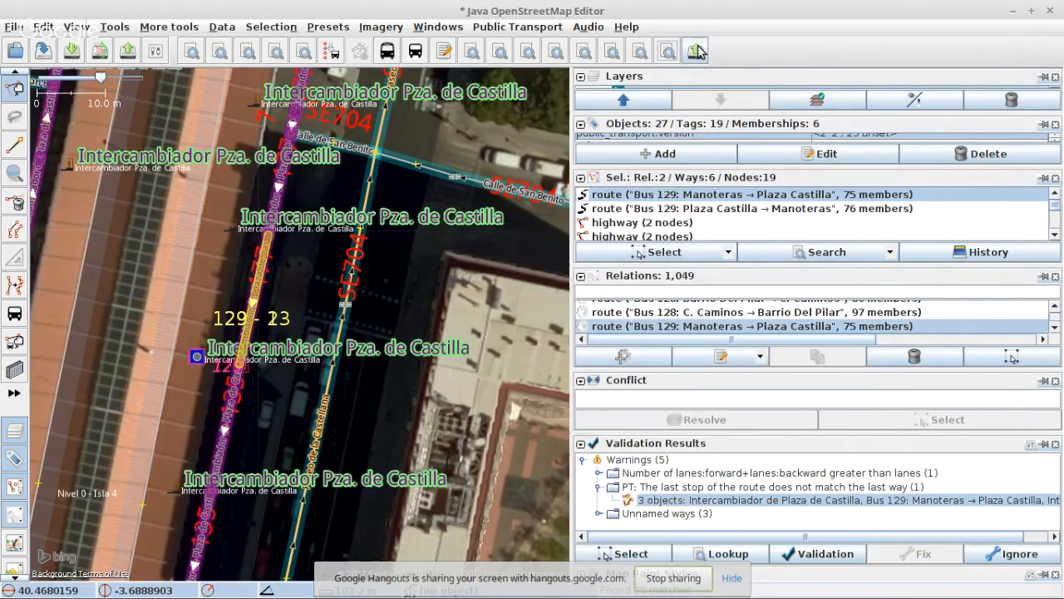
pyautogui.click(697, 52)
pyautogui.click(592, 481)
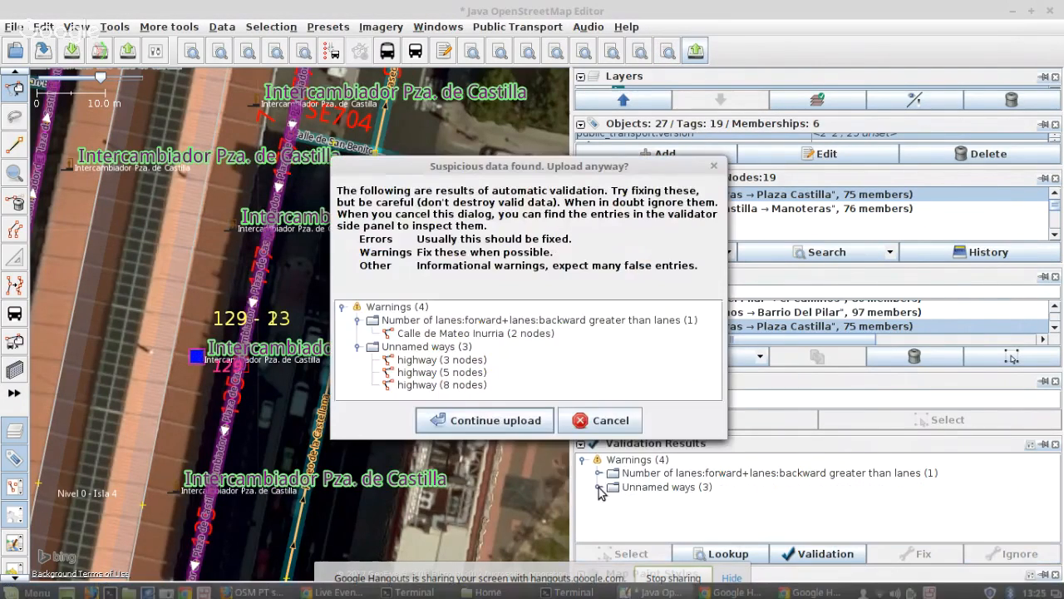
pyautogui.click(449, 419)
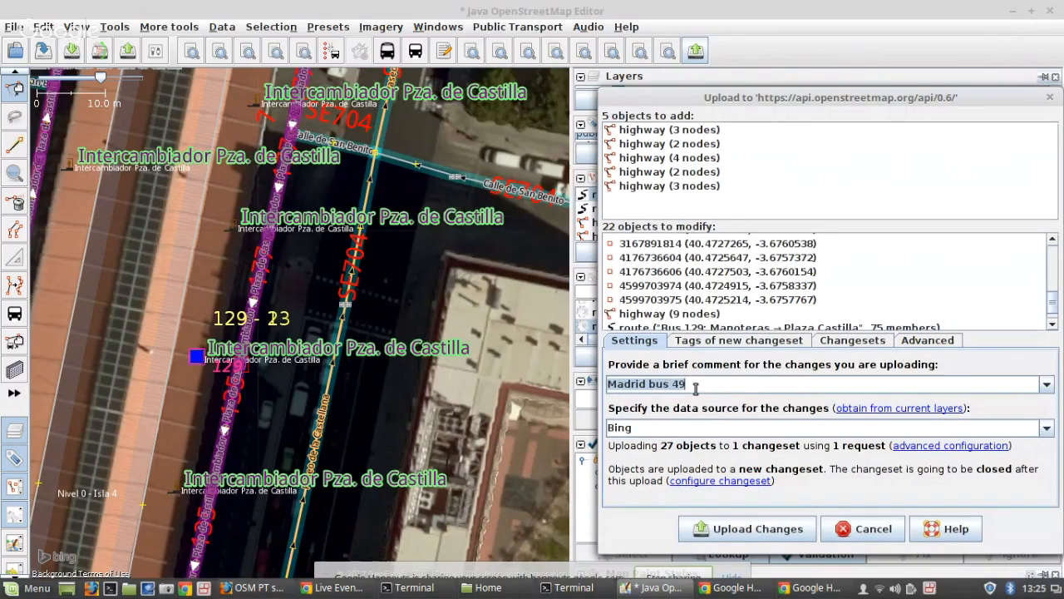
# - Set the changeset comment to "Madrid bus 129" and upload the changes
pyautogui.scroll(-1, 727, 276)
pyautogui.click(710, 382)
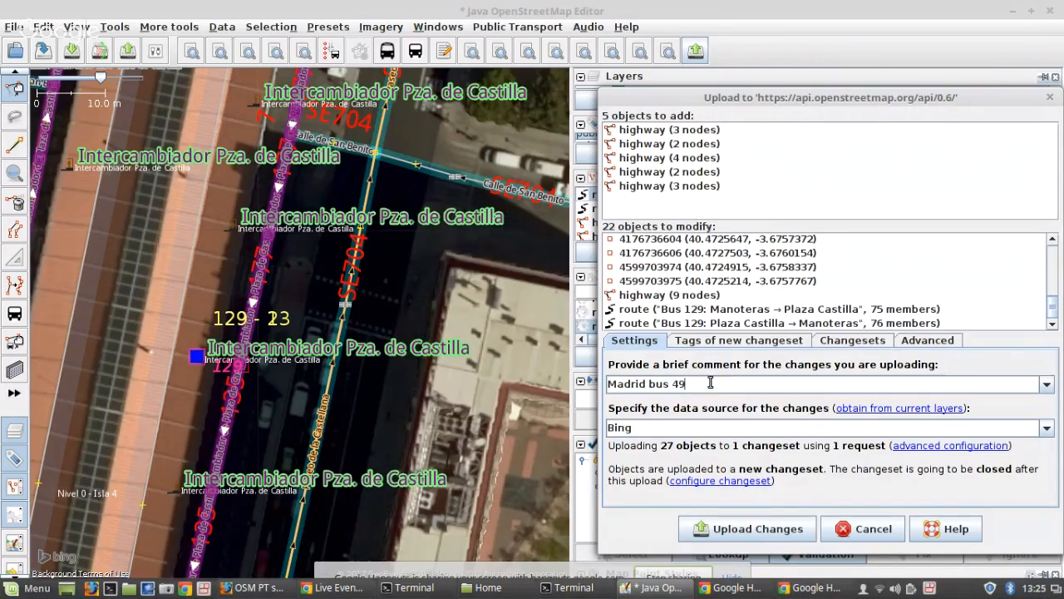
pyautogui.press('BackSpace')
pyautogui.press('BackSpace')
pyautogui.write('129')
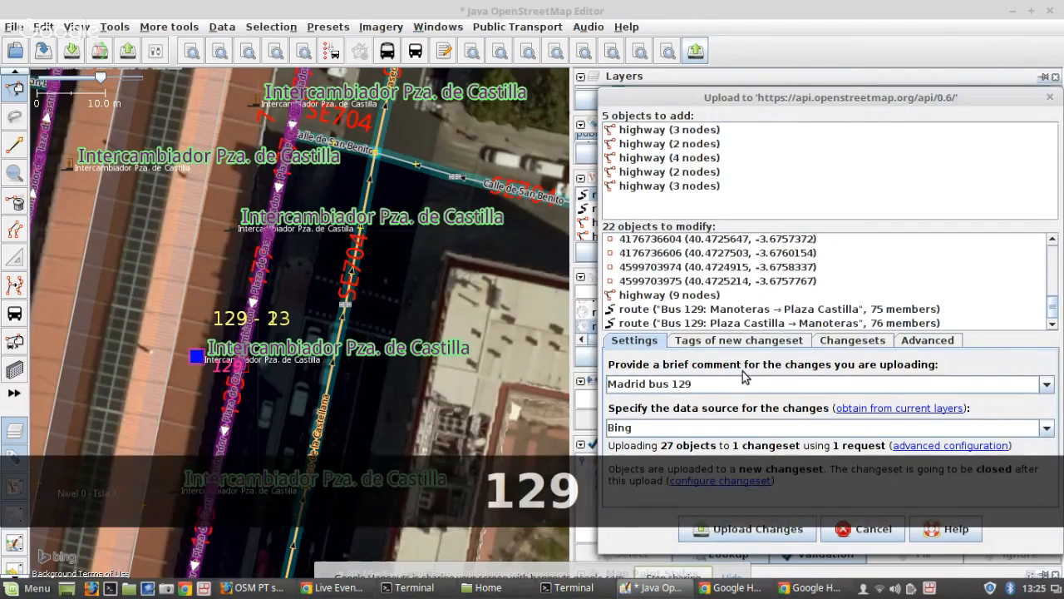
pyautogui.click(745, 537)
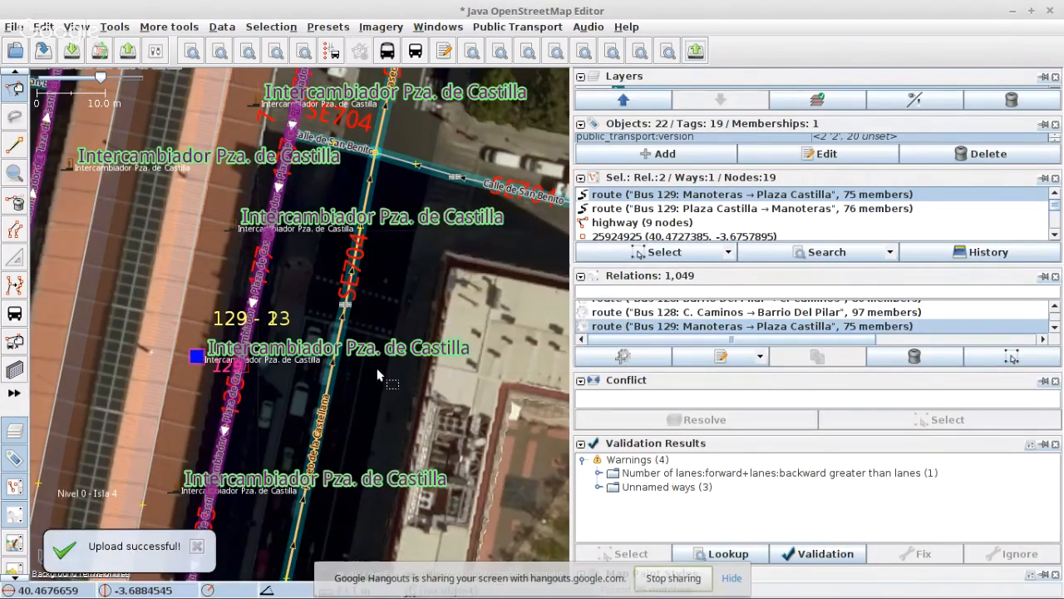
# - Use Edge Selection to select the connected Avenida de Asturias ways northwest of the Plaza de Castilla roundabout
pyautogui.scroll(-4, 377, 367)
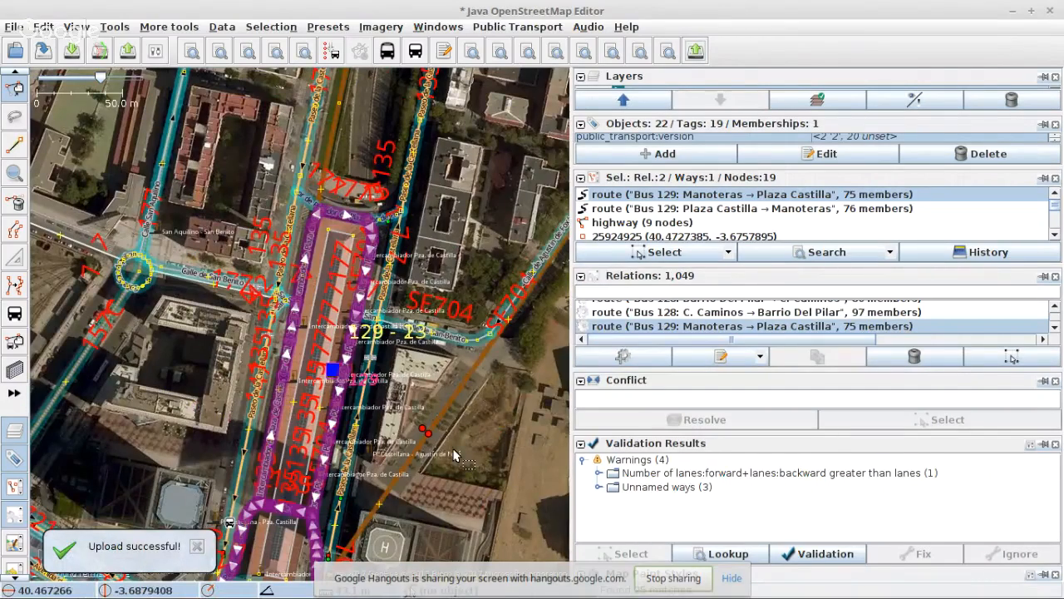
pyautogui.moveTo(456, 455); pyautogui.dragTo(495, 249)
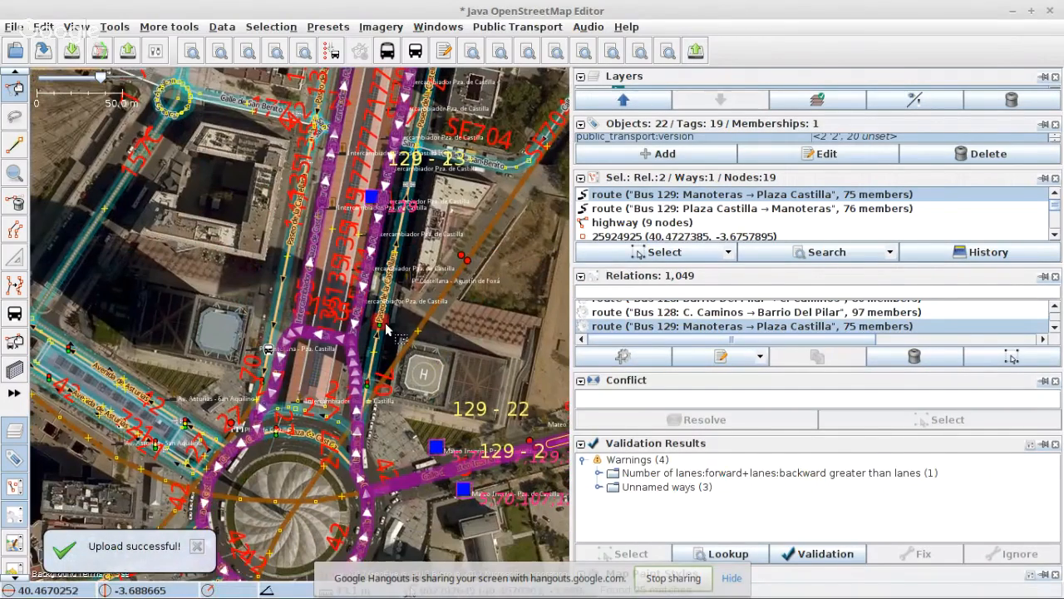
pyautogui.scroll(-1, 383, 331)
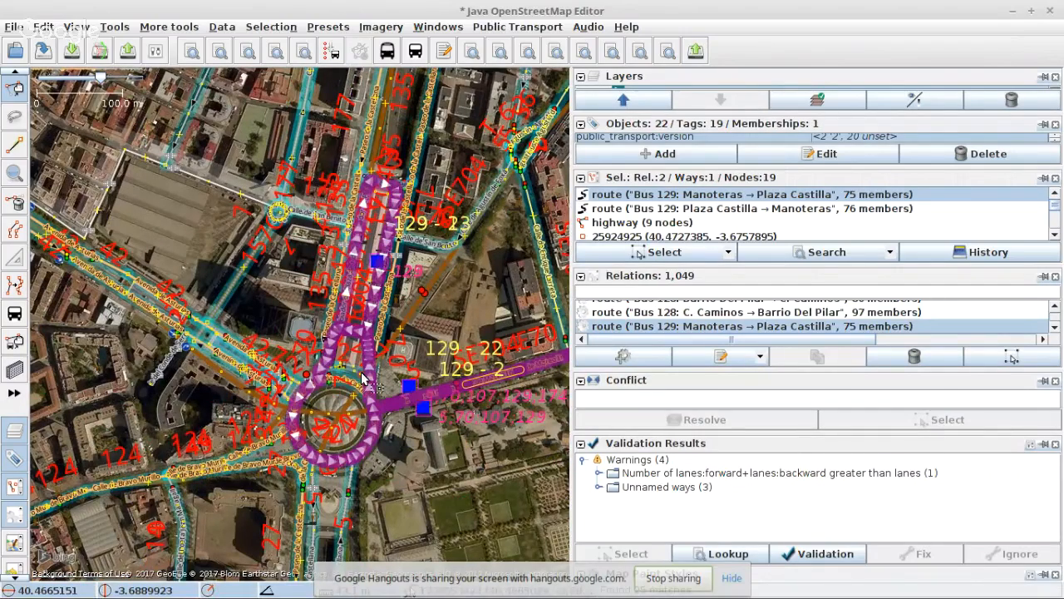
pyautogui.scroll(1, 372, 370)
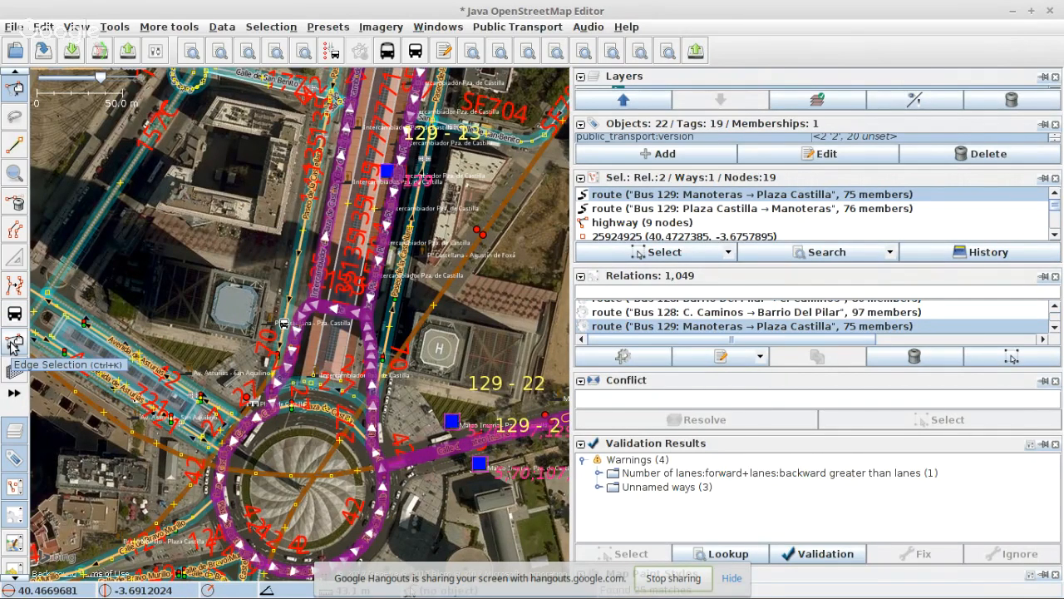
pyautogui.moveTo(87, 275); pyautogui.dragTo(324, 286)
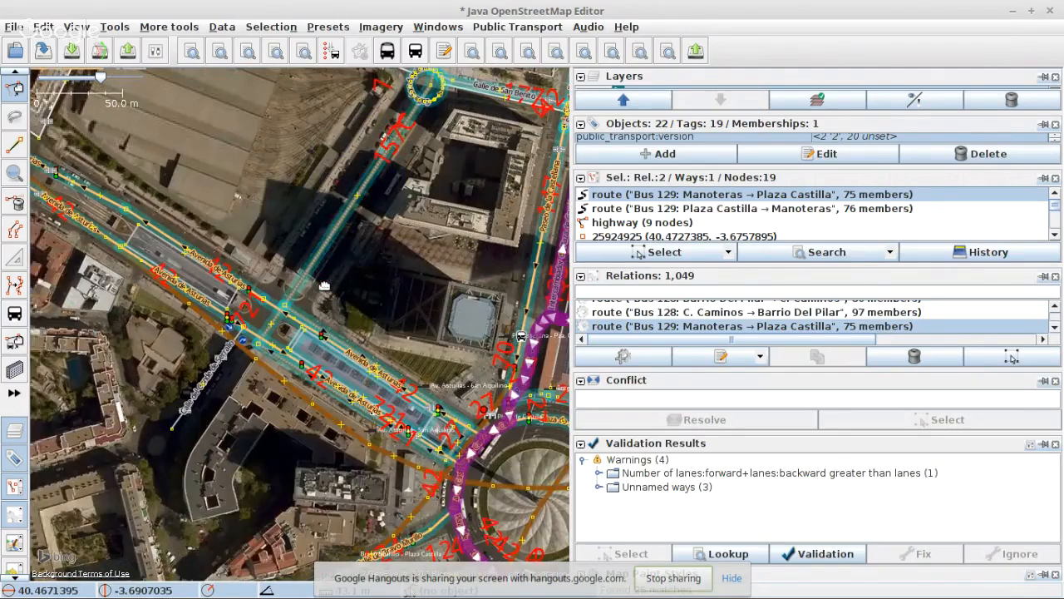
pyautogui.press('s')
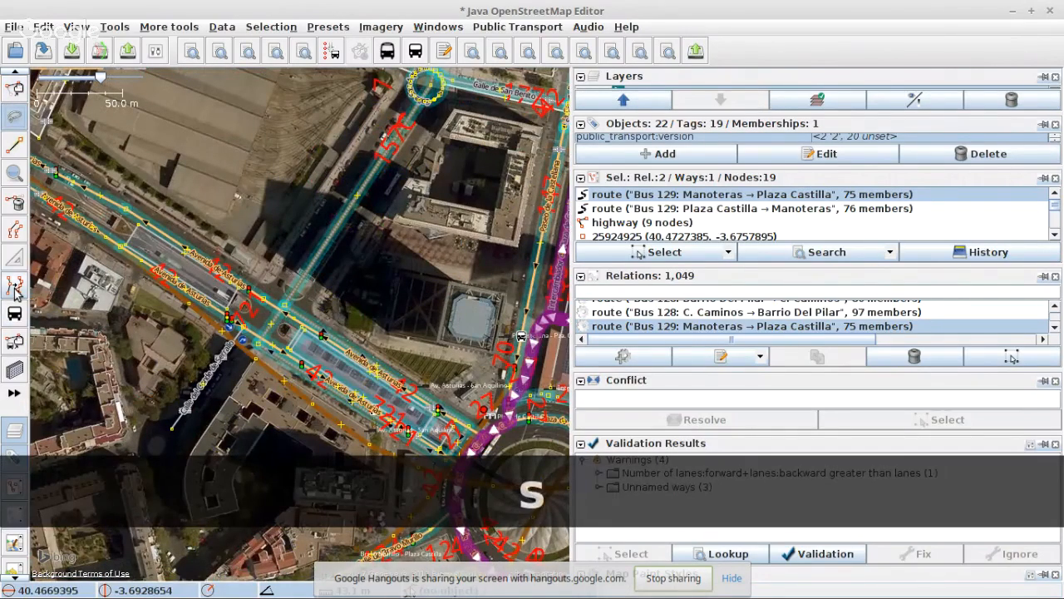
pyautogui.click(16, 341)
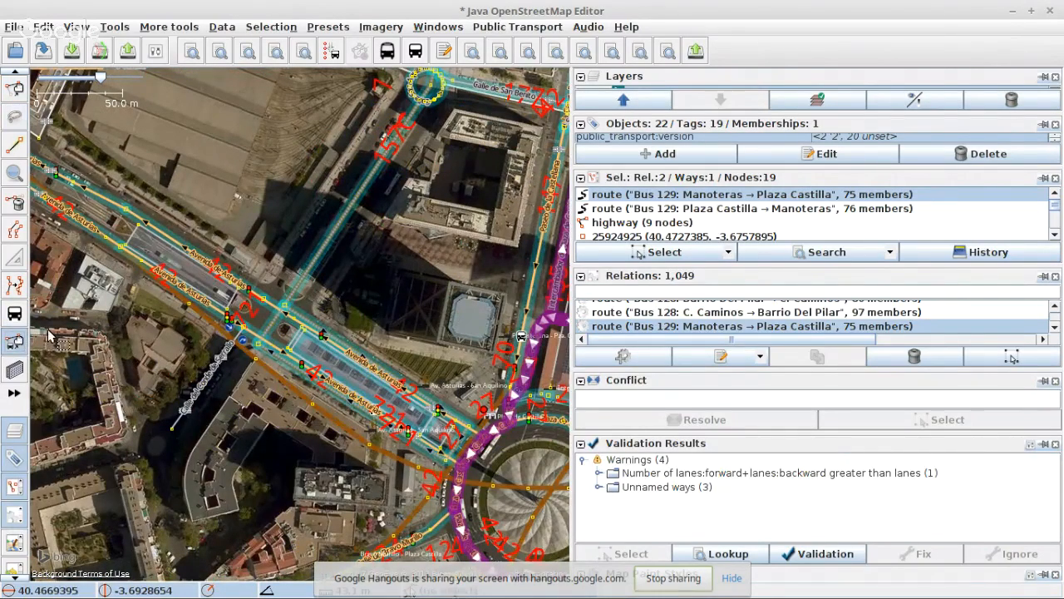
pyautogui.click(169, 244)
# - Examine how far the selected Avenida de Asturias ways extend between Calle de Montoya and the Plaza de Castilla roundabout
pyautogui.scroll(-3, 169, 243)
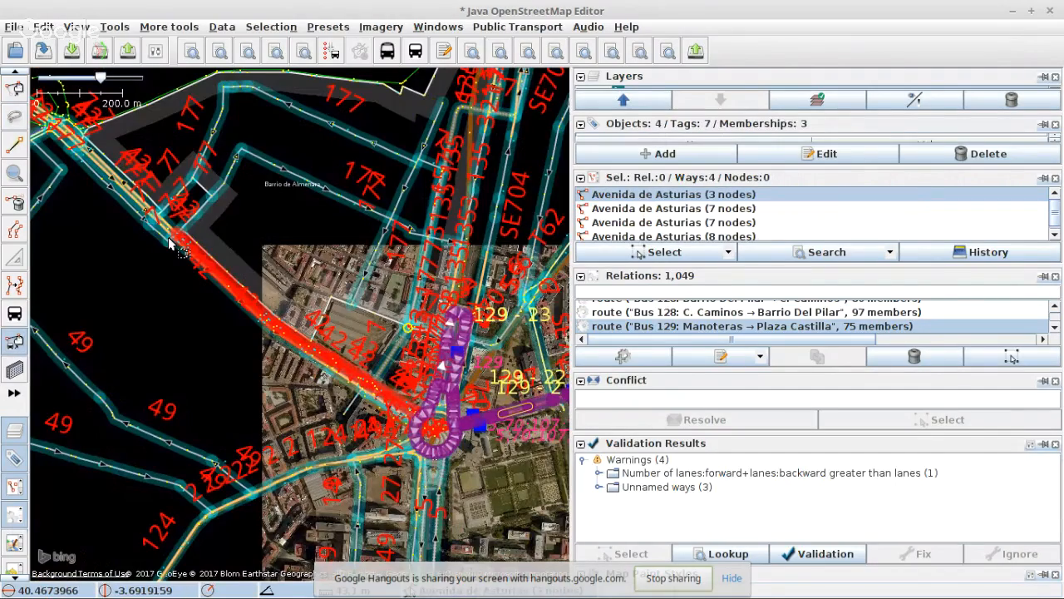
pyautogui.scroll(-1, 716, 206)
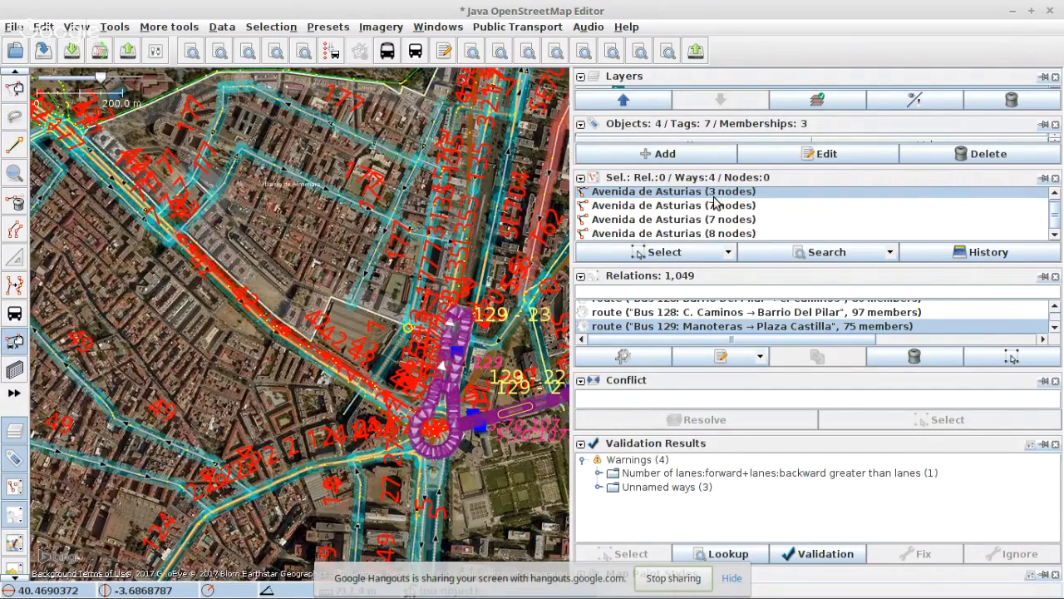
pyautogui.scroll(1, 717, 206)
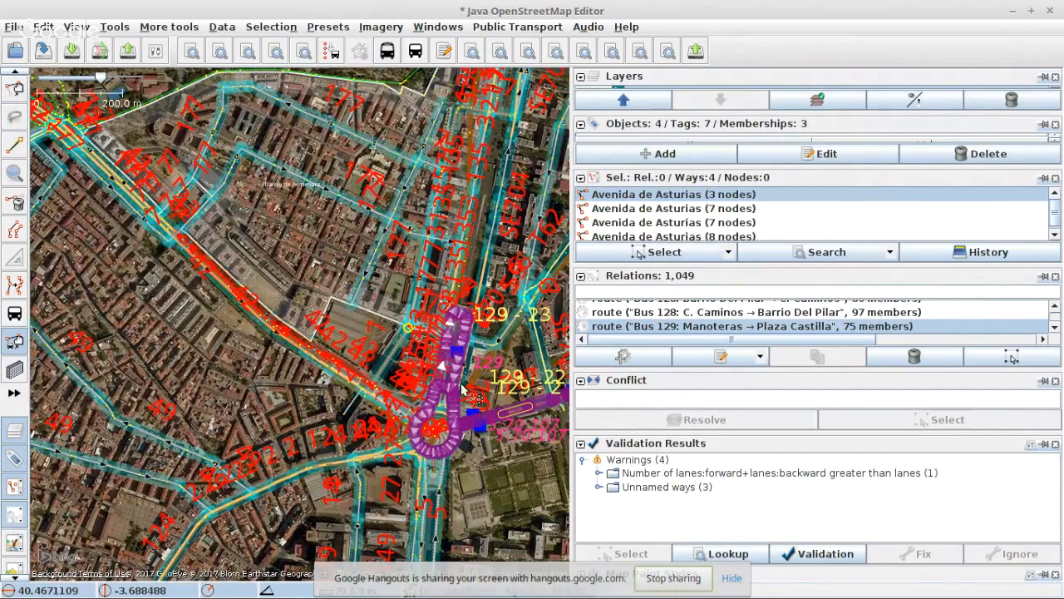
pyautogui.scroll(2, 420, 425)
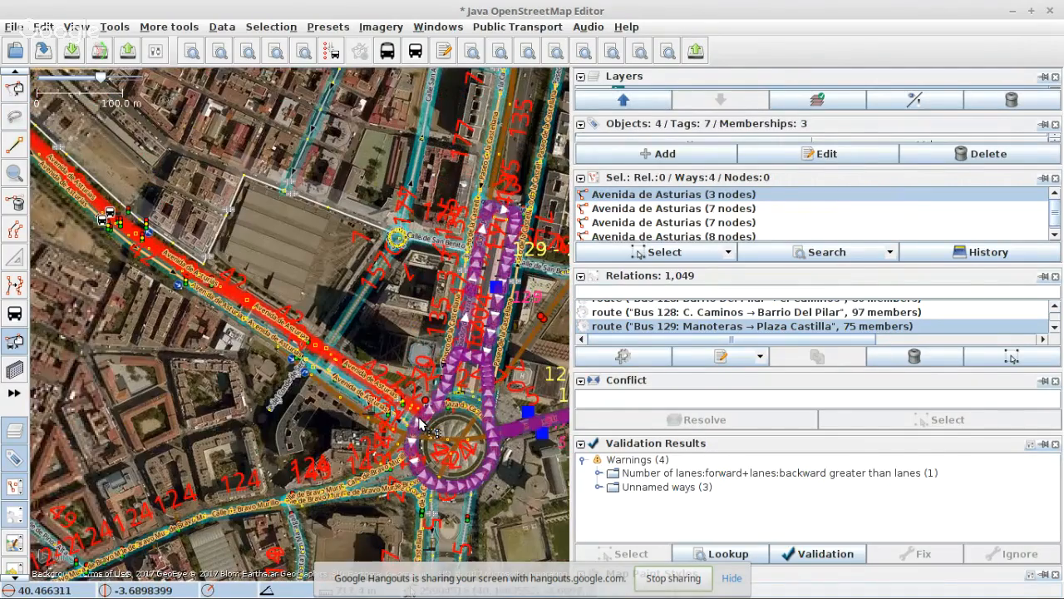
pyautogui.moveTo(166, 197); pyautogui.dragTo(421, 426)
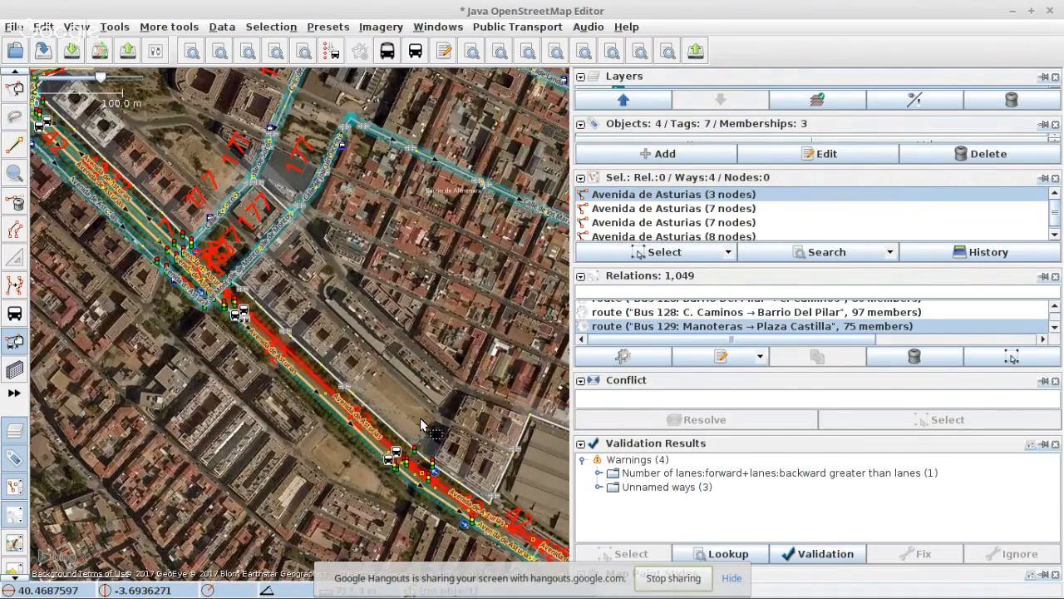
pyautogui.scroll(3, 421, 425)
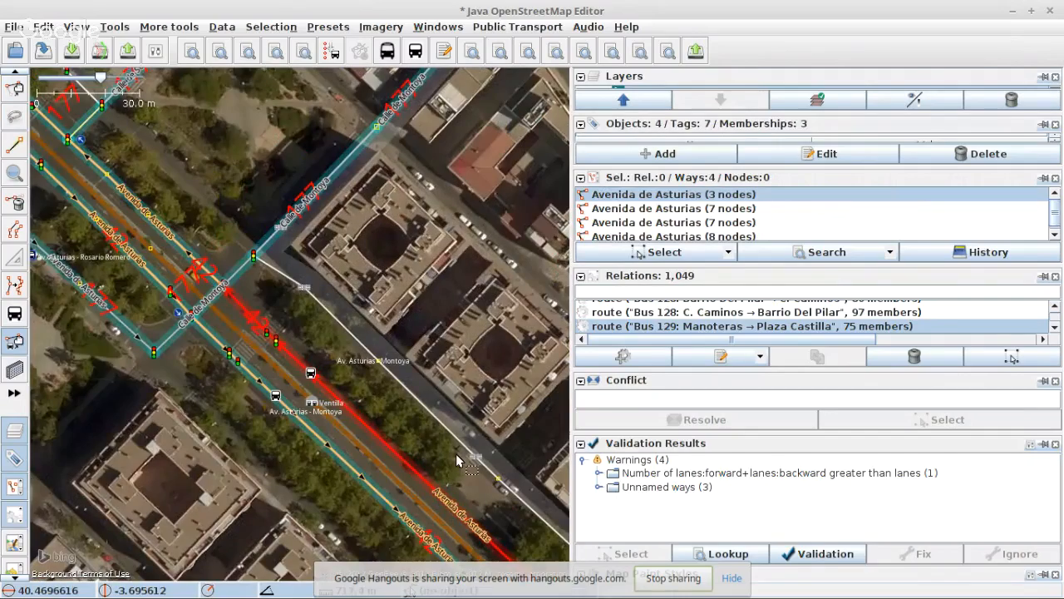
pyautogui.moveTo(457, 460); pyautogui.dragTo(118, 170)
pyautogui.scroll(-2, 332, 417)
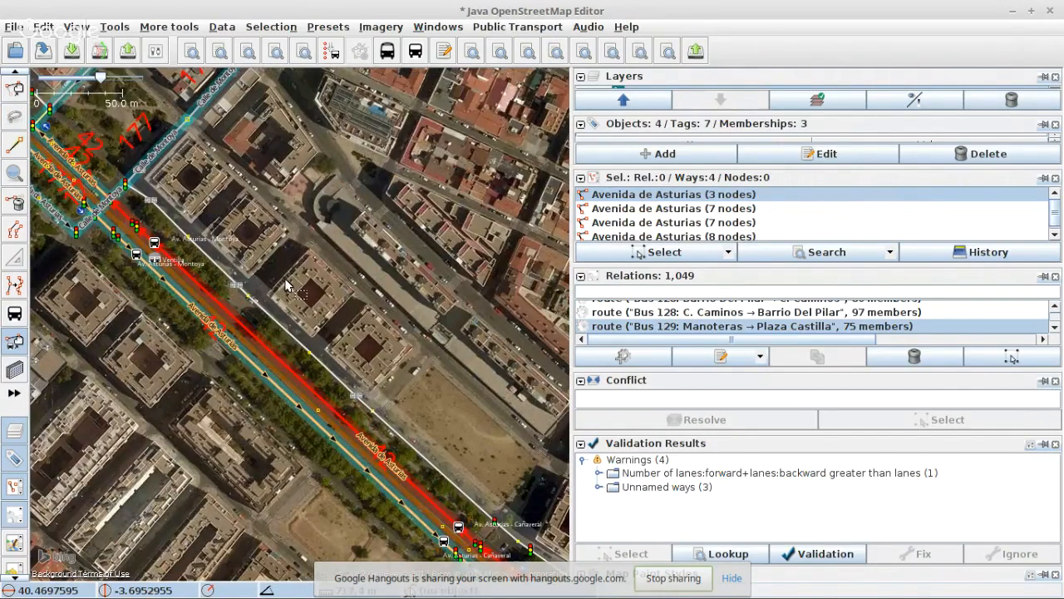
pyautogui.scroll(-1, 287, 285)
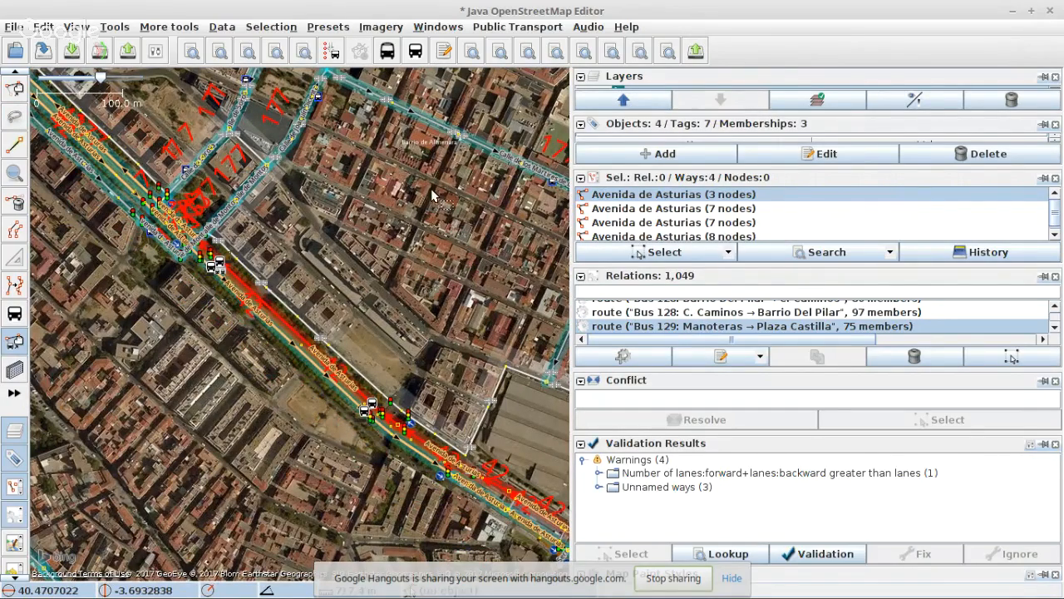
pyautogui.scroll(-1, 349, 291)
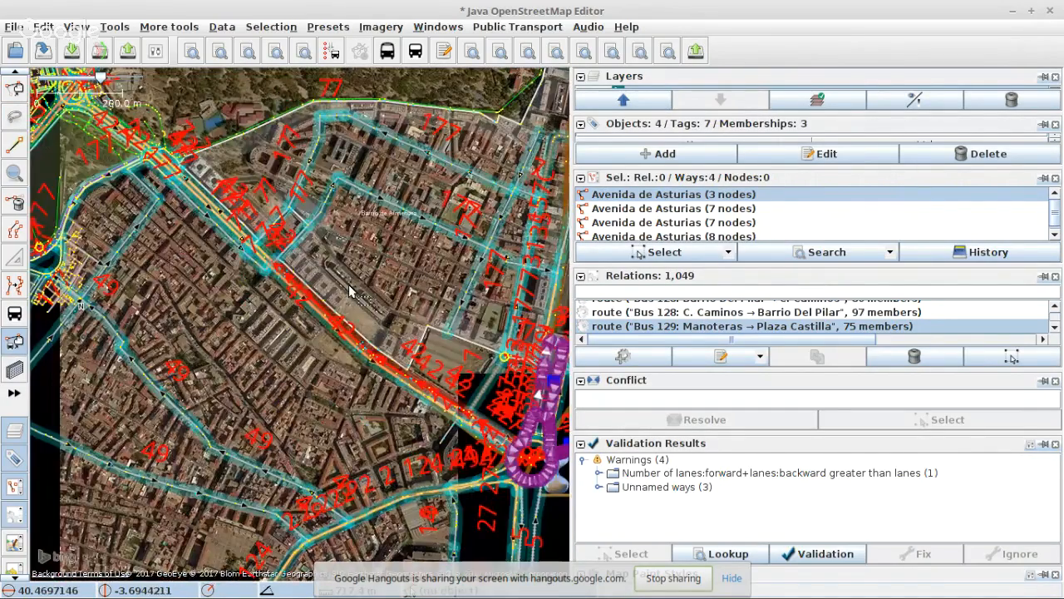
pyautogui.scroll(-1, 350, 291)
pyautogui.scroll(1, 507, 358)
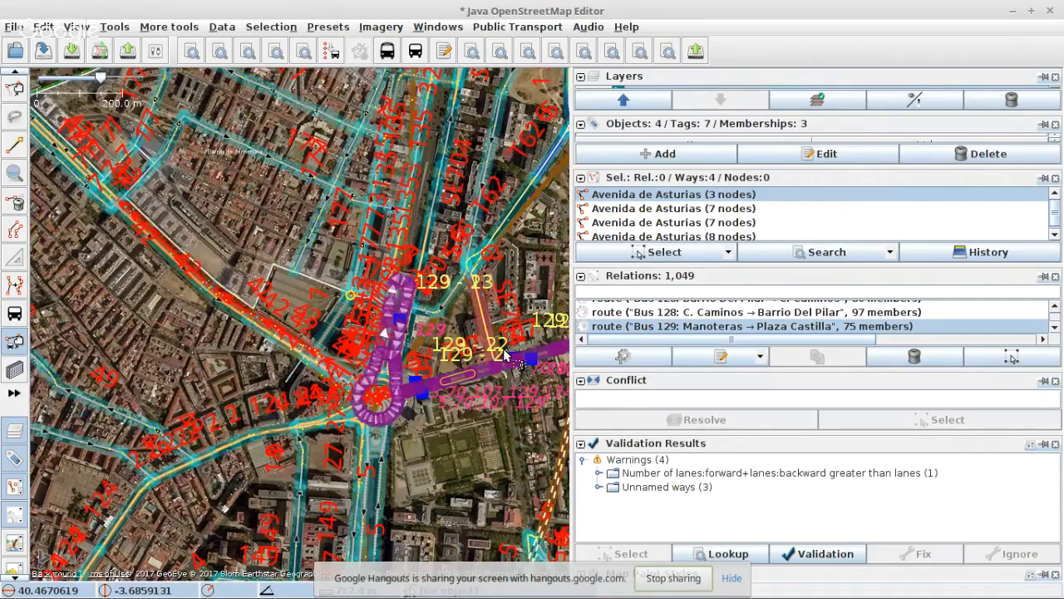
pyautogui.scroll(1, 507, 358)
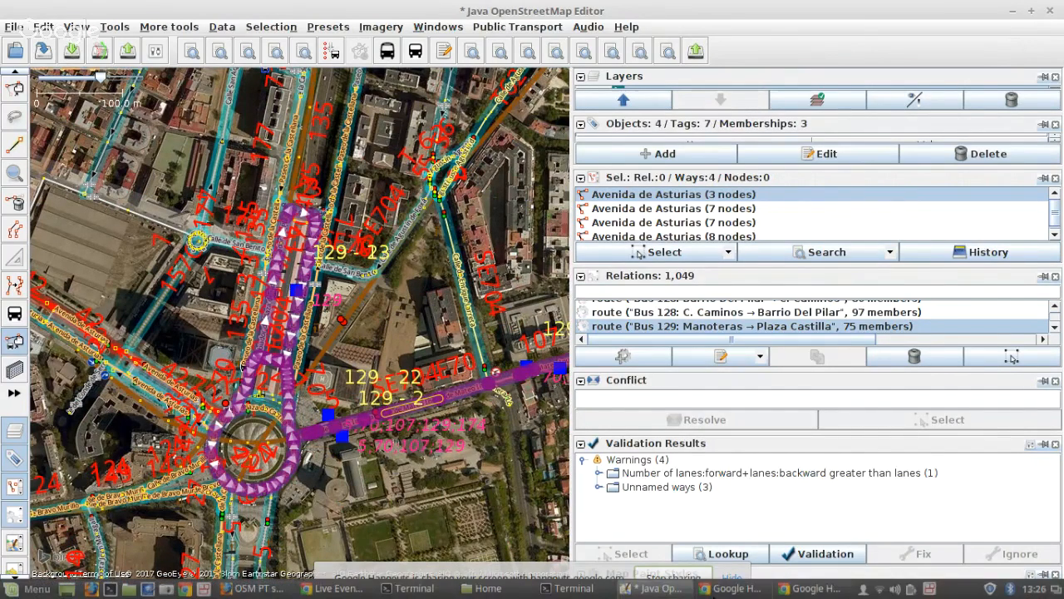
# - Switch to the Google Hangouts window in Chrome, hide the screen-sharing notice and stop the live broadcast
pyautogui.moveTo(735, 590)
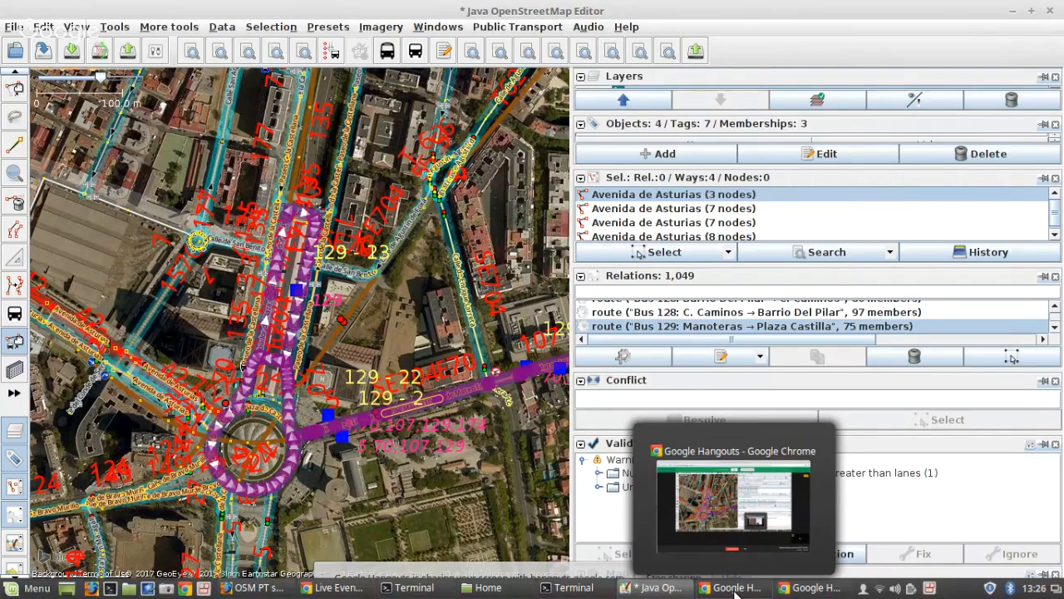
pyautogui.click(735, 591)
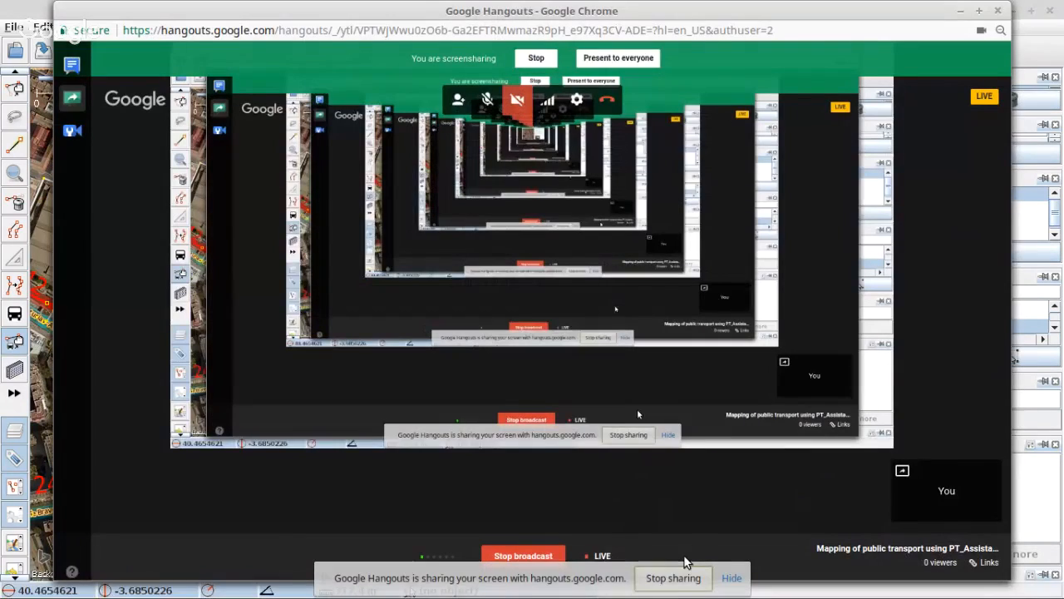
pyautogui.click(732, 578)
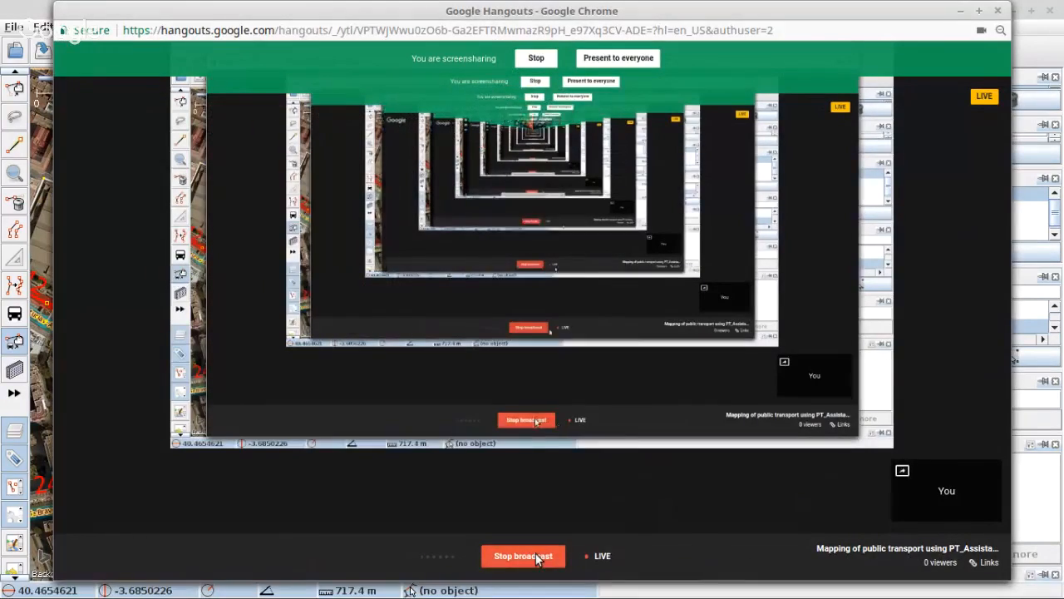
pyautogui.click(537, 559)
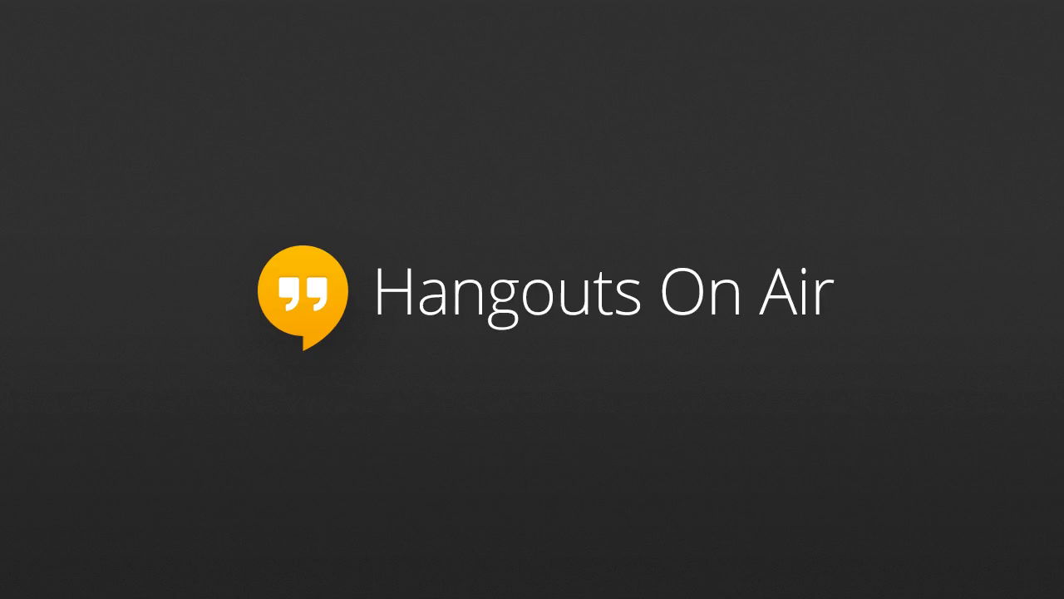